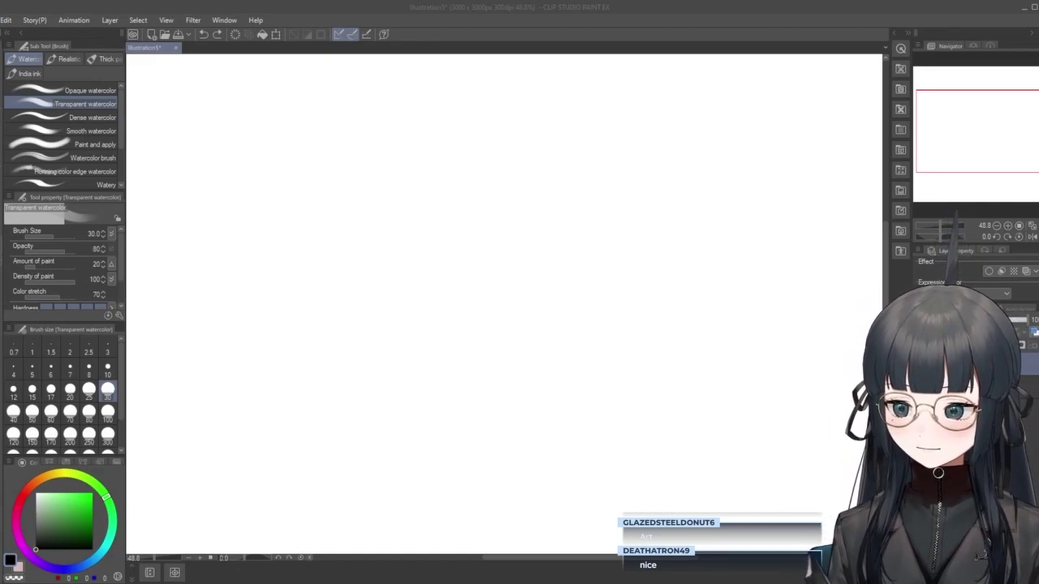
Sketch a rough figure with a round head, neck, shoulders and an angular torso using the transparent watercolor brush.
mouse_move(561, 182)
mouse_down()
mouse_move(530, 216)
mouse_move(580, 205)
mouse_move(560, 177)
mouse_move(528, 213)
mouse_move(568, 204)
mouse_move(546, 179)
mouse_up()
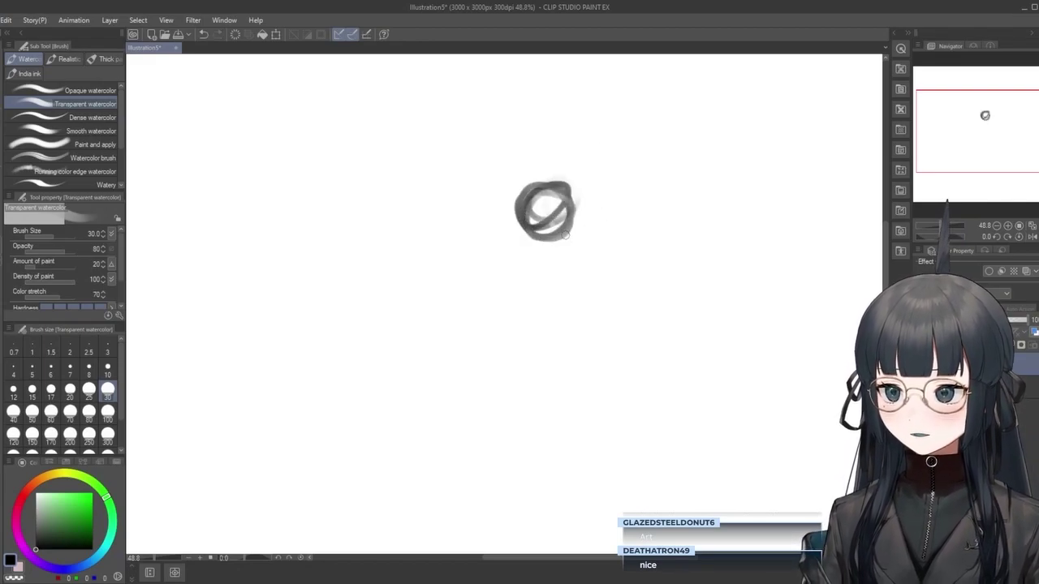
mouse_move(563, 216)
mouse_down()
mouse_move(564, 245)
mouse_move(566, 219)
mouse_move(564, 240)
mouse_move(547, 242)
mouse_move(514, 281)
mouse_up()
drag(573, 257, 608, 298)
mouse_move(509, 299)
mouse_down()
mouse_move(562, 328)
mouse_move(597, 292)
mouse_up()
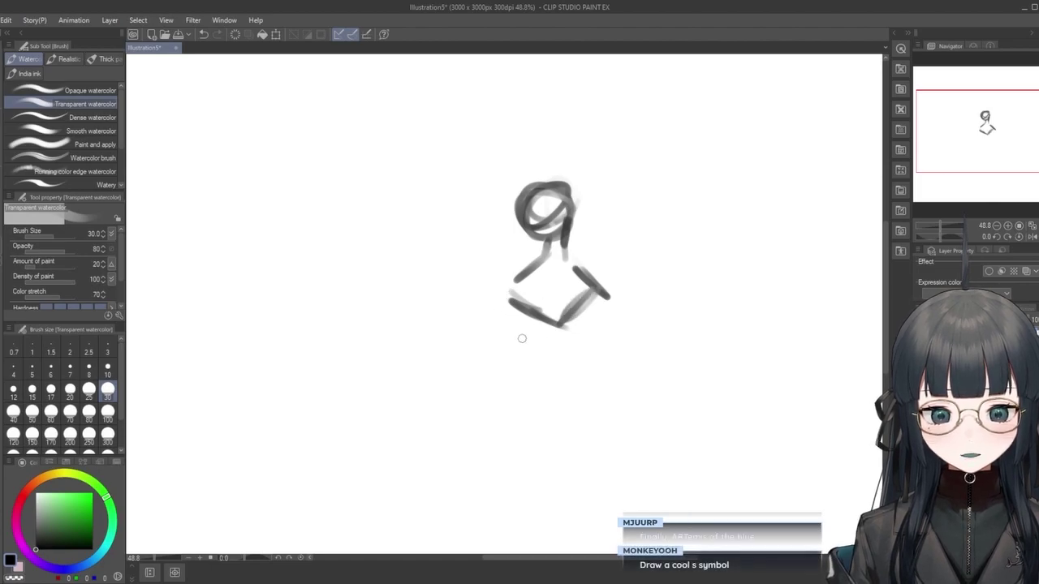
drag(508, 320, 527, 357)
drag(591, 289, 581, 358)
mouse_move(515, 305)
mouse_down()
mouse_move(527, 366)
mouse_move(514, 412)
mouse_up()
mouse_move(516, 370)
mouse_down()
mouse_move(515, 408)
mouse_move(574, 423)
mouse_move(593, 340)
mouse_move(577, 348)
mouse_move(597, 415)
mouse_move(573, 430)
mouse_up()
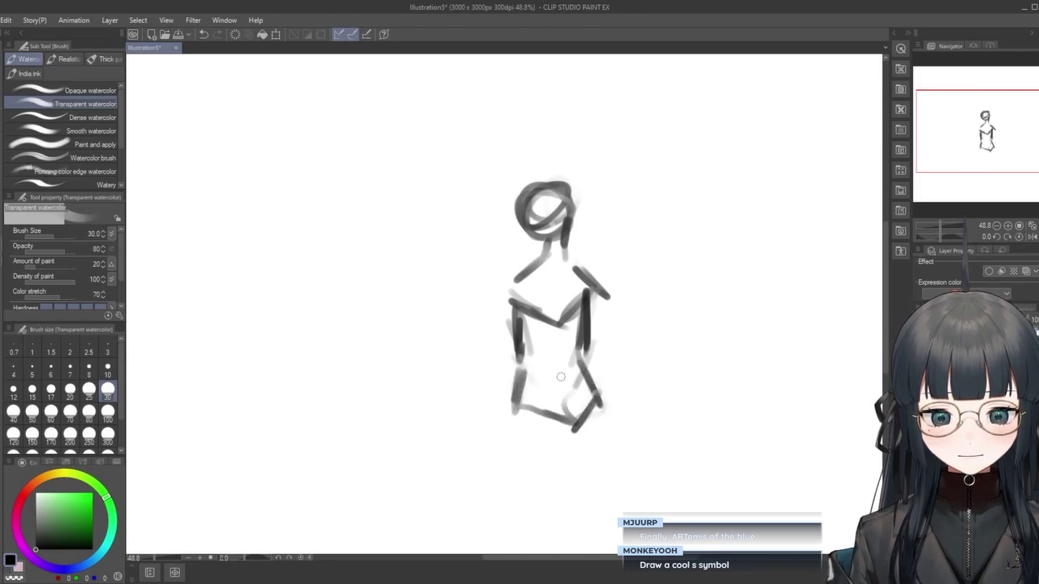
Sketch a bent arm extending from the figure's left-hand shoulder, with a raised hand and an upright finger.
mouse_move(516, 284)
mouse_down()
mouse_move(452, 339)
mouse_move(490, 339)
mouse_move(459, 355)
mouse_move(448, 313)
mouse_move(454, 336)
mouse_up()
drag(425, 298, 438, 363)
mouse_move(438, 279)
mouse_down()
mouse_move(430, 332)
mouse_move(433, 308)
mouse_move(458, 316)
mouse_up()
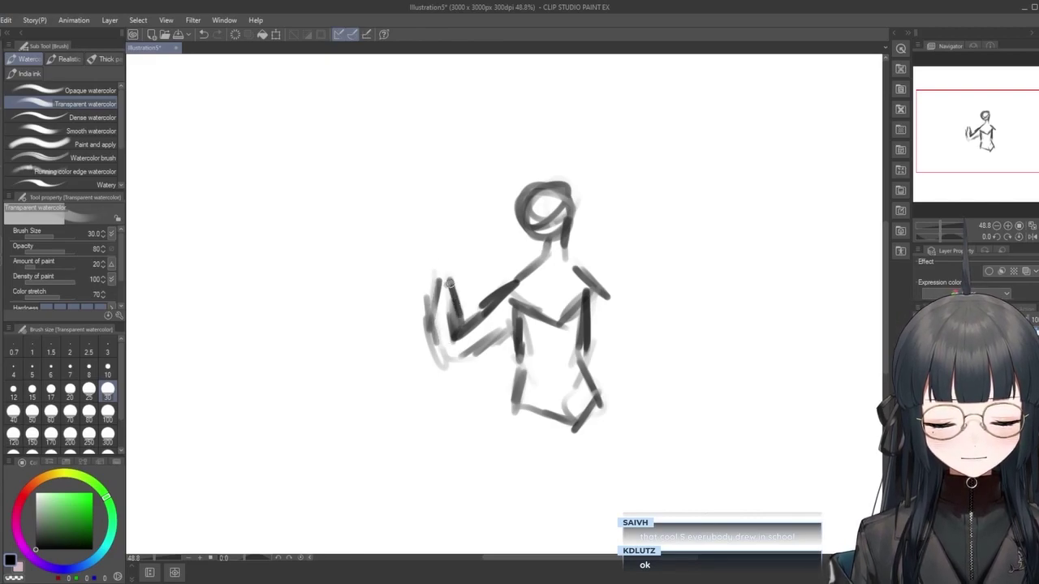
mouse_move(423, 313)
mouse_down()
mouse_move(427, 279)
mouse_move(430, 306)
mouse_up()
drag(432, 268, 438, 302)
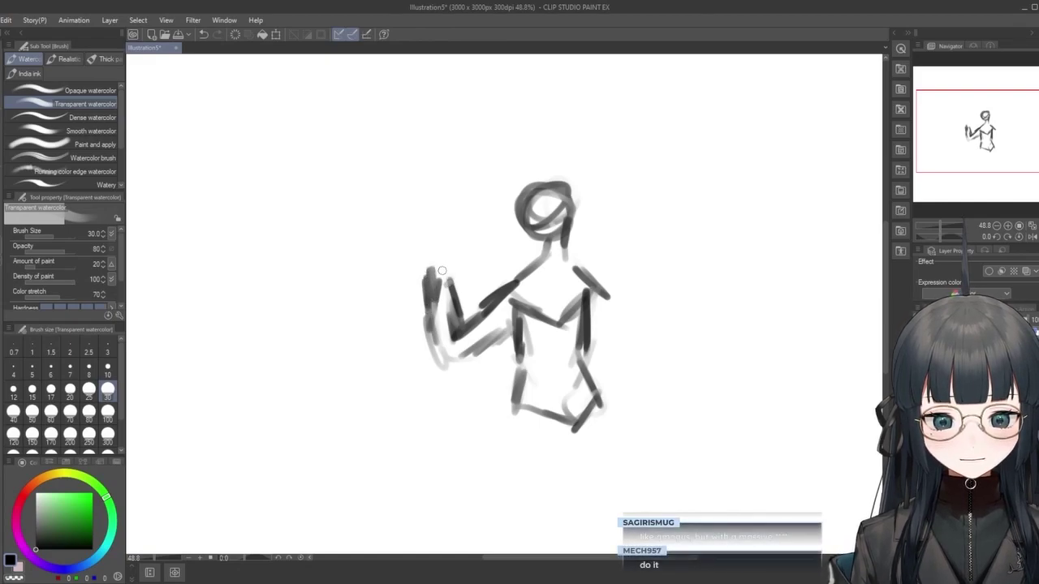
key(ctrl+z)
mouse_move(433, 285)
mouse_down()
mouse_move(423, 261)
mouse_move(441, 250)
mouse_move(439, 213)
mouse_up()
mouse_move(442, 251)
mouse_down()
mouse_move(448, 234)
mouse_move(456, 242)
mouse_up()
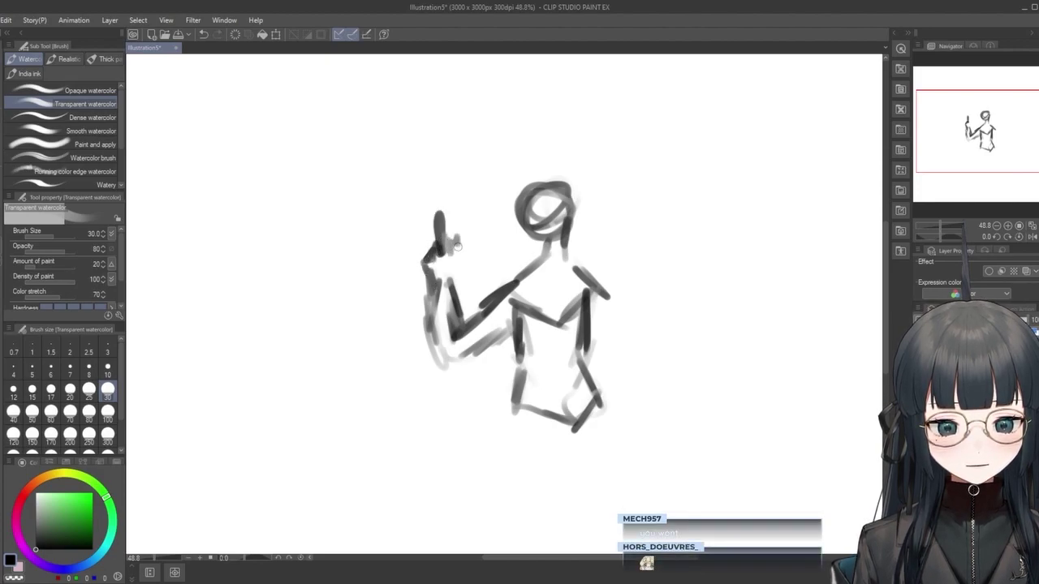
Undo all strokes of the figure sketch until the canvas is blank.
key(ctrl+z)
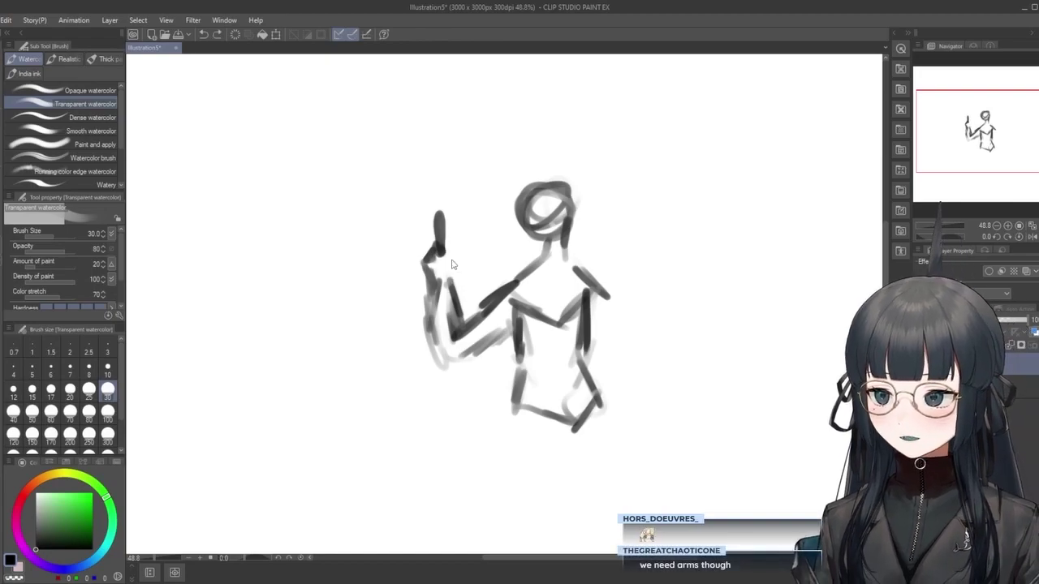
key(ctrl+z)
key(ctrl+z)
key(ctrl+z)
key(ctrl+z)
key(ctrl+z)
key(ctrl+z)
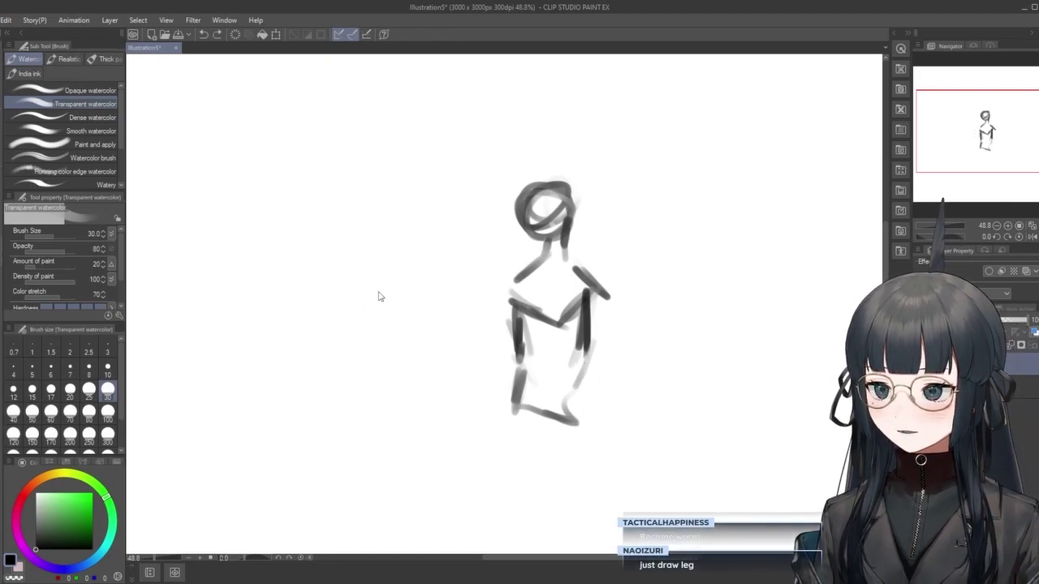
key(ctrl+z)
key(ctrl+z)
key(ctrl+z)
key(ctrl+z)
key(ctrl+z)
key(ctrl+z)
key(ctrl+z)
key(ctrl+z)
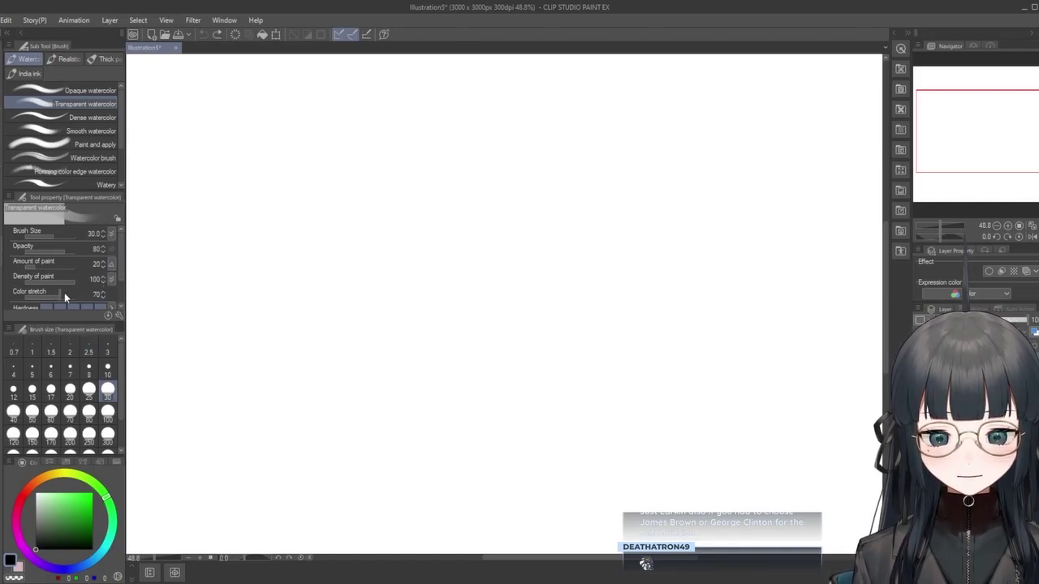
mouse_move(120, 271)
mouse_down()
mouse_move(120, 302)
mouse_move(141, 220)
mouse_up()
mouse_move(410, 219)
mouse_down()
mouse_move(515, 312)
mouse_move(561, 263)
mouse_move(547, 311)
mouse_move(583, 278)
mouse_up()
click(584, 323)
click(605, 330)
drag(626, 320, 615, 341)
click(646, 271)
click(647, 282)
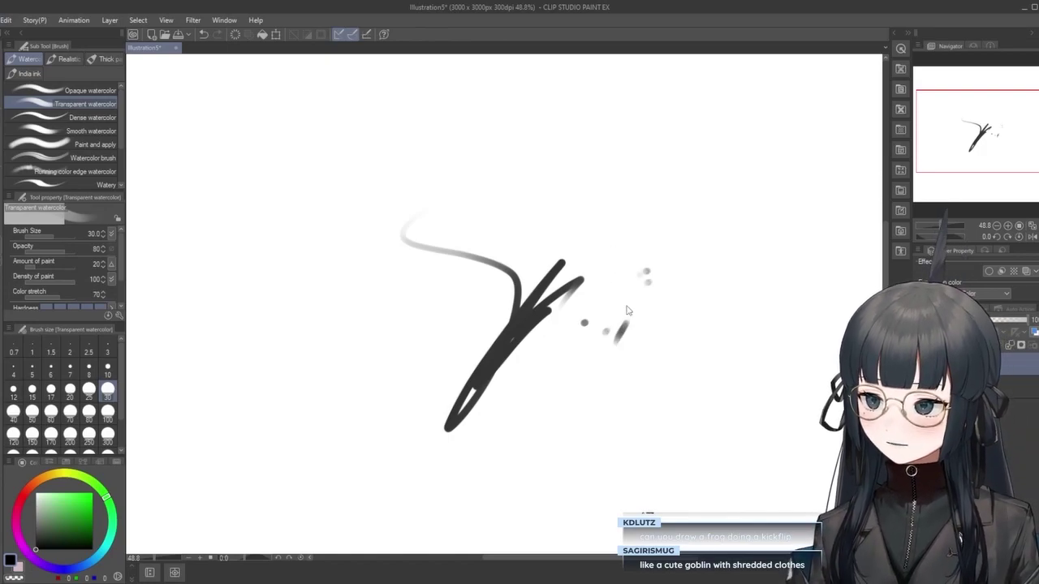
key(ctrl+z)
key(ctrl+z)
key(ctrl+z)
key(ctrl+z)
key(ctrl+z)
key(ctrl+z)
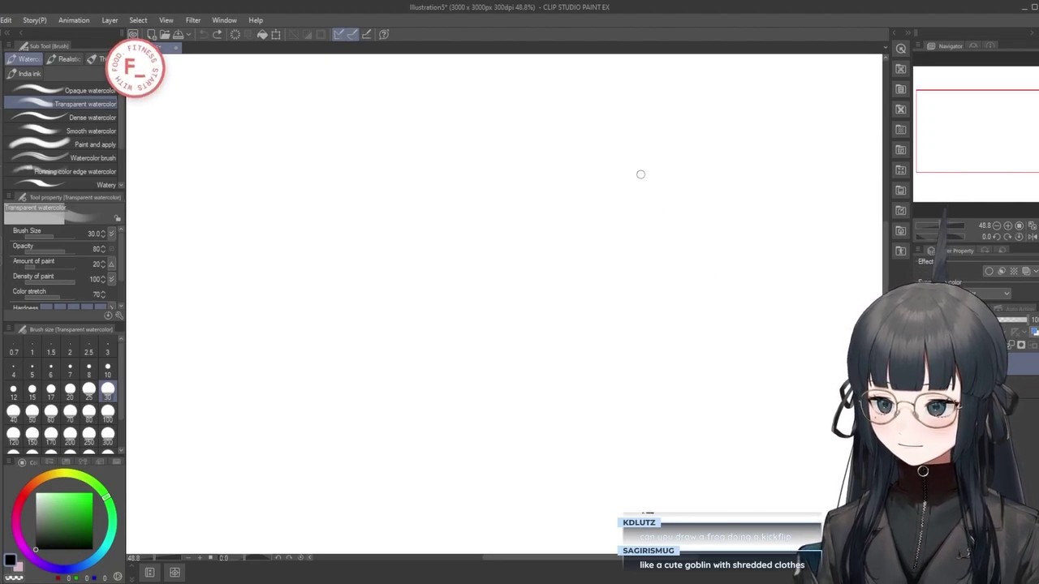
mouse_move(637, 221)
mouse_down()
mouse_move(600, 167)
mouse_move(544, 156)
mouse_move(519, 237)
mouse_move(538, 265)
mouse_move(518, 258)
mouse_move(536, 283)
mouse_move(543, 270)
mouse_move(504, 246)
mouse_move(515, 268)
mouse_move(483, 256)
mouse_move(484, 235)
mouse_move(506, 246)
mouse_move(498, 210)
mouse_move(547, 193)
mouse_up()
key(ctrl+z)
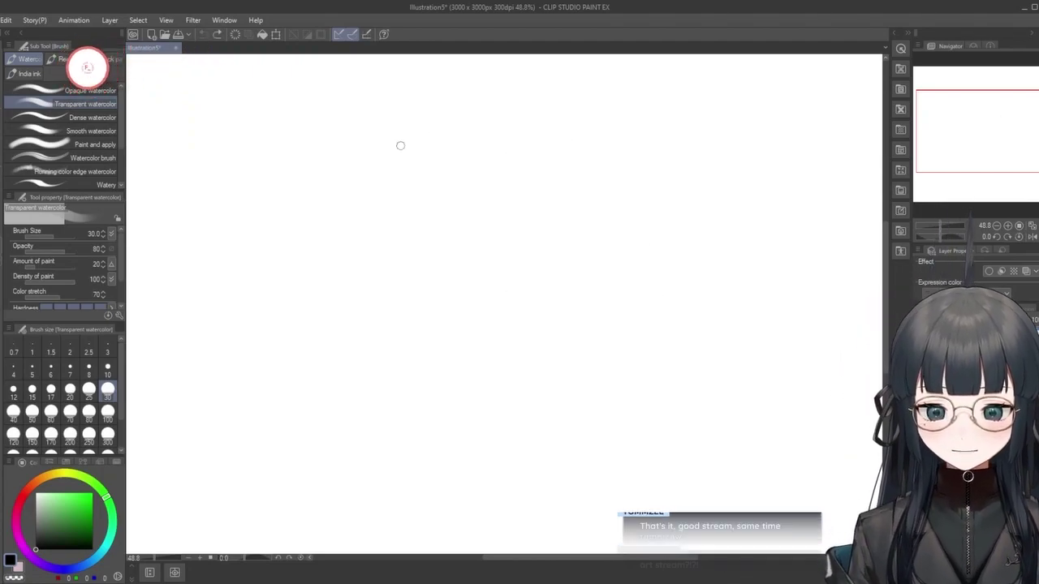
Switch to the Tapered Pen with brush size 10, try it on the canvas and clear the test strokes.
key(p)
mouse_move(563, 254)
mouse_down()
mouse_move(514, 236)
mouse_move(492, 384)
mouse_move(659, 291)
mouse_up()
mouse_move(705, 343)
mouse_down()
mouse_move(587, 255)
mouse_move(638, 204)
mouse_up()
key(Delete)
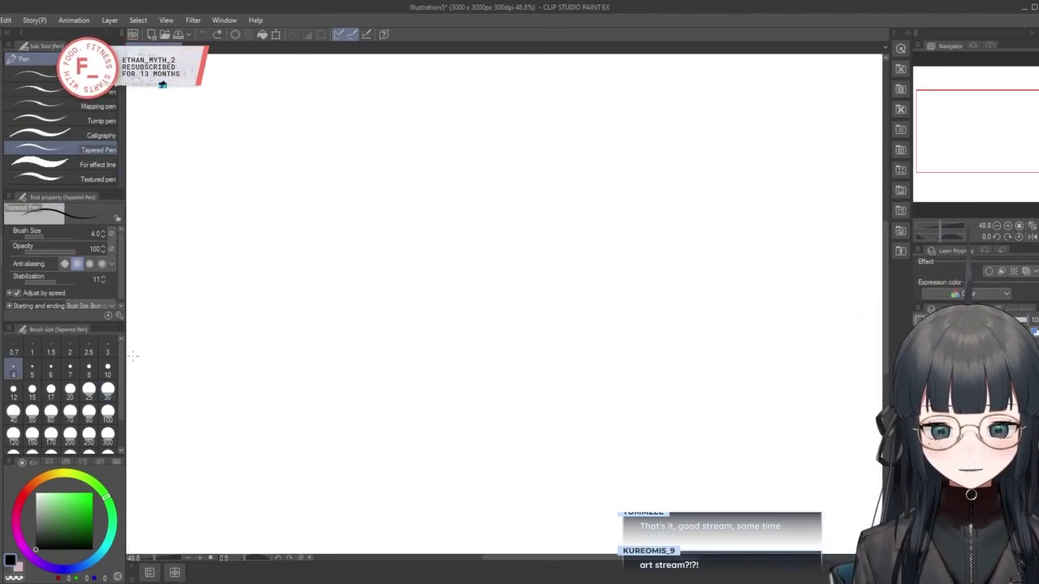
click(107, 367)
mouse_move(589, 254)
mouse_down()
mouse_move(501, 248)
mouse_move(554, 374)
mouse_move(589, 207)
mouse_up()
drag(630, 312, 621, 271)
key(Delete)
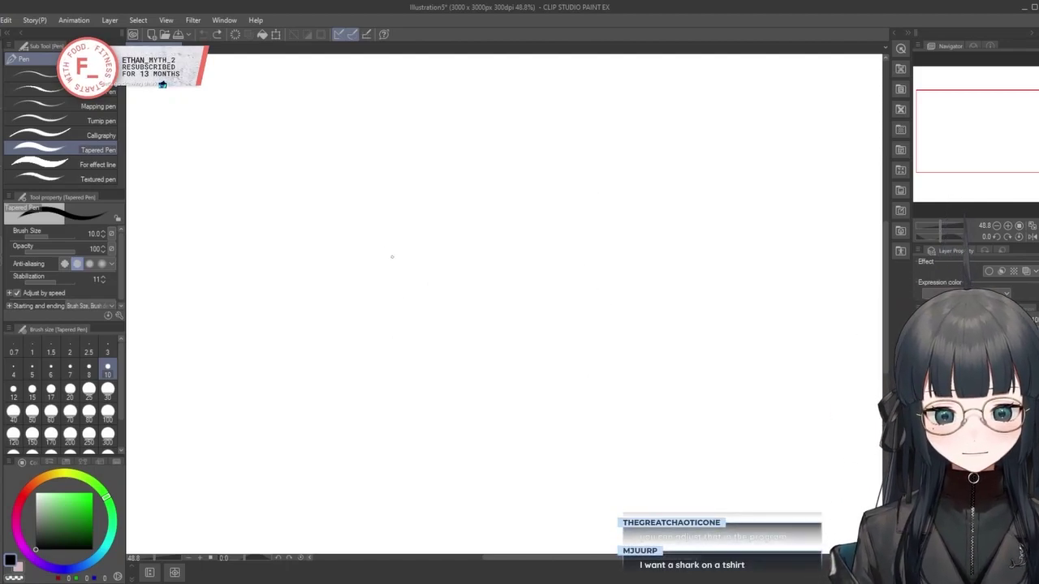
Set the Tapered Pen's stabilization to 5, trying out strokes and removing them from the canvas.
mouse_move(371, 270)
mouse_down()
mouse_move(411, 264)
mouse_move(445, 276)
mouse_up()
key(Delete)
key(ctrl+z)
key(ctrl+z)
key(ctrl+z)
key(ctrl+z)
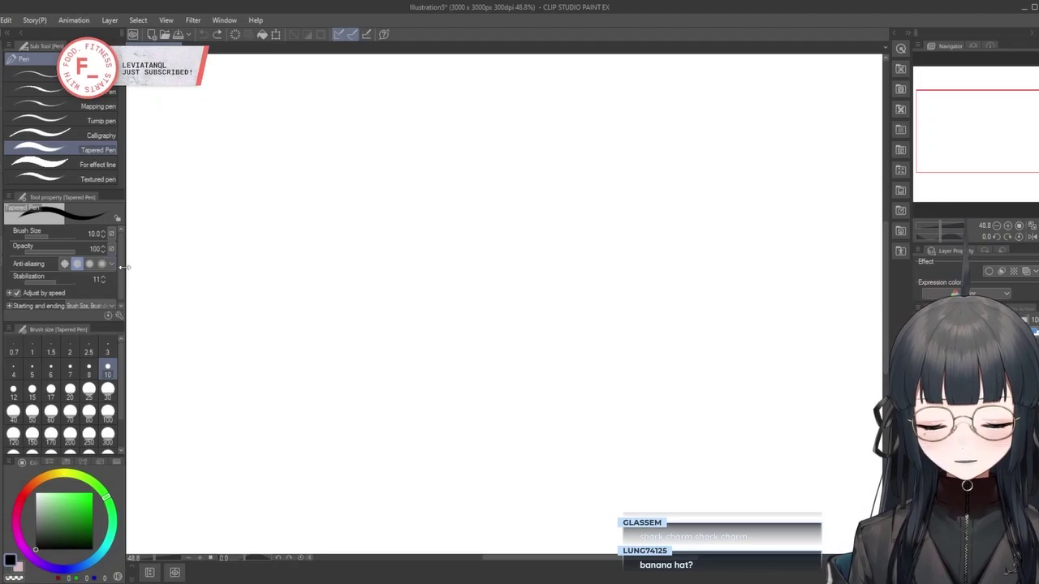
scroll(121, 294, down, 1)
scroll(120, 303, up, 1)
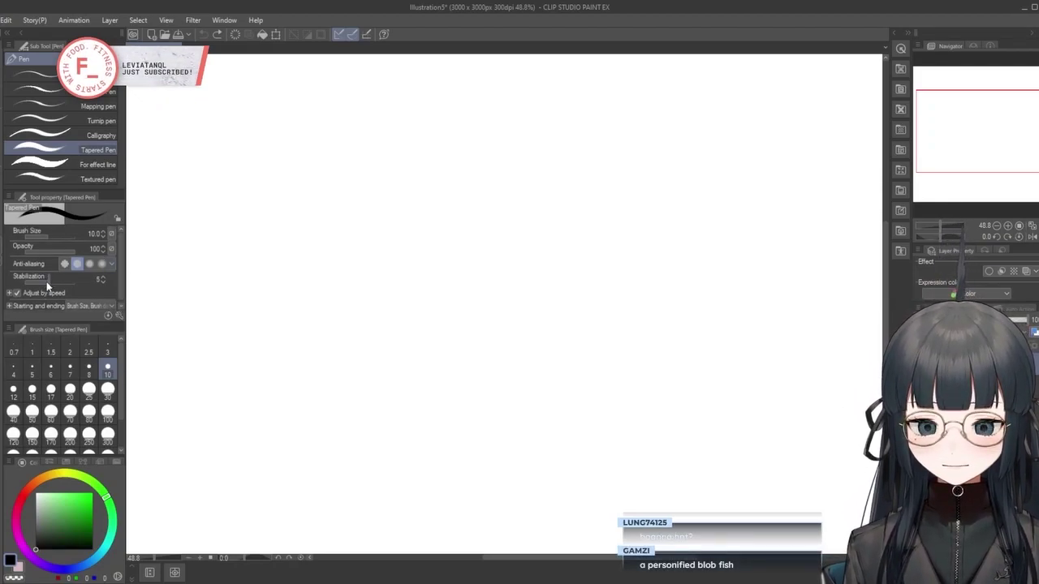
drag(546, 229, 570, 203)
key(ctrl+z)
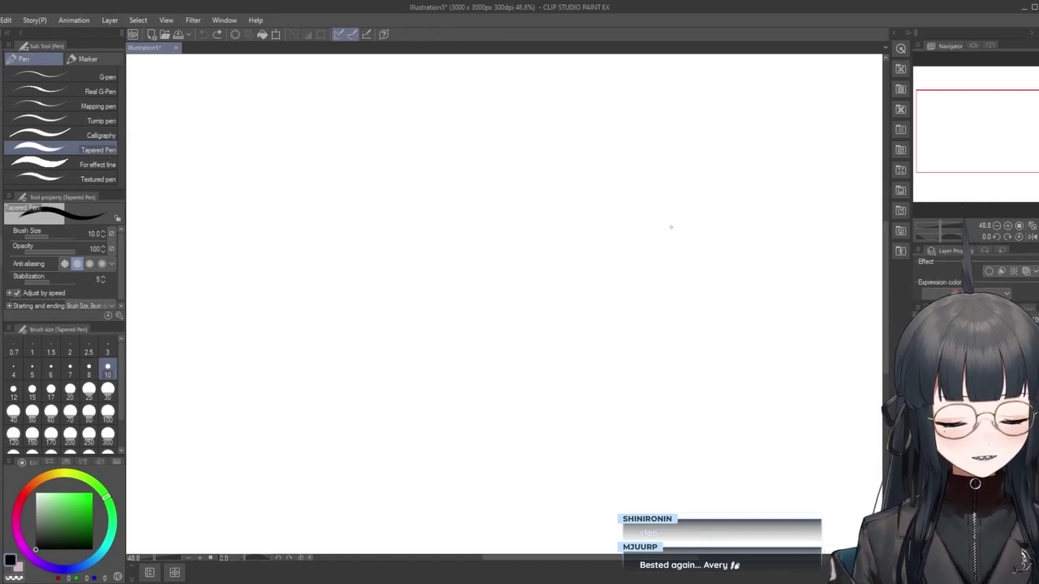
drag(571, 206, 573, 253)
key(Delete)
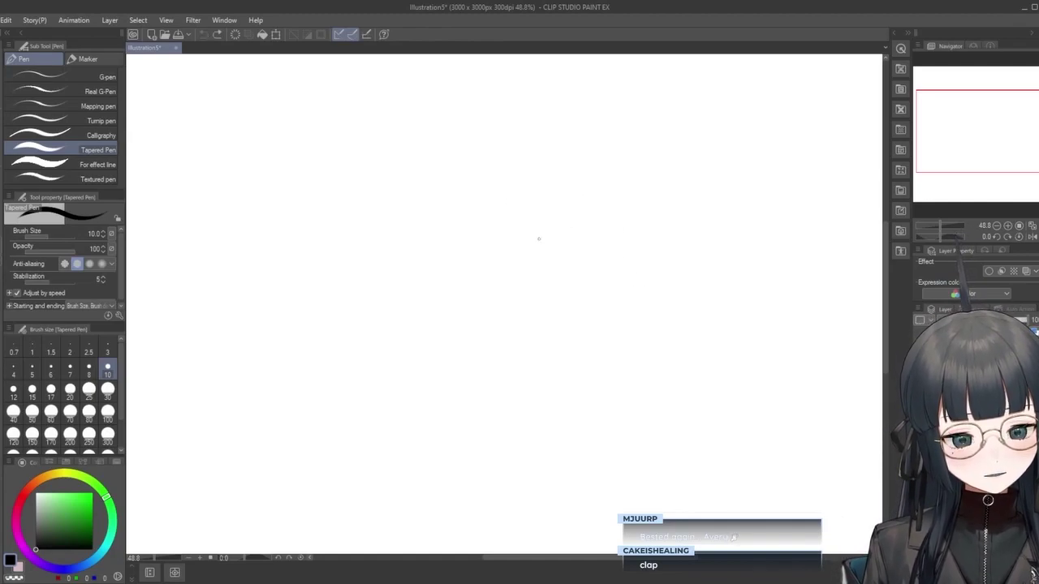
Draw two round eyes side by side with repeated circular outlines and a small pupil dot in each.
mouse_move(589, 209)
mouse_down()
mouse_move(568, 261)
mouse_move(624, 259)
mouse_up()
mouse_move(438, 216)
mouse_down()
mouse_move(422, 260)
mouse_move(455, 209)
mouse_up()
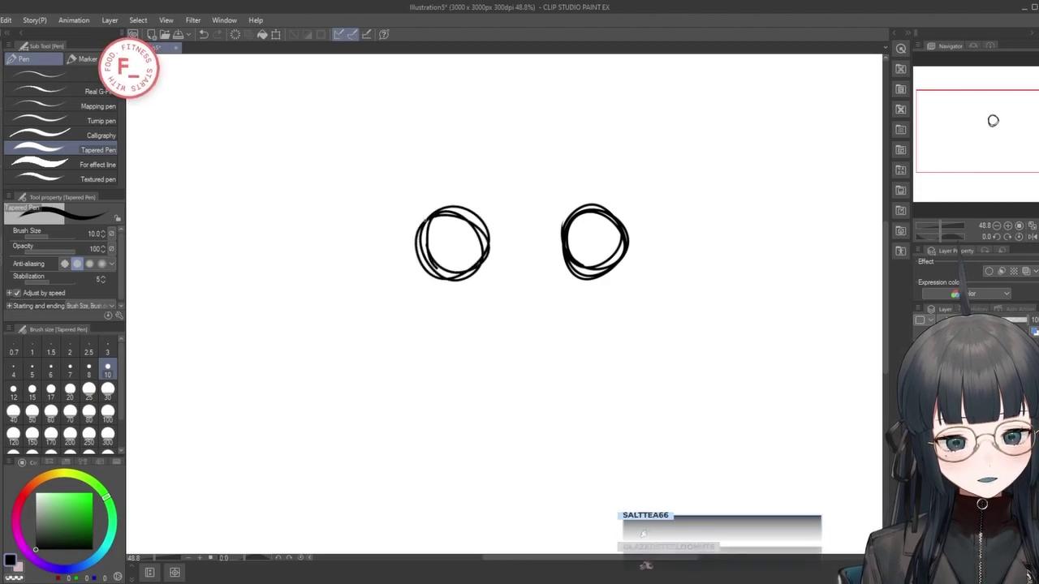
drag(585, 237, 586, 243)
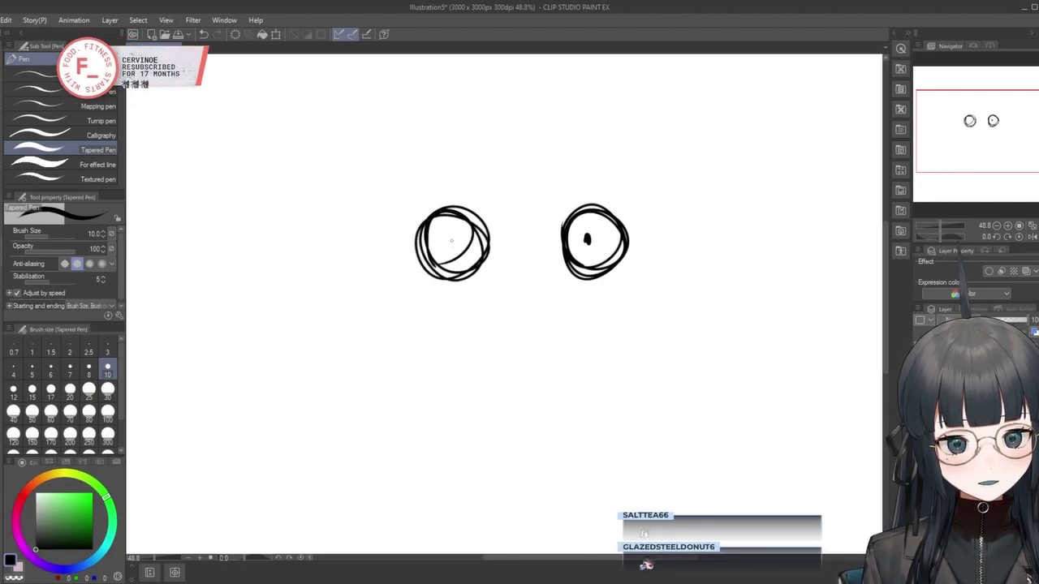
drag(452, 237, 453, 243)
Draw a simple curved smile below the eyes and an arched eyebrow above each eye.
mouse_move(487, 344)
mouse_down()
mouse_move(541, 365)
mouse_move(582, 335)
mouse_up()
drag(560, 176, 626, 161)
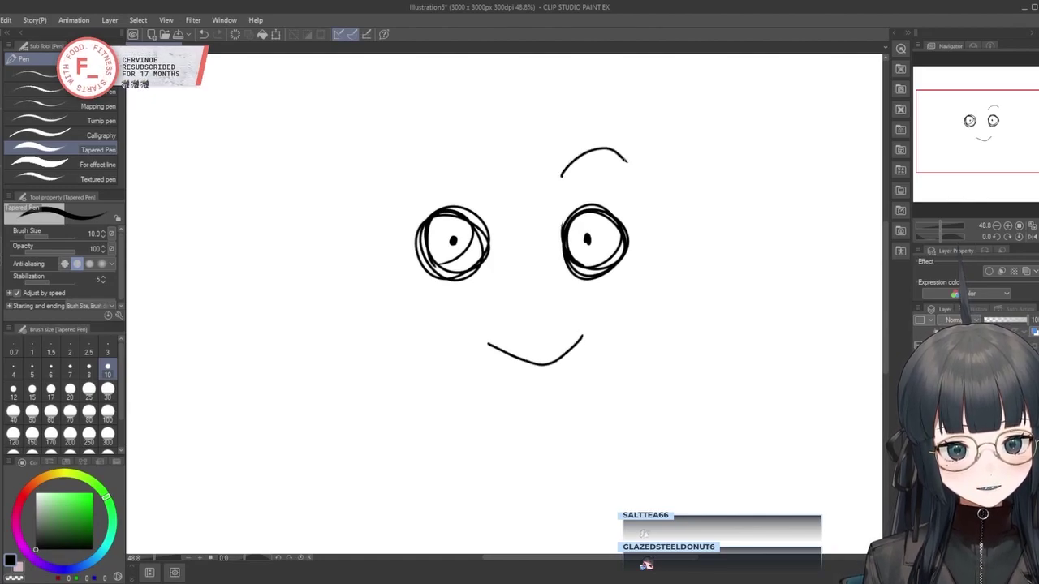
drag(487, 184, 416, 180)
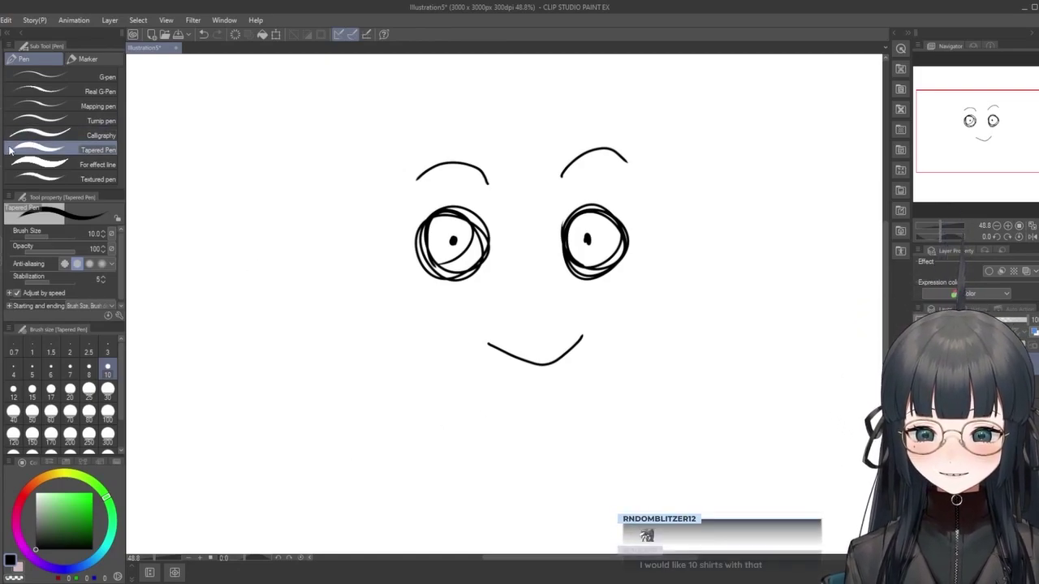
Add the text "it's over" in Crimson Pro Medium, enlarge it to size 55.1 and place it just below the mouth.
key(t)
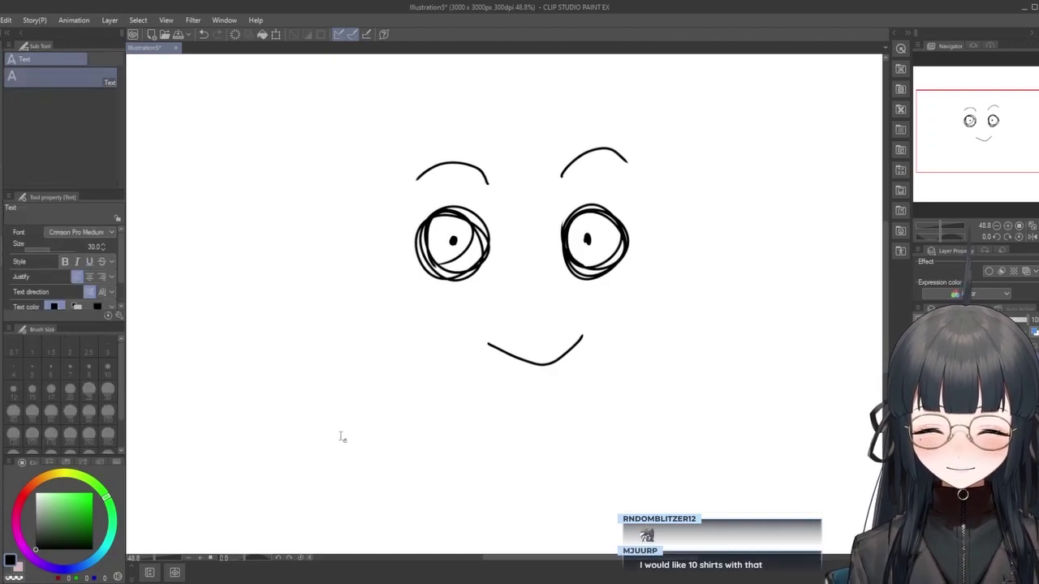
click(431, 424)
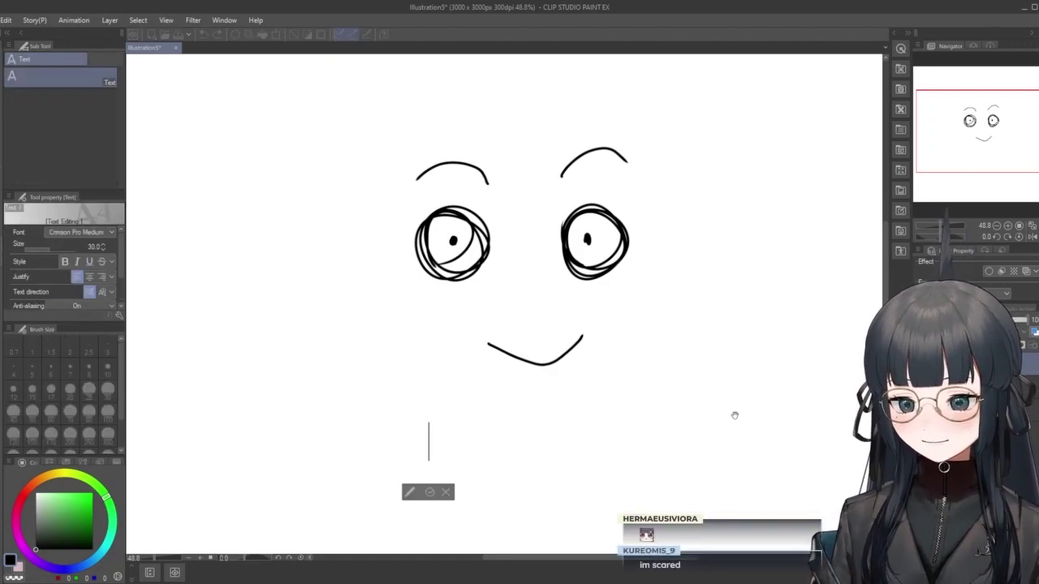
text(it's over)
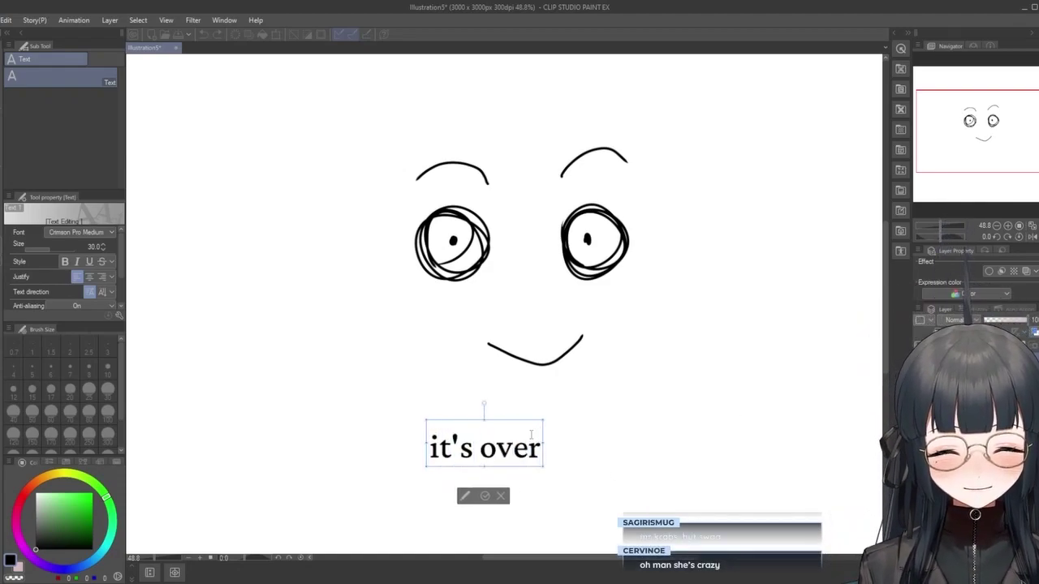
drag(524, 424, 666, 419)
drag(589, 379, 567, 377)
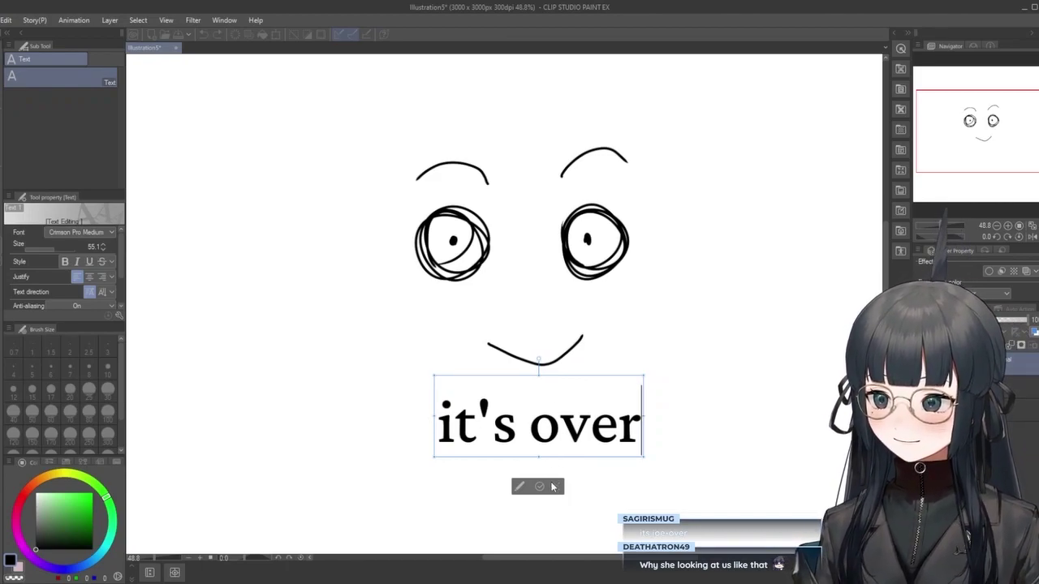
drag(566, 378, 556, 378)
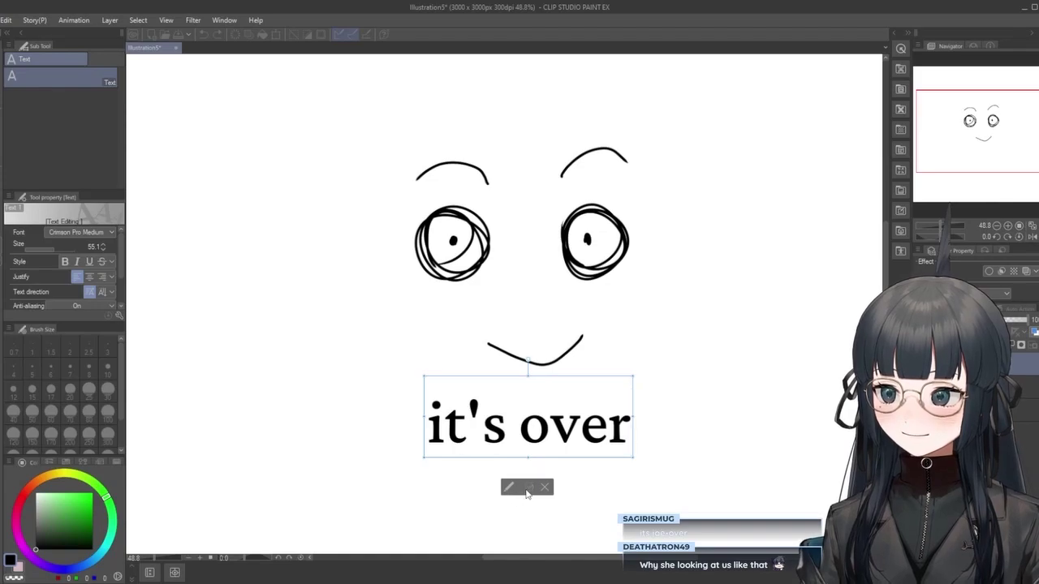
click(528, 487)
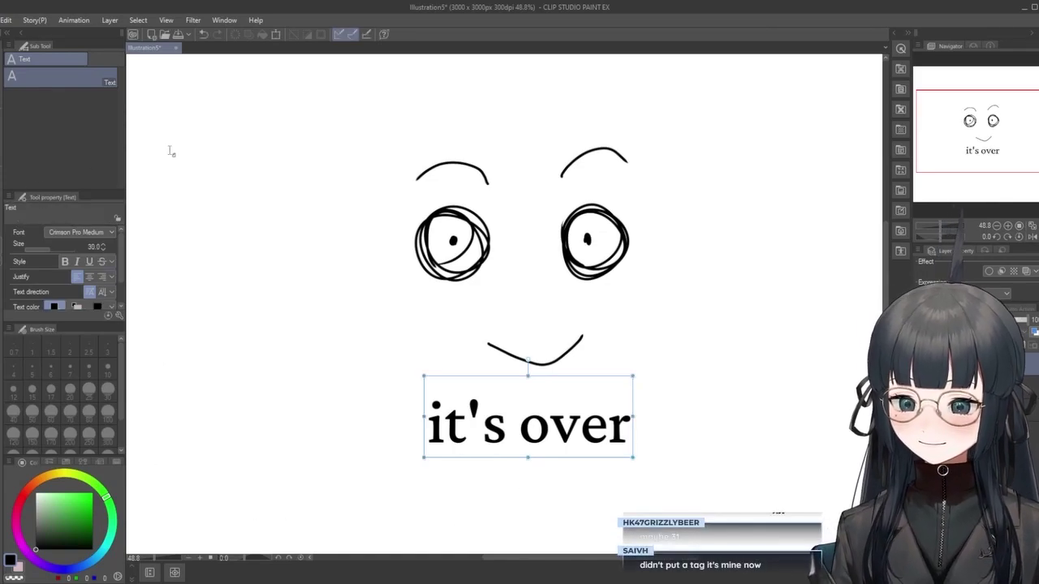
Erase the stray line inside the left-hand eye with the Hard eraser, leaving the pupil and outline.
key(m)
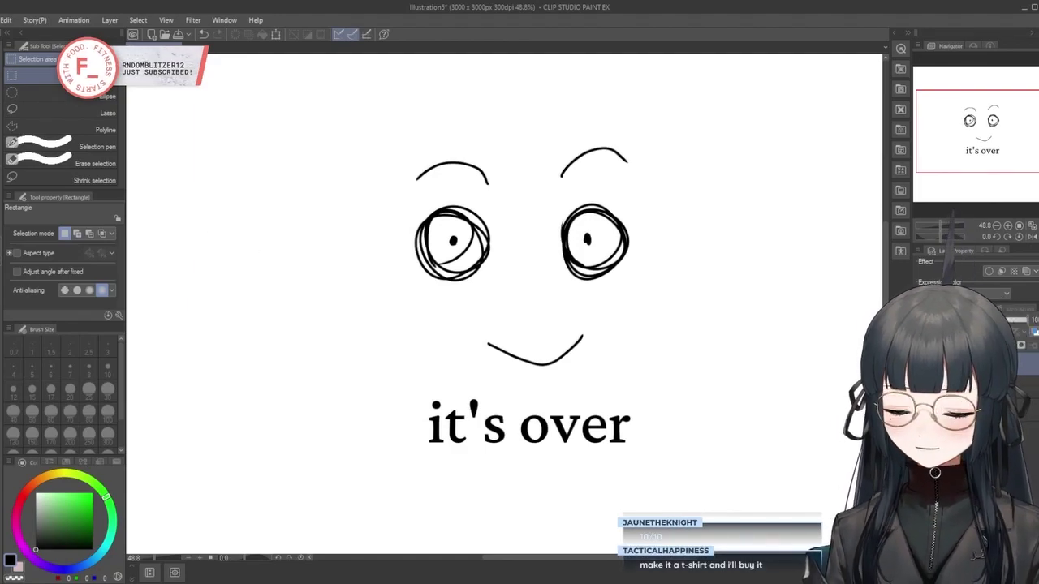
key(e)
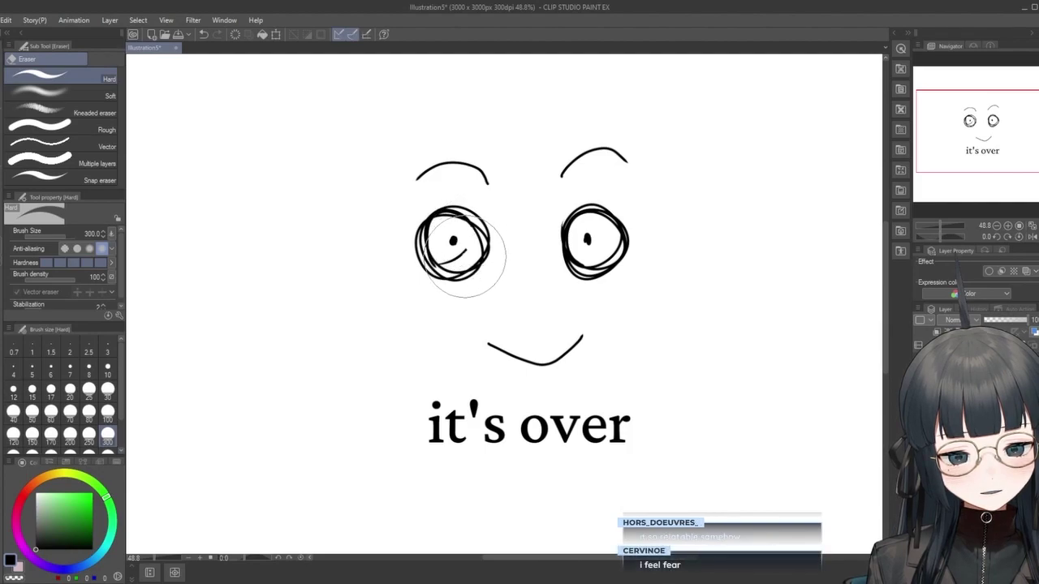
drag(463, 241, 452, 267)
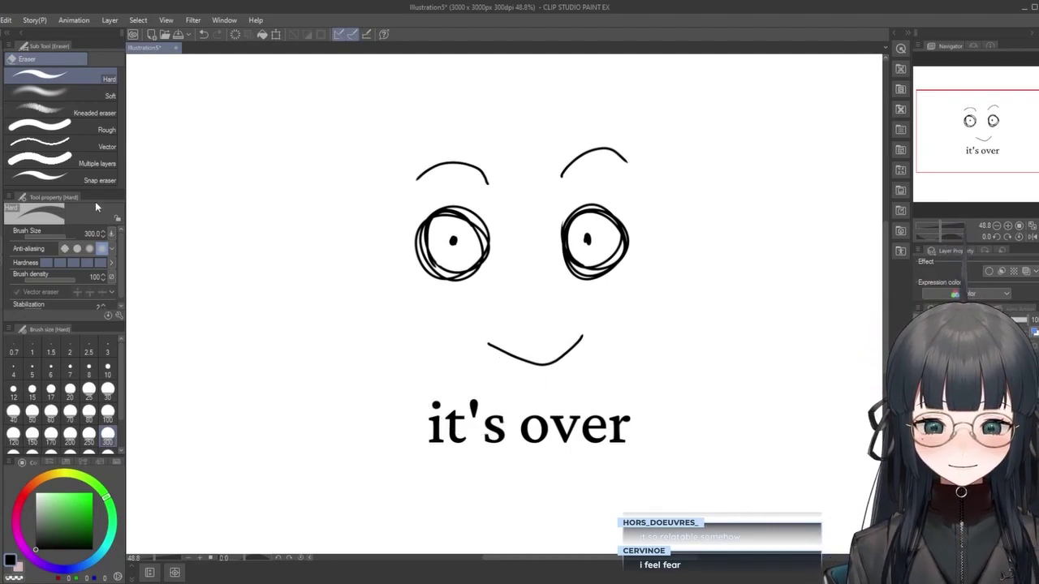
Try the "it's over" caption in the Consolas, Comfortaa and Comfortaa SemiBold fonts.
key(t)
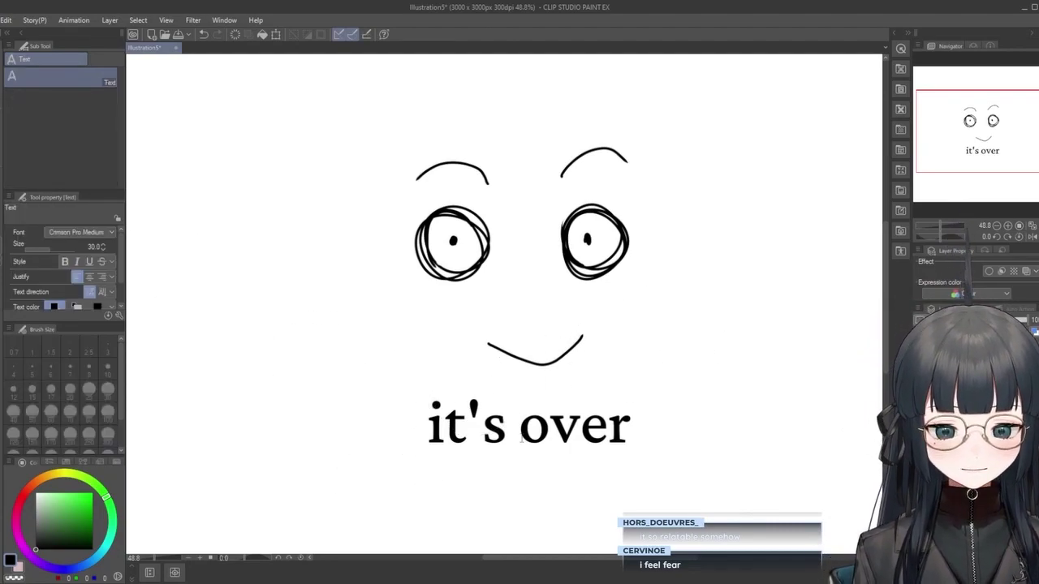
click(517, 426)
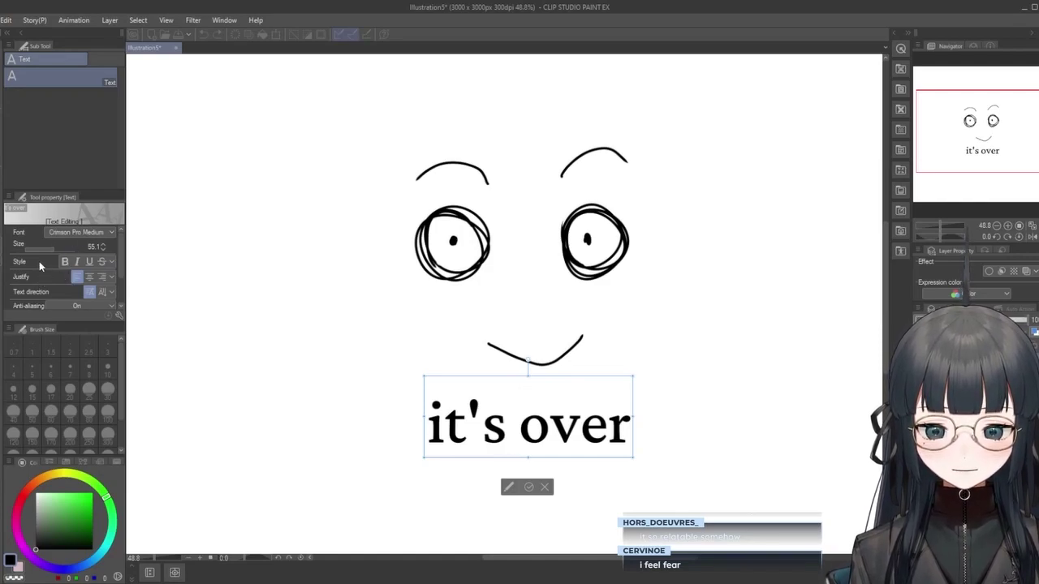
key(ctrl+a)
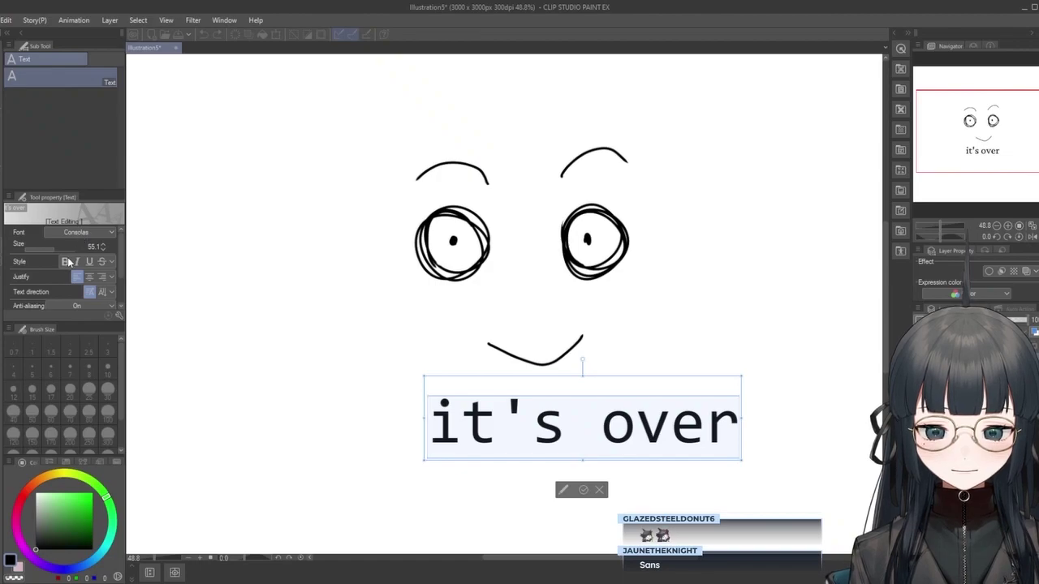
key(Up)
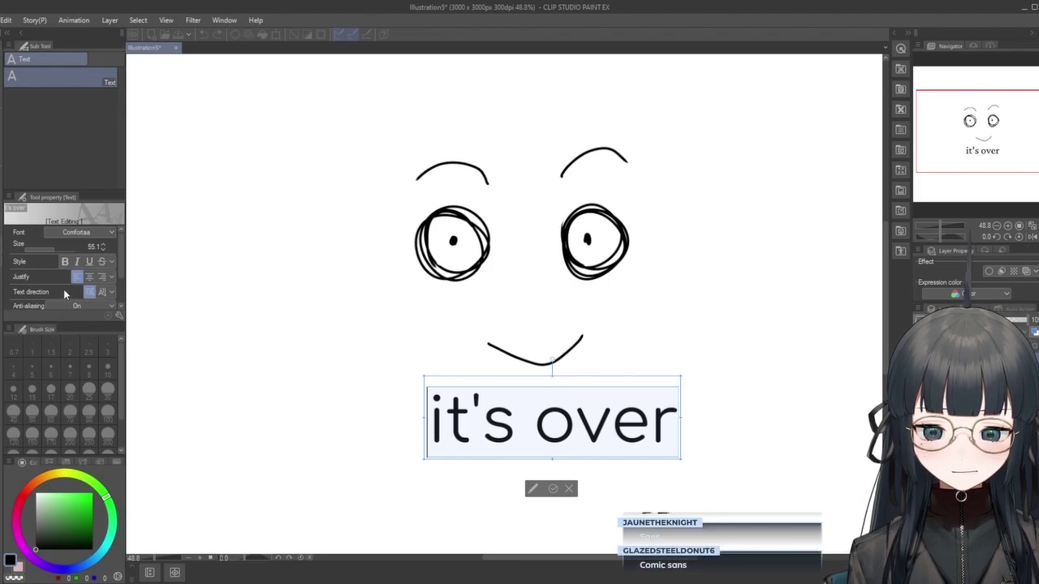
key(Down)
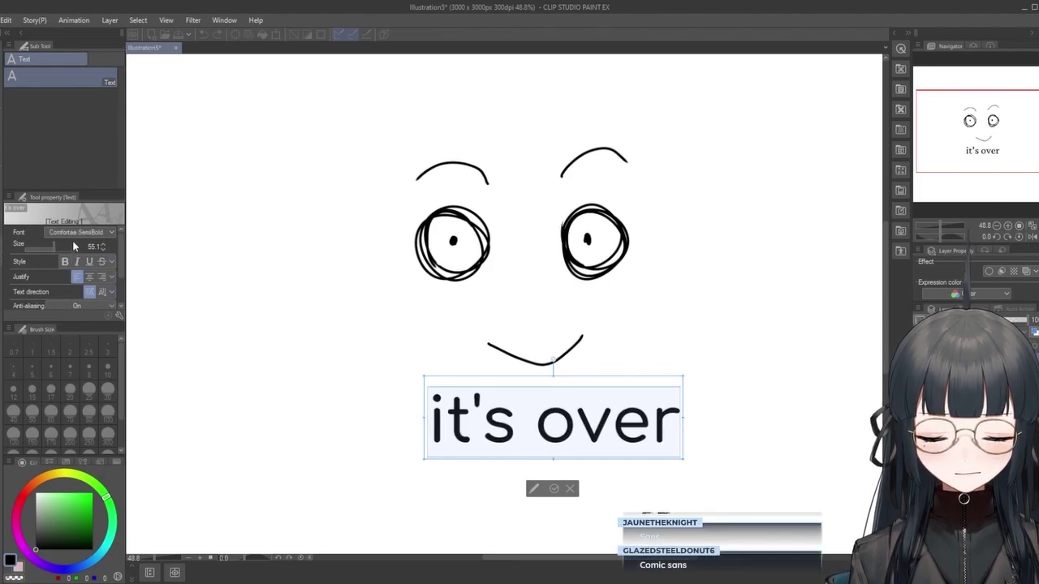
click(646, 408)
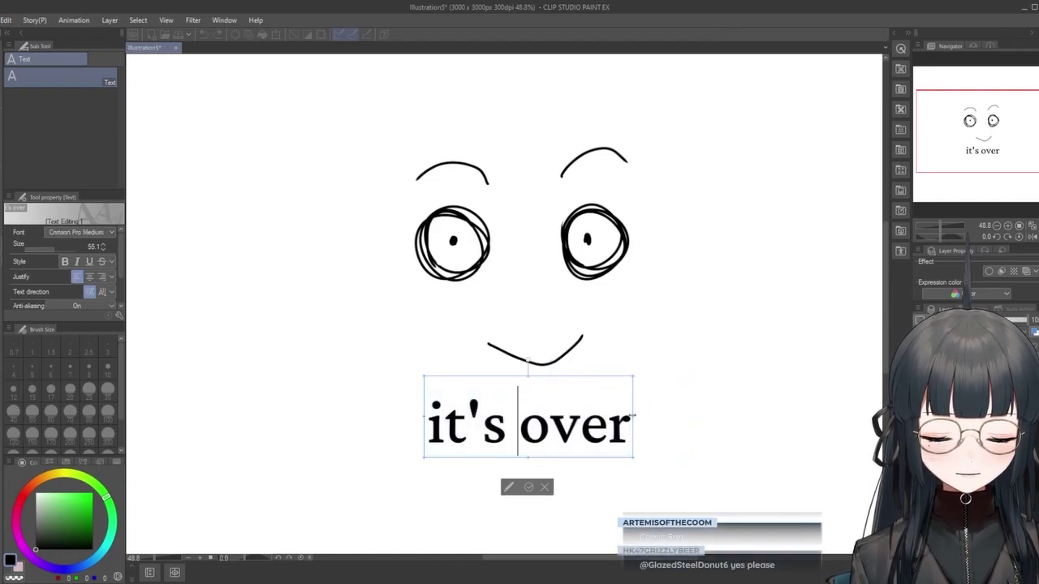
Enlarge the "it's over" caption to size 58.3 and shift it slightly down and to the right beneath the mouth.
drag(638, 415, 647, 417)
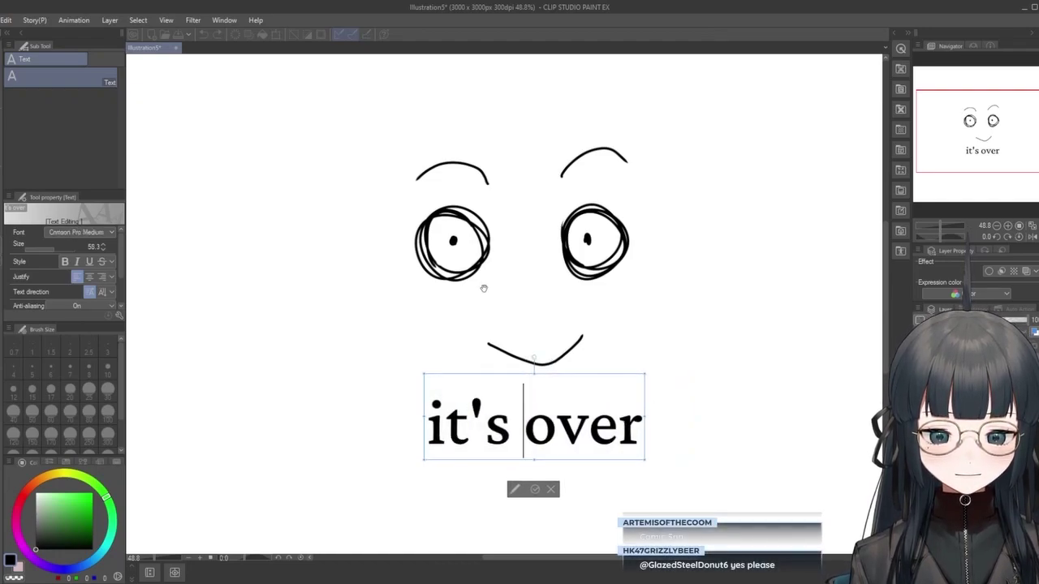
click(535, 489)
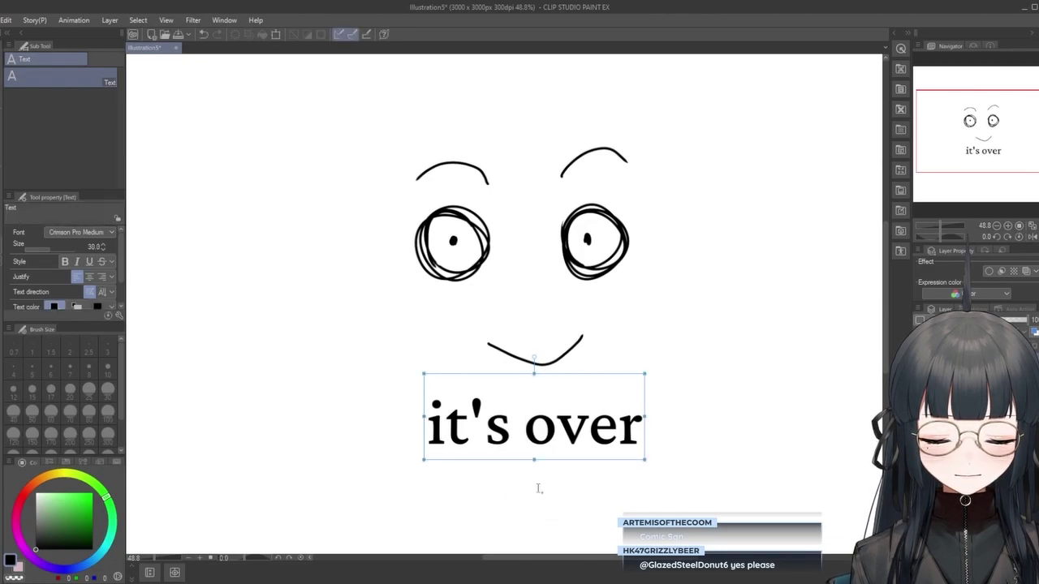
click(1, 101)
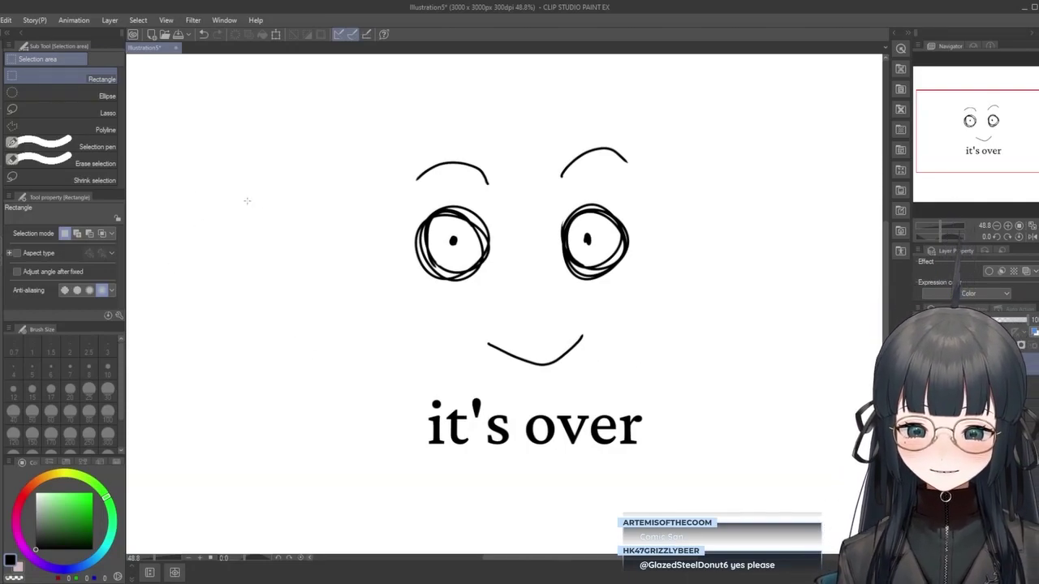
key(k)
drag(573, 423, 581, 432)
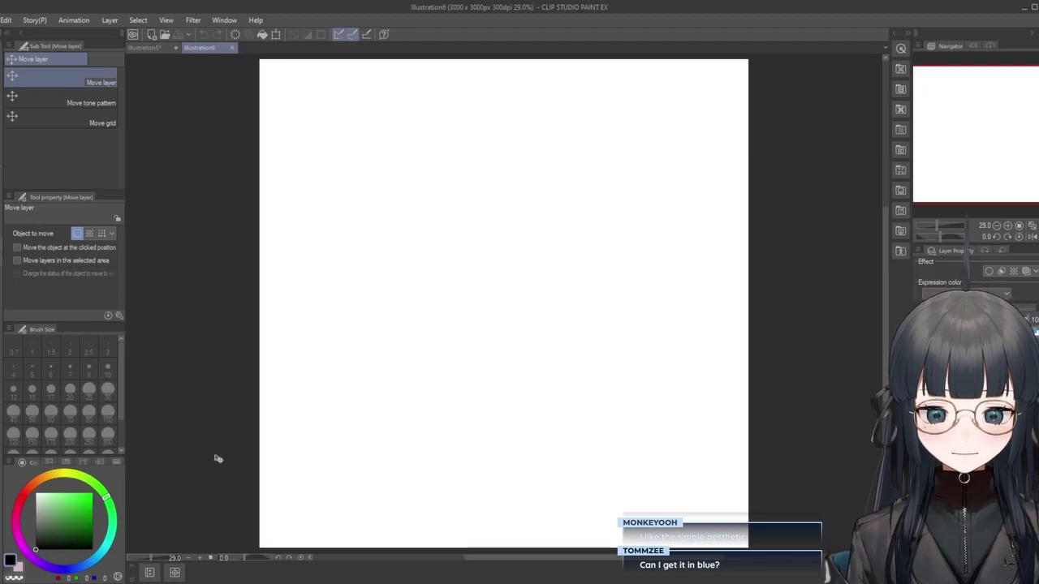
Save the smiling-face illustration as it's over.png and switch back to the blank Illustration6 canvas.
click(146, 47)
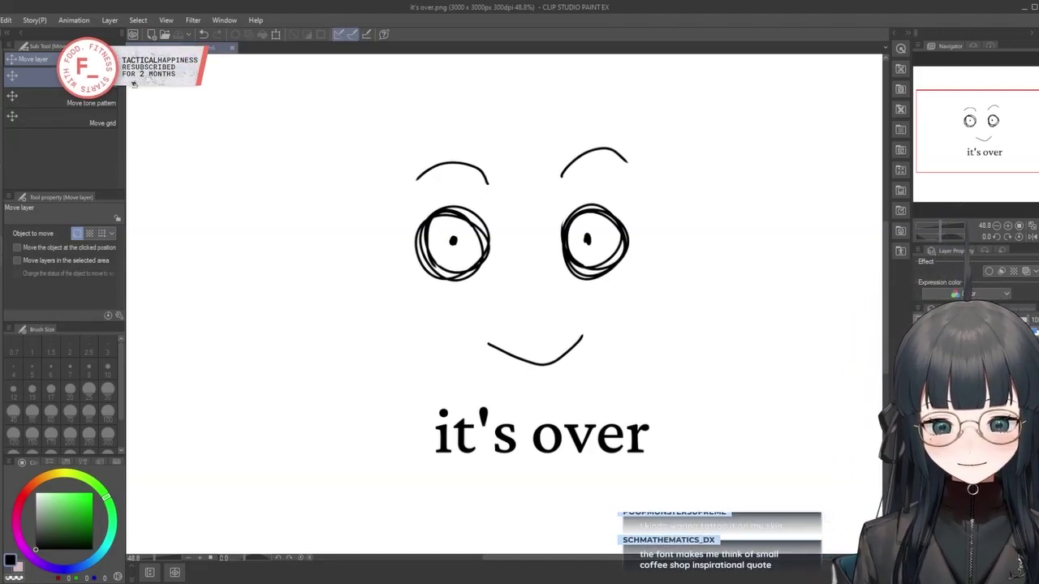
click(219, 47)
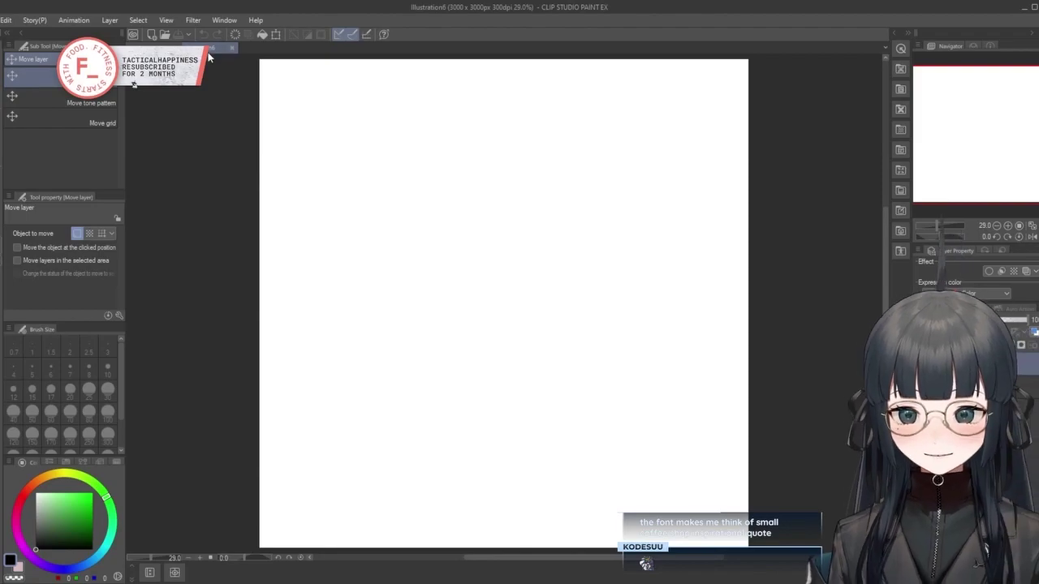
Sketch a head circle with overlapping loops in the canvas's upper middle using the Transparent watercolor brush at size 30.
scroll(546, 252, up, 2)
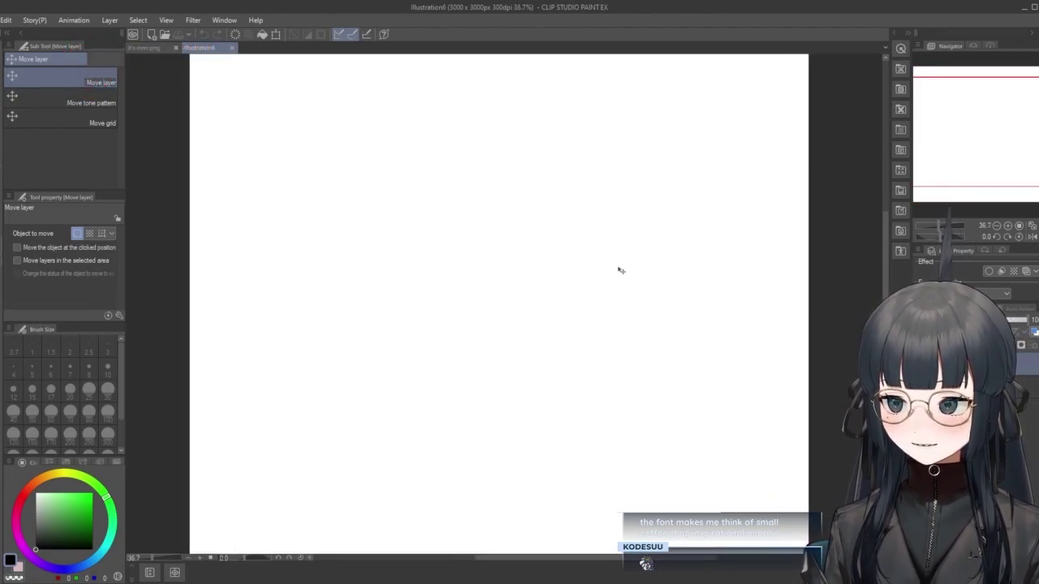
scroll(598, 274, up, 2)
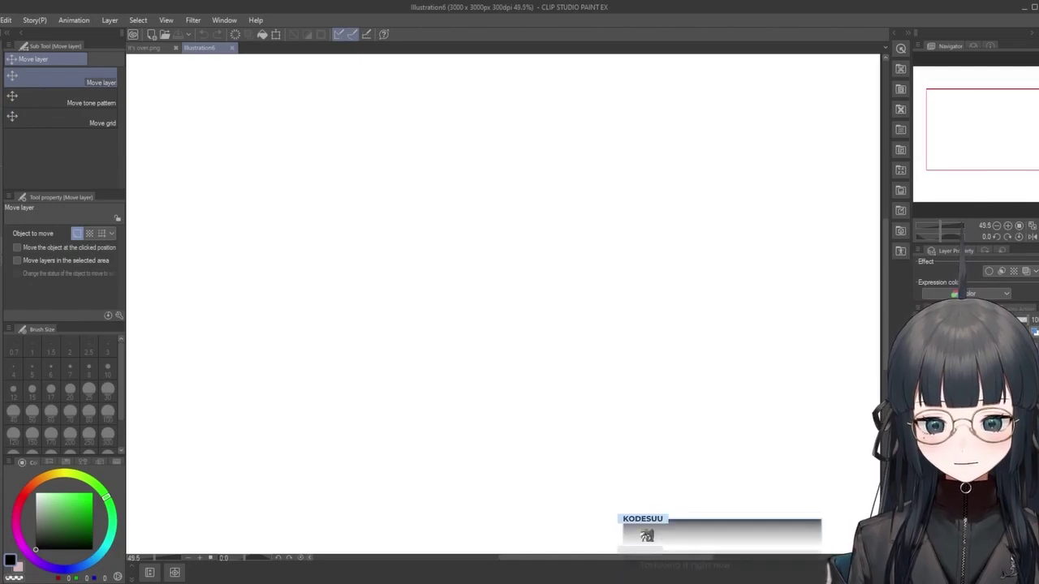
key(b)
mouse_move(552, 304)
mouse_down()
mouse_move(587, 247)
mouse_move(511, 292)
mouse_up()
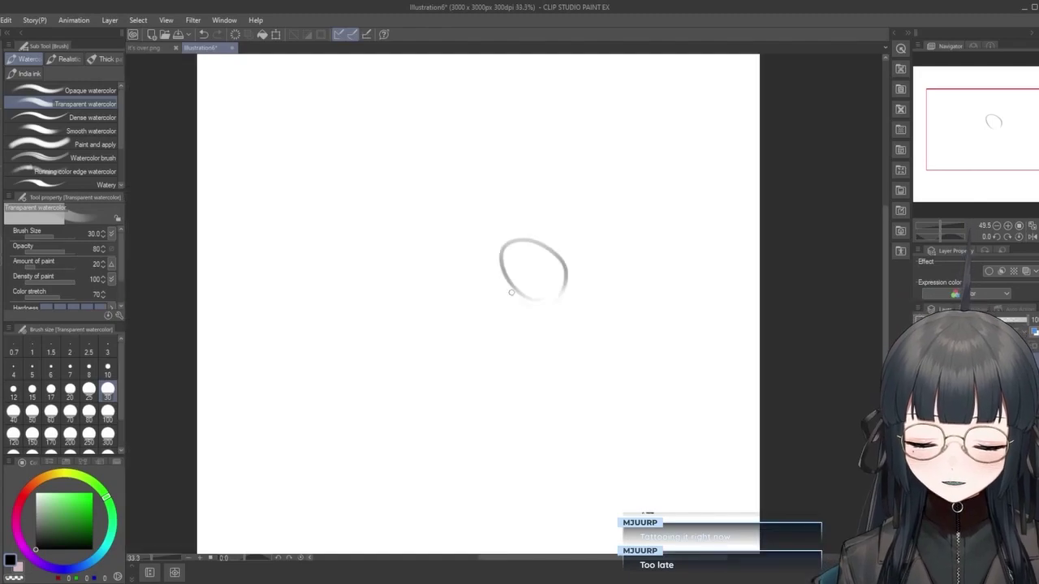
scroll(511, 292, down, 5)
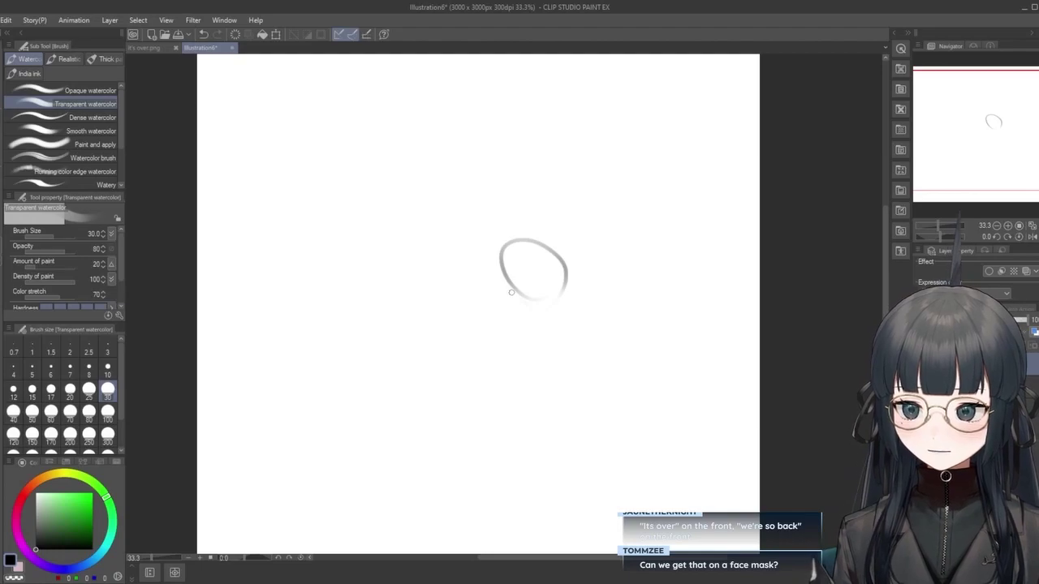
key(ctrl+z)
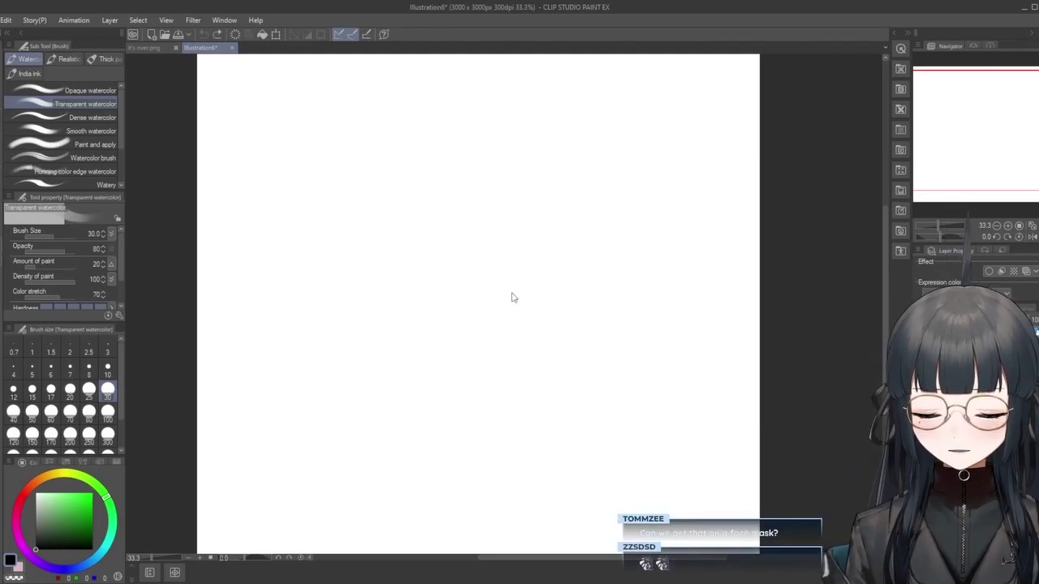
mouse_move(475, 255)
mouse_down()
mouse_move(503, 207)
mouse_move(442, 243)
mouse_move(487, 199)
mouse_move(507, 223)
mouse_up()
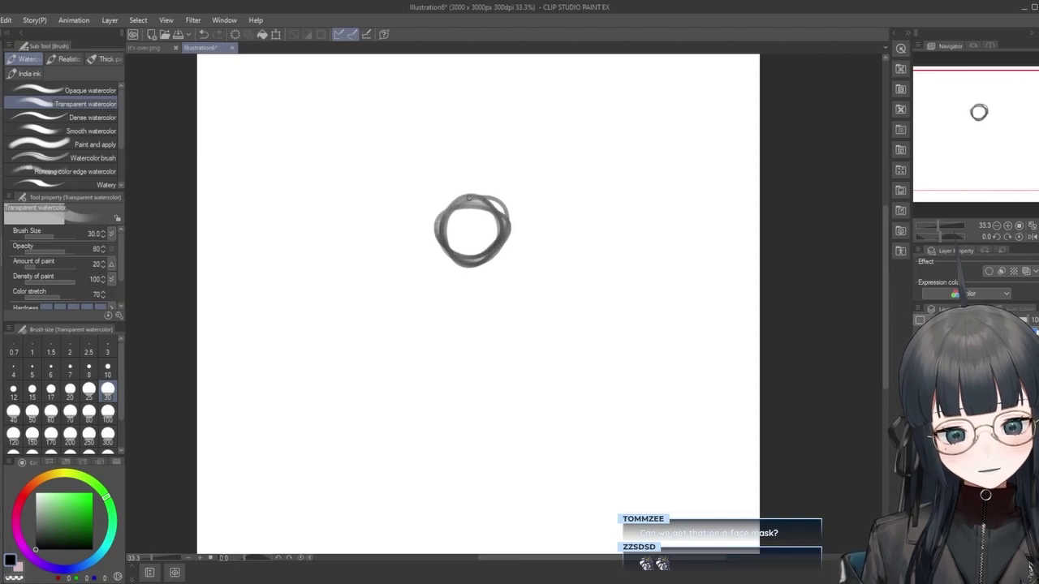
Add a vertical centre line and a pointed jaw to the head circle, raising the brush's amount of paint to 58.
scroll(460, 247, down, 1)
scroll(466, 232, up, 5)
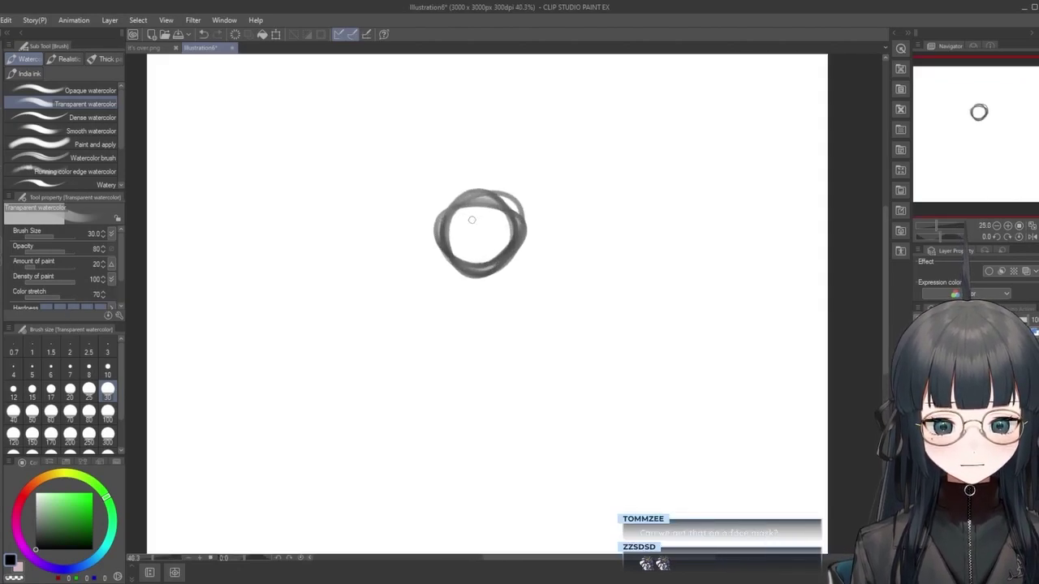
scroll(471, 217, down, 1)
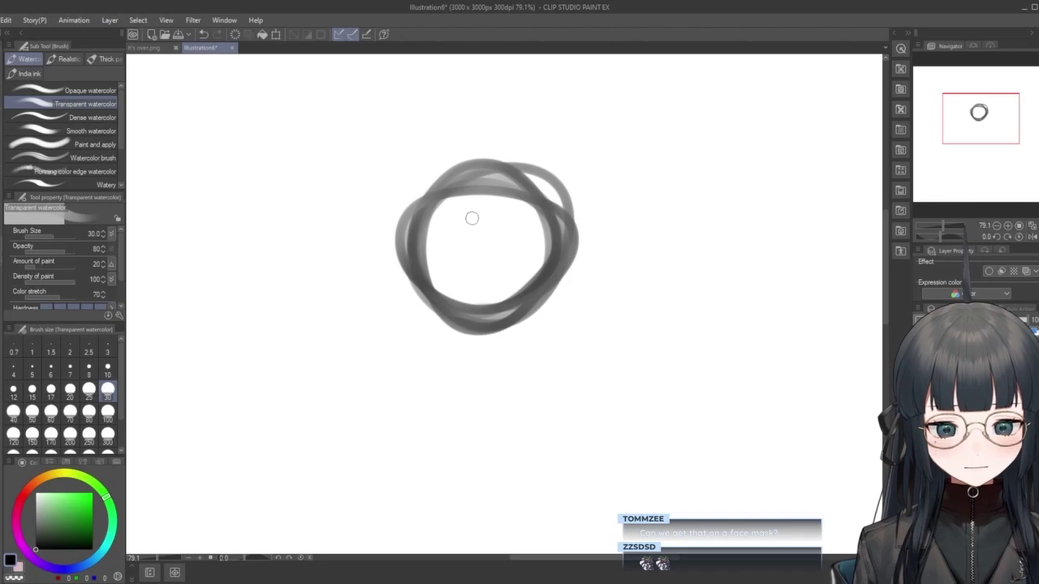
mouse_move(480, 191)
mouse_down()
mouse_move(479, 255)
mouse_move(483, 175)
mouse_move(470, 234)
mouse_move(468, 192)
mouse_up()
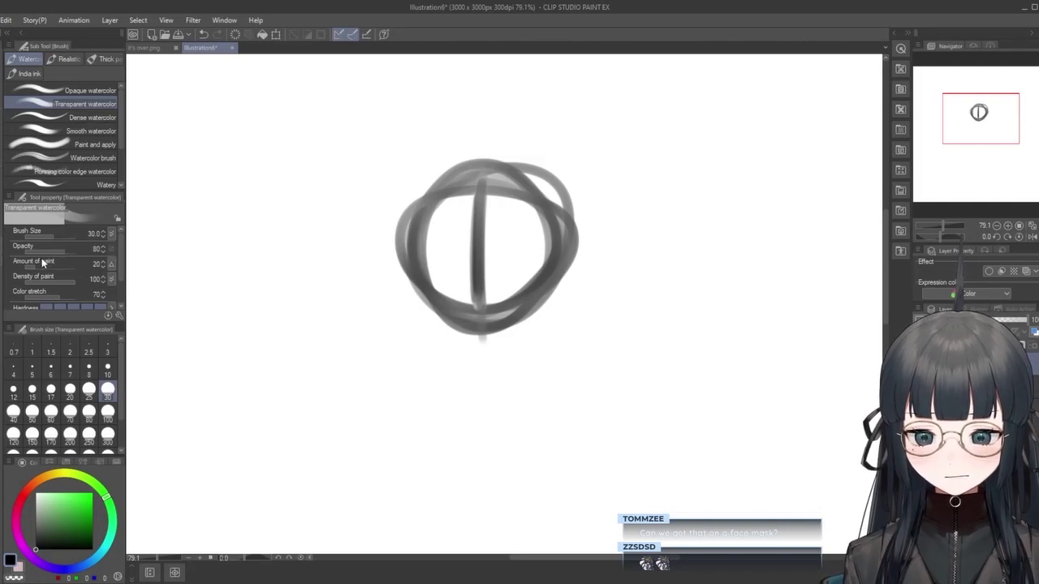
drag(43, 270, 53, 268)
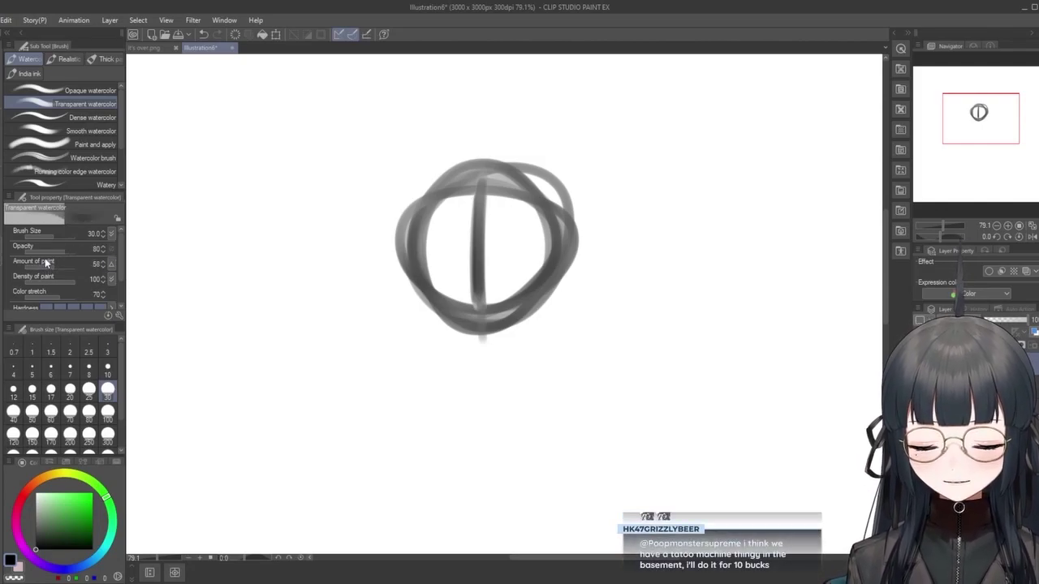
mouse_move(481, 207)
mouse_down()
mouse_move(479, 316)
mouse_move(478, 206)
mouse_move(480, 243)
mouse_up()
mouse_move(422, 263)
mouse_down()
mouse_move(427, 311)
mouse_move(414, 280)
mouse_move(442, 344)
mouse_move(418, 285)
mouse_move(443, 342)
mouse_move(479, 370)
mouse_move(506, 349)
mouse_up()
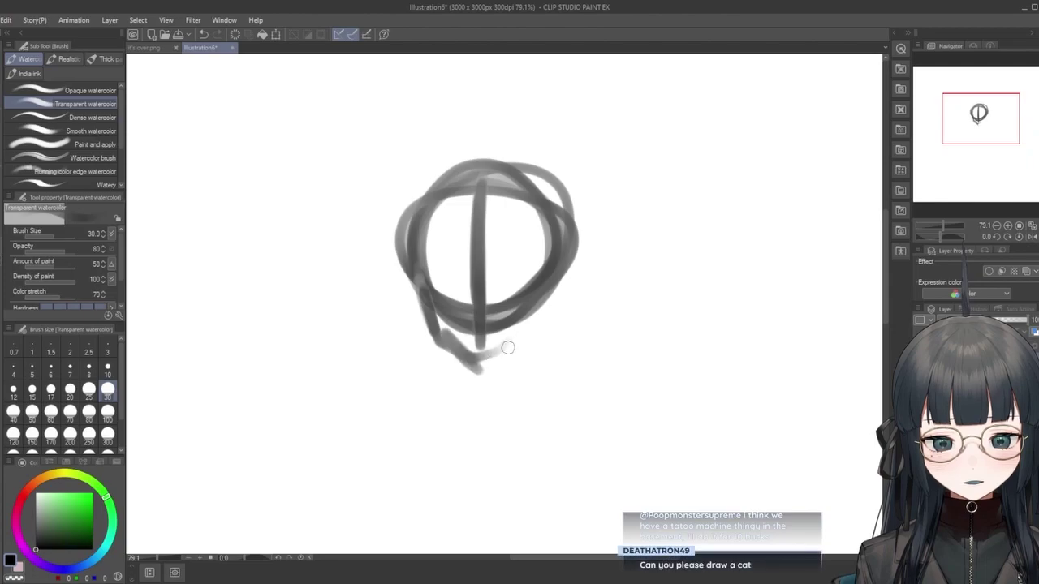
mouse_move(564, 253)
mouse_down()
mouse_move(562, 277)
mouse_move(560, 253)
mouse_move(546, 250)
mouse_move(539, 319)
mouse_move(507, 355)
mouse_move(539, 318)
mouse_up()
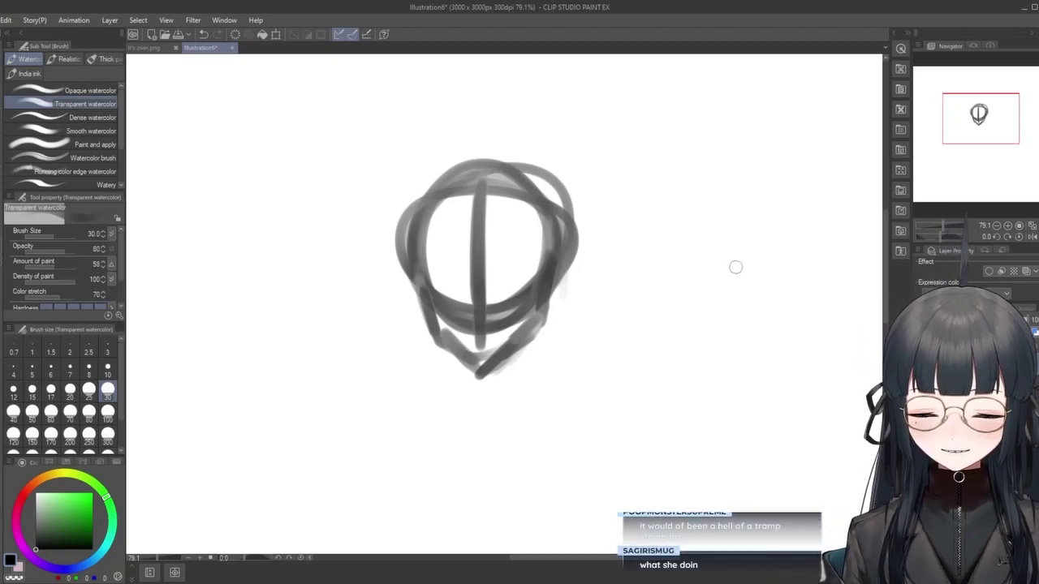
Draw the cat's right-hand ear in the blank area left of the head sketch with the Tapered Pen at size 7.
scroll(844, 292, up, 3)
scroll(844, 292, down, 5)
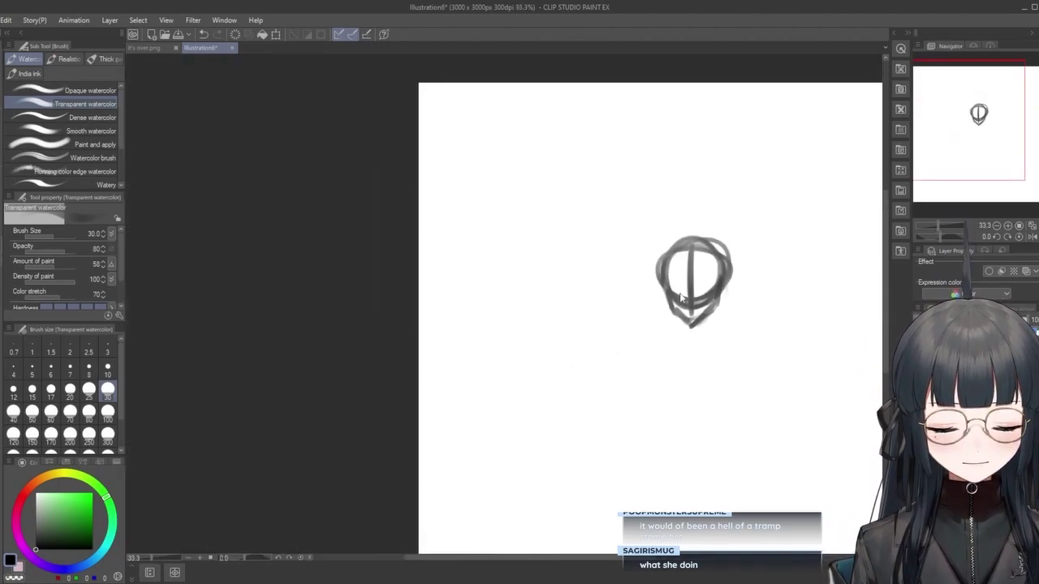
scroll(429, 239, up, 4)
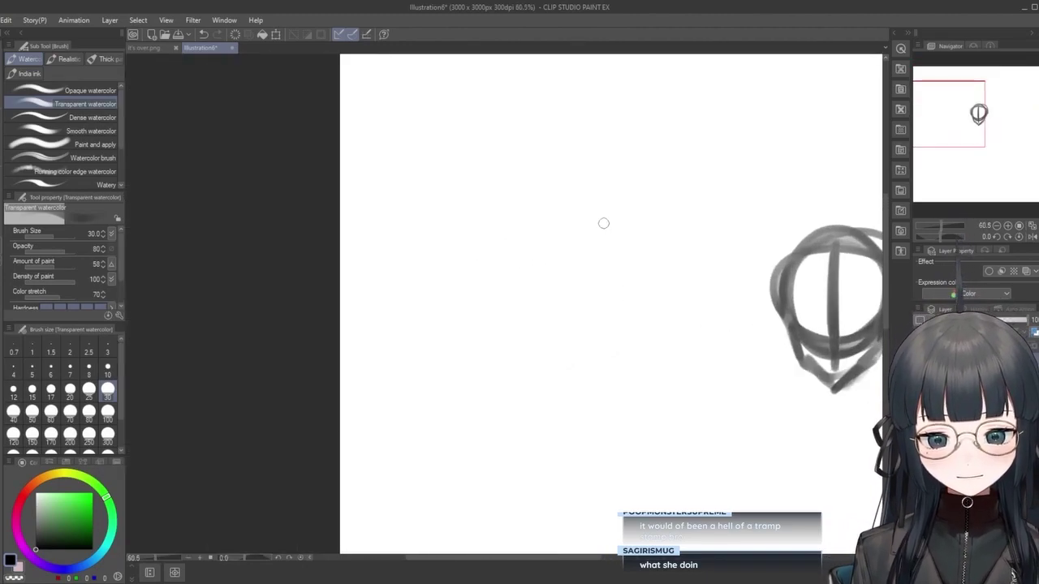
key(p)
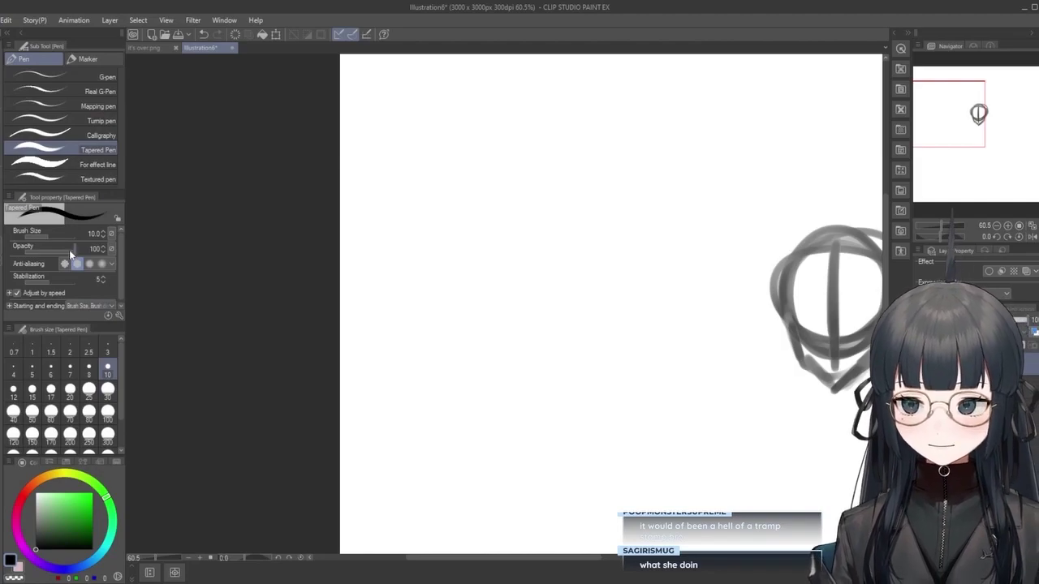
scroll(612, 245, up, 2)
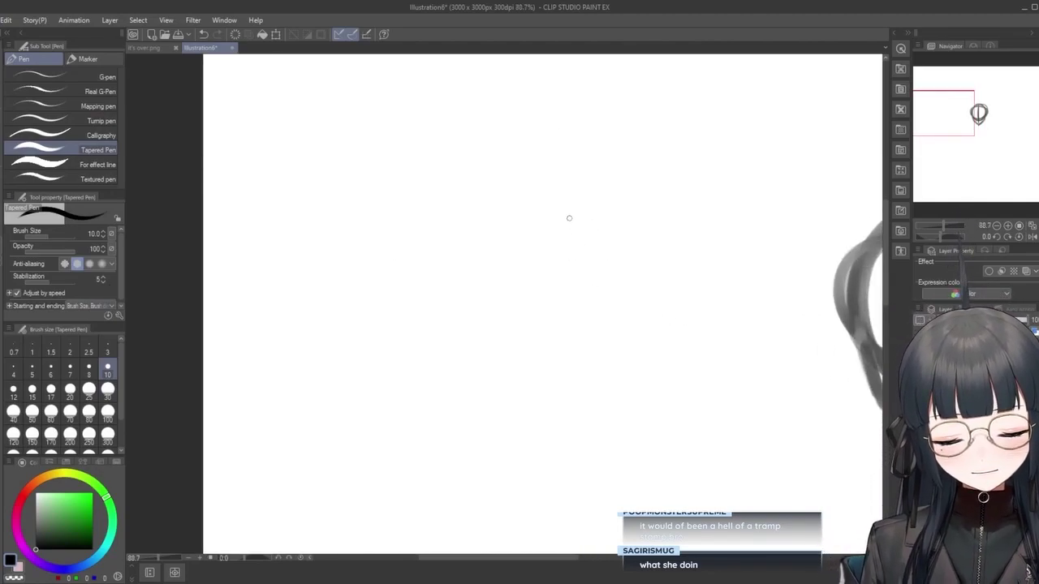
mouse_move(495, 282)
mouse_down()
mouse_move(535, 215)
mouse_move(527, 279)
mouse_move(566, 239)
mouse_up()
key(ctrl+z)
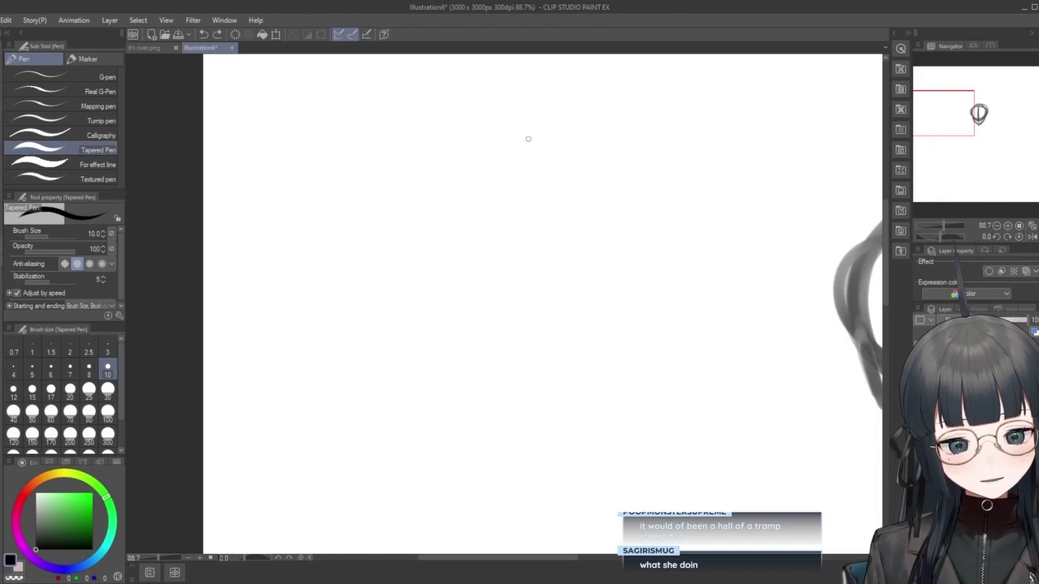
key(bracketleft)
key(bracketleft)
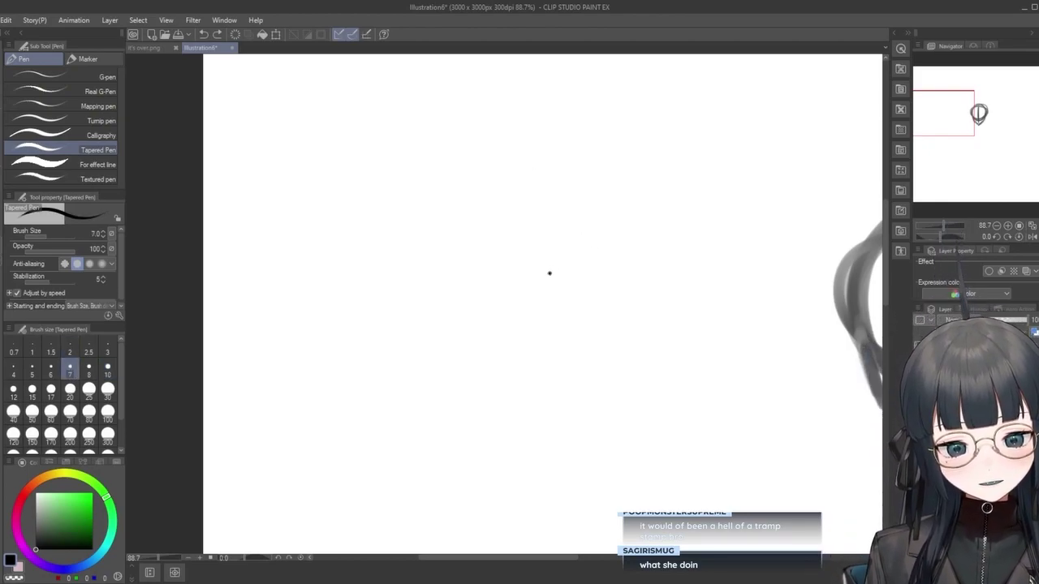
mouse_move(549, 269)
mouse_down()
mouse_move(578, 238)
mouse_move(573, 261)
mouse_move(576, 240)
mouse_move(589, 246)
mouse_move(588, 284)
mouse_up()
key(ctrl+z)
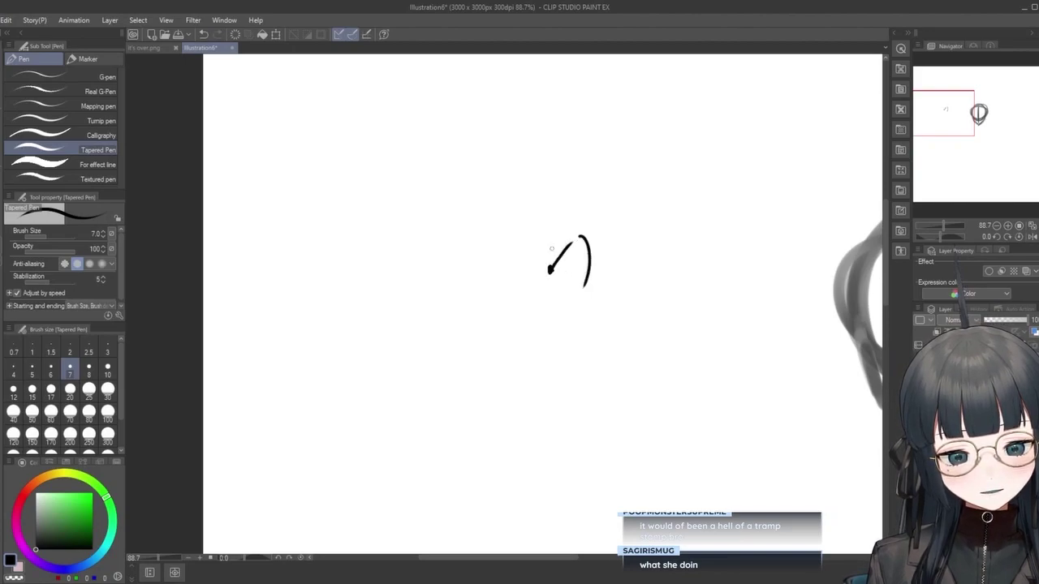
key(ctrl+z)
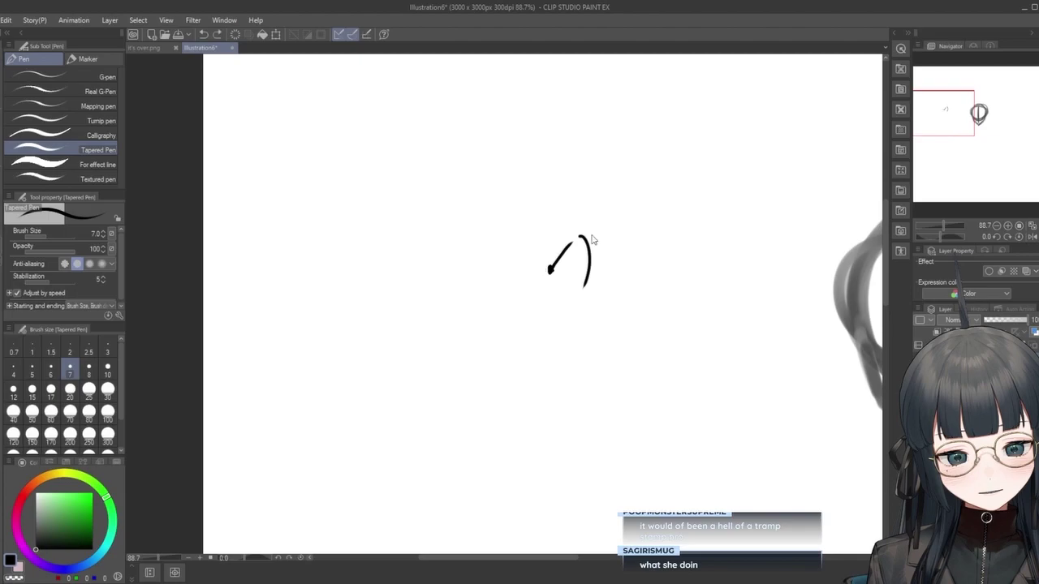
Draw the cat's left-hand ear, the top of the head and the rounded cheeks and chin, redoing unsatisfactory strokes.
drag(523, 264, 469, 290)
key(ctrl+z)
drag(478, 238, 499, 328)
key(ctrl+z)
drag(484, 288, 490, 333)
key(ctrl+z)
mouse_move(481, 288)
mouse_down()
mouse_move(492, 315)
mouse_move(528, 343)
mouse_up()
key(ctrl+z)
mouse_move(486, 305)
mouse_down()
mouse_move(531, 342)
mouse_move(547, 341)
mouse_move(581, 300)
mouse_move(540, 340)
mouse_up()
key(ctrl+z)
key(ctrl+z)
drag(584, 284, 560, 329)
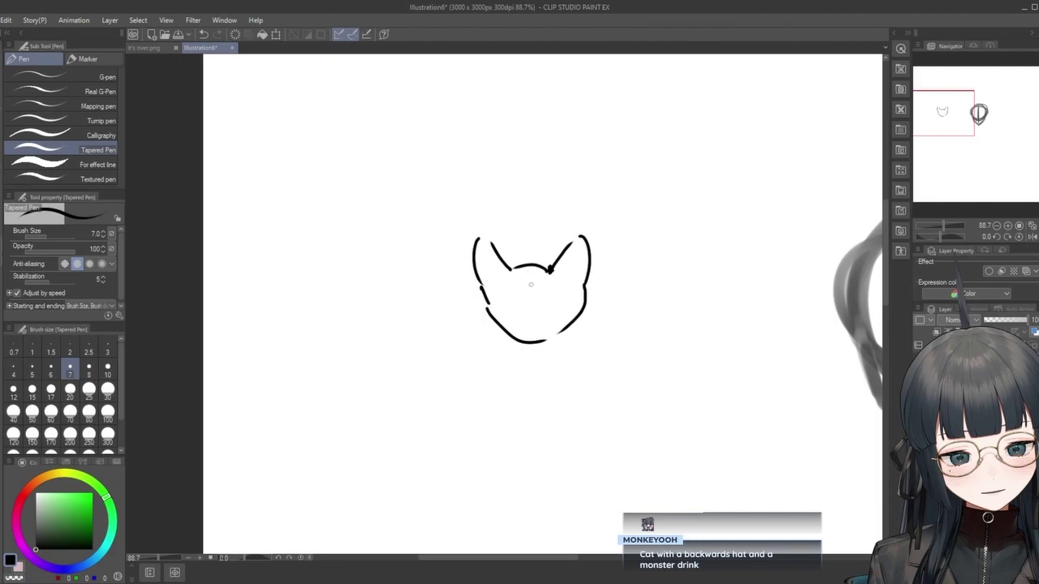
Draw two solid oval eyes, a small nose and a w-shaped mouth inside the cat's head outline.
drag(531, 309, 546, 300)
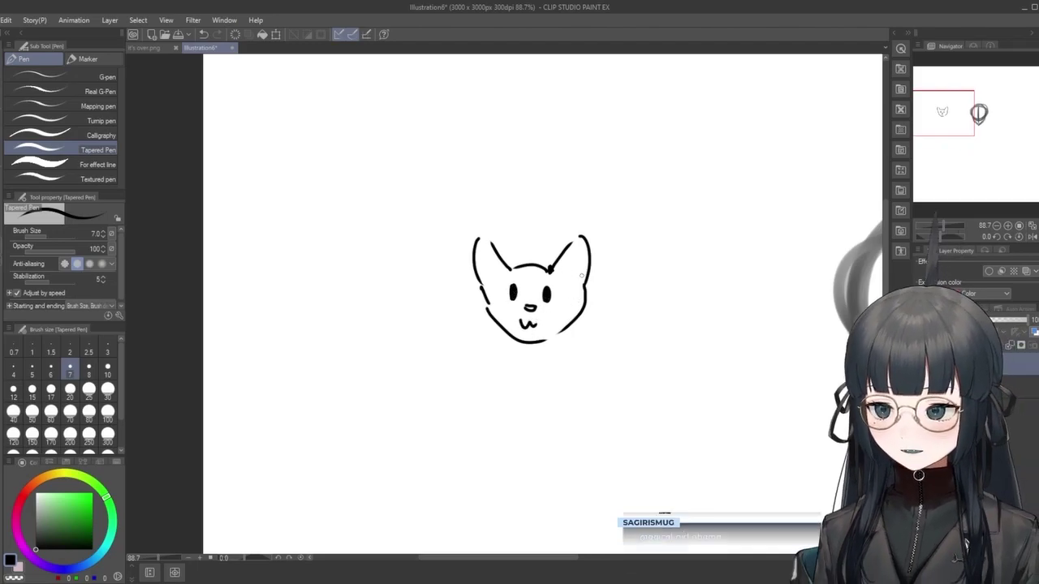
key(ctrl+alt+0)
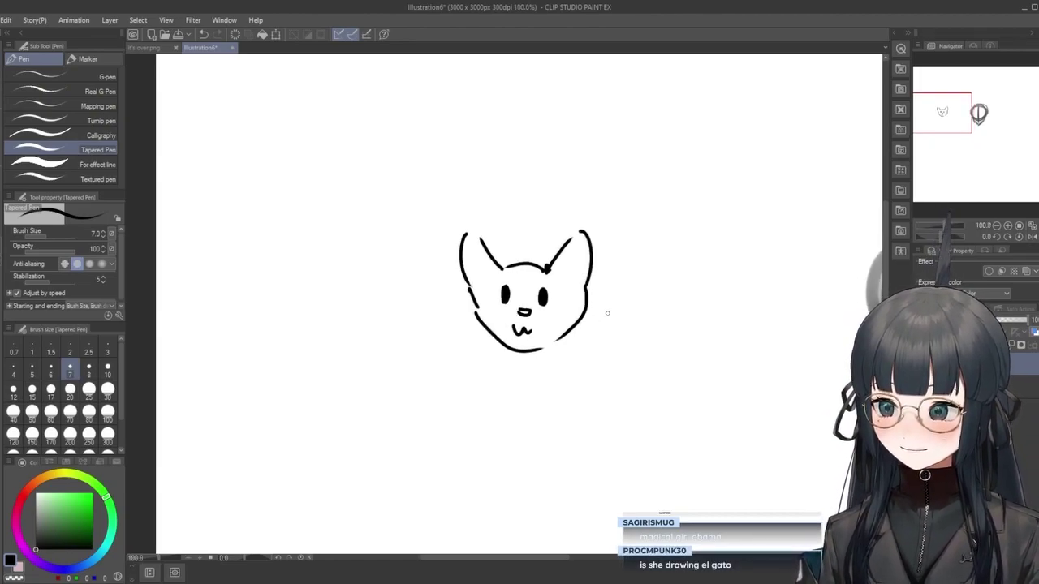
Lasso the cat's right-hand cheek line, scale it to about 106%, shift it inward to meet the chin line, and deselect.
scroll(572, 317, up, 3)
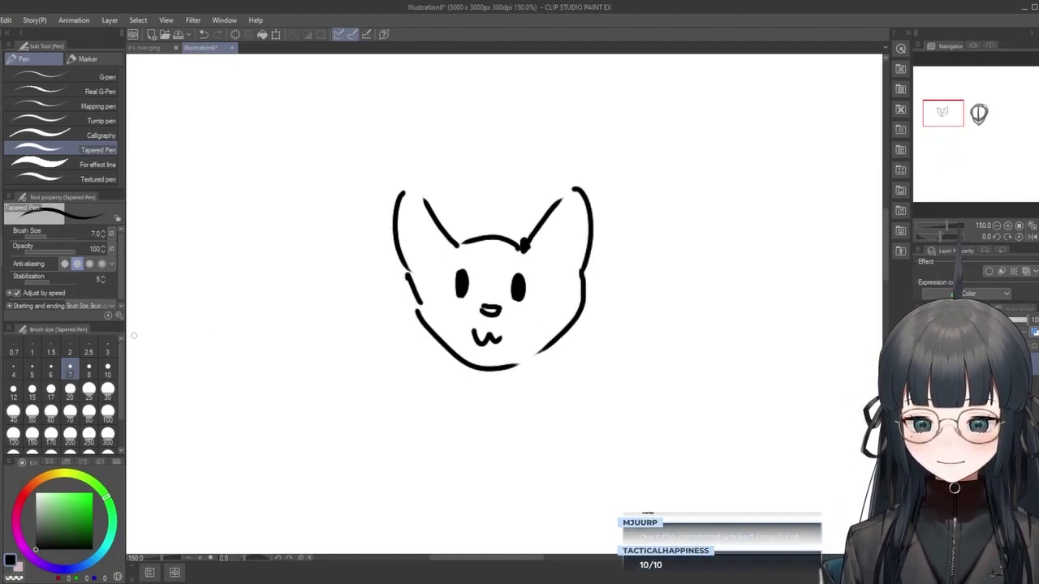
key(m)
click(72, 94)
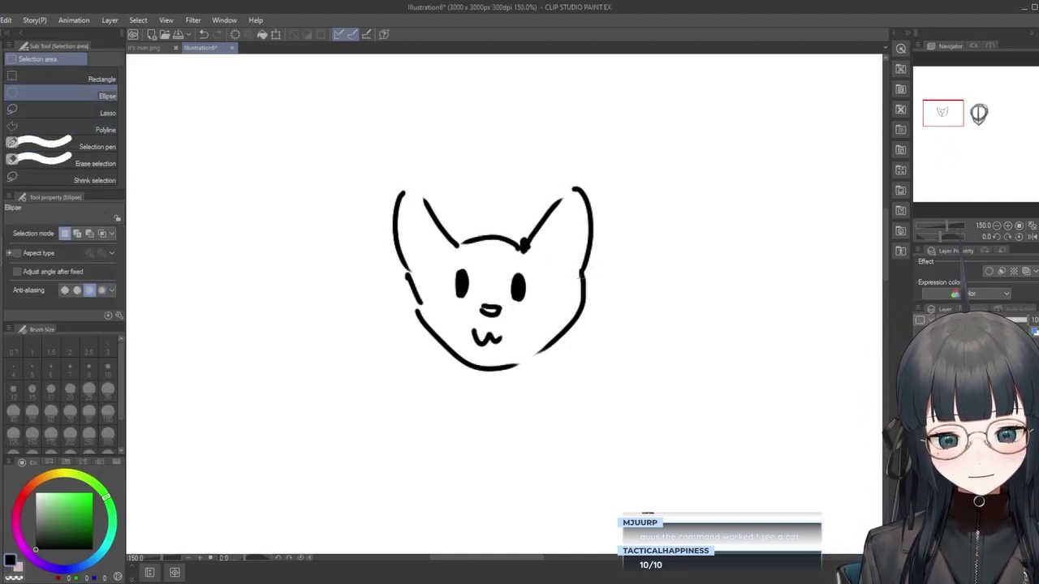
drag(601, 277, 635, 316)
click(96, 129)
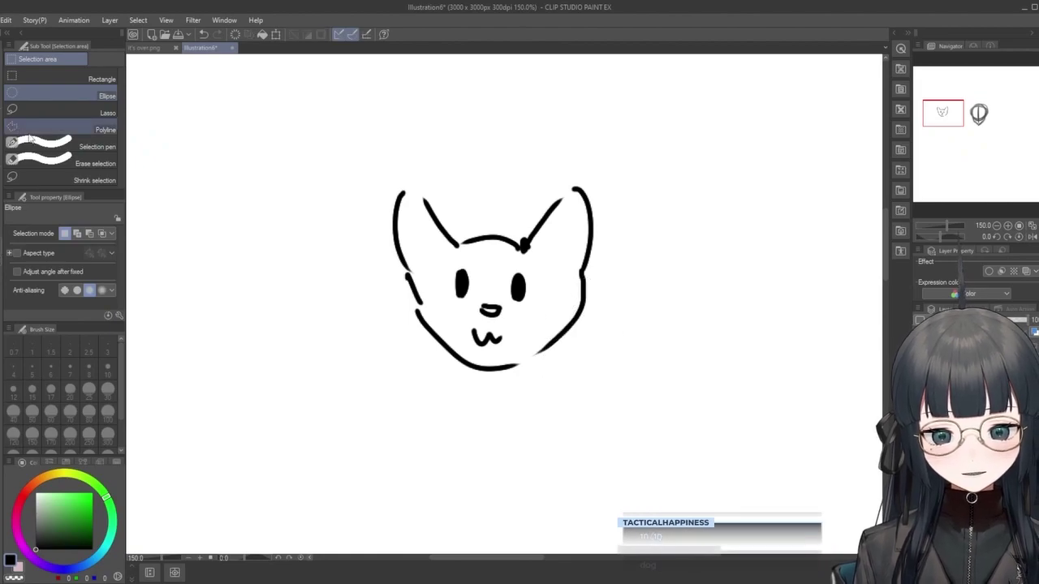
click(104, 110)
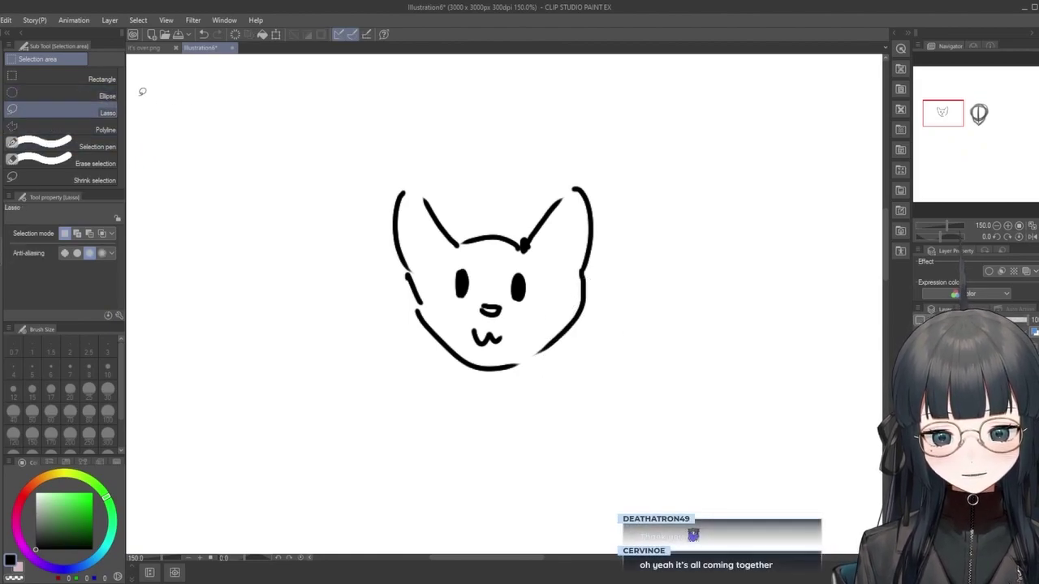
mouse_move(611, 281)
mouse_down()
mouse_move(556, 293)
mouse_move(546, 382)
mouse_move(610, 320)
mouse_up()
click(635, 271)
mouse_move(634, 271)
mouse_down()
mouse_move(593, 264)
mouse_move(548, 298)
mouse_move(526, 349)
mouse_move(630, 295)
mouse_move(629, 273)
mouse_up()
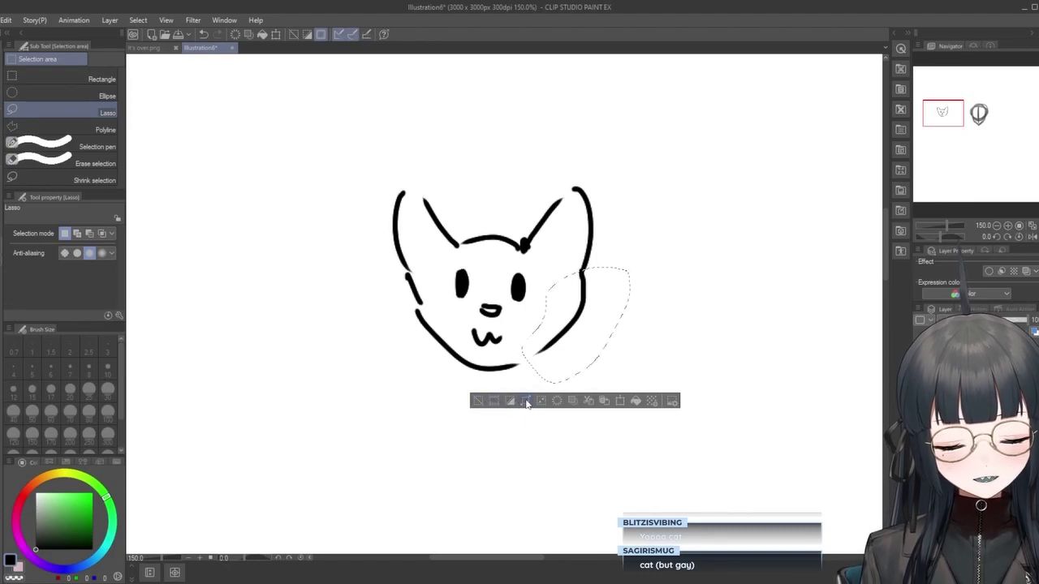
click(619, 400)
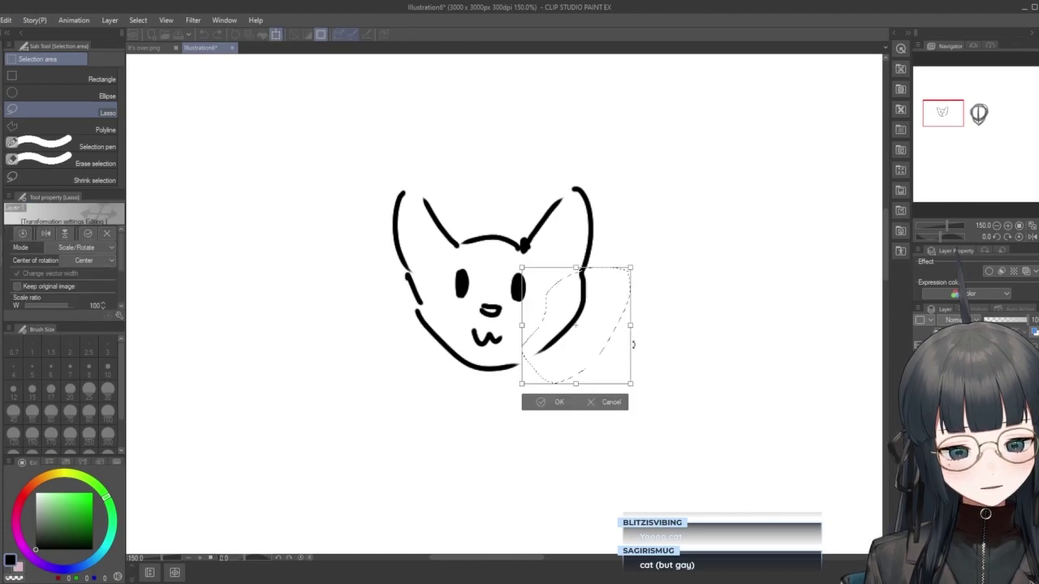
drag(638, 381, 628, 393)
mouse_move(620, 278)
mouse_down()
mouse_move(620, 263)
mouse_move(629, 269)
mouse_up()
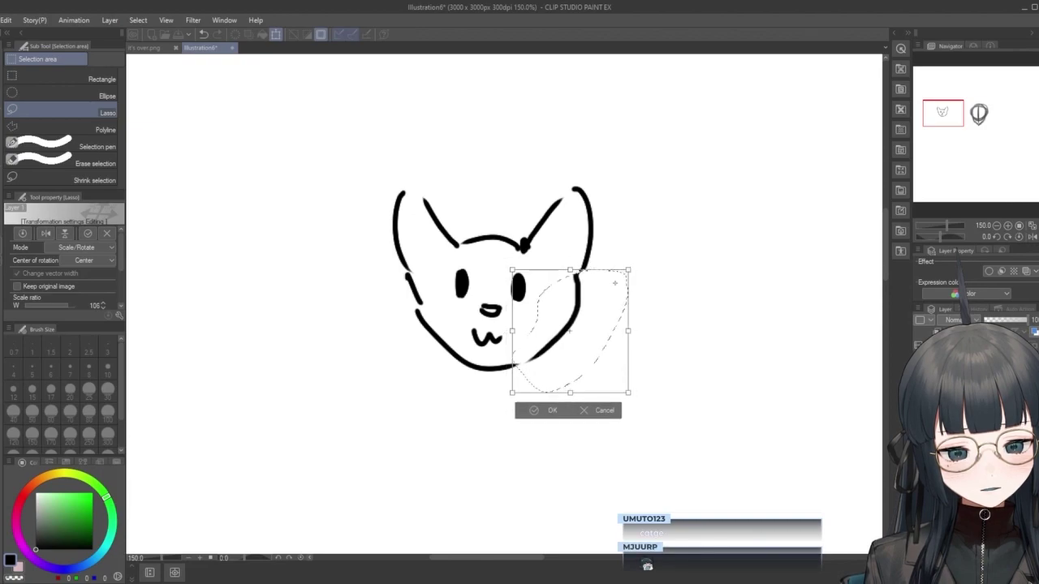
drag(604, 308, 600, 314)
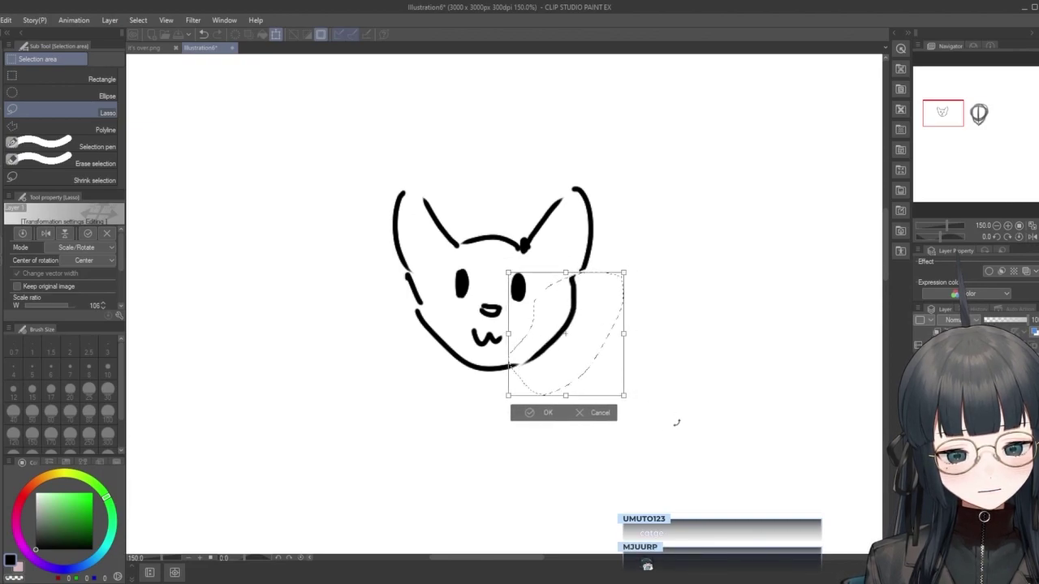
click(547, 412)
key(ctrl+d)
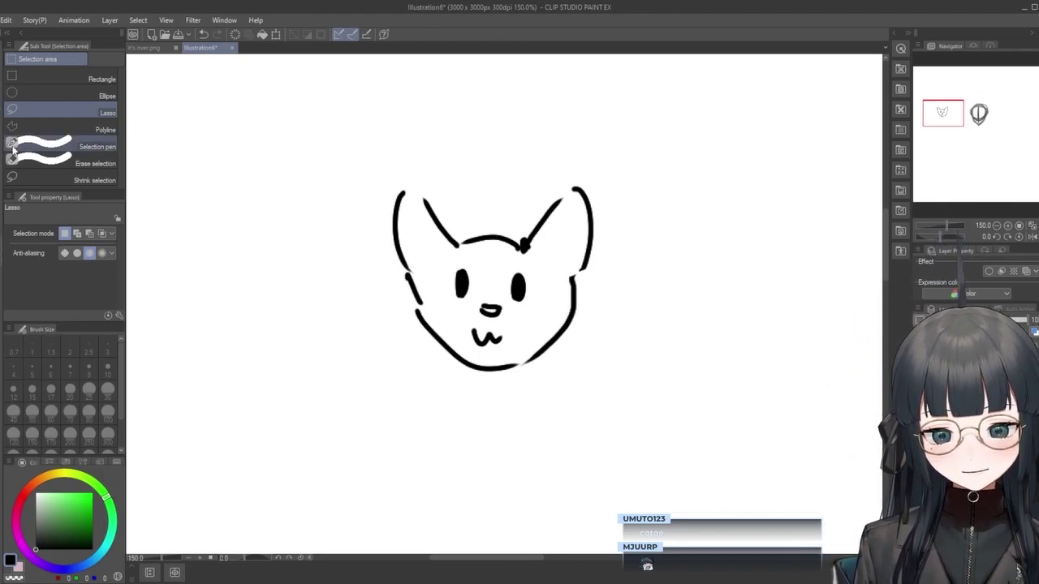
Draw a small hand with one raised finger beside the cat's right-hand cheek using the size 7 Tapered Pen, erasing the overlapping inner line.
key(p)
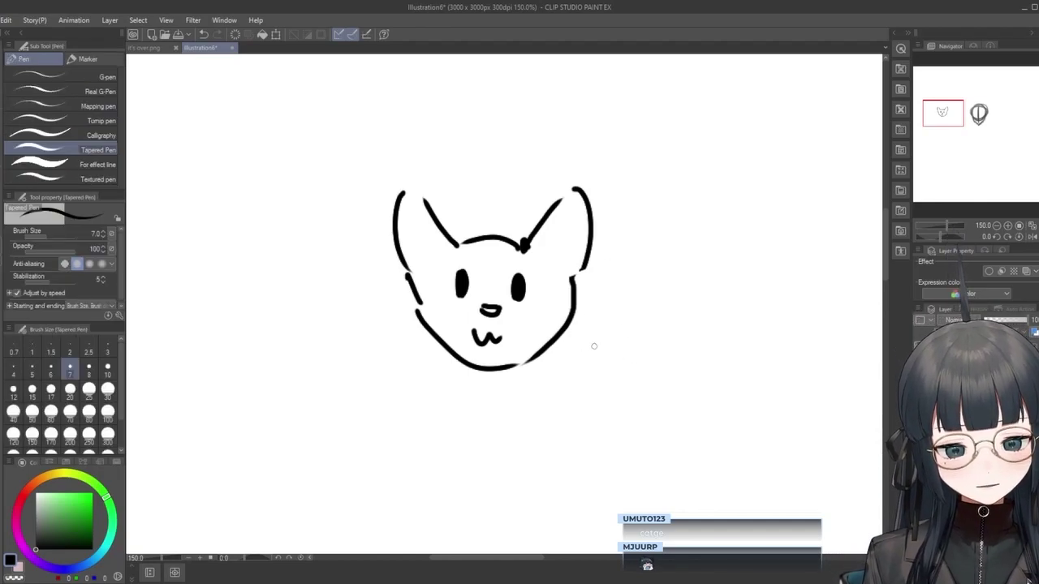
mouse_move(628, 363)
mouse_down()
mouse_move(633, 310)
mouse_move(645, 358)
mouse_move(616, 366)
mouse_move(602, 406)
mouse_move(612, 429)
mouse_move(661, 408)
mouse_move(640, 360)
mouse_up()
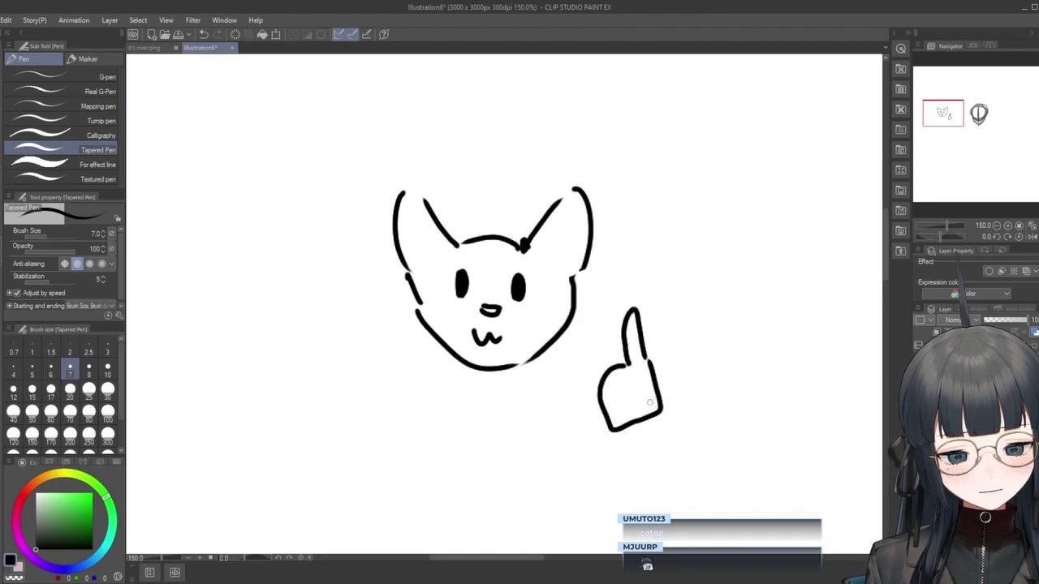
key(ctrl+z)
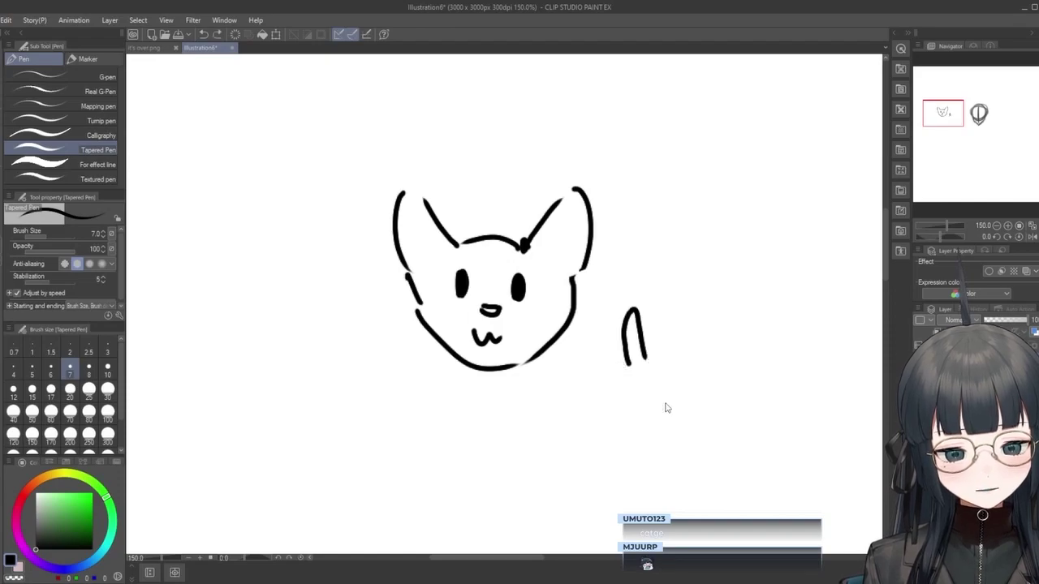
drag(625, 364, 649, 362)
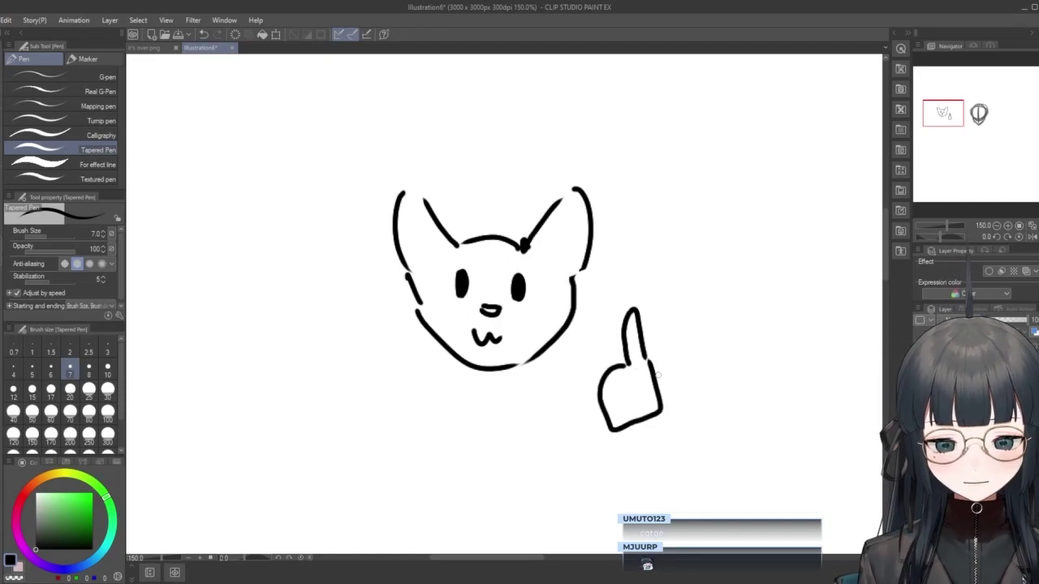
mouse_move(662, 406)
mouse_down()
mouse_move(664, 379)
mouse_move(651, 363)
mouse_up()
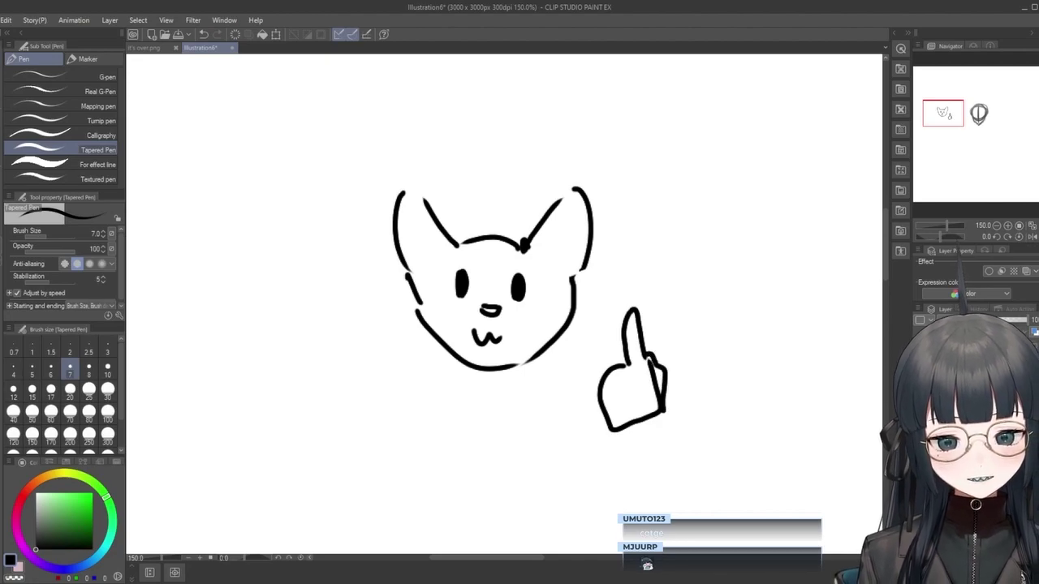
key(e)
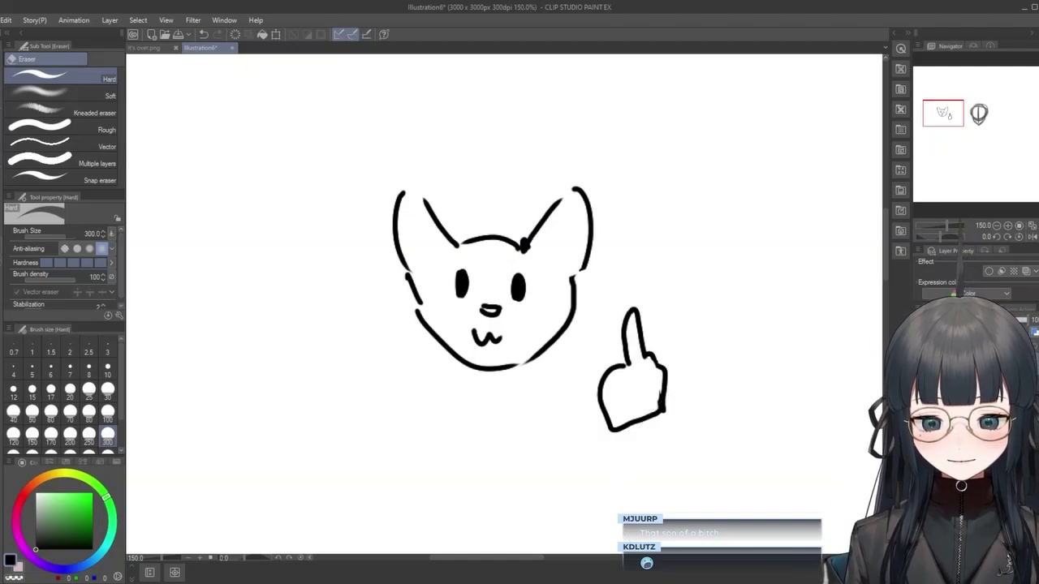
Lasso the raised-finger hand, move it over the right-hand side of the cat's chin, and deselect it.
key(m)
mouse_move(684, 284)
mouse_down()
mouse_move(625, 299)
mouse_move(562, 456)
mouse_move(678, 294)
mouse_up()
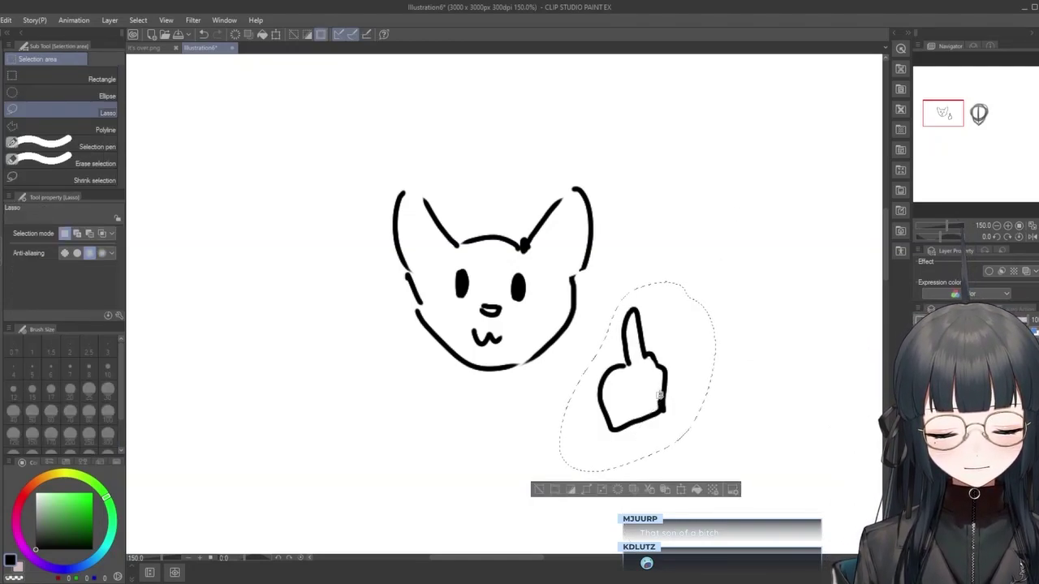
mouse_move(653, 391)
mouse_down()
mouse_move(601, 397)
mouse_move(564, 390)
mouse_move(562, 375)
mouse_up()
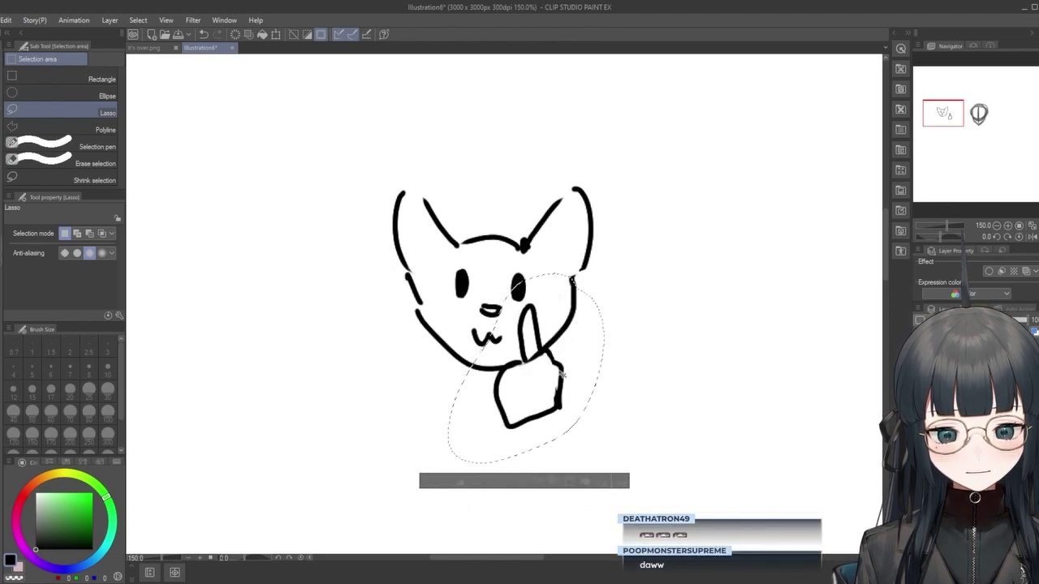
click(688, 436)
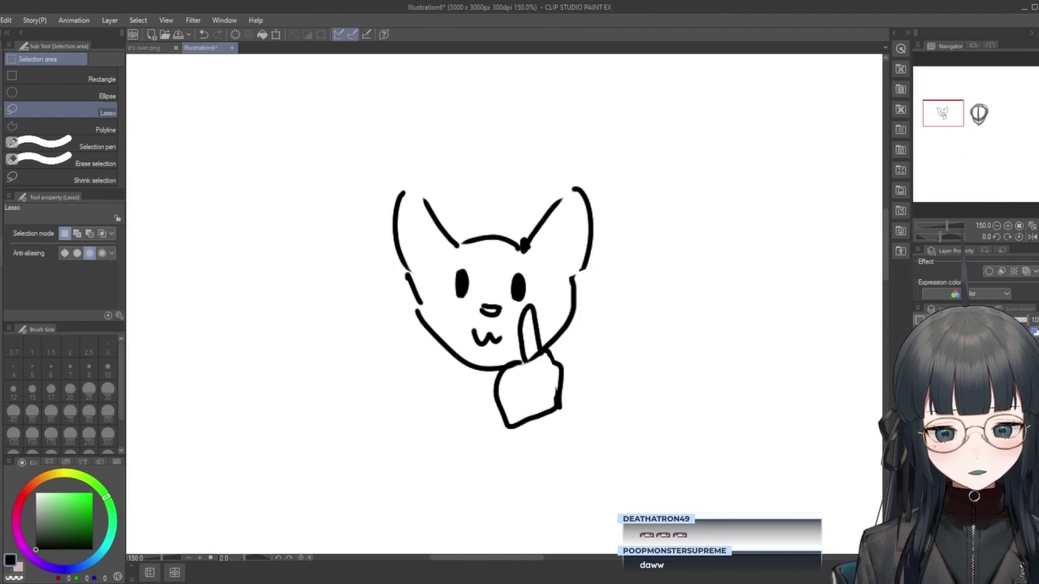
Draw a small tongue below the cat's mouth and erase the line between the finger and the hand.
key(p)
mouse_move(487, 337)
mouse_down()
mouse_move(494, 357)
mouse_move(501, 339)
mouse_up()
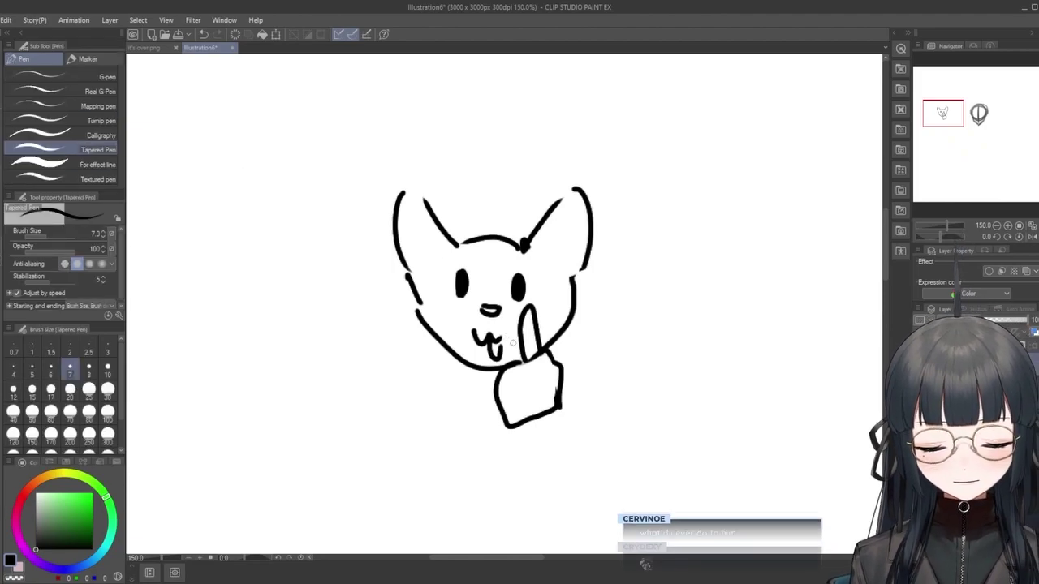
key(e)
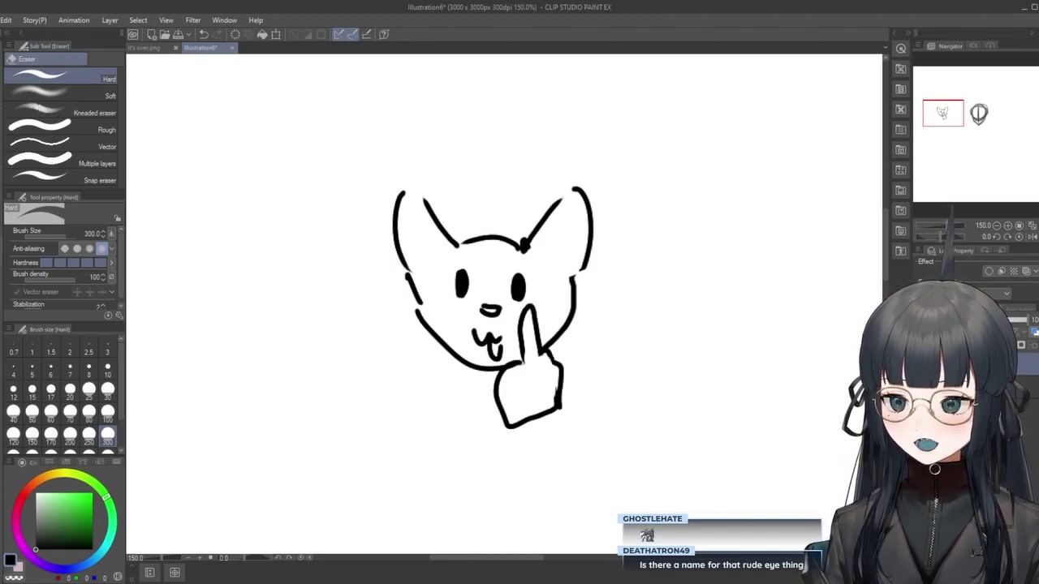
Undo the tongue, the erasing and the hand's move onto the face, and clear the selection.
drag(568, 284, 560, 293)
drag(481, 309, 585, 308)
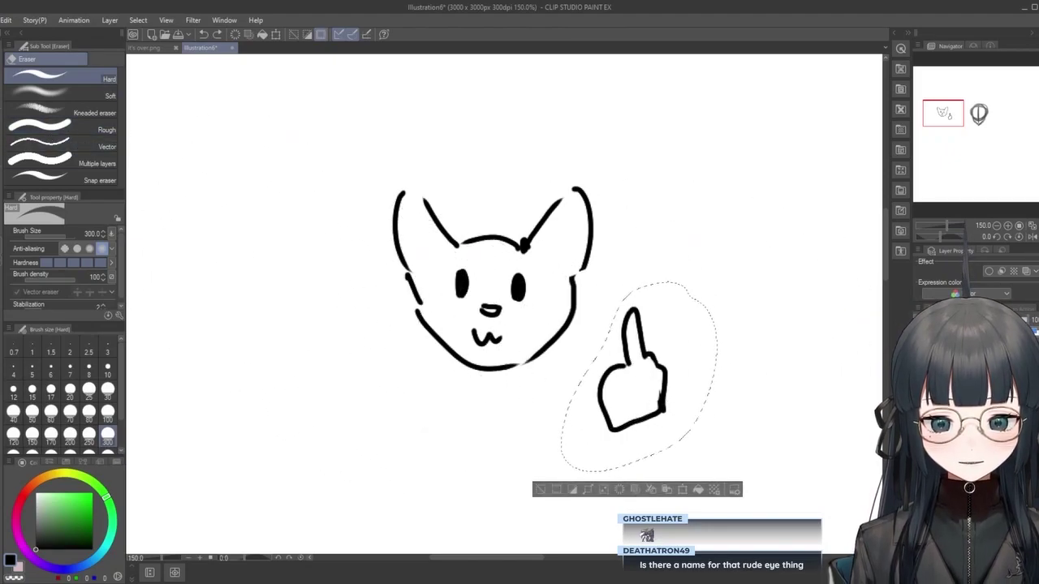
key(m)
key(ctrl+d)
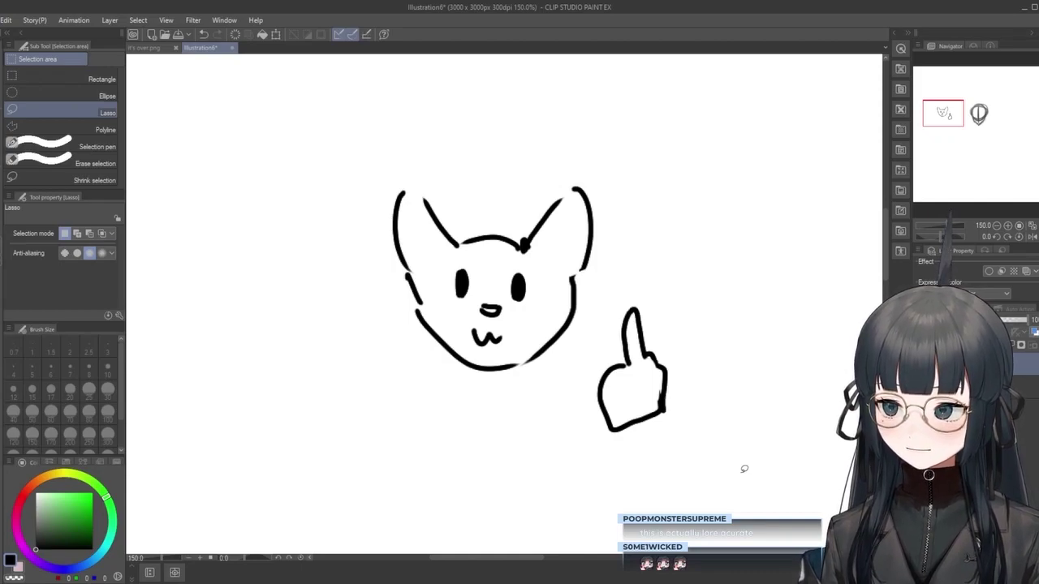
Return to the head sketch and ready the Tapered Pen at size 4.
scroll(733, 429, down, 3)
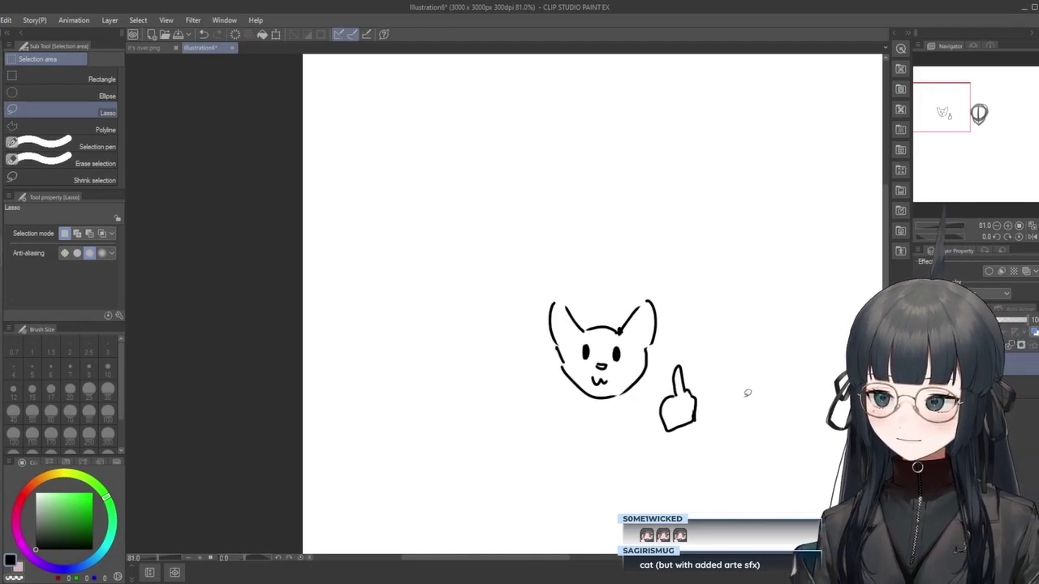
scroll(744, 392, down, 2)
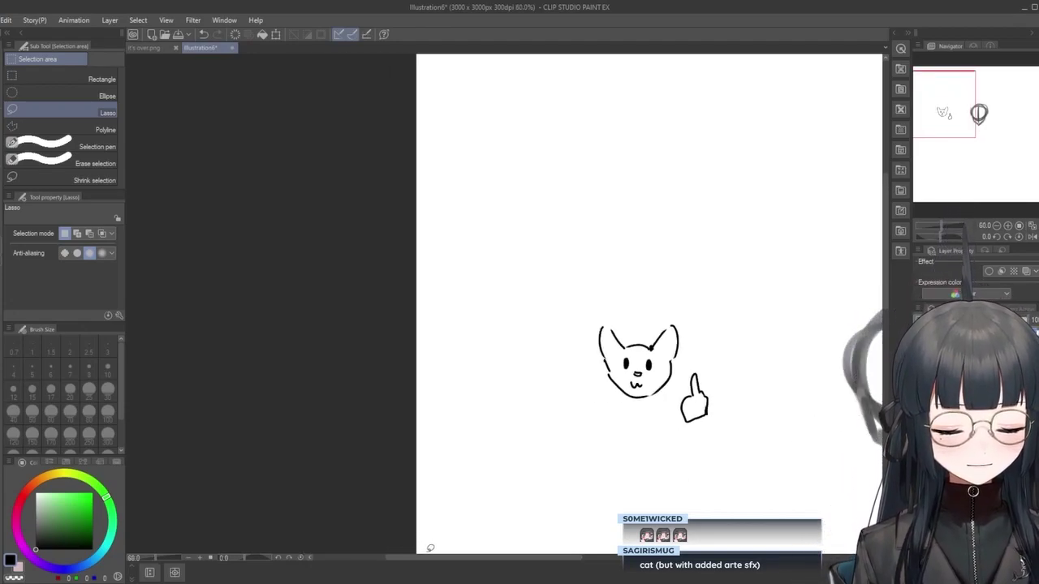
mouse_move(429, 556)
mouse_down()
mouse_move(844, 486)
mouse_move(676, 425)
mouse_up()
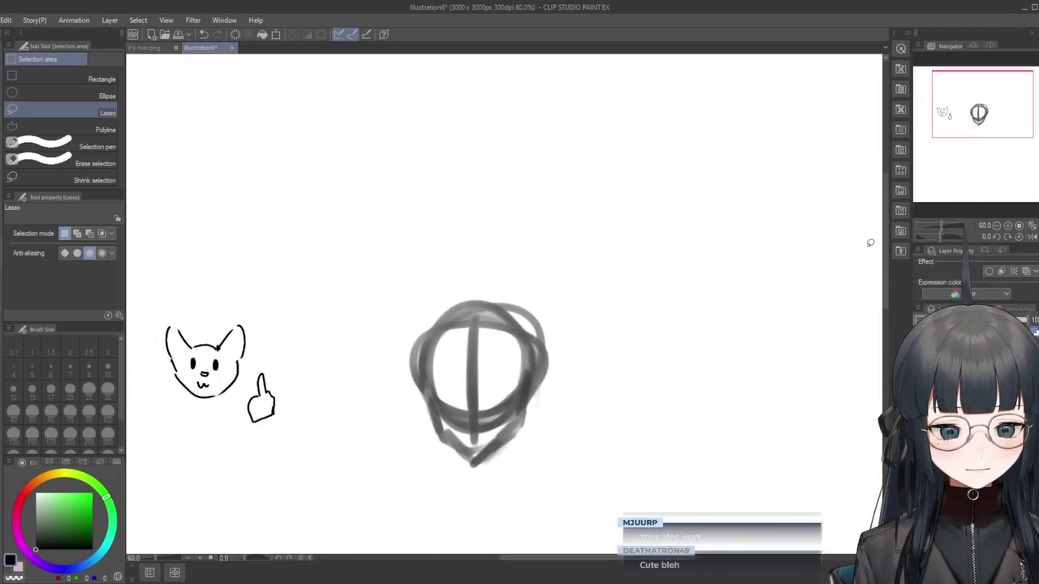
drag(568, 324, 558, 269)
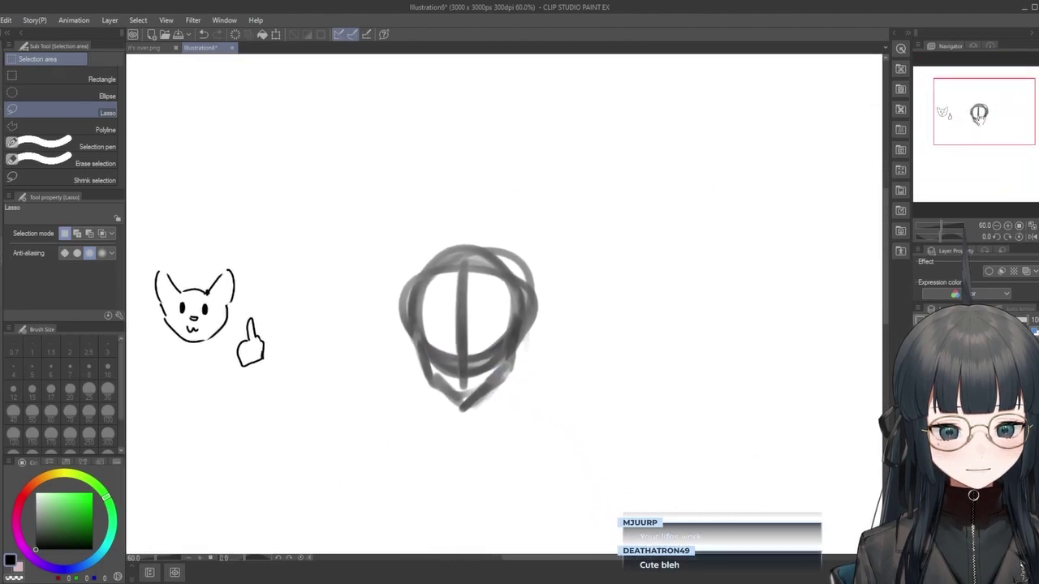
scroll(603, 278, up, 5)
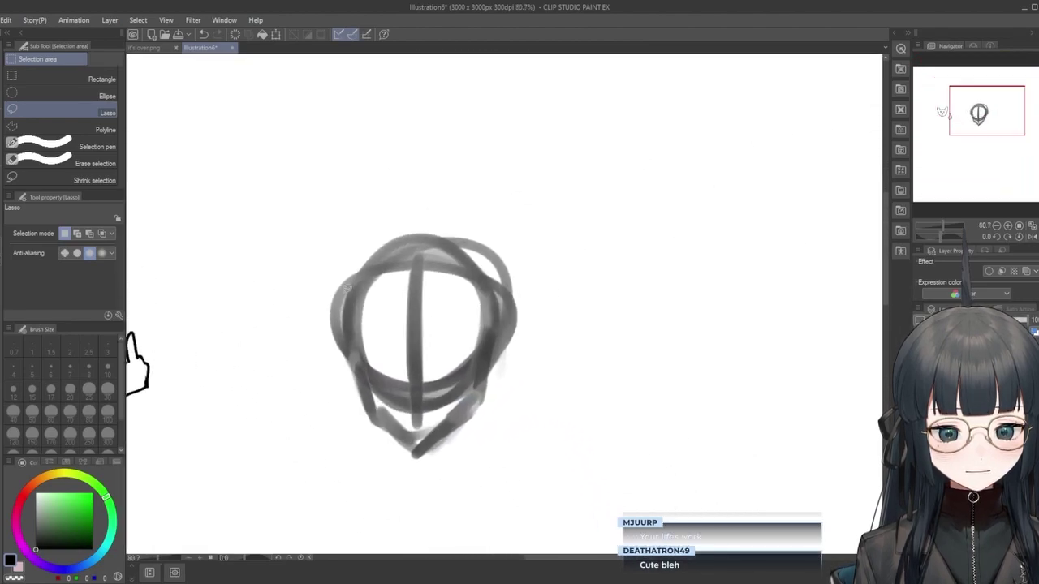
scroll(280, 357, up, 1)
scroll(243, 398, up, 2)
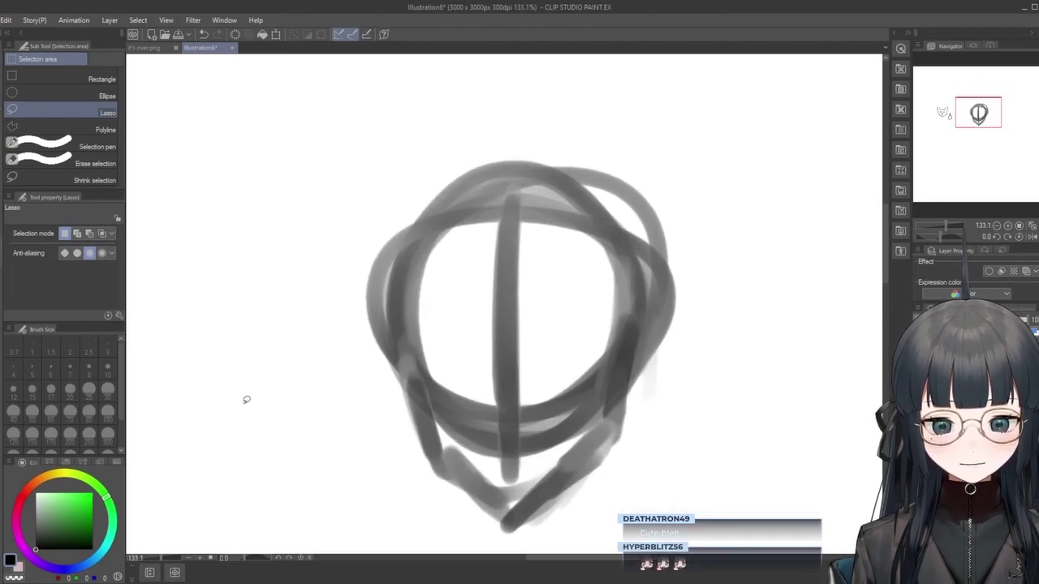
key(p)
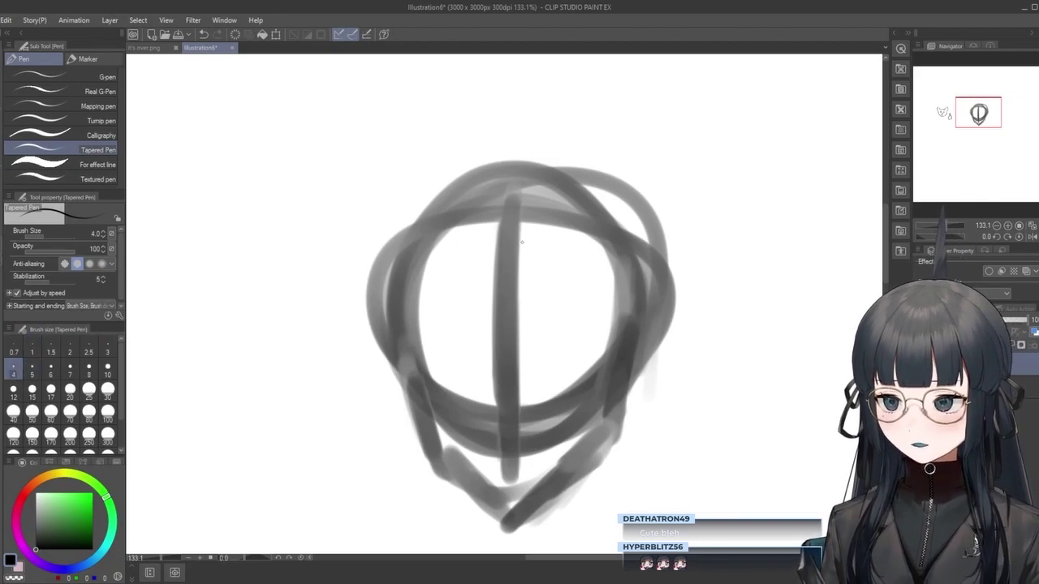
scroll(532, 316, down, 3)
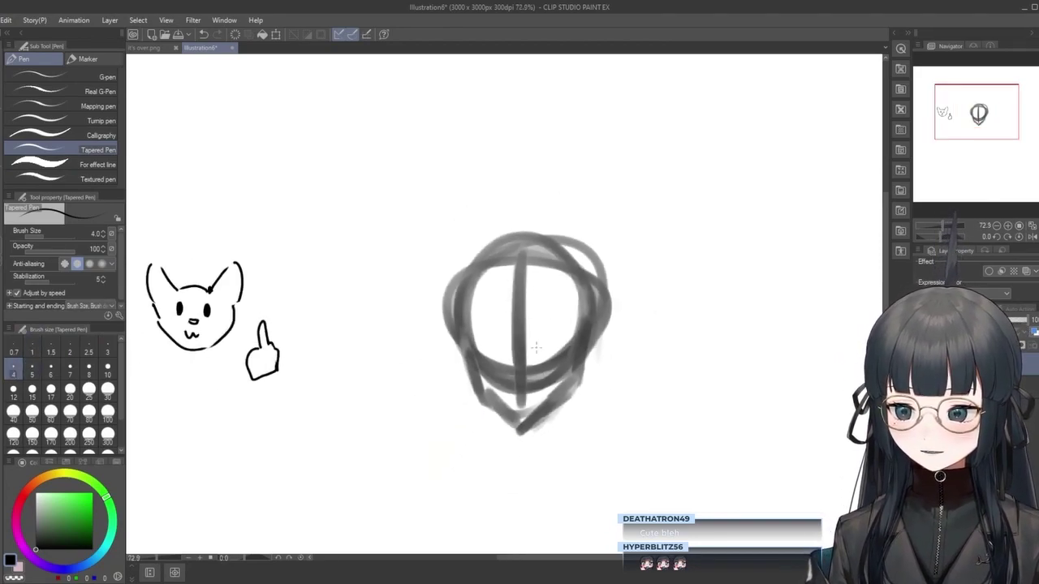
scroll(610, 352, up, 3)
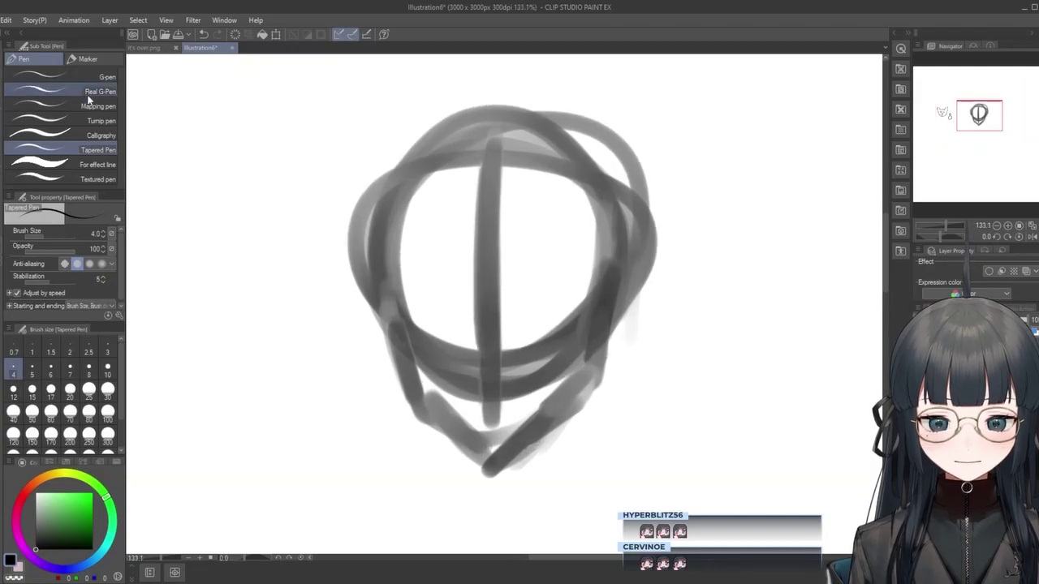
View the finished face in it's over.png and return to the illustration with the head sketch.
click(152, 49)
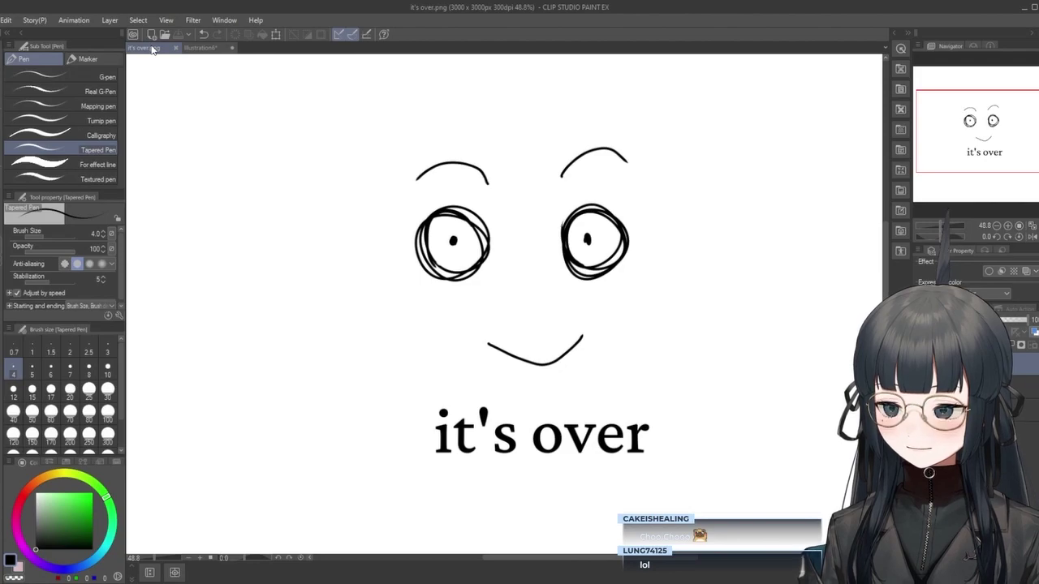
click(200, 47)
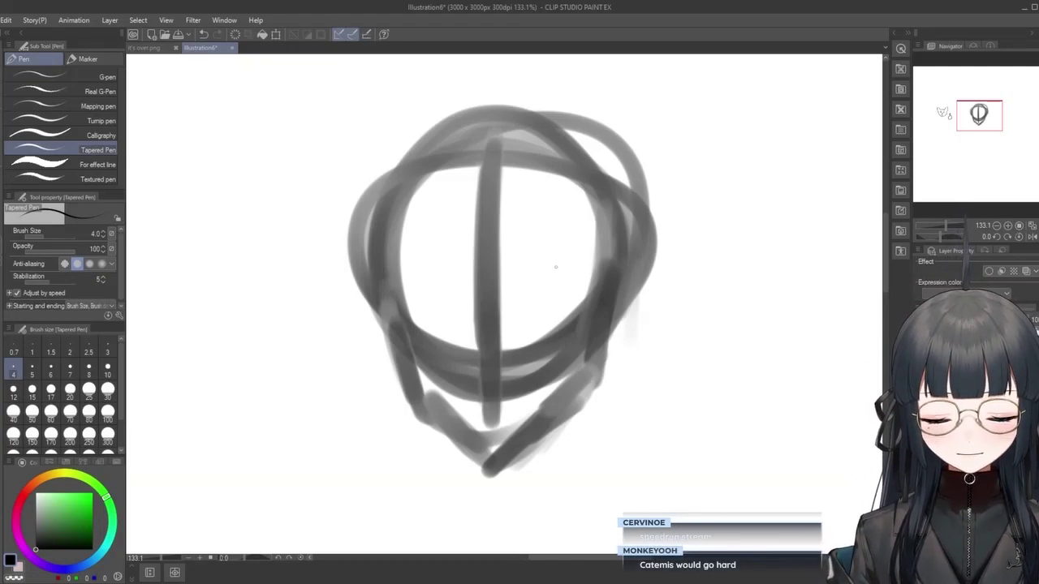
Try thin horizontal guide strokes across the lower half of the head sketch and undo them.
drag(336, 328, 739, 301)
drag(479, 320, 582, 310)
drag(407, 311, 544, 297)
key(ctrl+z)
key(ctrl+z)
key(ctrl+z)
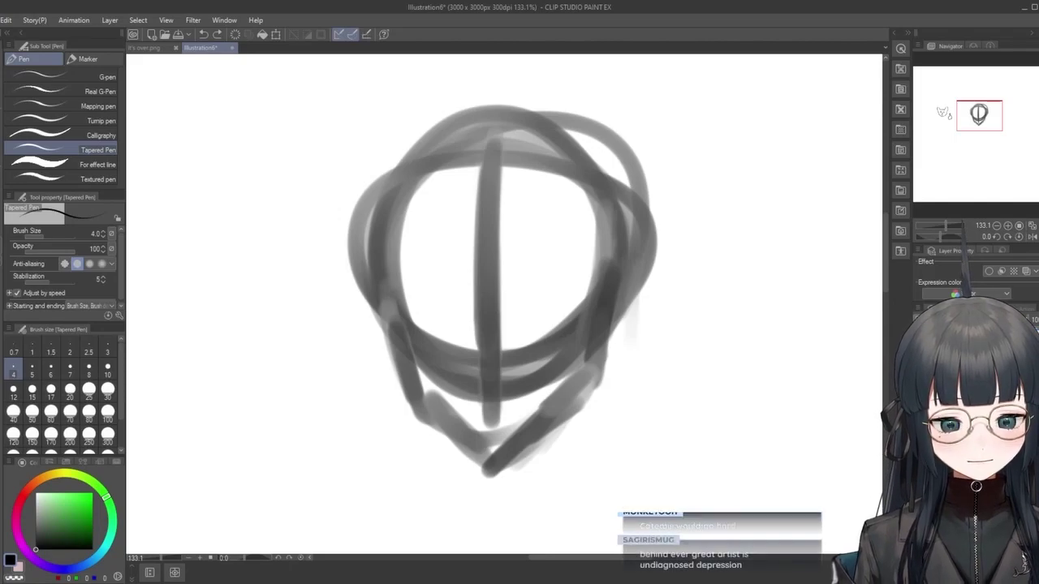
Draw a thin eye-level guide line across the lower head and a thick curved upper eyelid right of the centre line.
drag(314, 321, 740, 297)
drag(284, 344, 392, 331)
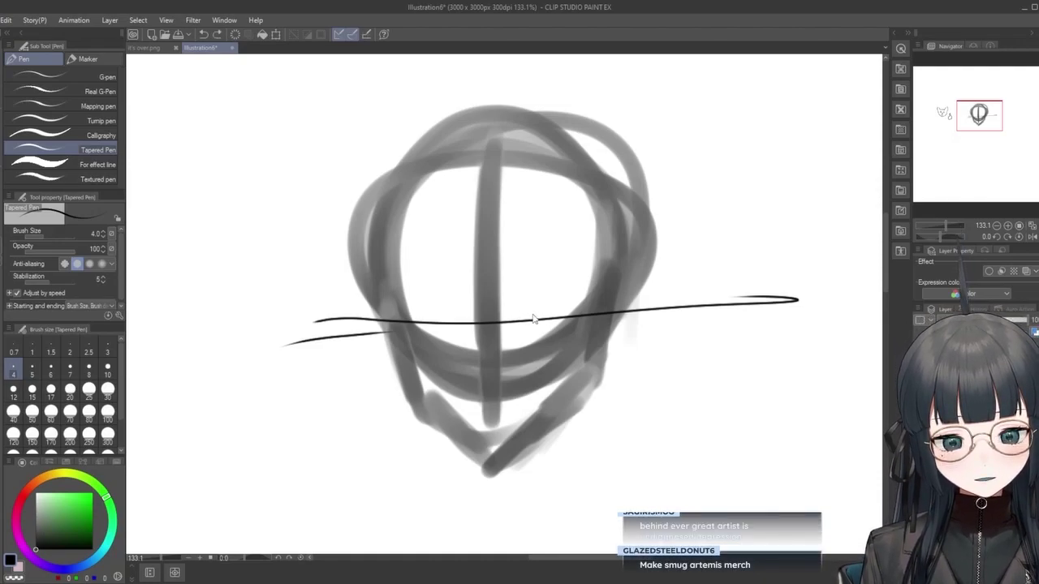
mouse_move(522, 316)
mouse_down()
mouse_move(578, 316)
mouse_move(580, 333)
mouse_up()
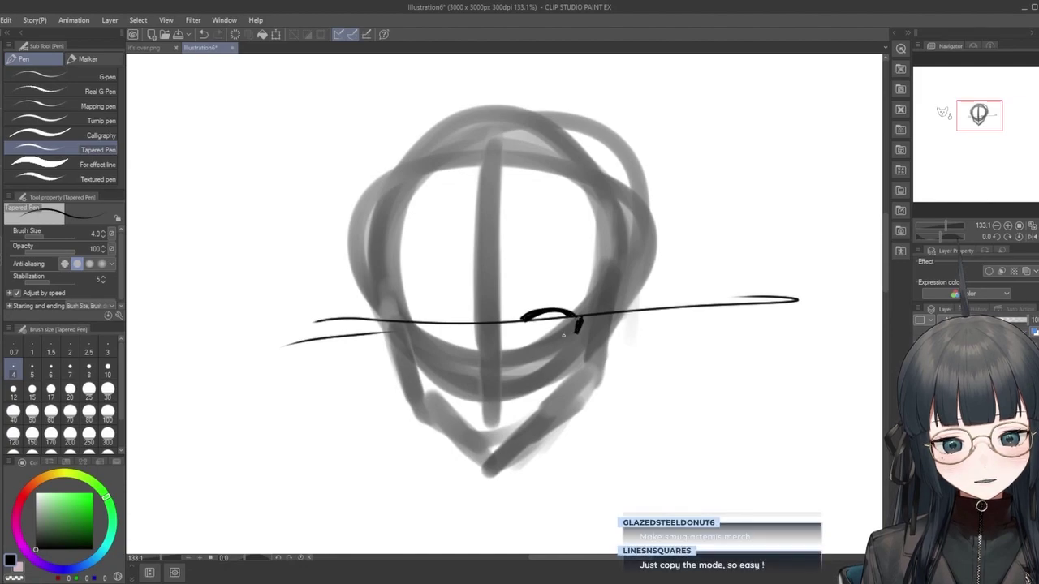
Try a matching upper eyelid left of the centre line and undo it together with the right eyelid's outer corner stroke.
mouse_move(422, 322)
mouse_down()
mouse_move(450, 314)
mouse_move(415, 321)
mouse_move(454, 312)
mouse_move(422, 332)
mouse_up()
key(ctrl+z)
key(ctrl+z)
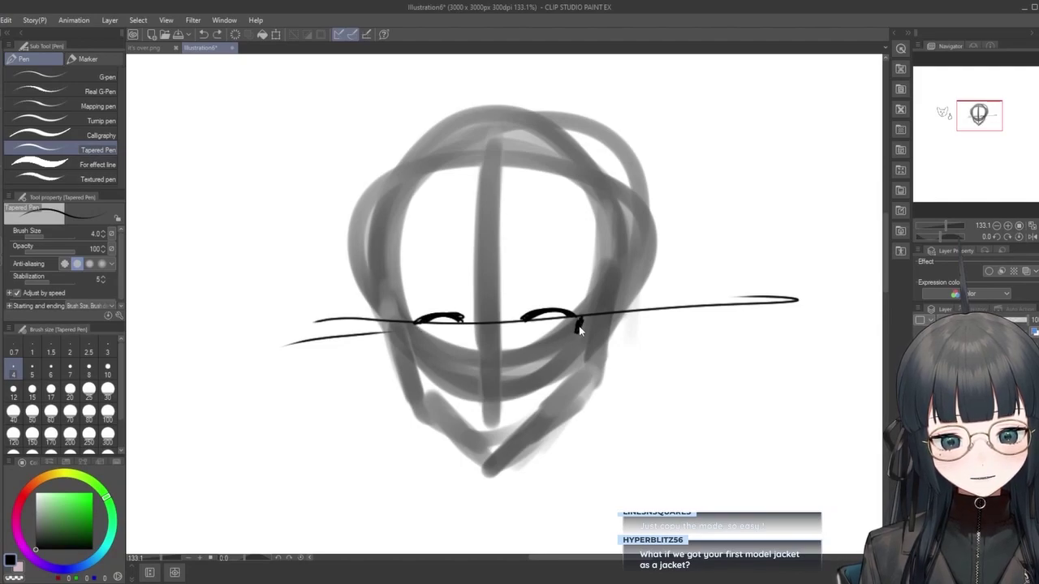
key(ctrl+z)
key(ctrl+y)
key(ctrl+y)
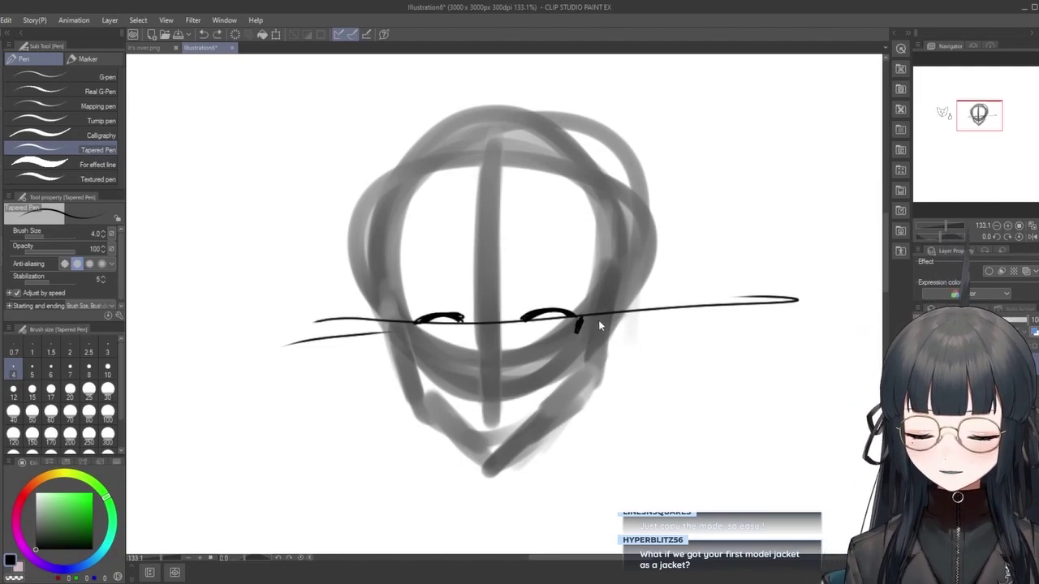
key(ctrl+y)
key(ctrl+z)
key(ctrl+z)
key(ctrl+z)
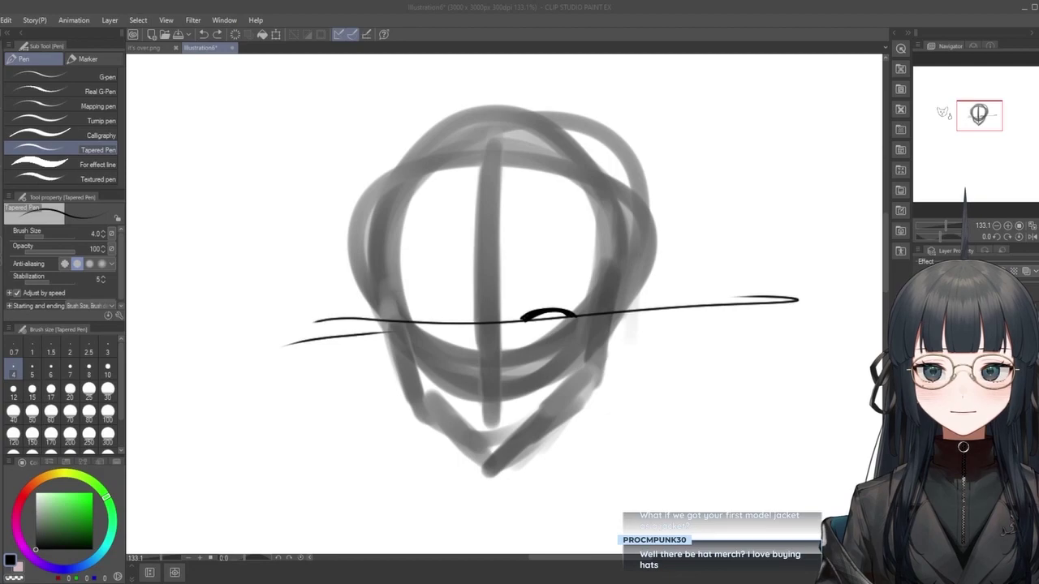
Open artemisemote4_vers4.png and examine the red-haired character's glowing eyes and face up close.
click(286, 326)
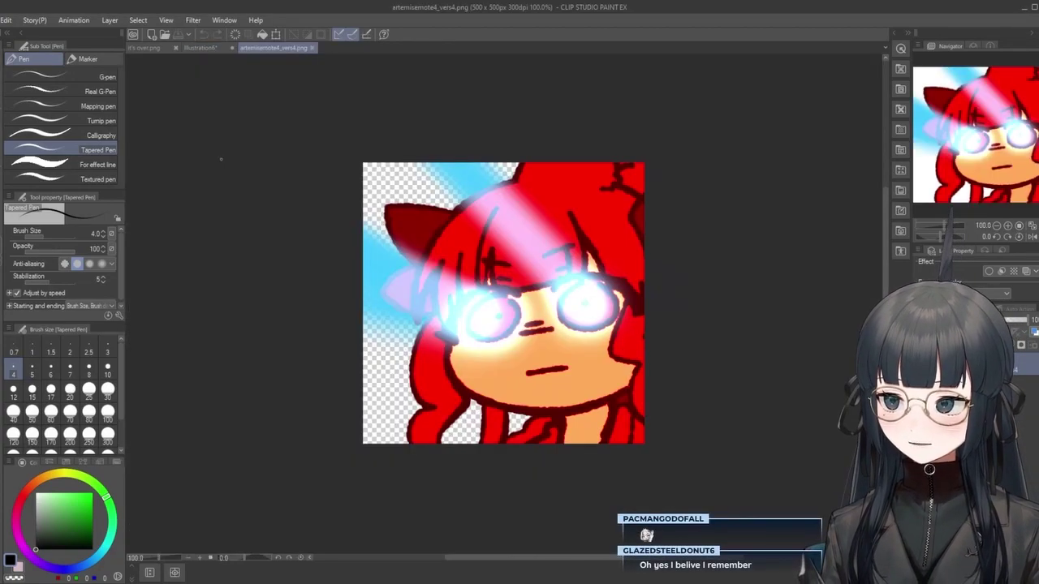
scroll(658, 293, up, 3)
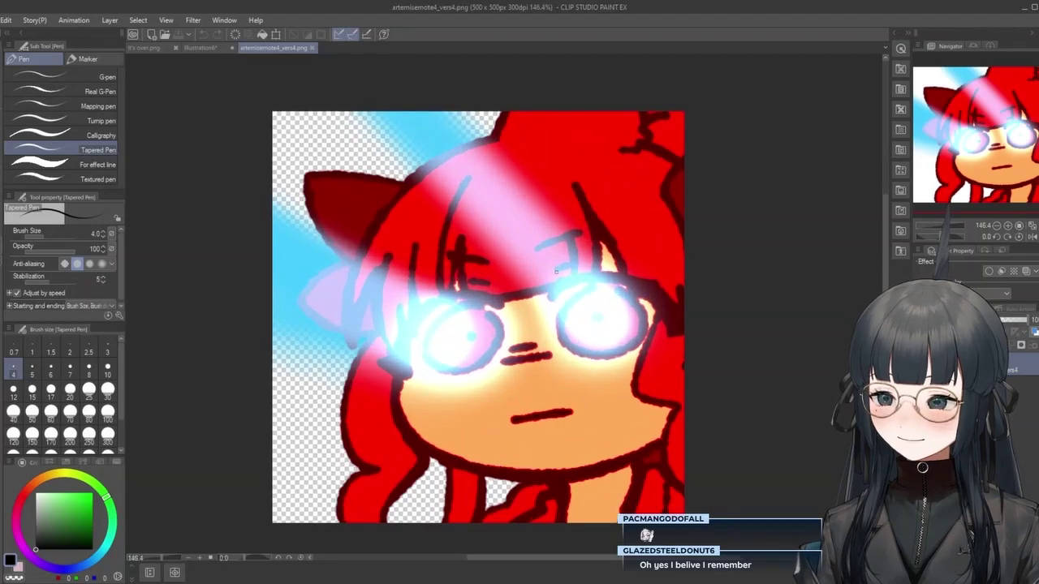
scroll(534, 513, up, 2)
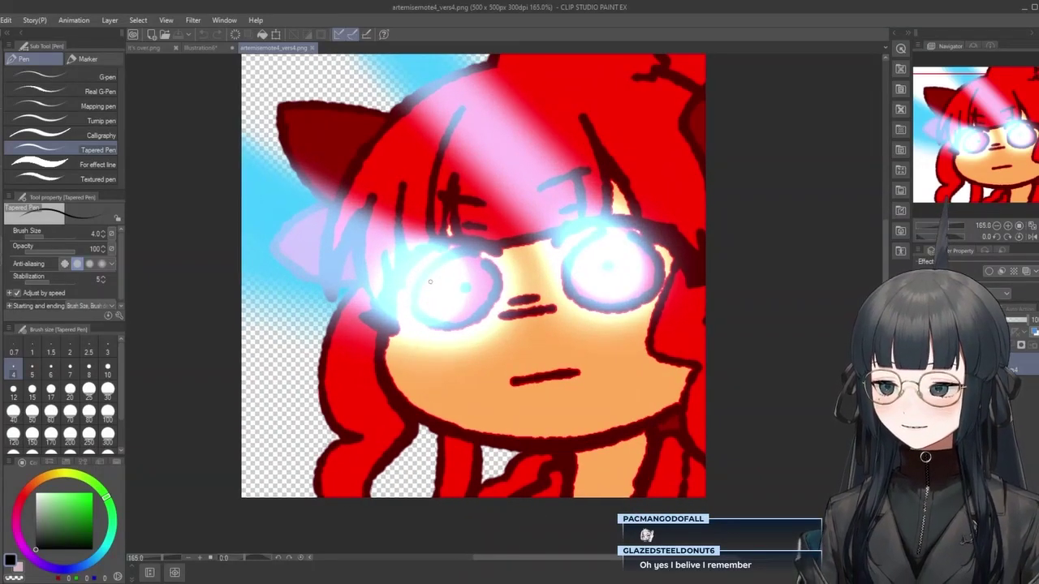
scroll(421, 172, down, 2)
scroll(421, 172, up, 1)
scroll(422, 173, up, 1)
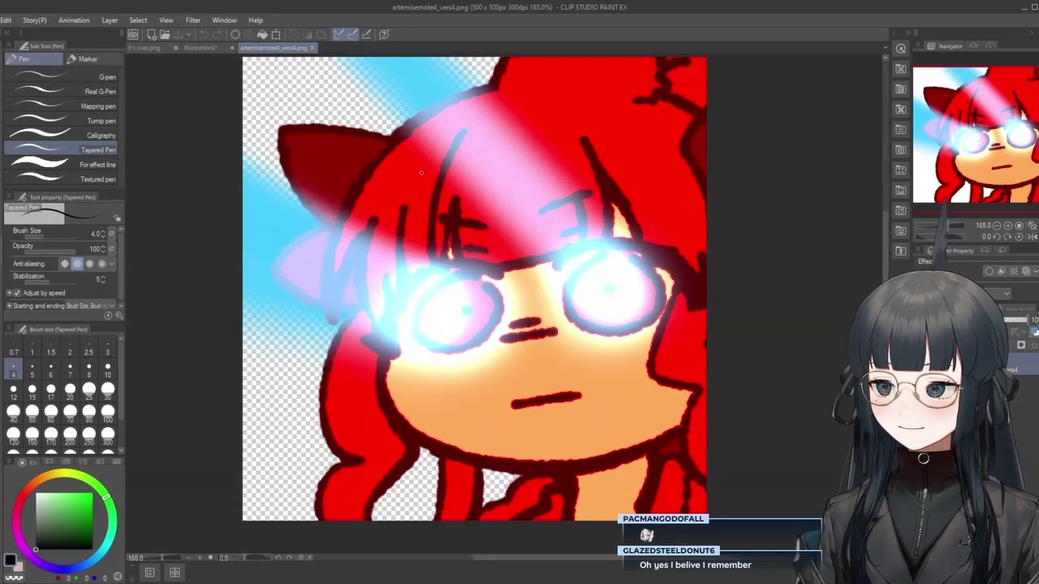
scroll(421, 173, down, 2)
scroll(421, 173, up, 1)
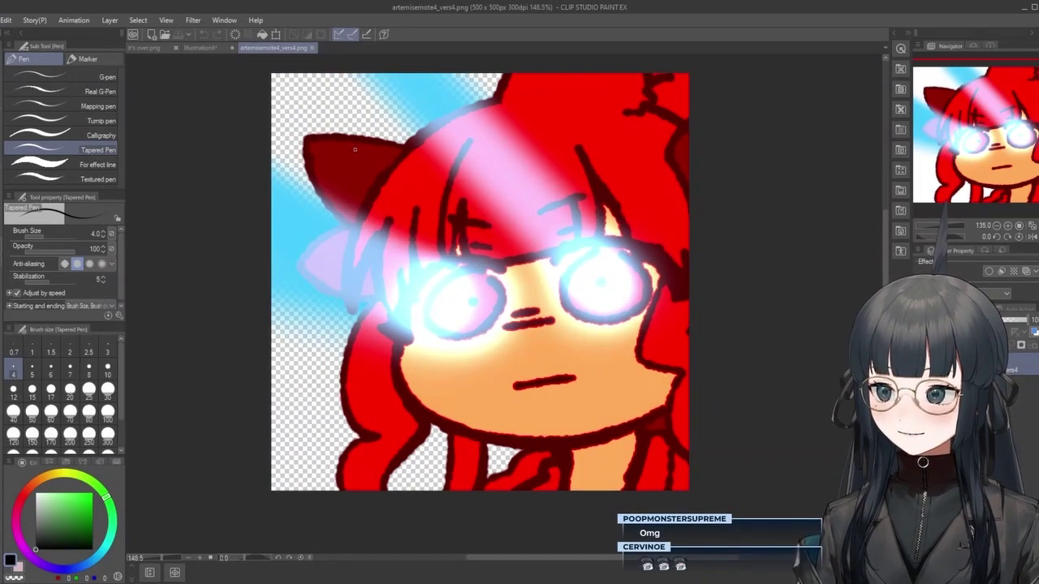
scroll(439, 179, up, 1)
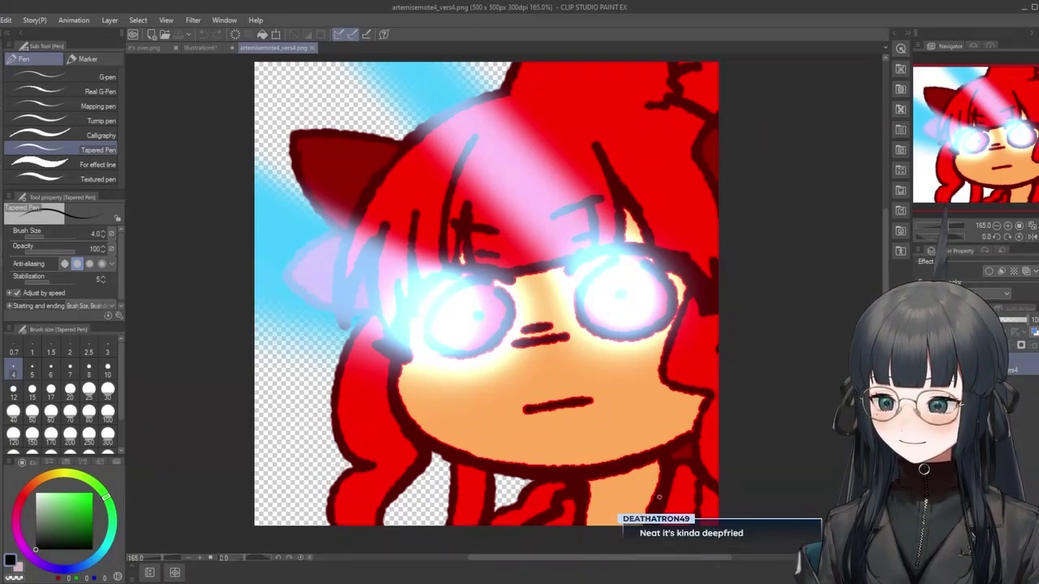
scroll(584, 478, down, 3)
scroll(585, 478, down, 2)
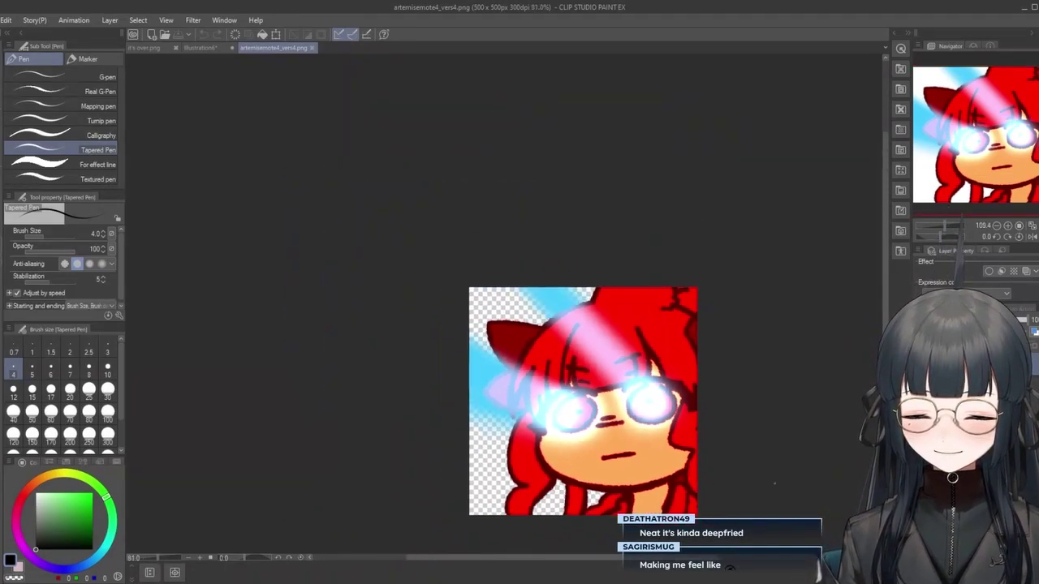
scroll(584, 478, up, 4)
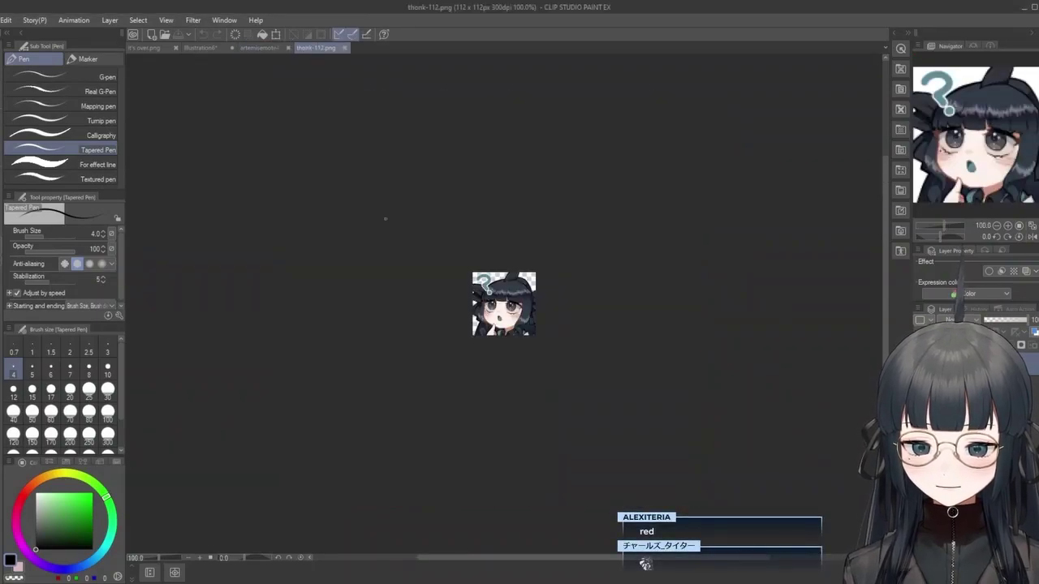
Examine the thinking character's eyes and face in thonk-112.png at different magnifications and compare it with artemisemote4_vers4.png.
scroll(584, 325, up, 8)
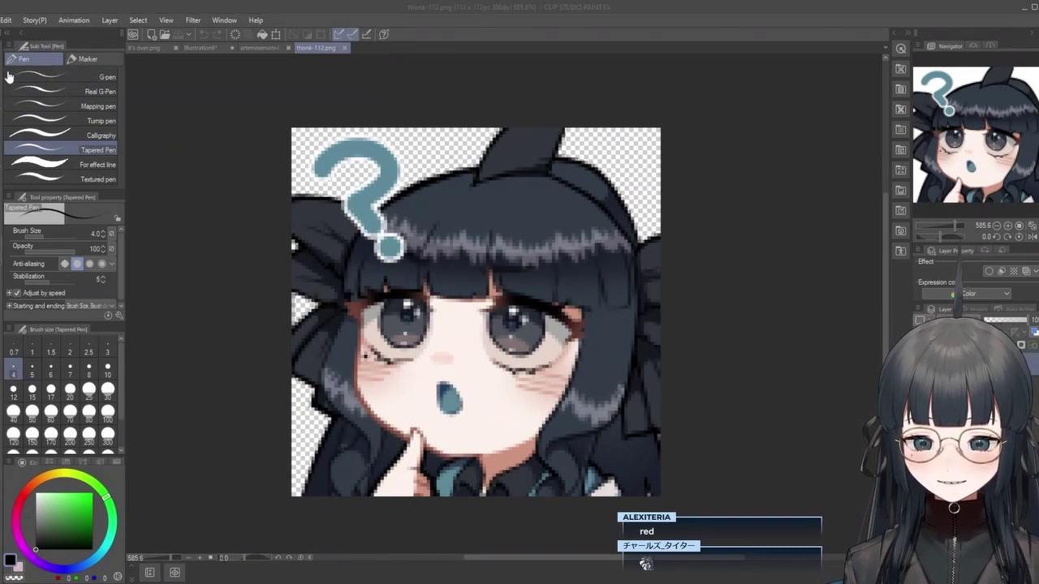
click(243, 112)
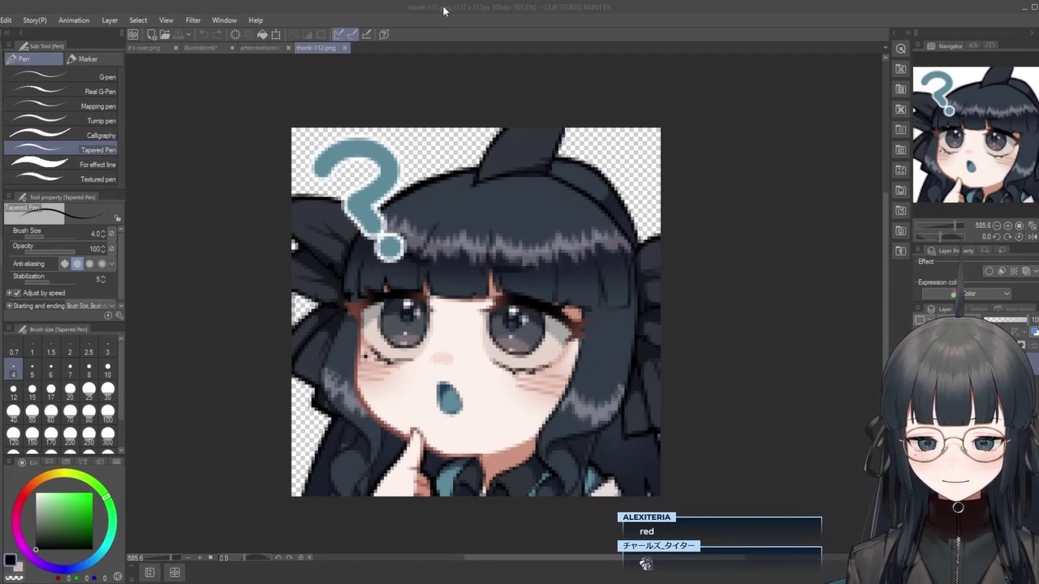
click(496, 10)
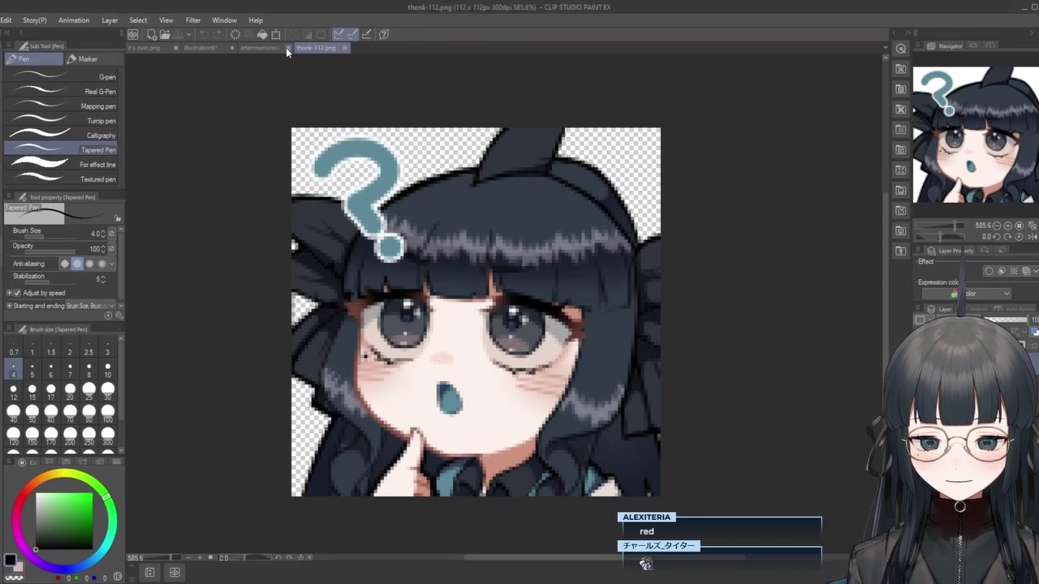
click(268, 47)
click(318, 47)
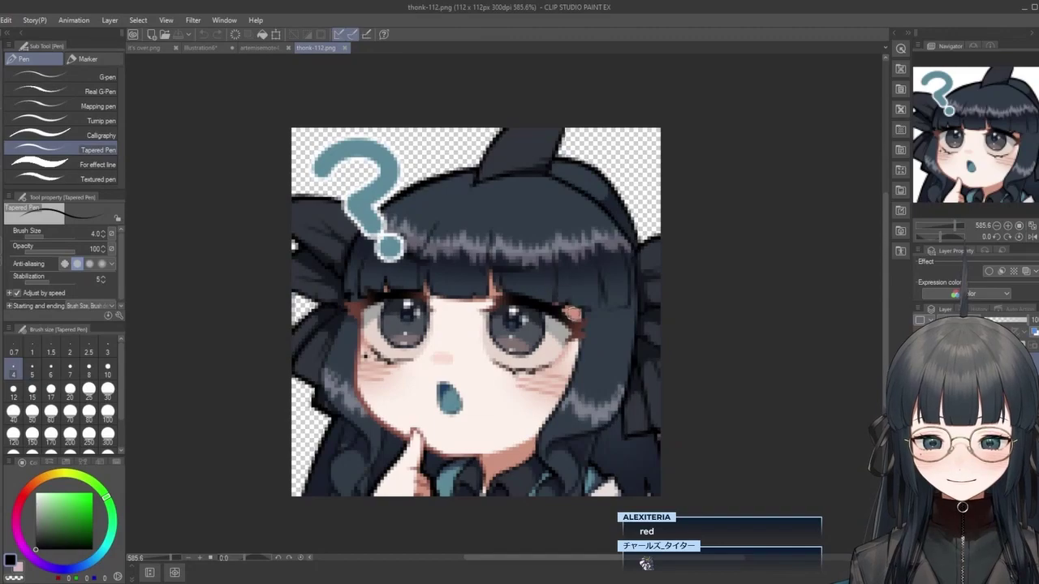
scroll(573, 314, up, 1)
scroll(560, 365, down, 3)
scroll(640, 382, down, 3)
scroll(640, 382, up, 3)
scroll(640, 382, down, 3)
scroll(640, 382, up, 3)
scroll(640, 383, down, 3)
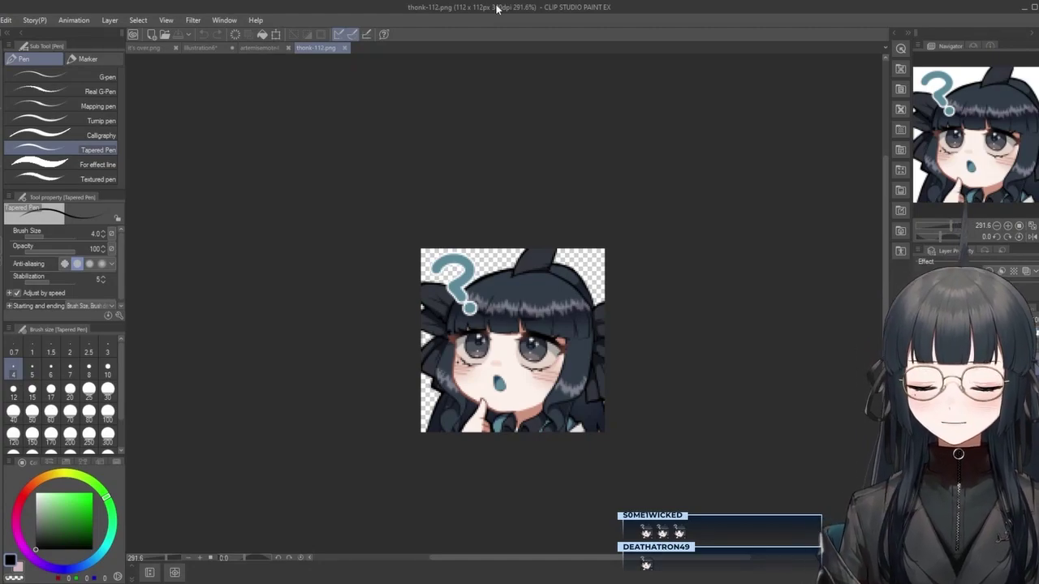
Return to the illustration with the head sketch and focus on the right eye's upper eyelid.
click(260, 47)
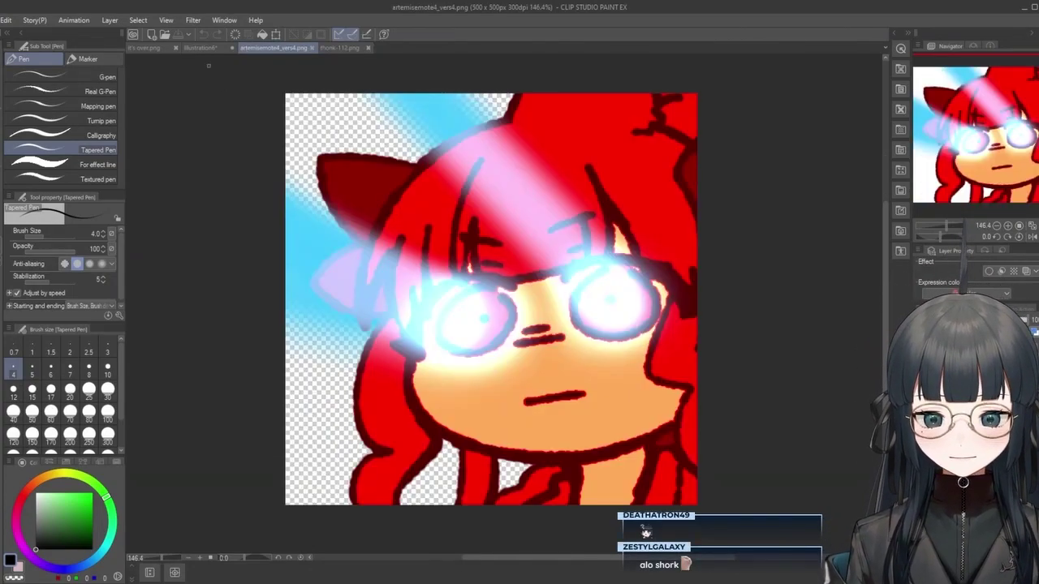
click(199, 47)
scroll(565, 316, up, 5)
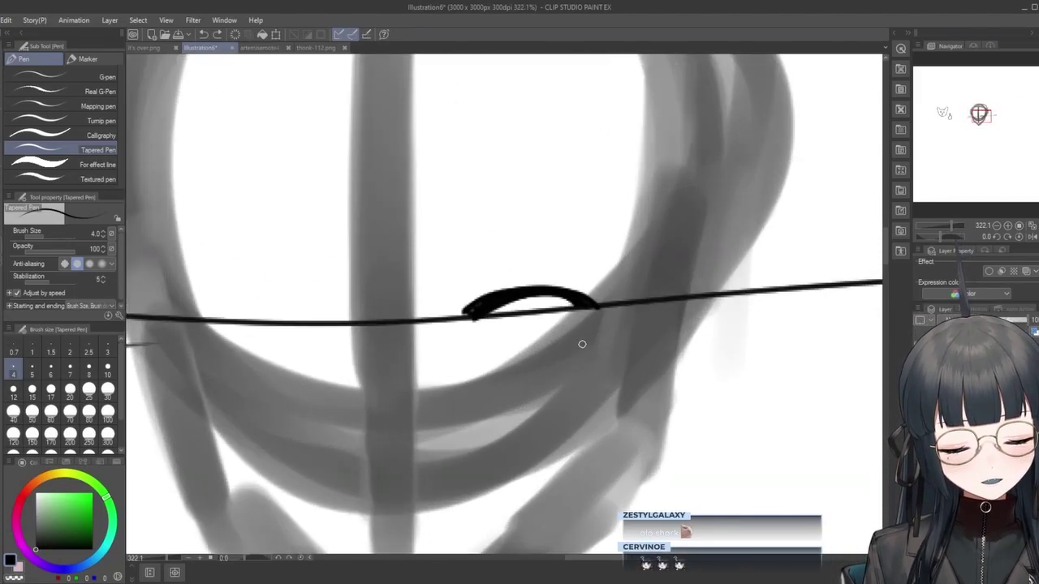
Draw a curved lower eyelid with small lashes and a round iris with a pupil beneath the right upper eyelid.
mouse_move(578, 335)
mouse_down()
mouse_move(522, 370)
mouse_move(579, 336)
mouse_up()
key(ctrl+z)
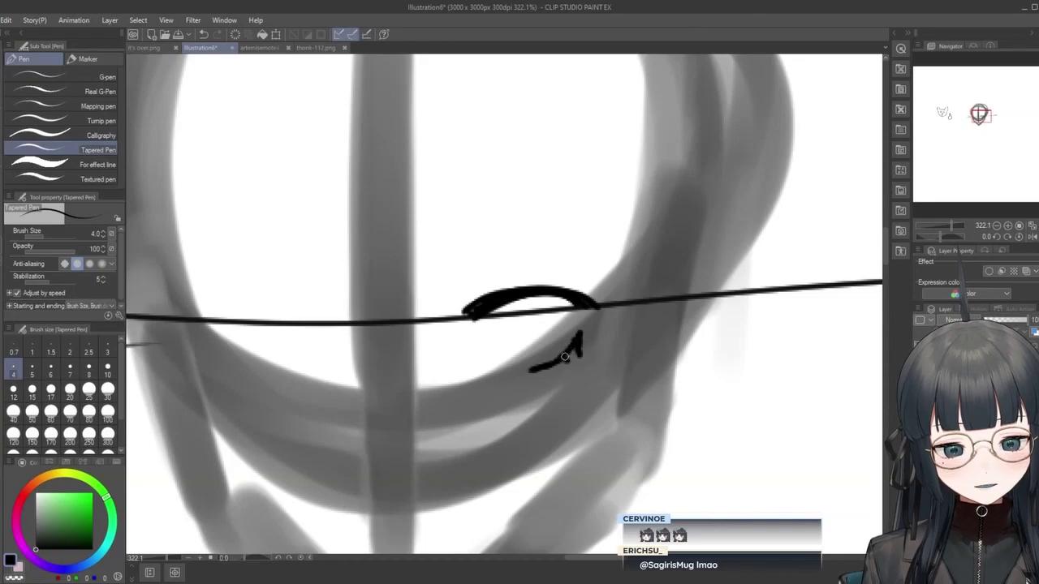
mouse_move(533, 315)
mouse_down()
mouse_move(555, 328)
mouse_move(516, 314)
mouse_move(531, 326)
mouse_up()
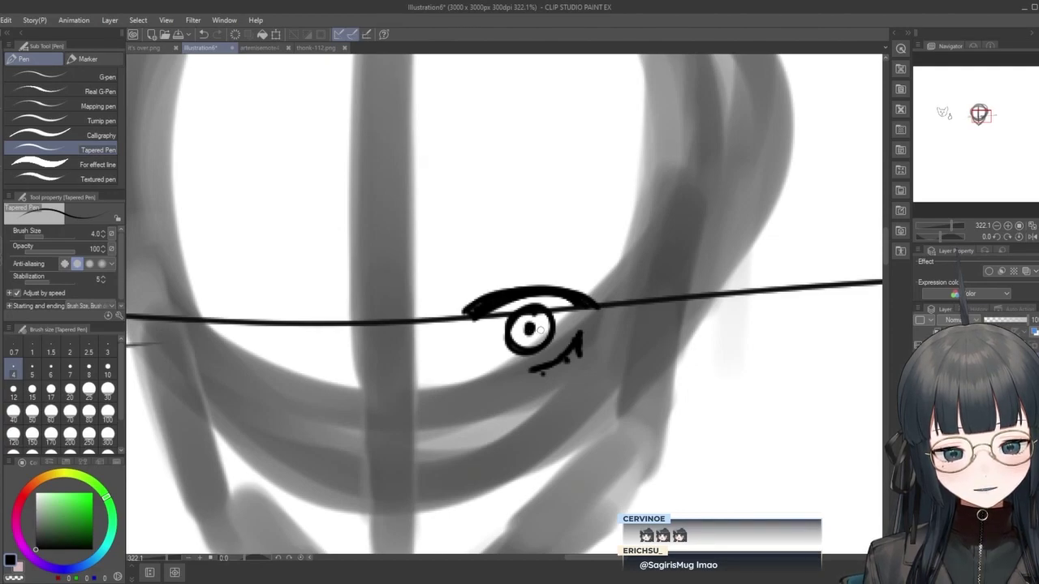
Try short eyelash strokes along the top of the right upper eyelid and undo the last of them.
mouse_move(487, 300)
mouse_down()
mouse_move(535, 277)
mouse_move(578, 294)
mouse_up()
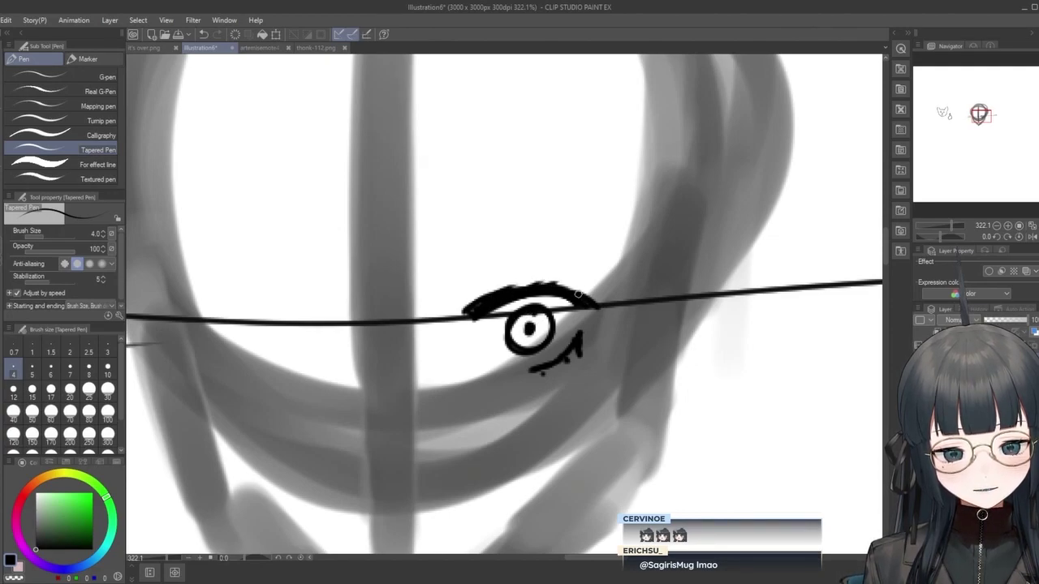
drag(490, 294, 536, 280)
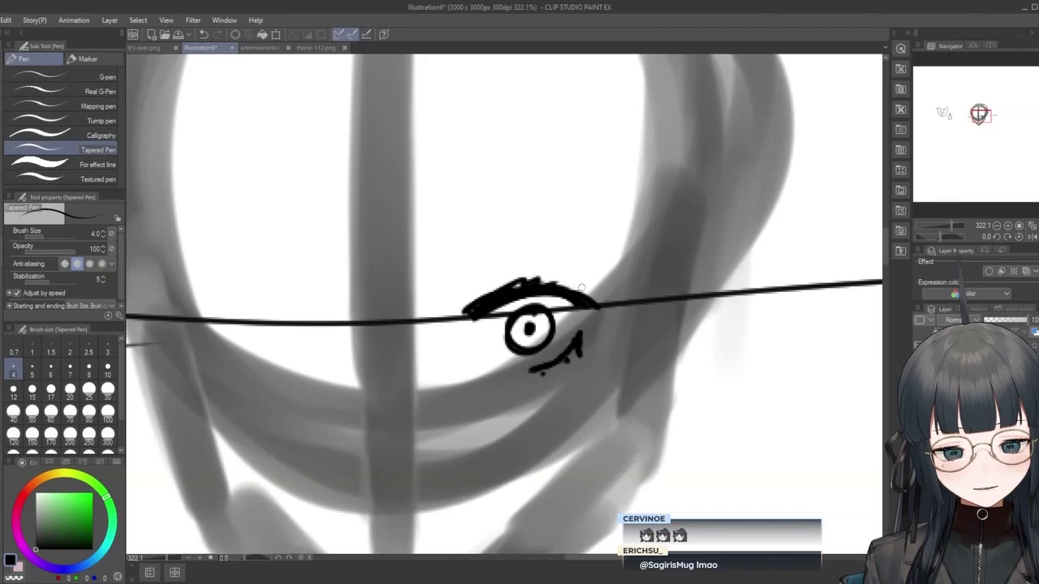
drag(604, 294, 560, 284)
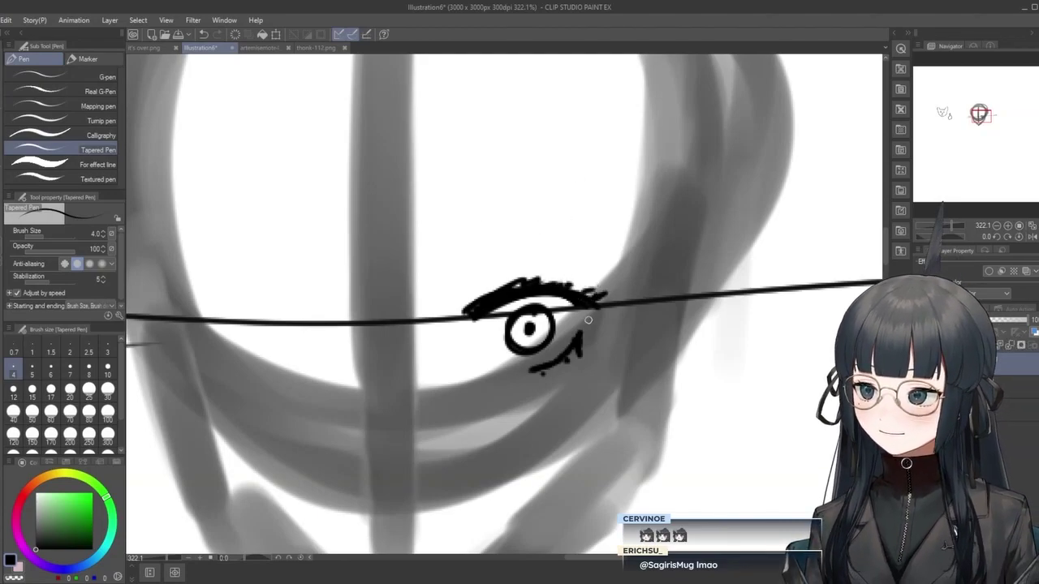
key(ctrl+z)
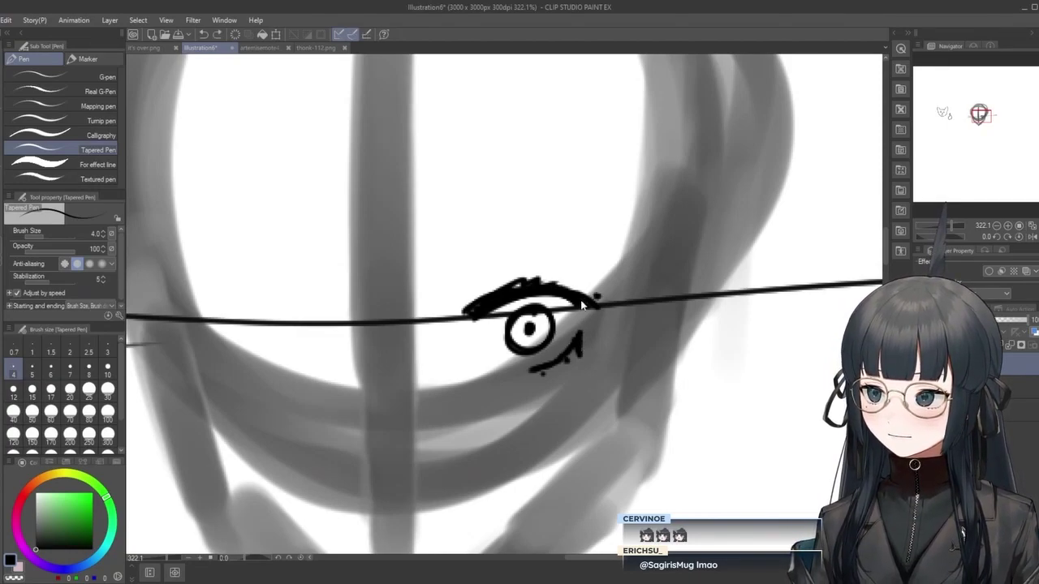
key(ctrl+z)
key(ctrl+z)
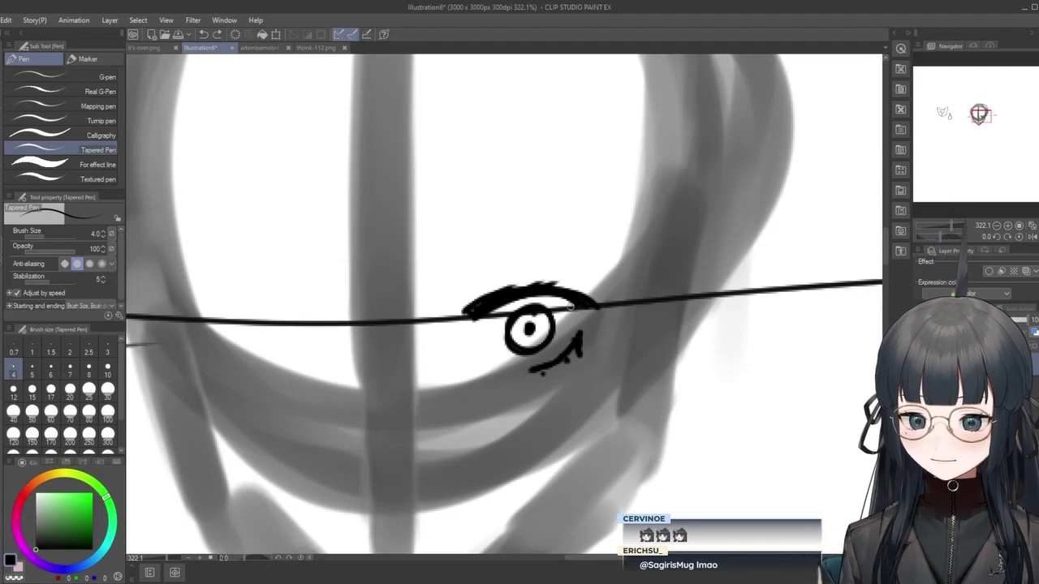
Try short mouth strokes on both sides of the centre line near the bottom of the head circle.
mouse_move(357, 483)
mouse_down()
mouse_move(381, 515)
mouse_move(427, 501)
mouse_up()
key(ctrl+z)
mouse_move(335, 490)
mouse_down()
mouse_move(378, 504)
mouse_move(490, 449)
mouse_move(463, 482)
mouse_up()
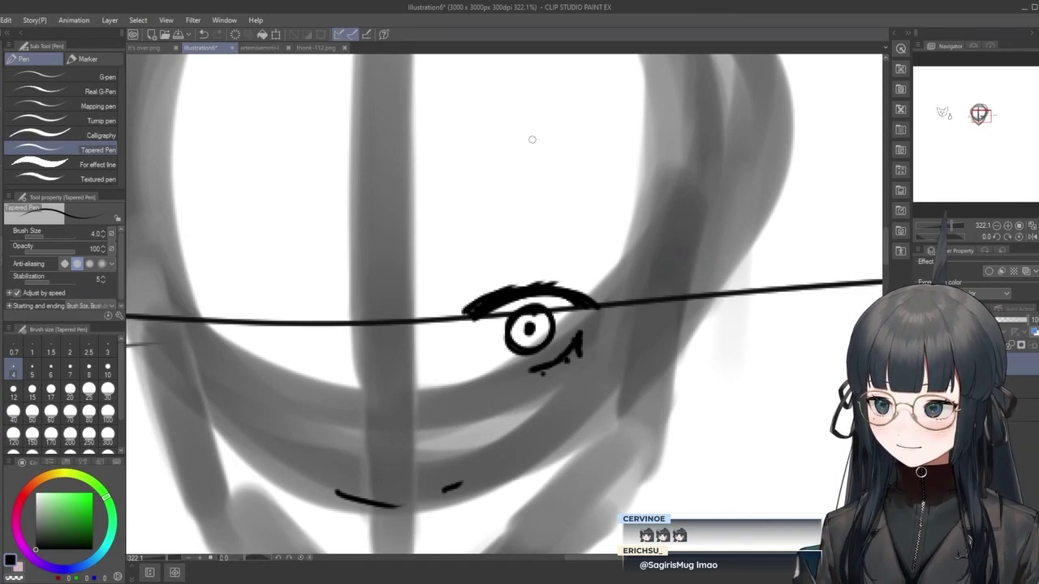
Undo the mouth strokes, eyelashes, iris and lower eyelid, back to the plain upper eyelid.
key(ctrl+z)
key(ctrl+z)
key(ctrl+z)
key(ctrl+z)
key(ctrl+z)
key(ctrl+z)
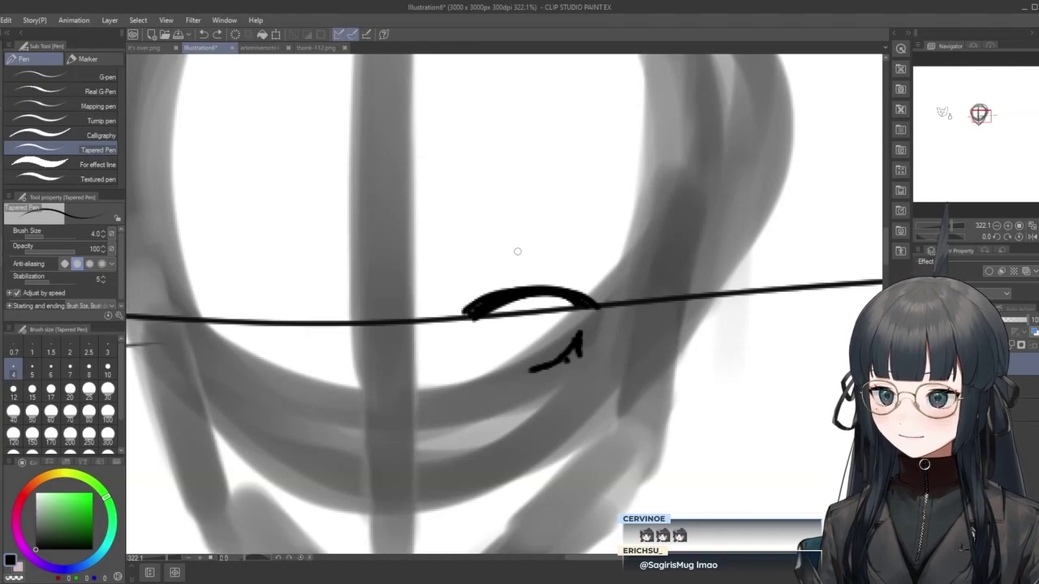
key(ctrl+z)
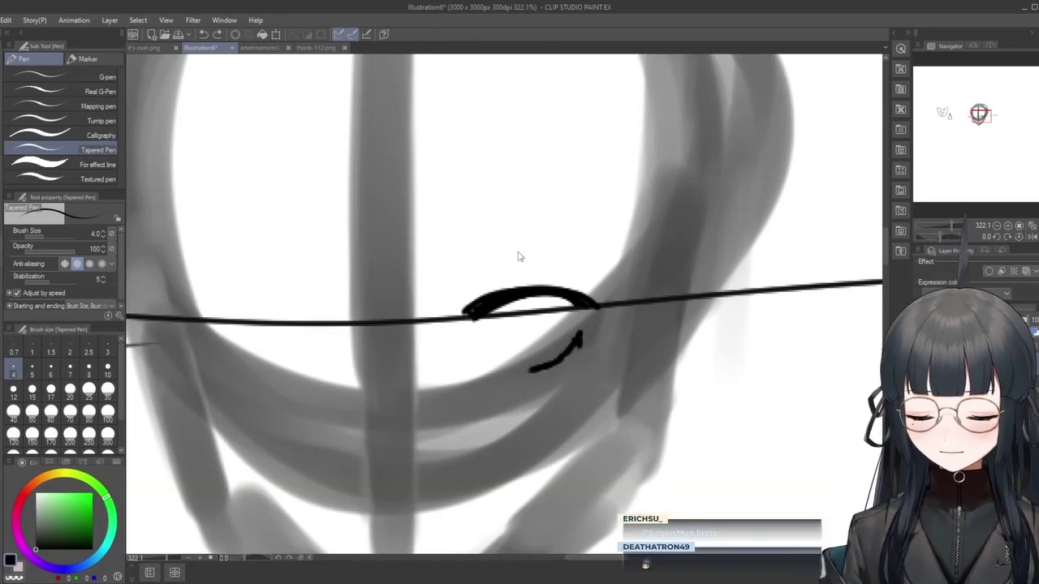
key(ctrl+z)
key(ctrl+z)
key(ctrl+z)
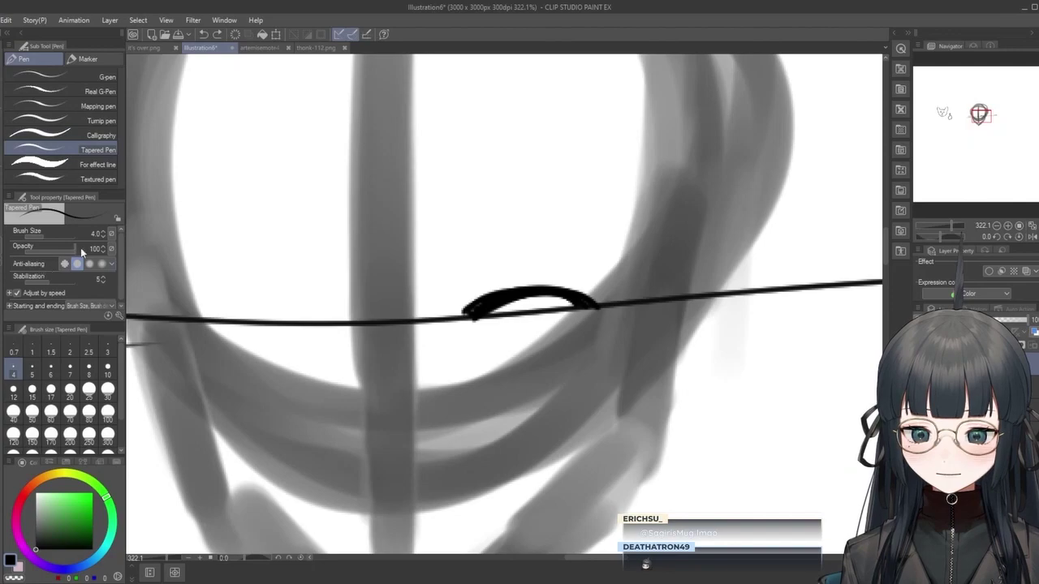
Try the Calligraphy pen with a test stroke over the right side of the face and undo it.
click(61, 140)
drag(519, 486, 740, 254)
key(ctrl+z)
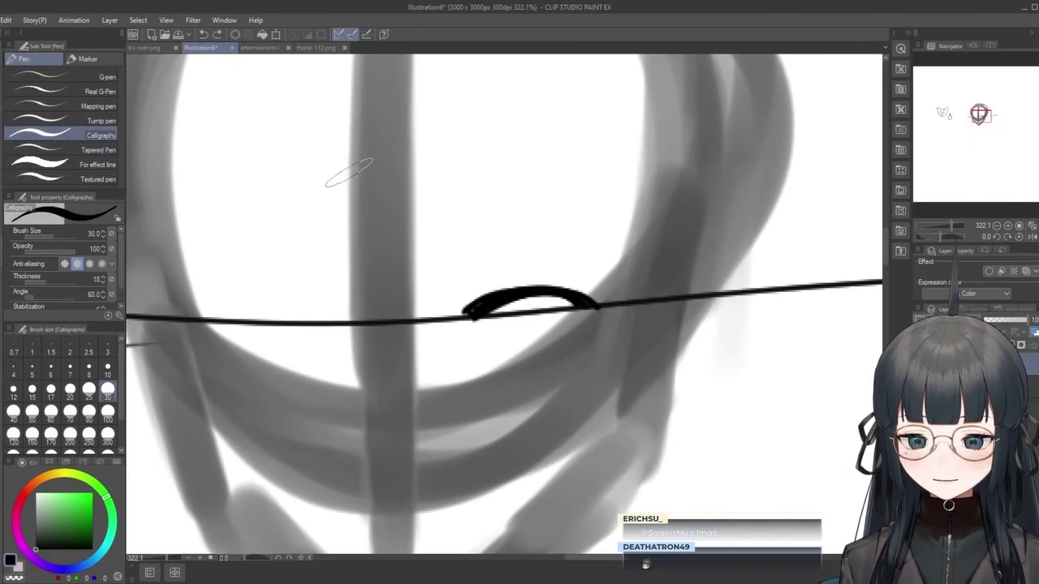
Switch to the G-pen, set its brush size to 8, and undo the test scribbles made beside the face.
click(90, 79)
mouse_move(576, 389)
mouse_down()
mouse_move(774, 420)
mouse_move(683, 509)
mouse_move(657, 290)
mouse_up()
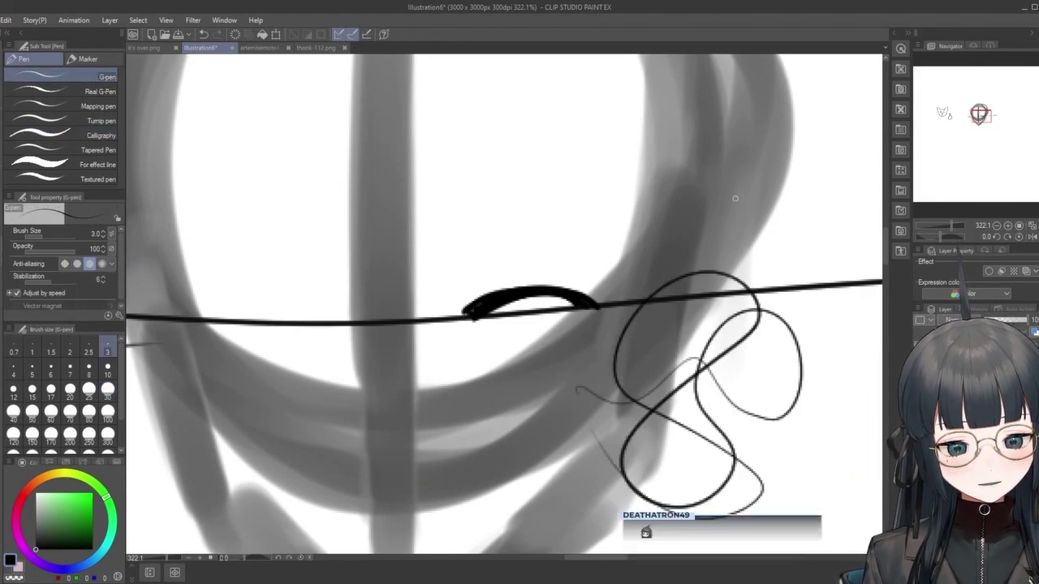
key(ctrl+z)
click(90, 374)
mouse_move(523, 430)
mouse_down()
mouse_move(559, 494)
mouse_move(733, 435)
mouse_move(632, 467)
mouse_up()
key(ctrl+z)
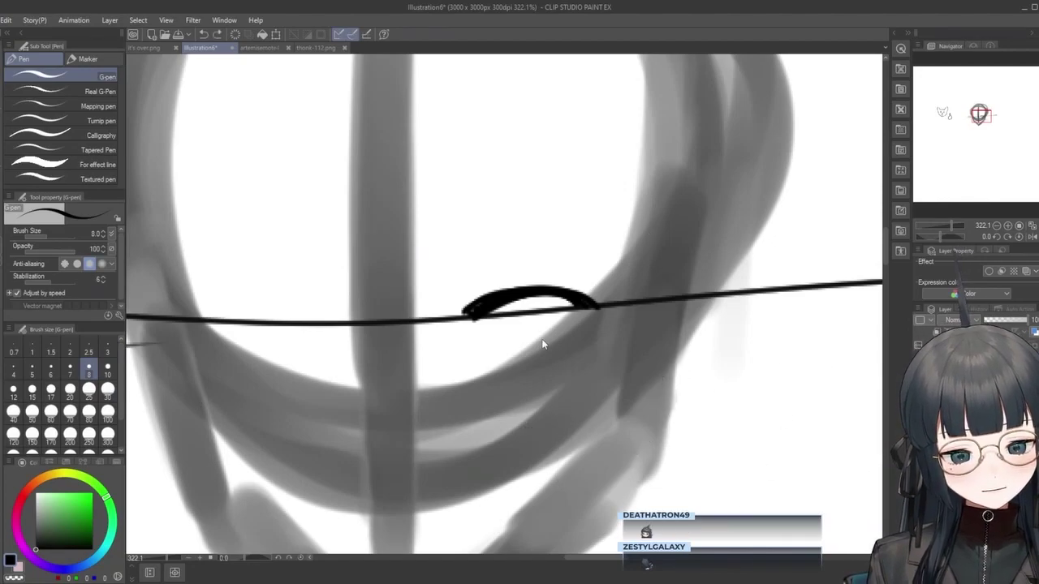
Add a thin stroke along the thick upper eyelid and draw a short curved lower eyelid beneath it.
drag(477, 305, 591, 306)
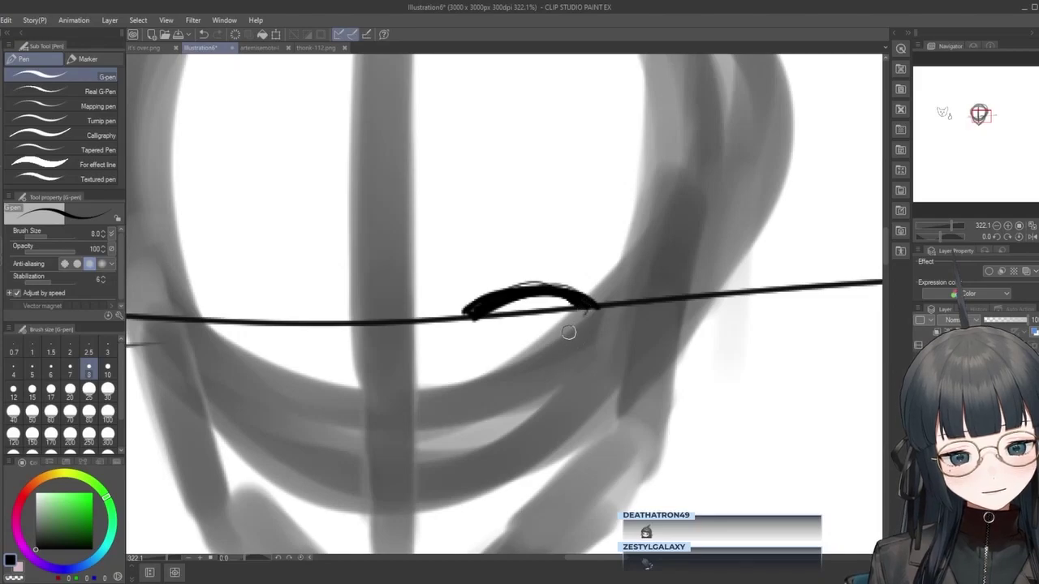
mouse_move(570, 338)
mouse_down()
mouse_move(538, 359)
mouse_move(505, 359)
mouse_move(568, 337)
mouse_move(499, 358)
mouse_move(568, 336)
mouse_move(563, 346)
mouse_move(499, 345)
mouse_move(581, 331)
mouse_up()
key(ctrl+z)
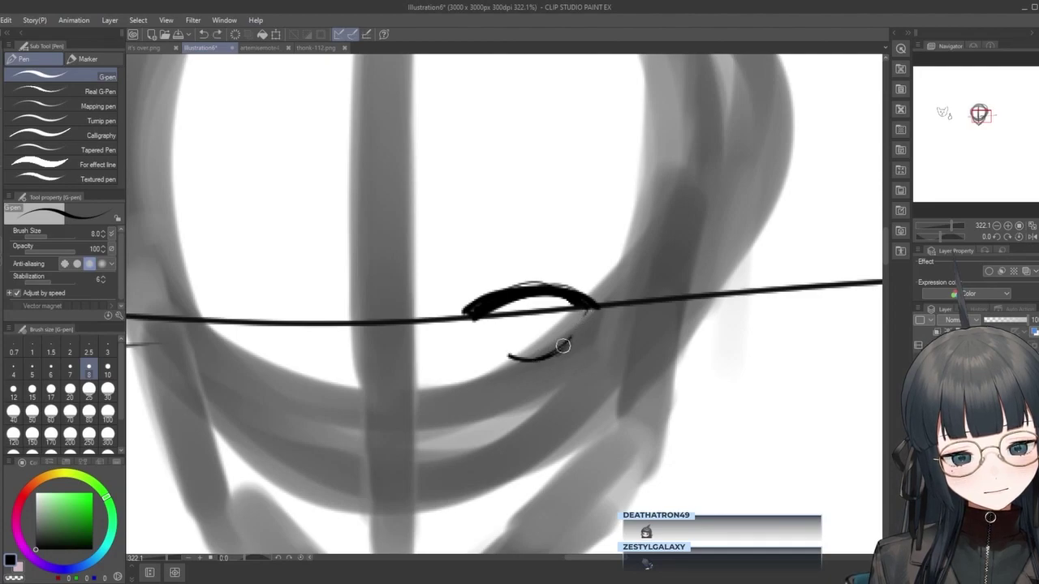
drag(572, 336, 521, 361)
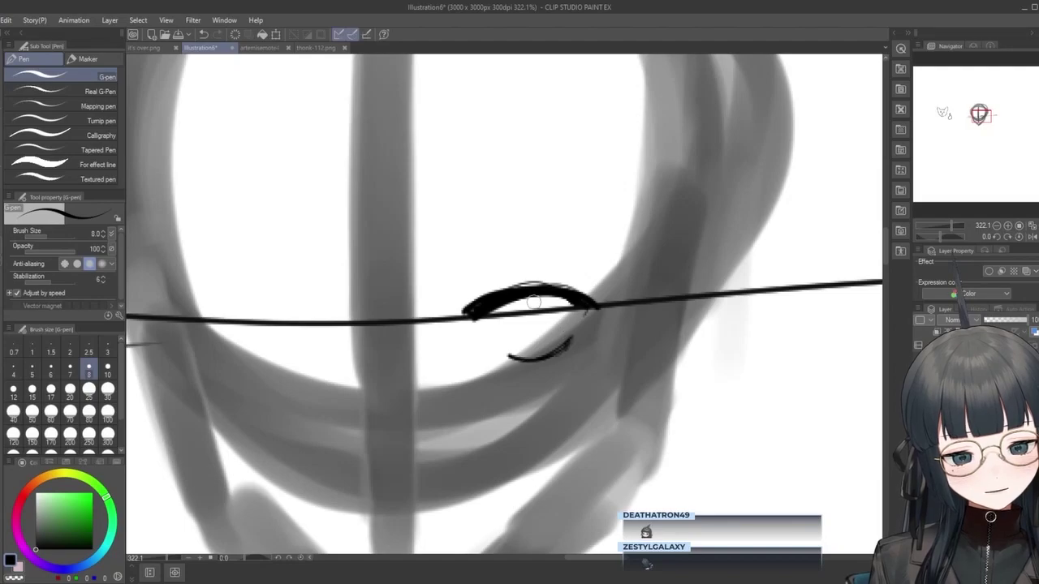
Draw a round iris with a dark pupil, small lash strokes on the upper eyelid, and a thin arched line above the eye.
mouse_move(526, 296)
mouse_down()
mouse_move(539, 294)
mouse_move(548, 309)
mouse_move(537, 348)
mouse_move(542, 294)
mouse_move(525, 294)
mouse_move(528, 316)
mouse_move(520, 281)
mouse_move(577, 292)
mouse_move(484, 304)
mouse_move(508, 291)
mouse_move(471, 293)
mouse_move(565, 246)
mouse_up()
key(ctrl+z)
key(ctrl+z)
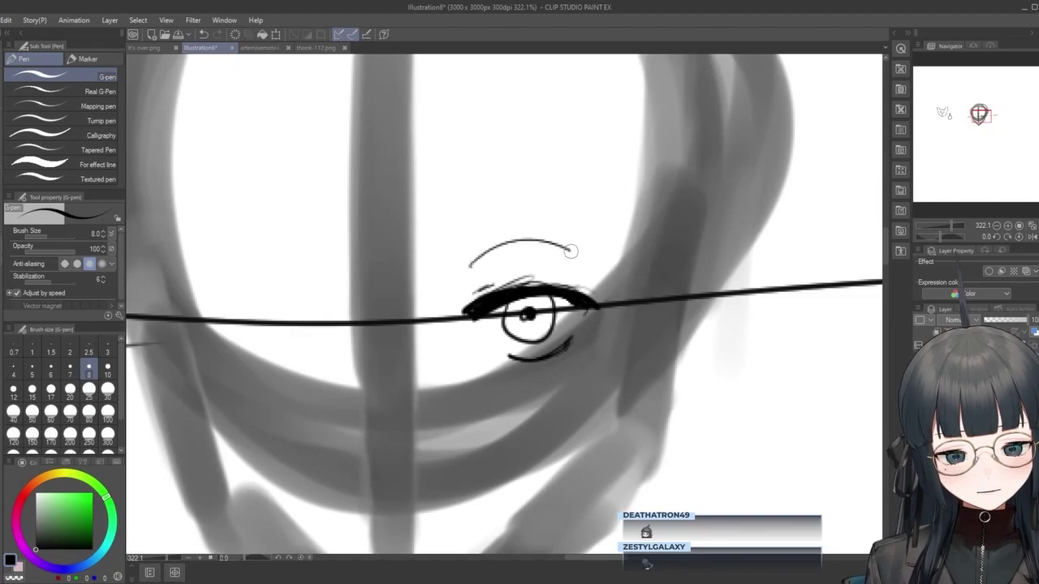
drag(469, 268, 580, 270)
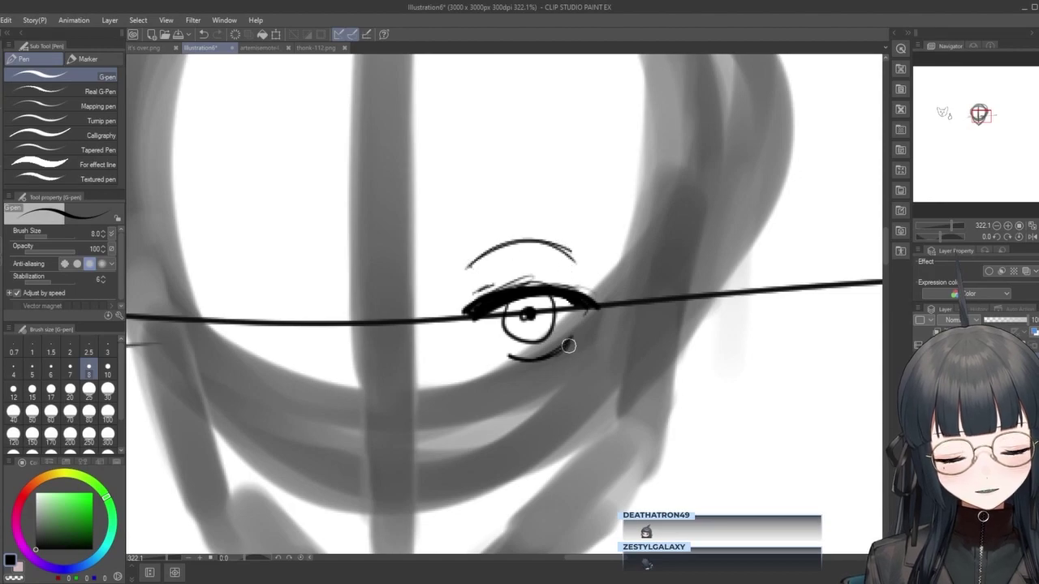
scroll(567, 348, down, 3)
scroll(496, 361, down, 4)
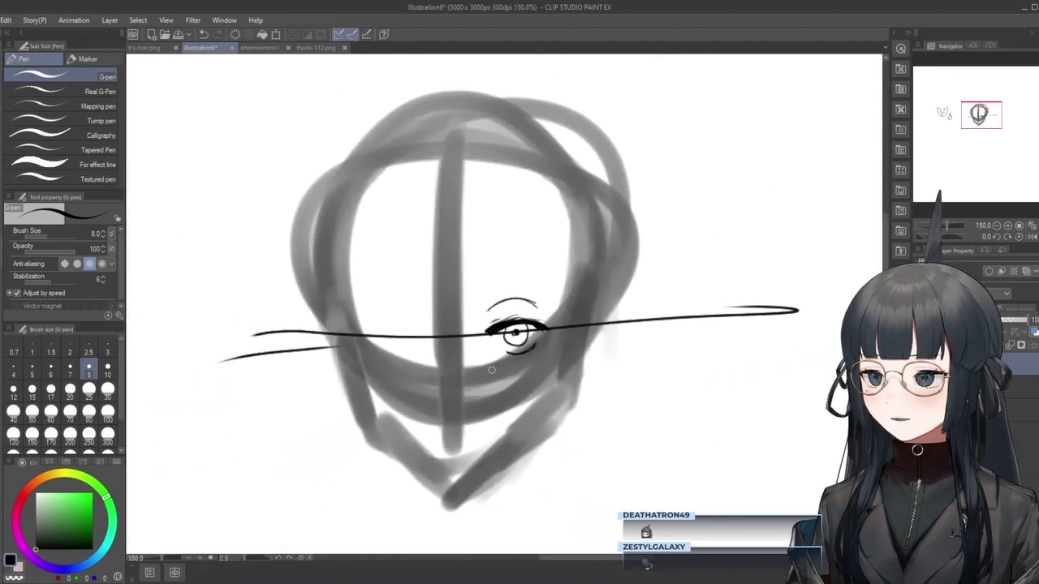
scroll(440, 355, up, 3)
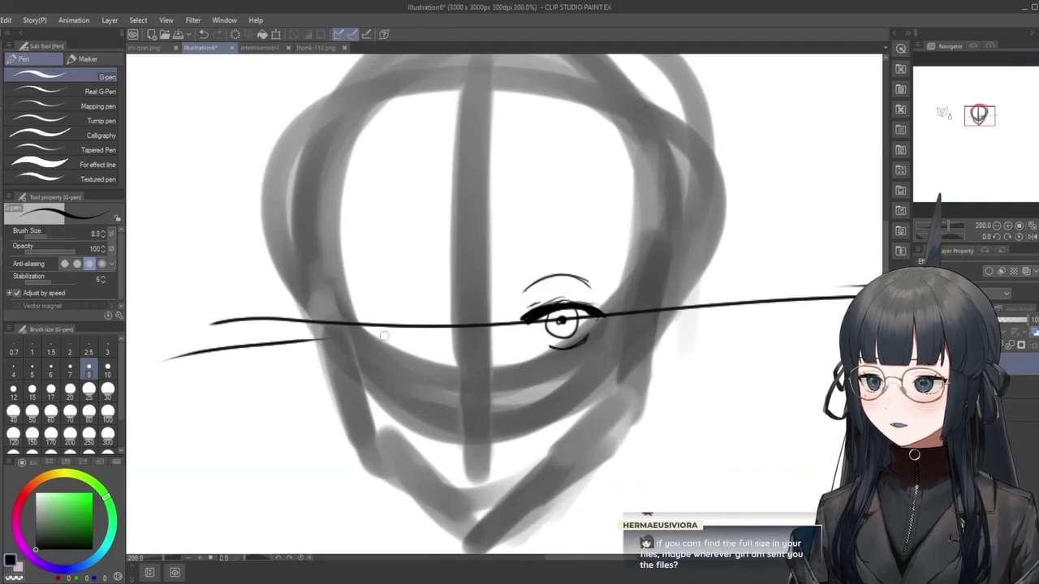
scroll(440, 355, down, 3)
scroll(412, 318, up, 3)
scroll(433, 317, up, 4)
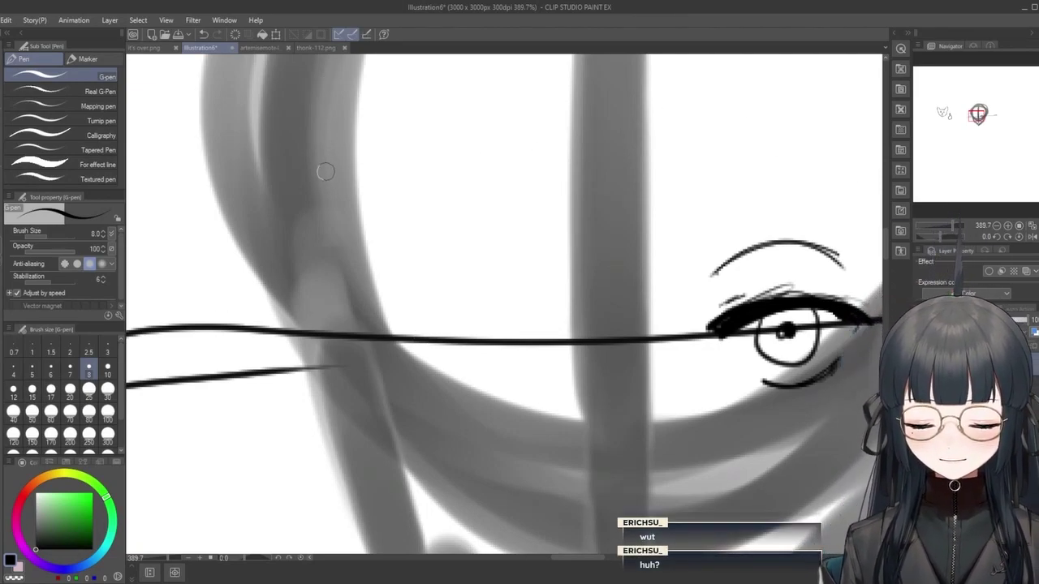
View the "it's over" face drawing and return to the head sketch canvas.
click(140, 51)
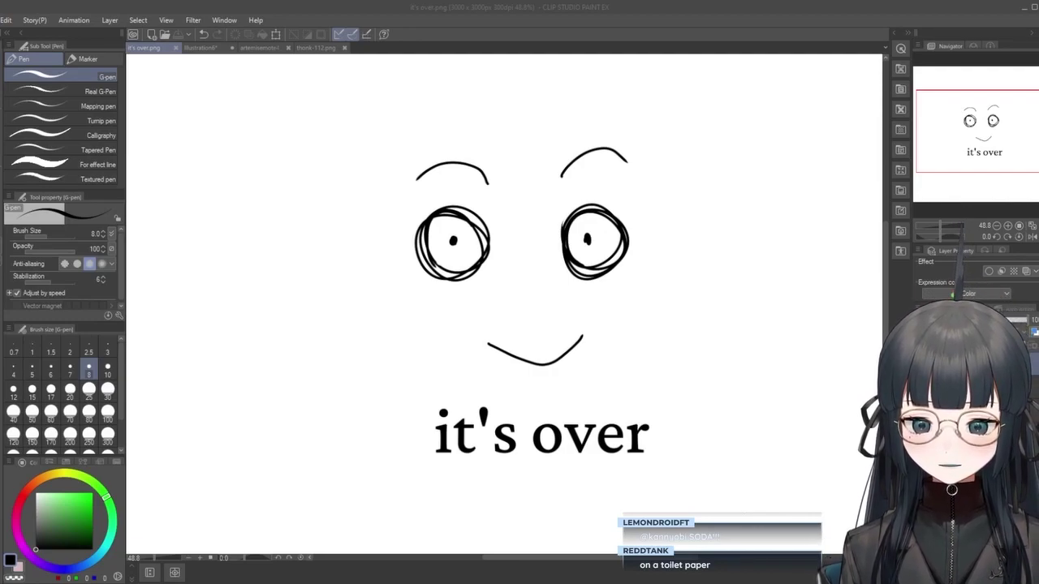
key(alt+Tab)
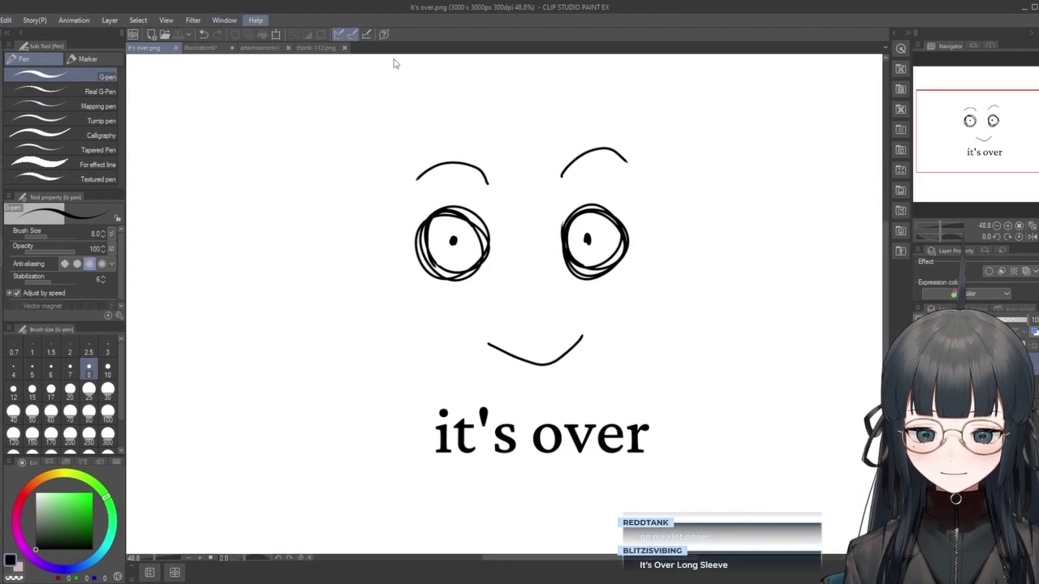
click(188, 48)
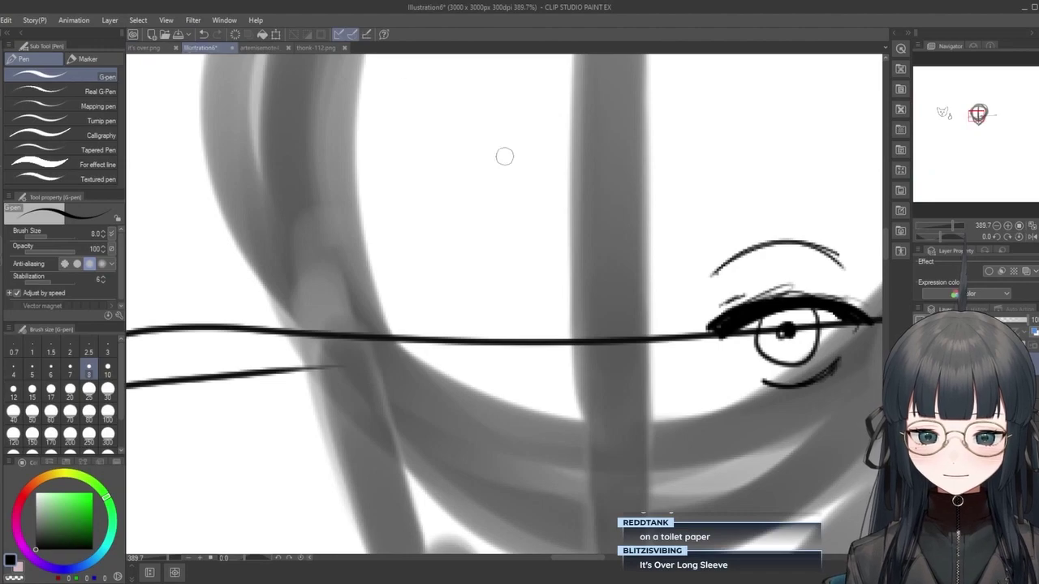
scroll(607, 369, down, 6)
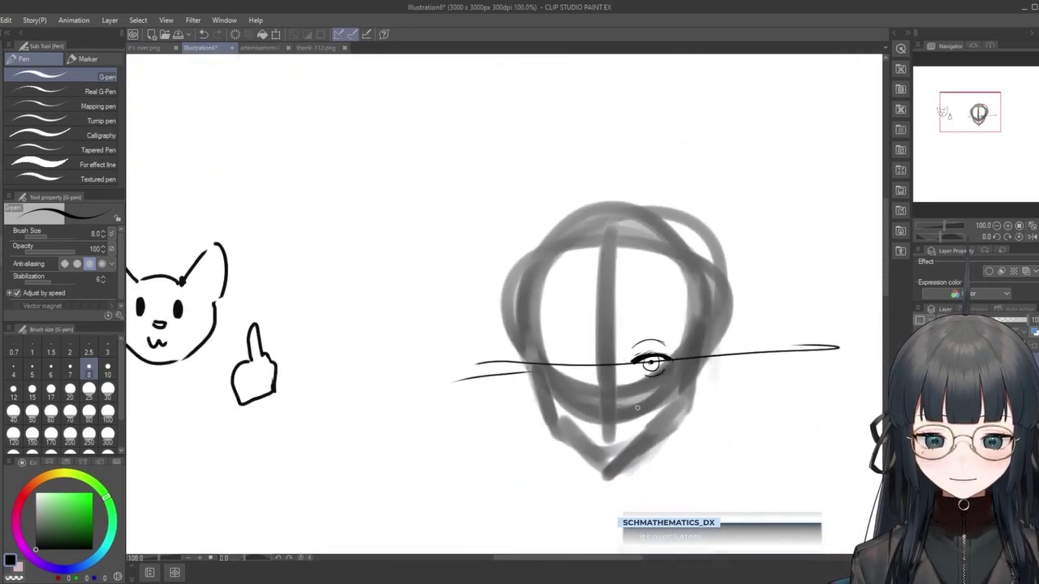
scroll(645, 362, up, 4)
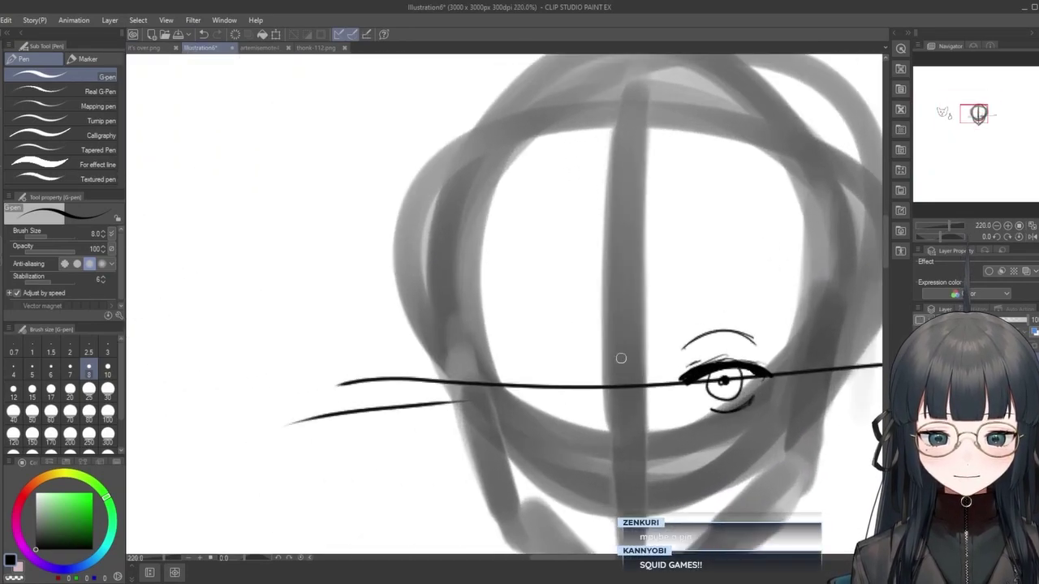
scroll(618, 357, up, 2)
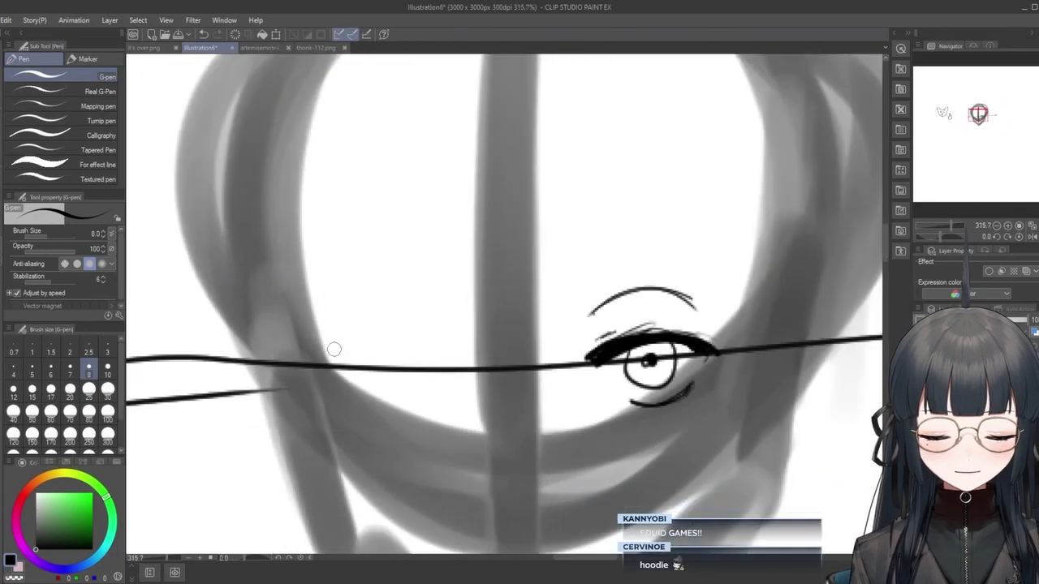
scroll(309, 351, up, 2)
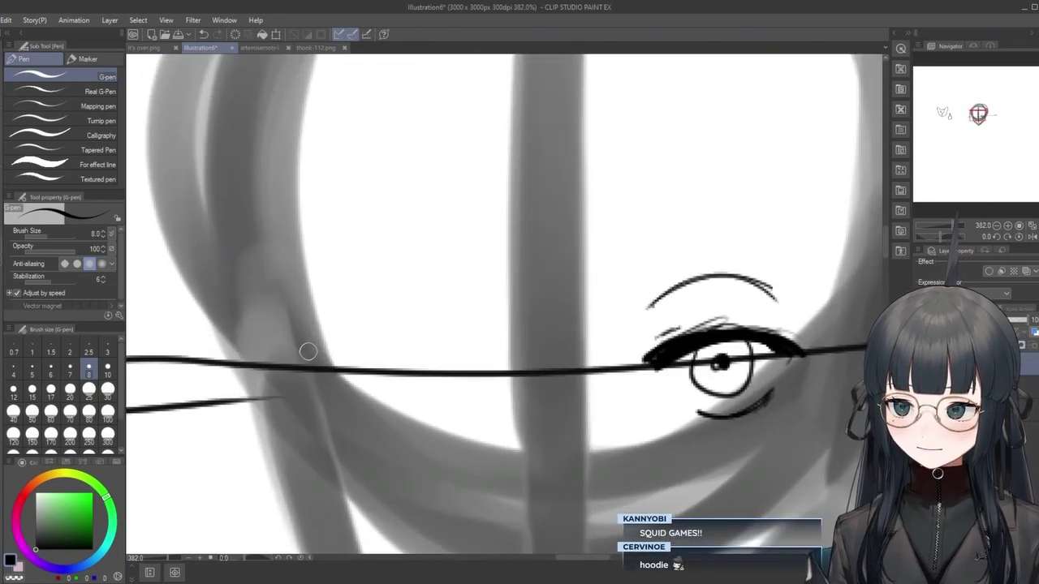
scroll(308, 350, down, 5)
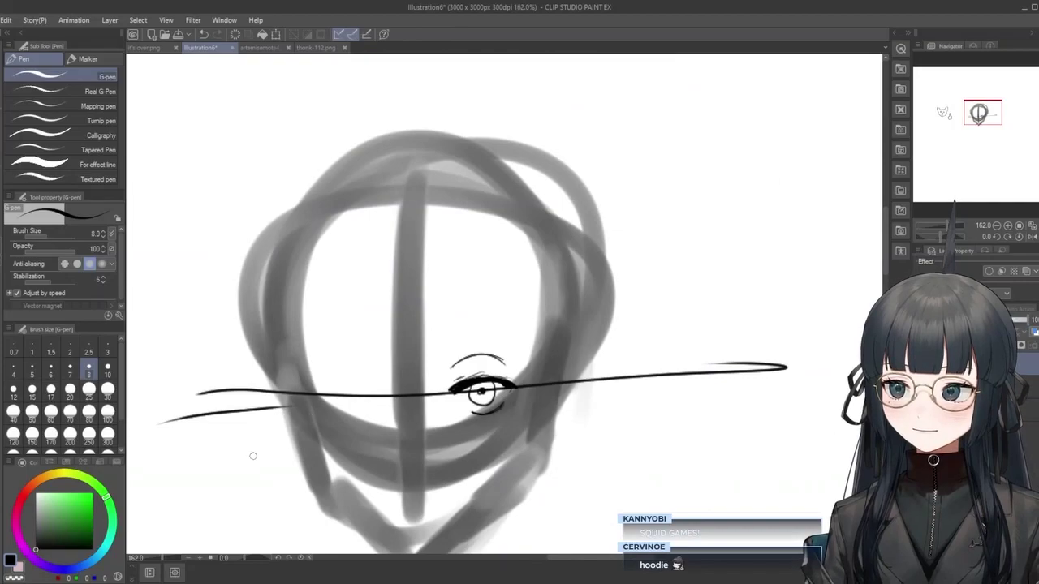
scroll(234, 482, down, 1)
scroll(167, 482, up, 4)
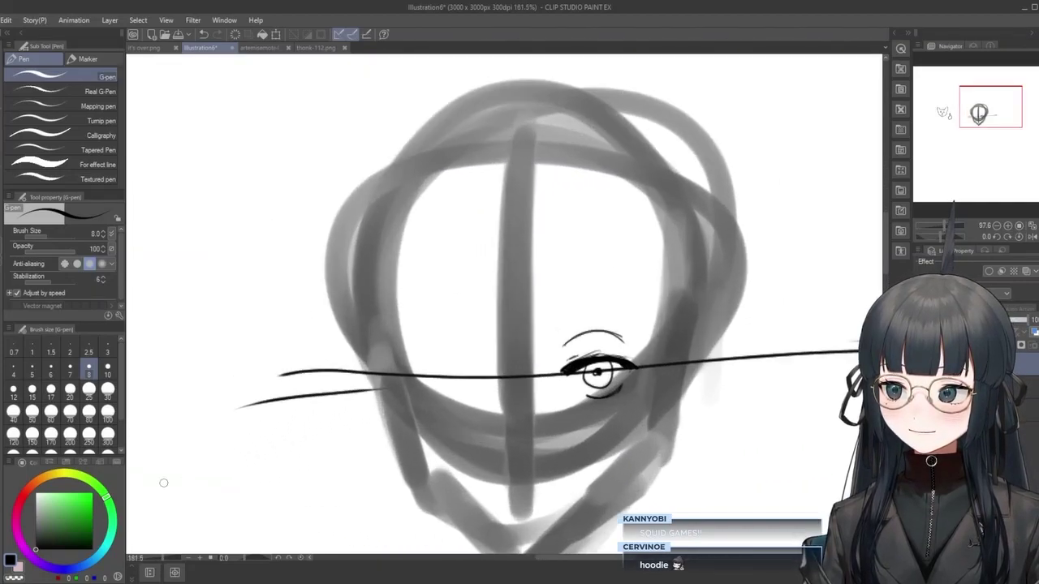
scroll(167, 482, up, 2)
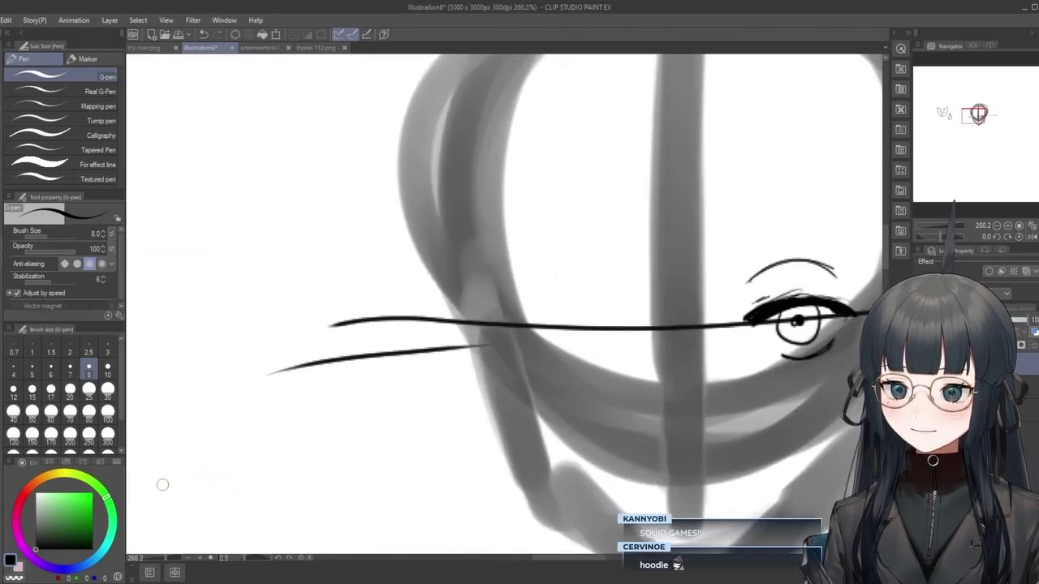
scroll(184, 488, down, 5)
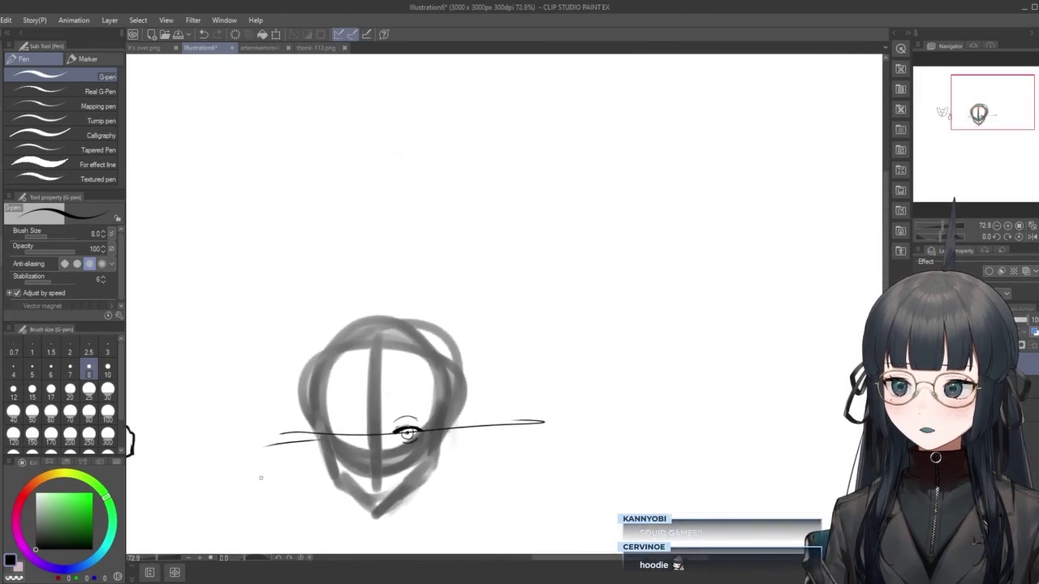
scroll(261, 477, up, 2)
scroll(260, 477, up, 1)
scroll(261, 477, down, 5)
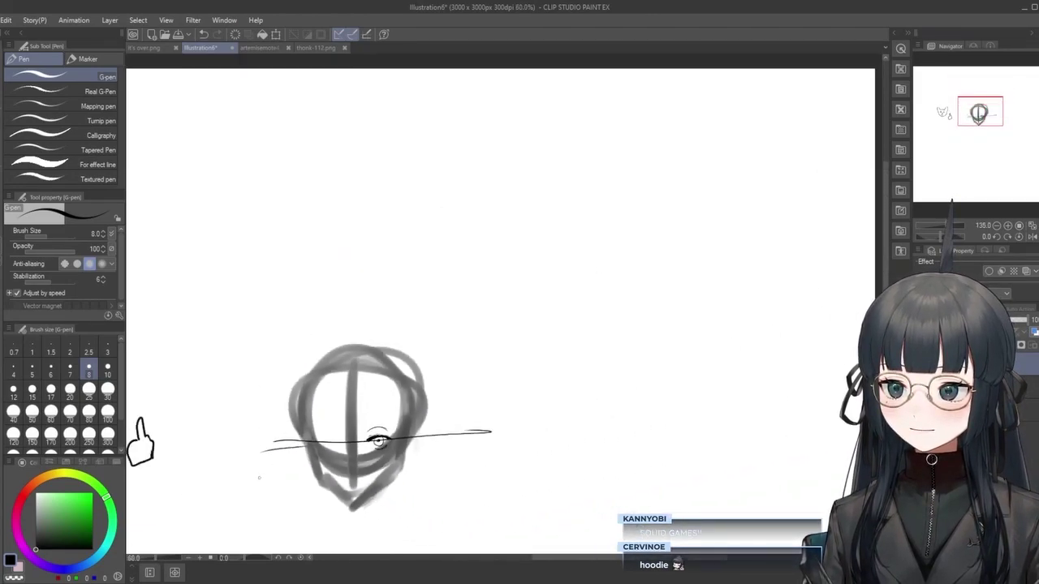
scroll(263, 478, down, 1)
scroll(243, 485, up, 3)
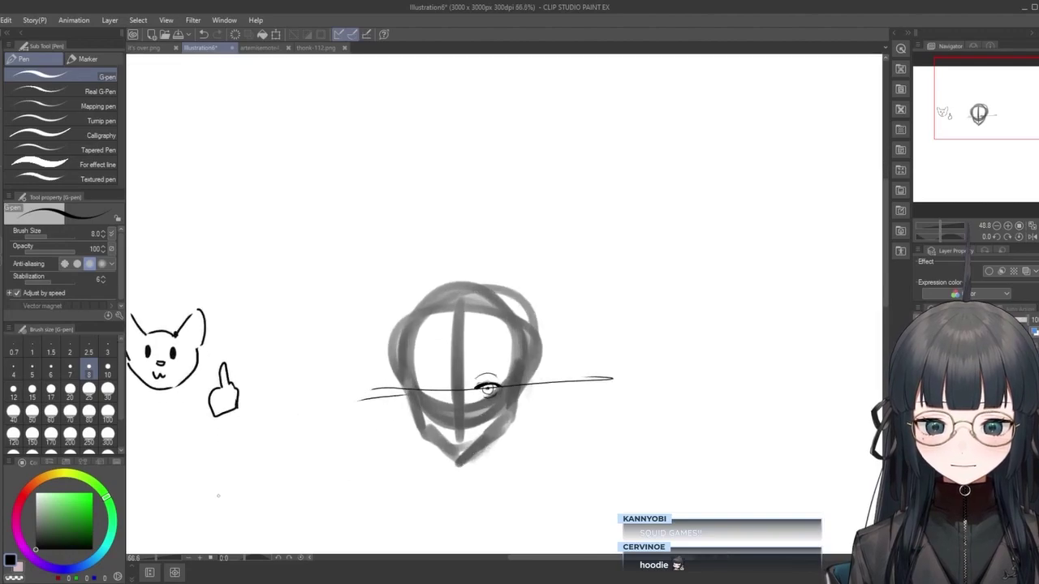
scroll(217, 494, up, 3)
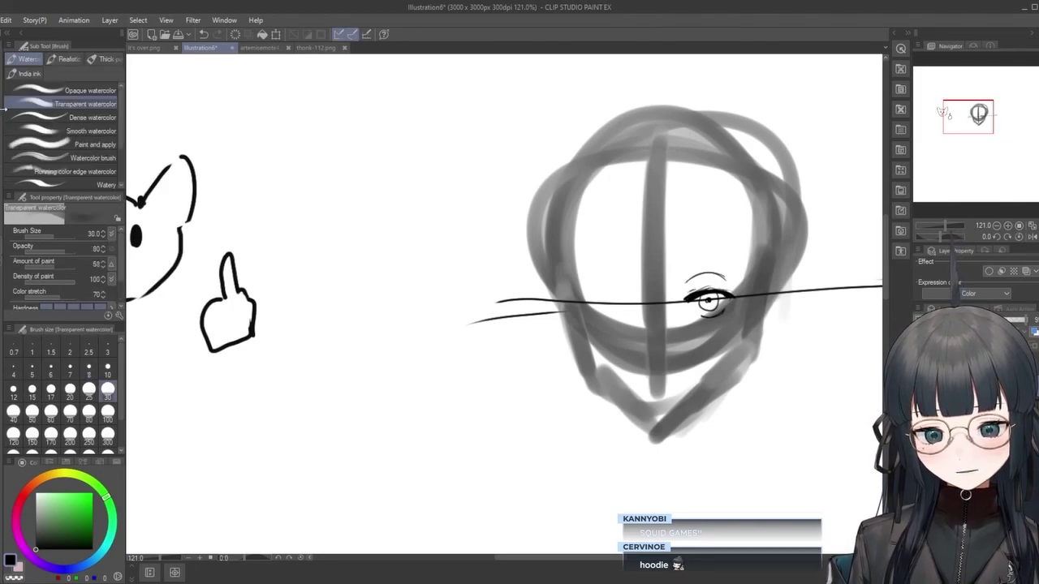
Switch to the Transparent watercolor brush at size 20 and undo the test strokes made around the face's centre line.
key(b)
click(69, 389)
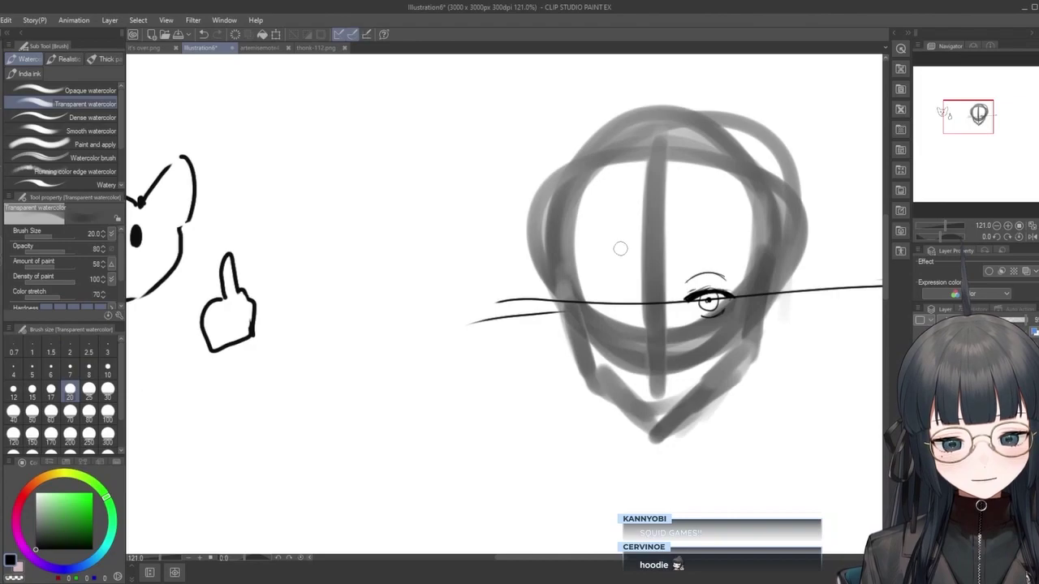
mouse_move(616, 255)
mouse_down()
mouse_move(617, 232)
mouse_move(662, 269)
mouse_move(688, 222)
mouse_move(697, 245)
mouse_up()
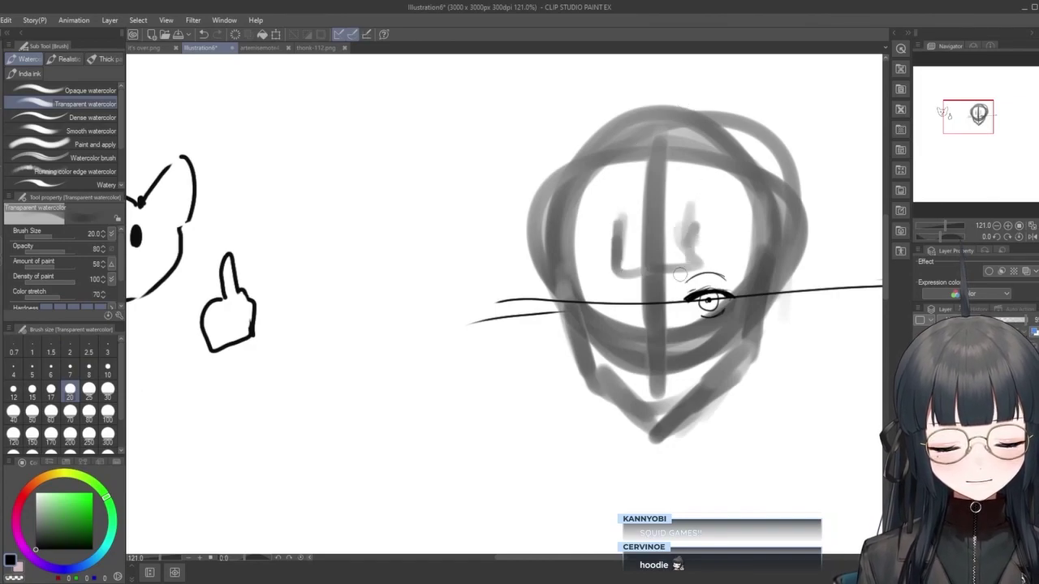
key(ctrl+z)
key(ctrl+z)
key(ctrl+z)
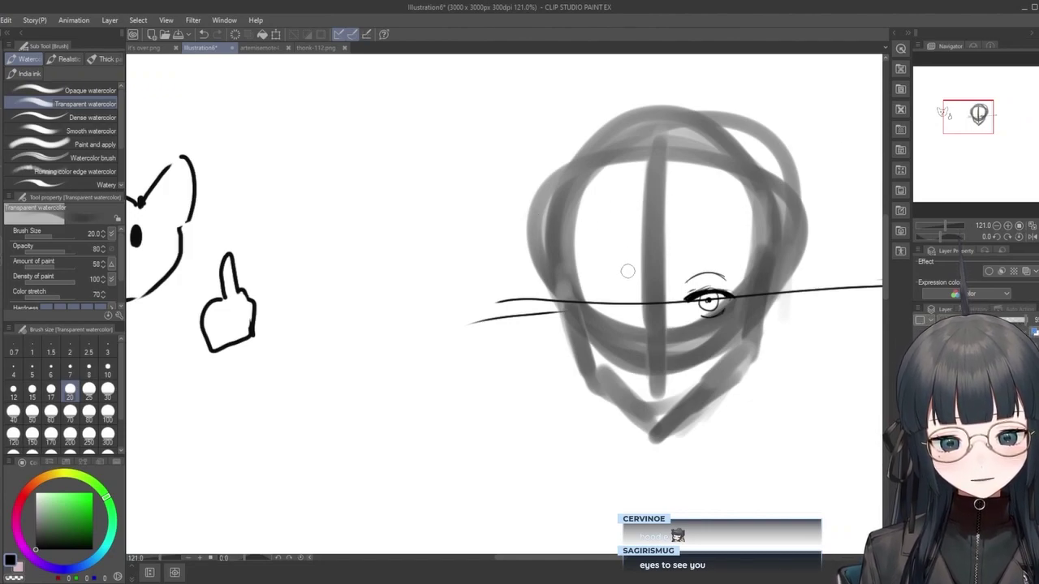
Sketch a slanted line from the left edge of the face past the centre line and a thick brow stroke above the eye.
drag(615, 195, 618, 248)
key(ctrl+z)
drag(577, 294, 745, 243)
mouse_move(690, 264)
mouse_down()
mouse_move(742, 246)
mouse_move(733, 321)
mouse_move(715, 344)
mouse_move(754, 253)
mouse_up()
Try curved strokes around the cheek beside the drawn eye and undo them.
mouse_move(704, 332)
mouse_down()
mouse_move(711, 373)
mouse_move(730, 377)
mouse_move(762, 284)
mouse_move(769, 333)
mouse_move(735, 398)
mouse_up()
mouse_move(564, 323)
mouse_down()
mouse_move(533, 340)
mouse_move(581, 349)
mouse_up()
key(ctrl+z)
key(ctrl+z)
key(ctrl+z)
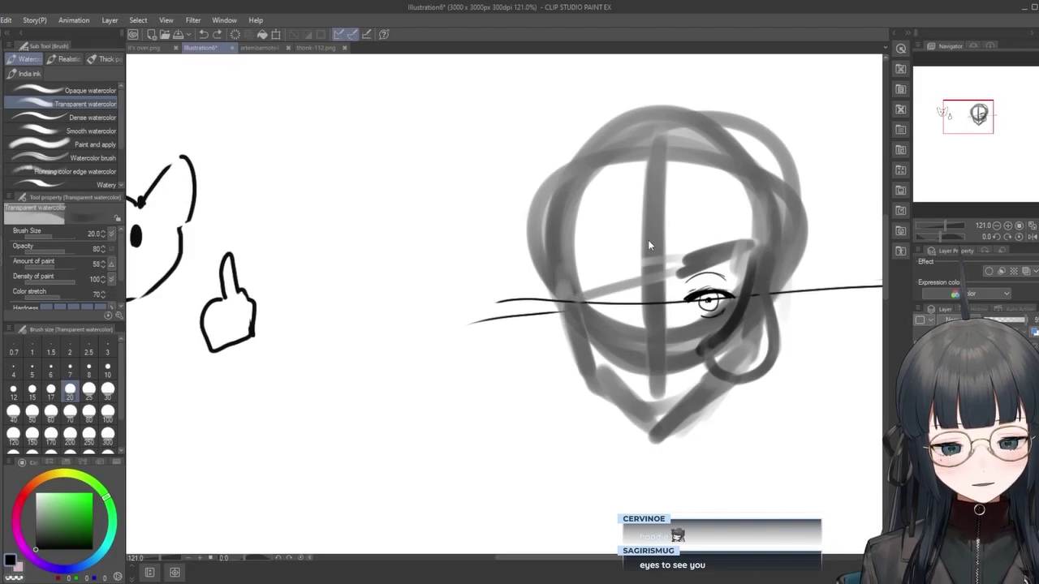
key(ctrl+z)
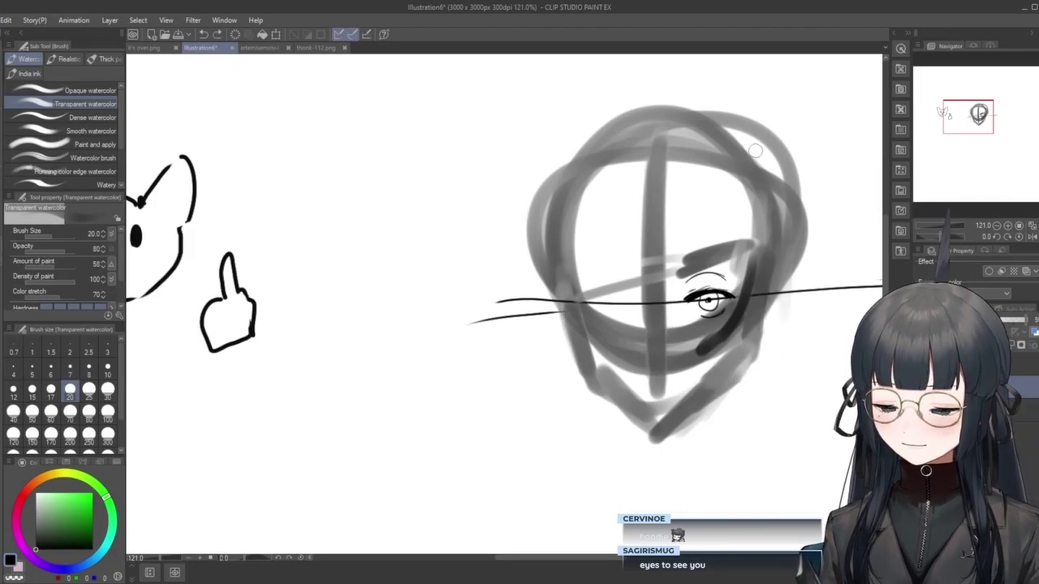
key(ctrl+z)
Try rough hair strands down both sides of the face, with a bow-like shape beside the right-hand strands.
mouse_move(738, 256)
mouse_down()
mouse_move(745, 357)
mouse_move(728, 415)
mouse_up()
mouse_move(767, 379)
mouse_down()
mouse_move(803, 314)
mouse_move(794, 268)
mouse_move(803, 300)
mouse_up()
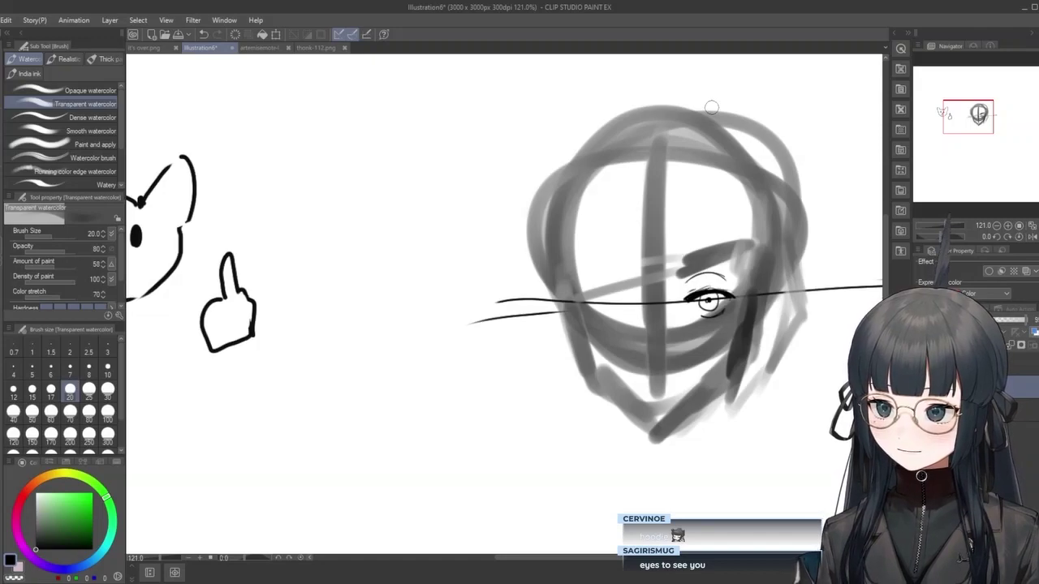
key(ctrl+z)
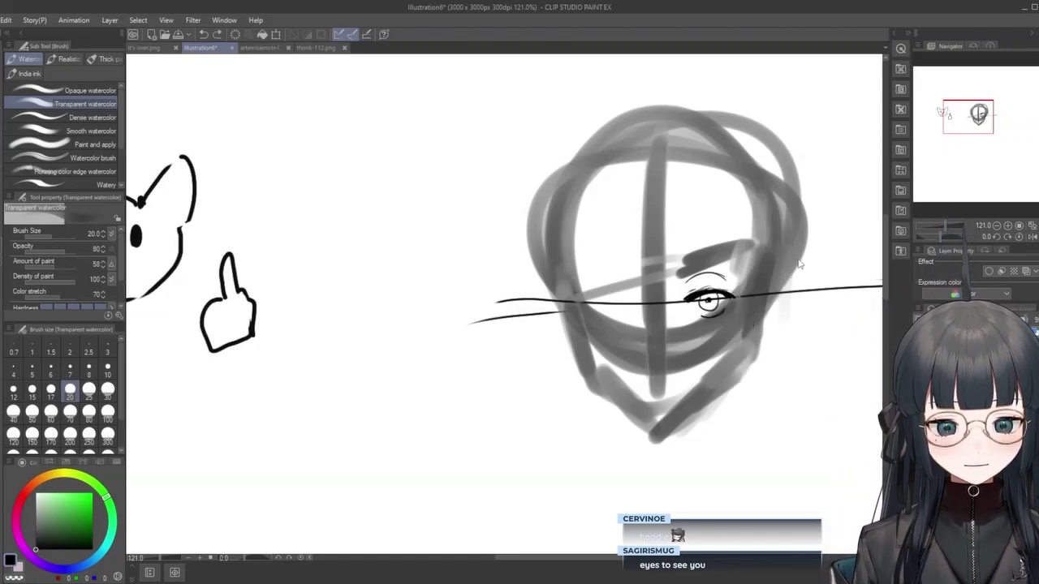
key(ctrl+y)
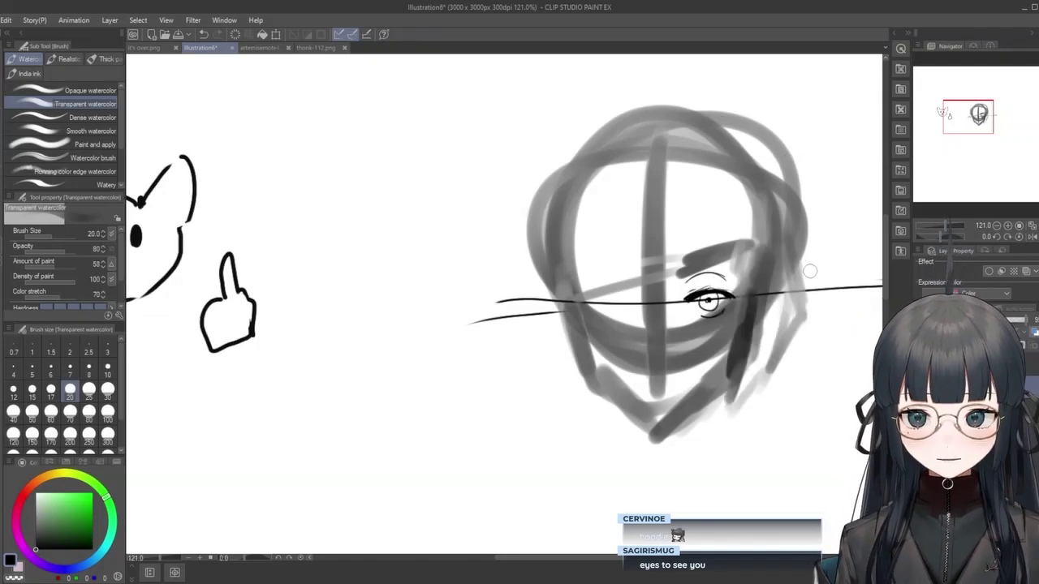
drag(823, 272, 834, 288)
drag(808, 253, 852, 307)
mouse_move(835, 296)
mouse_down()
mouse_move(811, 339)
mouse_move(795, 342)
mouse_up()
mouse_move(809, 250)
mouse_down()
mouse_move(852, 280)
mouse_move(815, 308)
mouse_move(799, 291)
mouse_up()
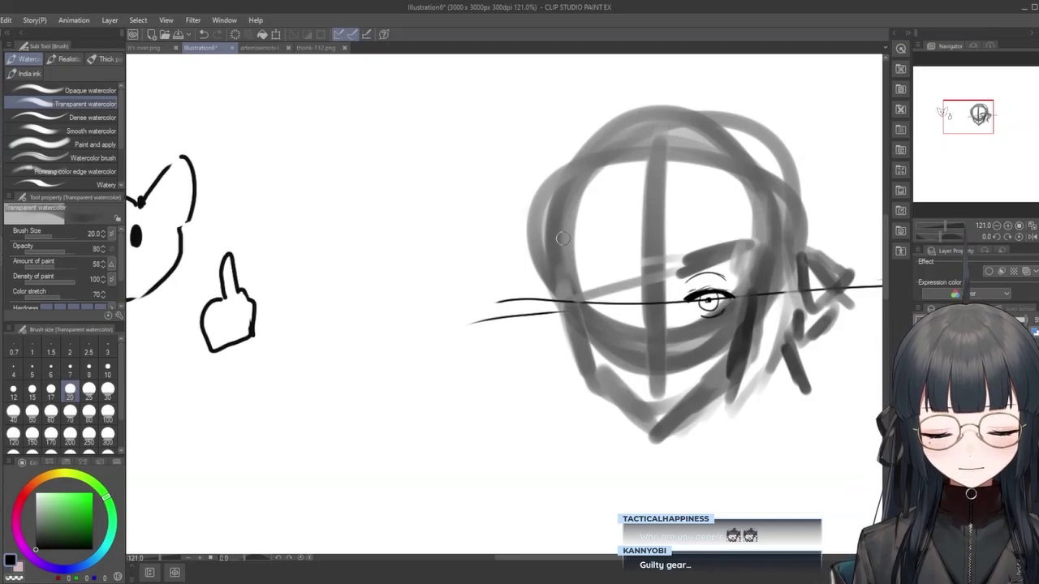
mouse_move(559, 313)
mouse_down()
mouse_move(544, 398)
mouse_move(572, 391)
mouse_up()
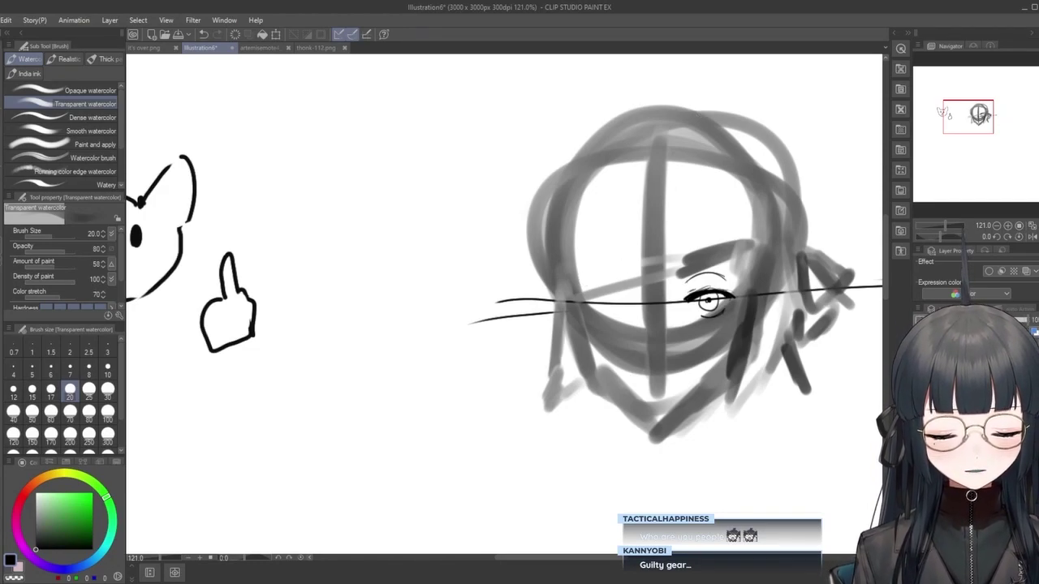
Undo the side hair and bow strokes, keeping the slanted line and the thick brow stroke.
key(ctrl+z)
key(ctrl+z)
key(ctrl+z)
key(ctrl+z)
key(ctrl+z)
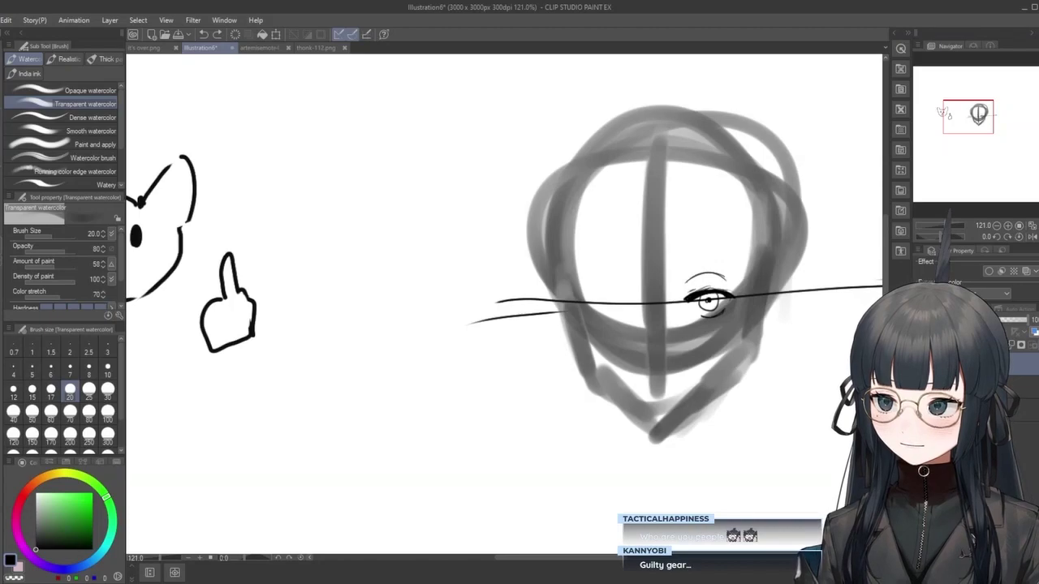
key(ctrl+y)
key(ctrl+y)
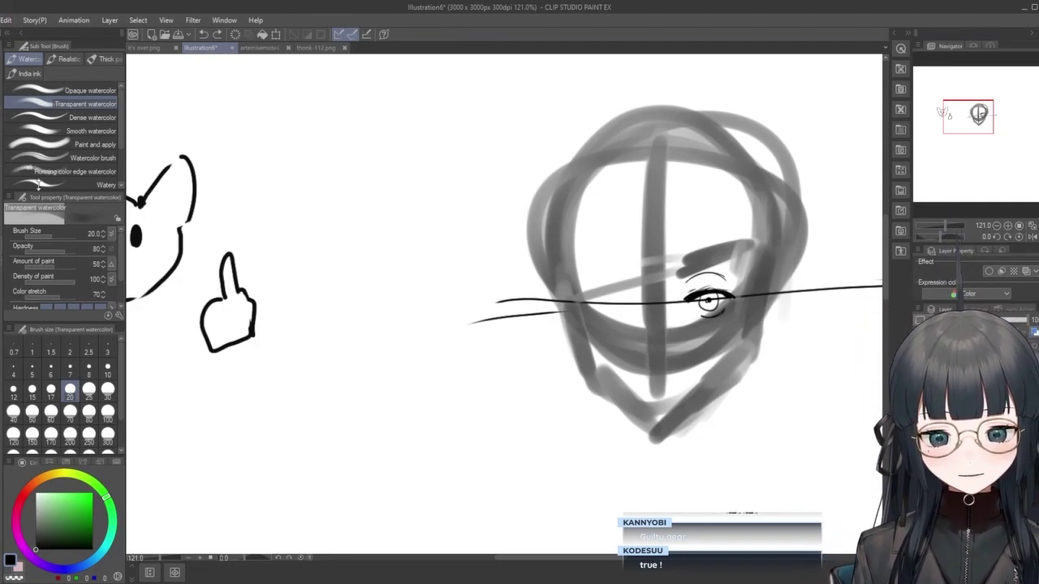
Try an arched upper lash line for a second eye on the left side of the face with the G-pen, and undo it.
key(p)
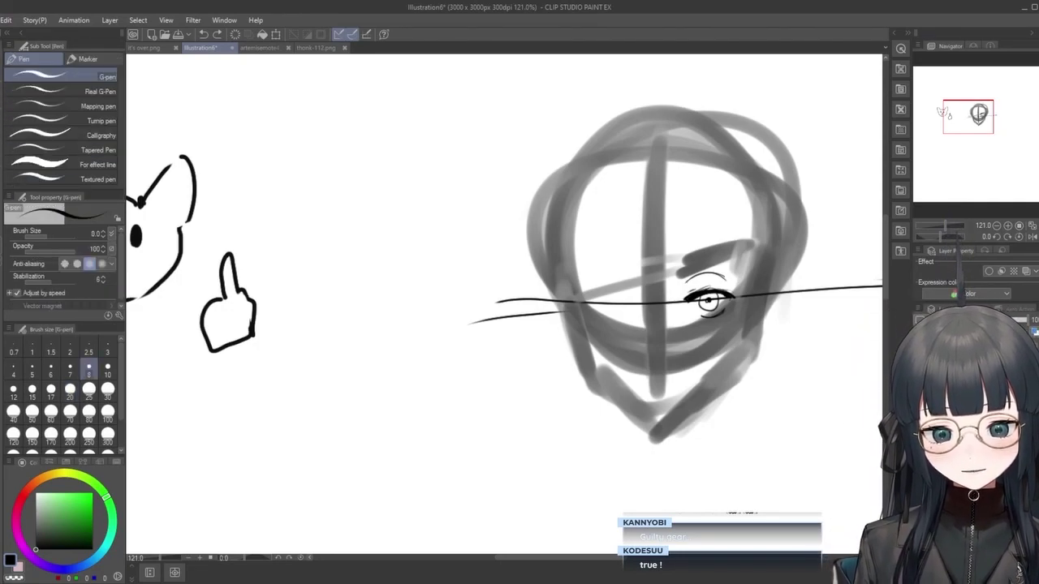
scroll(708, 301, up, 5)
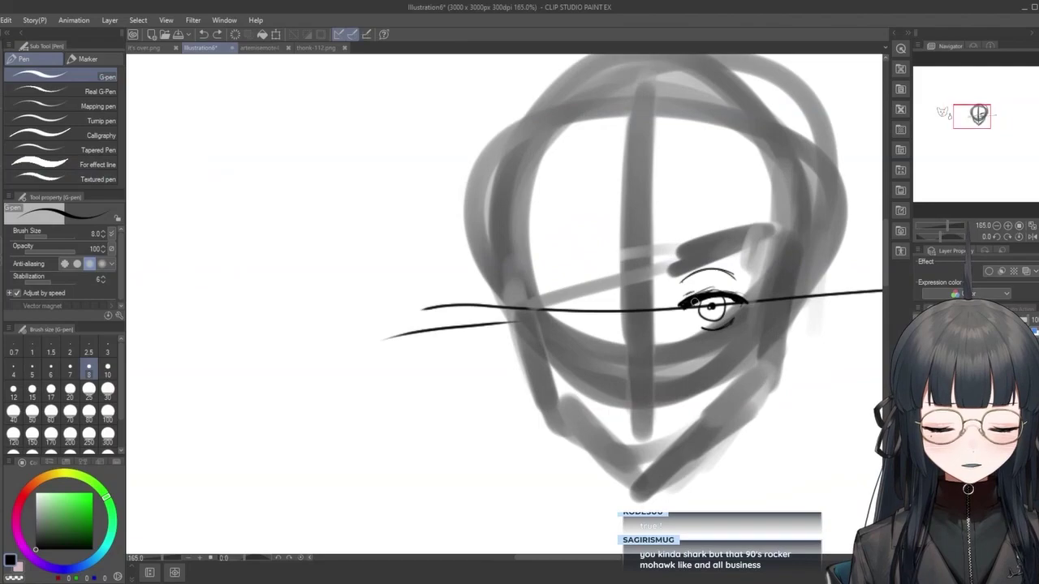
mouse_move(428, 309)
mouse_down()
mouse_move(509, 306)
mouse_move(474, 290)
mouse_move(504, 310)
mouse_move(509, 302)
mouse_move(430, 305)
mouse_move(499, 297)
mouse_move(463, 289)
mouse_move(505, 303)
mouse_move(424, 307)
mouse_move(497, 289)
mouse_up()
key(ctrl+z)
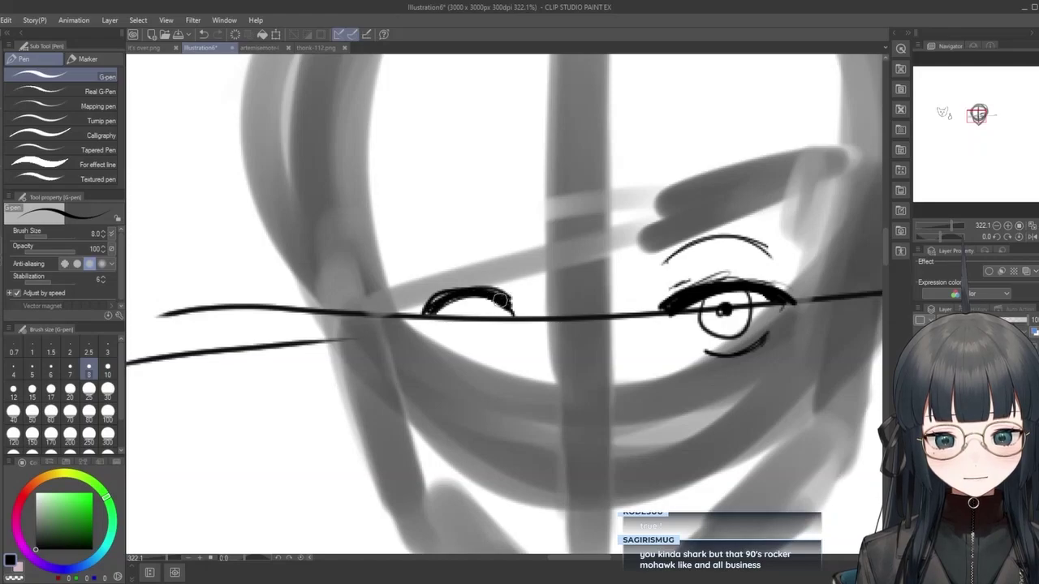
key(ctrl+z)
key(ctrl+z)
key(ctrl+z)
key(ctrl+z)
key(ctrl+z)
key(ctrl+z)
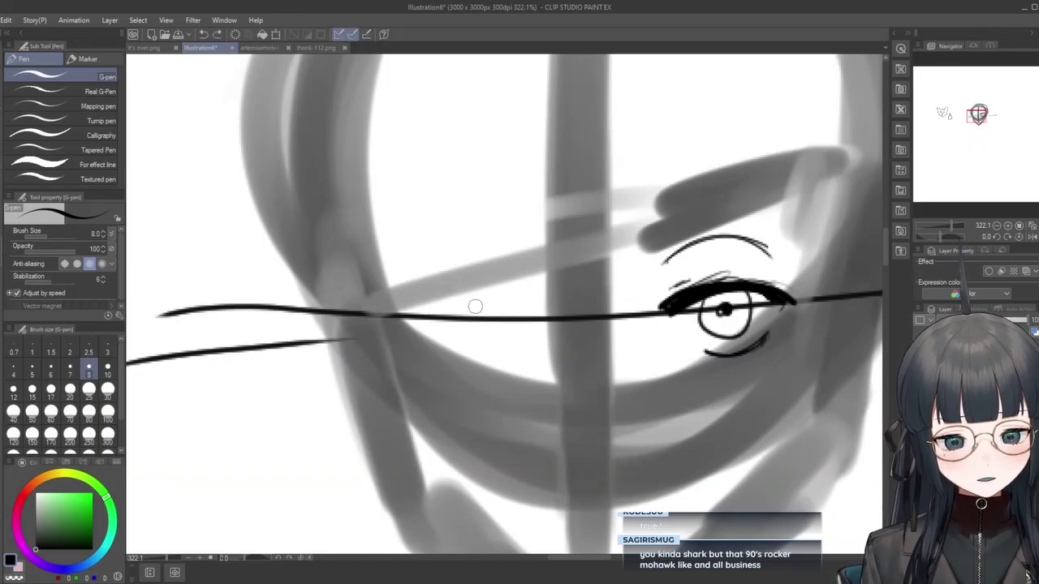
Draw a second eye on the left side of the face with an arched lash line, lower lid line, round iris and pupil.
mouse_move(411, 327)
mouse_down()
mouse_move(504, 306)
mouse_move(421, 321)
mouse_move(515, 318)
mouse_move(453, 299)
mouse_move(510, 320)
mouse_up()
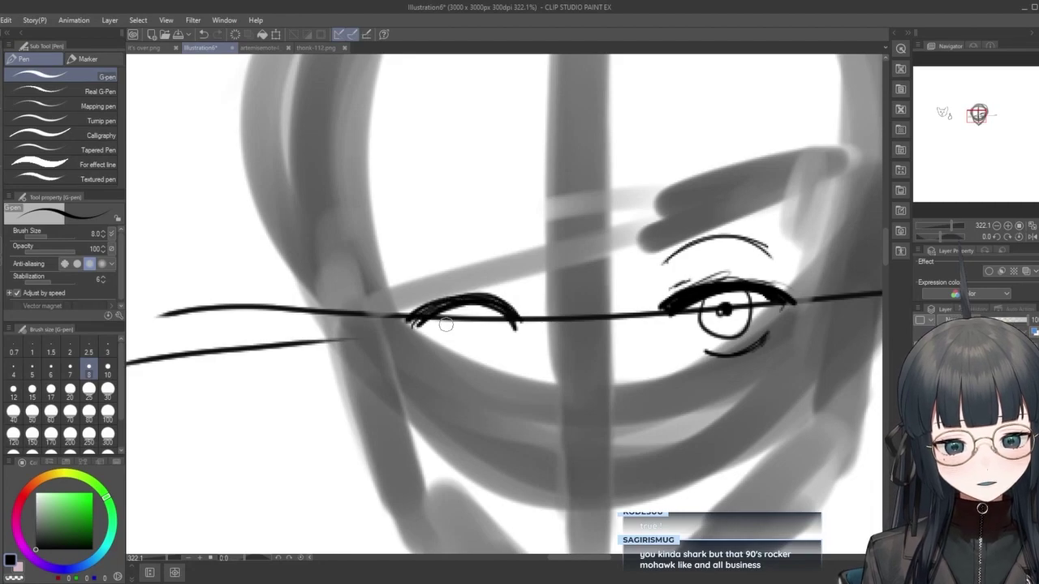
mouse_move(412, 319)
mouse_down()
mouse_move(445, 321)
mouse_move(456, 362)
mouse_move(487, 357)
mouse_up()
key(ctrl+z)
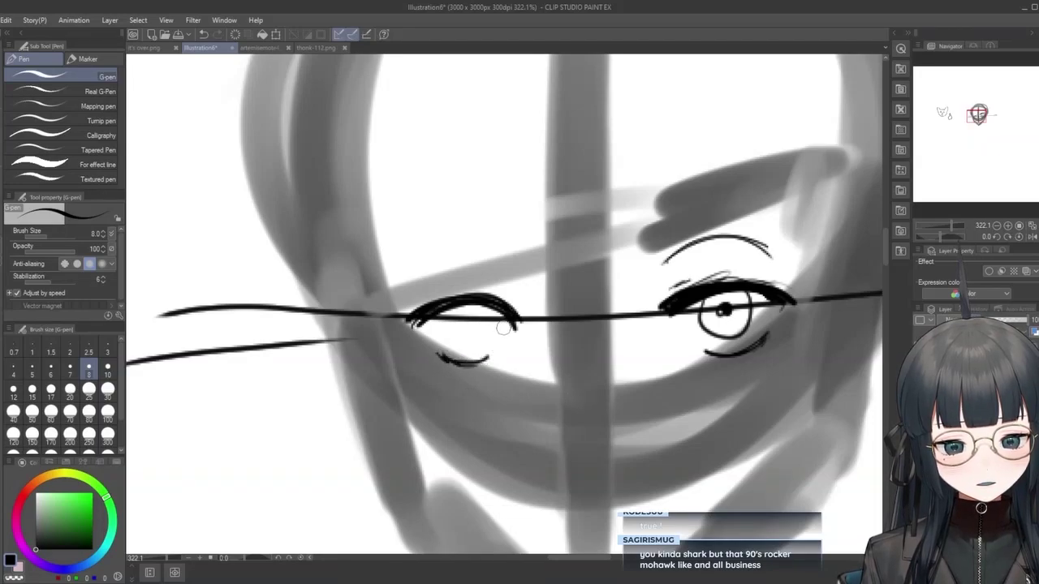
mouse_move(466, 305)
mouse_down()
mouse_move(498, 340)
mouse_move(504, 302)
mouse_move(480, 357)
mouse_move(504, 302)
mouse_move(489, 297)
mouse_move(480, 359)
mouse_move(492, 303)
mouse_move(459, 349)
mouse_move(497, 302)
mouse_move(454, 324)
mouse_move(502, 305)
mouse_move(503, 341)
mouse_move(485, 301)
mouse_move(505, 307)
mouse_move(478, 326)
mouse_up()
key(ctrl+z)
key(ctrl+z)
key(ctrl+z)
key(ctrl+z)
key(ctrl+z)
key(ctrl+z)
key(ctrl+z)
key(ctrl+z)
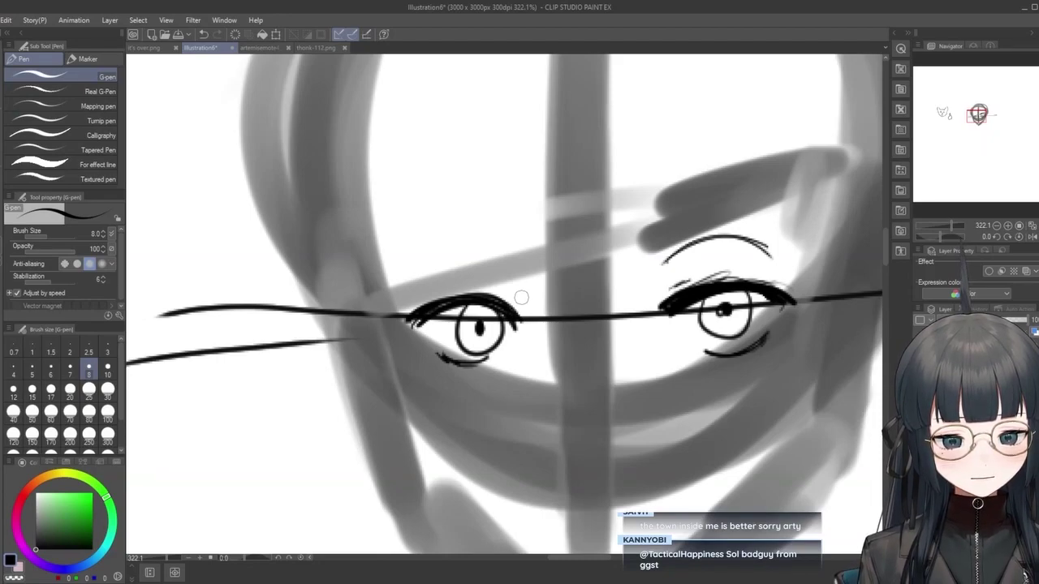
Try a curved eyelid crease above the second eye, undoing the strokes that miss.
mouse_move(481, 266)
mouse_down()
mouse_move(445, 257)
mouse_move(496, 250)
mouse_up()
key(ctrl+z)
mouse_move(414, 278)
mouse_down()
mouse_move(503, 261)
mouse_move(465, 256)
mouse_move(437, 266)
mouse_move(502, 262)
mouse_move(415, 281)
mouse_move(489, 258)
mouse_up()
key(ctrl+z)
key(ctrl+z)
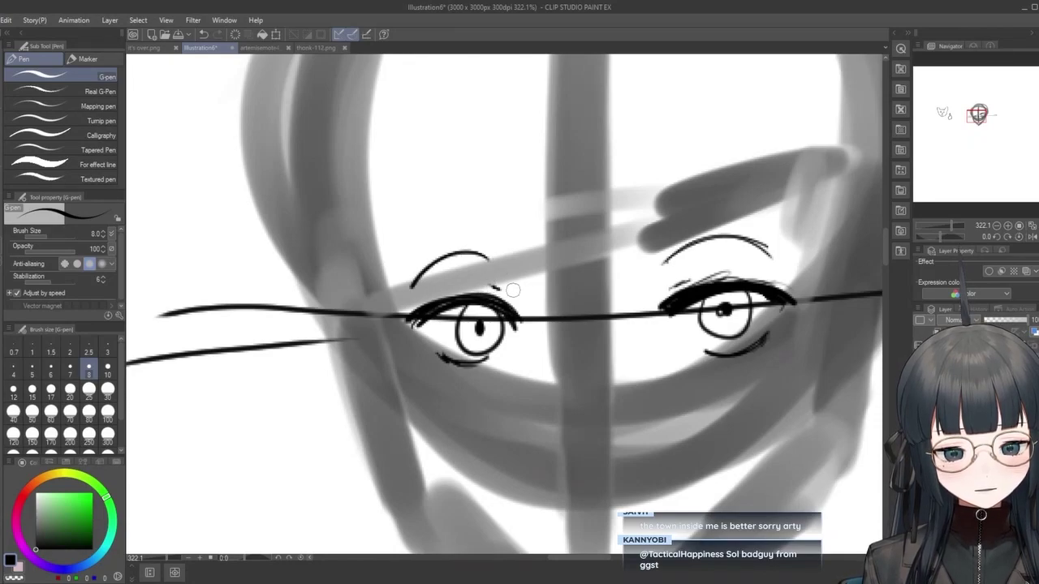
Remove the second eye and redraw it with an arched lash line, iris, pupil, lower lid line and doubled crease.
scroll(512, 290, down, 4)
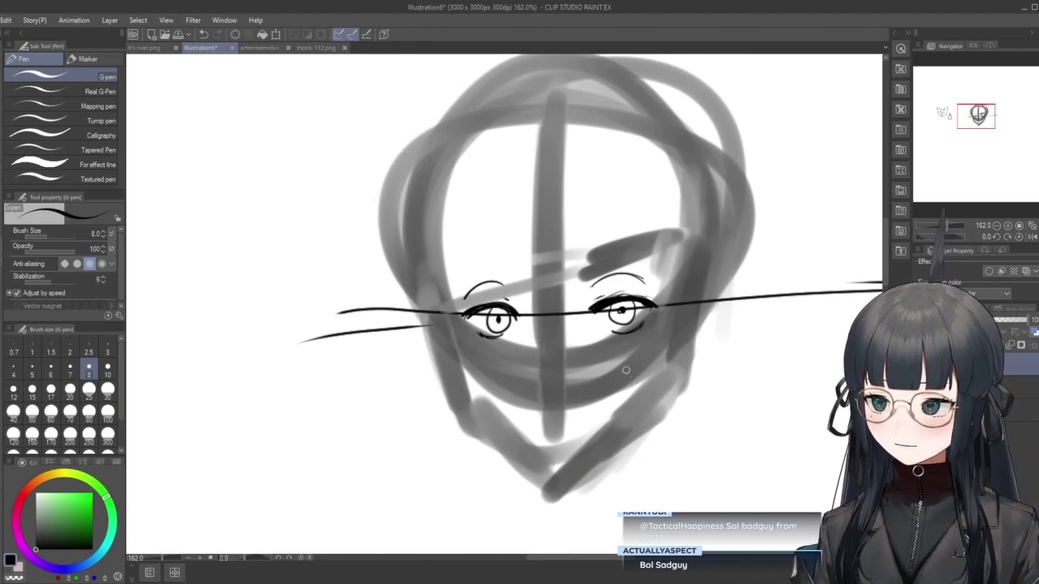
scroll(609, 357, up, 3)
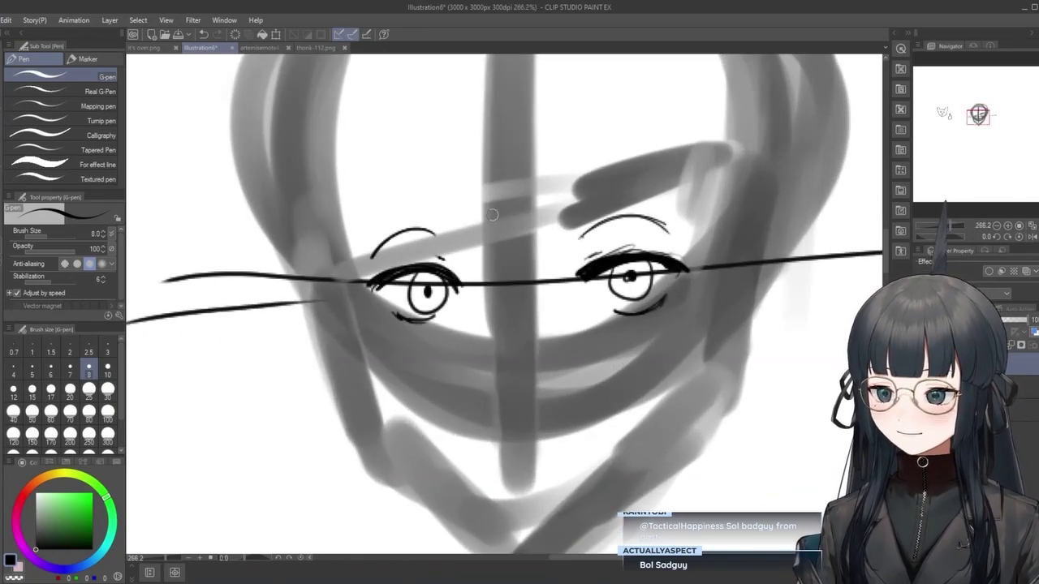
key(Delete)
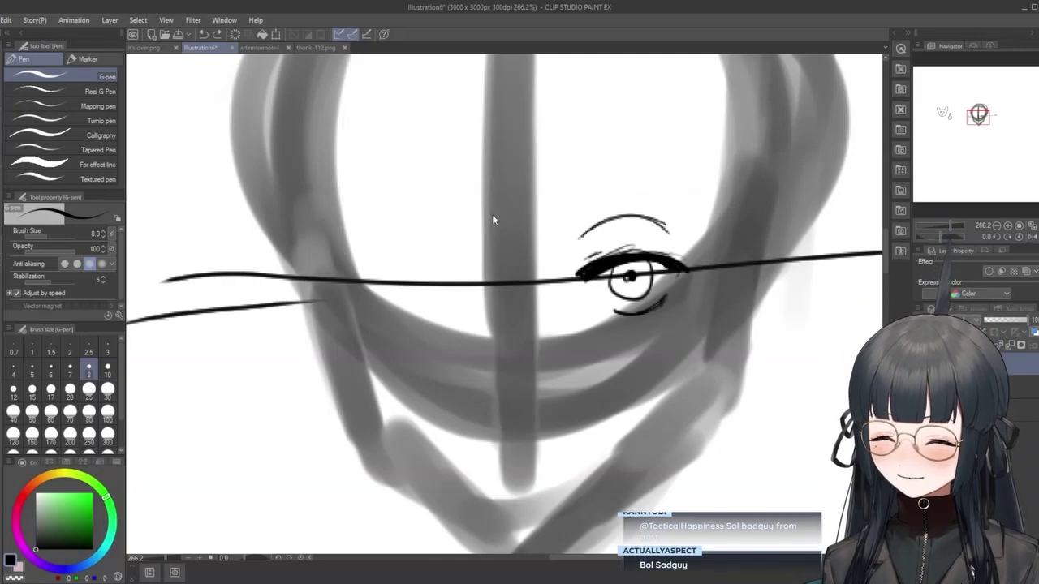
drag(370, 288, 458, 290)
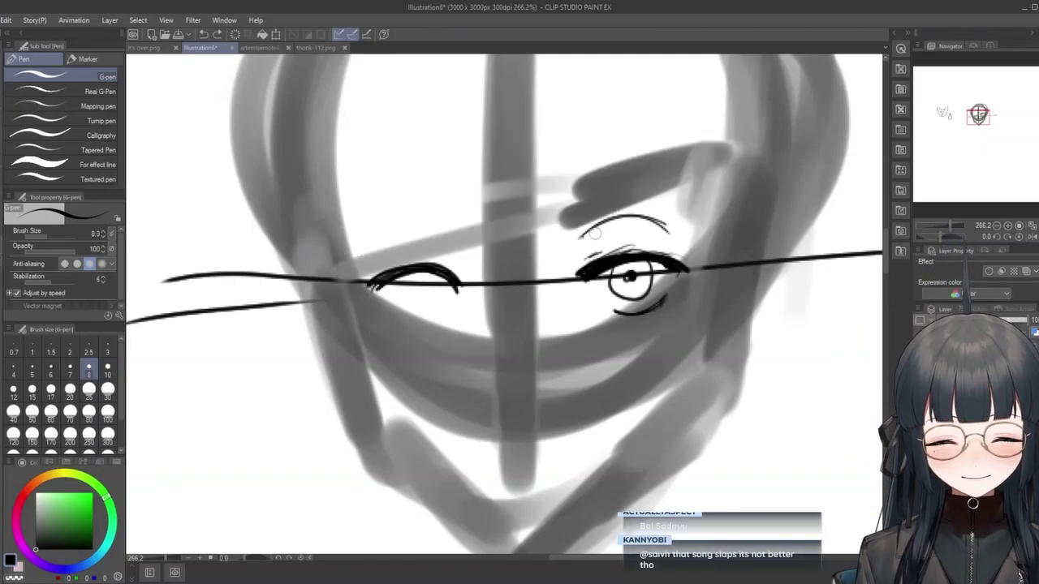
drag(394, 313, 435, 323)
mouse_move(417, 273)
mouse_down()
mouse_move(433, 313)
mouse_move(440, 273)
mouse_up()
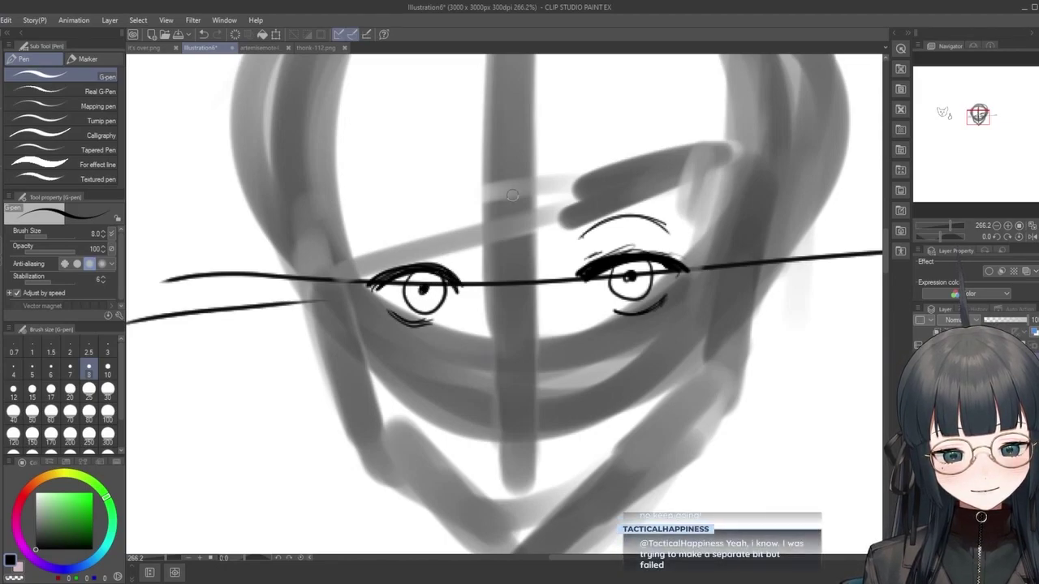
mouse_move(375, 241)
mouse_down()
mouse_move(429, 222)
mouse_move(453, 243)
mouse_up()
drag(383, 237, 441, 228)
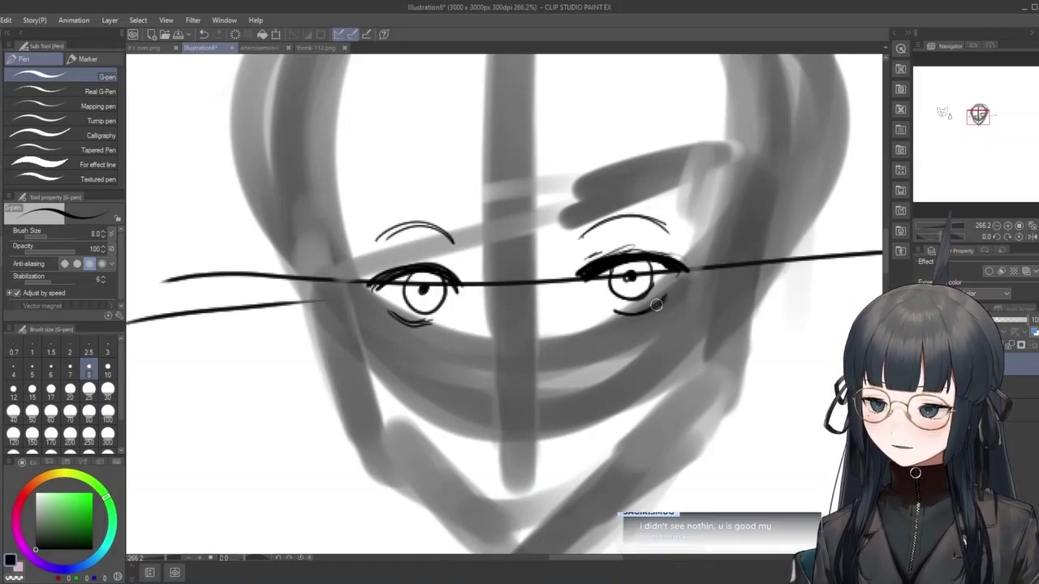
Scribble large loops and diagonal strokes across the face, and remove them.
drag(533, 320, 545, 329)
mouse_move(551, 285)
mouse_down()
mouse_move(464, 363)
mouse_move(454, 406)
mouse_move(665, 203)
mouse_move(341, 487)
mouse_move(558, 294)
mouse_move(244, 487)
mouse_move(416, 275)
mouse_move(716, 338)
mouse_move(406, 276)
mouse_move(568, 190)
mouse_move(454, 235)
mouse_move(745, 205)
mouse_up()
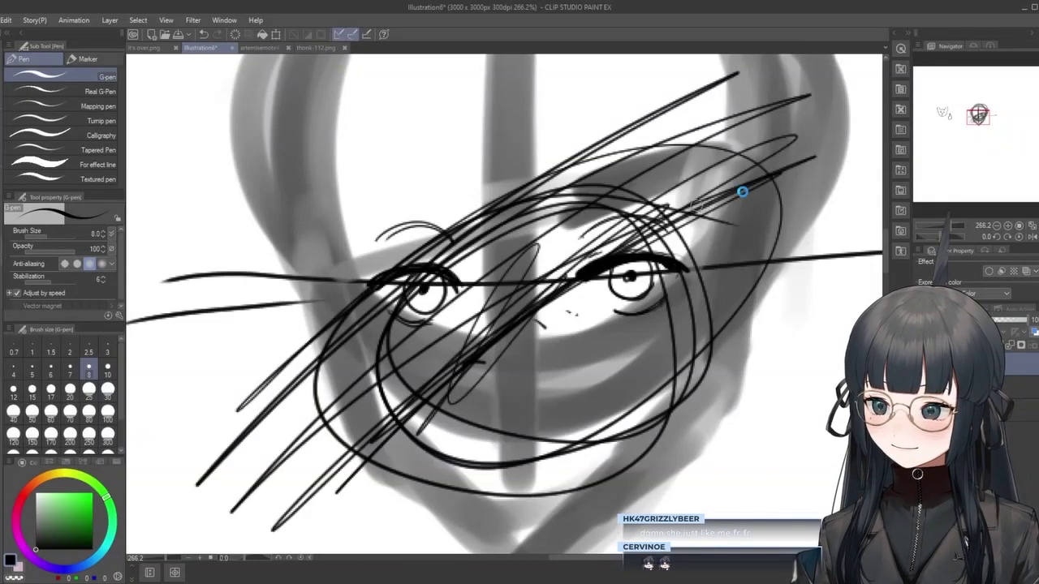
key(Delete)
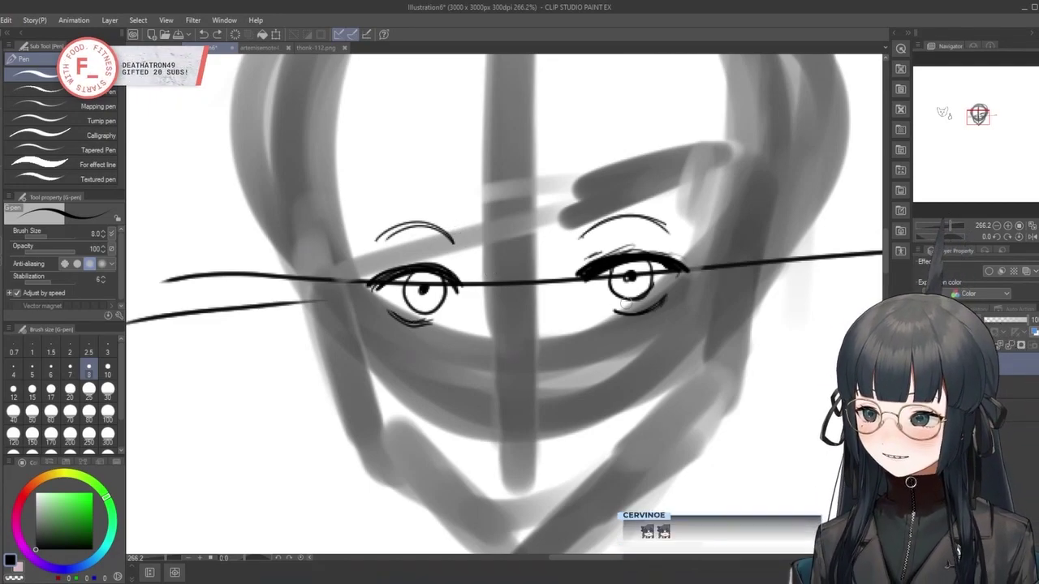
Undo the eyes, brow strokes, doodles, jaw and centre line back to the rough head circle.
key(ctrl+z)
key(ctrl+z)
key(ctrl+z)
key(ctrl+z)
key(ctrl+z)
key(ctrl+z)
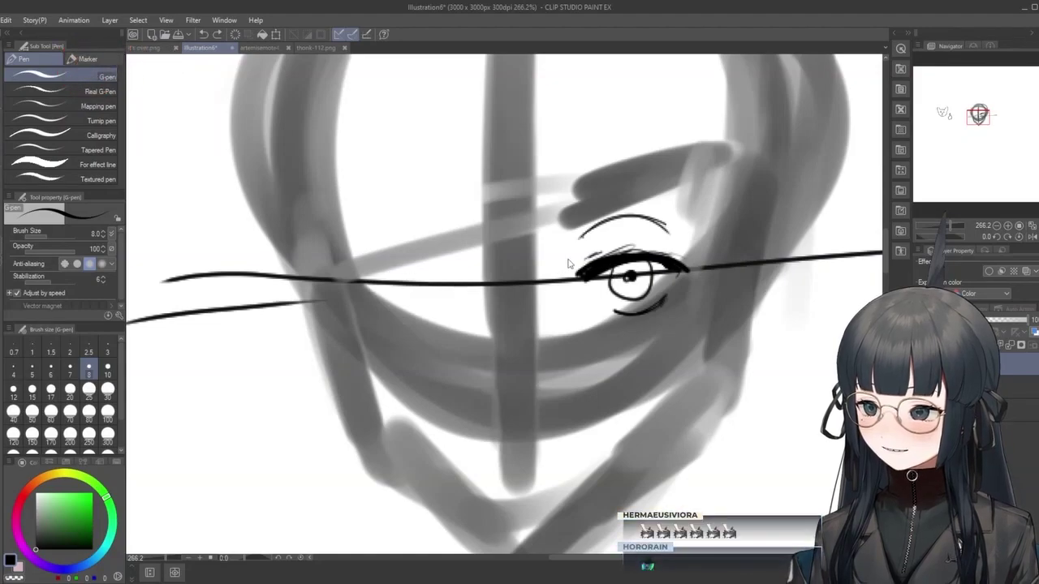
key(ctrl+z)
key(ctrl+z)
key(ctrl+z)
key(ctrl+z)
key(ctrl+z)
key(ctrl+z)
key(ctrl+z)
key(ctrl+z)
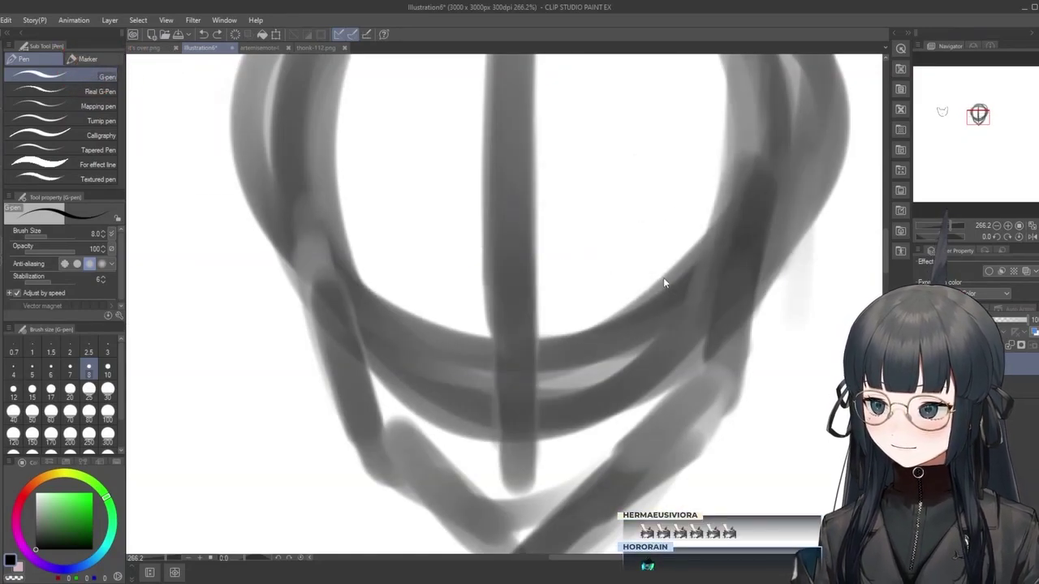
key(ctrl+z)
key(ctrl+z)
key(ctrl+z)
scroll(657, 288, down, 3)
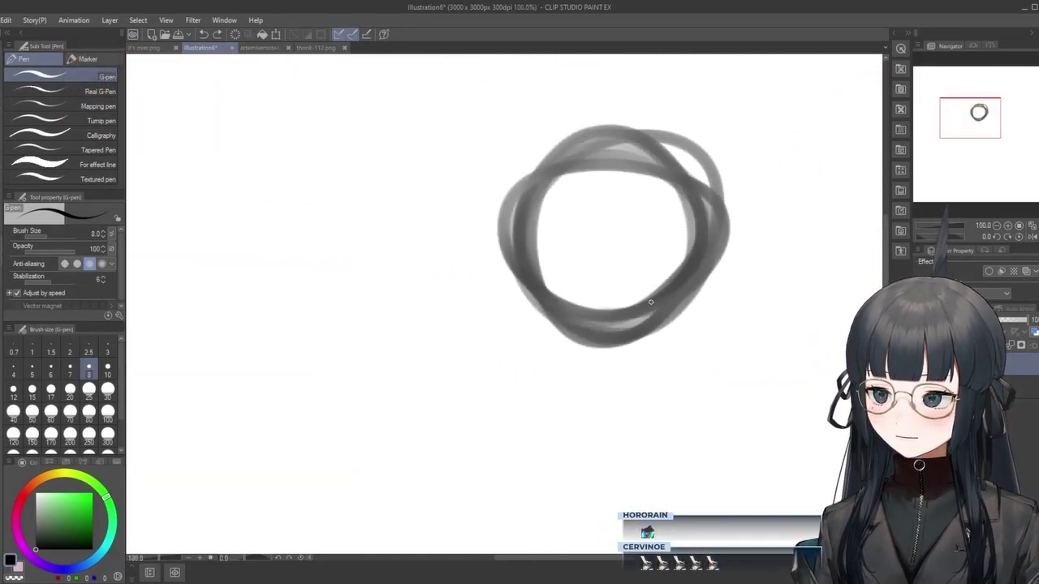
key(ctrl+z)
Redo the head's centre line and jaw strokes, the cat doodle and the hand beside it, leaving the facial features out.
key(ctrl+y)
key(ctrl+y)
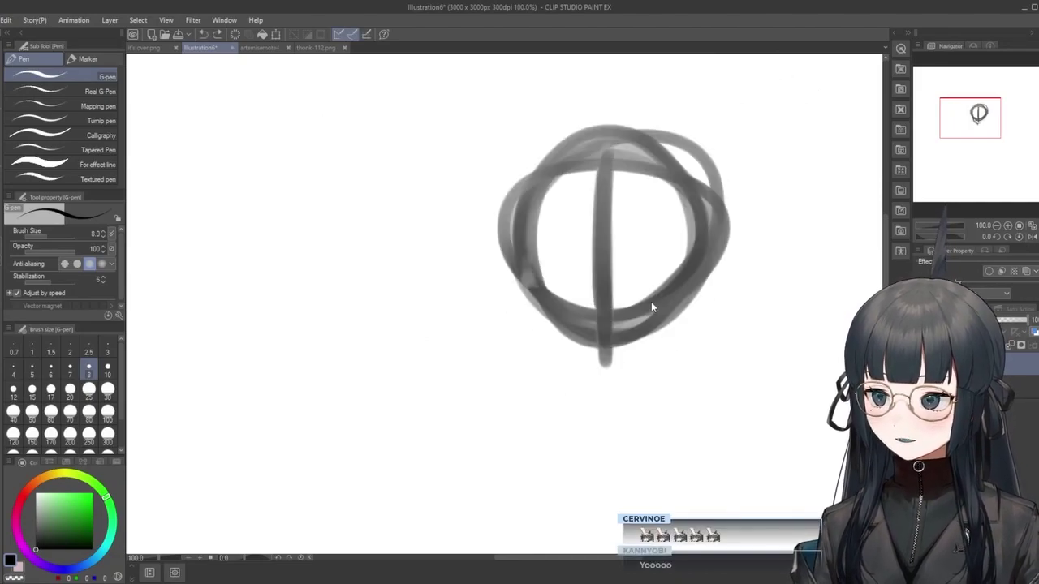
key(ctrl+y)
key(ctrl+y)
key(ctrl+y)
key(ctrl+y)
key(ctrl+y)
key(ctrl+y)
key(ctrl+y)
key(ctrl+y)
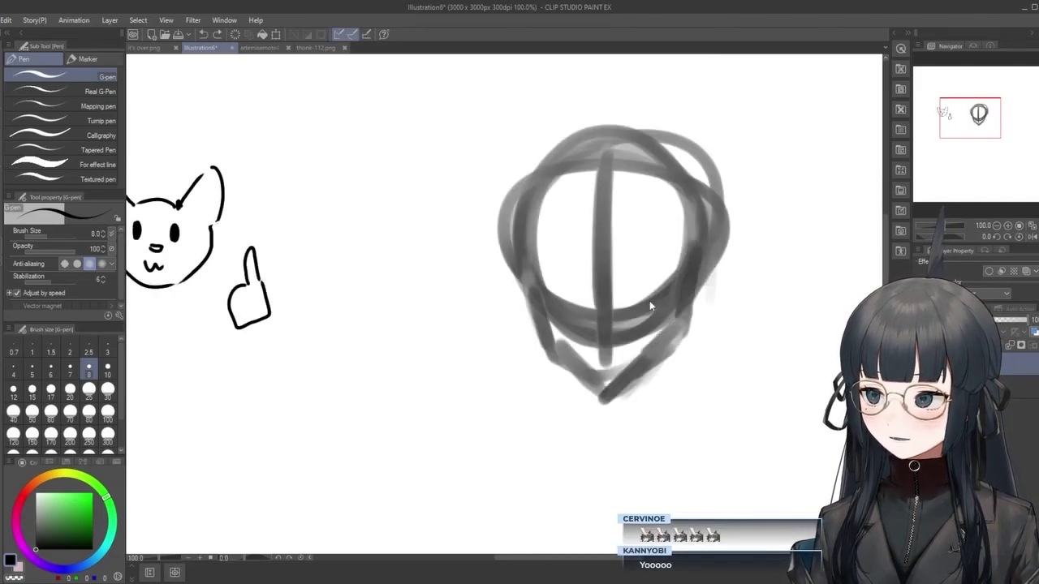
key(ctrl+y)
key(ctrl+y)
key(ctrl+z)
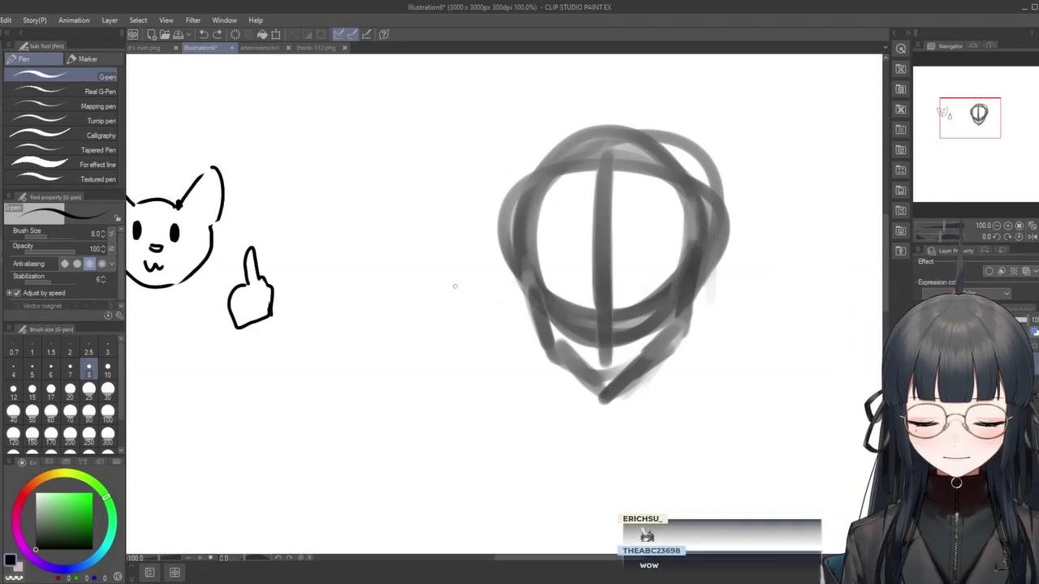
scroll(449, 282, down, 2)
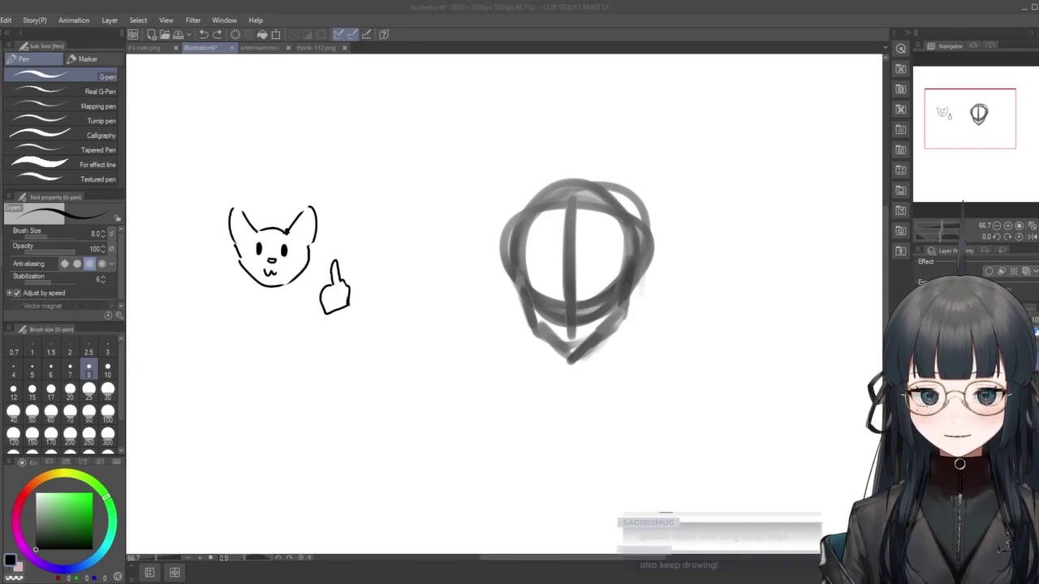
Create a new blank illustration of 3000 x 3000 px at 300 dpi.
key(ctrl+n)
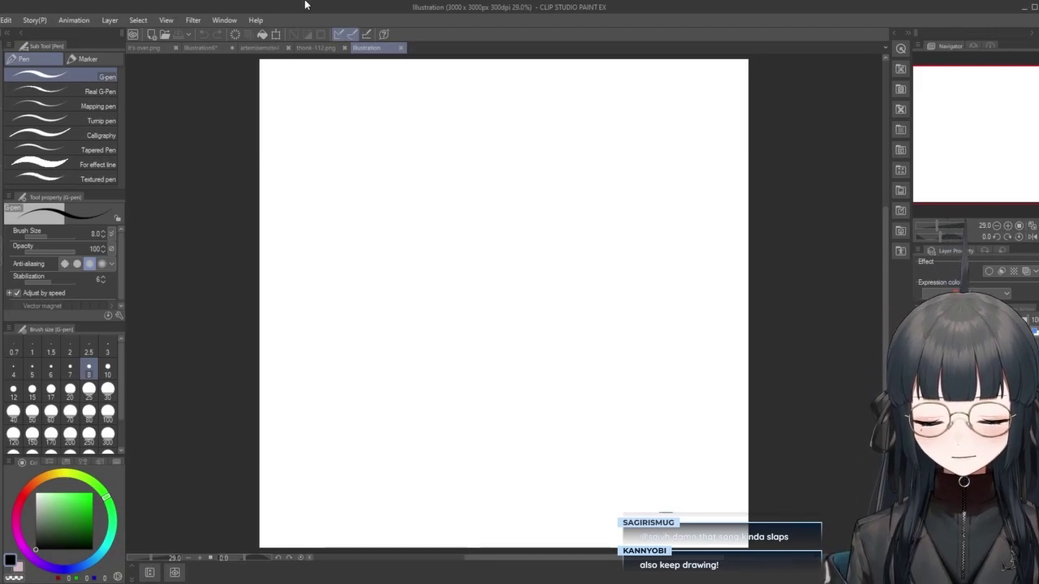
scroll(454, 169, up, 2)
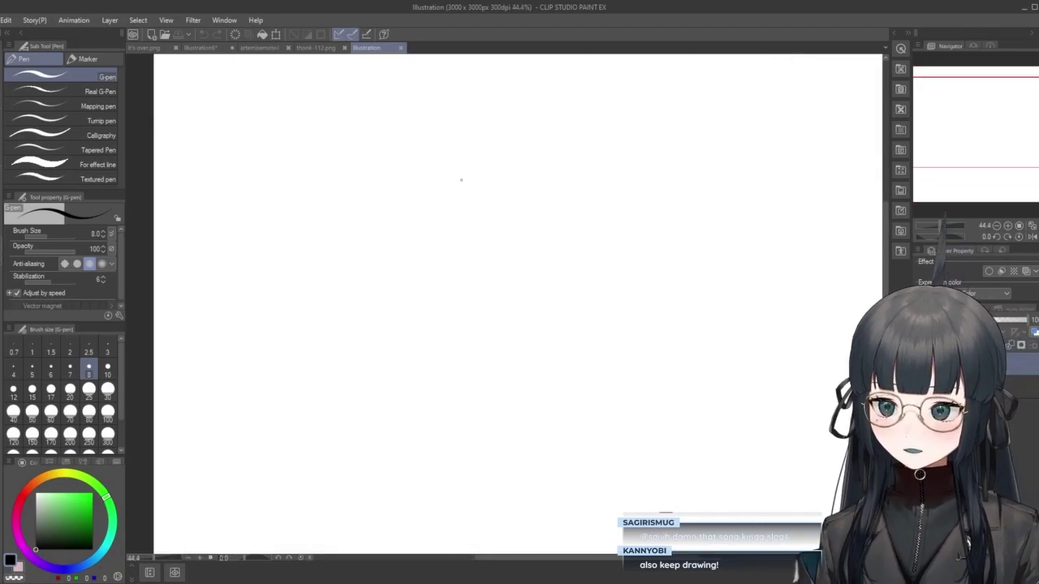
scroll(454, 178, up, 1)
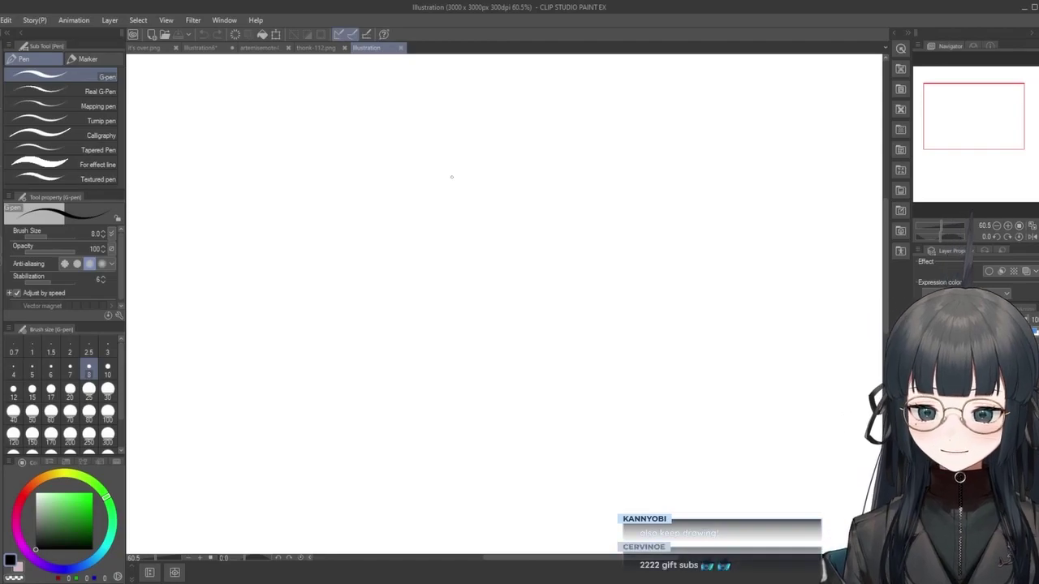
Try arched upper lash strokes on the blank canvas and undo them.
drag(503, 234, 581, 224)
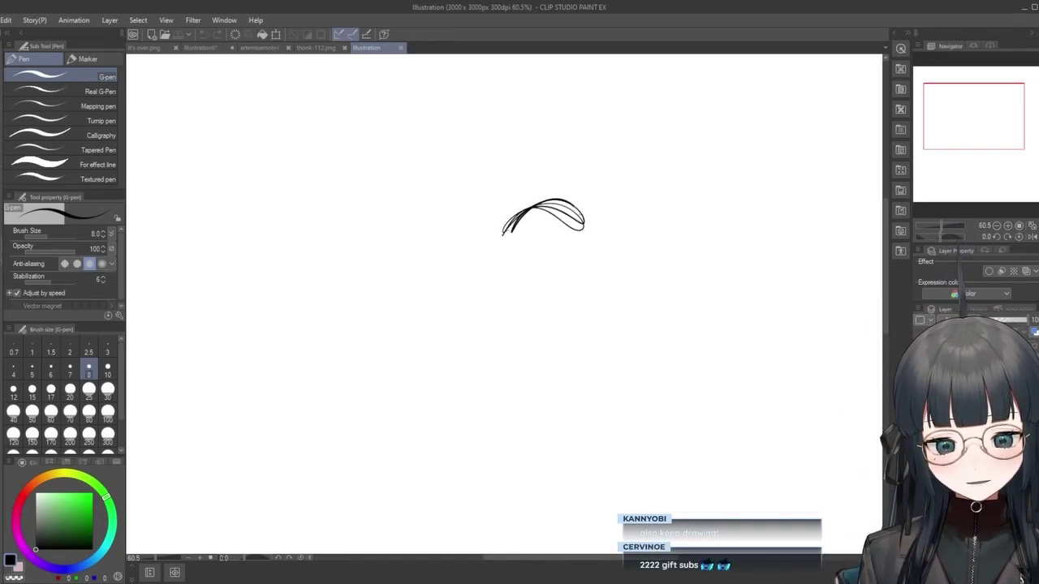
key(ctrl+z)
key(ctrl+z)
key(ctrl+z)
scroll(534, 222, up, 1)
mouse_move(533, 243)
mouse_down()
mouse_move(588, 236)
mouse_move(533, 249)
mouse_move(584, 240)
mouse_move(536, 237)
mouse_move(584, 237)
mouse_move(535, 240)
mouse_up()
alt+click(587, 241)
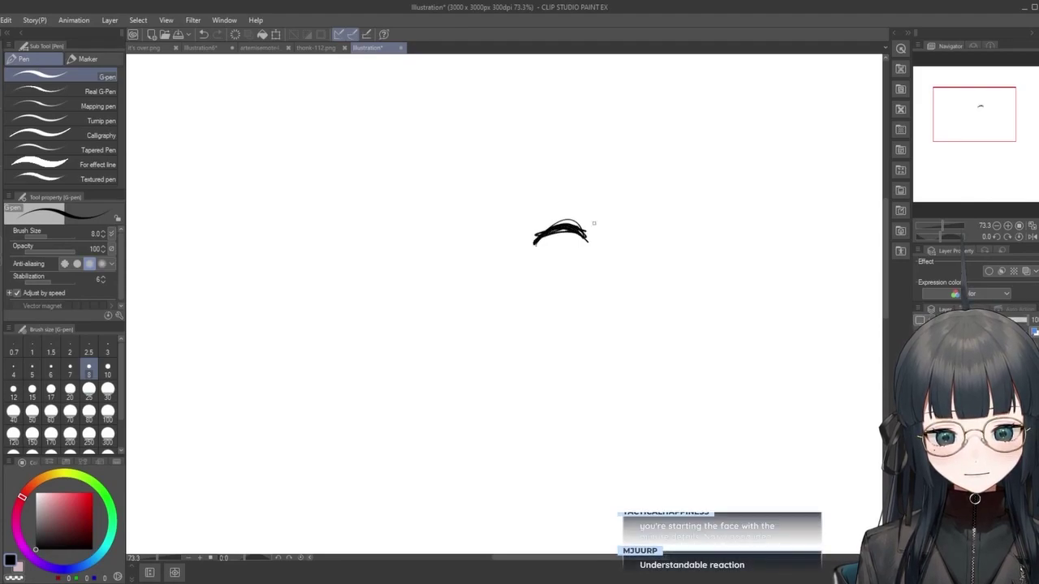
key(ctrl+z)
key(ctrl+z)
key(ctrl+z)
key(ctrl+z)
Draw two half-closed eyes with thick slanted lash lines, narrow pupils and lower lid lines, plus a curved brow line above the right eye.
mouse_move(647, 289)
mouse_down()
mouse_move(594, 292)
mouse_move(661, 282)
mouse_move(609, 293)
mouse_up()
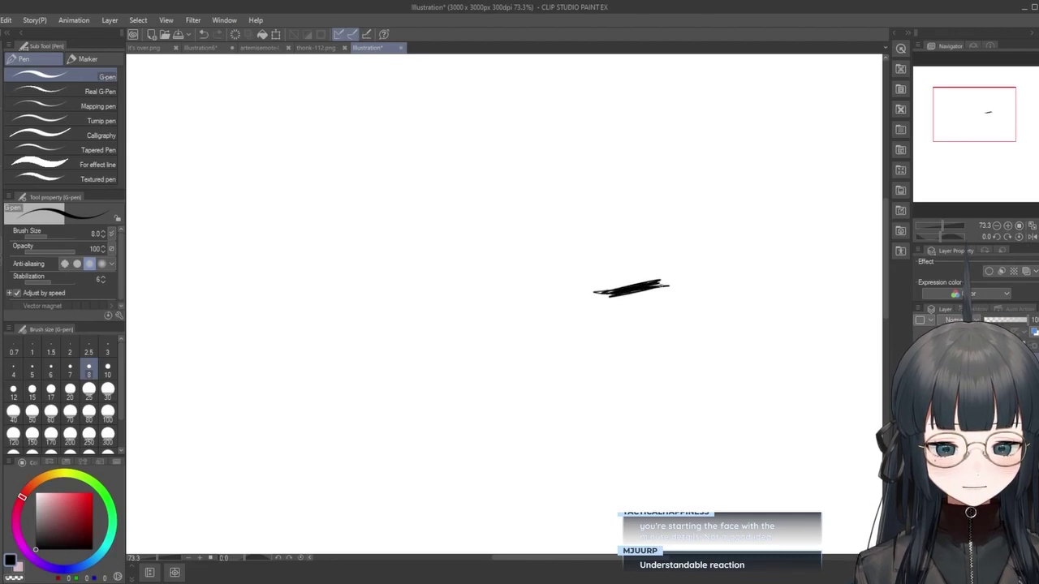
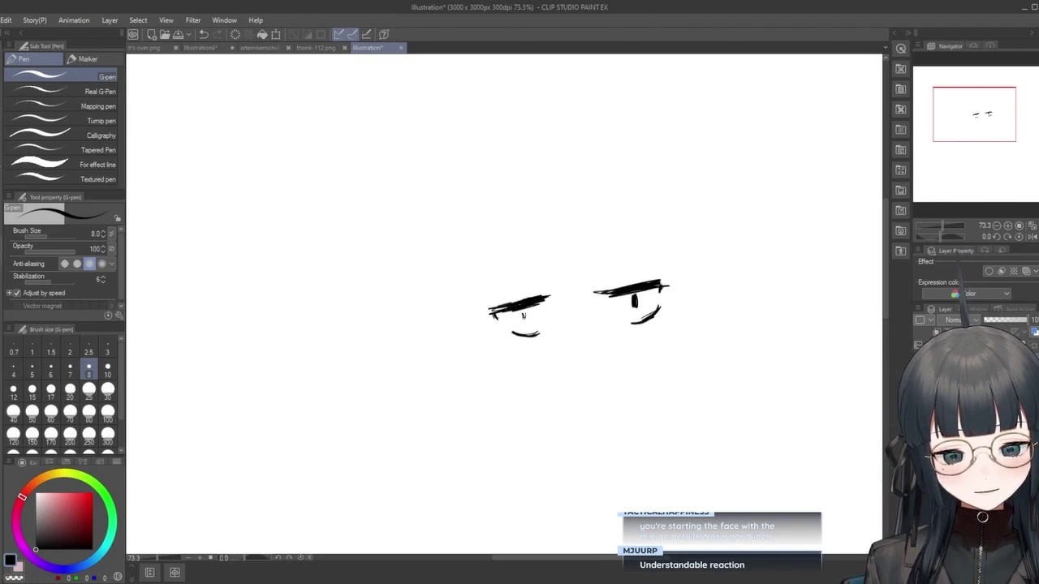
drag(522, 307, 525, 321)
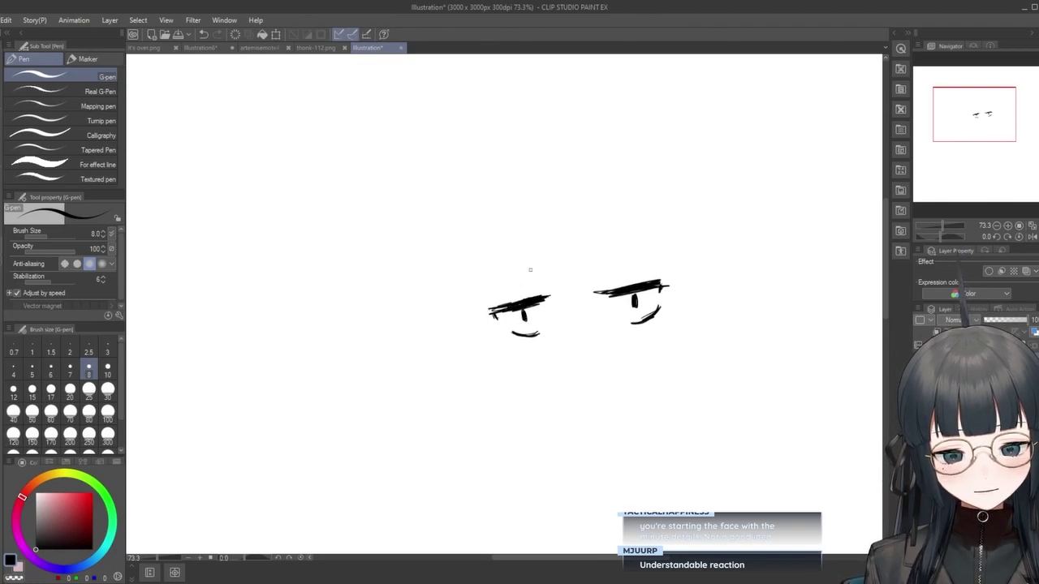
drag(604, 266, 669, 247)
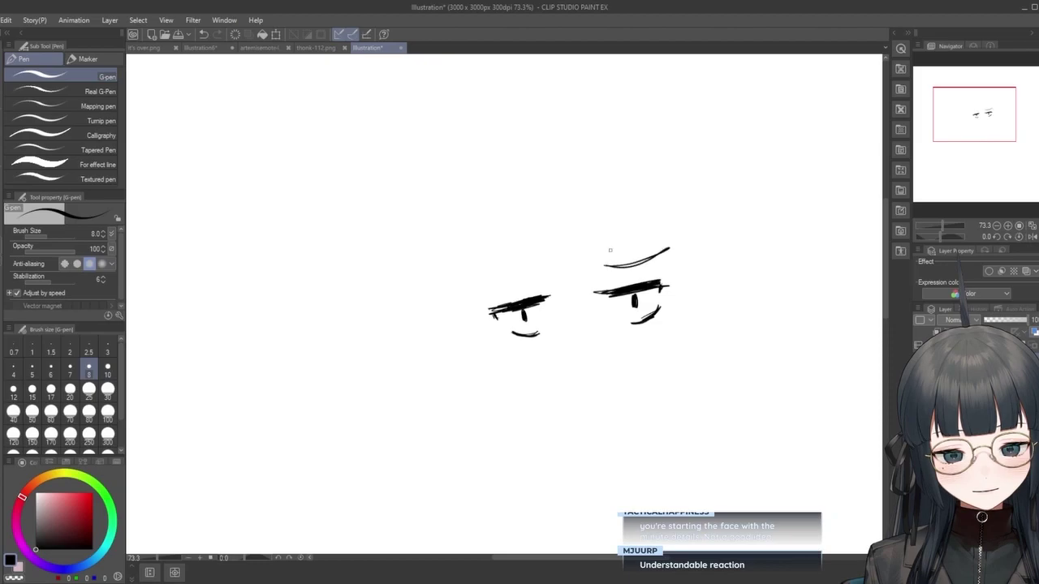
Try several curved brow lines above the left eye and undo each one.
drag(537, 261, 480, 292)
key(ctrl+z)
key(ctrl+z)
key(ctrl+z)
key(ctrl+z)
drag(529, 267, 479, 290)
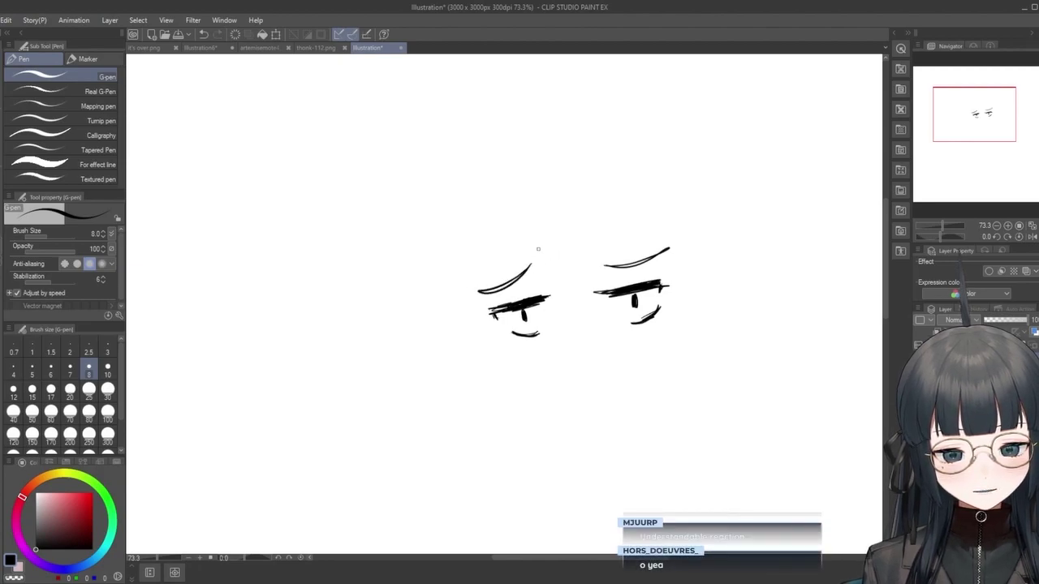
key(ctrl+z)
drag(532, 275, 480, 297)
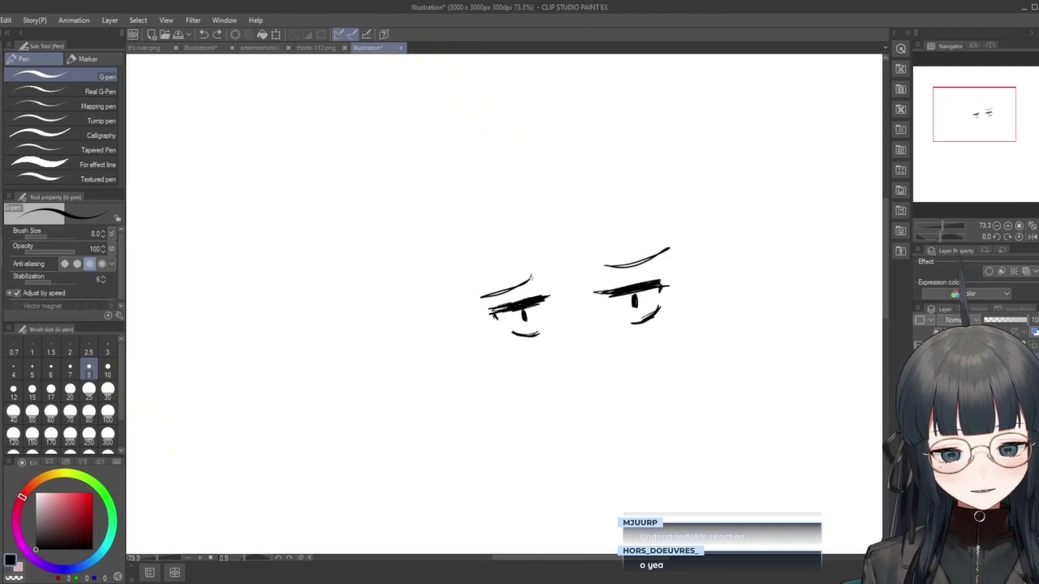
key(ctrl+z)
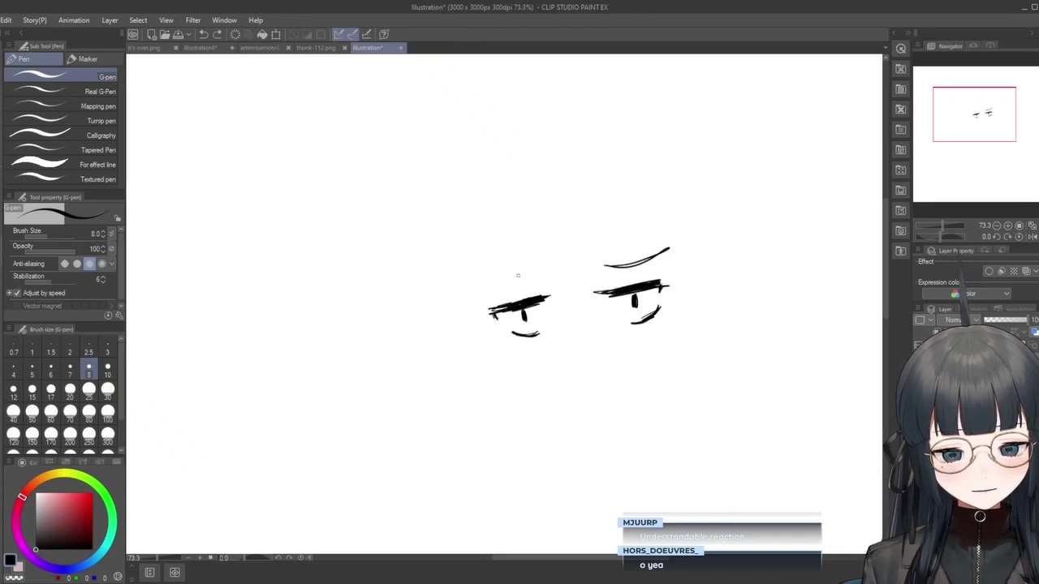
Draw a curved brow line above the left eye, lasso it and move it slightly down towards the lash line.
drag(535, 269, 477, 289)
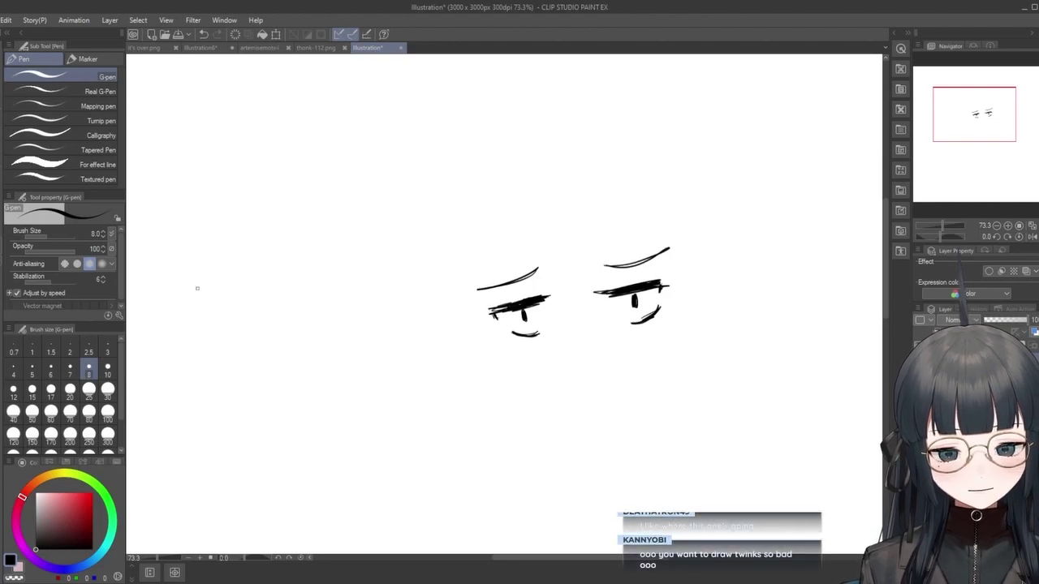
key(m)
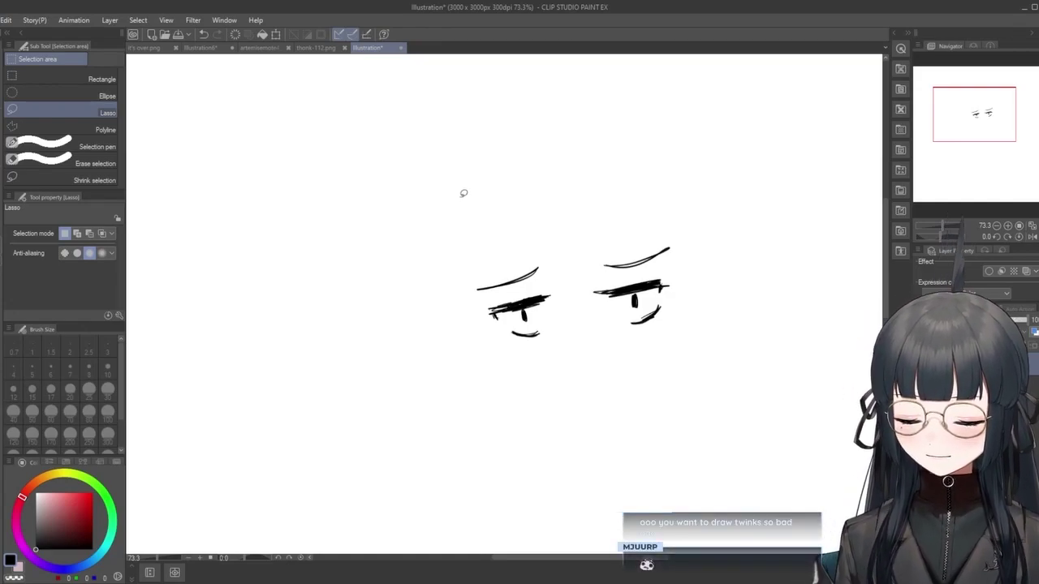
mouse_move(521, 257)
mouse_down()
mouse_move(468, 295)
mouse_move(538, 283)
mouse_move(559, 261)
mouse_up()
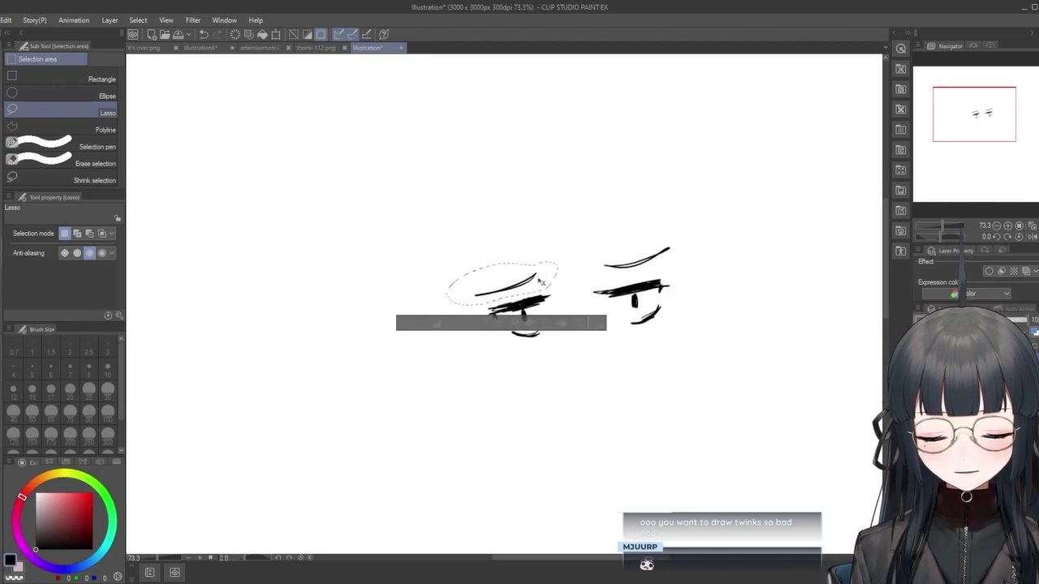
key(ctrl+d)
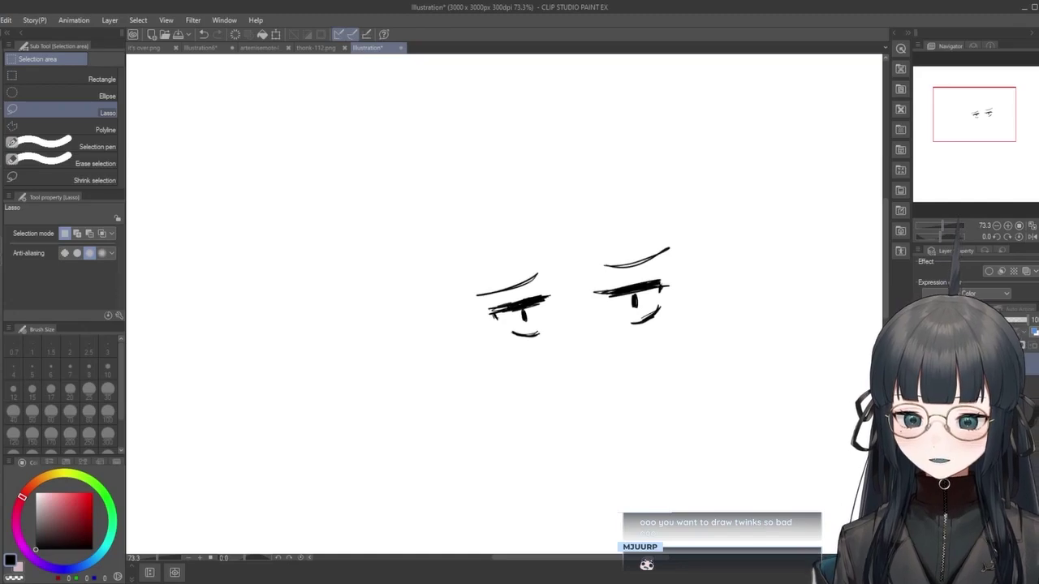
Try light curved strokes with the G-pen beneath the lower lids of both eyes and undo them.
key(p)
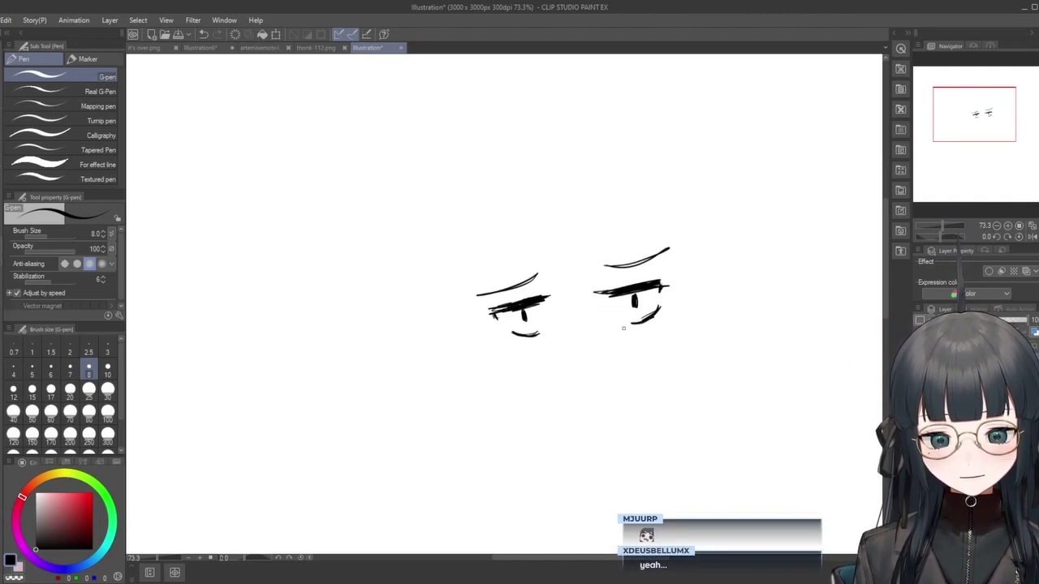
key(ctrl+z)
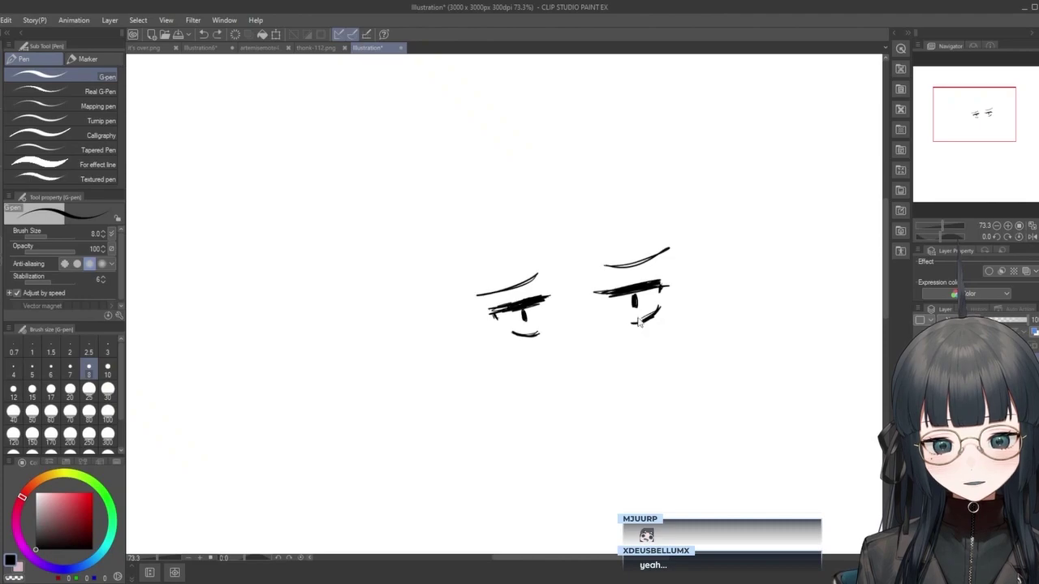
drag(664, 319, 617, 326)
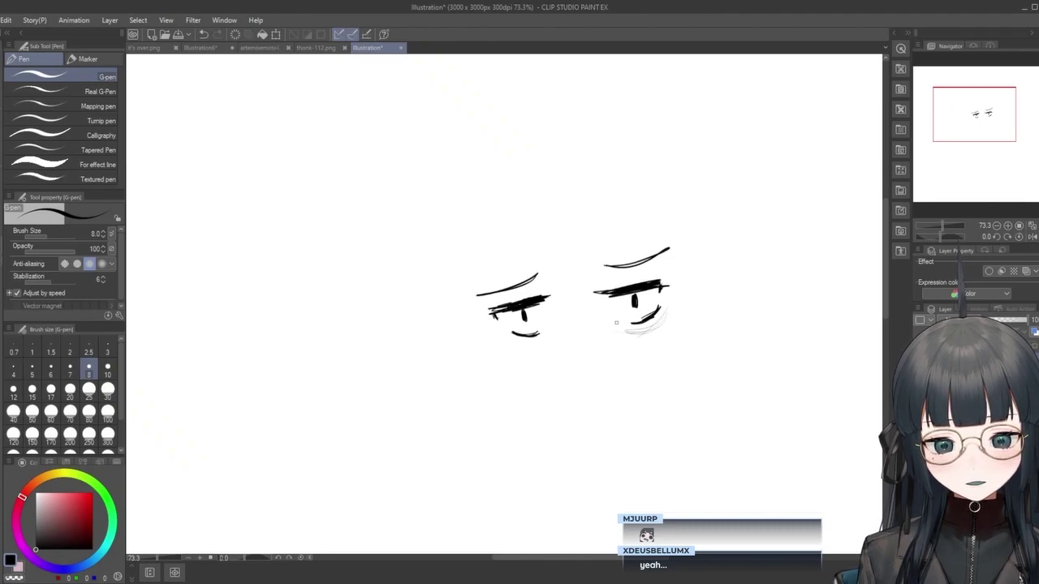
key(ctrl+z)
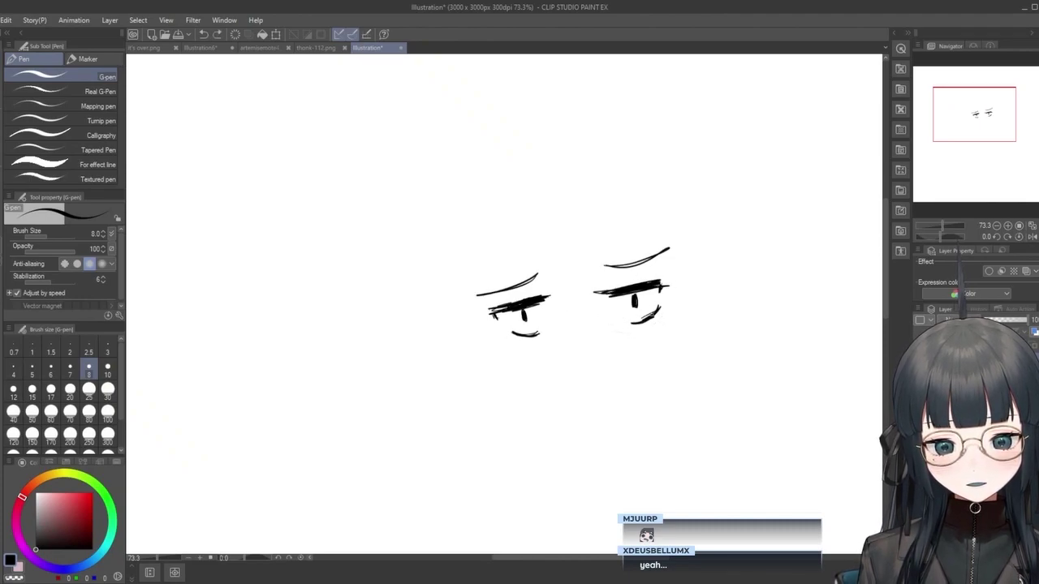
drag(627, 329, 660, 312)
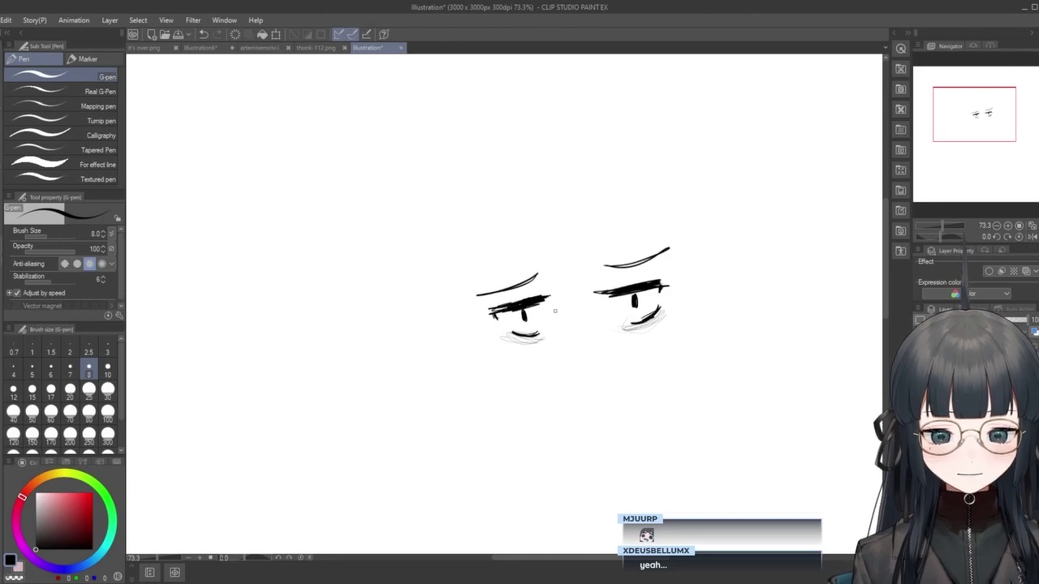
key(ctrl+z)
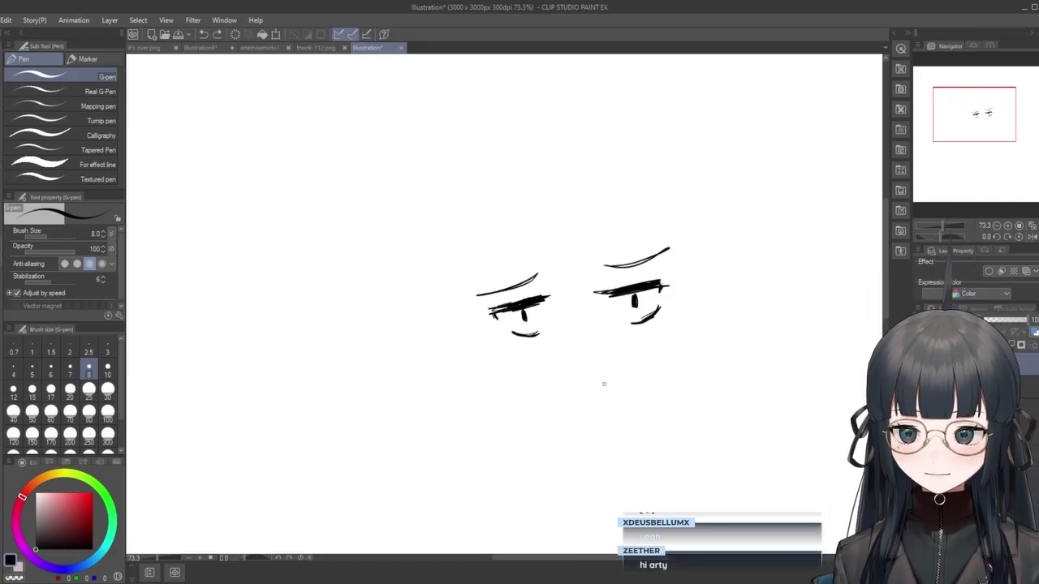
Draw rounded iris outlines around the narrow pupils of both eyes, undoing and redrawing unsuitable strokes.
scroll(604, 384, up, 1)
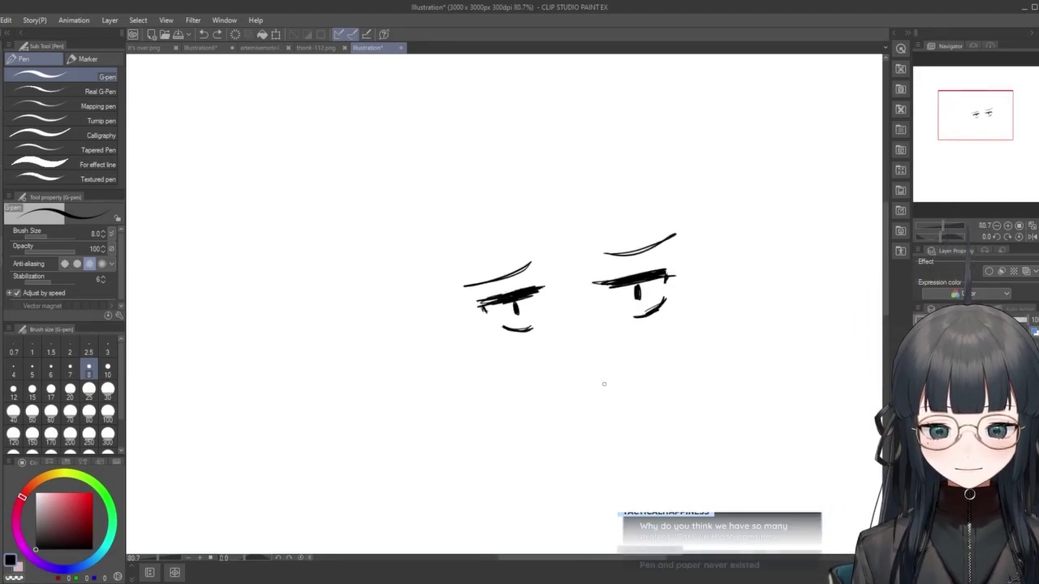
scroll(604, 383, down, 1)
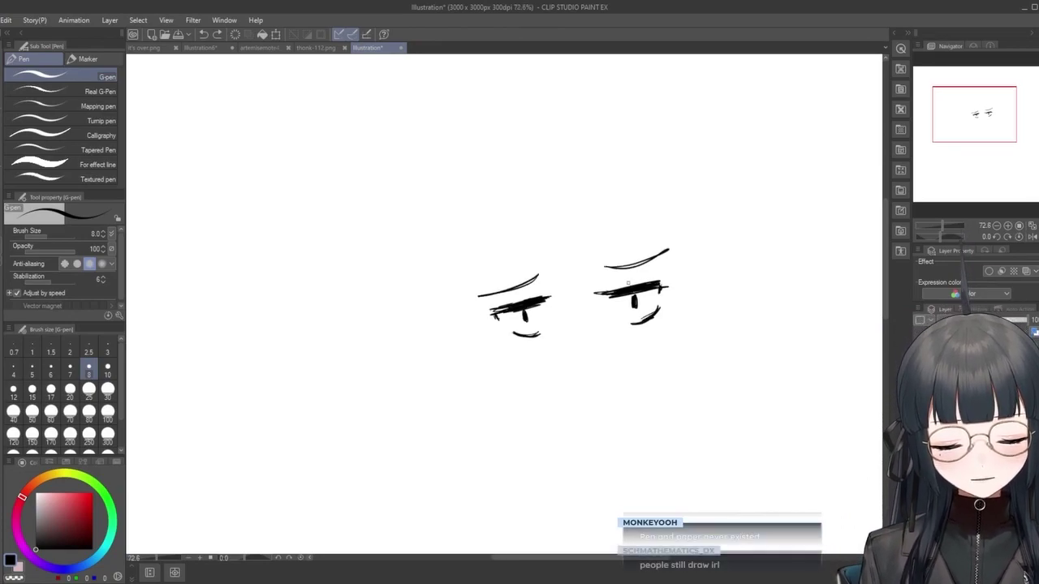
mouse_move(615, 305)
mouse_down()
mouse_move(648, 294)
mouse_move(649, 282)
mouse_move(645, 306)
mouse_move(647, 292)
mouse_move(625, 312)
mouse_move(645, 310)
mouse_move(628, 315)
mouse_up()
key(ctrl+z)
key(ctrl+z)
key(ctrl+z)
key(ctrl+z)
key(ctrl+z)
key(ctrl+z)
key(ctrl+z)
key(ctrl+z)
key(ctrl+z)
key(ctrl+z)
key(ctrl+z)
mouse_move(627, 292)
mouse_down()
mouse_move(645, 313)
mouse_move(631, 314)
mouse_up()
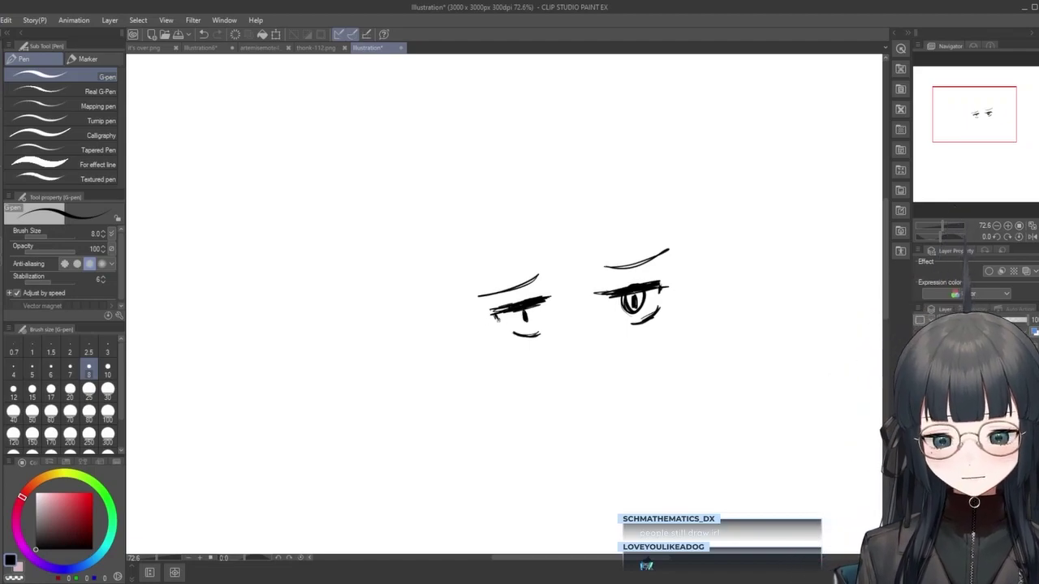
mouse_move(529, 312)
mouse_down()
mouse_move(516, 330)
mouse_move(527, 325)
mouse_move(528, 300)
mouse_move(519, 328)
mouse_up()
key(ctrl+z)
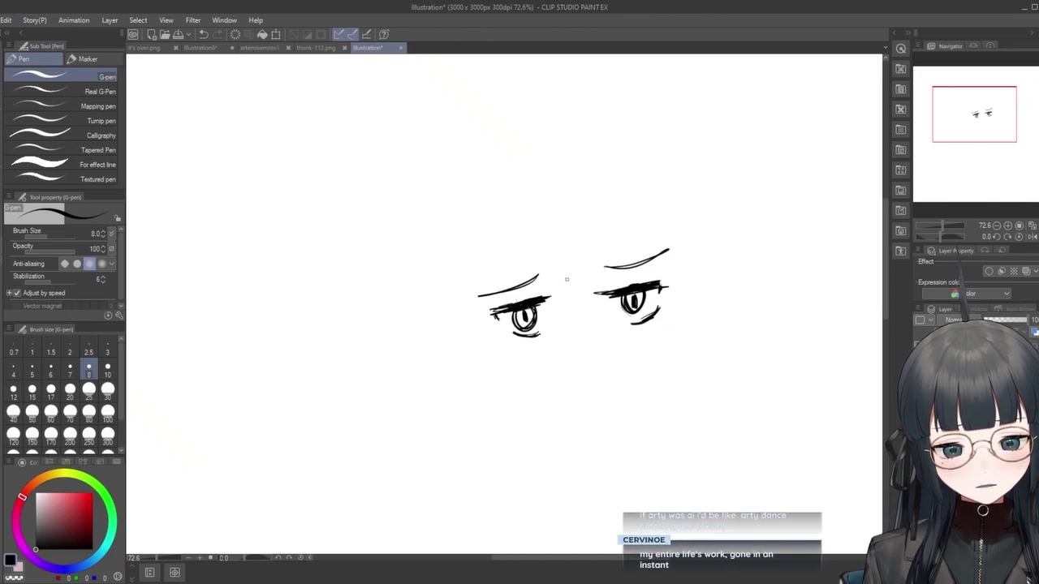
Try curved bang strands falling from the forehead to the left eye's inner corner and undo each one.
scroll(566, 280, down, 2)
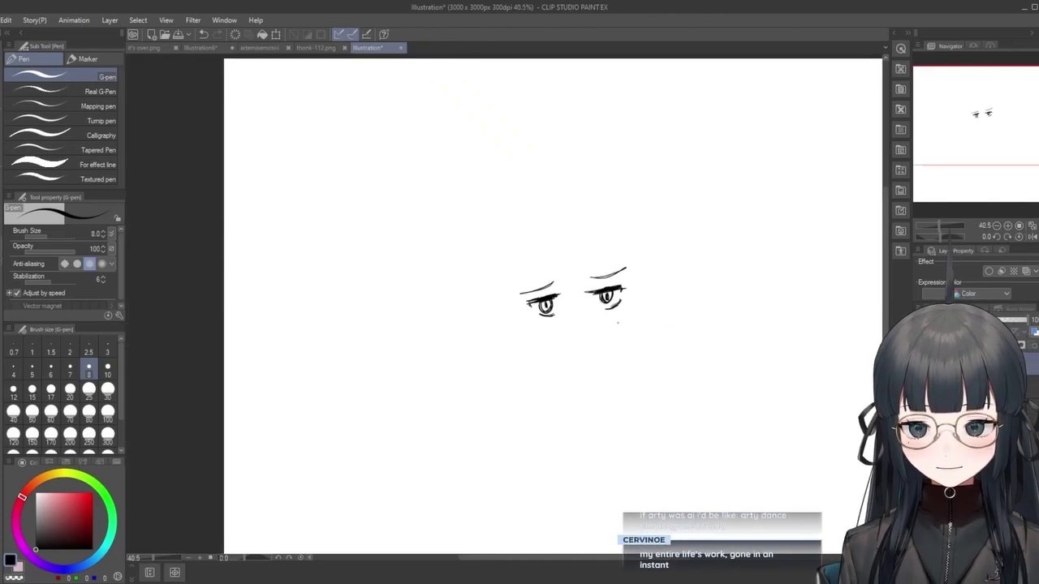
scroll(618, 322, up, 3)
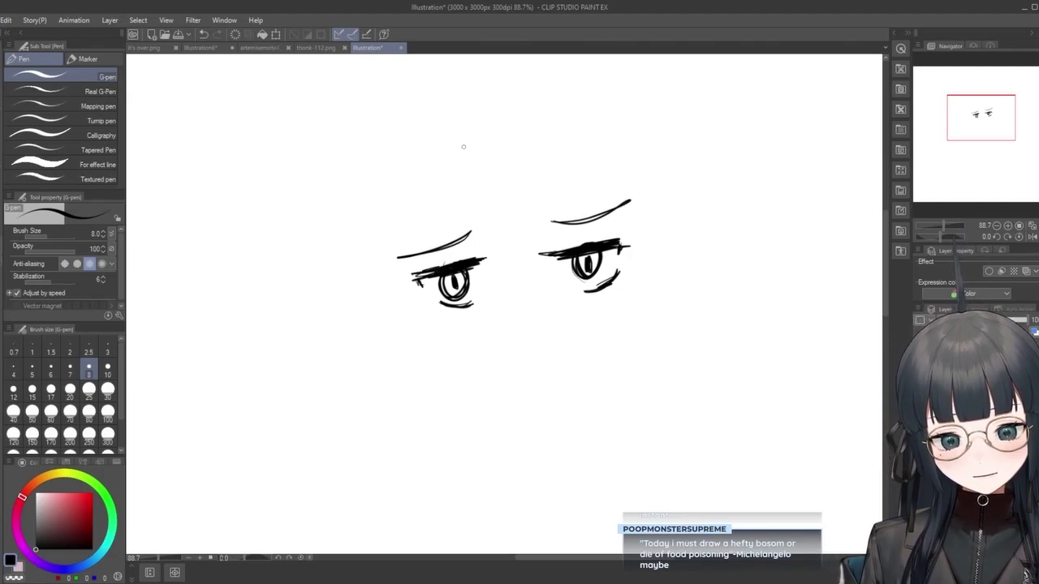
mouse_move(457, 156)
mouse_down()
mouse_move(462, 200)
mouse_move(491, 256)
mouse_up()
key(ctrl+z)
drag(459, 142, 479, 217)
key(ctrl+z)
drag(457, 145, 491, 253)
key(ctrl+z)
Draw a curved pointed bang strand from the forehead down to the left eye's inner corner, with a short second line at its tip.
drag(456, 151, 487, 235)
drag(457, 155, 486, 241)
drag(456, 151, 490, 254)
drag(487, 214, 490, 257)
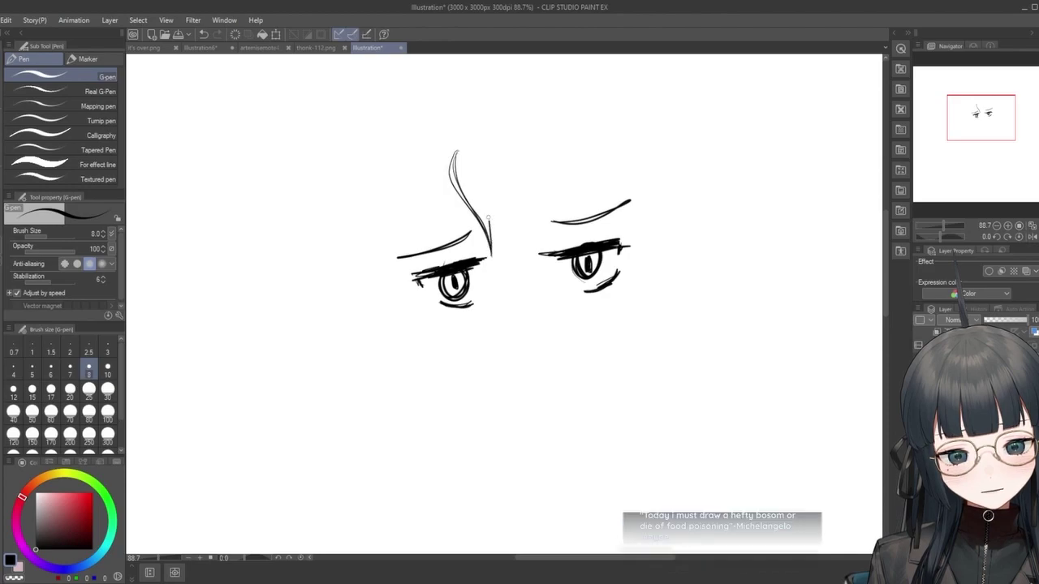
Draw a wide central hair lock curving to a point between the eyes, plus thin strands falling over the left brow.
drag(482, 198, 523, 249)
key(ctrl+z)
key(ctrl+z)
mouse_move(480, 198)
mouse_down()
mouse_move(509, 271)
mouse_move(521, 183)
mouse_move(481, 148)
mouse_move(498, 160)
mouse_up()
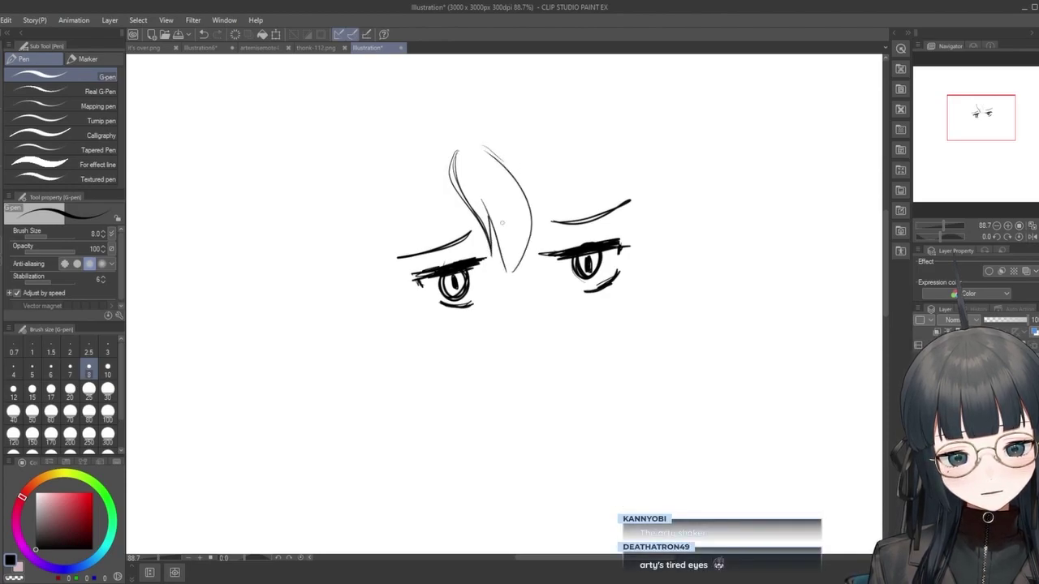
drag(484, 208, 508, 276)
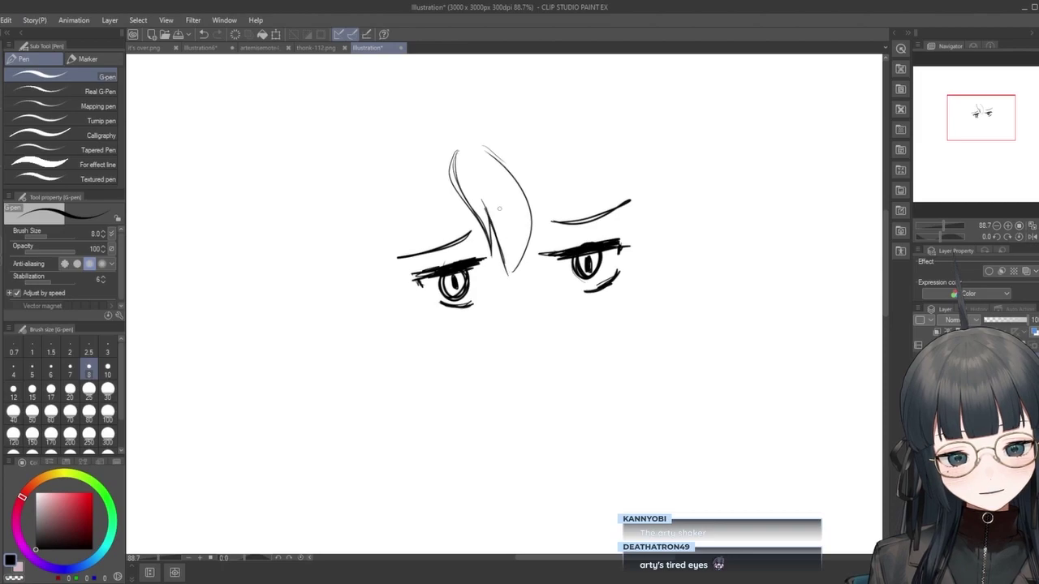
drag(447, 174, 465, 253)
mouse_move(454, 155)
mouse_down()
mouse_move(433, 237)
mouse_move(430, 193)
mouse_move(476, 241)
mouse_up()
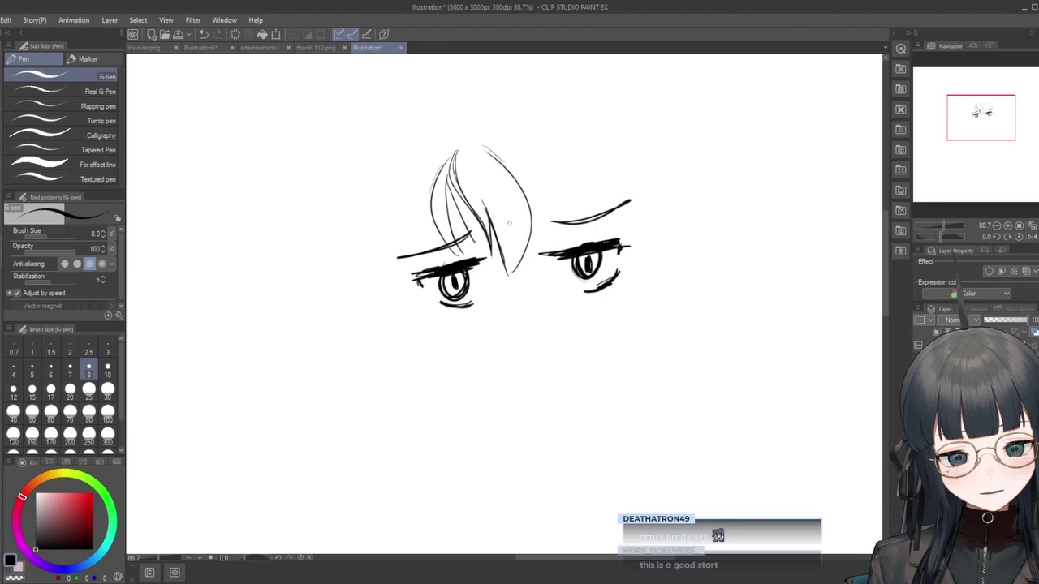
Draw thin pointed bang strands falling over the inner half of the right eye and brow.
mouse_move(519, 159)
mouse_down()
mouse_move(554, 253)
mouse_move(567, 259)
mouse_up()
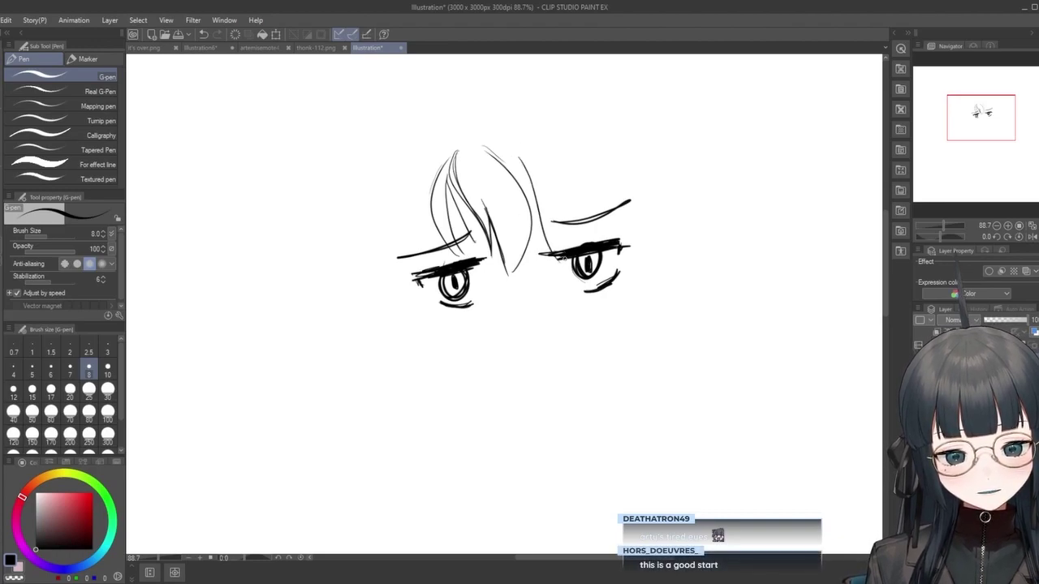
drag(524, 199, 561, 259)
key(ctrl+z)
drag(532, 217, 558, 258)
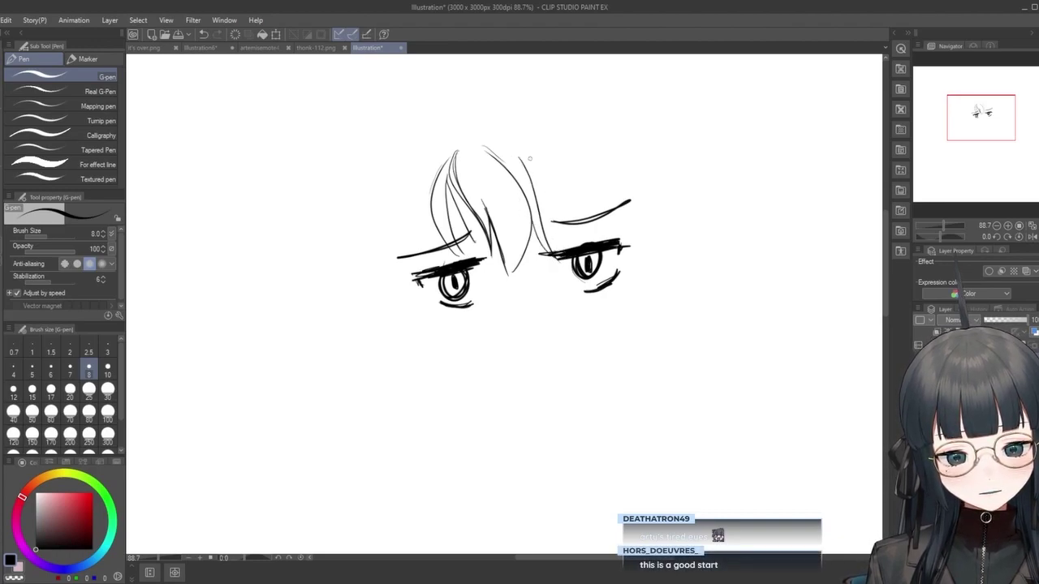
drag(546, 174, 576, 249)
drag(540, 155, 584, 235)
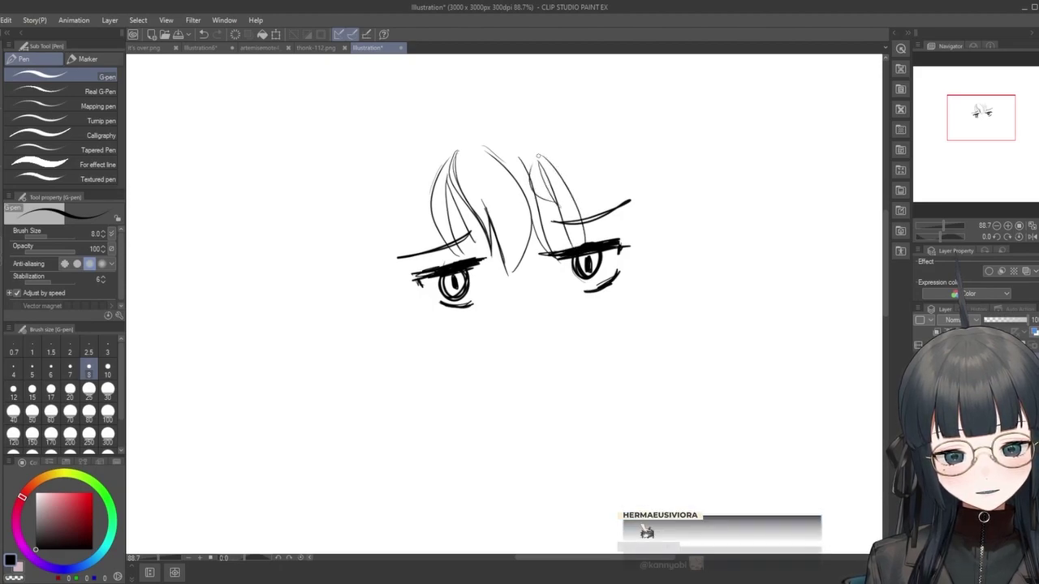
drag(534, 163, 555, 220)
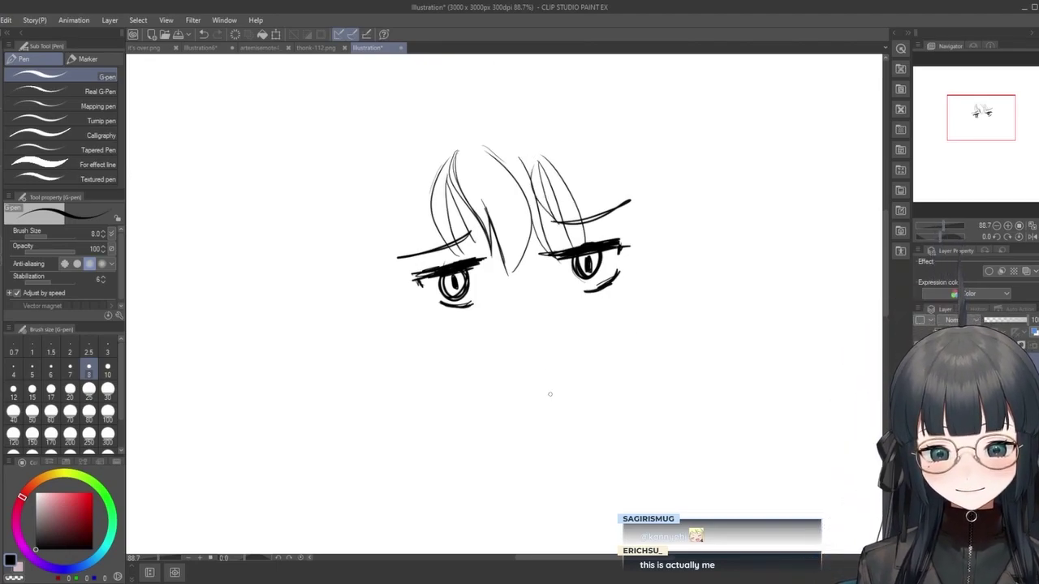
Draw a small wavy mouth ending in a pointed teardrop-shaped opening below the eyes.
mouse_move(521, 363)
mouse_down()
mouse_move(553, 355)
mouse_move(524, 365)
mouse_up()
key(ctrl+z)
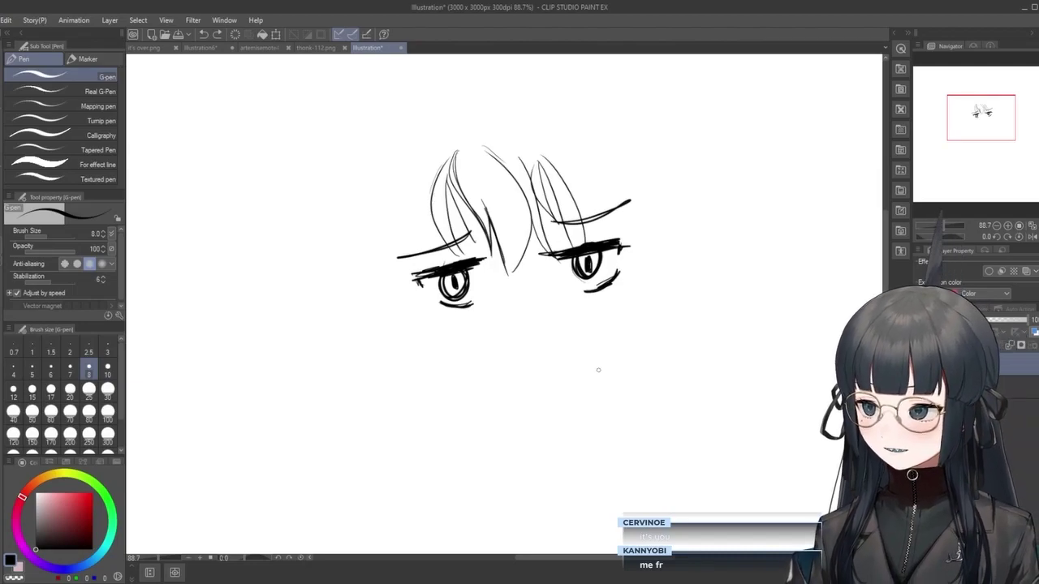
mouse_move(538, 358)
mouse_down()
mouse_move(582, 339)
mouse_move(575, 359)
mouse_up()
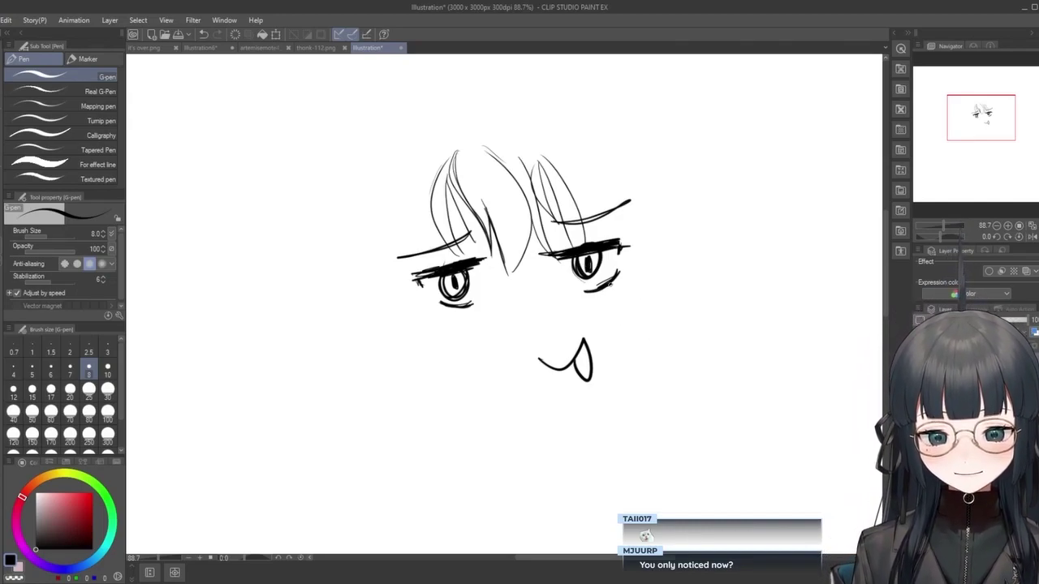
Try finger outlines running down from the right eye's outer lower corner and undo them.
mouse_move(608, 271)
mouse_down()
mouse_move(623, 286)
mouse_move(613, 295)
mouse_move(625, 271)
mouse_move(631, 291)
mouse_move(636, 355)
mouse_up()
key(ctrl+z)
key(ctrl+z)
key(ctrl+z)
key(ctrl+z)
key(ctrl+z)
mouse_move(613, 284)
mouse_down()
mouse_move(630, 316)
mouse_move(627, 382)
mouse_up()
key(ctrl+z)
Sketch a raised finger touching the right eye's outer lower corner, with knuckles and the hand outline beside the mouth.
mouse_move(626, 278)
mouse_down()
mouse_move(646, 307)
mouse_move(644, 372)
mouse_up()
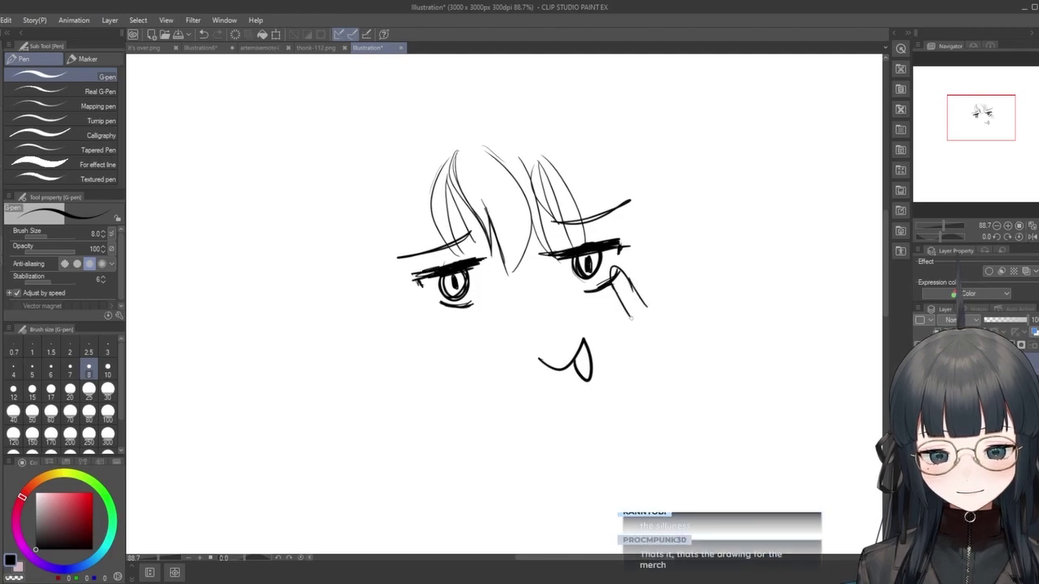
drag(645, 304, 661, 362)
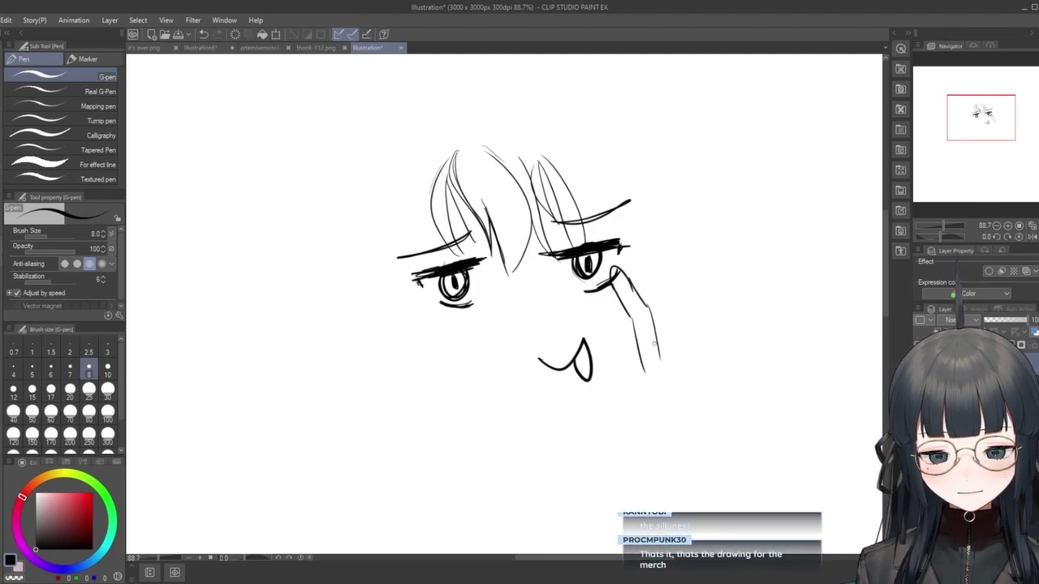
mouse_move(619, 349)
mouse_down()
mouse_move(594, 393)
mouse_move(642, 436)
mouse_up()
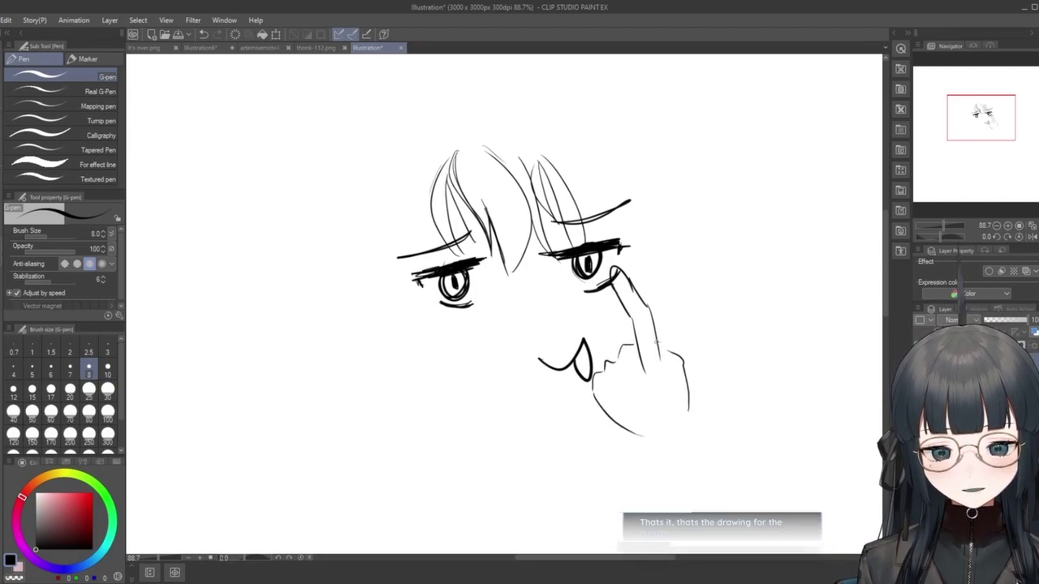
drag(659, 338, 668, 353)
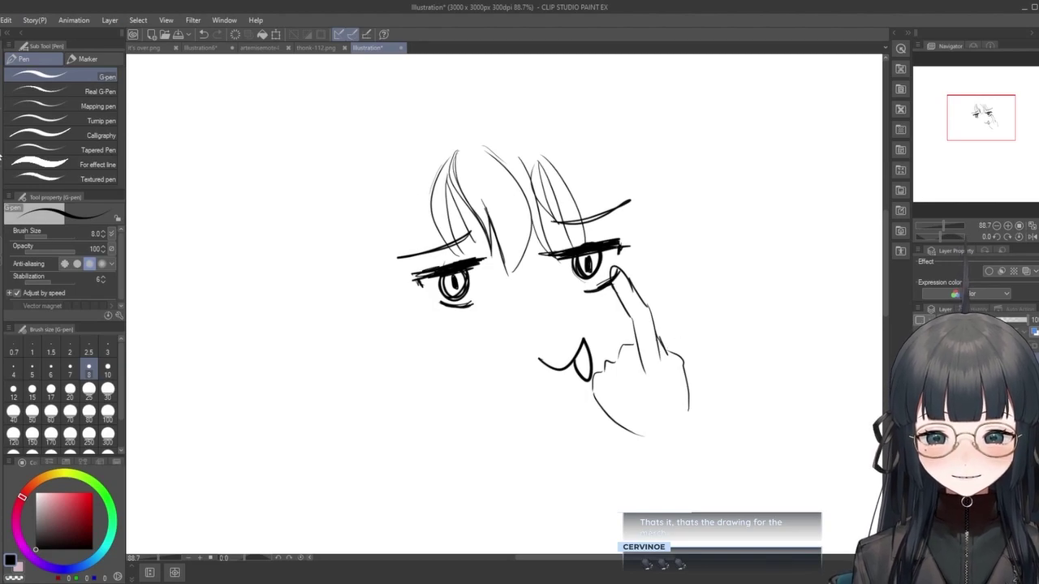
Undo the finger and hand strokes beside the mouth.
key(e)
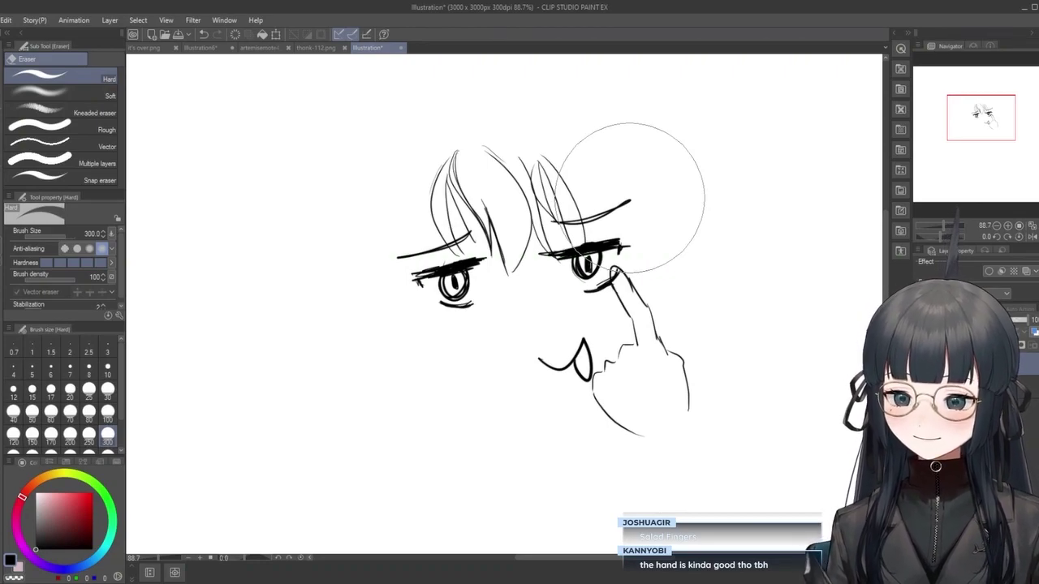
key(ctrl+z)
key(ctrl+z)
key(ctrl+z)
key(ctrl+z)
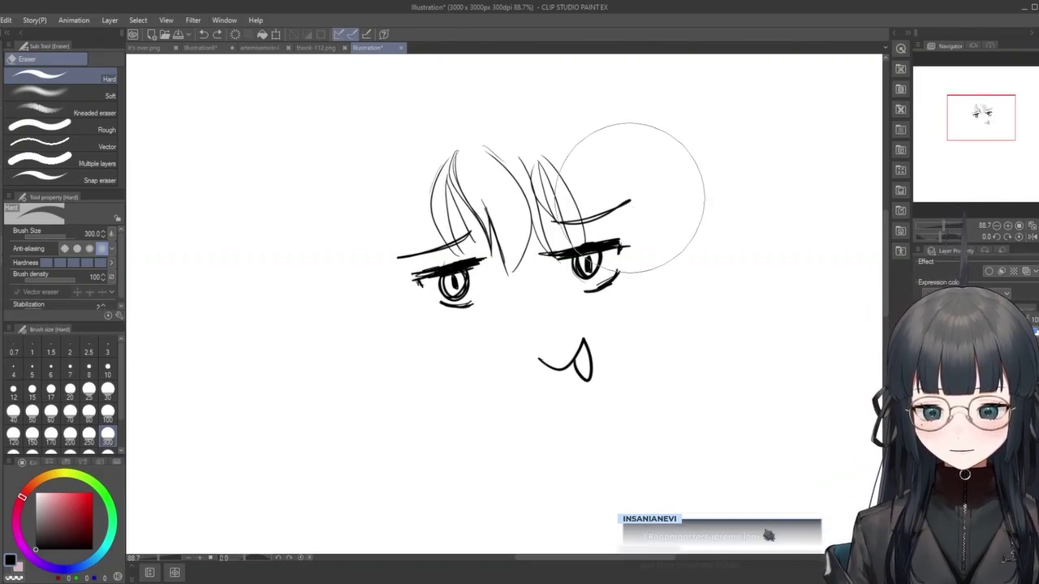
Sketch a boxy palm with a thumb beside the mouth using the 8 px G-pen.
key(p)
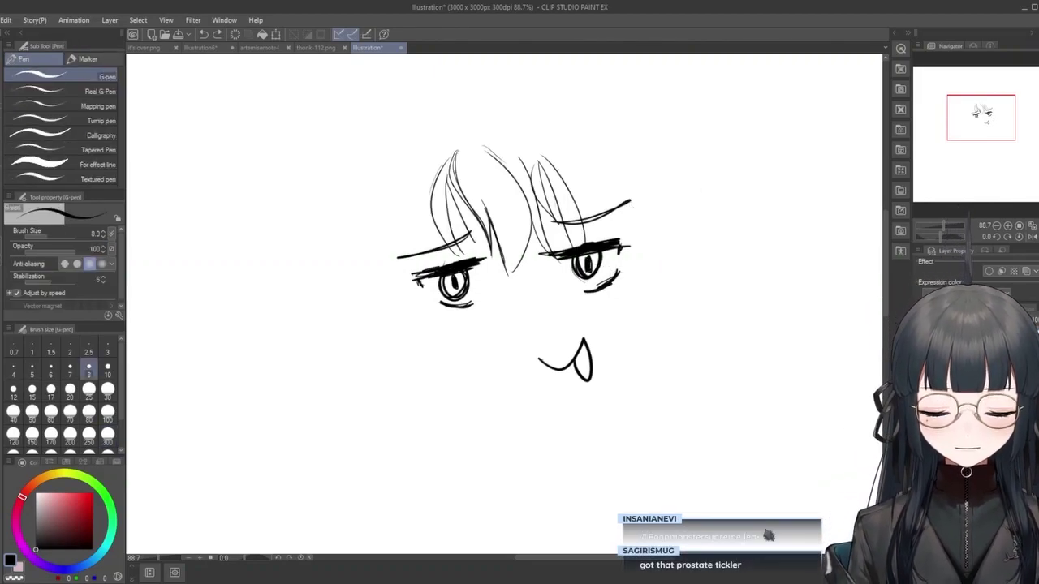
mouse_move(702, 405)
mouse_down()
mouse_move(698, 337)
mouse_move(703, 403)
mouse_move(699, 376)
mouse_up()
mouse_move(701, 341)
mouse_down()
mouse_move(770, 329)
mouse_move(751, 329)
mouse_move(778, 394)
mouse_move(743, 390)
mouse_up()
mouse_move(779, 394)
mouse_down()
mouse_move(792, 344)
mouse_move(771, 331)
mouse_move(774, 352)
mouse_up()
drag(695, 326, 697, 352)
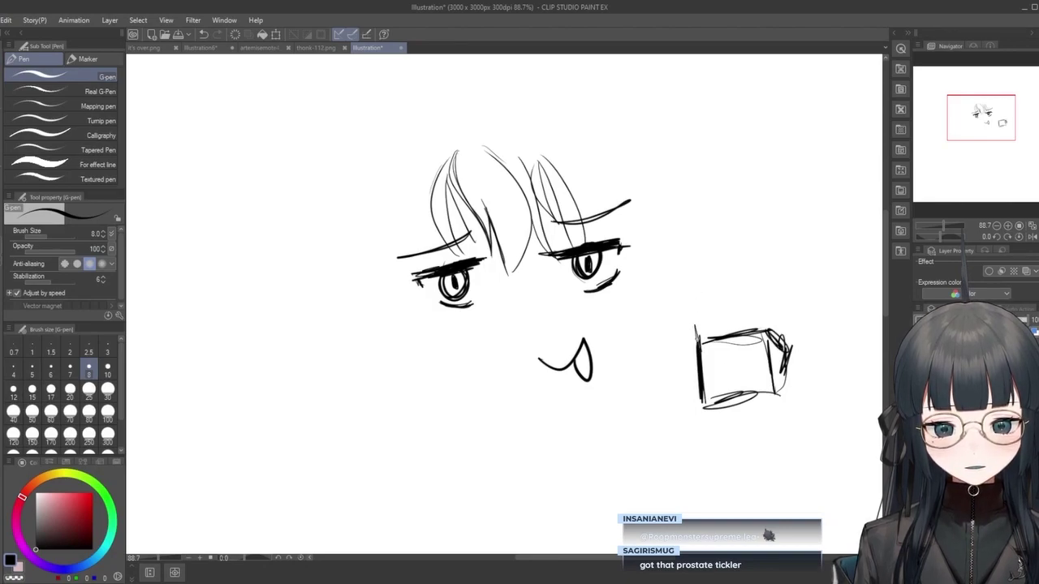
key(ctrl+z)
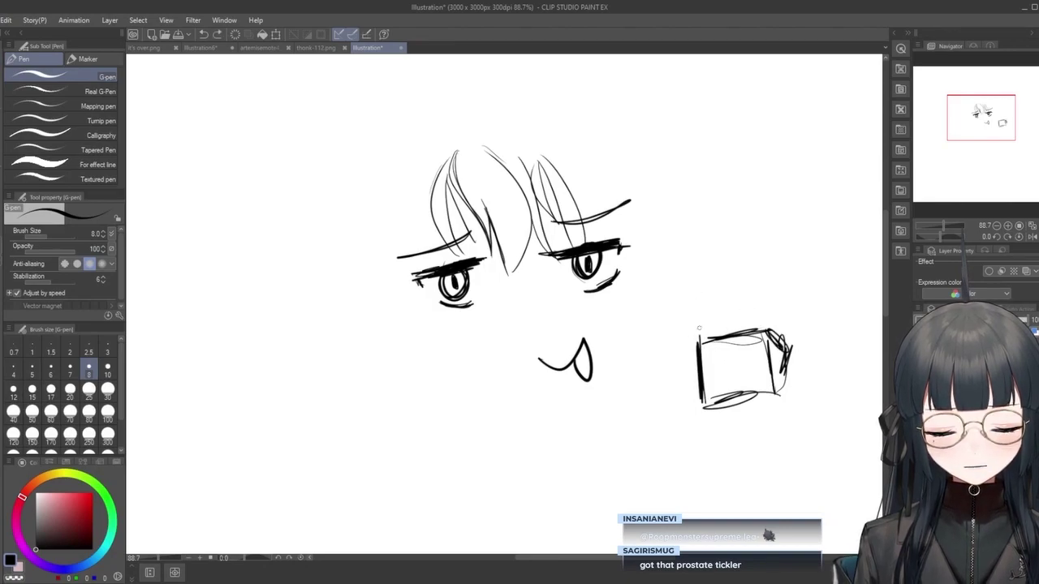
Add knuckles, a raised middle finger and an outer edge to the boxy palm sketch.
mouse_move(701, 348)
mouse_down()
mouse_move(706, 328)
mouse_move(729, 328)
mouse_up()
key(ctrl+z)
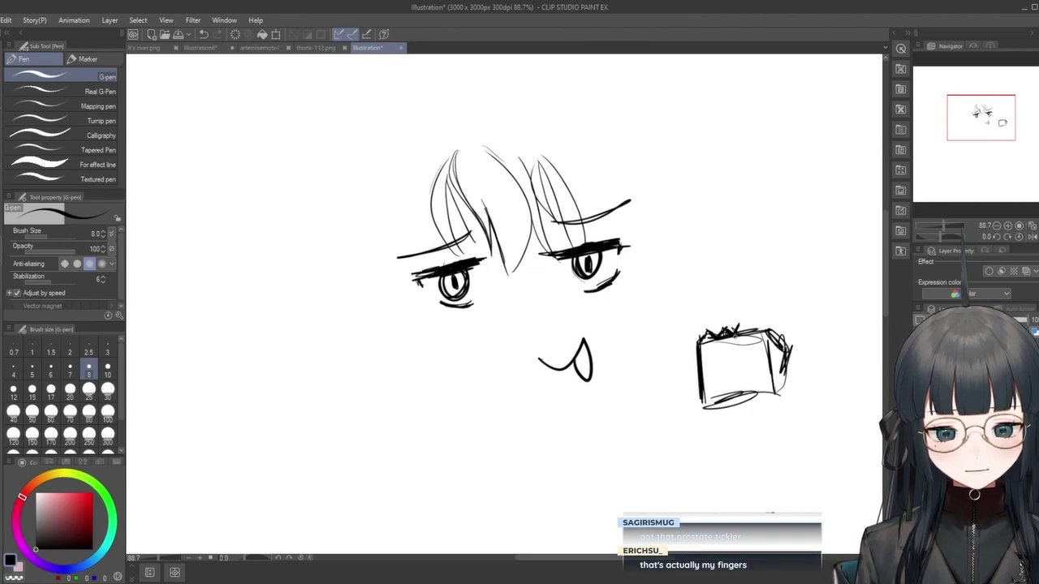
mouse_move(735, 341)
mouse_down()
mouse_move(731, 260)
mouse_move(750, 298)
mouse_up()
key(ctrl+z)
drag(735, 256, 748, 325)
drag(745, 278, 754, 332)
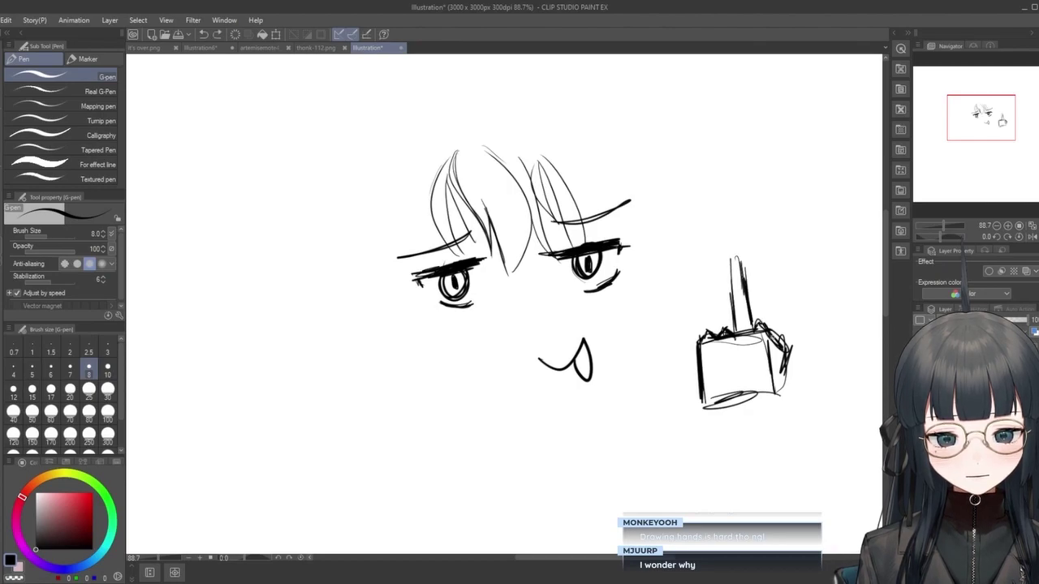
mouse_move(703, 341)
mouse_down()
mouse_move(689, 381)
mouse_move(698, 396)
mouse_move(693, 374)
mouse_move(699, 384)
mouse_up()
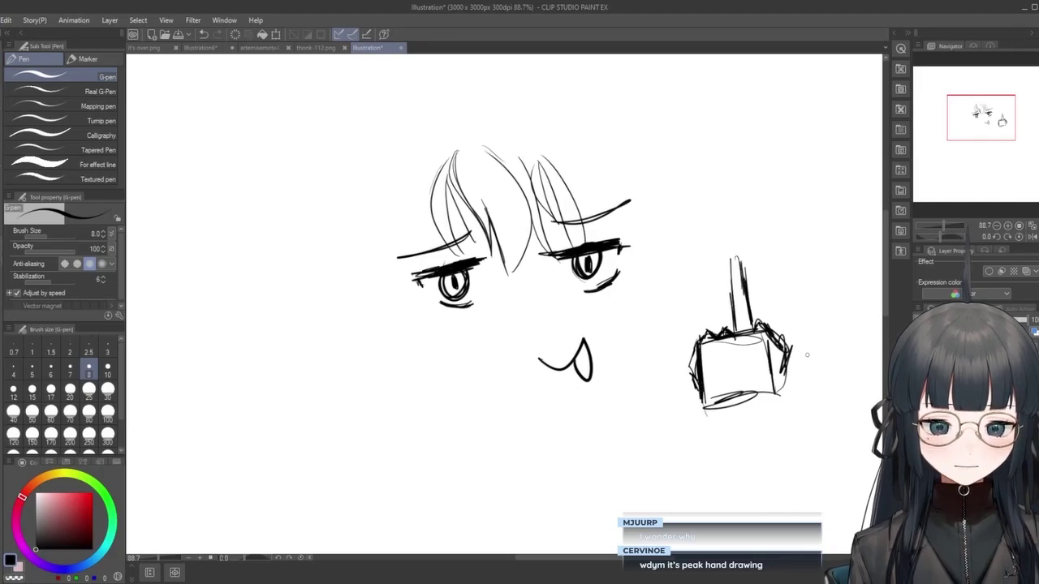
Undo the hand sketch and the mouth, keeping the eyes, brows and existing bangs strands.
key(ctrl+z)
key(ctrl+z)
key(ctrl+z)
key(ctrl+z)
key(ctrl+z)
key(ctrl+z)
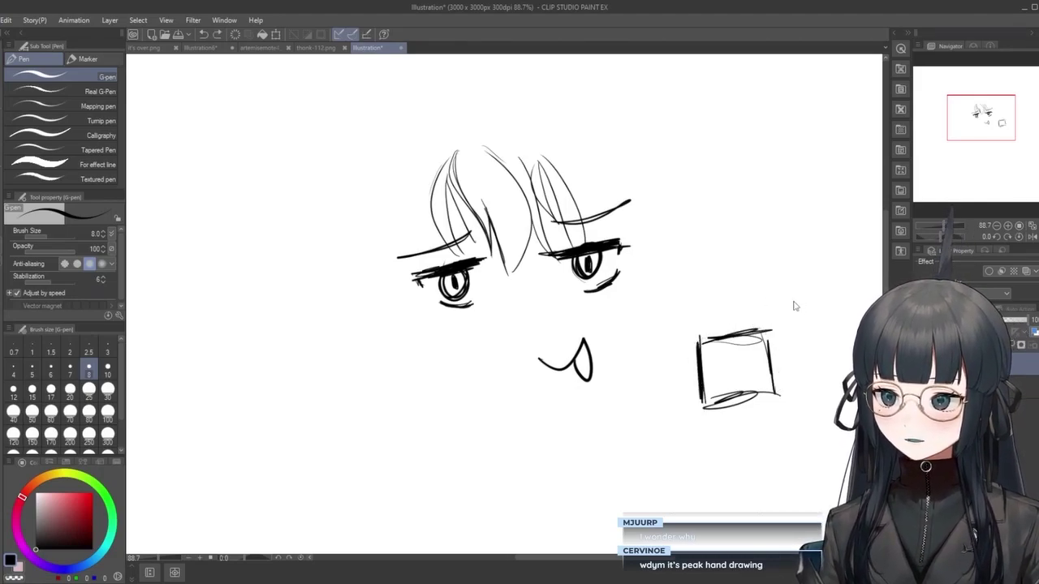
key(ctrl+z)
key(ctrl+z)
key(ctrl+z)
key(ctrl+z)
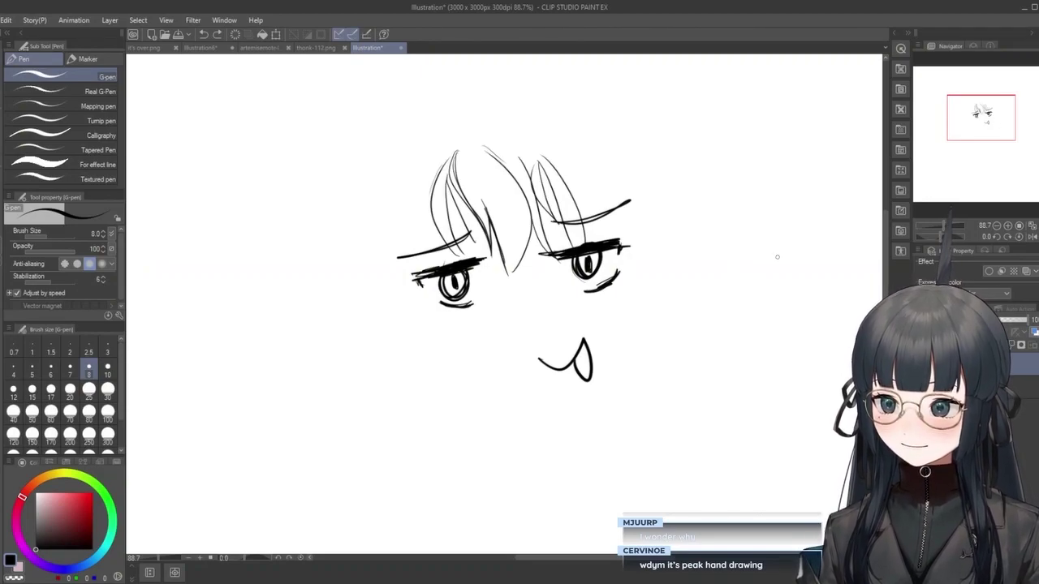
key(ctrl+z)
key(ctrl+z)
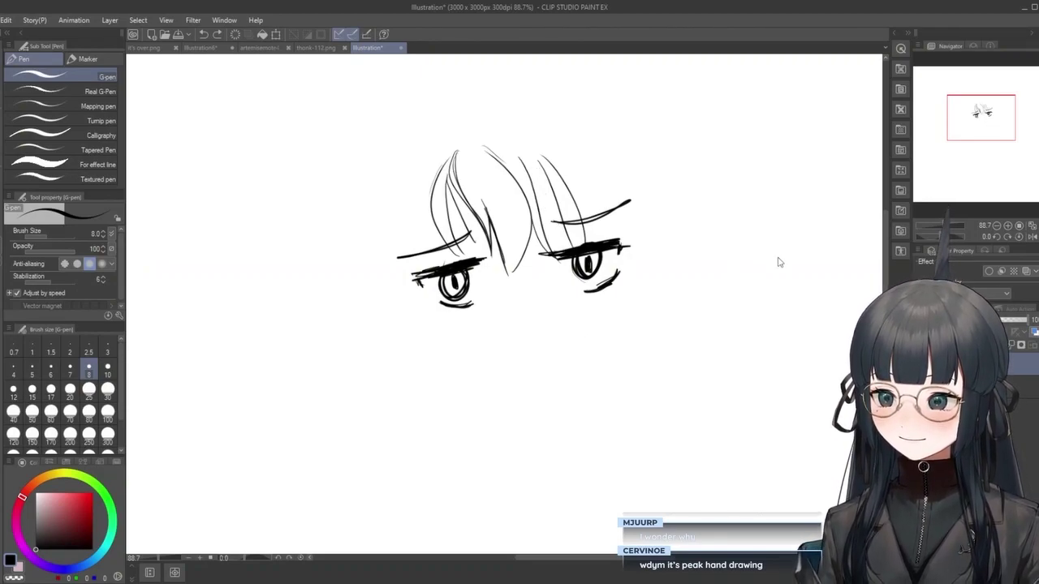
key(ctrl+y)
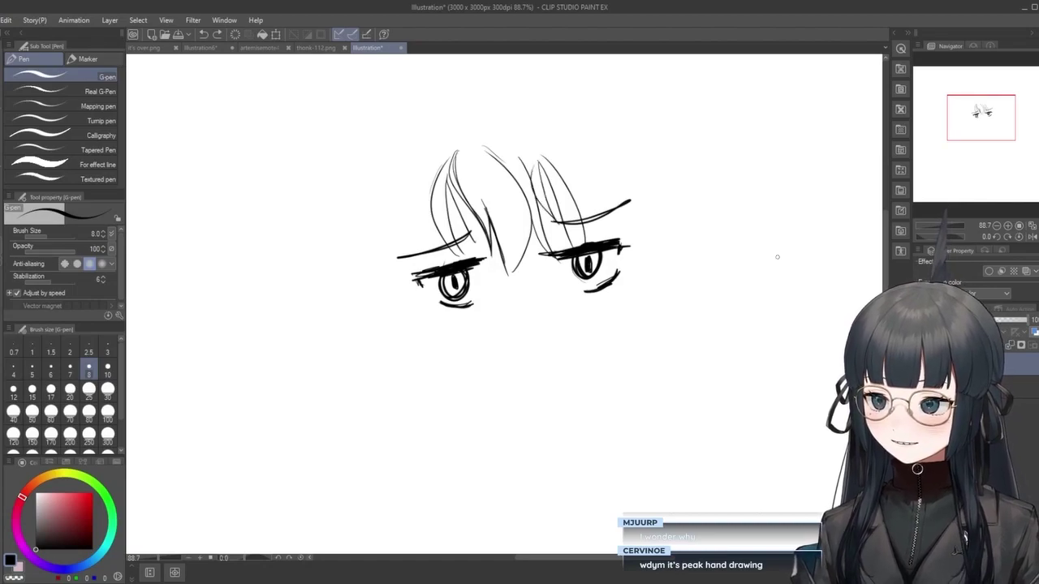
Extend the bangs outward above both eyes and draw a curved lock around the left eye toward the cheek.
mouse_move(560, 168)
mouse_down()
mouse_move(597, 243)
mouse_move(584, 163)
mouse_up()
mouse_move(430, 185)
mouse_down()
mouse_move(401, 276)
mouse_move(423, 184)
mouse_move(422, 264)
mouse_move(407, 268)
mouse_up()
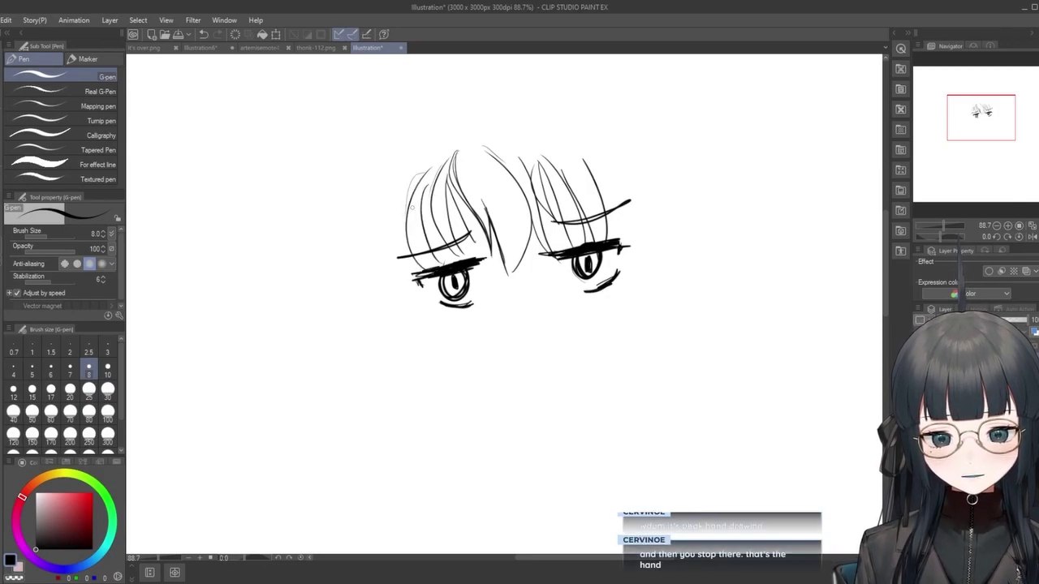
drag(394, 213, 462, 349)
drag(417, 169, 444, 341)
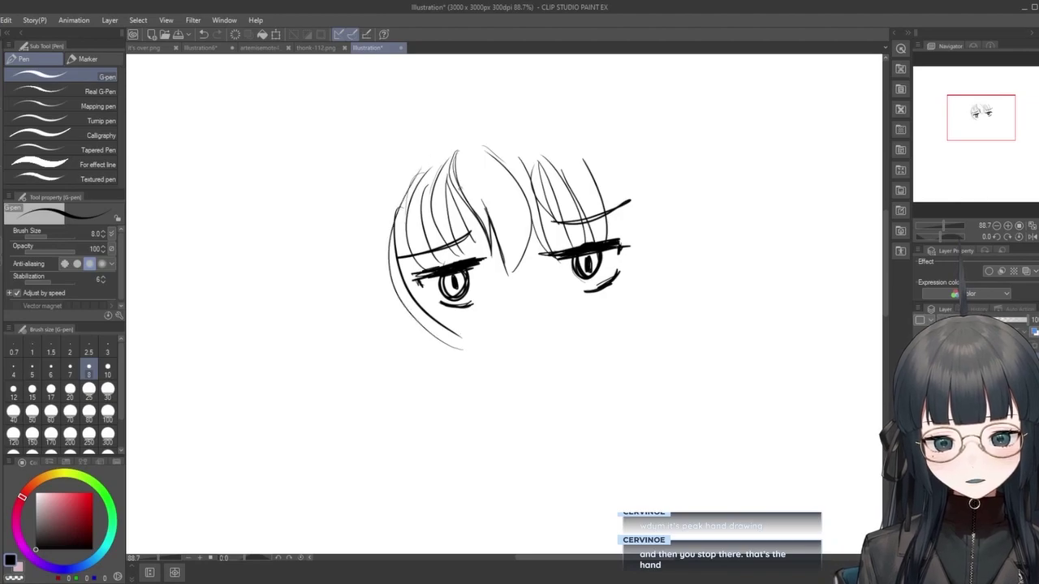
Draw a long narrow hair lock running from the bangs down past the right eye's outer corner.
drag(602, 203, 617, 341)
drag(618, 232, 627, 345)
drag(610, 167, 617, 233)
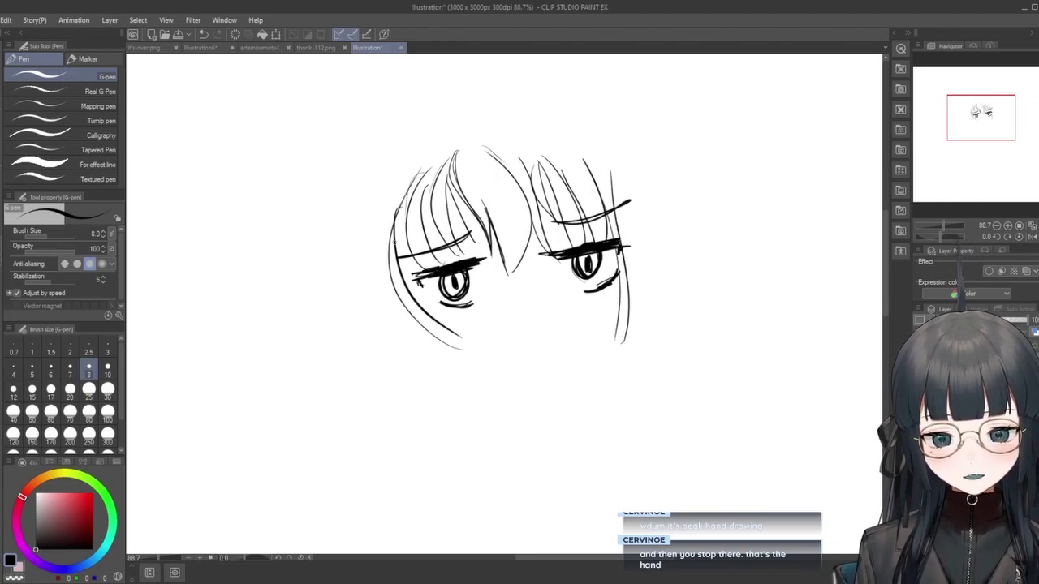
drag(386, 224, 410, 338)
key(ctrl+z)
key(ctrl+z)
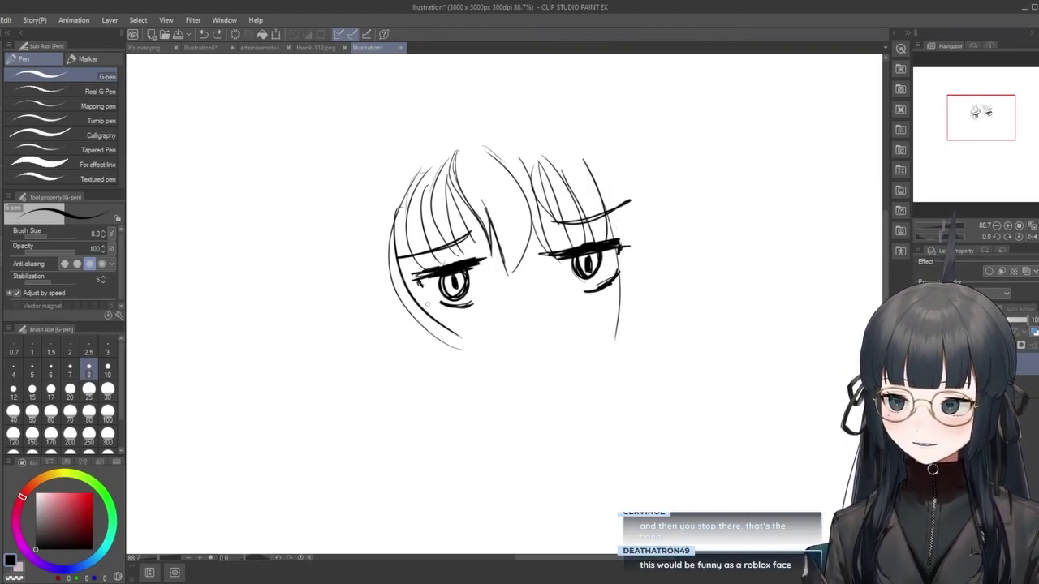
key(ctrl+y)
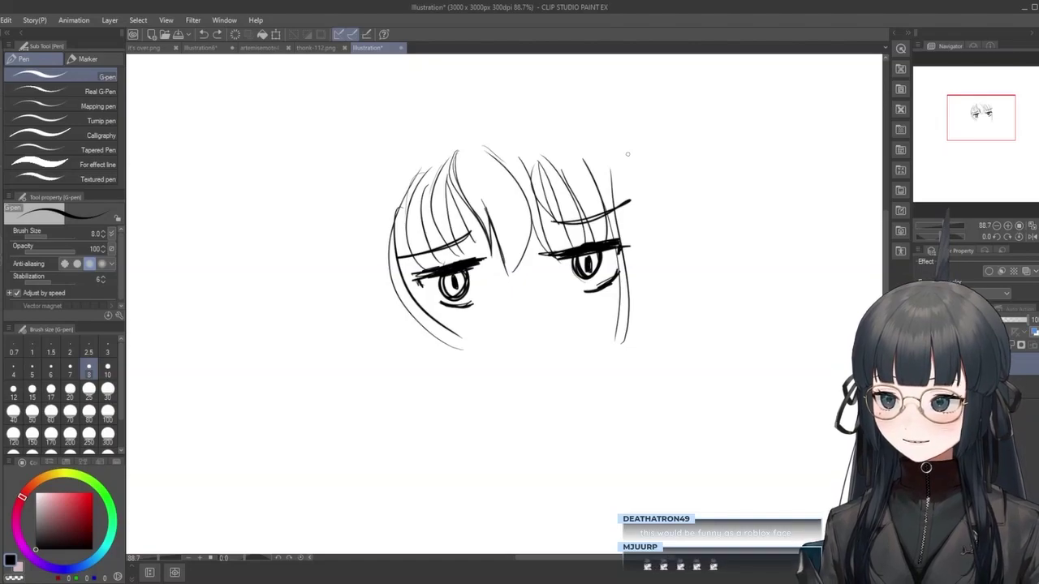
Try a small curved mouth with a pointed opening below the eyes and undo it.
mouse_move(513, 358)
mouse_down()
mouse_move(539, 374)
mouse_move(553, 348)
mouse_move(546, 375)
mouse_up()
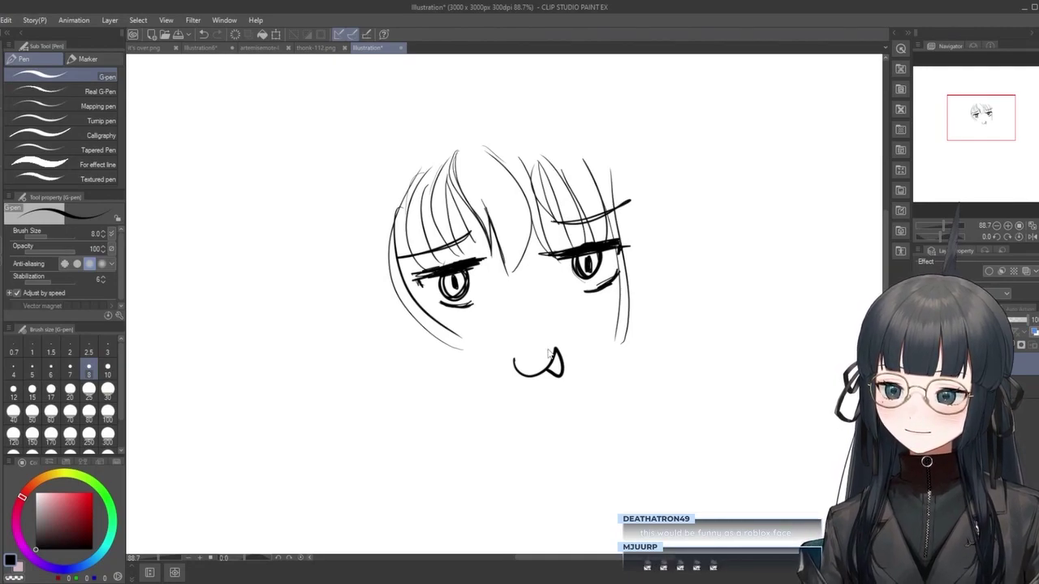
key(ctrl+z)
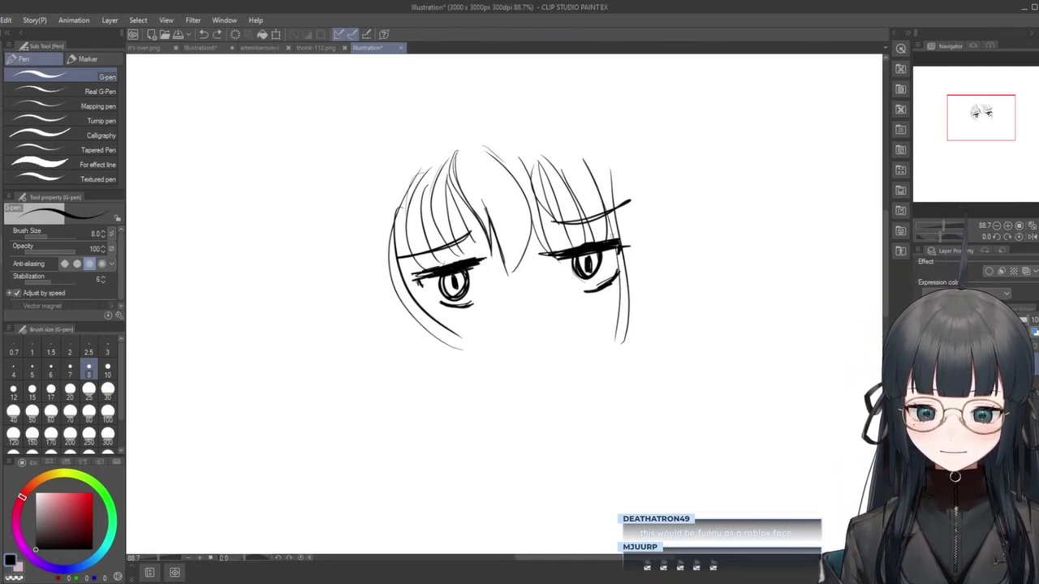
Sketch the jawline with light strokes from both cheeks down to a pointed chin.
mouse_move(442, 339)
mouse_down()
mouse_move(482, 378)
mouse_move(548, 410)
mouse_move(621, 364)
mouse_up()
drag(572, 410, 618, 363)
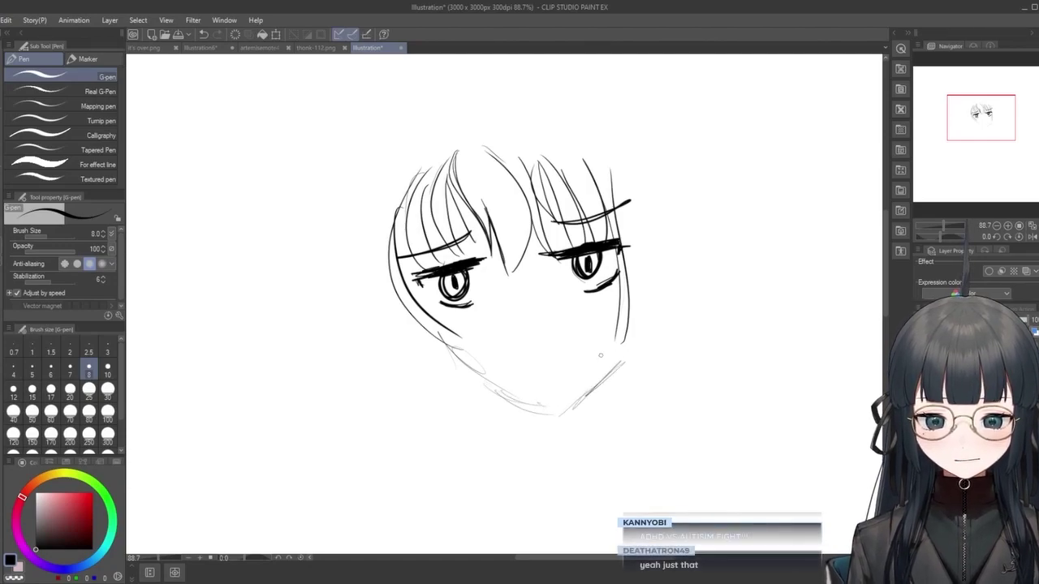
mouse_move(525, 410)
mouse_down()
mouse_move(461, 378)
mouse_move(432, 337)
mouse_move(450, 380)
mouse_move(428, 340)
mouse_up()
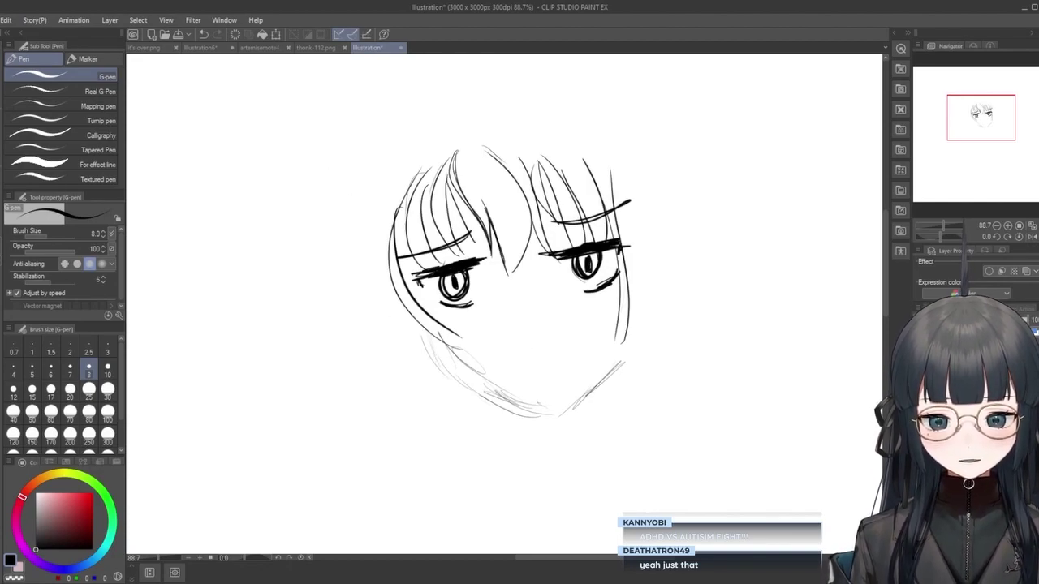
Erase the stray rough lines along the left jaw and redraw its cheek-to-chin contour with the G-pen.
key(b)
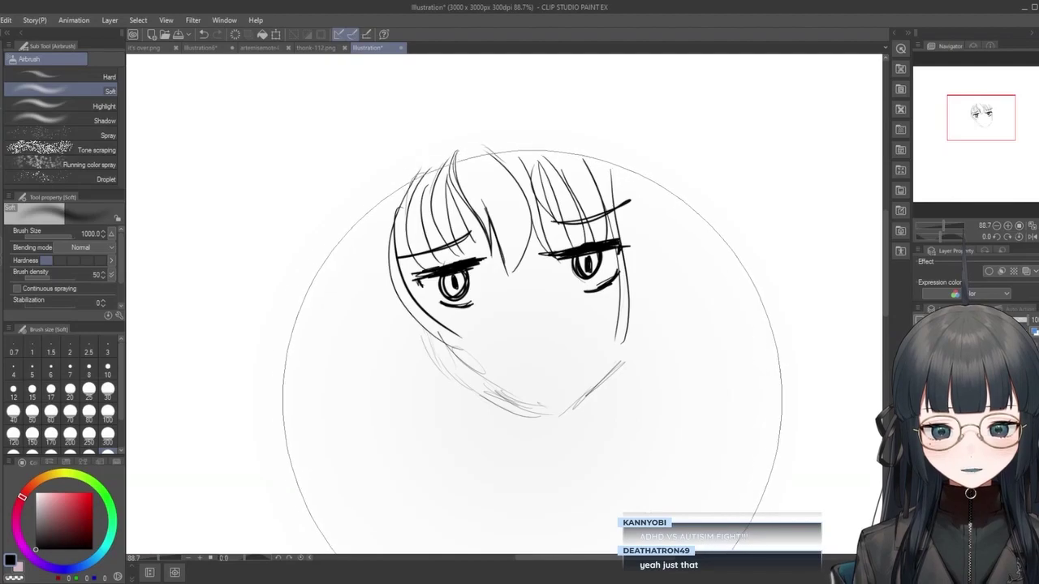
key(ctrl+z)
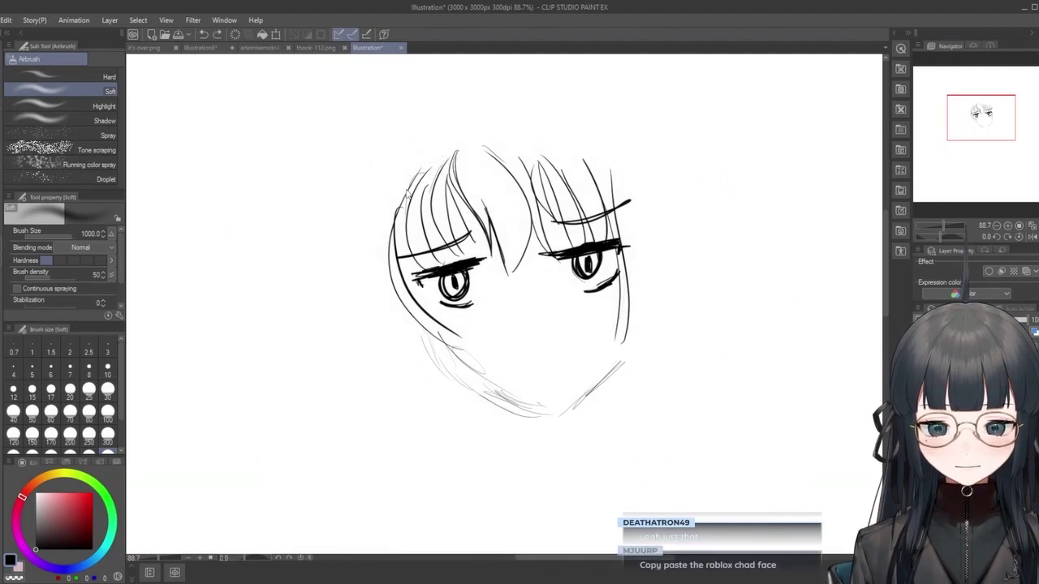
key(ctrl+z)
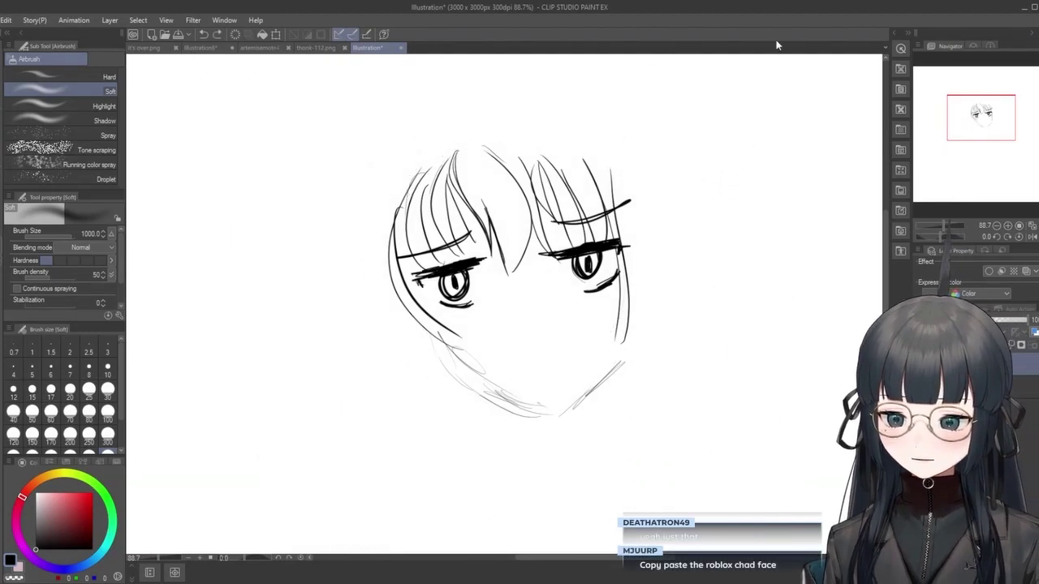
key(e)
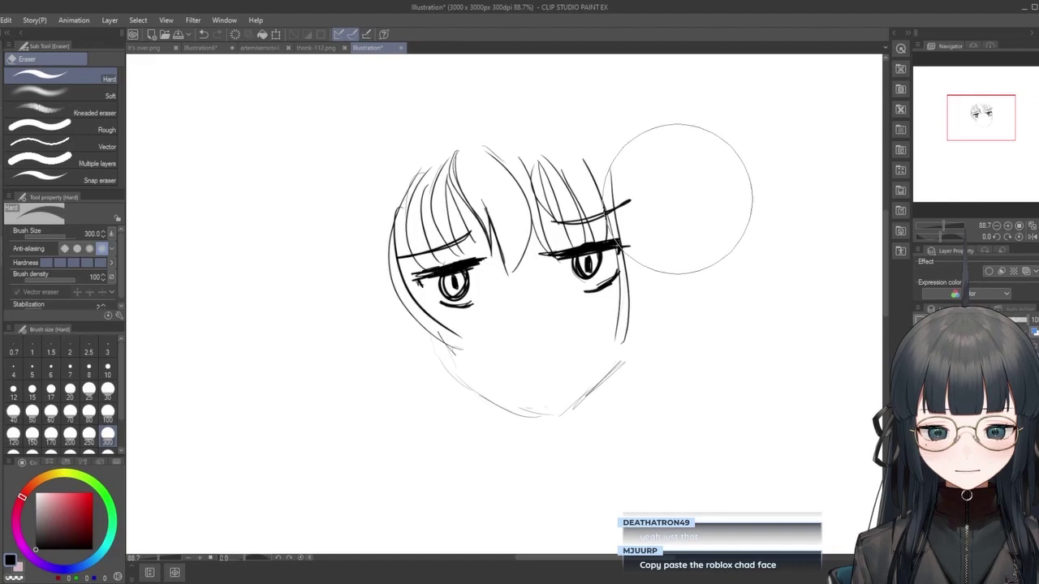
key(p)
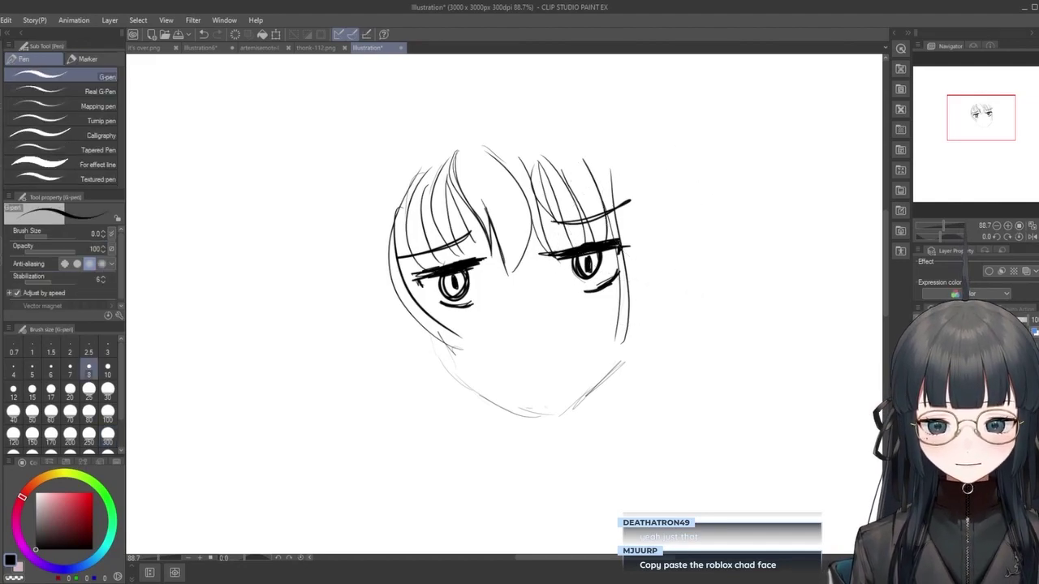
mouse_move(427, 333)
mouse_down()
mouse_move(485, 406)
mouse_move(506, 403)
mouse_move(462, 374)
mouse_move(519, 408)
mouse_up()
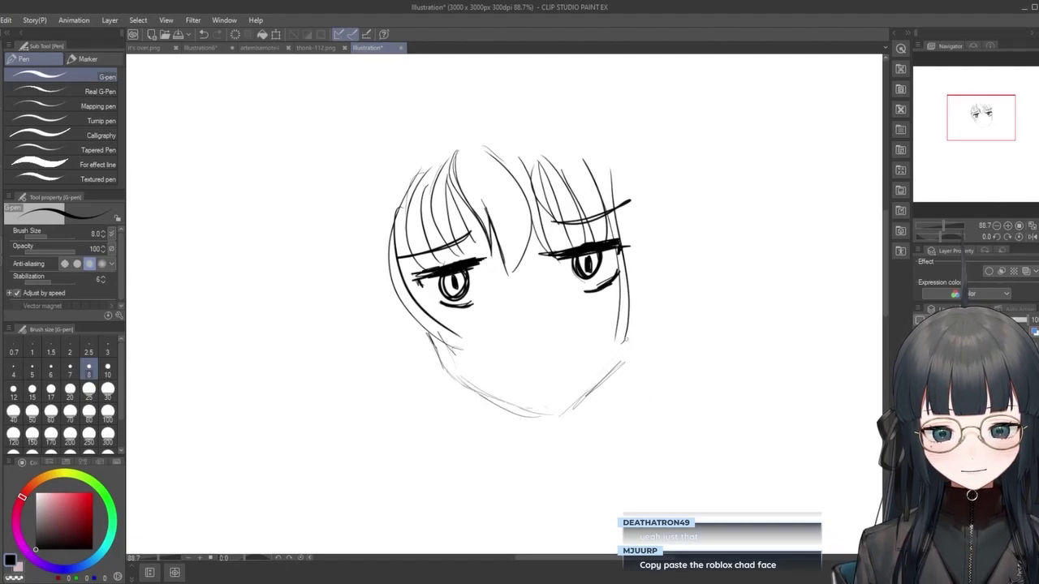
Draw a pointed side lock of hair beside the right cheek, undoing the unwanted trial strands.
drag(629, 303, 634, 414)
key(ctrl+z)
drag(635, 308, 632, 406)
key(ctrl+z)
mouse_move(630, 322)
mouse_down()
mouse_move(633, 372)
mouse_move(659, 411)
mouse_move(626, 221)
mouse_move(655, 403)
mouse_move(708, 412)
mouse_up()
key(ctrl+z)
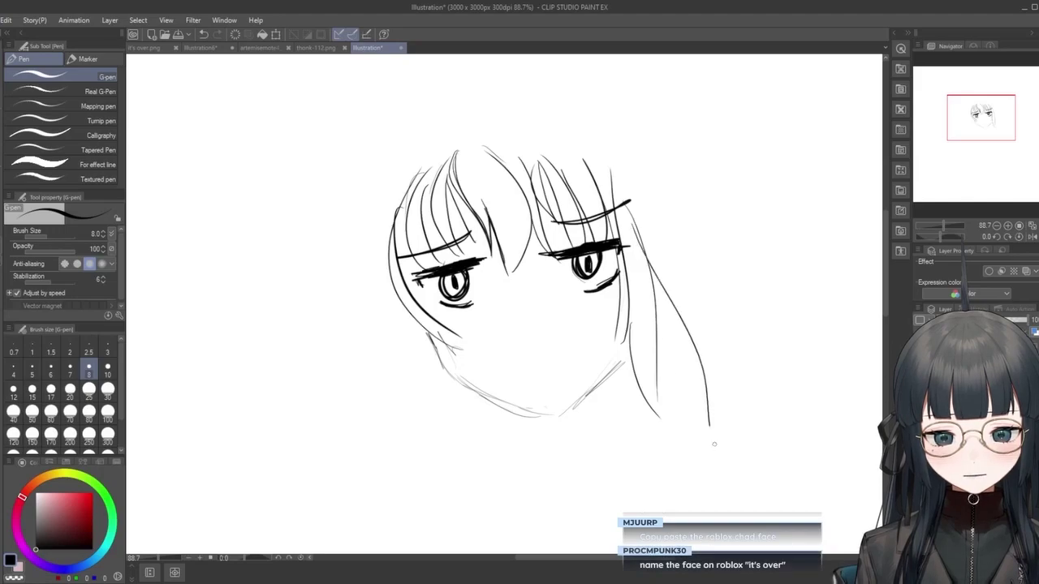
key(ctrl+z)
Draw the long outer hair strands on the right, flowing from beside the brow to well below the chin.
mouse_move(672, 206)
mouse_down()
mouse_move(674, 255)
mouse_move(727, 422)
mouse_up()
drag(683, 334, 657, 410)
key(ctrl+z)
mouse_move(640, 220)
mouse_down()
mouse_move(690, 524)
mouse_move(634, 451)
mouse_move(629, 393)
mouse_up()
Draw long hair strands hanging from the left cheek past the chin, with shorter flicked strands on the outer side.
mouse_move(412, 320)
mouse_down()
mouse_move(420, 385)
mouse_move(462, 505)
mouse_move(416, 328)
mouse_move(447, 511)
mouse_move(459, 484)
mouse_move(449, 377)
mouse_up()
key(ctrl+z)
drag(409, 327, 397, 424)
drag(407, 424, 413, 371)
drag(412, 316, 434, 439)
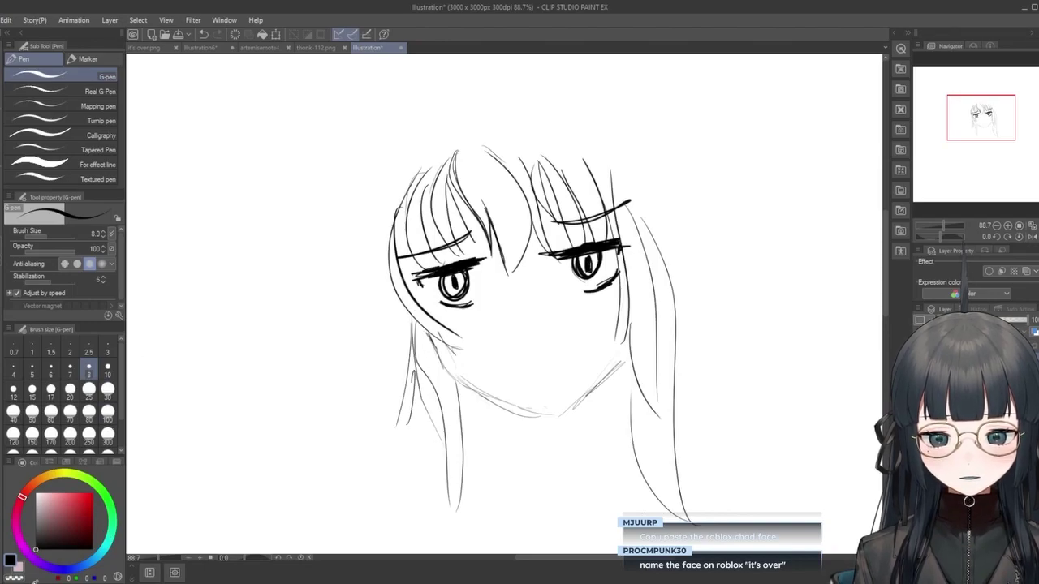
key(ctrl+z)
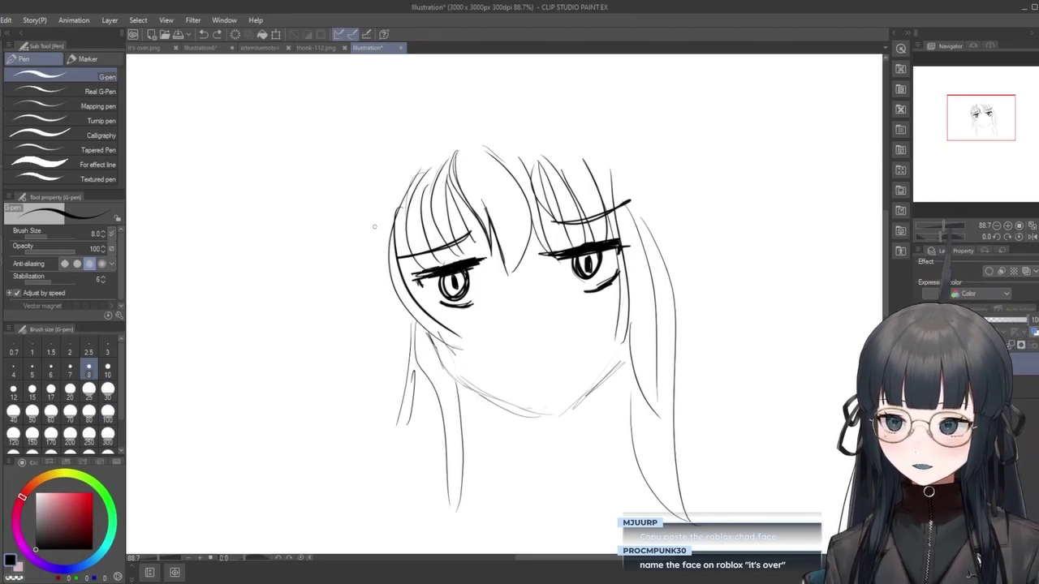
mouse_move(419, 365)
mouse_down()
mouse_move(424, 464)
mouse_move(419, 449)
mouse_up()
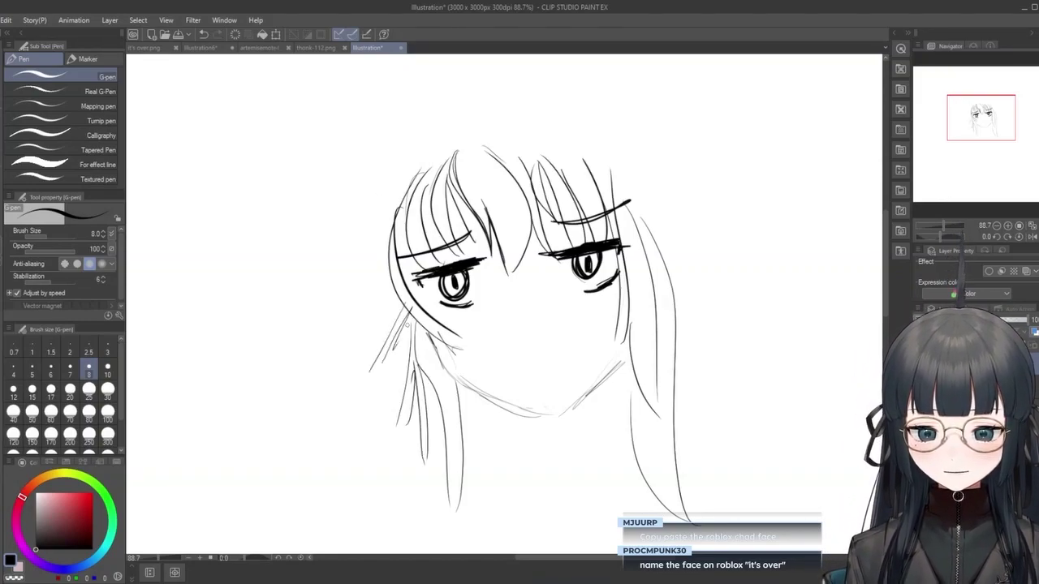
drag(404, 310, 385, 380)
drag(405, 334, 402, 362)
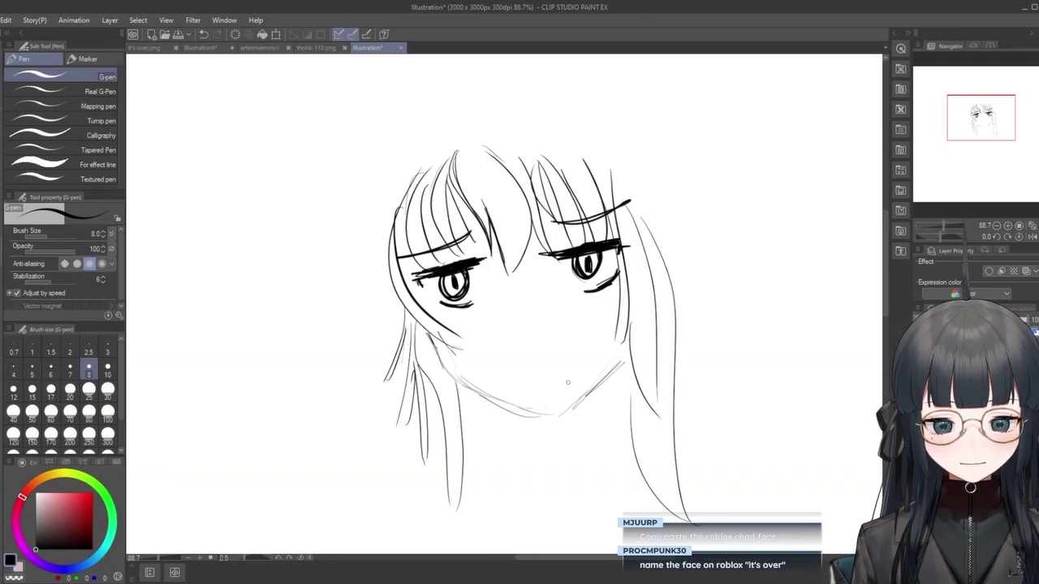
Fill in the right side hair with thin pointed strands falling from the jaw's end to below the chin.
drag(625, 363, 605, 455)
drag(618, 389, 633, 474)
drag(623, 362, 610, 438)
mouse_move(635, 342)
mouse_down()
mouse_move(634, 419)
mouse_move(672, 477)
mouse_up()
key(ctrl+z)
mouse_move(639, 382)
mouse_down()
mouse_move(671, 479)
mouse_move(633, 365)
mouse_up()
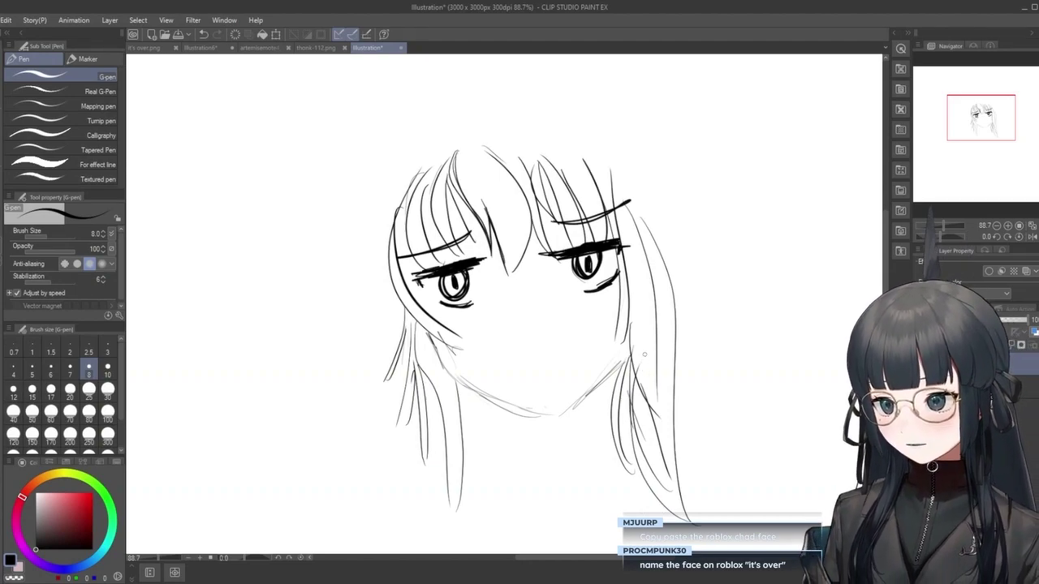
Draw a small rounded ear outline protruding from the right side hair at eye level.
mouse_move(651, 234)
mouse_down()
mouse_move(669, 223)
mouse_move(677, 235)
mouse_move(679, 284)
mouse_up()
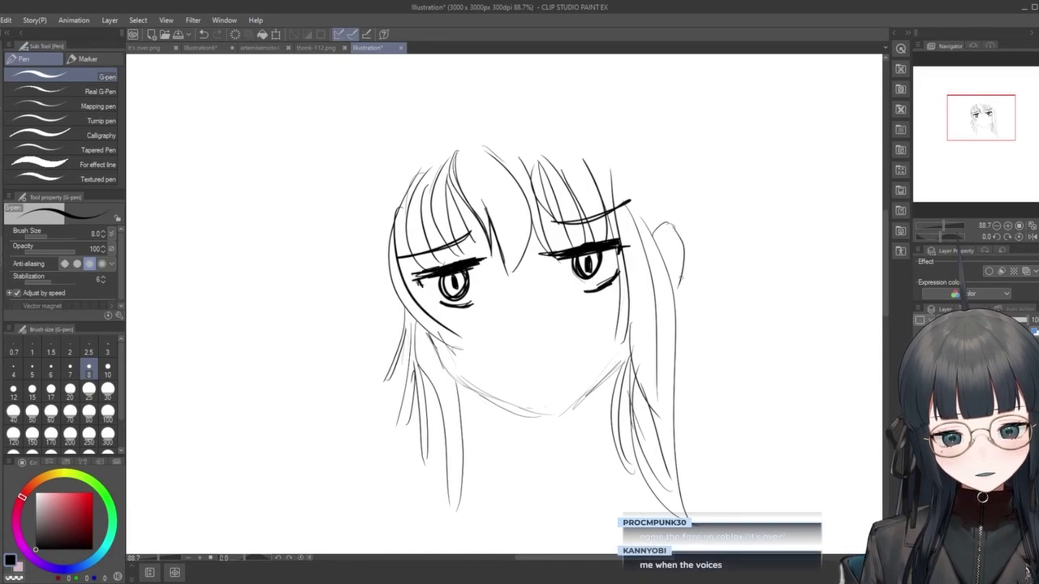
key(ctrl+z)
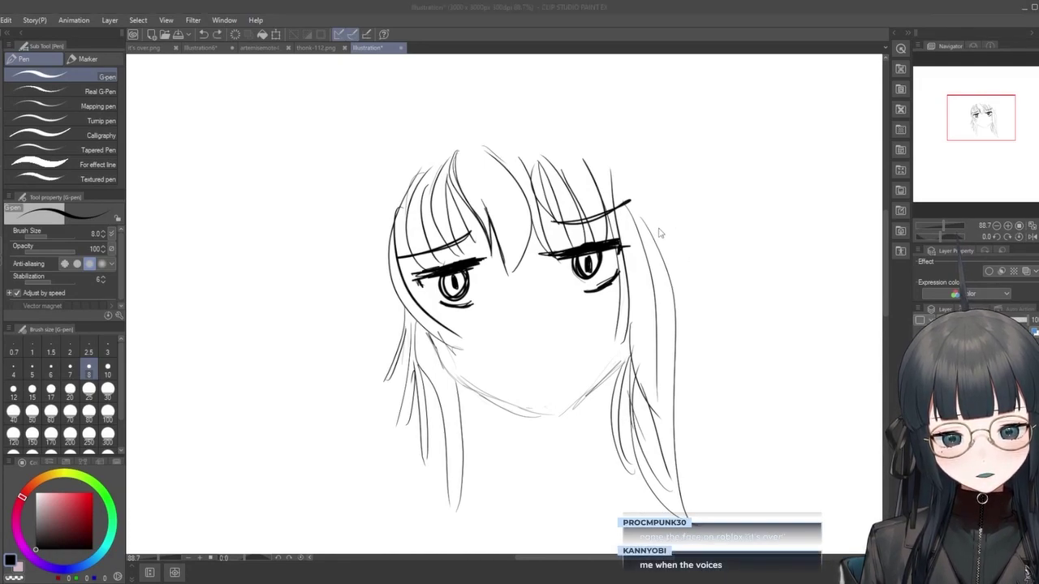
click(616, 10)
mouse_move(658, 245)
mouse_down()
mouse_move(685, 243)
mouse_move(685, 273)
mouse_up()
key(ctrl+z)
drag(656, 240, 677, 280)
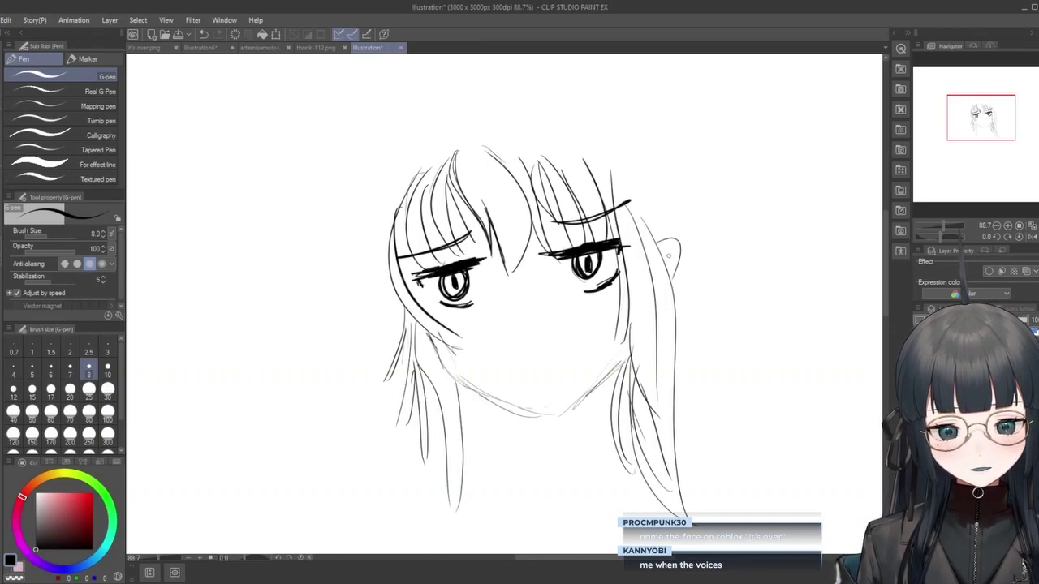
Try ear outlines on the left side of the head beside the eye and undo them.
mouse_move(387, 273)
mouse_down()
mouse_move(382, 295)
mouse_move(406, 313)
mouse_up()
key(ctrl+z)
key(ctrl+z)
key(ctrl+z)
drag(391, 273, 386, 309)
key(ctrl+z)
mouse_move(421, 253)
mouse_down()
mouse_move(385, 302)
mouse_move(409, 264)
mouse_move(388, 303)
mouse_move(405, 323)
mouse_up()
key(ctrl+z)
key(ctrl+z)
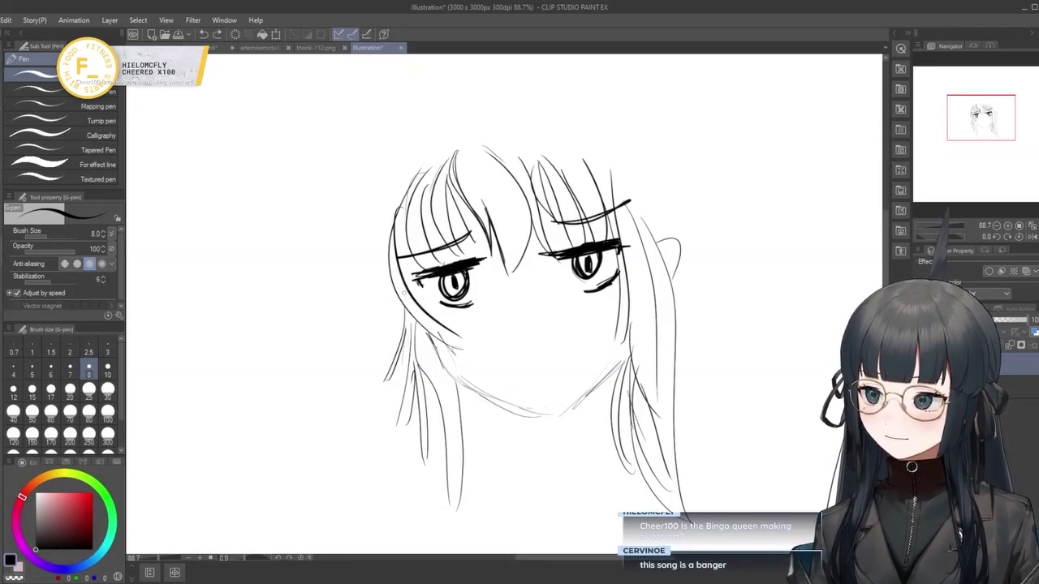
Draw a small rounded ear outline protruding from the left side hair at eye level.
drag(396, 240, 388, 324)
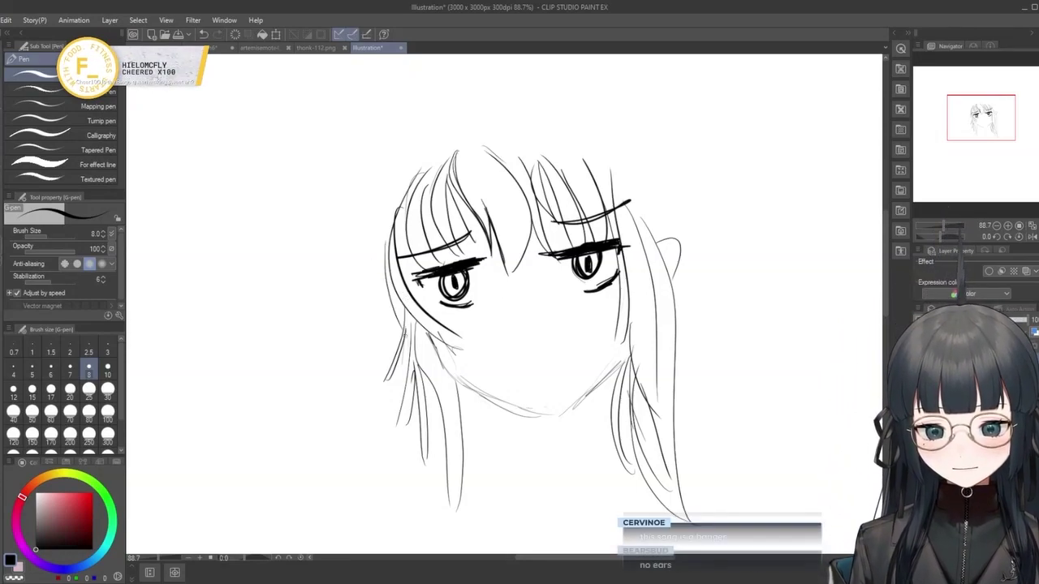
drag(388, 276, 389, 307)
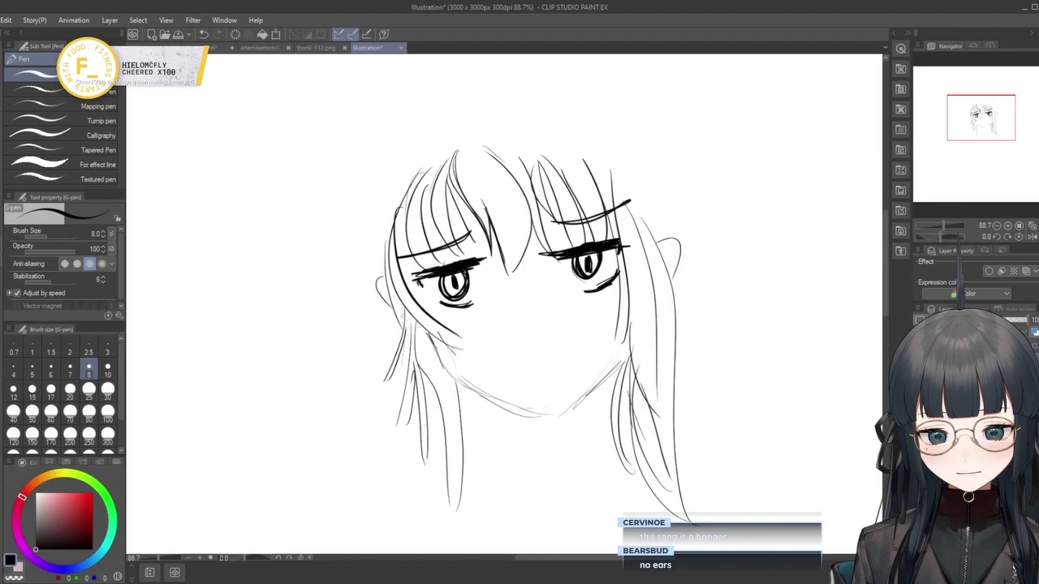
mouse_move(381, 268)
mouse_down()
mouse_move(376, 297)
mouse_move(394, 310)
mouse_up()
key(ctrl+z)
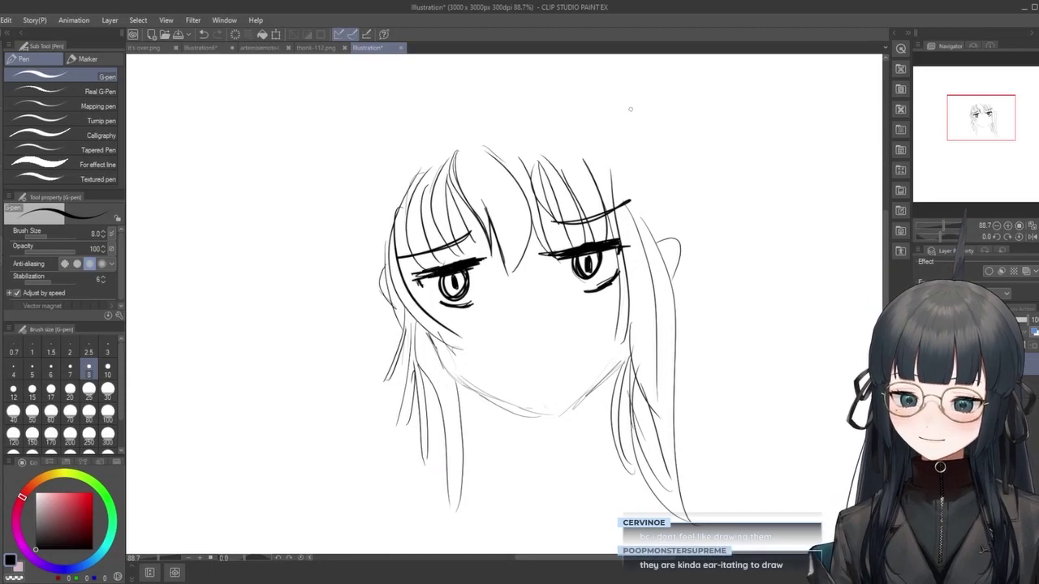
View the it's over.png drawing, and return to the Illustration canvas.
click(146, 49)
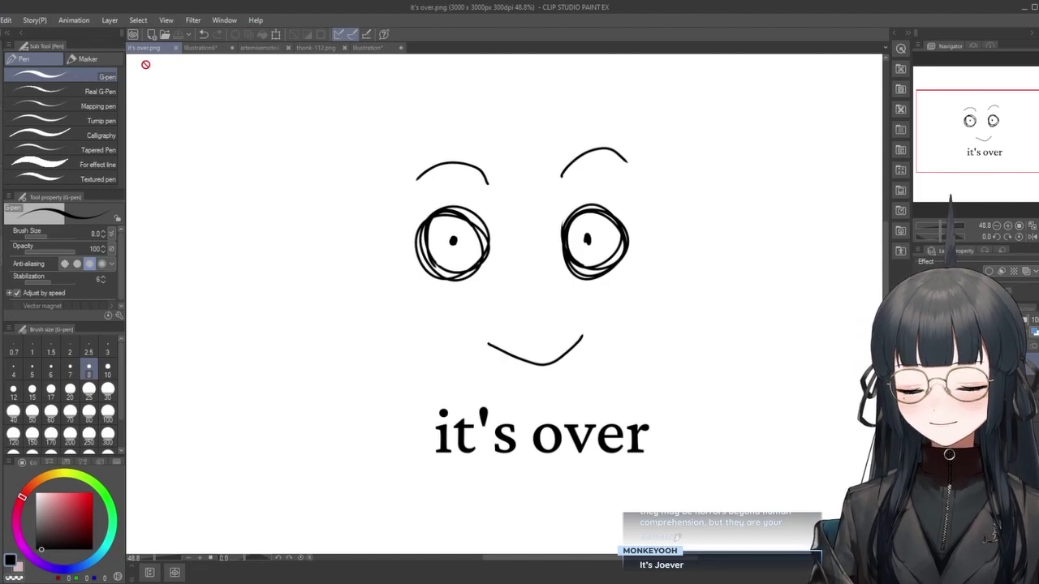
click(369, 48)
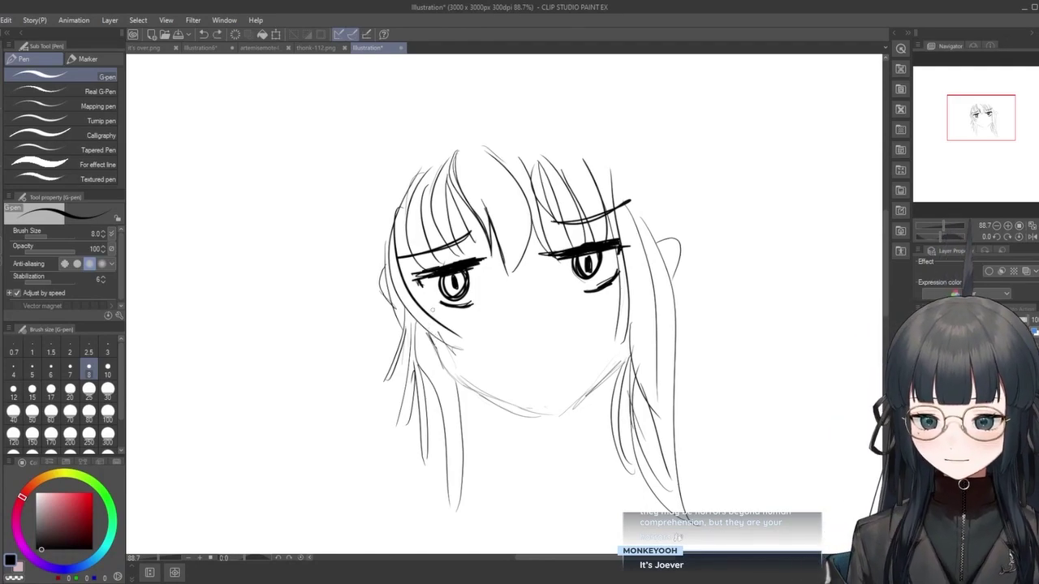
Trace both edges of the central forelock between the eyes with bold pen lines ending in a point.
drag(454, 150, 476, 223)
key(ctrl+z)
drag(454, 150, 475, 220)
drag(453, 149, 477, 222)
key(ctrl+z)
mouse_move(453, 150)
mouse_down()
mouse_move(473, 221)
mouse_move(490, 246)
mouse_up()
key(ctrl+z)
drag(446, 149, 495, 247)
mouse_move(485, 206)
mouse_down()
mouse_move(508, 277)
mouse_move(518, 240)
mouse_move(509, 162)
mouse_move(496, 161)
mouse_move(509, 275)
mouse_up()
key(ctrl+z)
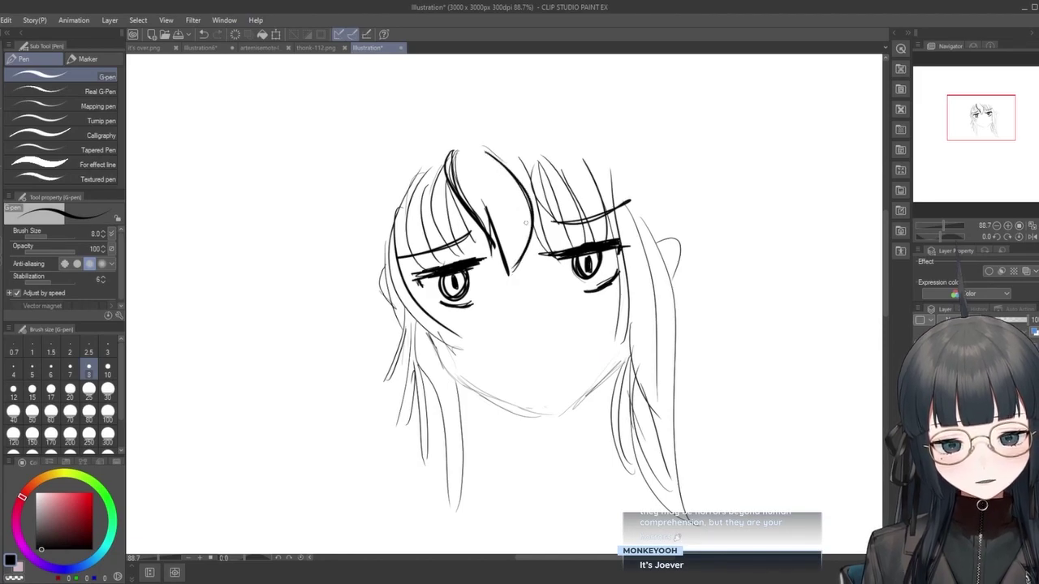
Trace the bangs above the right eye with bold strands from the hairline to the eyelid, undoing misplaced strokes.
drag(533, 225, 556, 261)
drag(525, 162, 560, 261)
key(ctrl+z)
key(ctrl+z)
drag(529, 176, 568, 237)
mouse_move(541, 165)
mouse_down()
mouse_move(570, 237)
mouse_move(564, 229)
mouse_up()
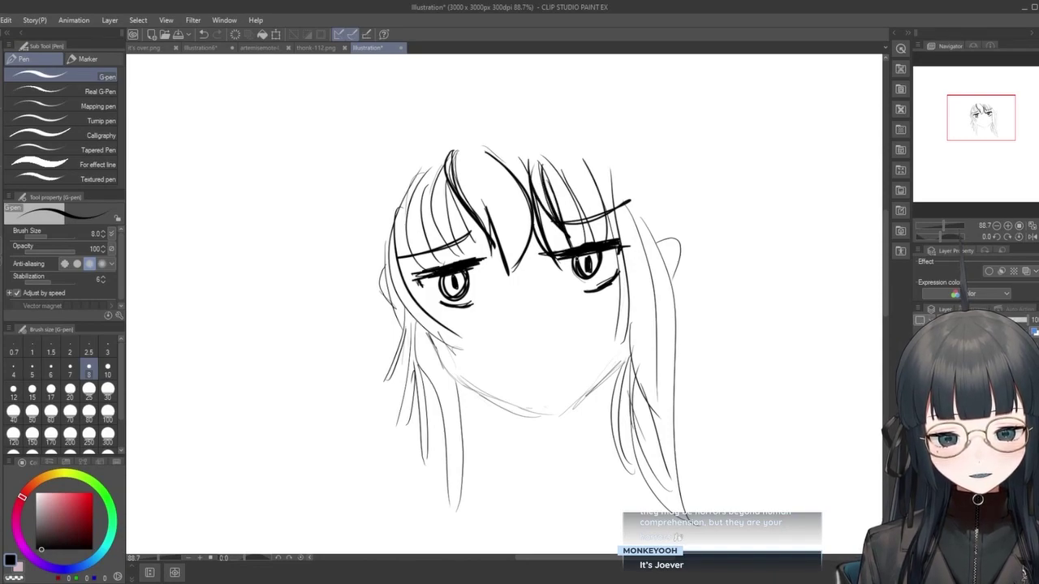
drag(559, 172, 586, 242)
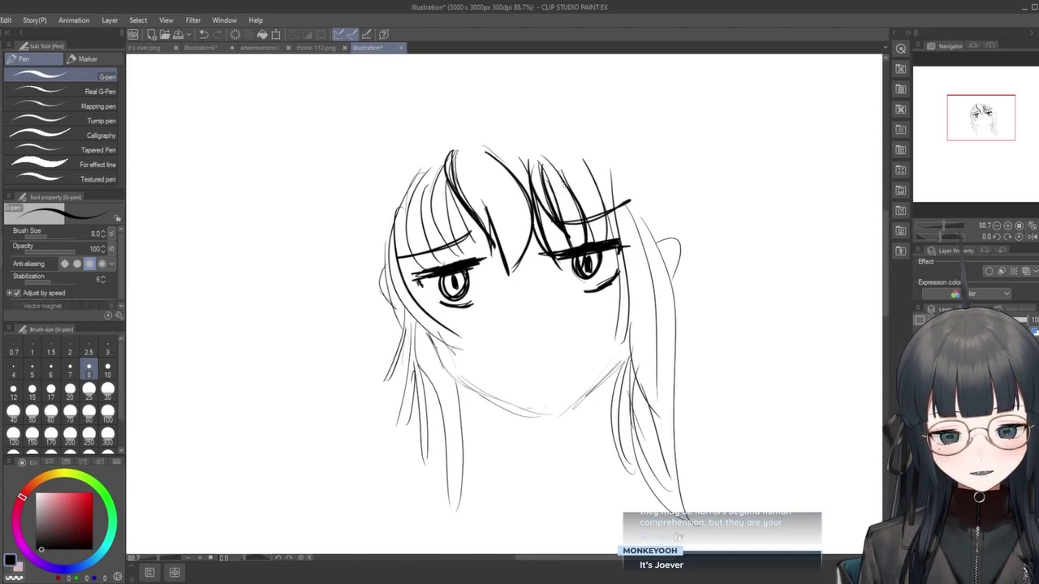
drag(559, 174, 590, 246)
key(ctrl+z)
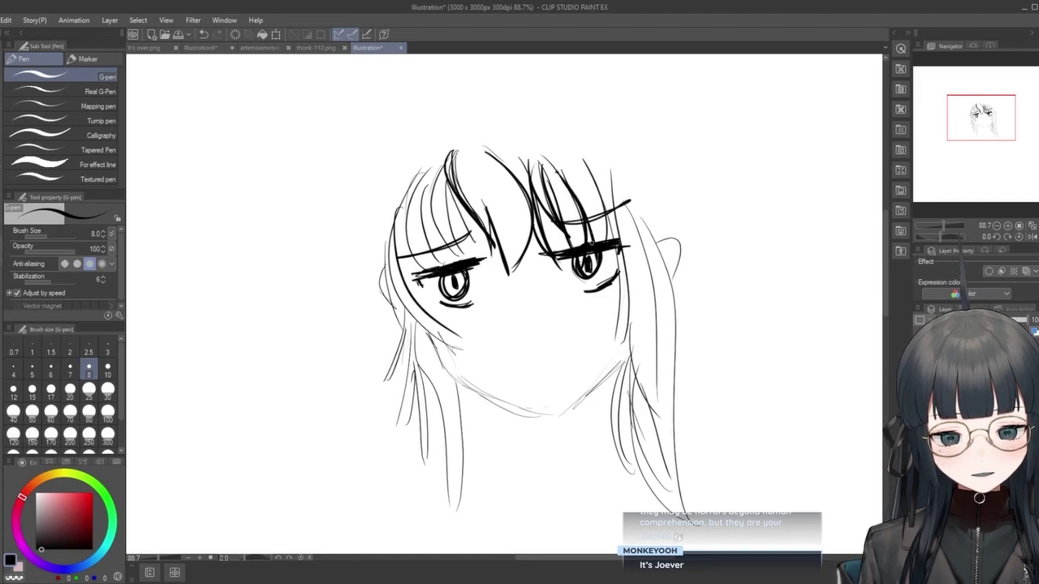
drag(581, 164, 607, 240)
key(ctrl+z)
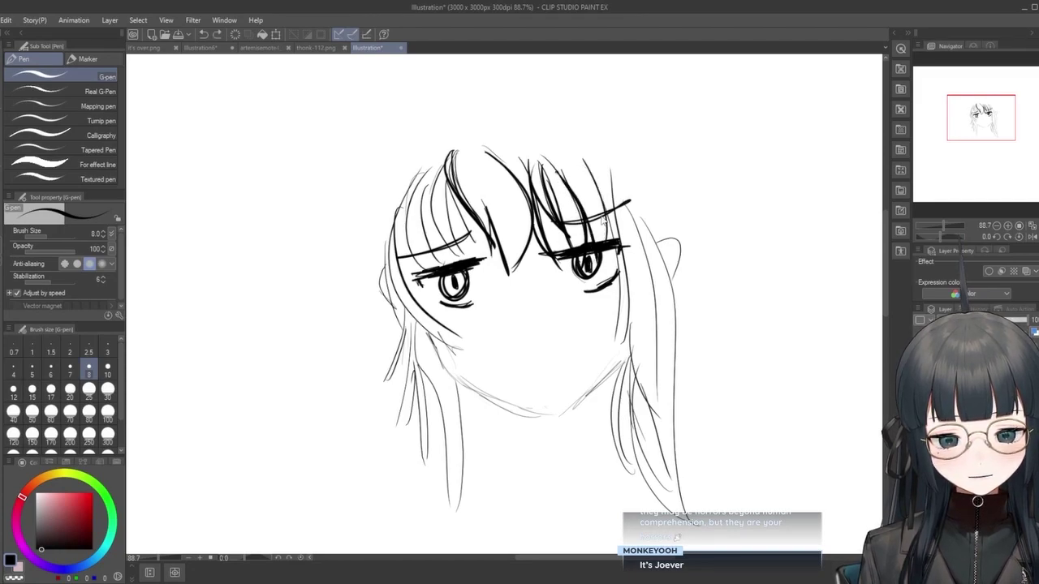
key(ctrl+z)
key(ctrl+z)
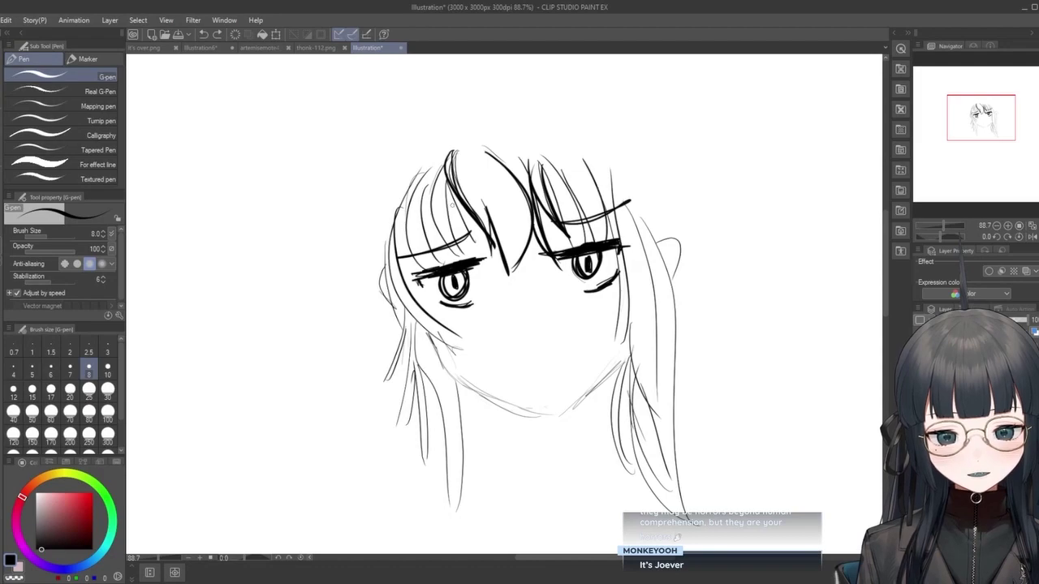
Trace the left bangs with bold strands over the left brow and along the side of the face to the cheek.
drag(452, 188, 479, 242)
drag(447, 172, 465, 258)
drag(438, 217, 461, 260)
drag(443, 164, 434, 219)
drag(445, 167, 432, 266)
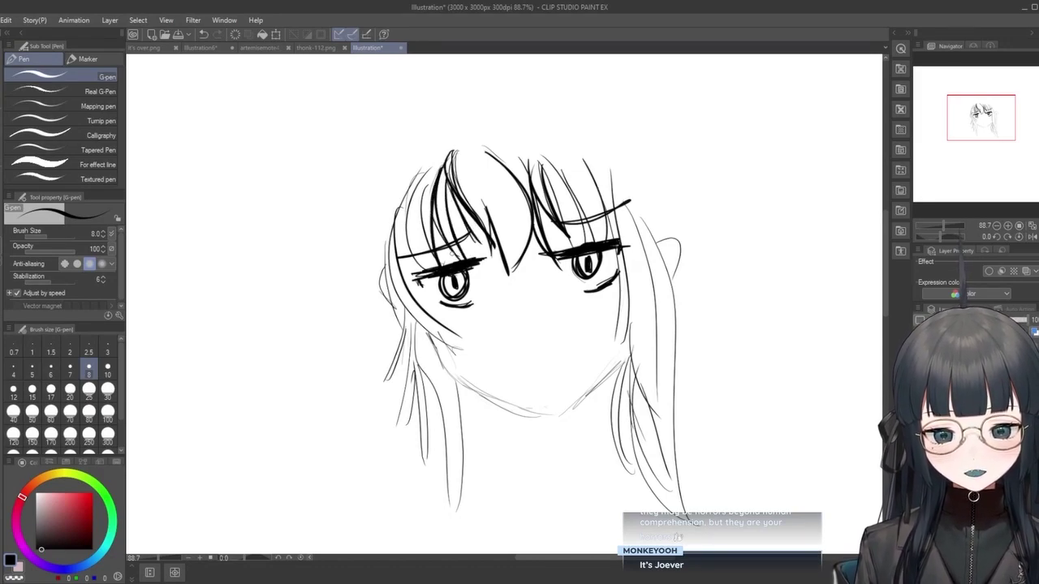
drag(432, 206, 404, 273)
drag(438, 169, 411, 206)
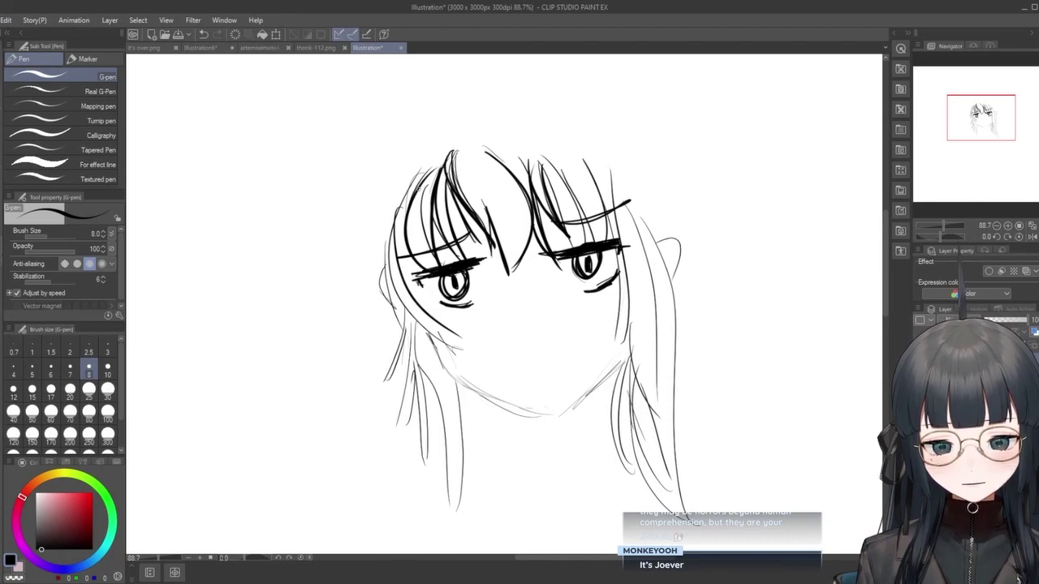
drag(411, 258, 459, 335)
drag(409, 216, 421, 322)
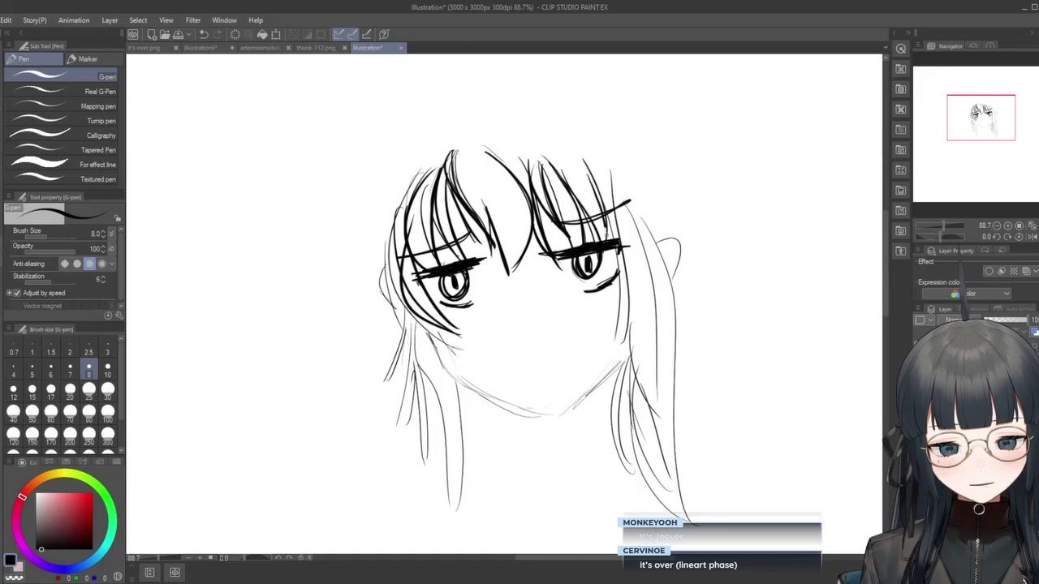
Trace the right side hair in bold, from beside the right eye down to a pointed tip near chin level.
drag(606, 200, 615, 328)
key(ctrl+z)
mouse_move(609, 193)
mouse_down()
mouse_move(617, 337)
mouse_move(629, 231)
mouse_up()
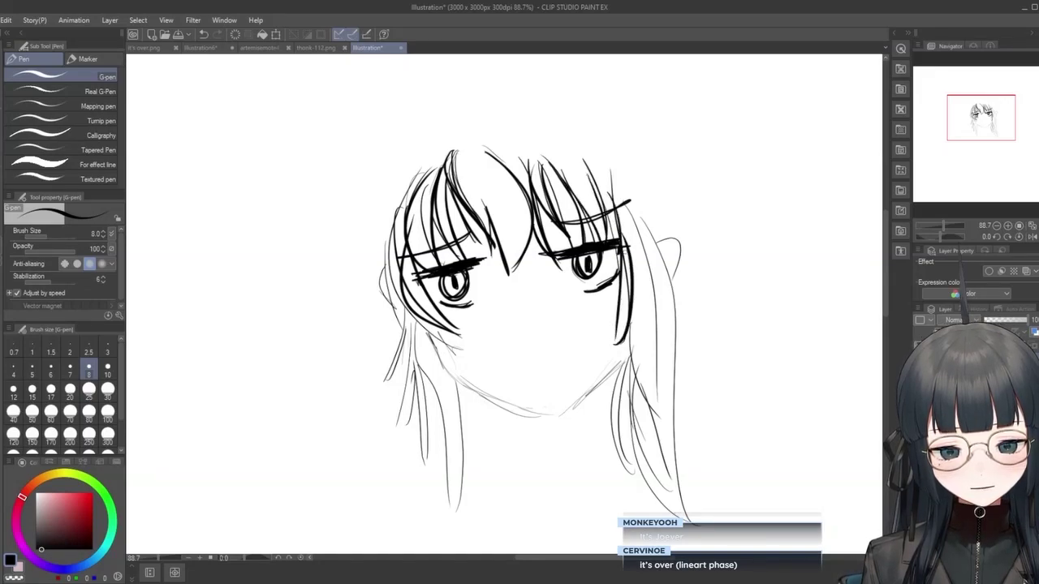
drag(628, 327, 657, 412)
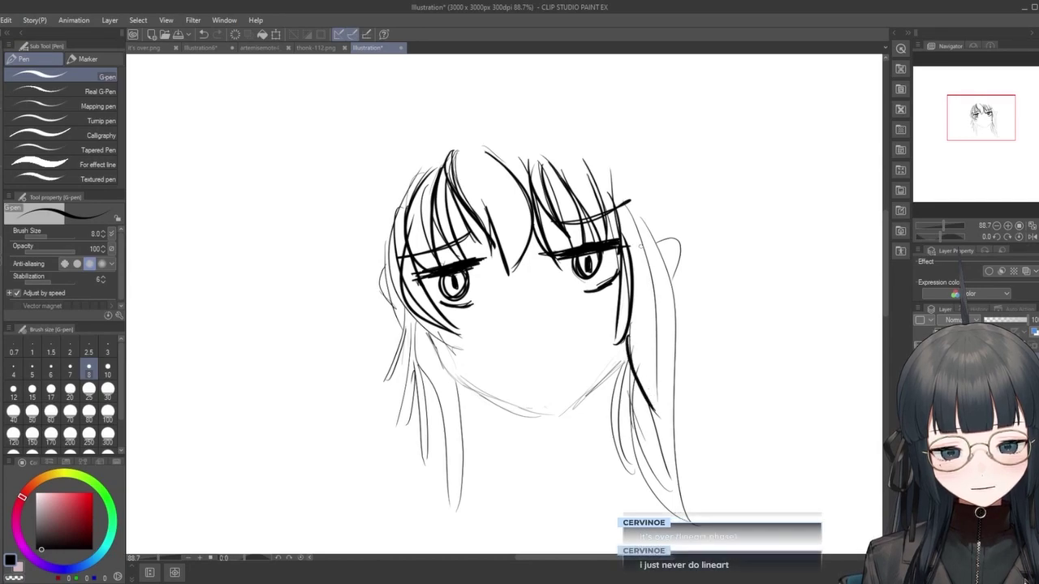
key(ctrl+z)
drag(628, 206, 655, 398)
key(ctrl+z)
mouse_move(629, 210)
mouse_down()
mouse_move(662, 365)
mouse_move(659, 425)
mouse_up()
key(ctrl+z)
drag(626, 212, 673, 416)
key(ctrl+z)
mouse_move(626, 212)
mouse_down()
mouse_move(653, 263)
mouse_move(655, 410)
mouse_up()
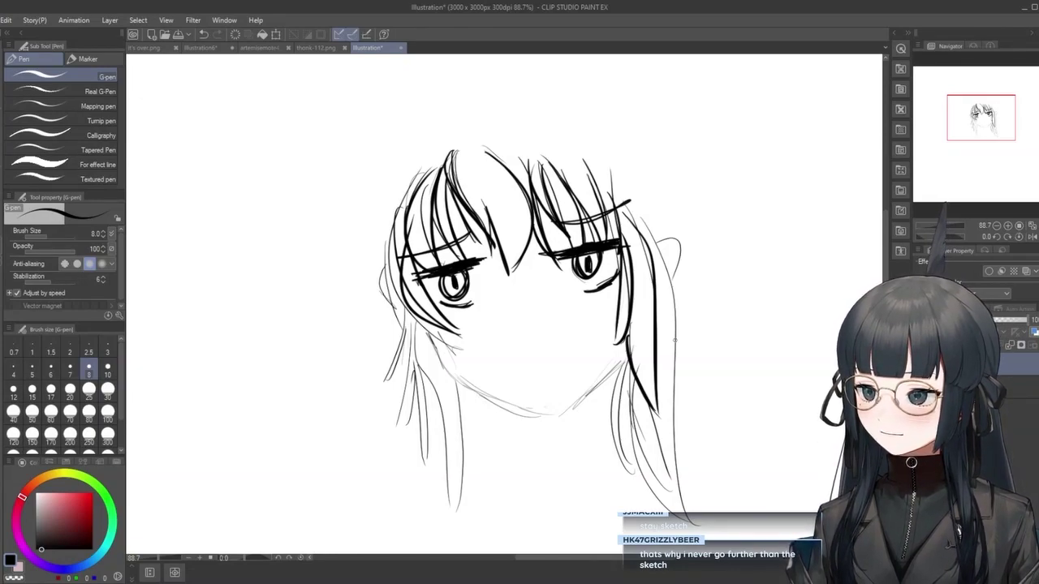
Undo all the bold tracing over the hair, back to the thin sketch with both ear outlines.
key(ctrl+z)
key(ctrl+z)
key(ctrl+z)
key(ctrl+z)
key(ctrl+z)
key(ctrl+z)
key(ctrl+z)
key(ctrl+z)
key(ctrl+z)
key(ctrl+z)
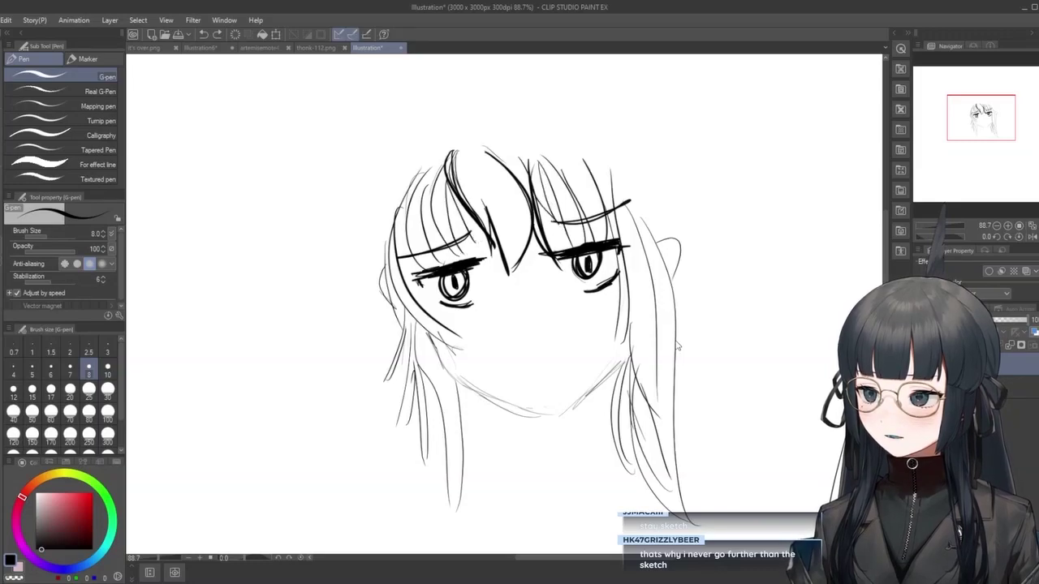
key(ctrl+z)
key(ctrl+z)
key(ctrl+z)
key(ctrl+z)
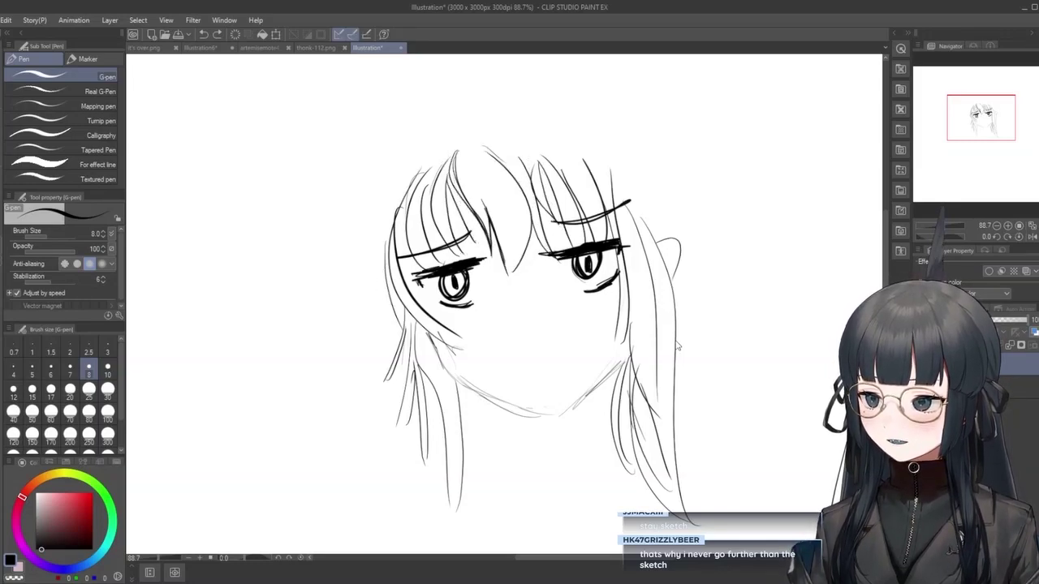
key(ctrl+y)
key(ctrl+y)
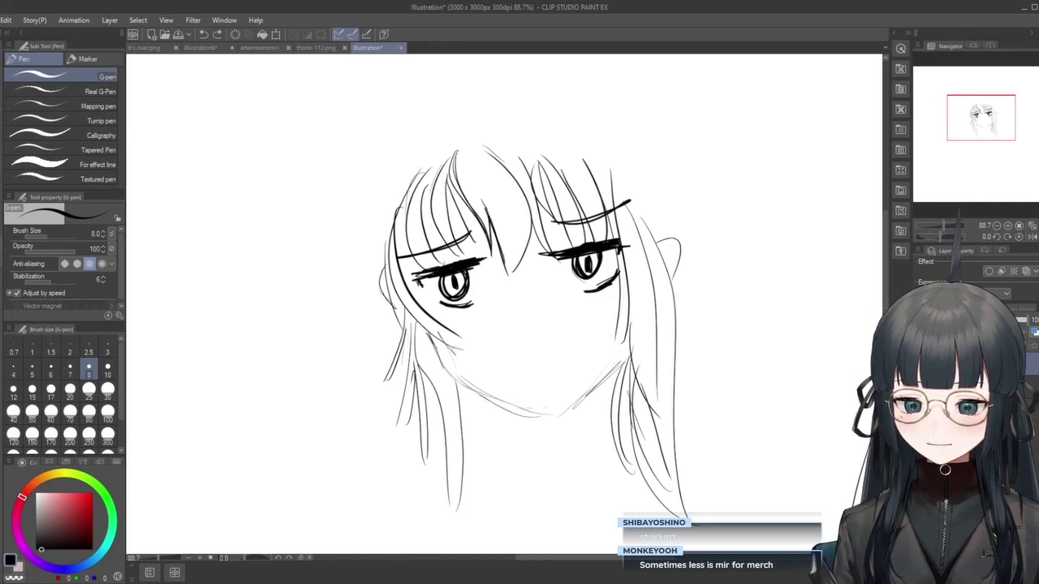
Compare against the it's over.png drawing again, and return to the Illustration canvas.
click(146, 47)
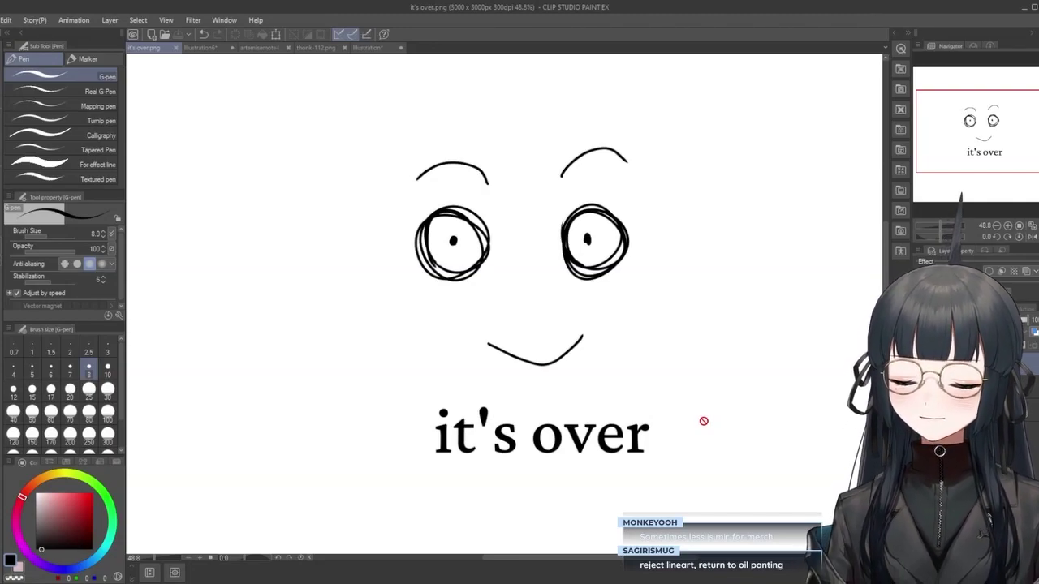
click(372, 49)
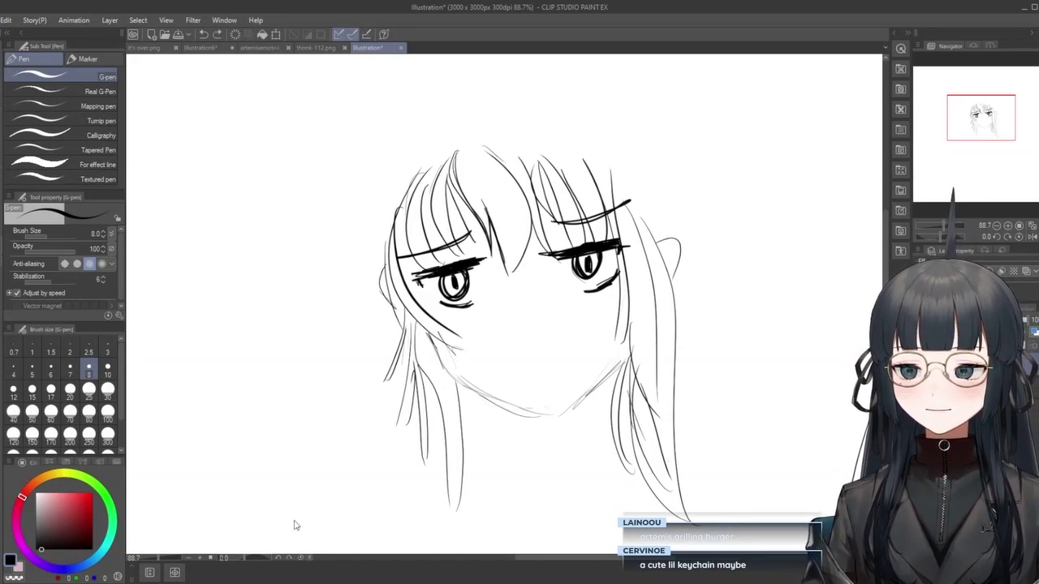
Undo the ears, side hair, jawline and bangs until only the eyes and brows are left on the canvas.
key(ctrl+z)
key(ctrl+z)
key(ctrl+z)
key(ctrl+z)
key(ctrl+z)
key(ctrl+z)
key(ctrl+z)
key(ctrl+z)
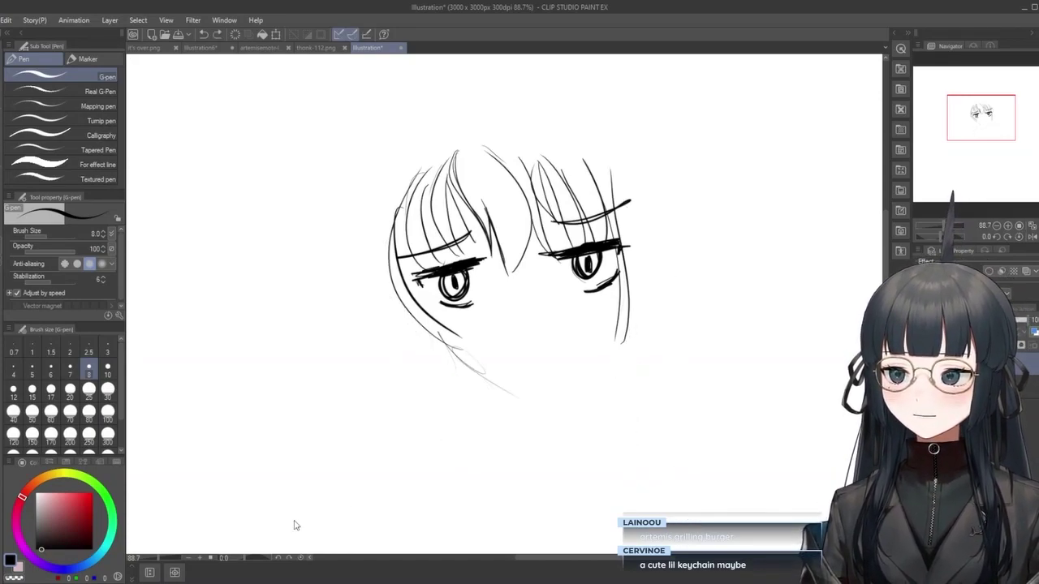
key(ctrl+z)
key(ctrl+z)
key(ctrl+z)
key(ctrl+z)
key(ctrl+z)
key(ctrl+z)
key(ctrl+z)
key(ctrl+z)
key(ctrl+z)
key(ctrl+z)
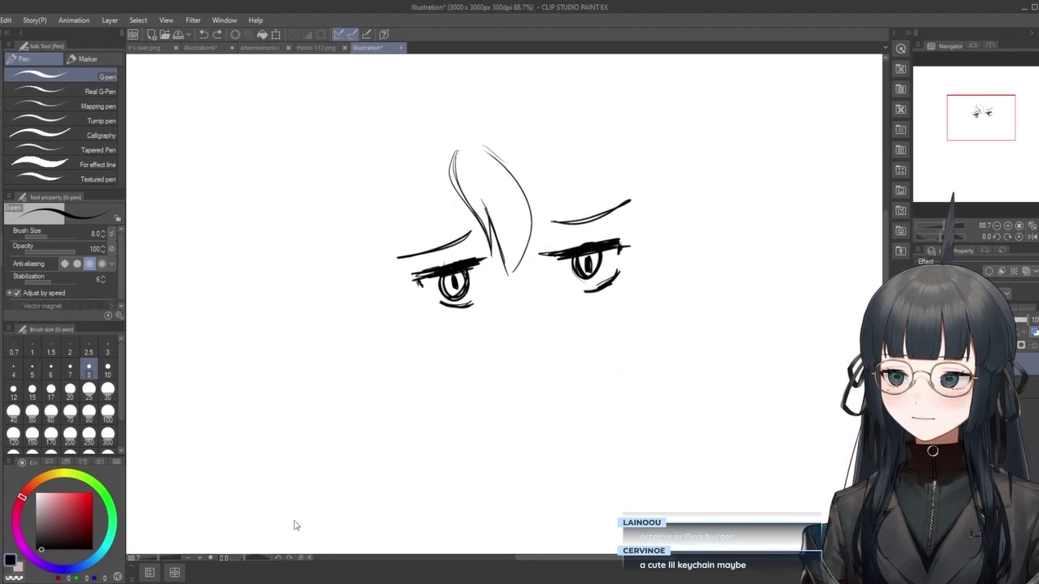
key(ctrl+z)
key(ctrl+z)
key(ctrl+z)
key(ctrl+z)
key(ctrl+z)
key(ctrl+z)
key(ctrl+z)
key(ctrl+z)
key(ctrl+z)
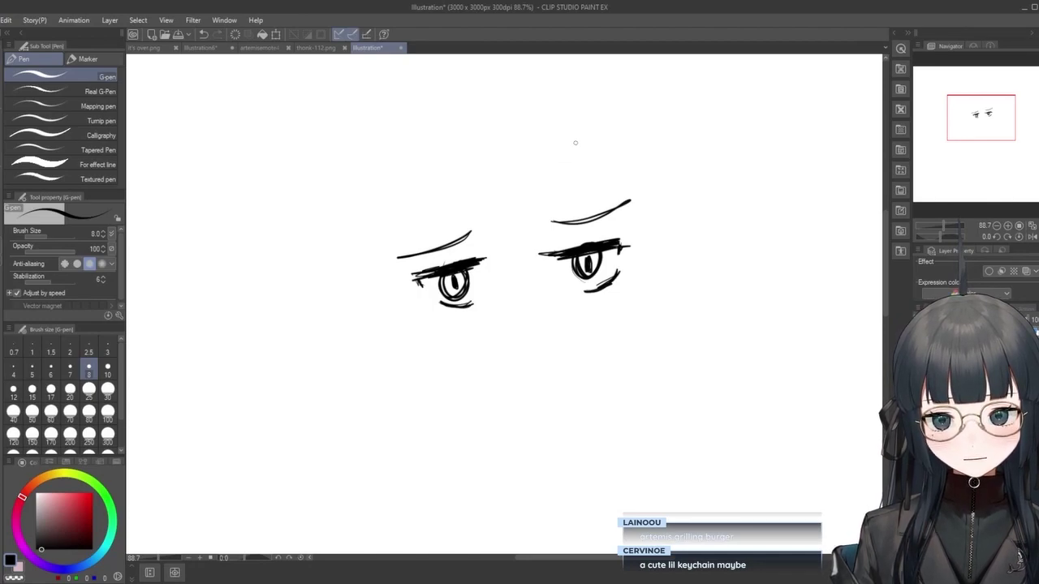
Try a long curved center strand running down between the eyes and undo it.
drag(578, 146, 512, 340)
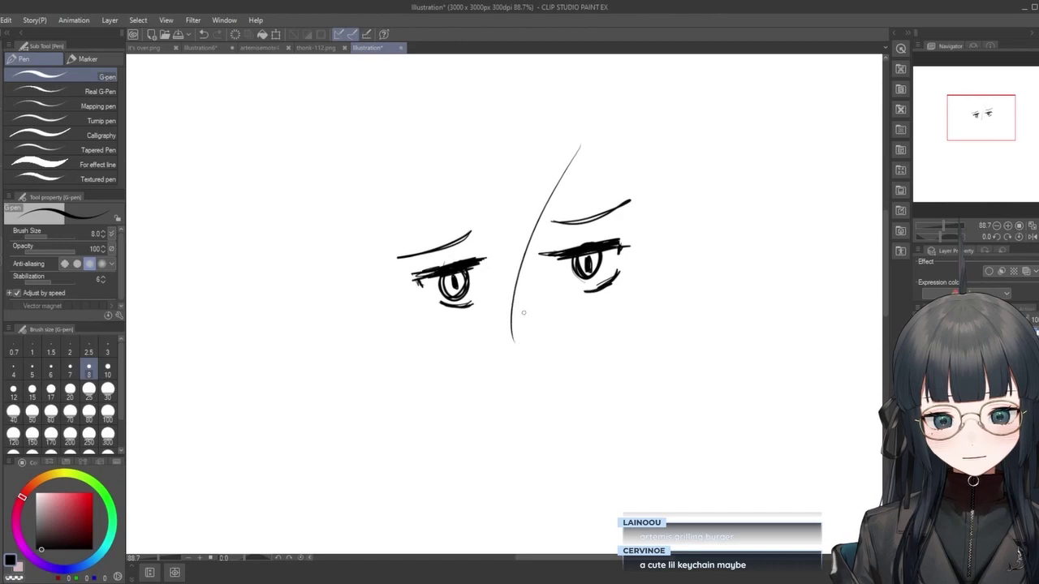
key(ctrl+z)
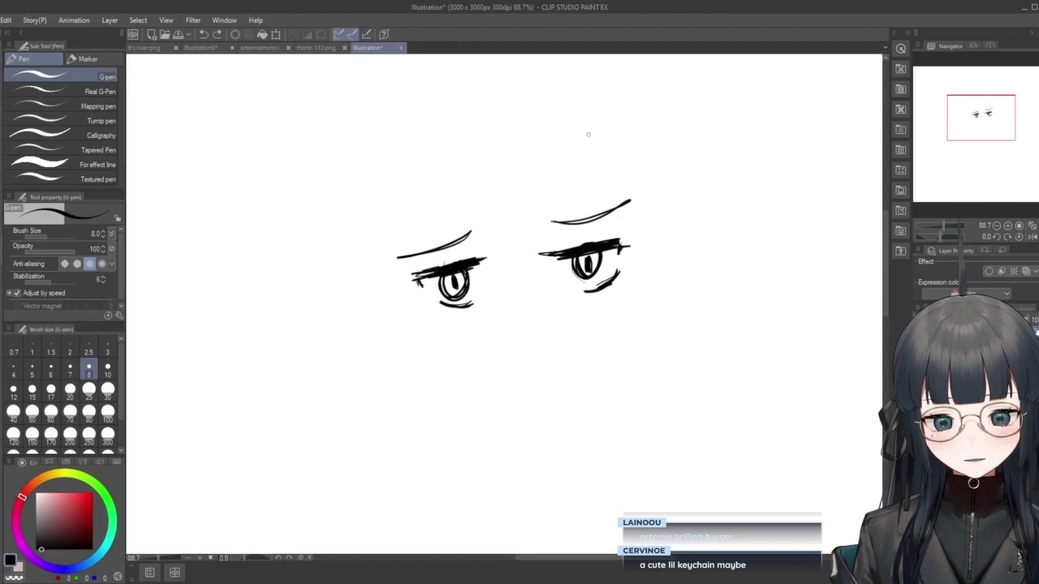
mouse_move(559, 145)
mouse_down()
mouse_move(558, 176)
mouse_move(504, 288)
mouse_move(500, 354)
mouse_up()
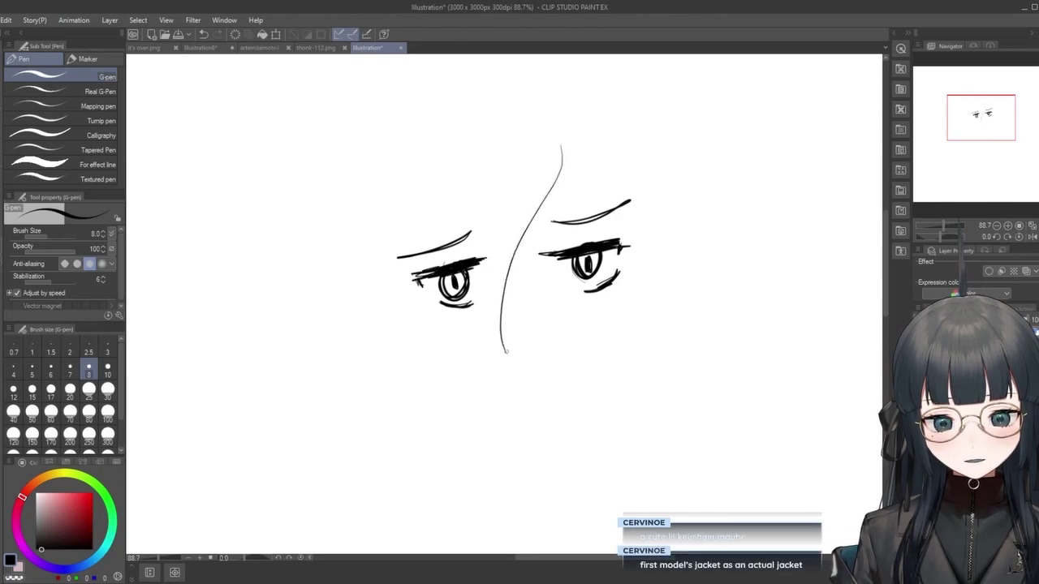
key(ctrl+z)
Draw a long swept forelock curving down between the eyes, with thin strands falling across the left eye to the cheek.
mouse_move(569, 132)
mouse_down()
mouse_move(568, 169)
mouse_move(525, 246)
mouse_move(486, 354)
mouse_move(497, 230)
mouse_up()
mouse_move(511, 180)
mouse_down()
mouse_move(451, 359)
mouse_move(454, 398)
mouse_up()
mouse_move(463, 403)
mouse_down()
mouse_move(434, 236)
mouse_move(480, 169)
mouse_up()
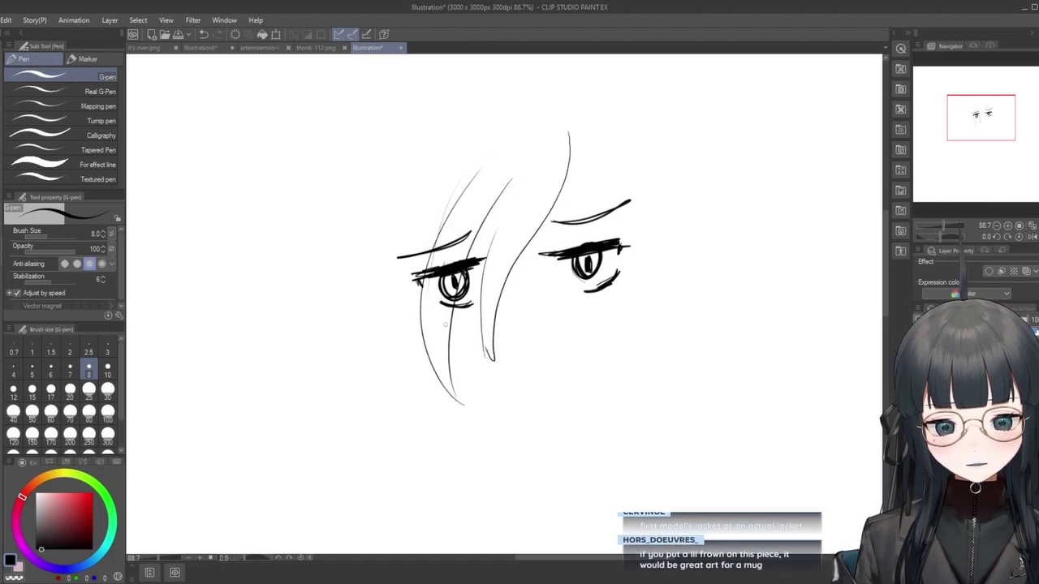
Draw thin bang strands fanning from the parting over the right brow and down the outer side of the right eye.
mouse_move(565, 164)
mouse_down()
mouse_move(563, 244)
mouse_move(607, 271)
mouse_move(608, 292)
mouse_move(646, 297)
mouse_move(578, 159)
mouse_up()
key(ctrl+z)
drag(554, 213, 532, 279)
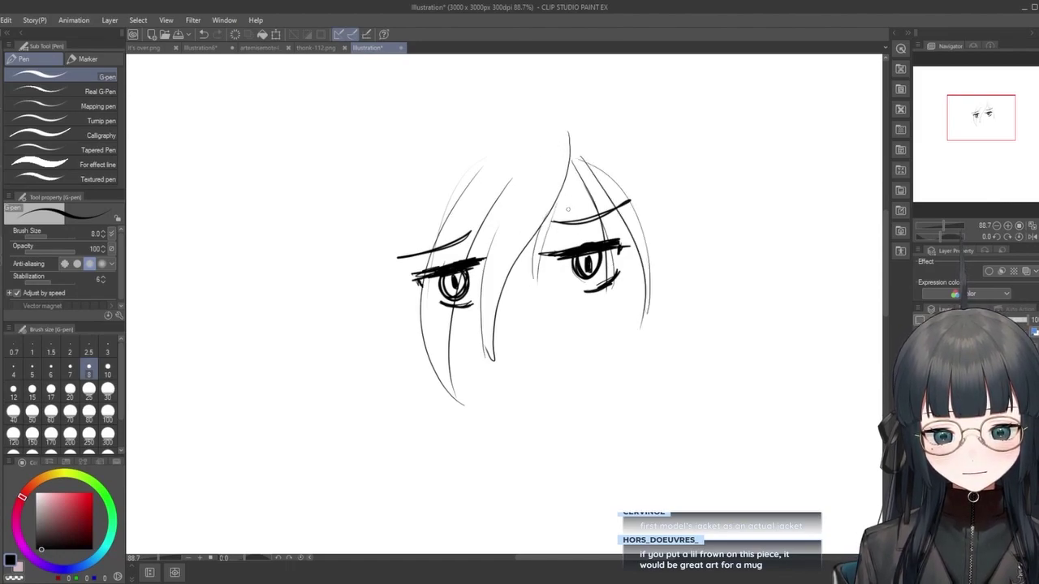
drag(563, 192, 548, 248)
Add longer thin strands hanging below the left eye and down the right side of the face to chin level.
drag(479, 302, 459, 372)
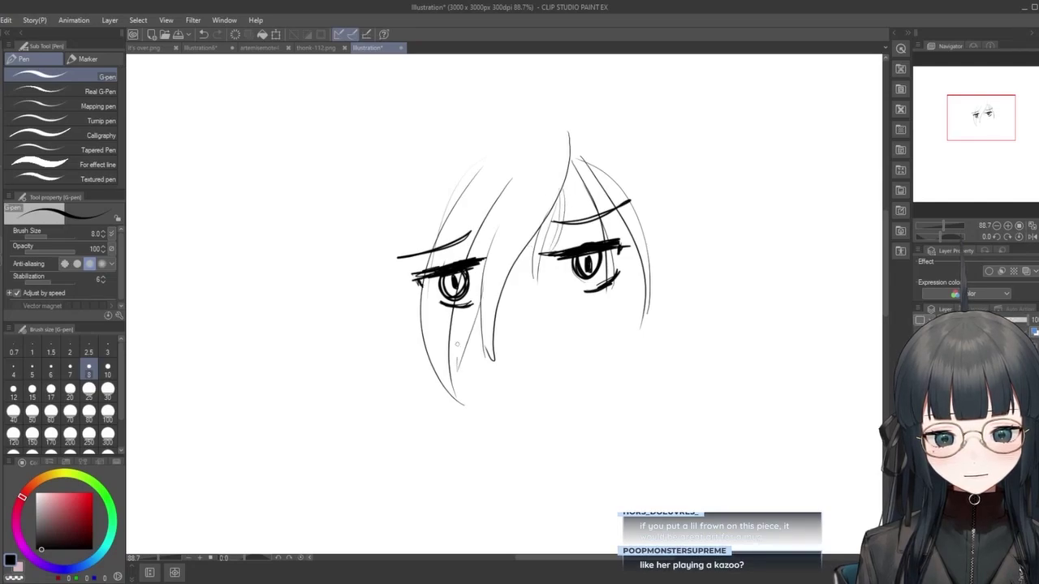
key(ctrl+z)
drag(483, 280, 479, 436)
drag(454, 310, 475, 403)
mouse_move(631, 244)
mouse_down()
mouse_move(625, 375)
mouse_move(613, 403)
mouse_up()
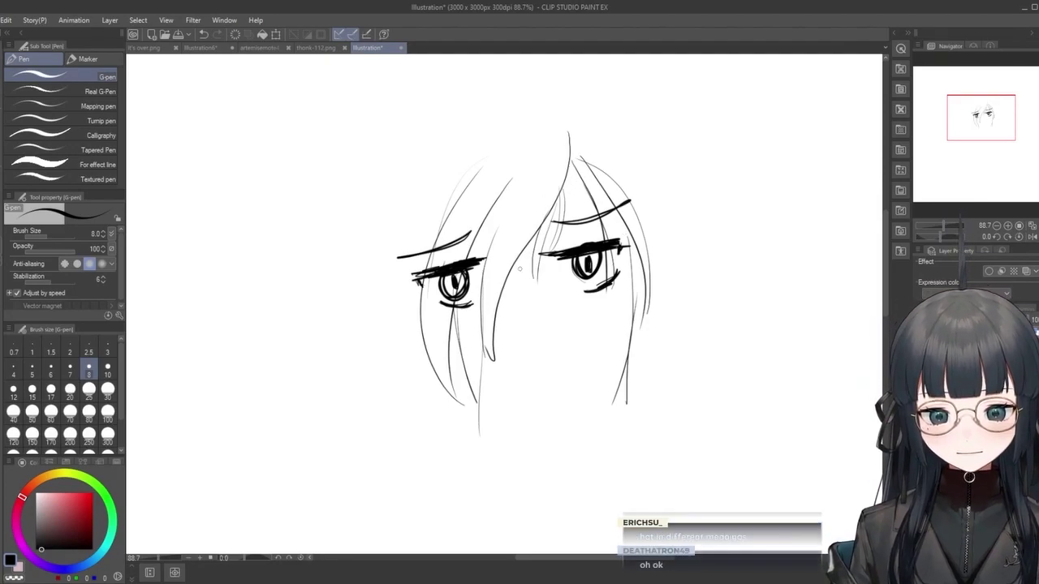
Try extra thin strokes along the inner edge of the central forelock and undo them.
drag(529, 243, 500, 336)
drag(517, 267, 497, 352)
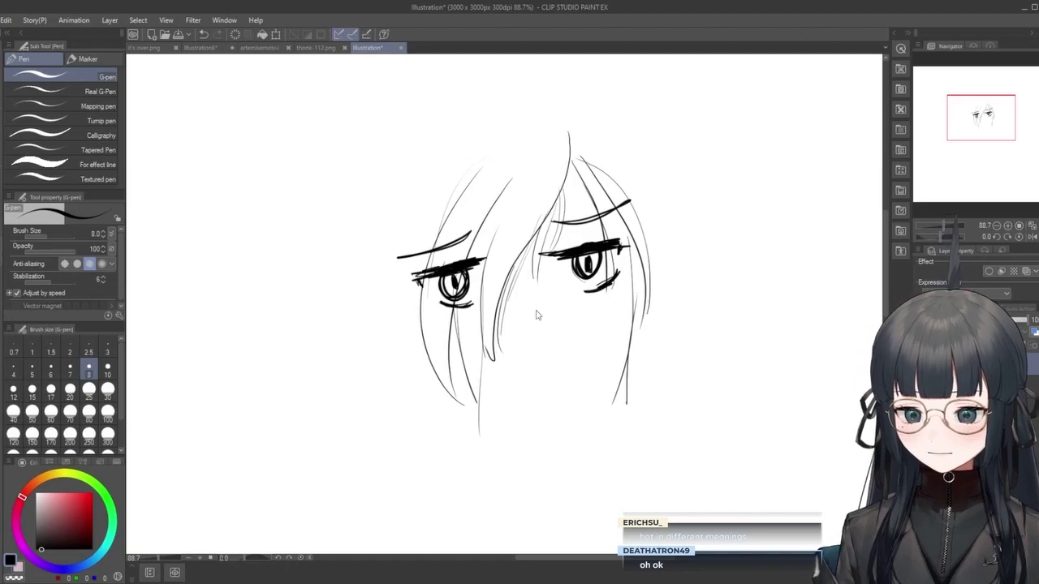
key(ctrl+z)
key(ctrl+z)
key(ctrl+z)
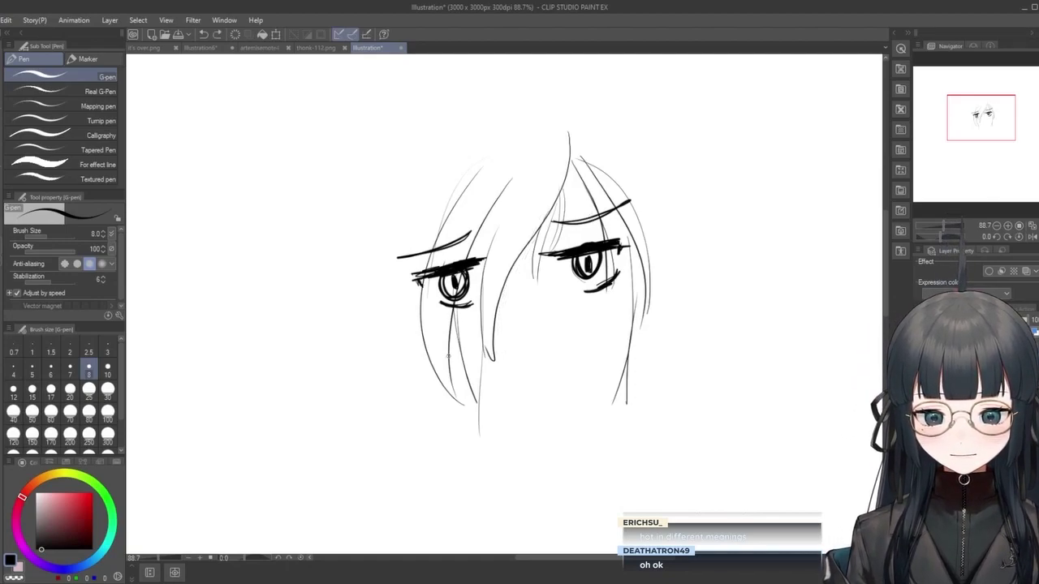
Draw thin outer hair strands down the left side of the head, past the left eye's outer corner.
mouse_move(448, 202)
mouse_down()
mouse_move(409, 344)
mouse_move(428, 250)
mouse_up()
drag(417, 284, 406, 371)
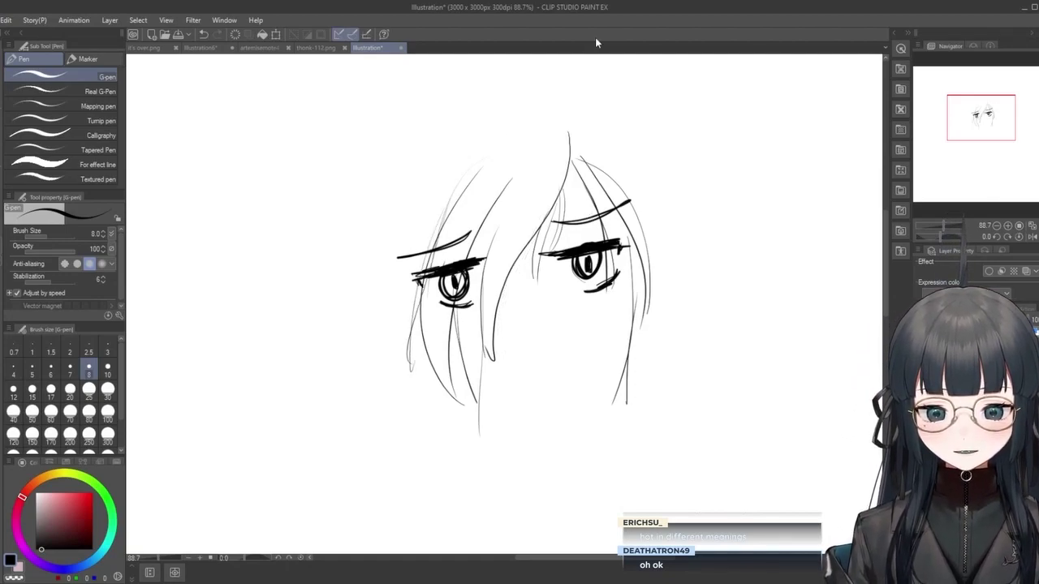
Draw a long thin strand down the right side past the jaw and outline the right brow's upper edge with a thin curve.
mouse_move(641, 288)
mouse_down()
mouse_move(635, 427)
mouse_move(624, 449)
mouse_up()
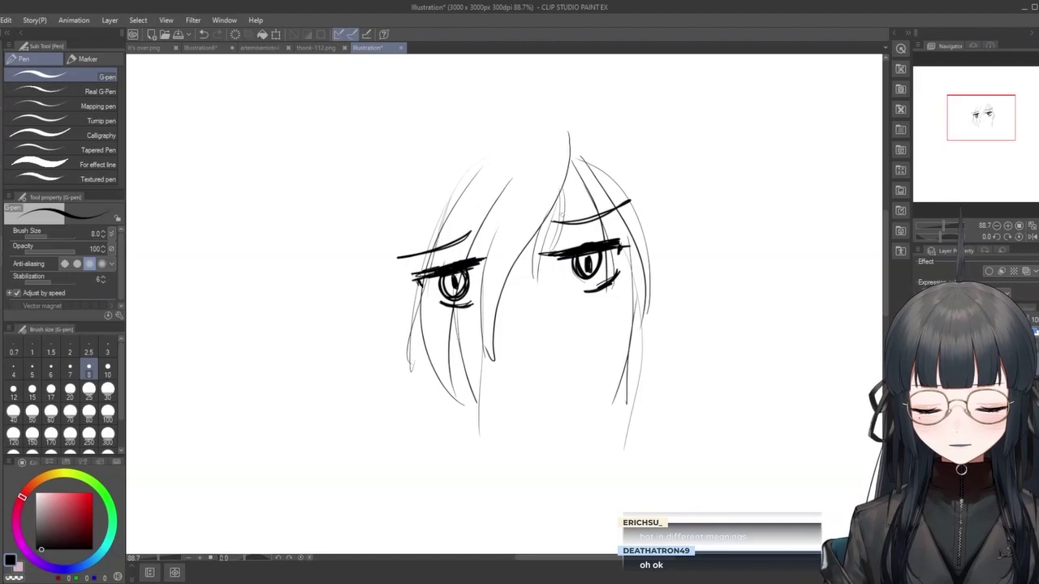
drag(550, 219, 630, 200)
drag(552, 221, 631, 194)
key(ctrl+z)
drag(551, 222, 629, 201)
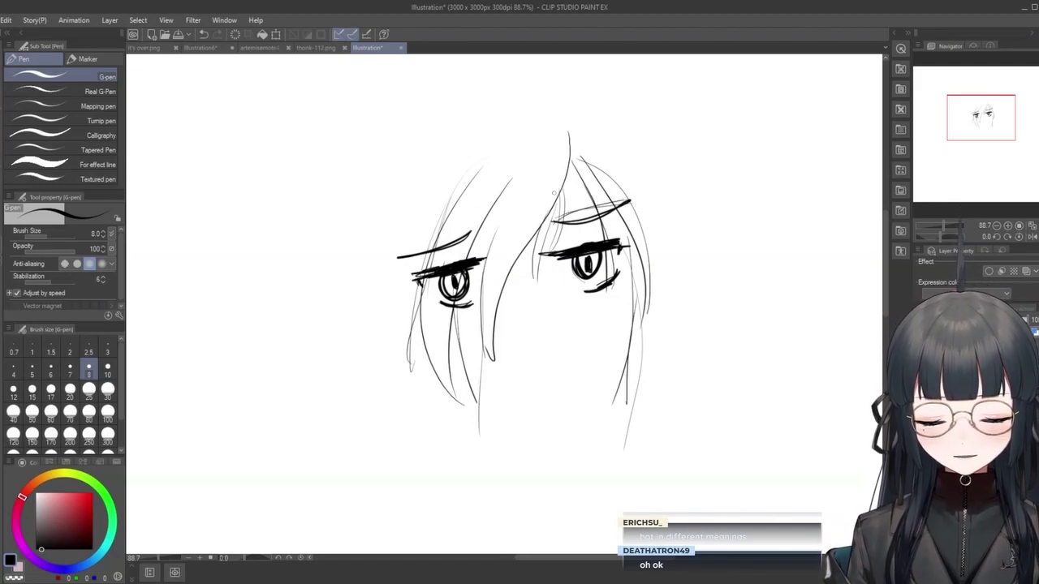
Outline the upper edge of the left brow with a thin curve, undoing and redrawing it until it fits.
drag(462, 233, 399, 256)
key(ctrl+z)
drag(469, 230, 398, 258)
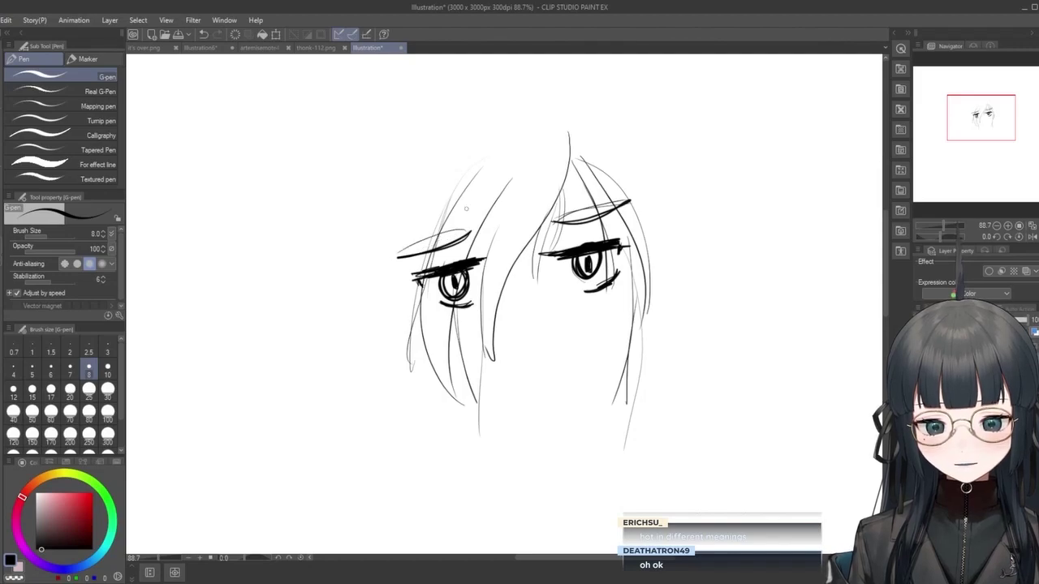
key(ctrl+z)
drag(465, 231, 408, 256)
key(ctrl+z)
mouse_move(469, 231)
mouse_down()
mouse_move(392, 261)
mouse_move(401, 256)
mouse_up()
key(ctrl+z)
key(ctrl+z)
key(ctrl+z)
drag(470, 232, 401, 256)
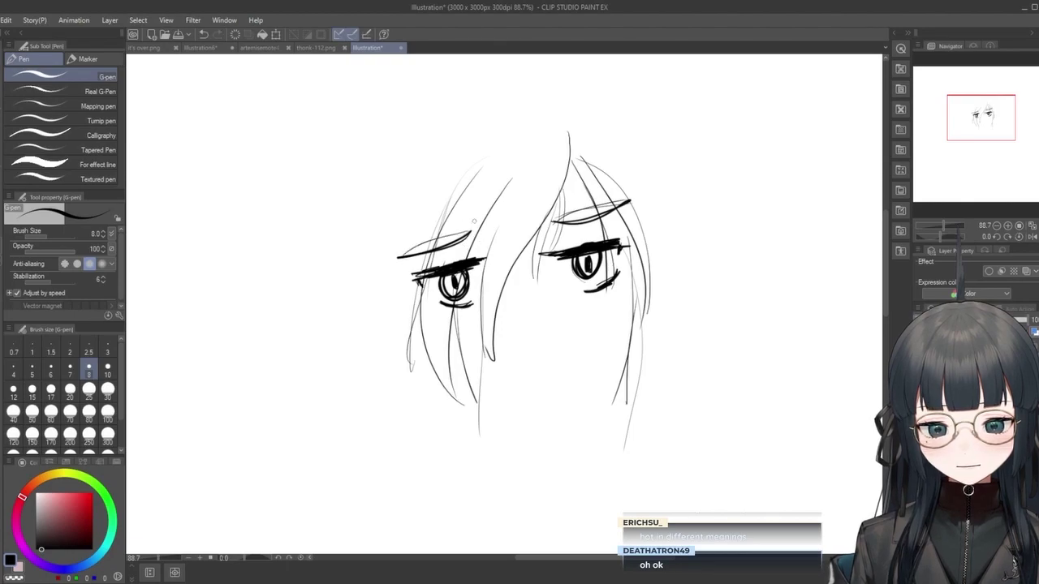
Fill both brows with light hatching between their upper and lower outlines.
drag(562, 225, 604, 208)
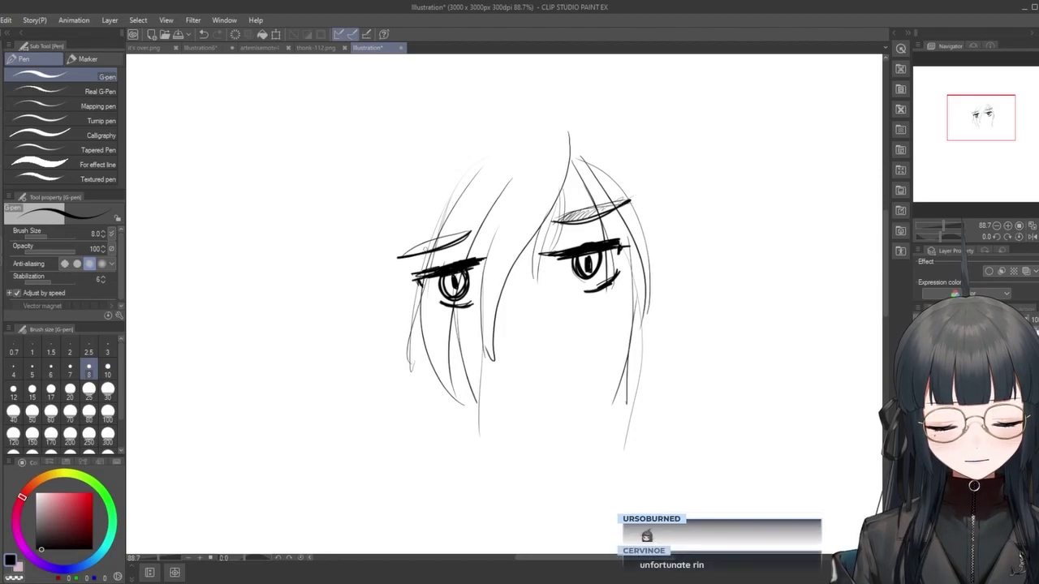
drag(412, 252, 455, 236)
drag(449, 243, 465, 233)
drag(411, 254, 434, 245)
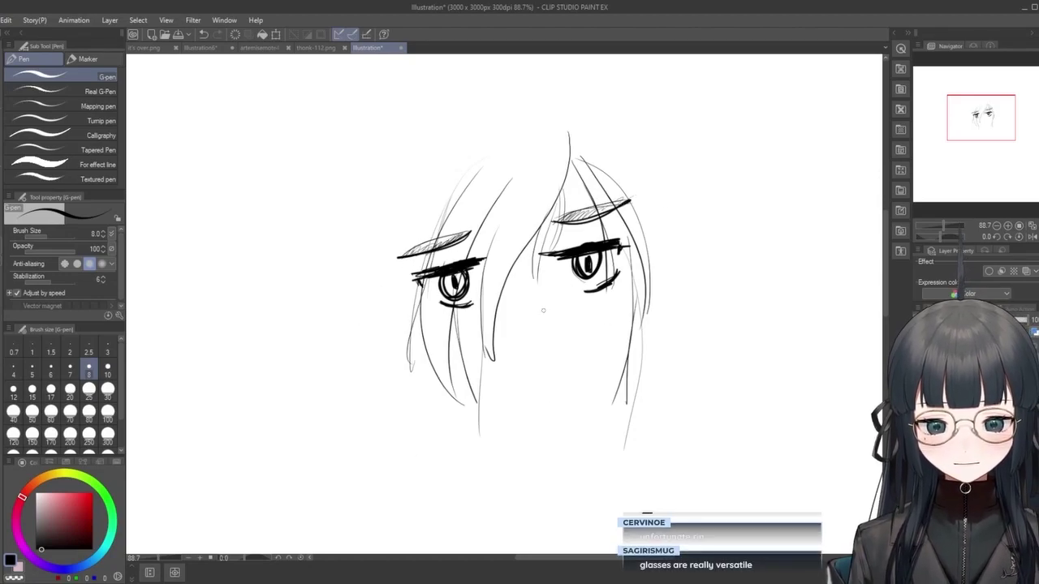
Hatch loose vertical strokes over the left side hair and the central forelock.
drag(405, 269, 390, 329)
mouse_move(442, 199)
mouse_down()
mouse_move(410, 315)
mouse_move(417, 369)
mouse_up()
drag(434, 298, 428, 374)
drag(470, 187, 468, 230)
drag(478, 267, 472, 385)
drag(477, 233, 476, 349)
drag(491, 250, 491, 310)
drag(511, 159, 490, 335)
drag(521, 191, 501, 276)
mouse_move(545, 144)
mouse_down()
mouse_move(525, 201)
mouse_move(535, 209)
mouse_up()
drag(551, 214, 548, 237)
drag(542, 194, 519, 242)
drag(532, 175, 520, 238)
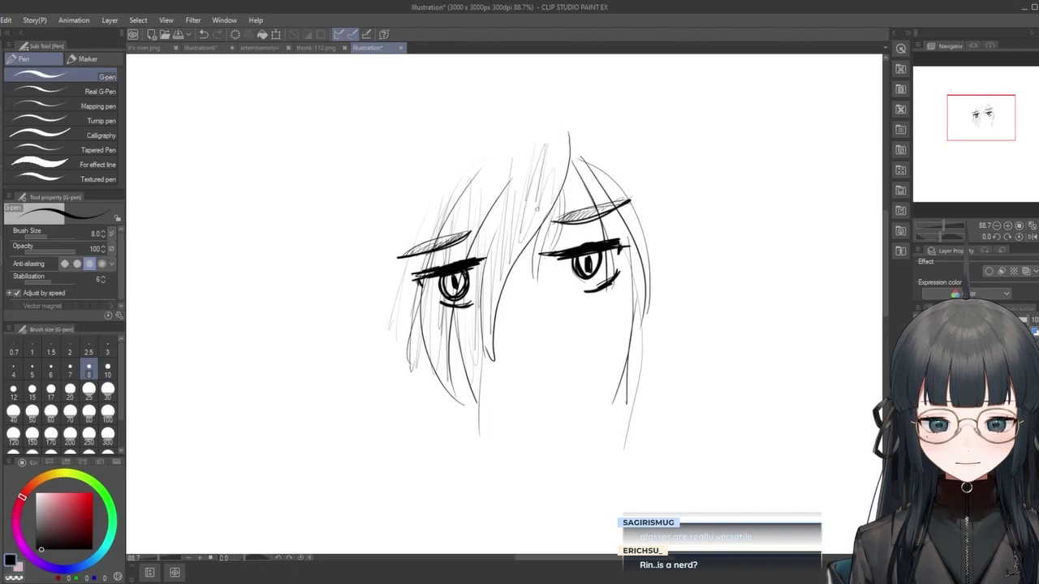
Add thin flared strands at the outer right side of the hair and a small smiling mouth.
drag(643, 312, 649, 354)
drag(656, 333, 668, 414)
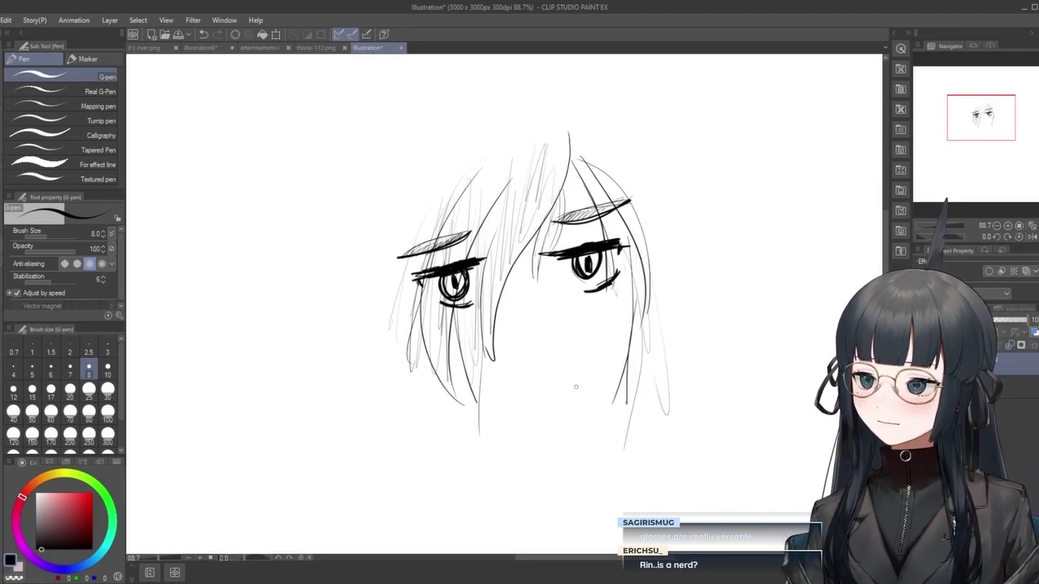
drag(535, 371, 564, 353)
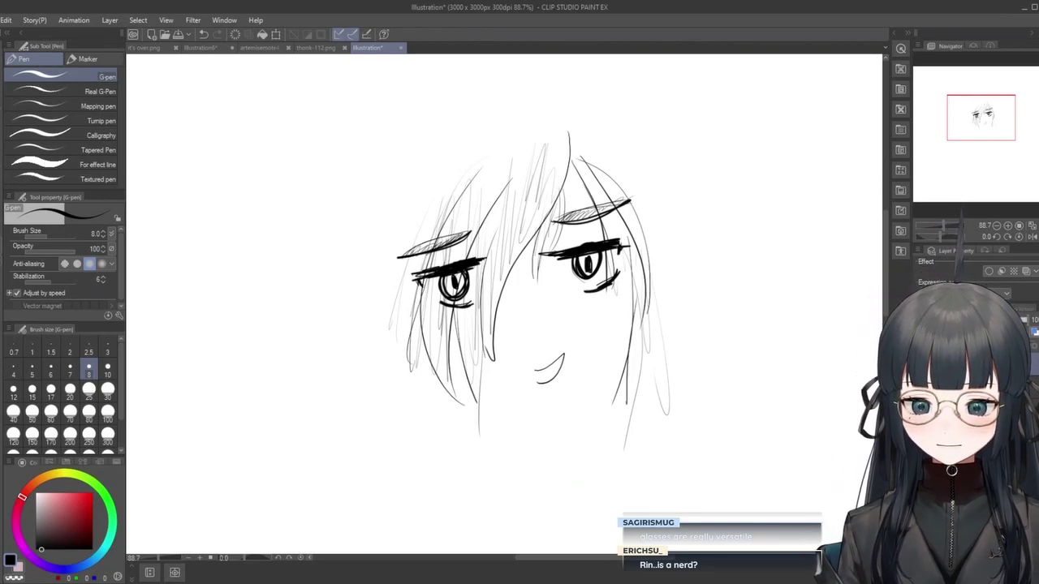
Shade grey bags under both eyes with the Transparent watercolor brush at size 30.
key(b)
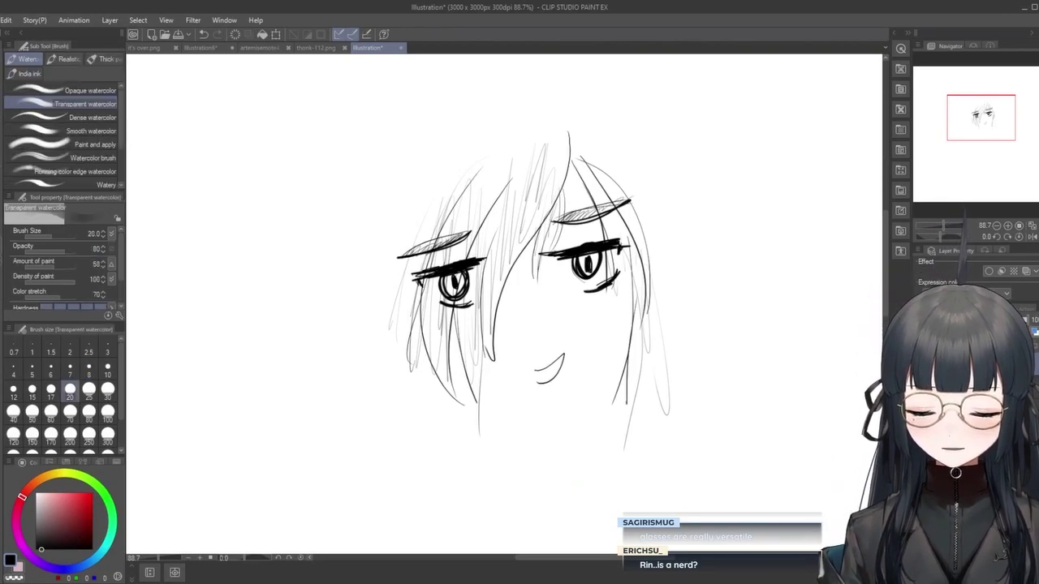
click(107, 390)
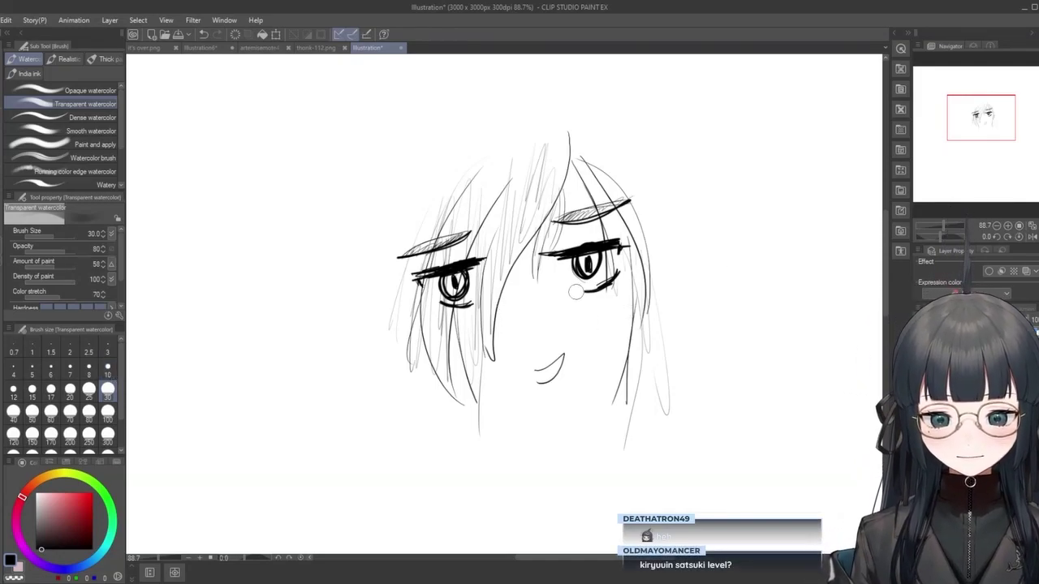
mouse_move(617, 279)
mouse_down()
mouse_move(581, 295)
mouse_move(614, 284)
mouse_move(575, 298)
mouse_move(596, 298)
mouse_move(615, 282)
mouse_up()
key(ctrl+z)
drag(620, 275, 586, 291)
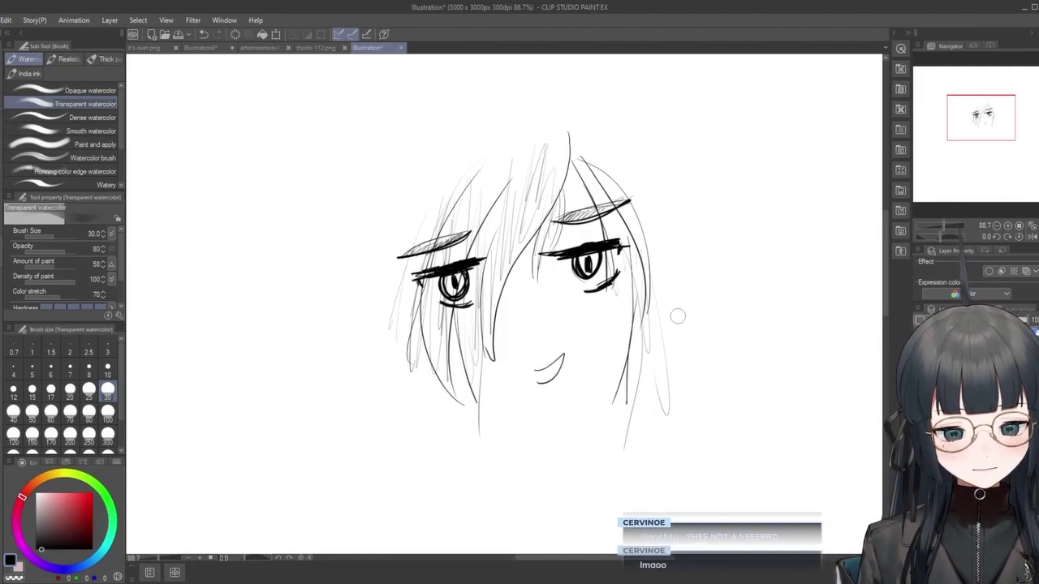
mouse_move(593, 304)
mouse_down()
mouse_move(617, 277)
mouse_move(577, 295)
mouse_move(608, 280)
mouse_up()
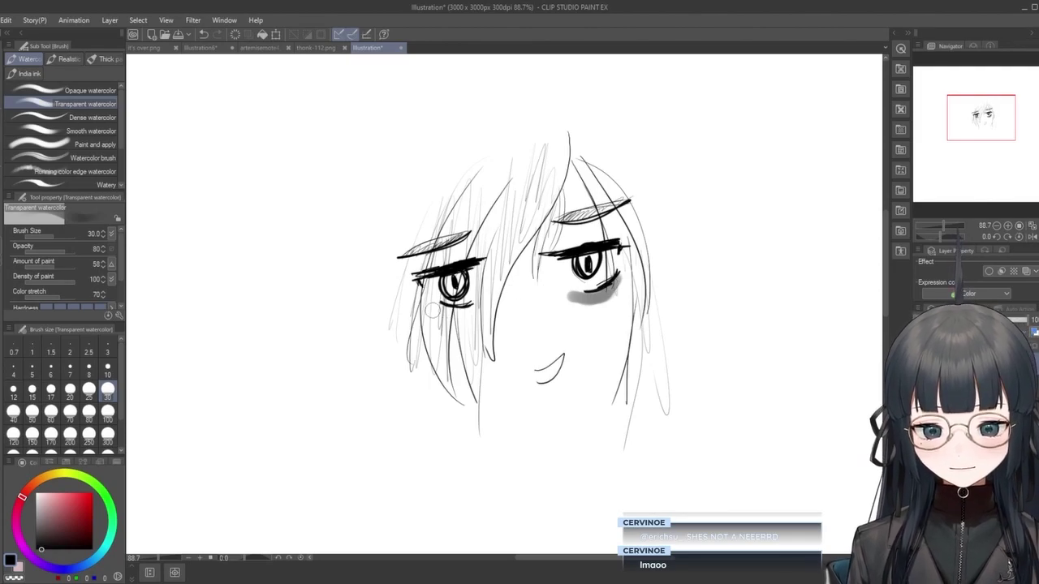
mouse_move(434, 306)
mouse_down()
mouse_move(475, 314)
mouse_move(447, 318)
mouse_move(479, 316)
mouse_up()
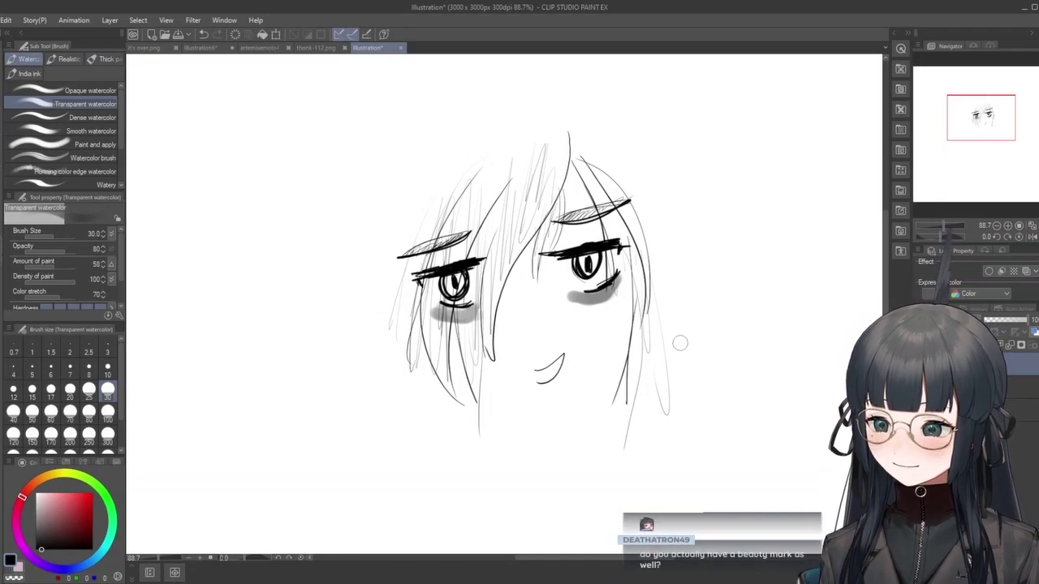
Undo the eye bags, smiling mouth, hair hatching and brow hatching, keeping the brow outlines.
key(Delete)
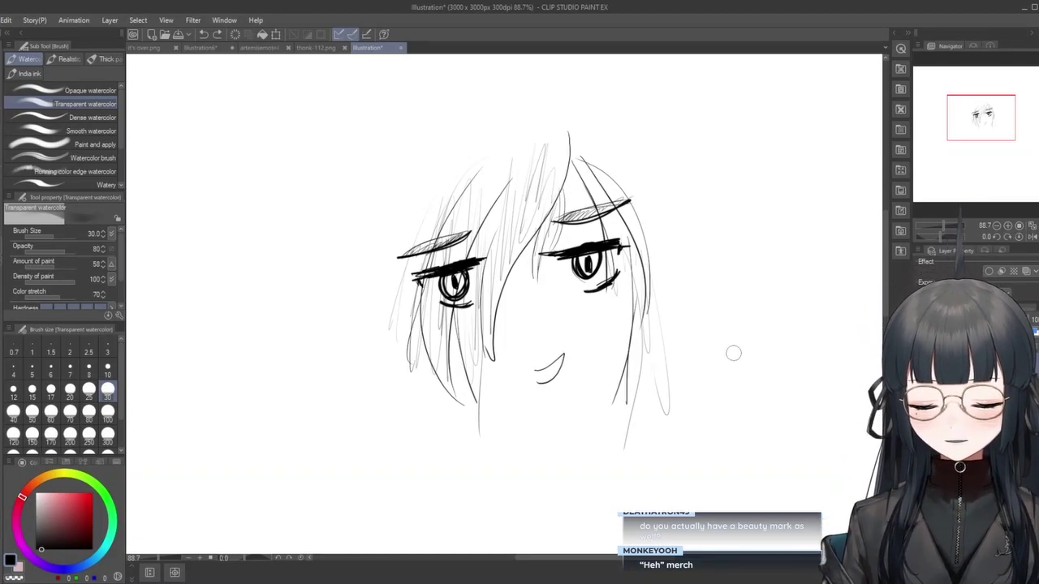
key(ctrl+z)
key(ctrl+z)
key(ctrl+z)
key(ctrl+z)
key(ctrl+z)
key(ctrl+z)
key(ctrl+z)
key(ctrl+z)
key(ctrl+z)
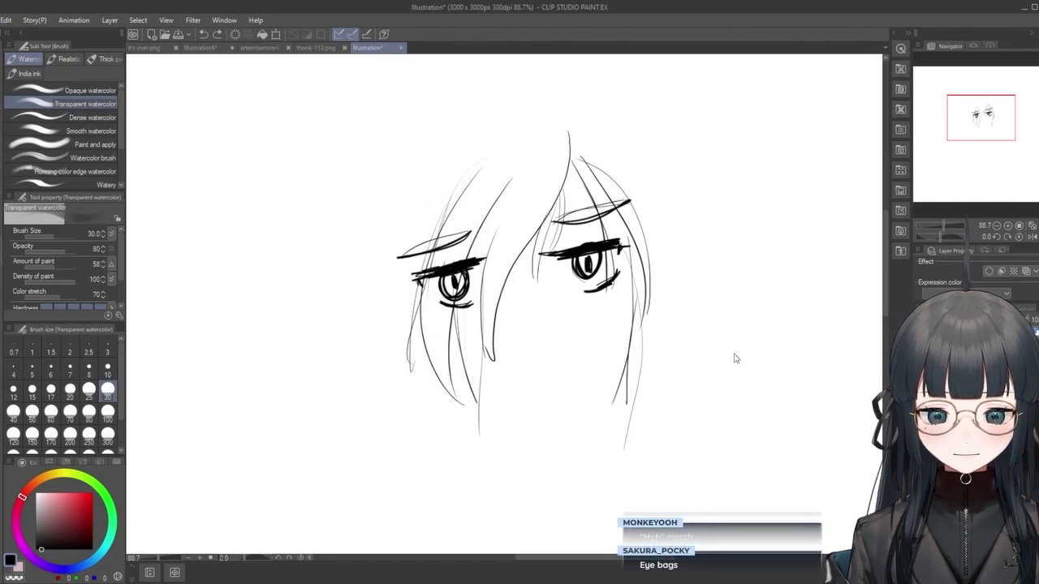
key(ctrl+z)
key(ctrl+y)
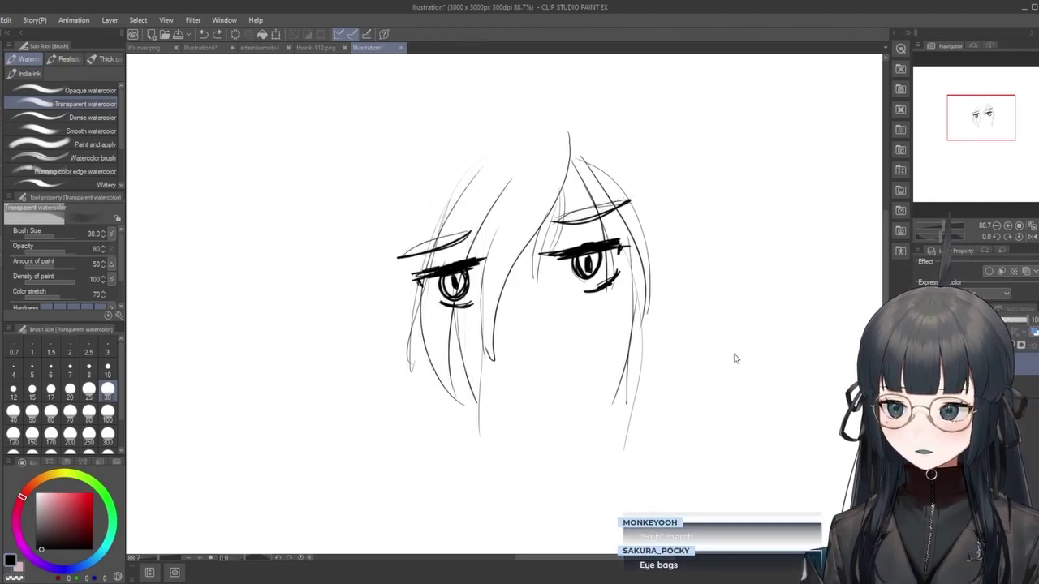
Try small G-pen beauty-mark dots below the left eye and small marks below the right eye, and undo them.
key(i)
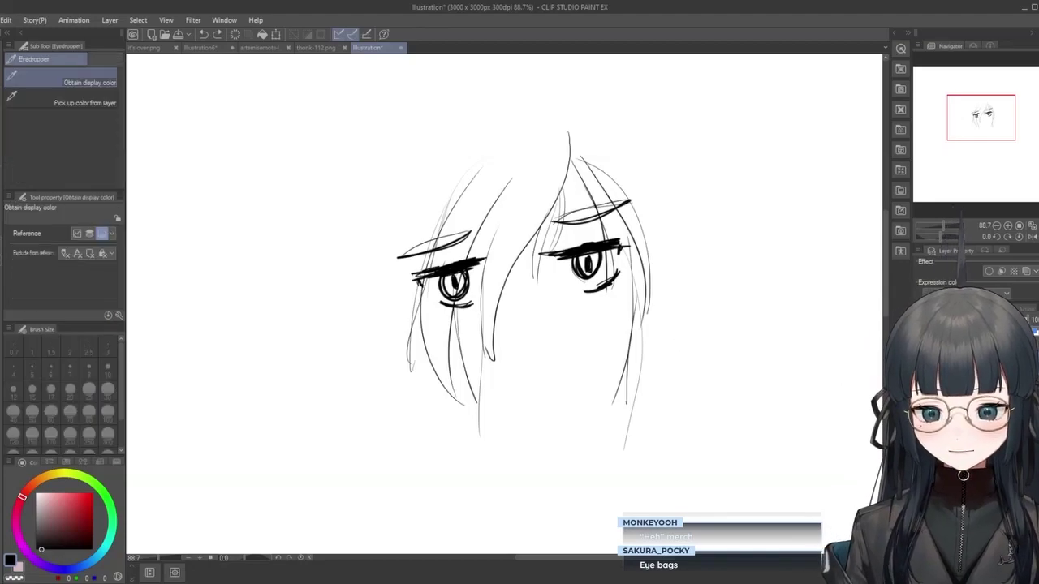
click(1, 114)
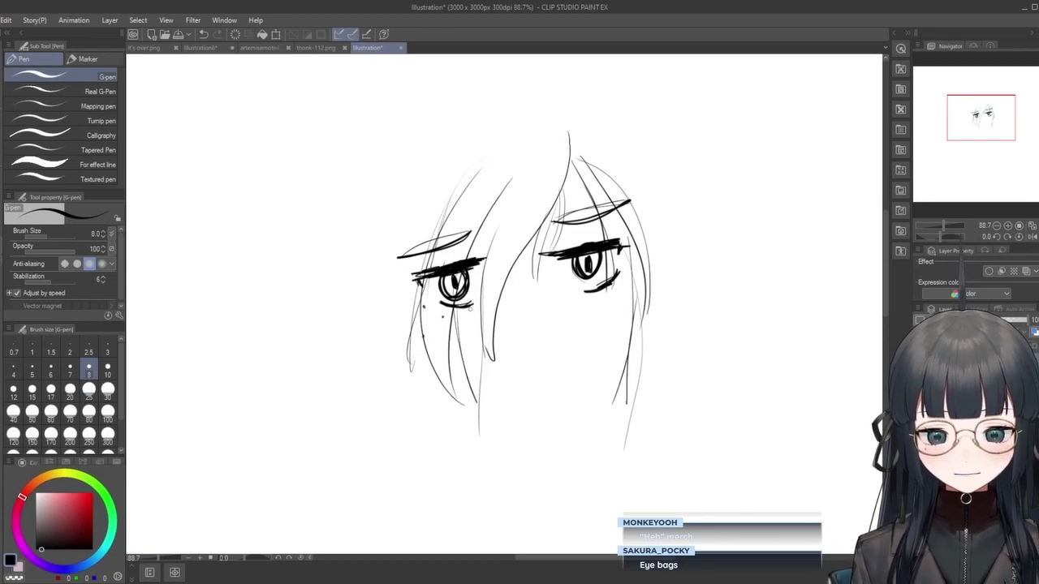
key(ctrl+z)
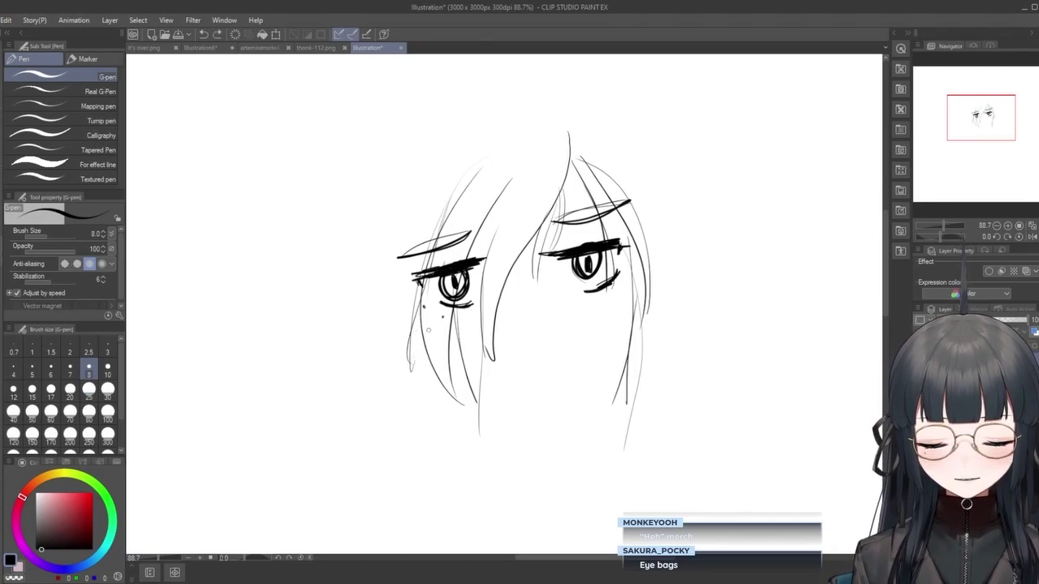
click(414, 334)
key(ctrl+z)
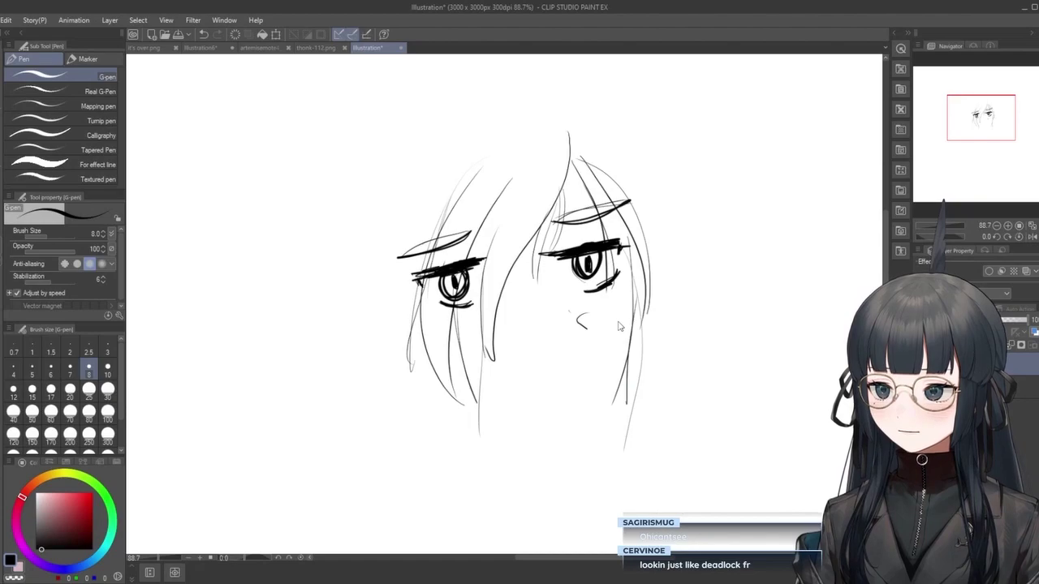
drag(629, 290, 638, 283)
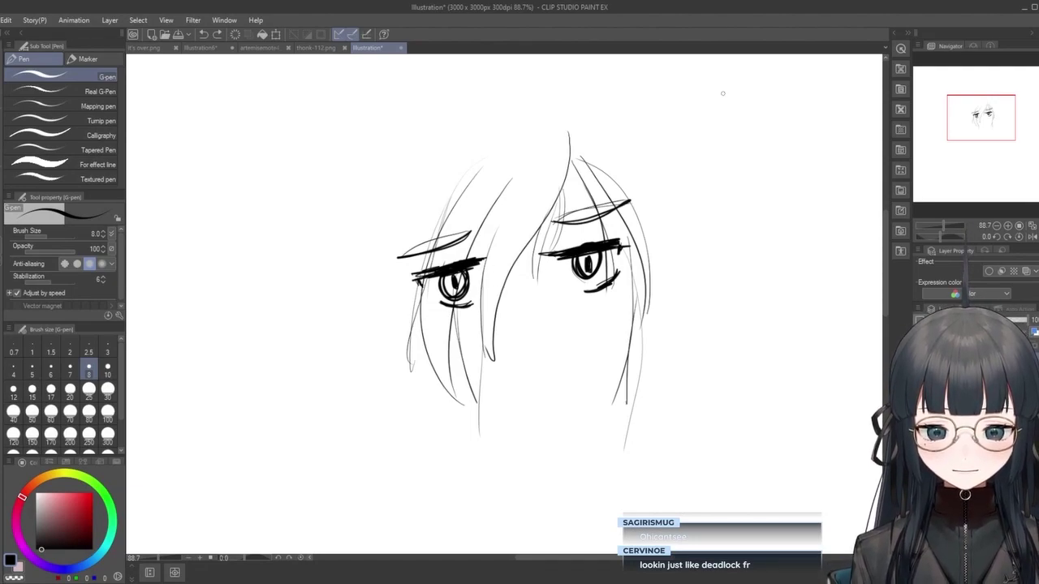
Draw thin eyelid crease lines just above the lash lines of both eyes.
mouse_move(562, 239)
mouse_down()
mouse_move(610, 241)
mouse_move(559, 244)
mouse_up()
drag(431, 265, 464, 258)
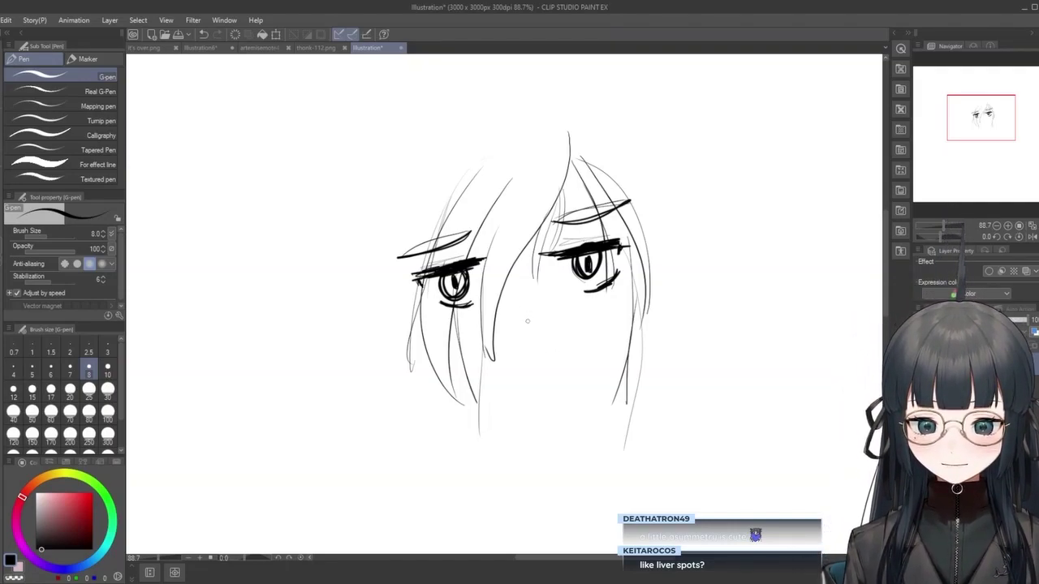
Sketch a small nose mark below the eyes and a short, nearly straight mouth line beneath it.
drag(542, 334, 533, 337)
mouse_move(524, 384)
mouse_down()
mouse_move(568, 406)
mouse_move(560, 385)
mouse_move(581, 381)
mouse_up()
key(ctrl+z)
key(ctrl+z)
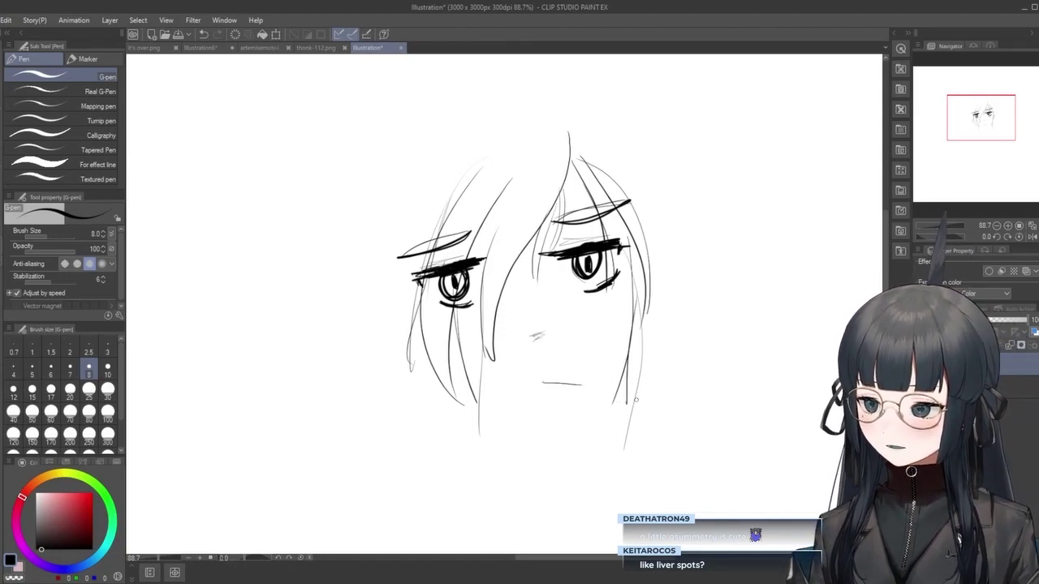
Draw a short cheek line slanting down and inward from the left eye's outer corner.
drag(401, 273, 435, 349)
mouse_move(418, 309)
mouse_down()
mouse_move(460, 377)
mouse_move(520, 401)
mouse_up()
key(ctrl+z)
Try a jawline running from the left cheek through the chin and up to the right side of the face.
mouse_move(433, 362)
mouse_down()
mouse_move(482, 388)
mouse_move(564, 421)
mouse_up()
key(ctrl+z)
key(ctrl+z)
key(ctrl+z)
drag(430, 359, 564, 424)
key(ctrl+z)
mouse_move(423, 353)
mouse_down()
mouse_move(462, 393)
mouse_move(524, 409)
mouse_up()
key(ctrl+z)
mouse_move(433, 355)
mouse_down()
mouse_move(533, 404)
mouse_move(573, 408)
mouse_move(627, 339)
mouse_up()
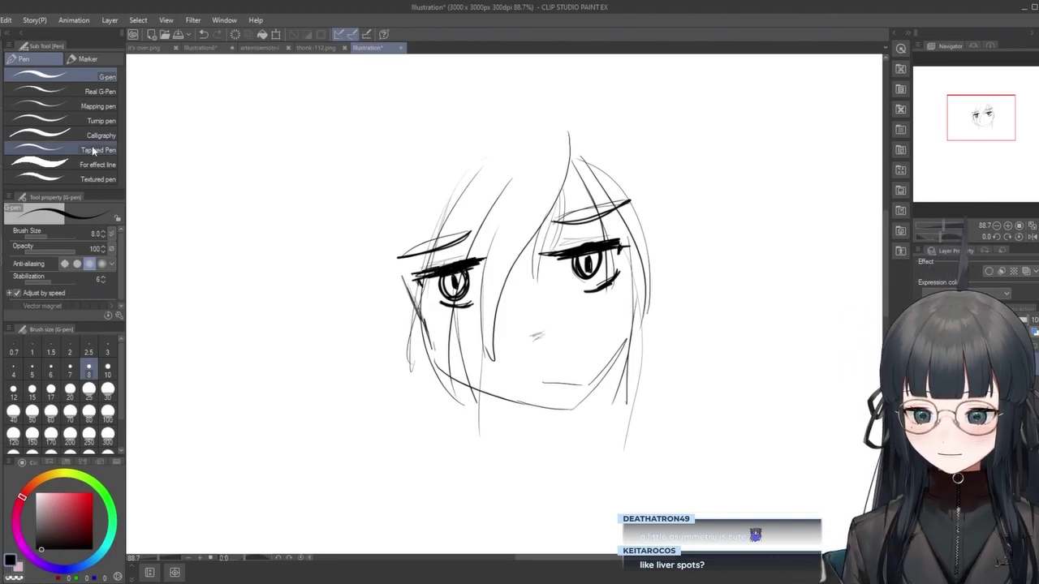
Lasso the mouth line, move it slightly up and toward the left, and deselect.
key(m)
mouse_move(543, 356)
mouse_down()
mouse_move(534, 367)
mouse_move(581, 389)
mouse_move(587, 361)
mouse_move(582, 378)
mouse_move(567, 371)
mouse_up()
key(ctrl+t)
key(Return)
key(ctrl+d)
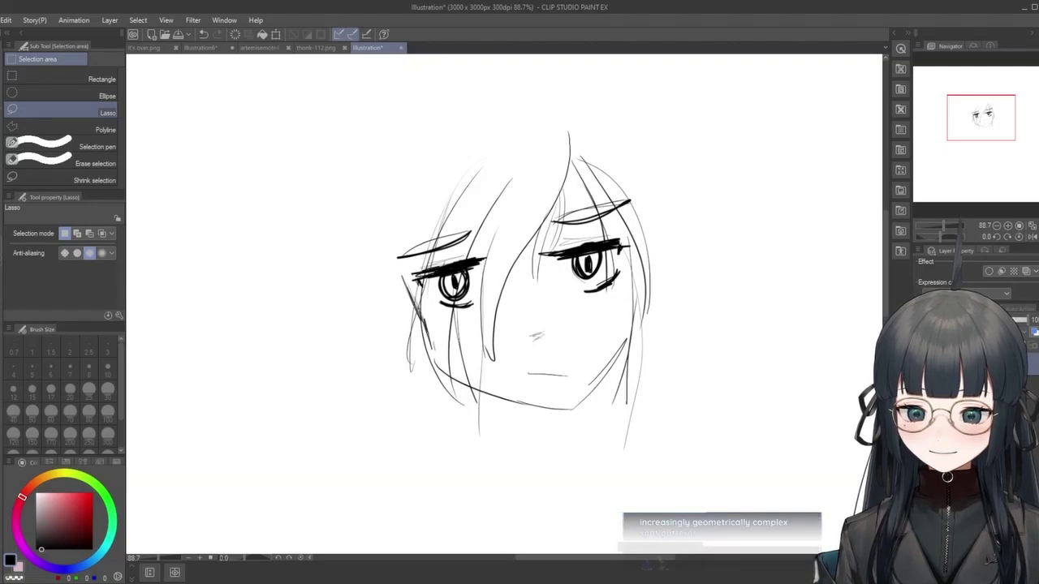
Try small pen marks on the left cheek, and undo them together with the mouth move and the jawline.
key(p)
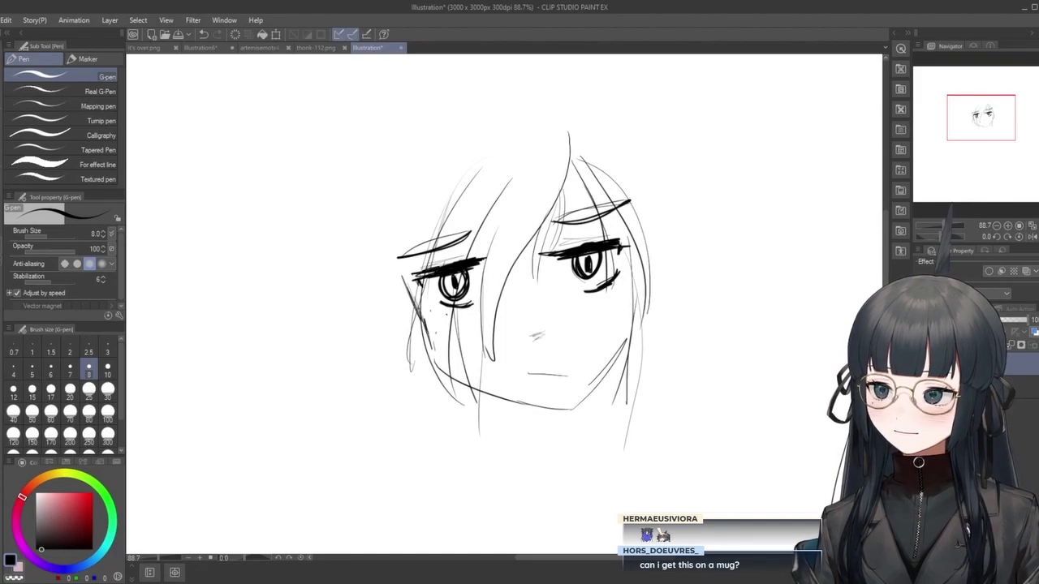
mouse_move(546, 422)
mouse_down()
mouse_move(520, 361)
mouse_move(562, 381)
mouse_up()
key(ctrl+d)
key(ctrl+z)
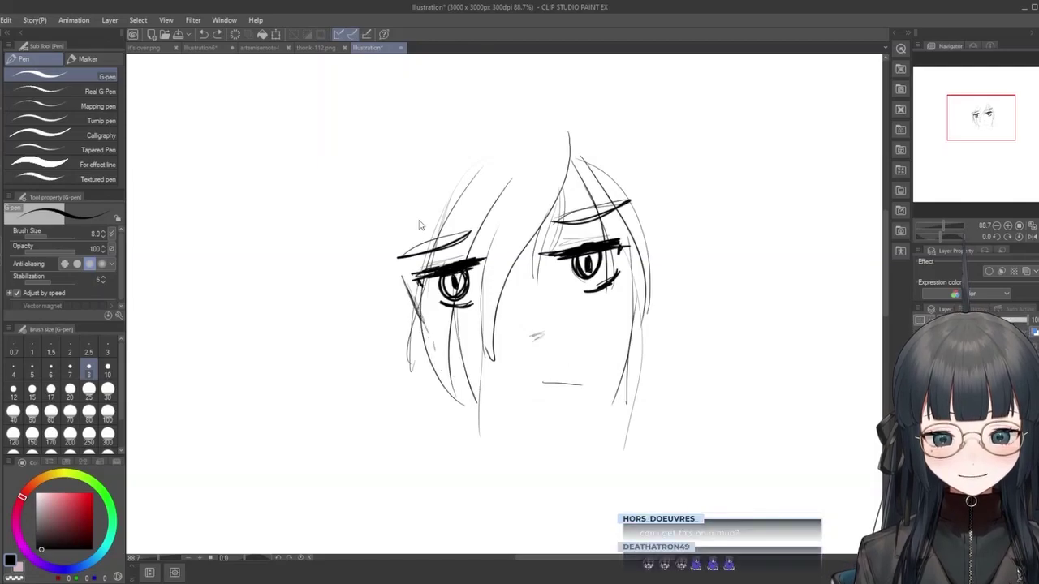
Sketch the left jaw in thin overlapping lines from the cheek down to a lower chin, undoing misplaced strokes.
drag(422, 321, 435, 346)
key(ctrl+z)
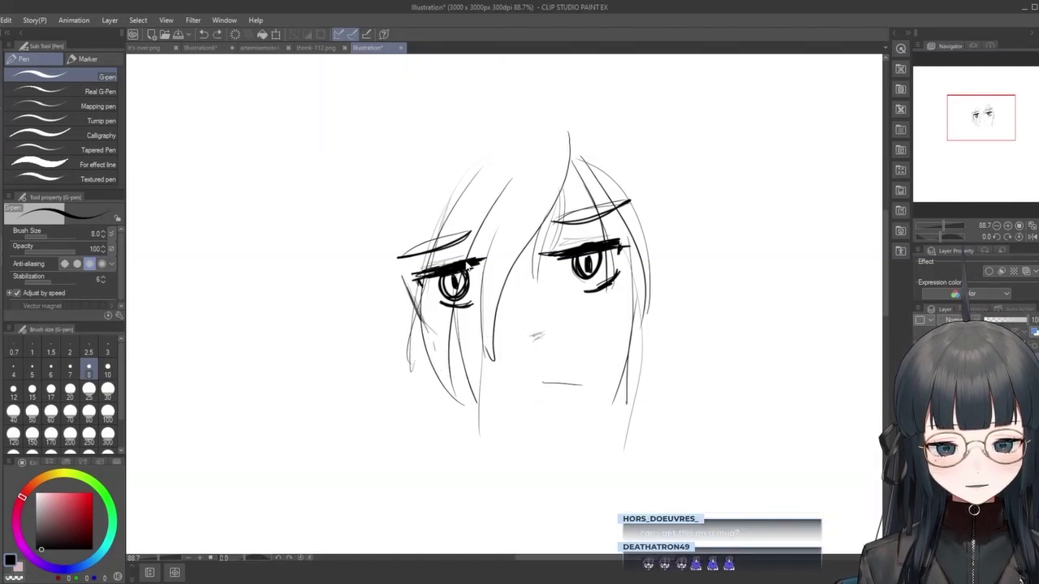
drag(447, 360, 507, 391)
key(ctrl+z)
drag(439, 357, 540, 414)
key(ctrl+z)
key(ctrl+z)
drag(438, 363, 488, 409)
mouse_move(447, 376)
mouse_down()
mouse_move(483, 405)
mouse_move(566, 426)
mouse_up()
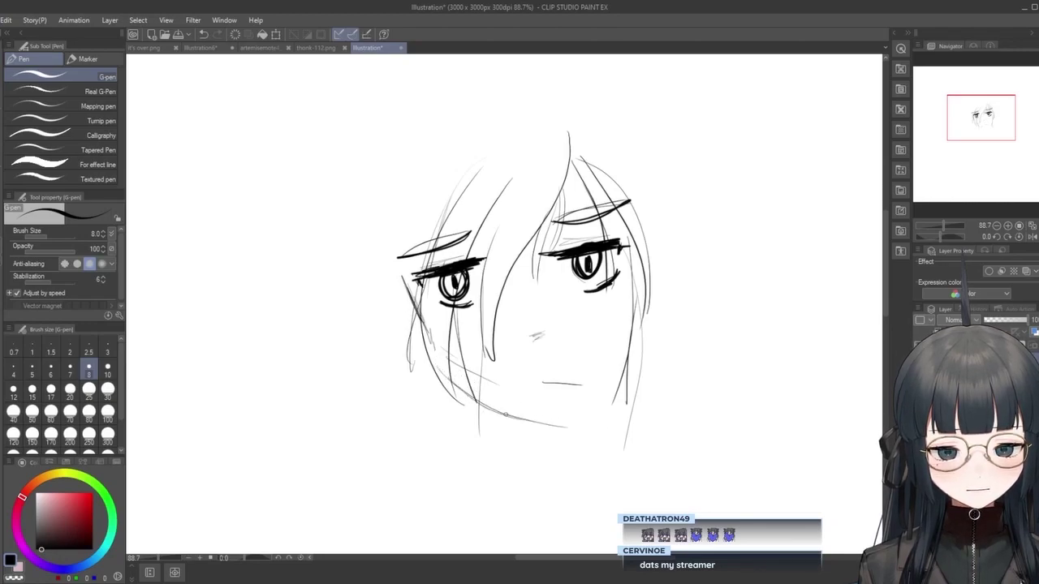
mouse_move(451, 379)
mouse_down()
mouse_move(474, 403)
mouse_move(435, 346)
mouse_move(438, 365)
mouse_up()
drag(489, 404, 556, 430)
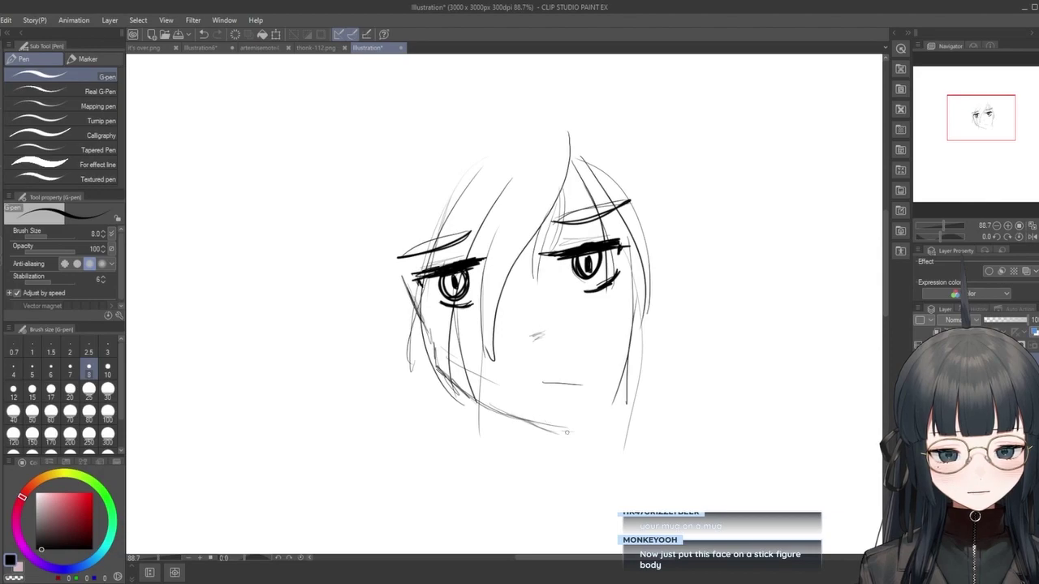
Sketch the right jaw in thin lines from the chin up to the side strands.
drag(563, 433, 618, 396)
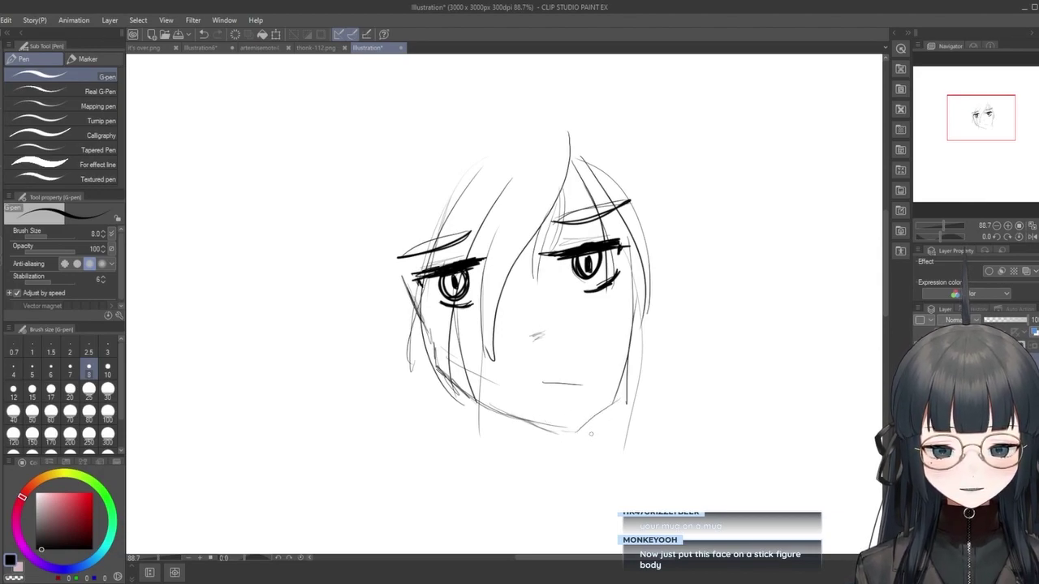
drag(586, 433, 617, 393)
key(ctrl+z)
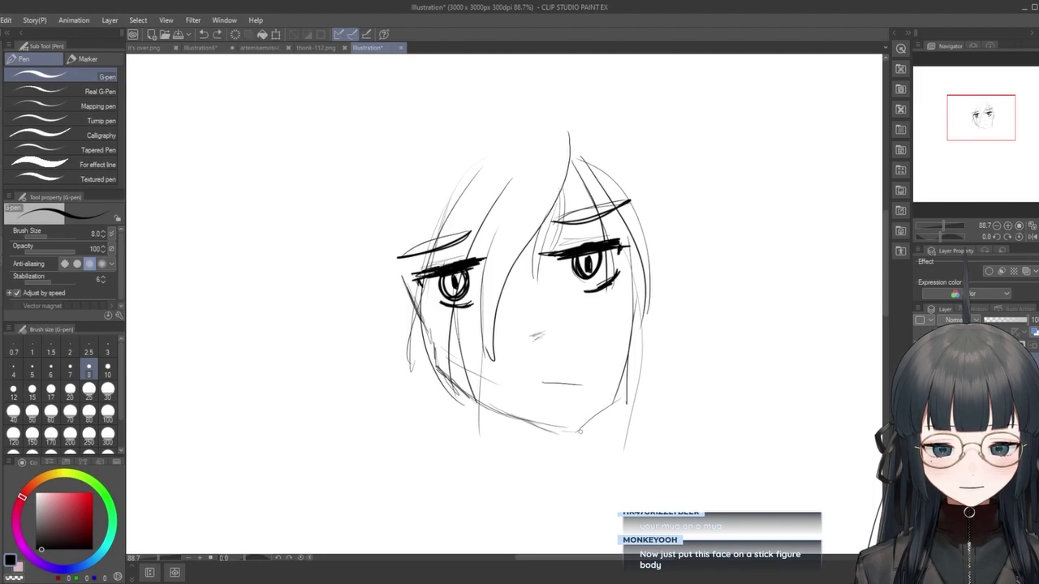
drag(577, 434, 629, 388)
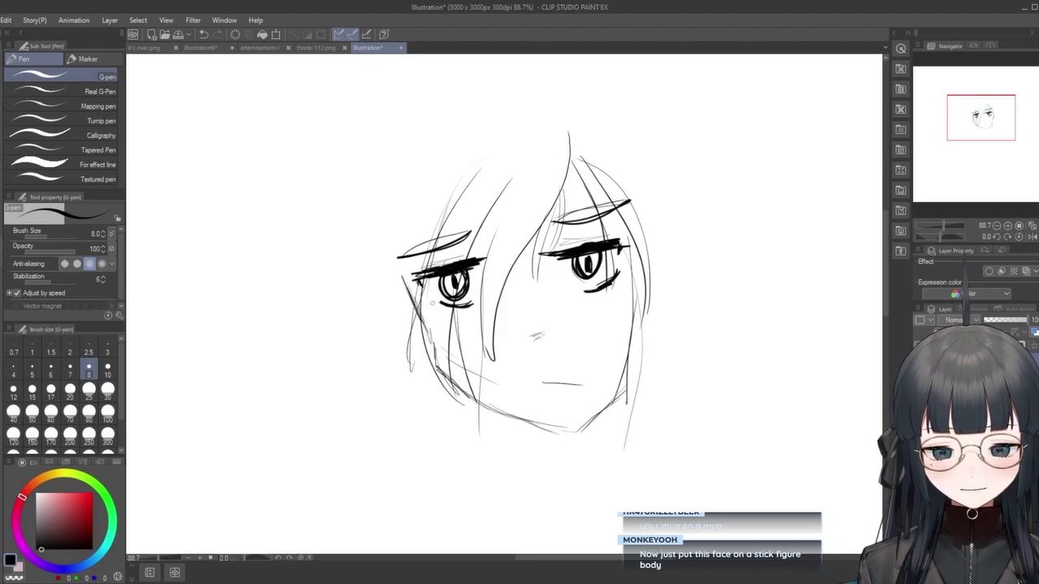
Trace the face contour with a darker line from the left cheek around the chin and up the right jaw.
mouse_move(401, 278)
mouse_down()
mouse_move(435, 367)
mouse_move(478, 396)
mouse_up()
key(ctrl+z)
drag(431, 362, 524, 415)
key(ctrl+z)
drag(432, 365, 521, 411)
key(ctrl+z)
mouse_move(432, 365)
mouse_down()
mouse_move(565, 430)
mouse_move(621, 398)
mouse_up()
key(ctrl+z)
drag(565, 432, 633, 394)
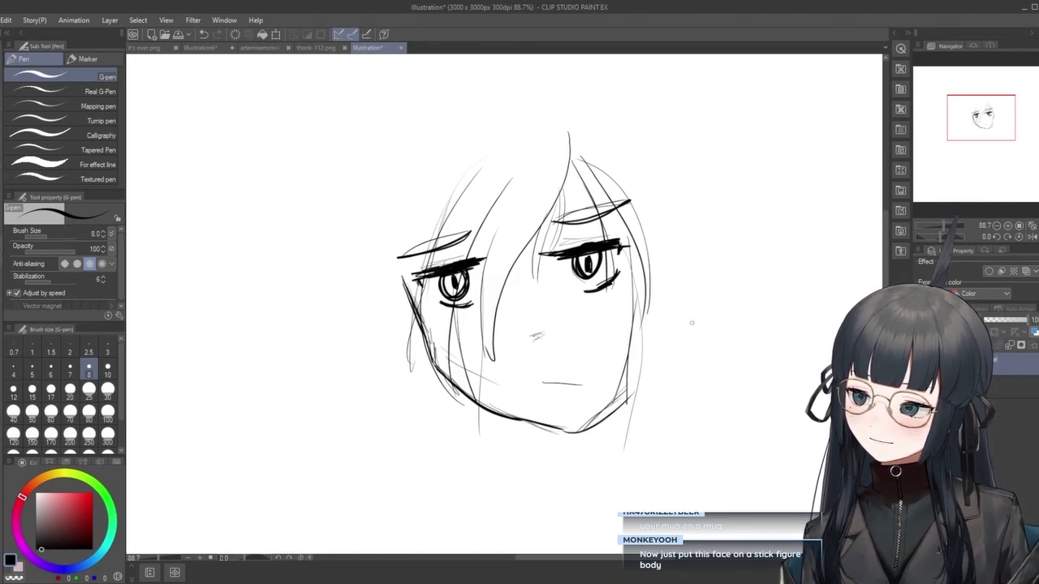
Undo the darker contour line traced from the left cheek around the chin to the right jaw.
key(ctrl+z)
key(ctrl+z)
key(ctrl+z)
key(ctrl+z)
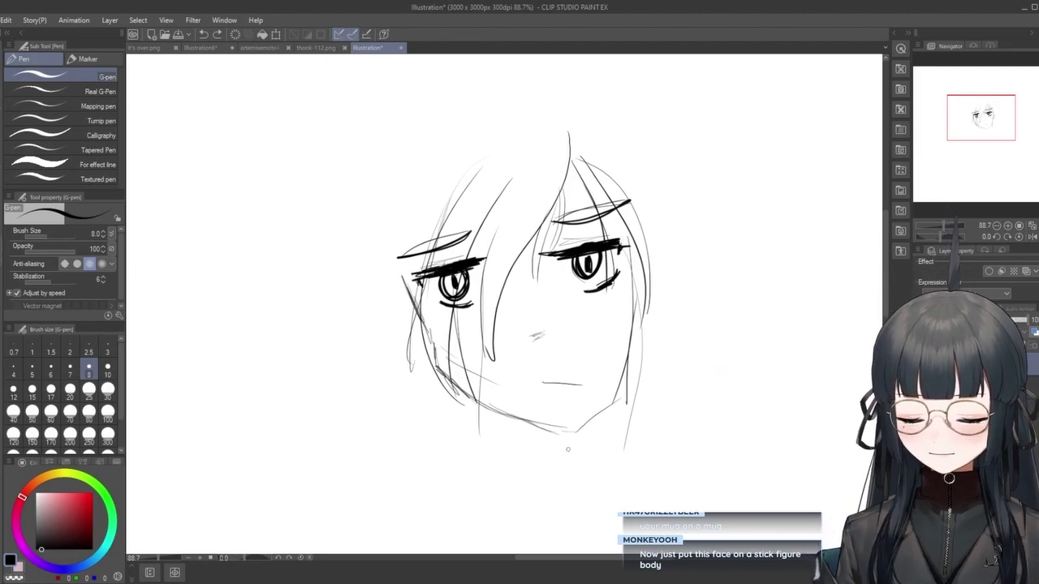
Try a tiny stick-figure body hanging beneath the chin, and undo its strokes.
drag(574, 443, 584, 486)
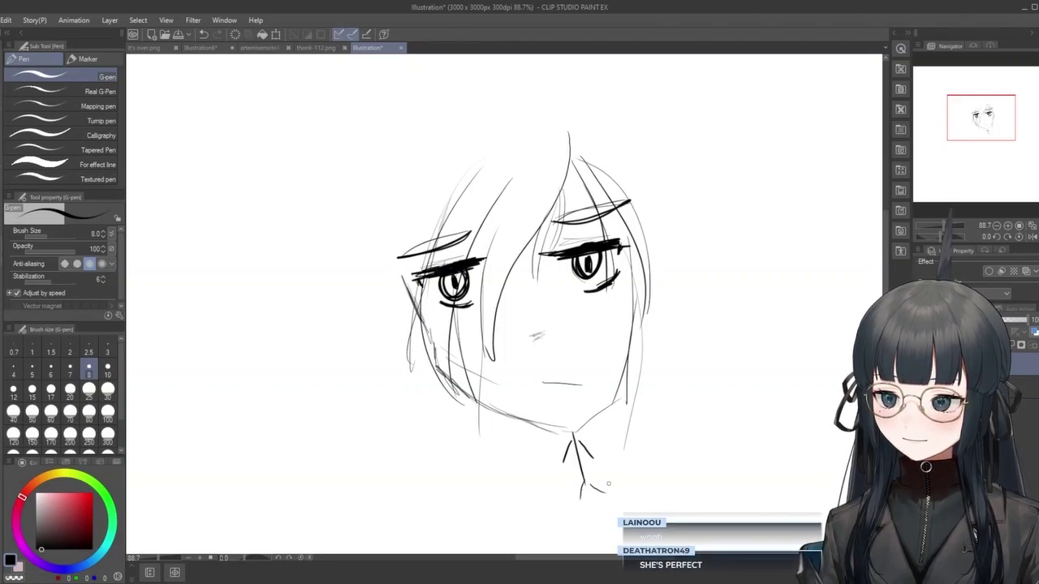
key(ctrl+z)
key(ctrl+z)
key(ctrl+z)
drag(573, 435, 584, 485)
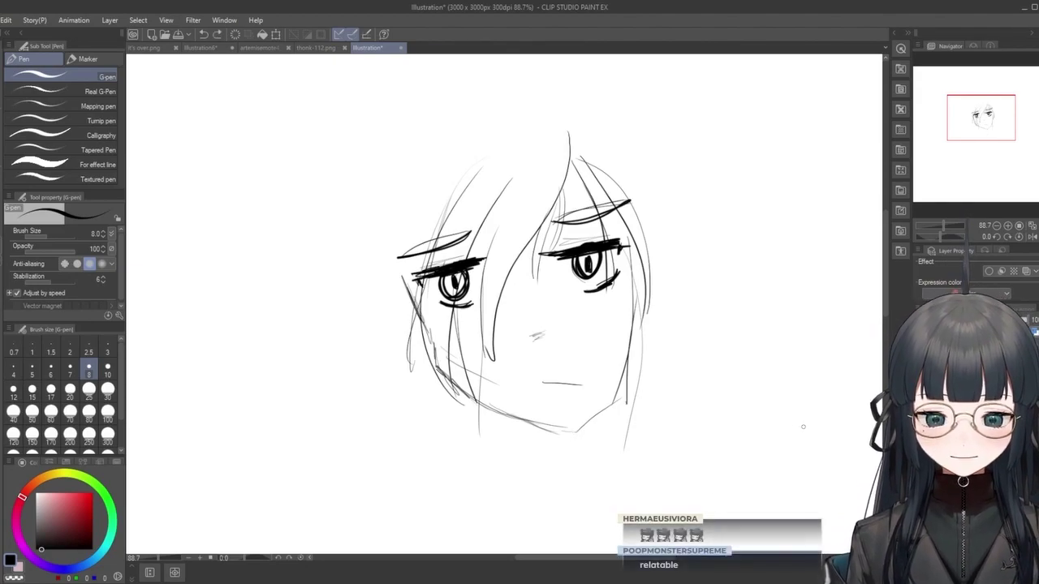
Sketch a pistol's slide and squared muzzle end below the head, slanting down toward the lower left of the canvas.
scroll(776, 417, down, 3)
scroll(617, 485, up, 3)
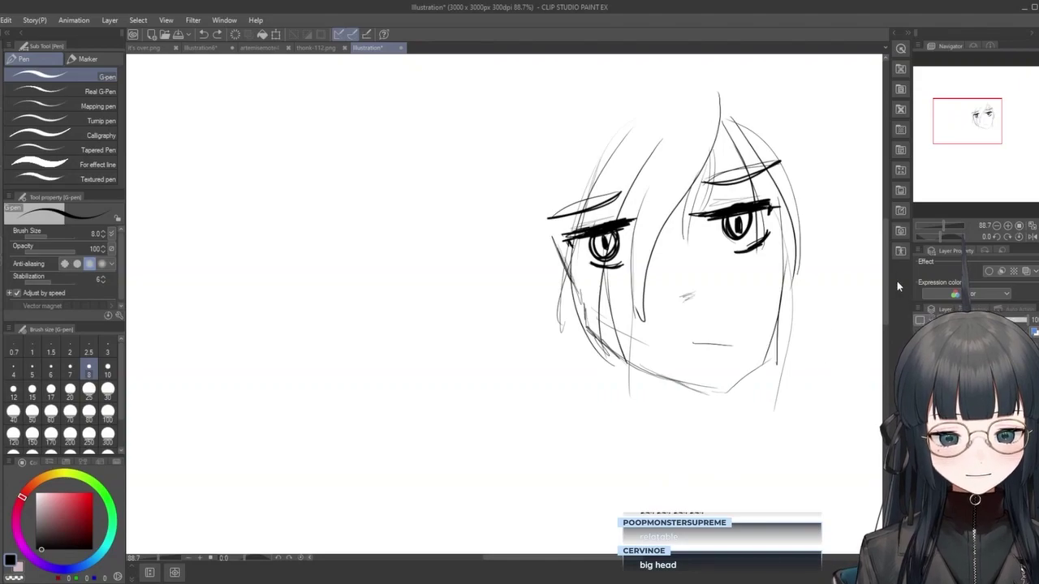
mouse_move(886, 284)
mouse_down()
mouse_move(894, 314)
mouse_move(890, 292)
mouse_up()
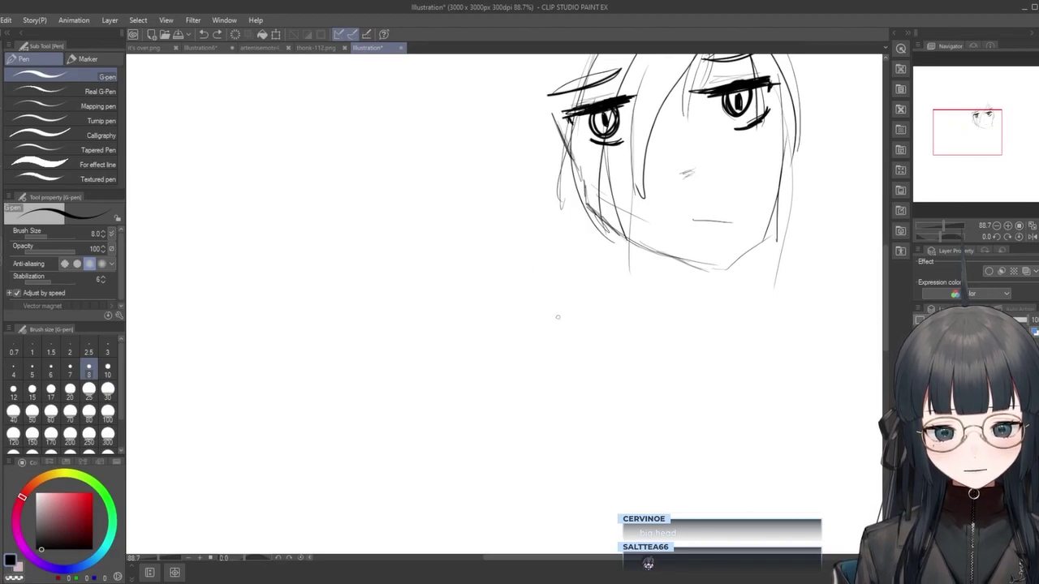
mouse_move(597, 299)
mouse_down()
mouse_move(448, 371)
mouse_move(615, 284)
mouse_up()
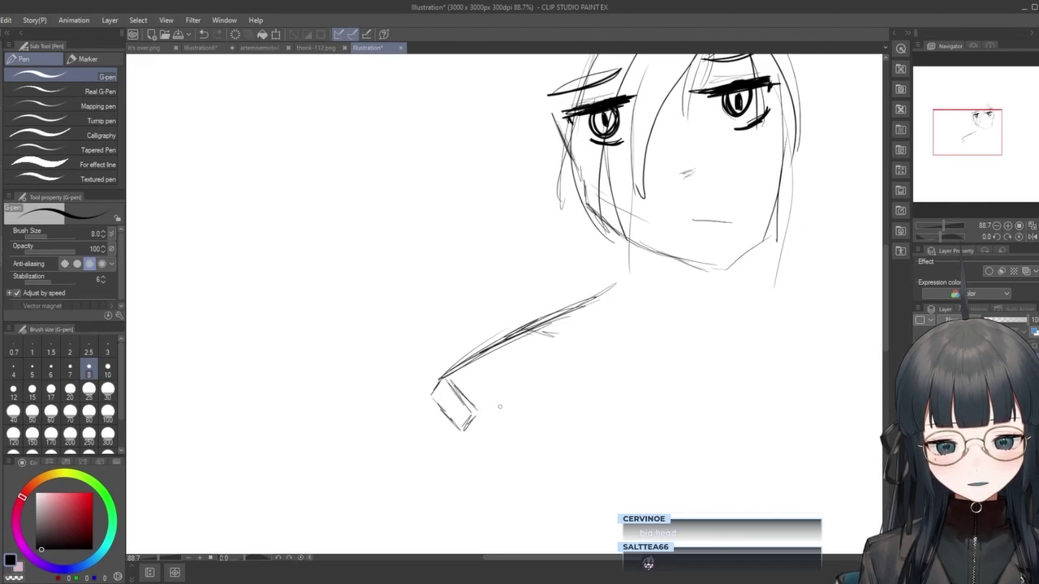
drag(474, 412, 575, 359)
drag(461, 430, 620, 356)
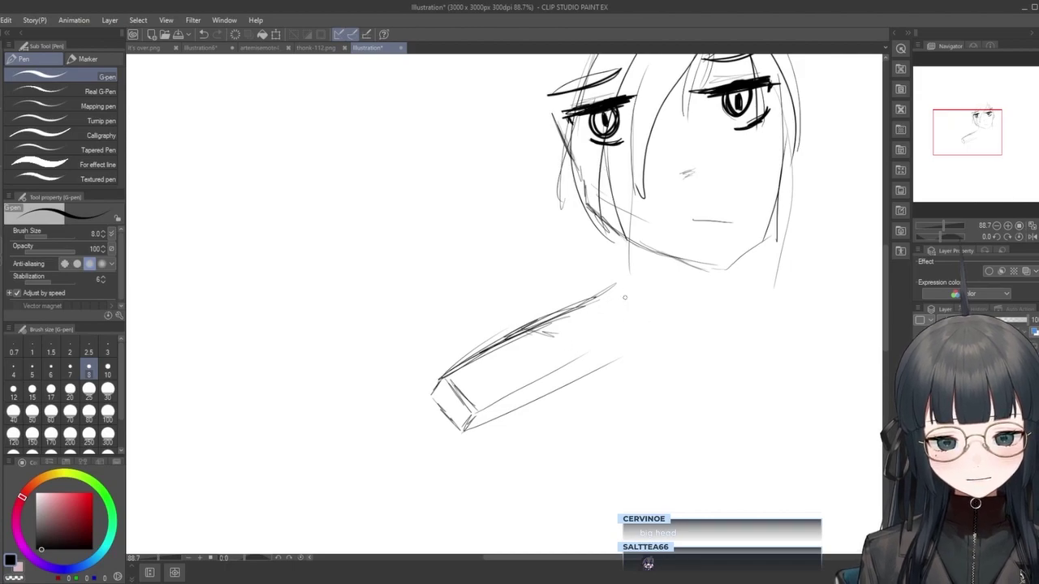
Sketch the pistol's grip angling down to the right from the rear of the slide, with a closed base.
mouse_move(618, 285)
mouse_down()
mouse_move(658, 353)
mouse_move(714, 408)
mouse_up()
drag(634, 310, 692, 374)
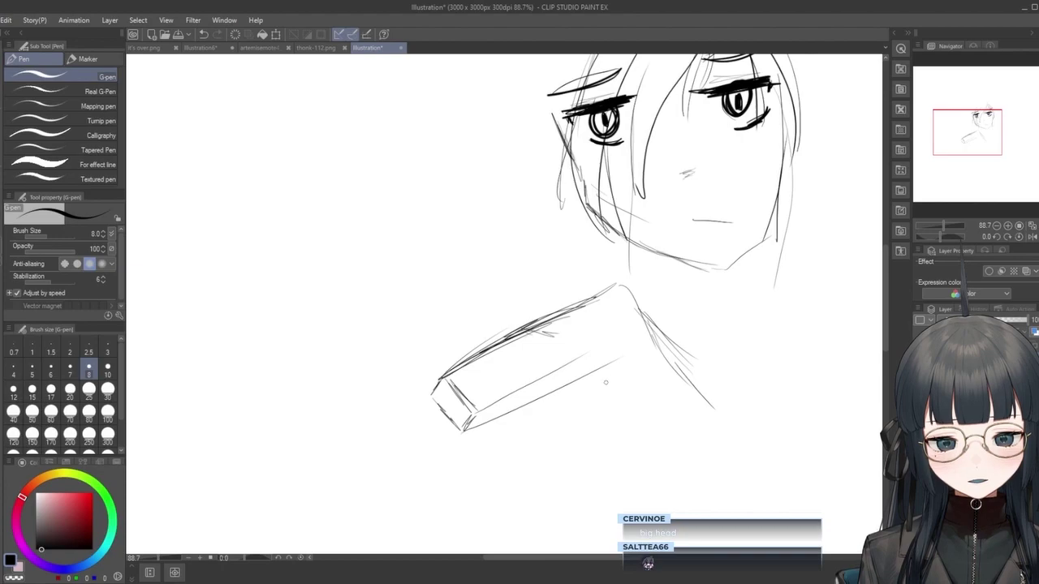
mouse_move(633, 419)
mouse_down()
mouse_move(656, 433)
mouse_move(689, 427)
mouse_up()
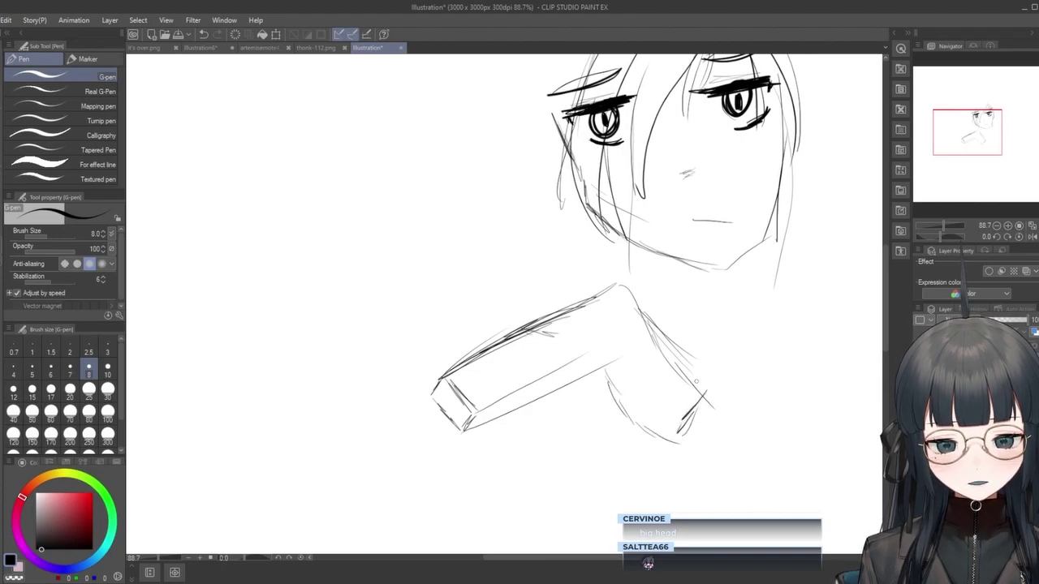
Add the trigger guard, trigger, hammer and muzzle hole to the pistol, and detail its slide and grip.
mouse_move(573, 379)
mouse_down()
mouse_move(621, 388)
mouse_move(587, 377)
mouse_move(599, 398)
mouse_up()
drag(628, 268, 638, 294)
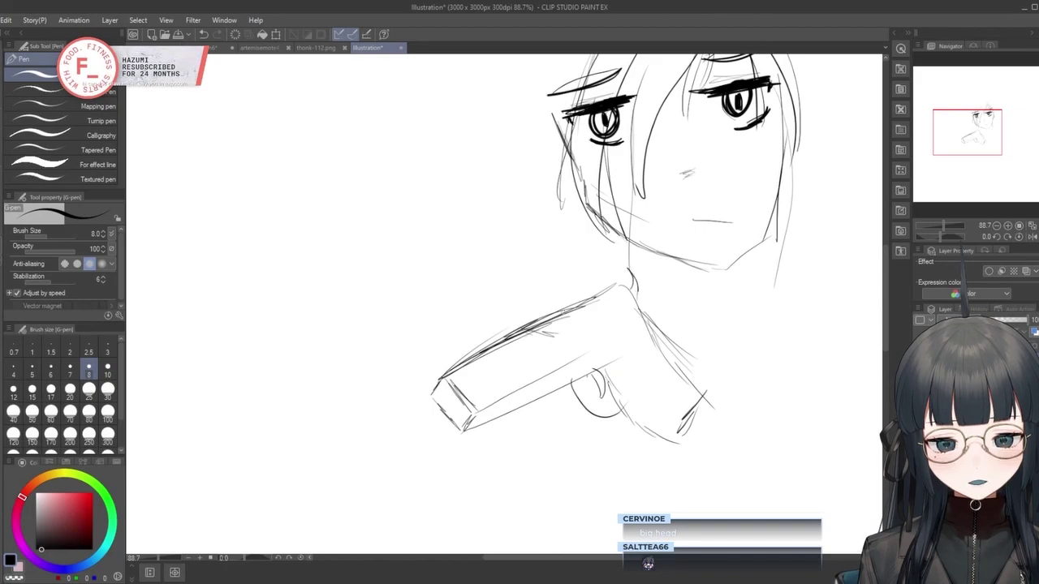
drag(558, 334, 591, 301)
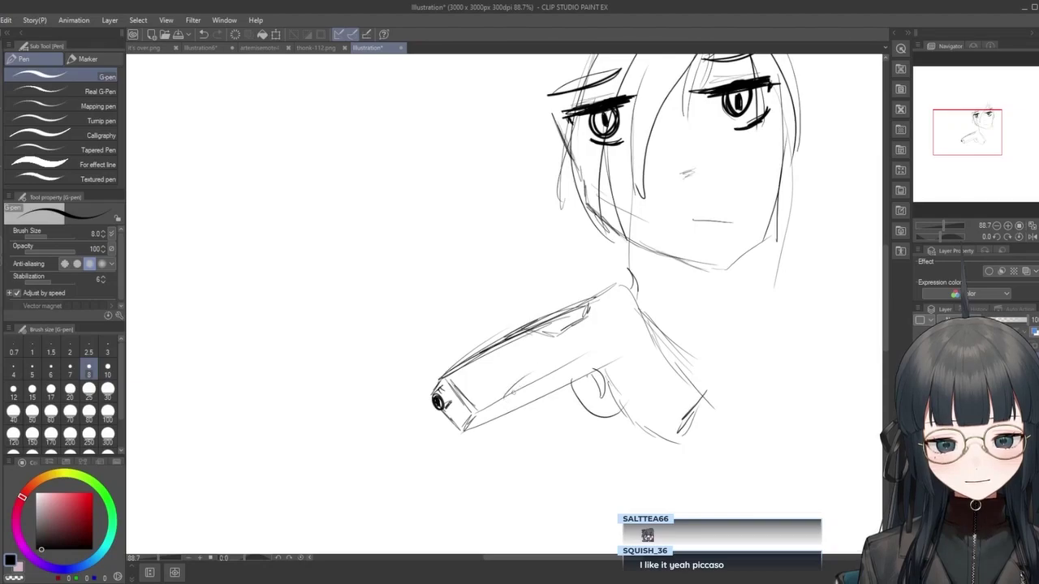
drag(509, 389, 571, 342)
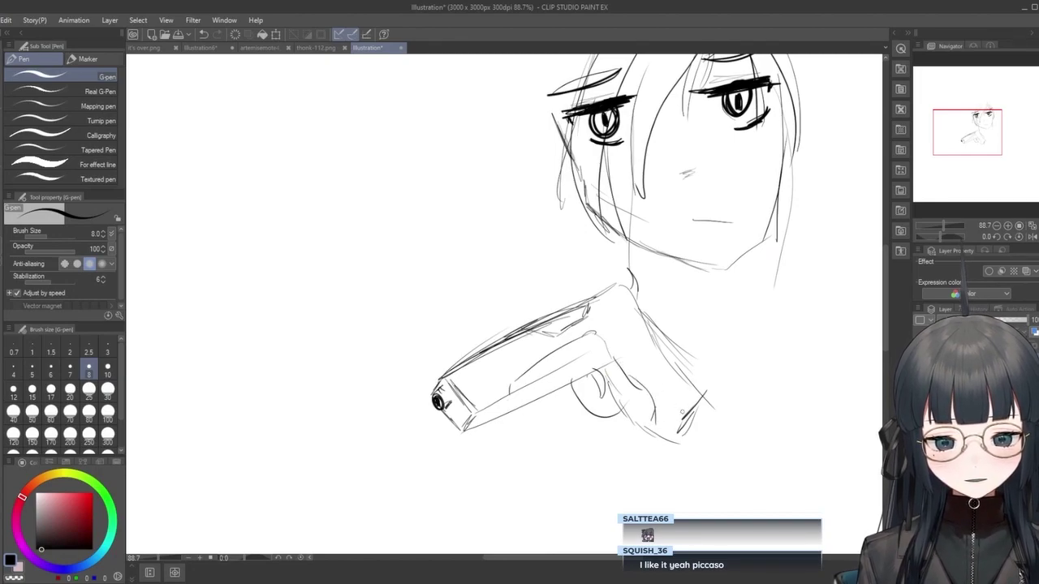
drag(698, 398, 658, 449)
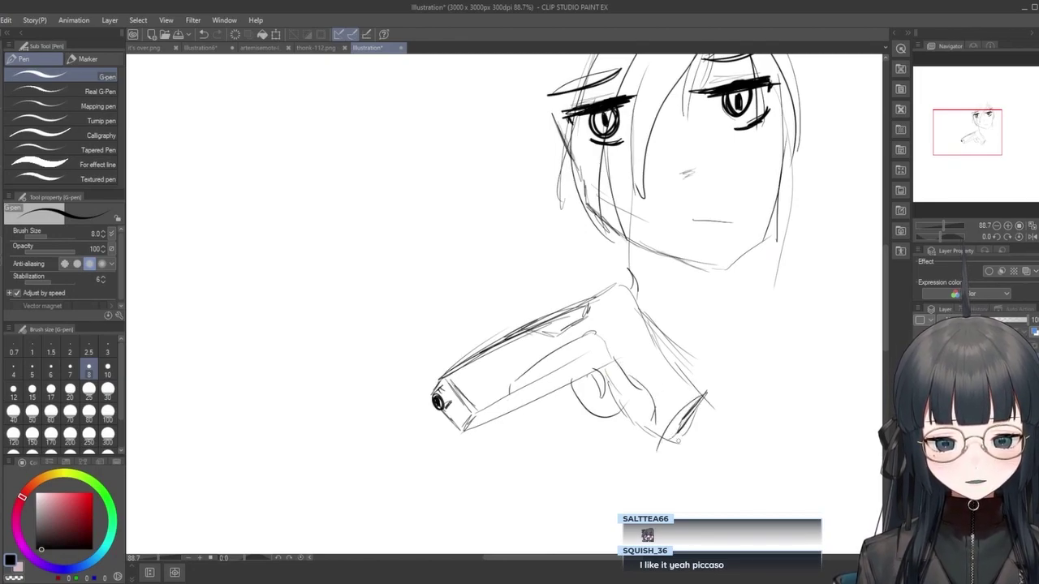
Scribble a dense black blast of diagonal strokes from the pistol's muzzle down to the lower left.
drag(413, 399, 349, 476)
mouse_move(438, 410)
mouse_down()
mouse_move(393, 484)
mouse_move(410, 483)
mouse_move(385, 446)
mouse_move(335, 503)
mouse_move(345, 497)
mouse_up()
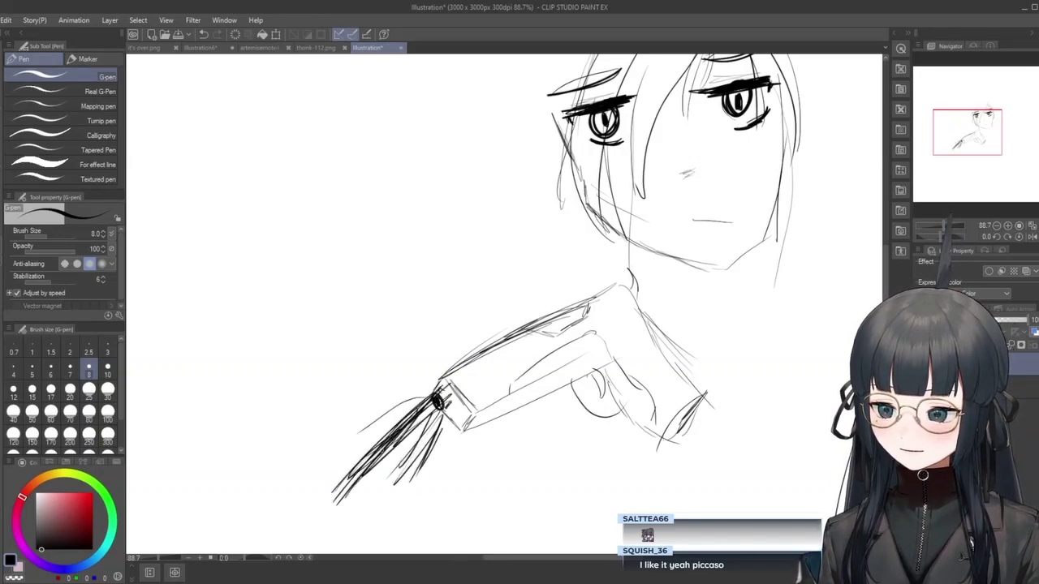
drag(388, 443, 329, 515)
drag(434, 407, 337, 528)
drag(402, 428, 316, 542)
drag(370, 463, 318, 526)
drag(387, 436, 310, 532)
mouse_move(435, 386)
mouse_down()
mouse_move(326, 525)
mouse_move(315, 519)
mouse_up()
drag(420, 418, 333, 506)
drag(450, 386, 324, 538)
mouse_move(442, 409)
mouse_down()
mouse_move(325, 553)
mouse_move(349, 532)
mouse_move(335, 550)
mouse_up()
drag(416, 426, 318, 554)
drag(438, 397, 318, 549)
mouse_move(357, 479)
mouse_down()
mouse_move(304, 553)
mouse_move(362, 501)
mouse_up()
drag(413, 432, 313, 553)
drag(487, 334, 277, 554)
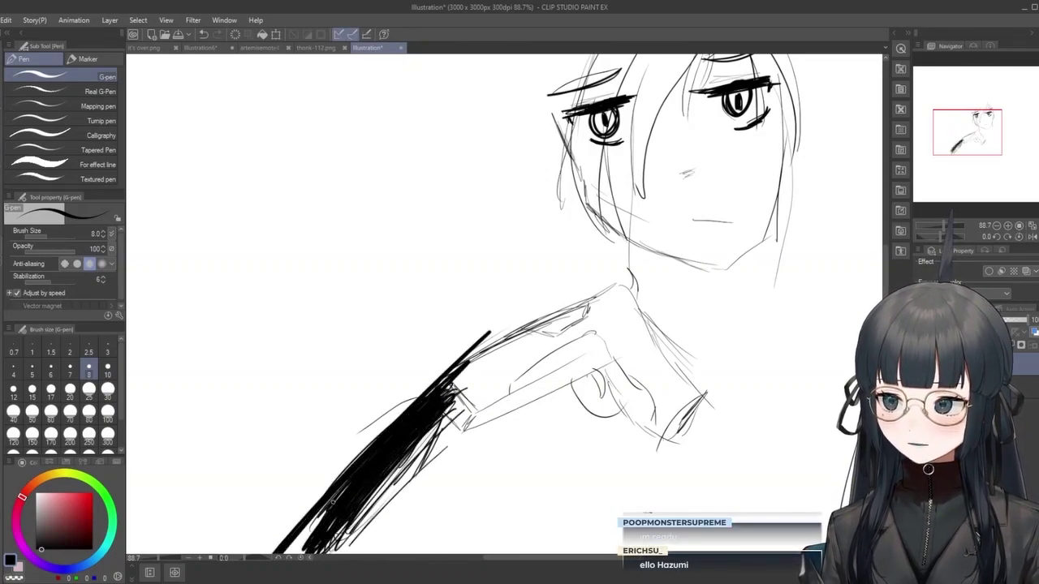
Spread the black diagonal scribble over the pistol's slide and up across the face to the eyes with long overlapping strokes.
drag(542, 310, 289, 555)
drag(505, 342, 286, 554)
drag(588, 280, 445, 396)
drag(655, 251, 357, 520)
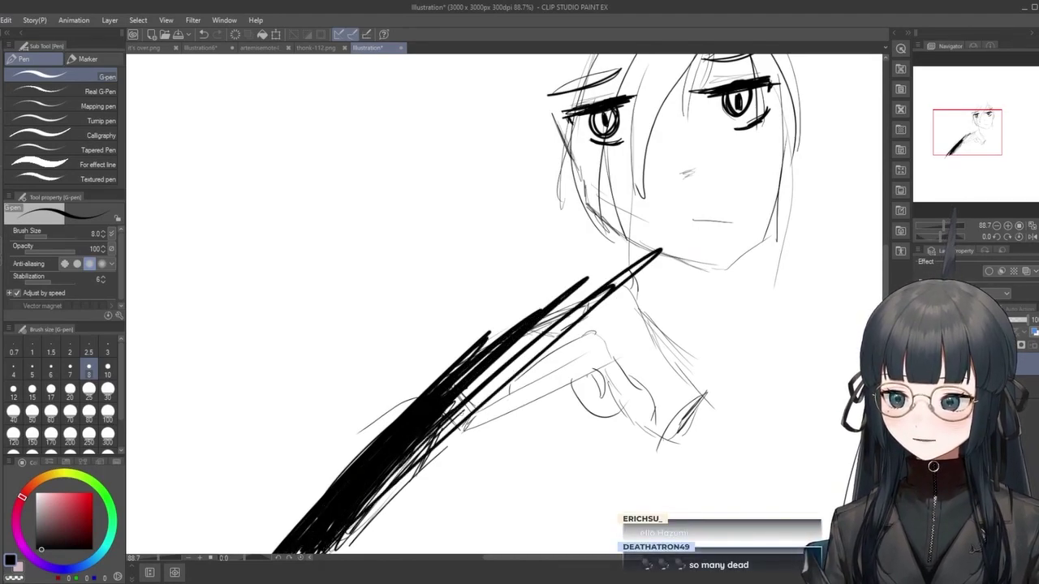
drag(695, 214, 439, 422)
drag(719, 197, 381, 485)
drag(753, 179, 454, 413)
mouse_move(758, 146)
mouse_down()
mouse_move(397, 414)
mouse_move(324, 485)
mouse_move(363, 449)
mouse_up()
drag(719, 172, 488, 336)
mouse_move(656, 180)
mouse_down()
mouse_move(269, 552)
mouse_move(254, 553)
mouse_up()
drag(664, 201, 280, 545)
drag(503, 310, 288, 532)
drag(588, 245, 268, 552)
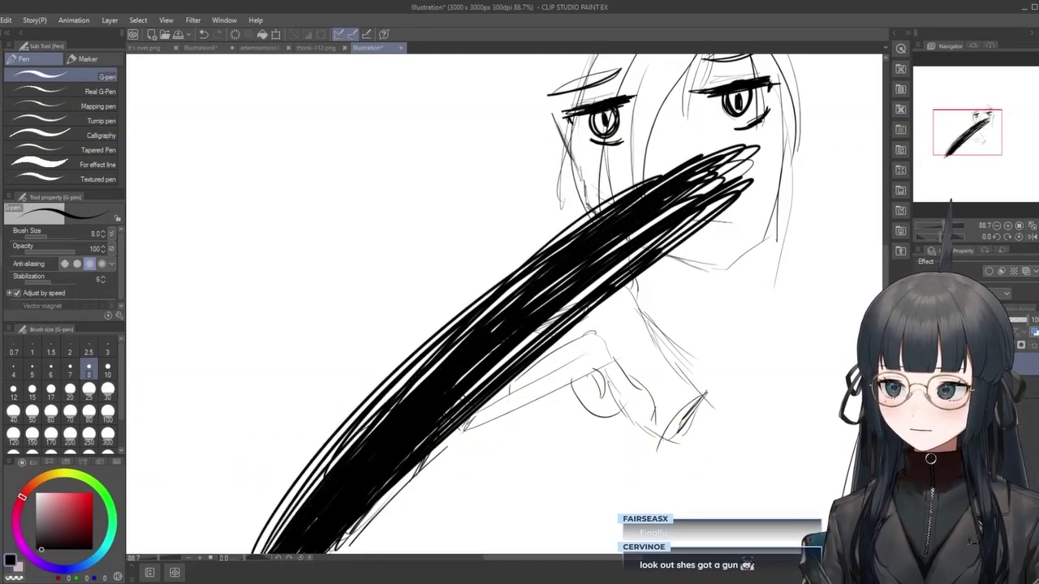
drag(766, 161, 661, 210)
drag(499, 299, 235, 532)
drag(605, 207, 259, 514)
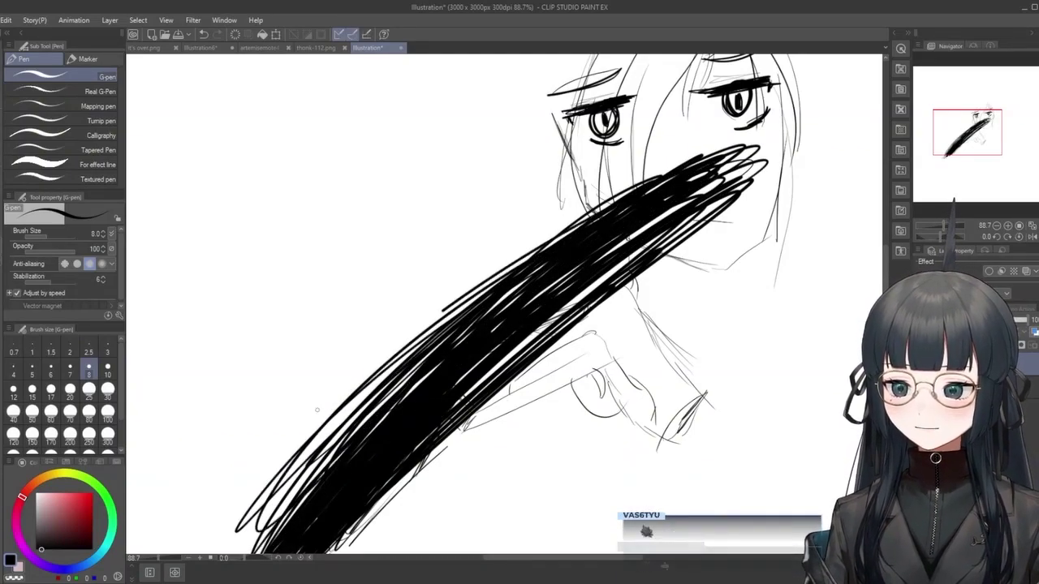
drag(659, 177, 236, 513)
drag(587, 221, 313, 461)
drag(548, 261, 308, 485)
drag(626, 238, 256, 527)
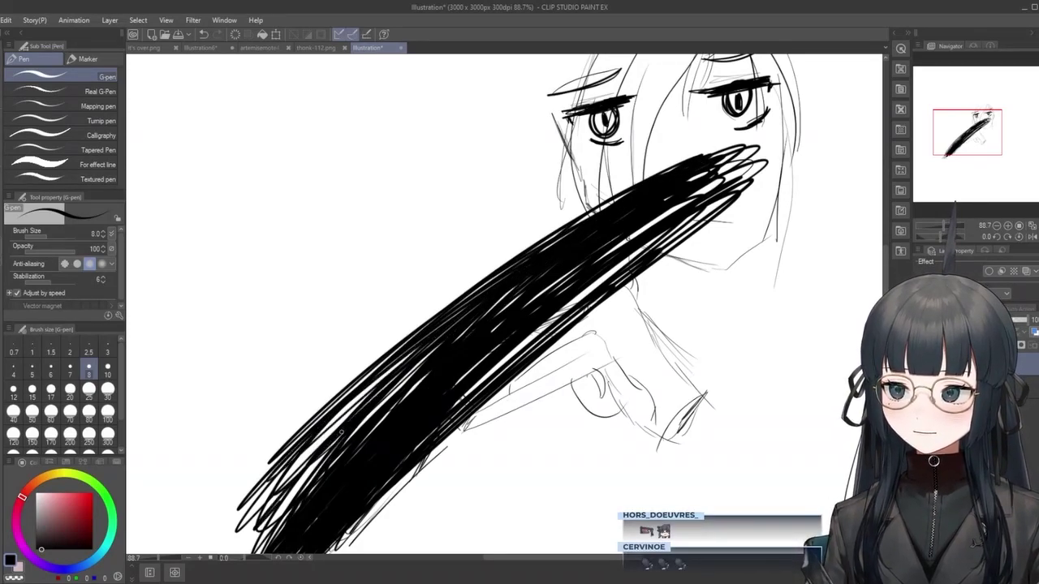
drag(381, 405, 276, 515)
mouse_move(763, 154)
mouse_down()
mouse_move(495, 329)
mouse_move(541, 281)
mouse_move(268, 495)
mouse_up()
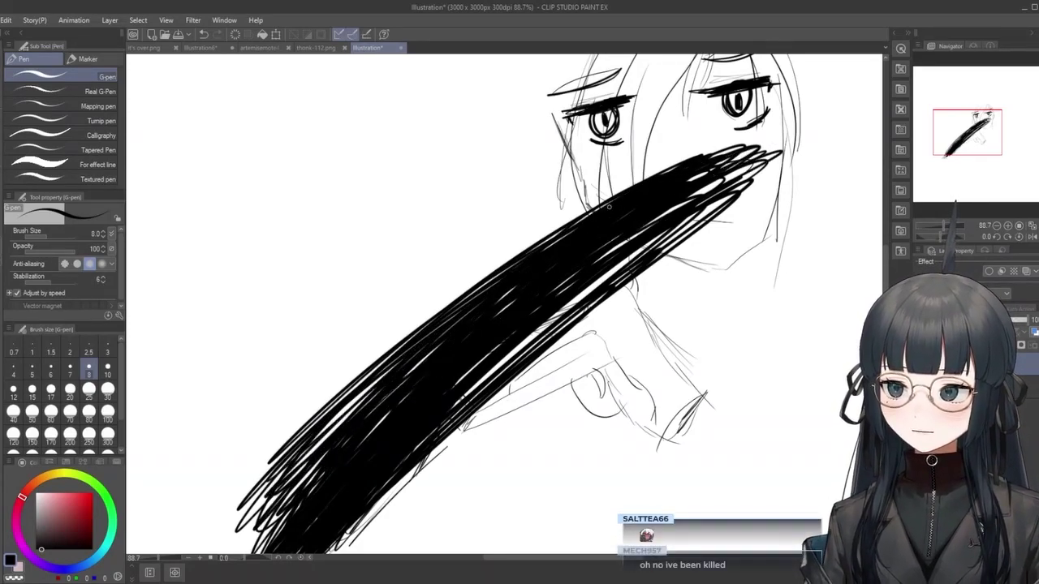
drag(795, 129, 263, 471)
drag(718, 140, 231, 498)
drag(690, 154, 226, 491)
drag(669, 175, 203, 511)
mouse_move(754, 113)
mouse_down()
mouse_move(183, 535)
mouse_move(349, 365)
mouse_up()
drag(779, 89, 224, 446)
drag(674, 106, 203, 458)
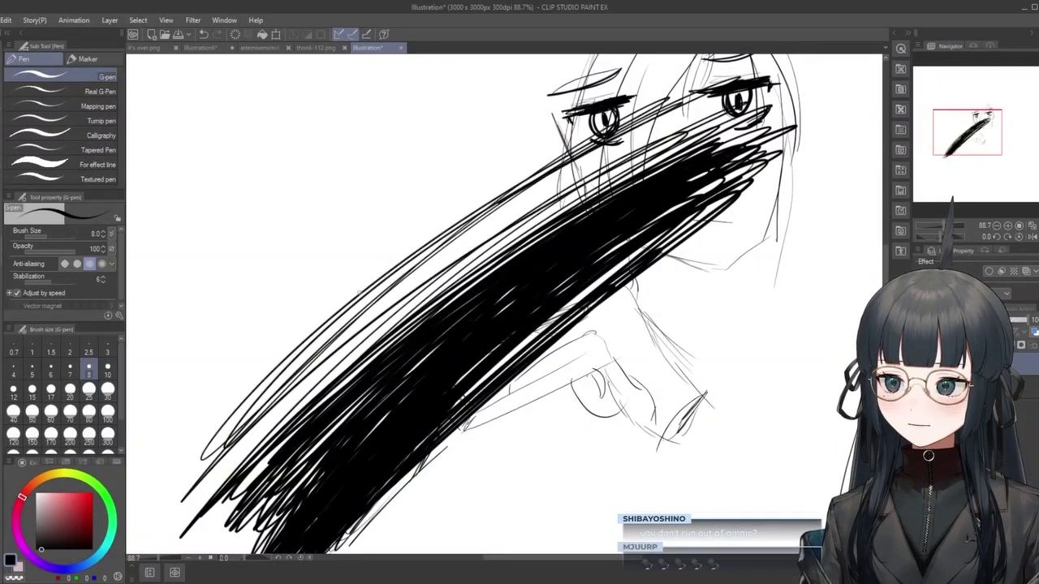
drag(726, 96, 187, 487)
drag(681, 138, 251, 450)
drag(617, 146, 181, 509)
drag(690, 122, 211, 499)
mouse_move(601, 170)
mouse_down()
mouse_move(333, 345)
mouse_move(185, 552)
mouse_up()
drag(424, 325, 248, 527)
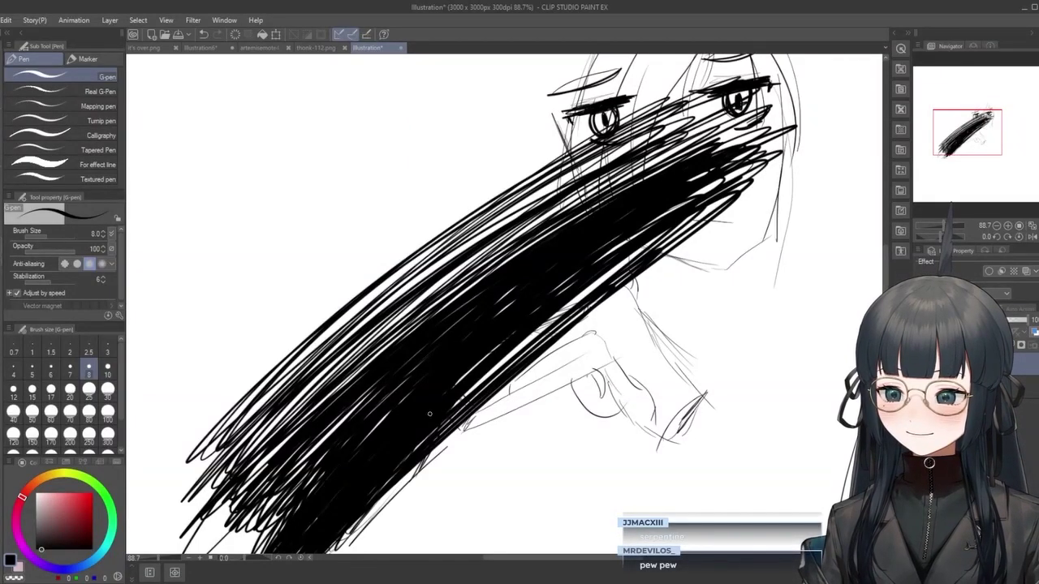
Undo the black diagonal scribble, the pistol's trigger and hammer, and its slide and grip details.
key(ctrl+z)
key(ctrl+z)
key(ctrl+z)
key(ctrl+z)
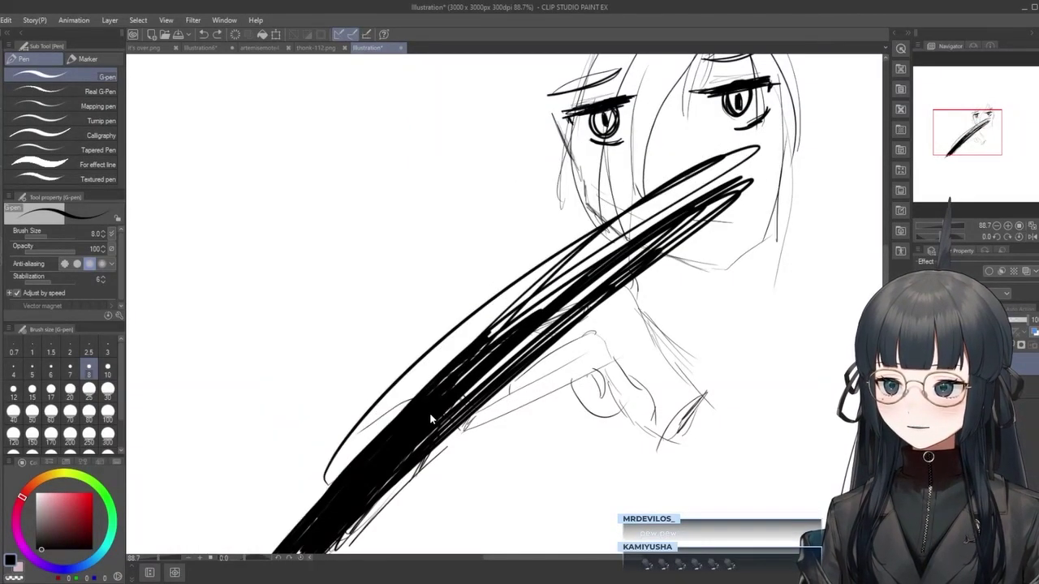
key(ctrl+z)
key(ctrl+z)
key(ctrl+z)
key(ctrl+z)
key(ctrl+z)
key(ctrl+z)
key(ctrl+z)
key(ctrl+z)
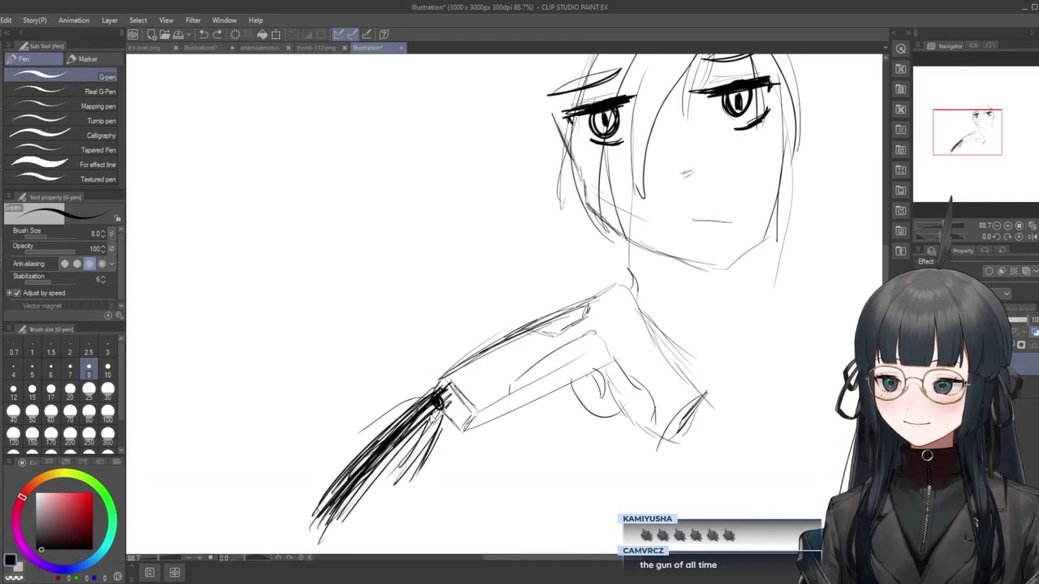
key(ctrl+z)
key(ctrl+z)
key(ctrl+z)
key(ctrl+z)
key(ctrl+z)
key(ctrl+z)
key(ctrl+z)
key(ctrl+z)
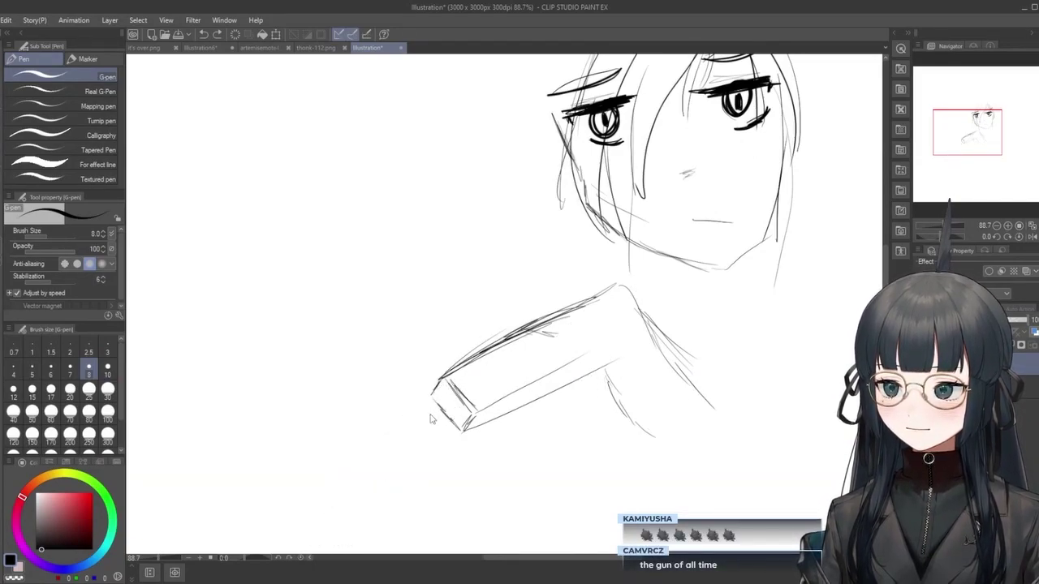
Undo the remaining pistol outline and the thin right jaw line near the chin, leaving the head untransformed.
key(ctrl+z)
key(ctrl+z)
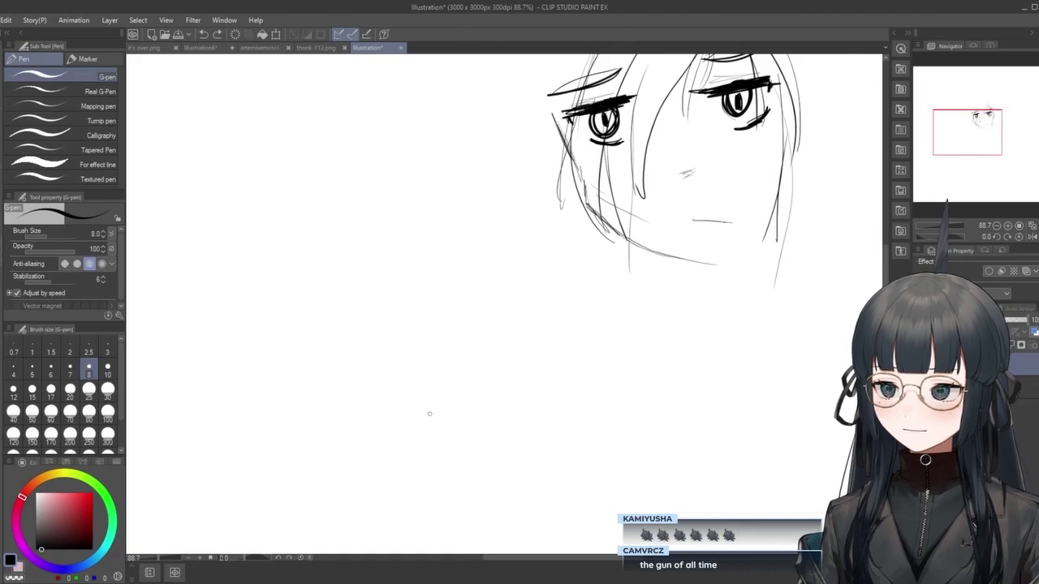
key(ctrl+t)
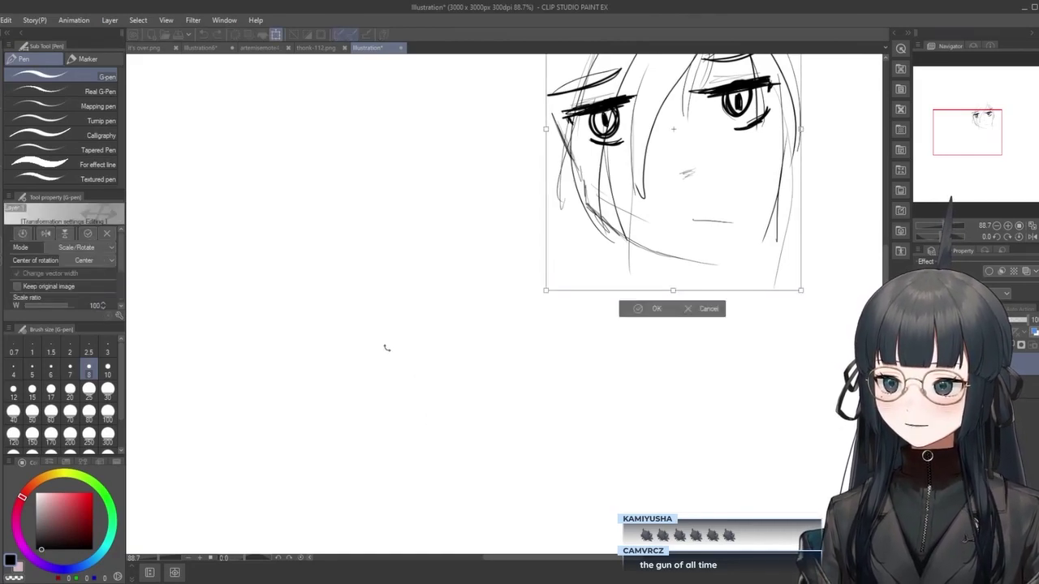
click(707, 309)
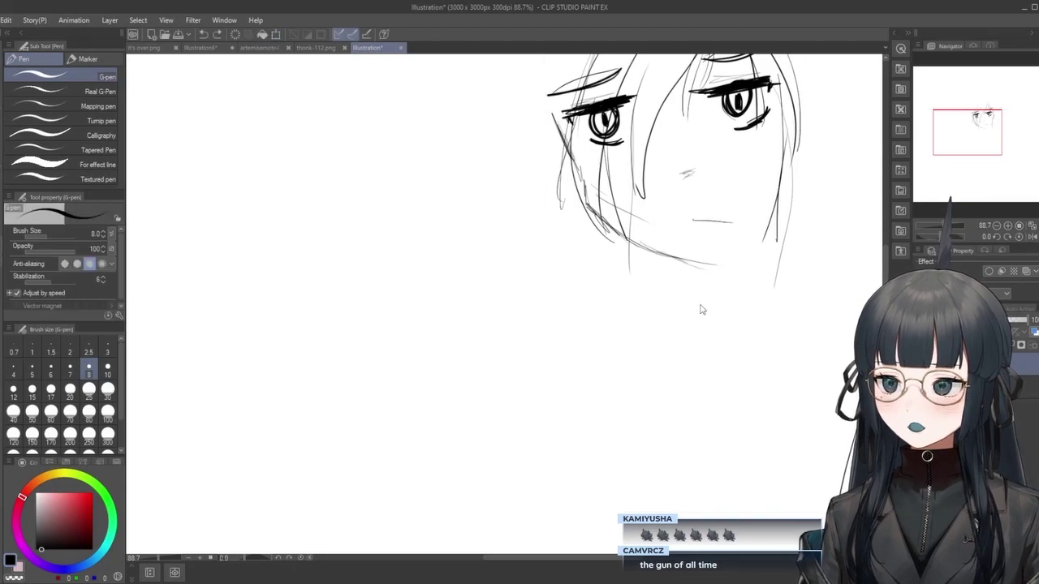
Draw the chin and lower jaw line with the G-pen, closing the face outline below the mouth.
drag(598, 297, 438, 380)
key(ctrl+z)
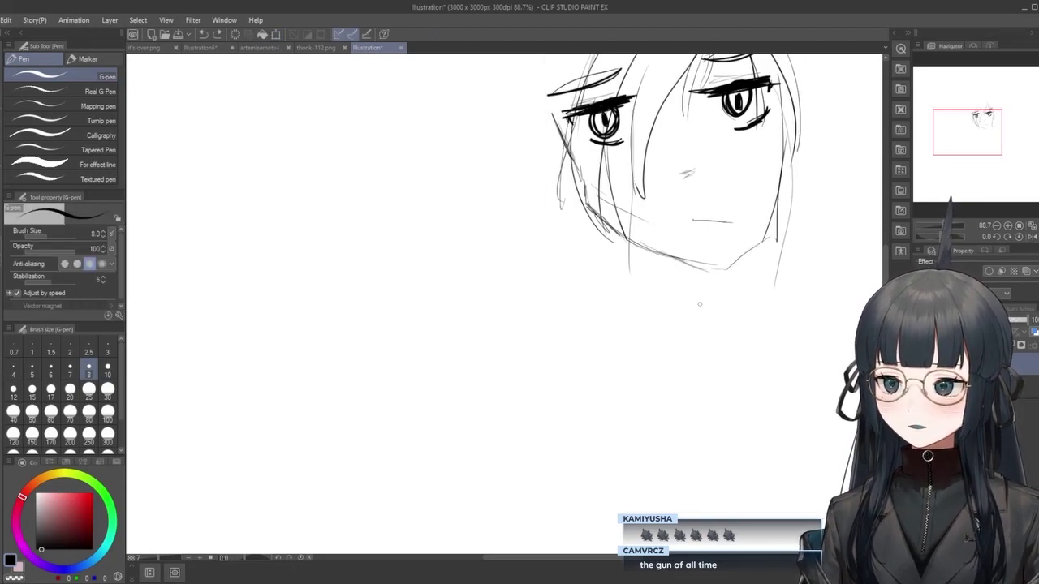
scroll(695, 246, down, 4)
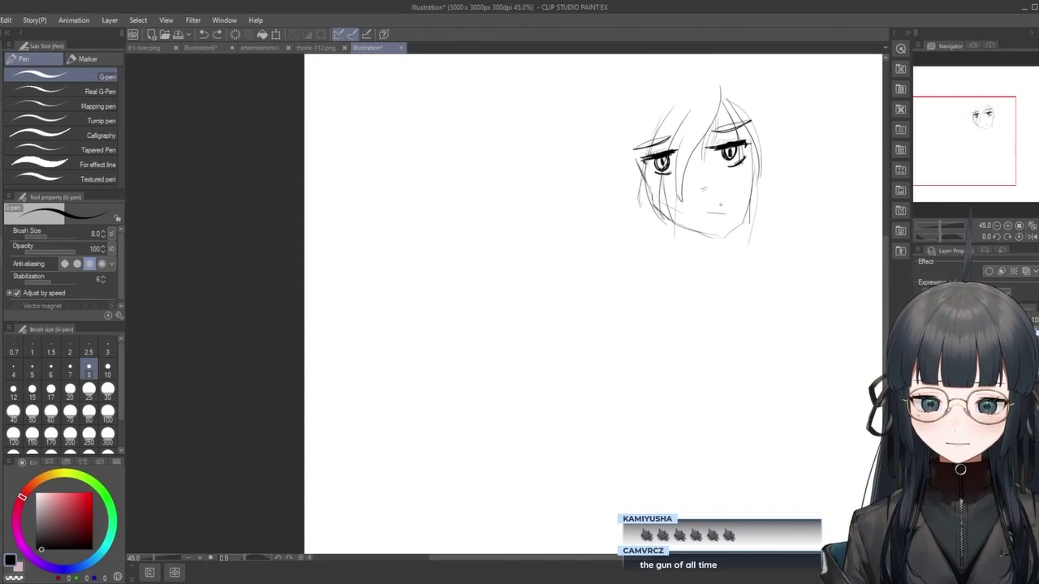
scroll(824, 59, up, 4)
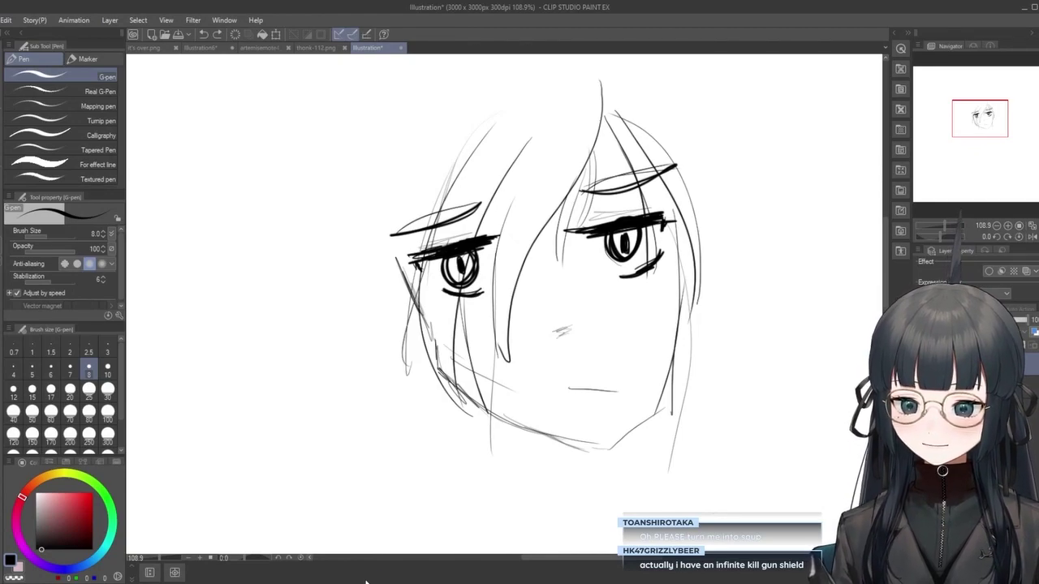
Switch to the Transparent watercolor brush and set its size to 10.
key(b)
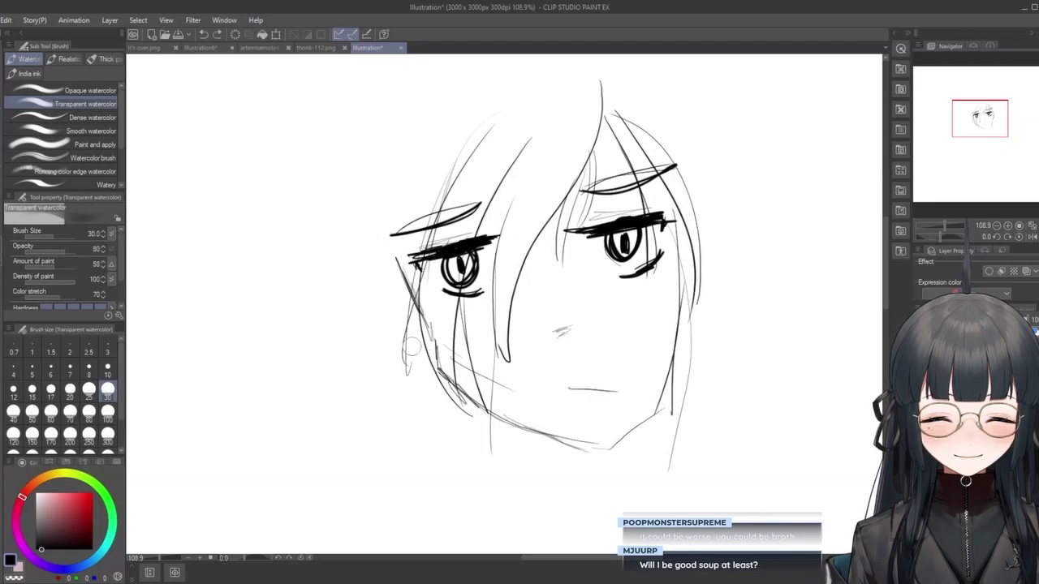
scroll(410, 347, down, 4)
click(108, 370)
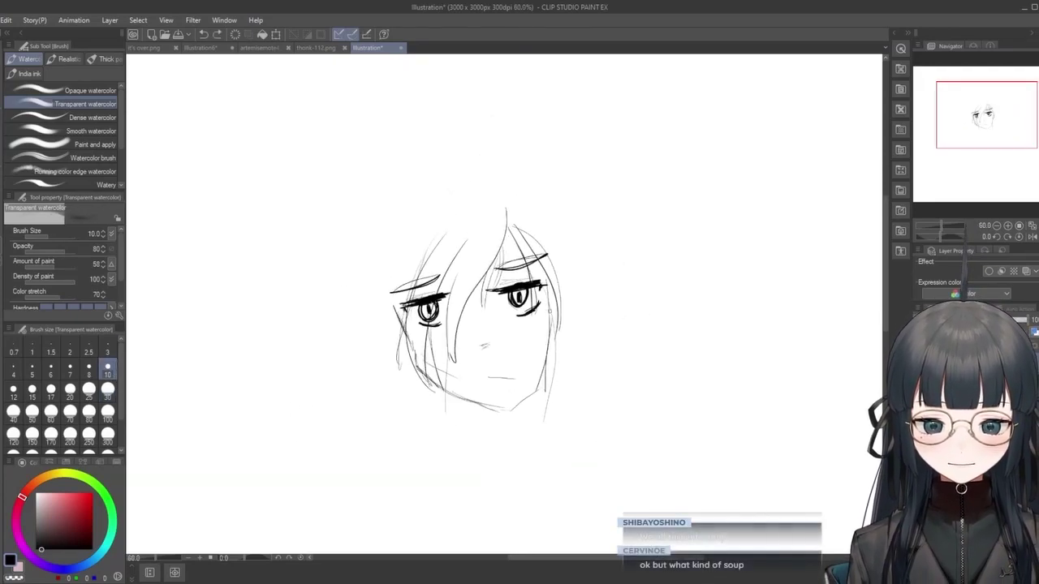
scroll(326, 286, up, 3)
scroll(183, 283, down, 3)
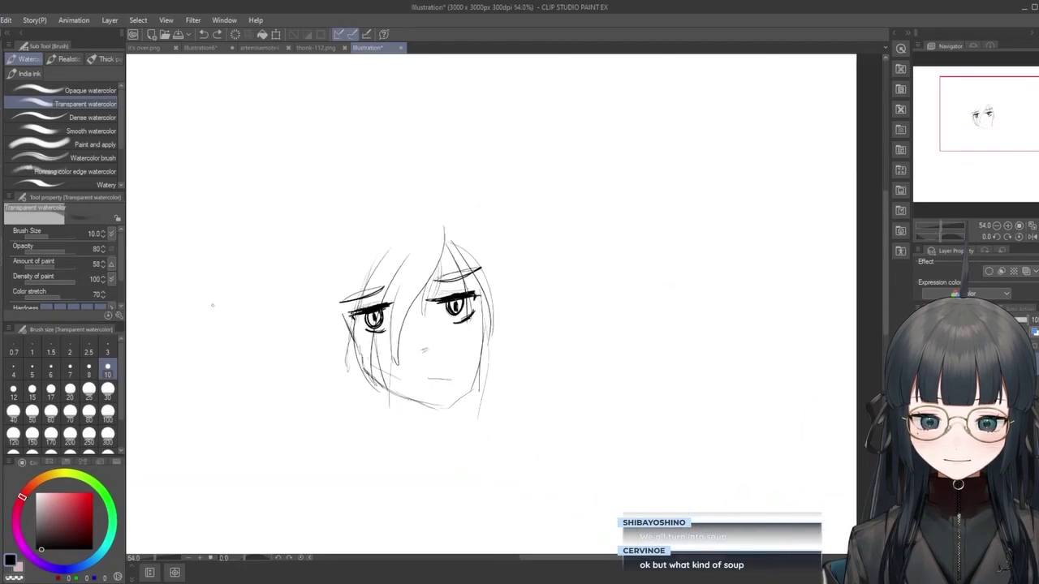
scroll(343, 283, up, 5)
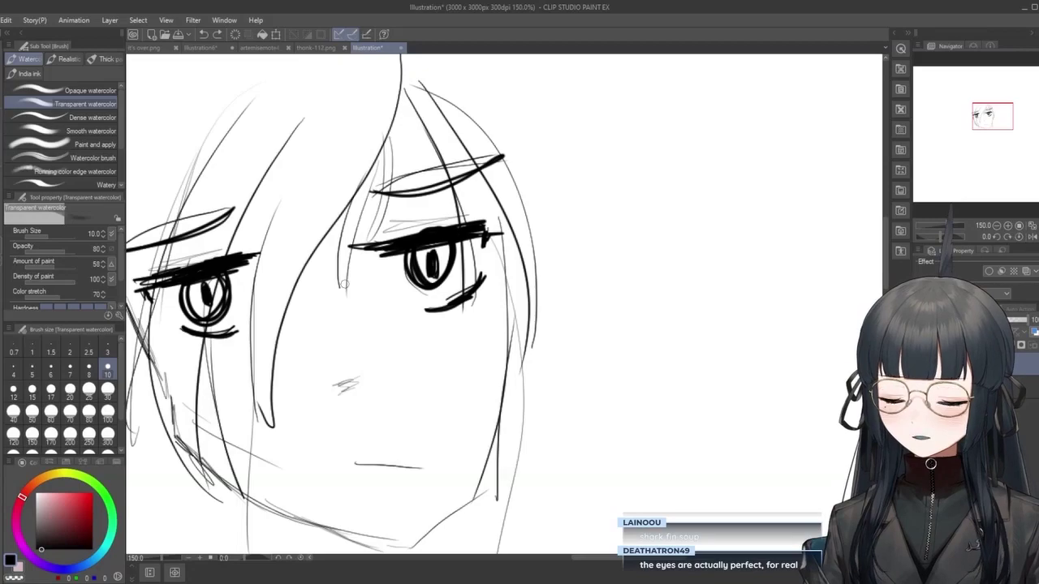
scroll(340, 278, down, 5)
drag(186, 322, 164, 322)
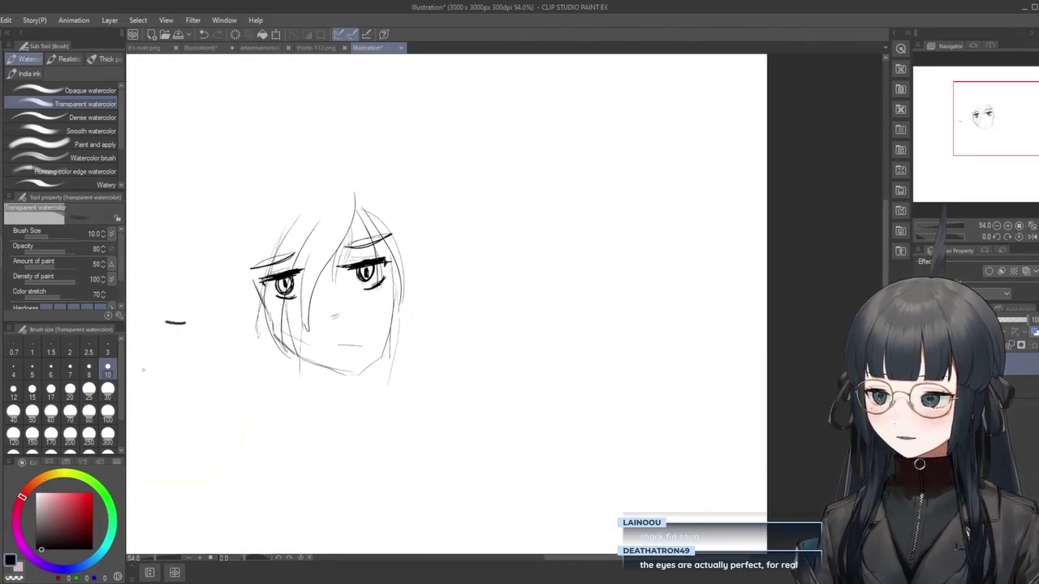
scroll(143, 363, up, 2)
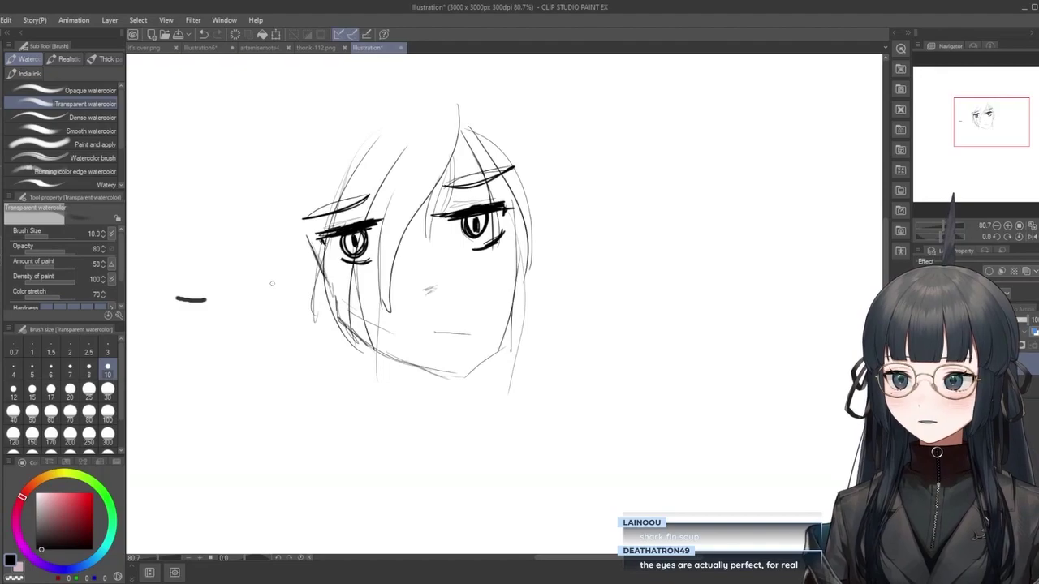
key(ctrl+z)
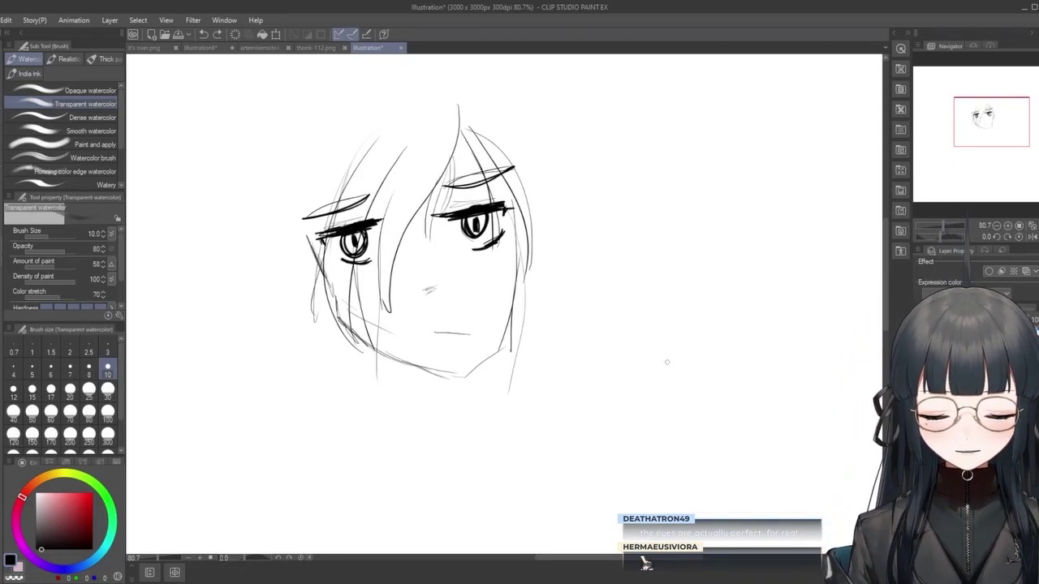
Start a second face in the blank canvas area below the first, sketching tilted upper lash lines, outer-corner marks and round irises for both eyes.
scroll(764, 115, down, 5)
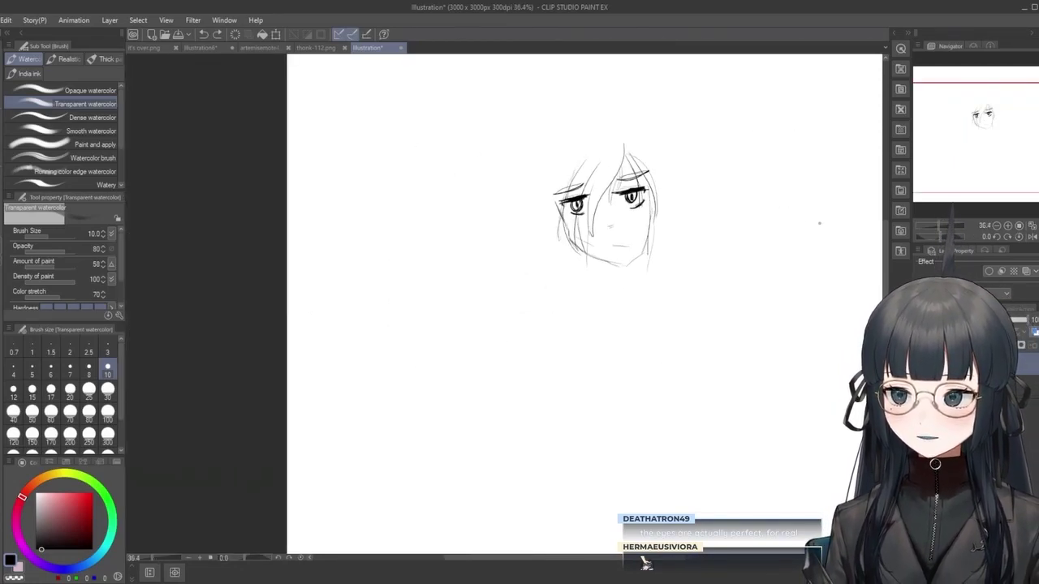
scroll(555, 390, up, 5)
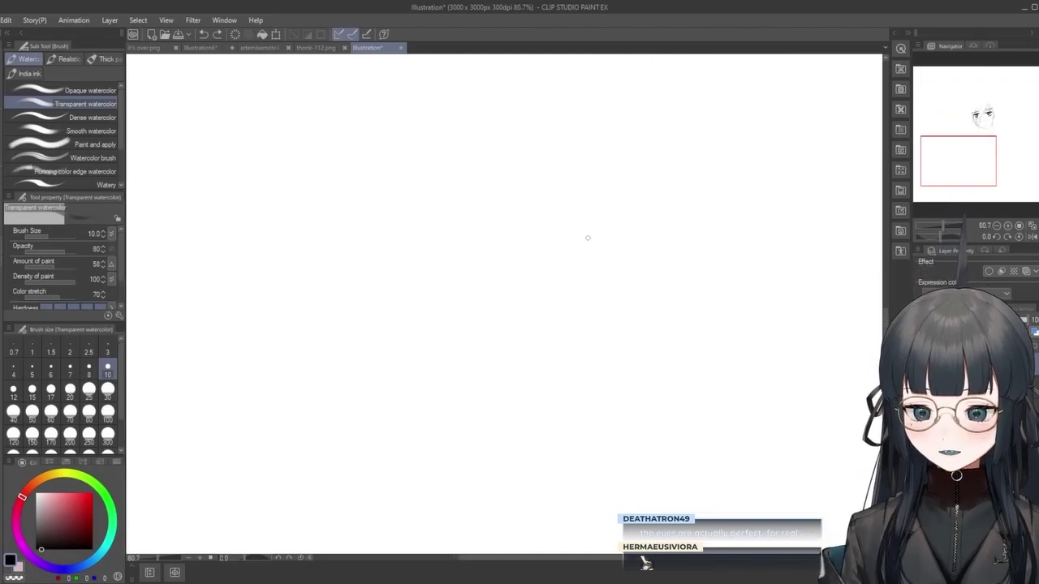
mouse_move(602, 254)
mouse_down()
mouse_move(663, 239)
mouse_move(636, 243)
mouse_move(658, 230)
mouse_move(593, 262)
mouse_move(658, 235)
mouse_move(639, 279)
mouse_move(627, 244)
mouse_move(652, 256)
mouse_move(639, 265)
mouse_move(664, 235)
mouse_up()
mouse_move(667, 277)
mouse_down()
mouse_move(635, 298)
mouse_move(667, 280)
mouse_up()
mouse_move(529, 281)
mouse_down()
mouse_move(465, 303)
mouse_move(457, 317)
mouse_move(524, 284)
mouse_up()
drag(476, 327, 468, 325)
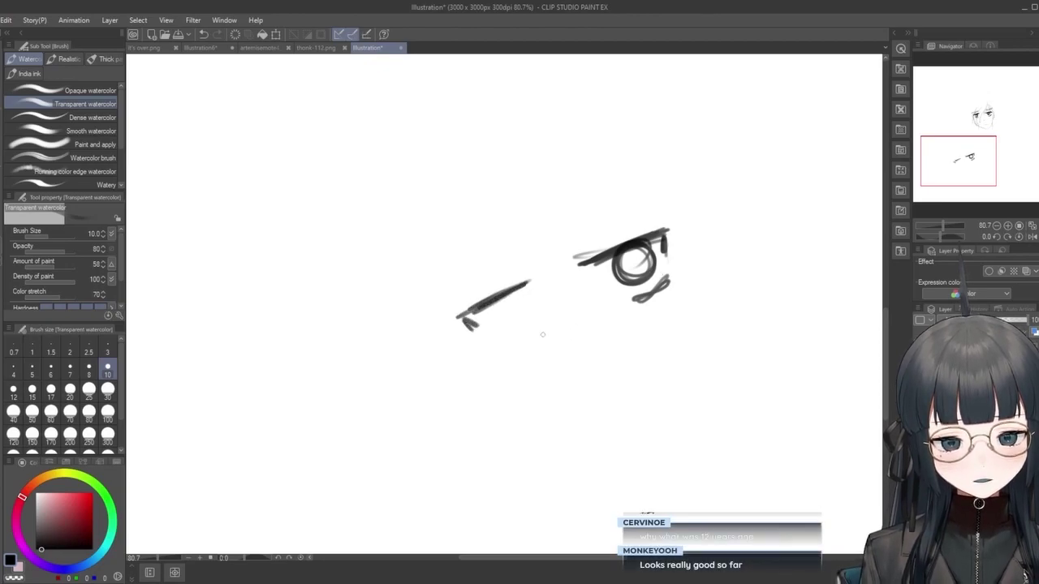
mouse_move(517, 292)
mouse_down()
mouse_move(495, 320)
mouse_move(527, 312)
mouse_move(497, 302)
mouse_move(527, 300)
mouse_up()
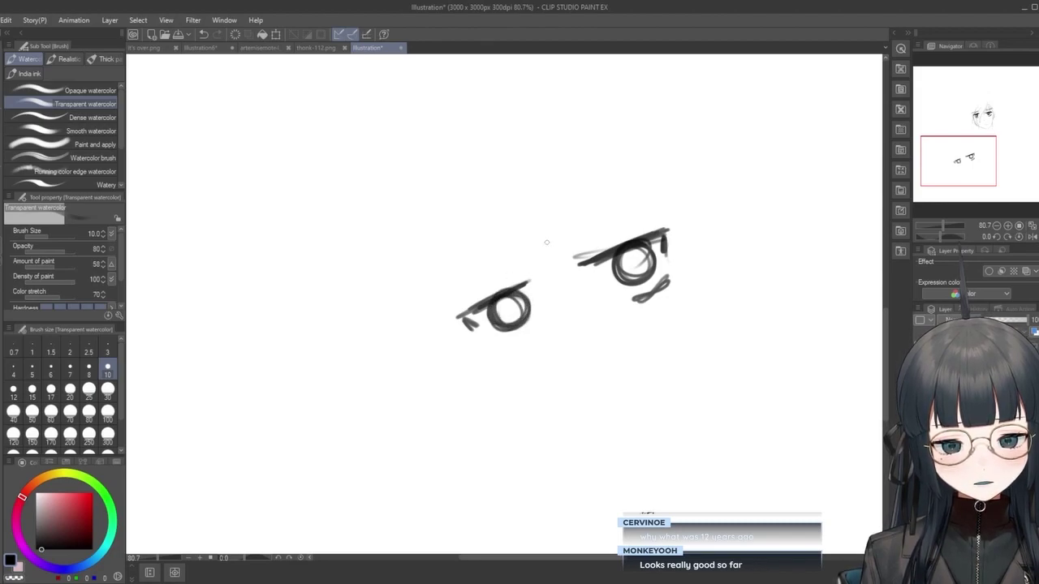
Sketch a short broken lower lash line beneath the left eye and touch up the lower mark under the right eye.
mouse_move(519, 344)
mouse_down()
mouse_move(529, 341)
mouse_move(492, 347)
mouse_move(520, 344)
mouse_up()
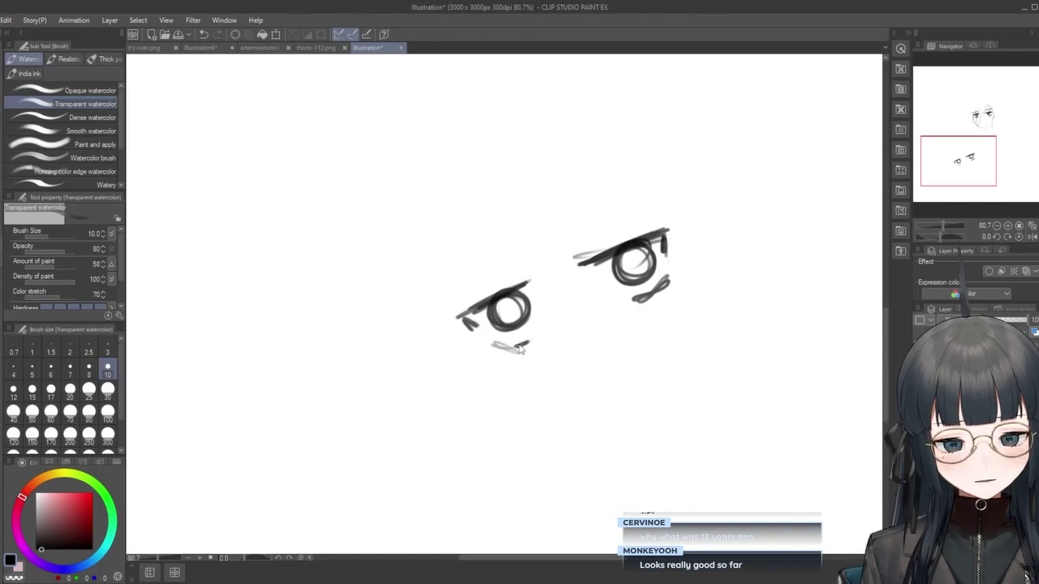
key(ctrl+z)
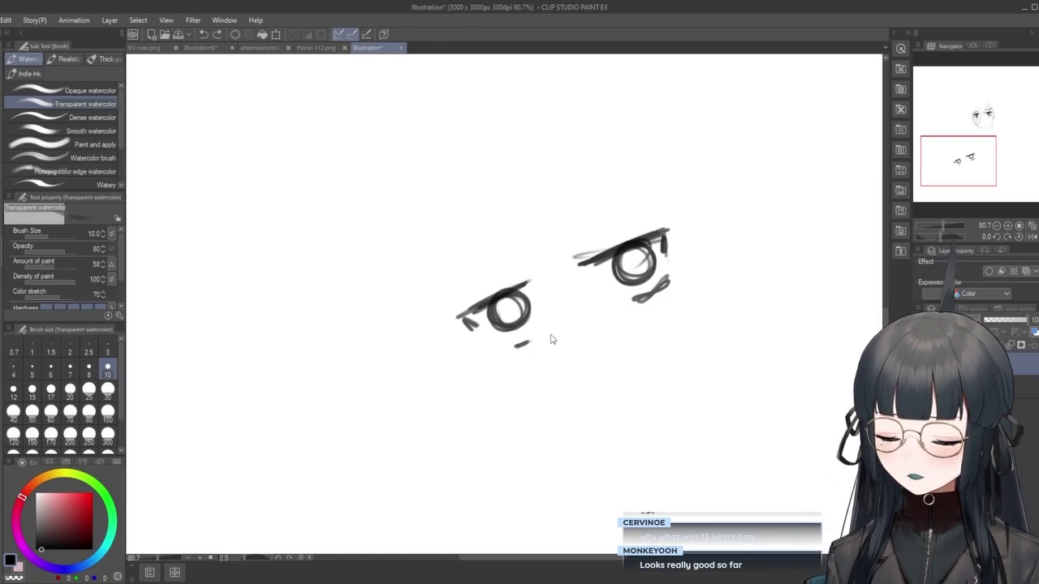
drag(513, 345, 500, 344)
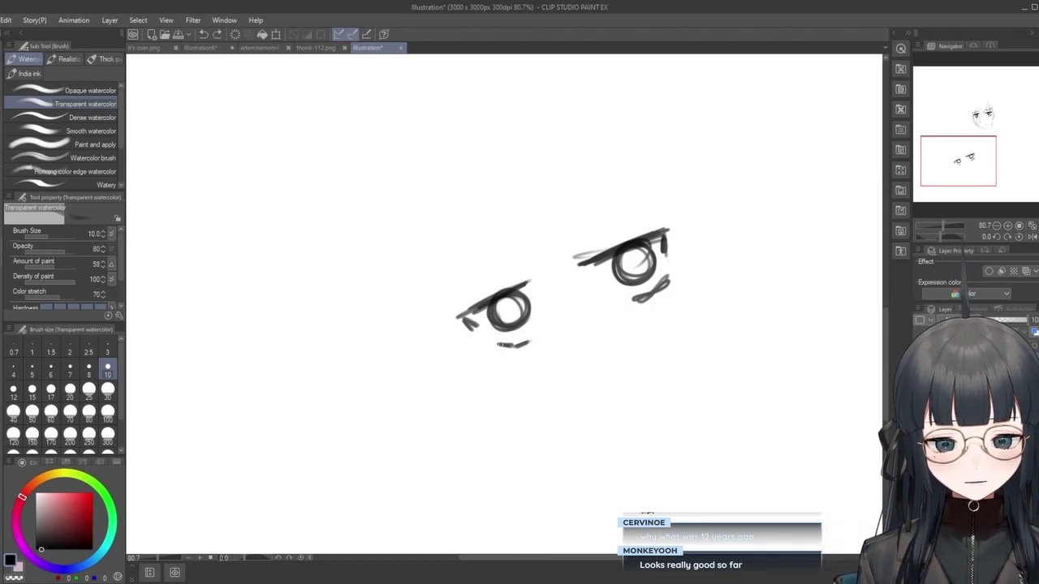
drag(653, 289, 662, 284)
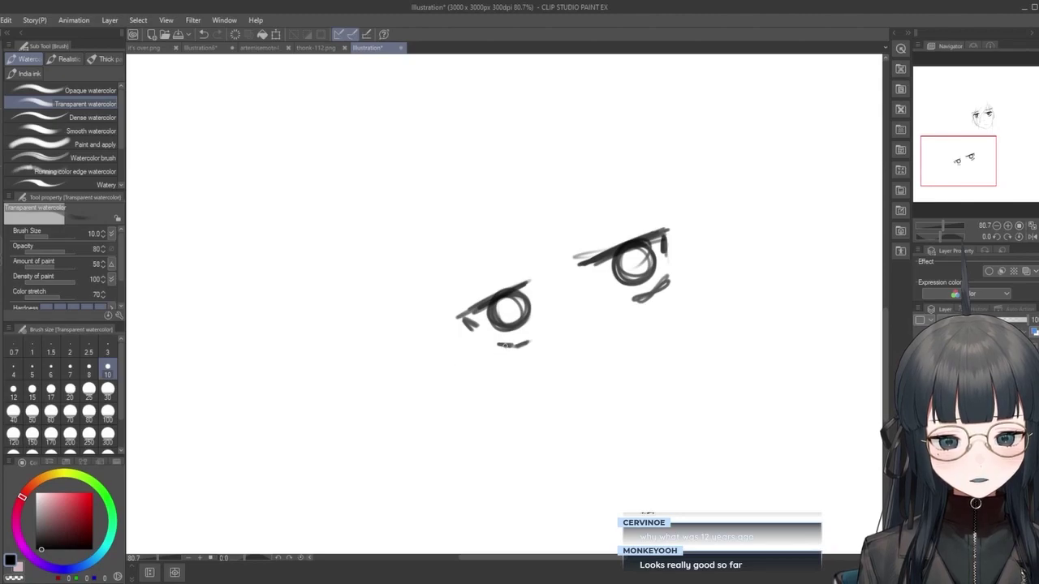
drag(505, 345, 519, 344)
Add small dark pupils inside both irises and thicken both upper lids with soft strokes along their top edges.
drag(631, 261, 637, 261)
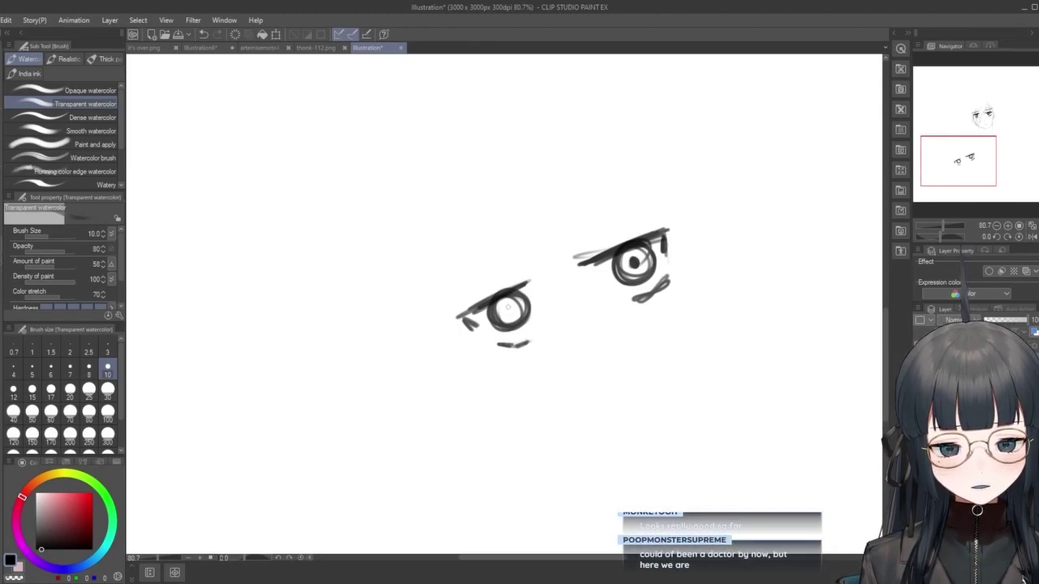
mouse_move(508, 307)
mouse_down()
mouse_move(511, 285)
mouse_move(453, 312)
mouse_move(503, 279)
mouse_up()
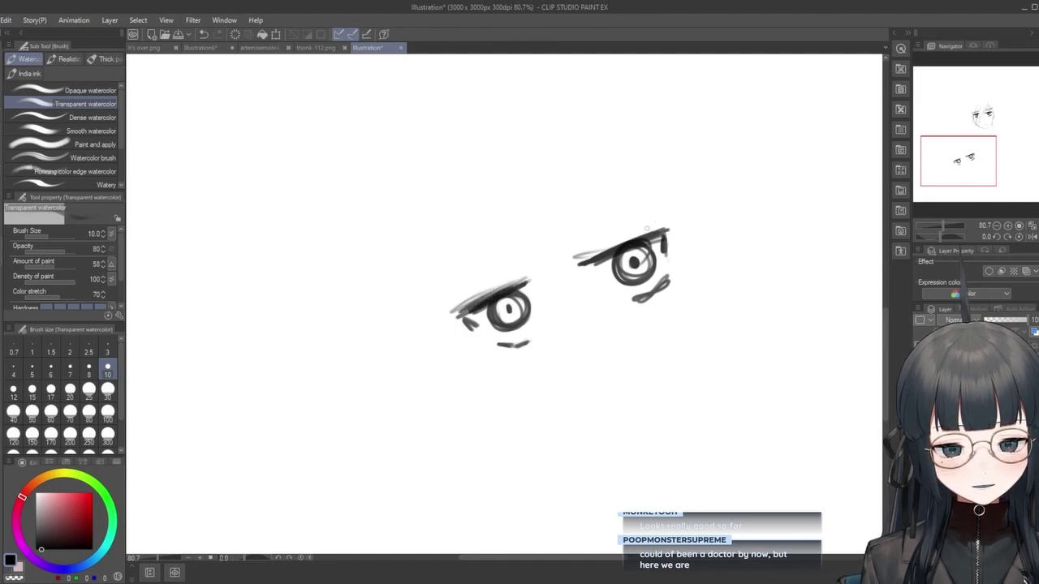
mouse_move(640, 232)
mouse_down()
mouse_move(591, 252)
mouse_move(659, 230)
mouse_move(592, 252)
mouse_up()
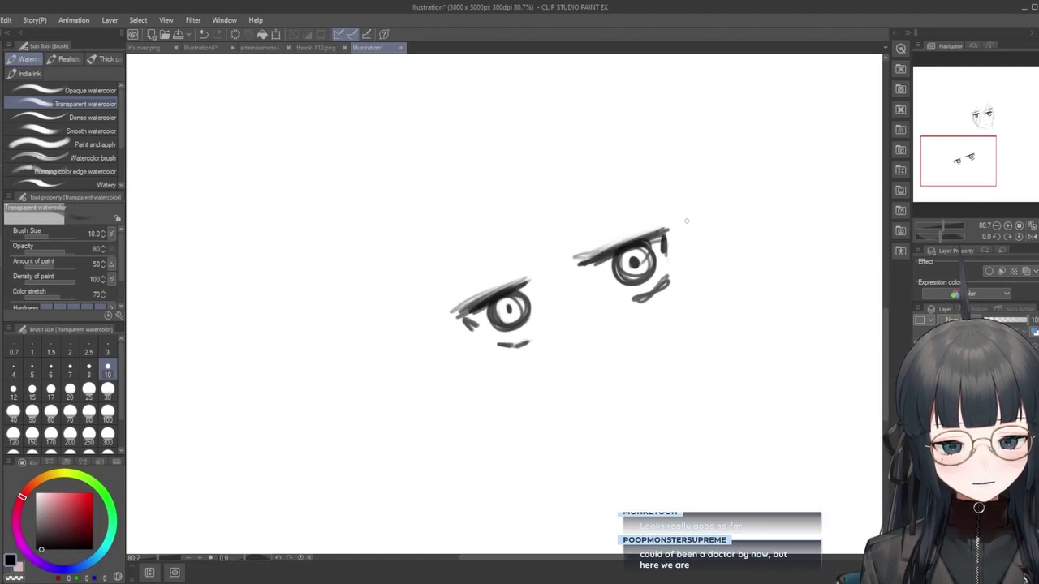
Draw slanted eyebrows above both eyes, redoing the right one as a thin arched shape tapering toward the nose.
drag(651, 194, 588, 233)
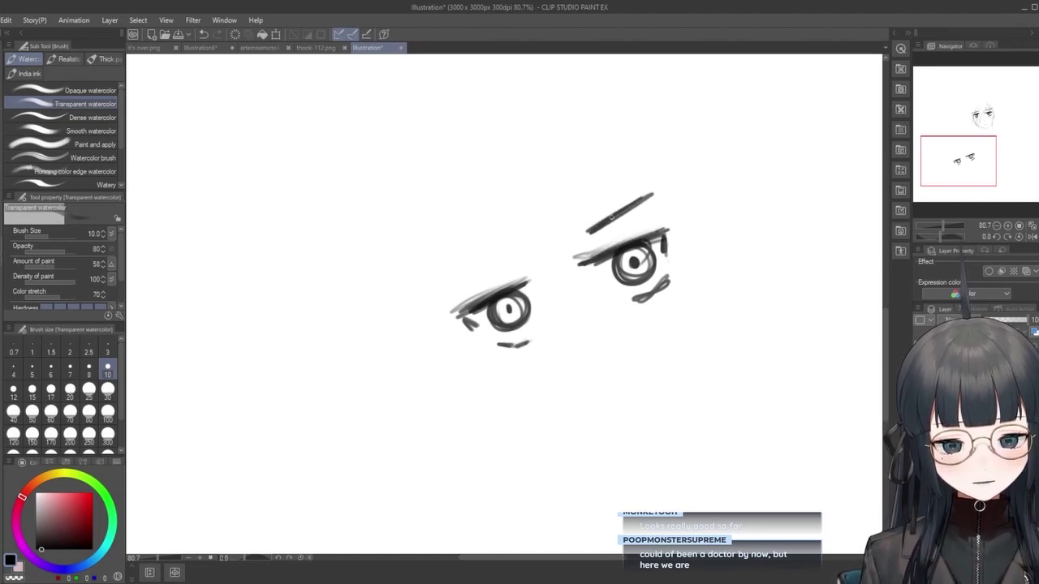
drag(445, 285, 511, 260)
mouse_move(646, 193)
mouse_down()
mouse_move(607, 211)
mouse_move(589, 234)
mouse_up()
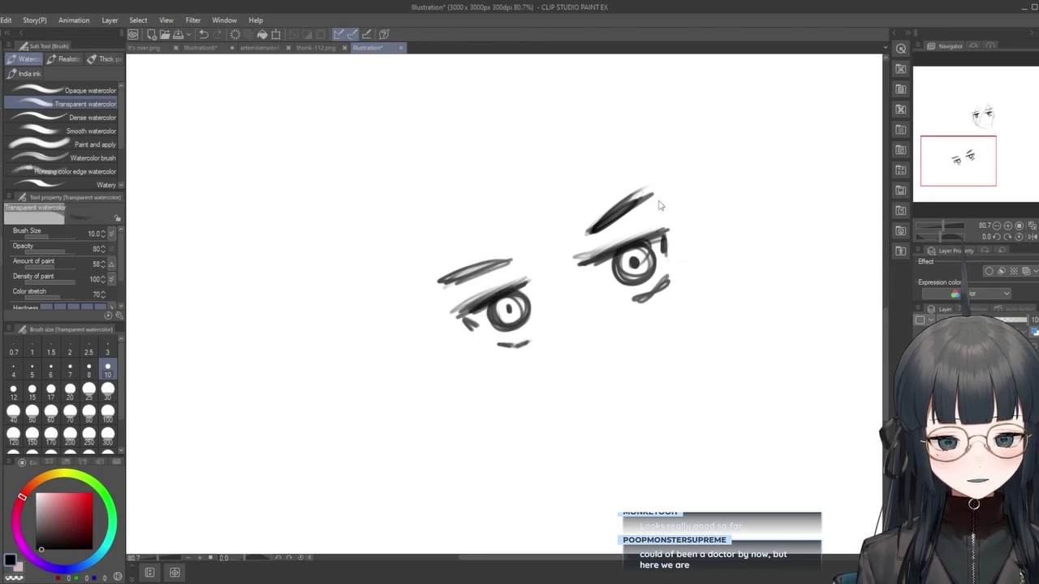
key(ctrl+z)
key(ctrl+z)
key(ctrl+z)
key(ctrl+z)
key(ctrl+z)
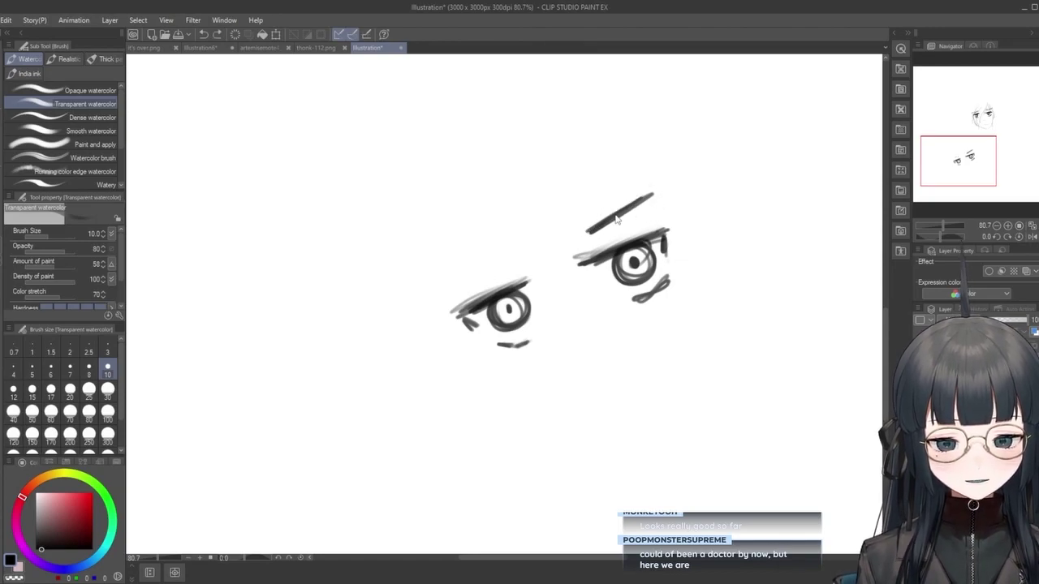
key(ctrl+y)
drag(590, 229, 653, 203)
key(ctrl+z)
drag(588, 232, 660, 196)
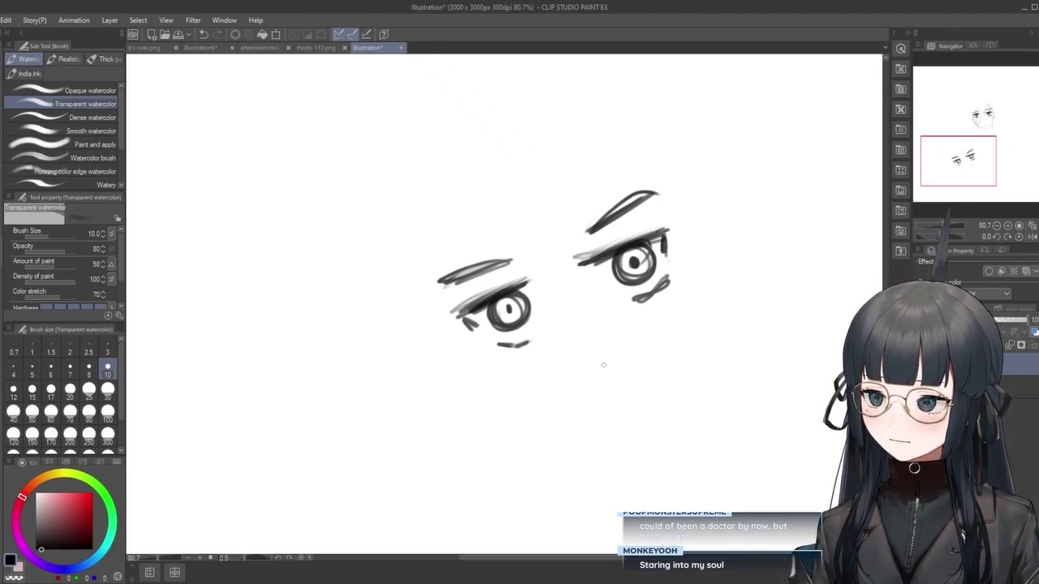
Draw a curved smirk below the eyes with a small tongue sticking out at its raised corner.
drag(593, 369, 627, 357)
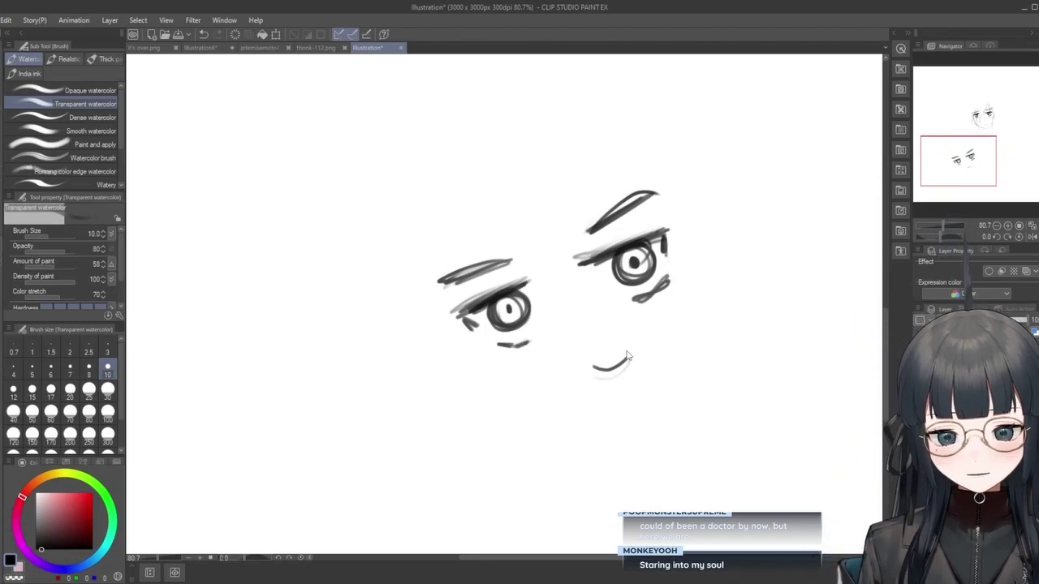
key(ctrl+z)
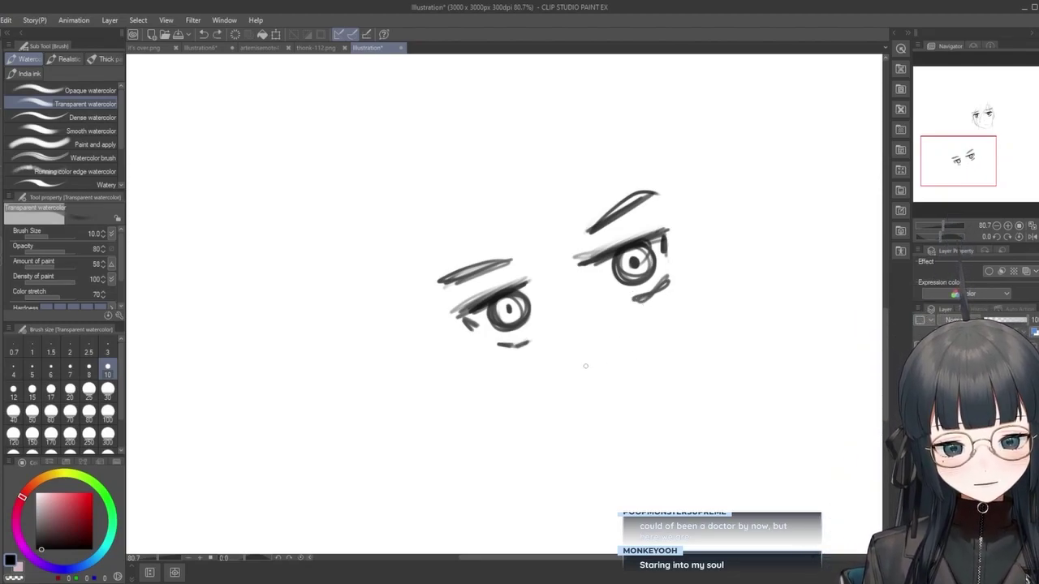
mouse_move(585, 375)
mouse_down()
mouse_move(630, 342)
mouse_move(639, 371)
mouse_up()
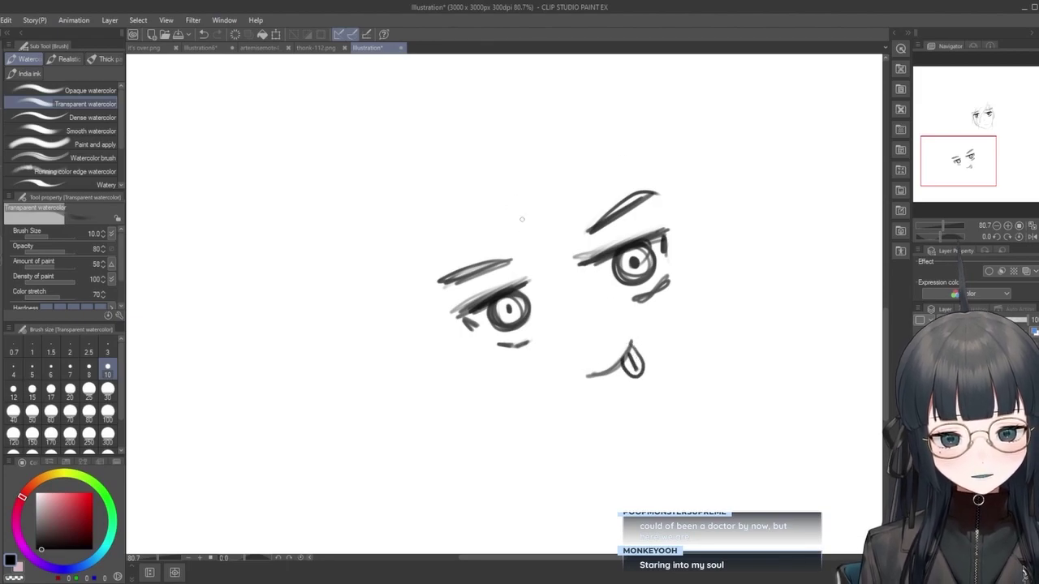
Sketch the central hair lock falling between the eyebrows, with converging side strokes and a short dark slanted edge at its end.
drag(489, 203, 529, 275)
mouse_move(492, 224)
mouse_down()
mouse_move(539, 282)
mouse_move(555, 252)
mouse_move(577, 243)
mouse_move(532, 287)
mouse_up()
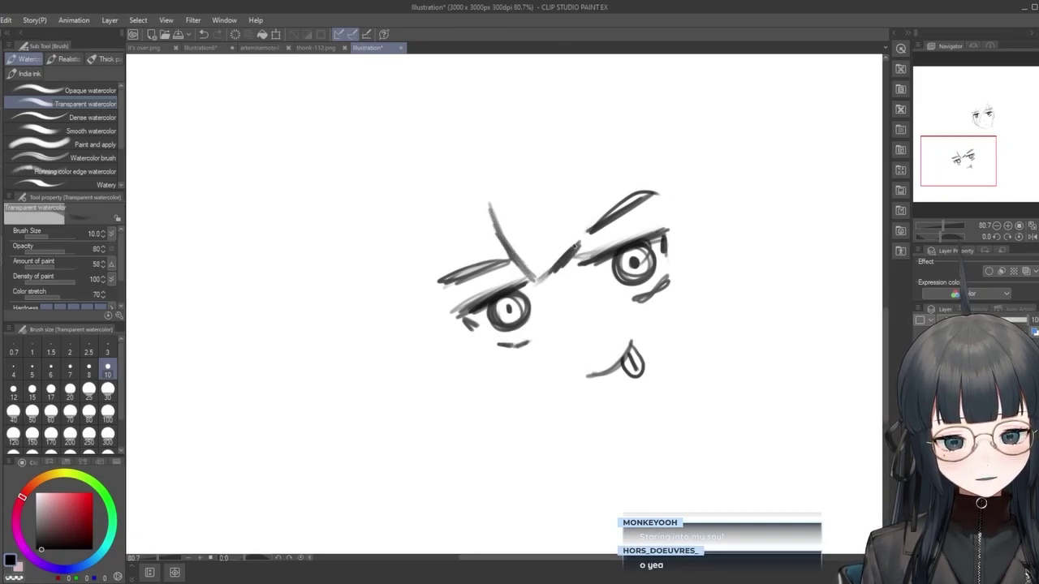
drag(538, 198, 579, 239)
mouse_move(484, 212)
mouse_down()
mouse_move(491, 252)
mouse_move(516, 284)
mouse_up()
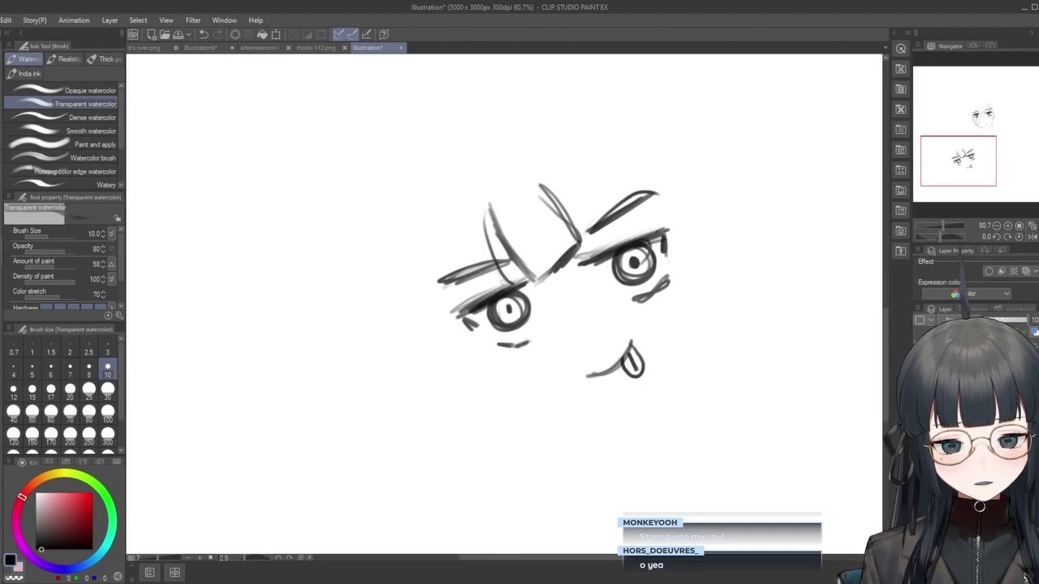
Sketch curved bang strands on both sides of the central hair lock, arching down over both eyebrows to the upper lids.
drag(485, 196, 479, 292)
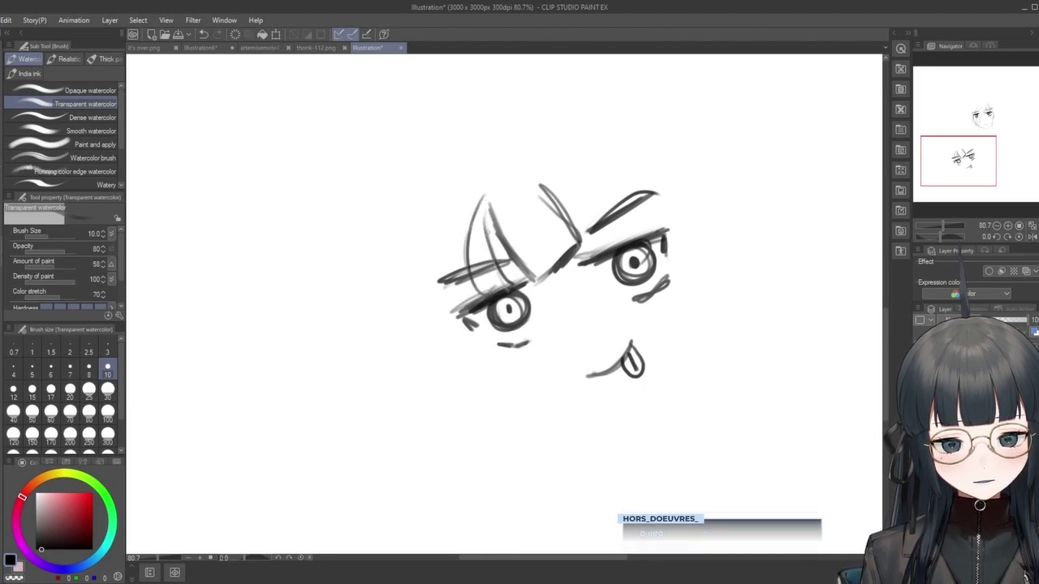
drag(558, 193, 594, 254)
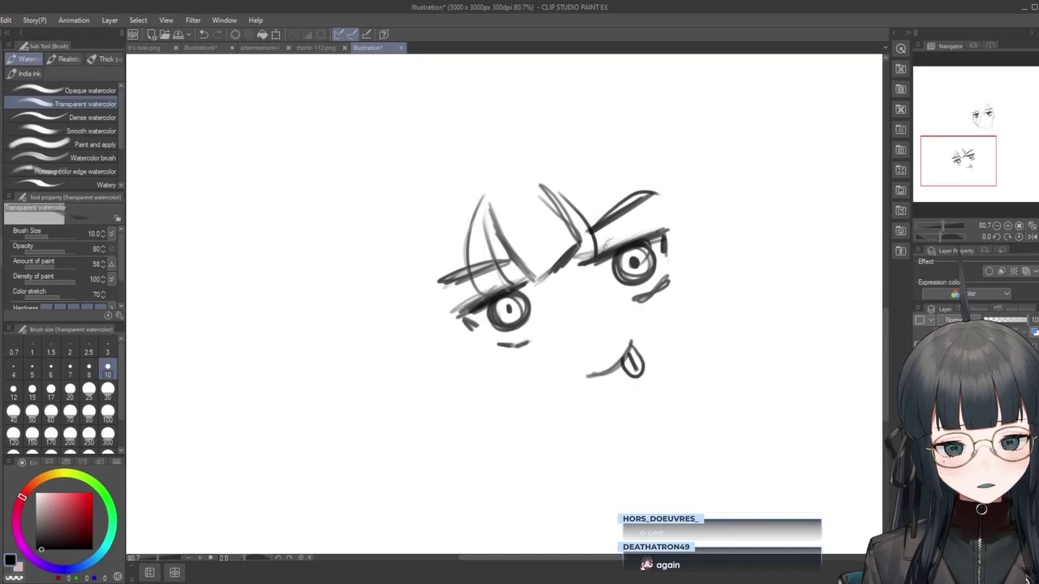
drag(570, 178, 621, 231)
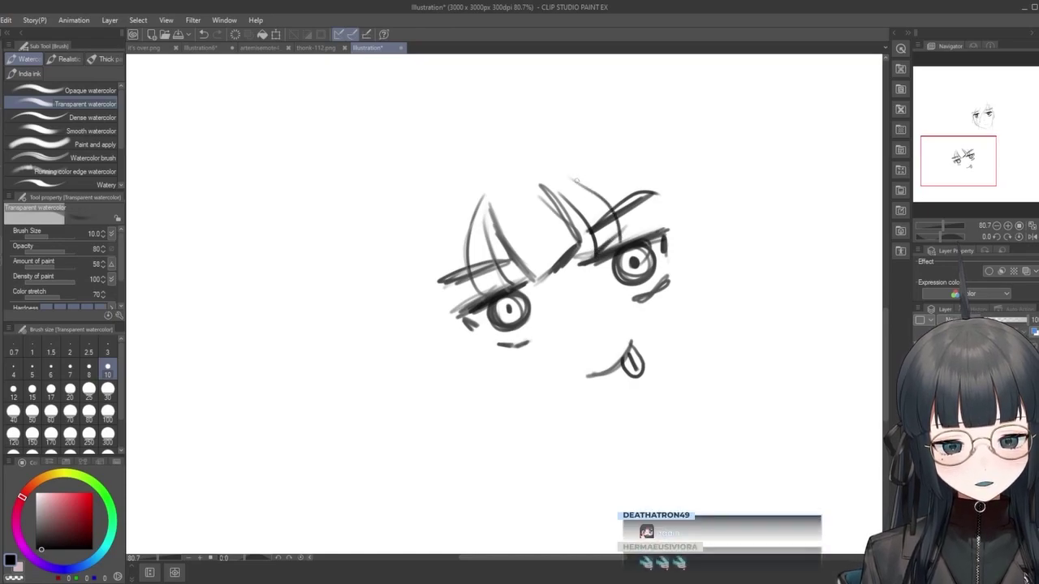
mouse_move(604, 184)
mouse_down()
mouse_move(633, 204)
mouse_move(641, 237)
mouse_up()
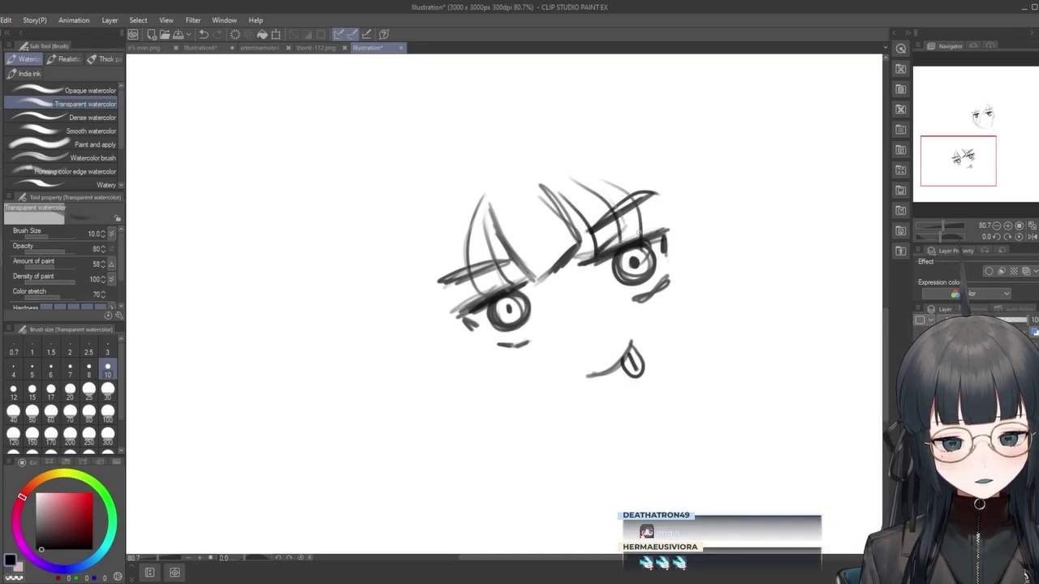
key(ctrl+z)
mouse_move(604, 186)
mouse_down()
mouse_move(654, 236)
mouse_move(581, 176)
mouse_up()
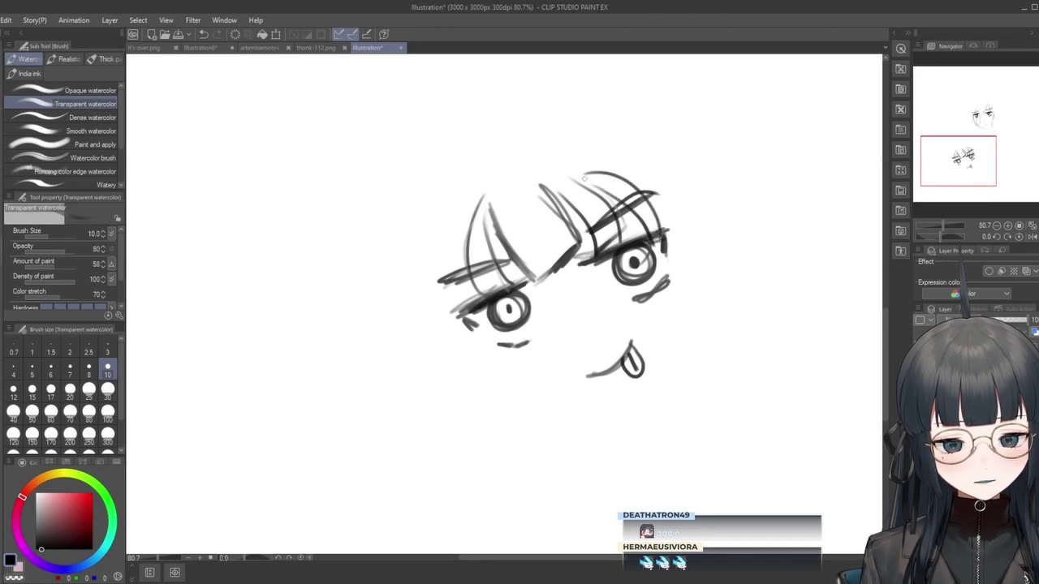
mouse_move(467, 214)
mouse_down()
mouse_move(458, 265)
mouse_move(459, 306)
mouse_up()
drag(465, 205, 444, 280)
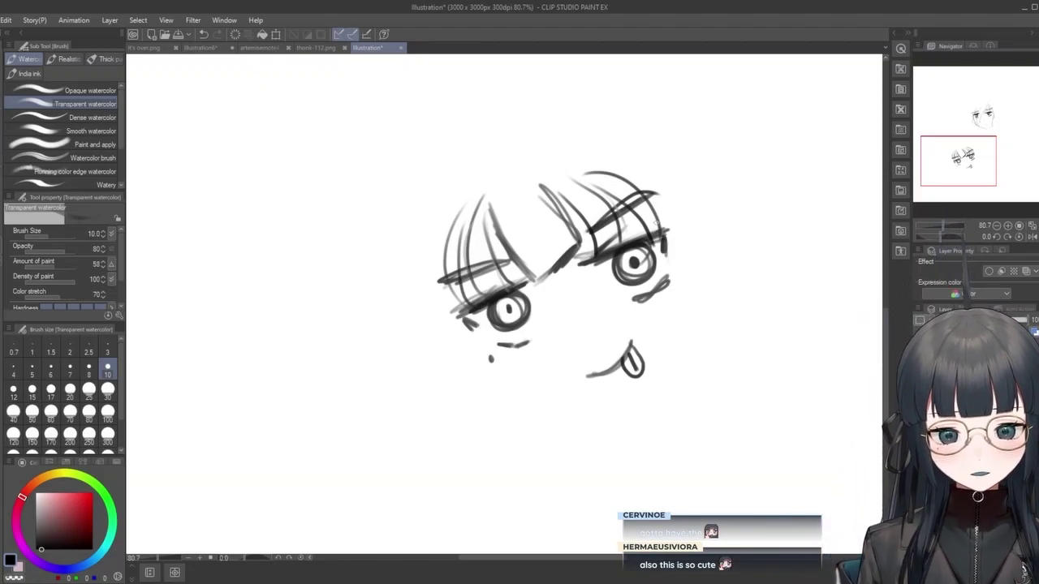
drag(663, 241, 683, 387)
drag(662, 247, 673, 348)
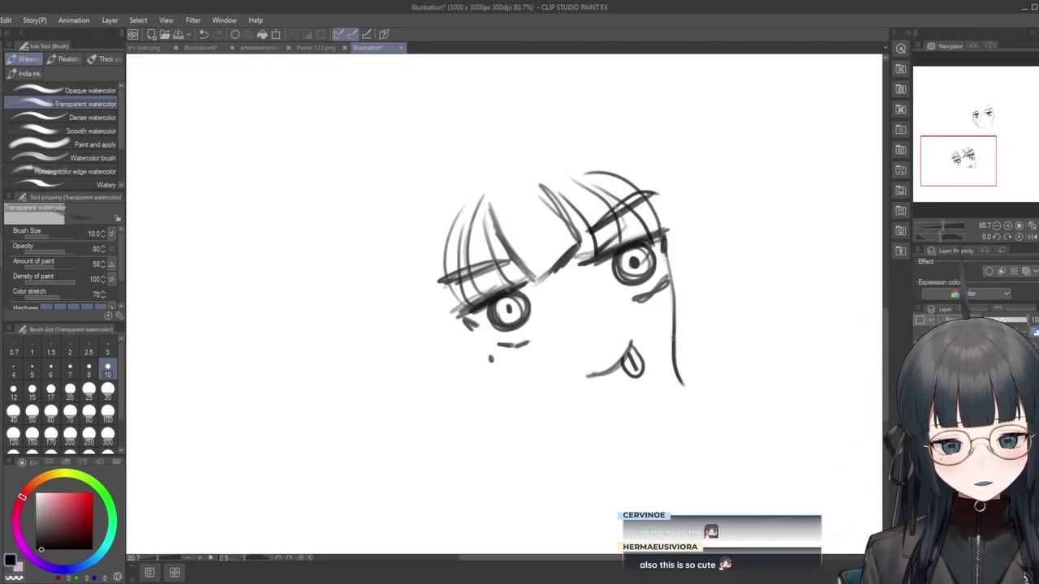
drag(664, 248, 683, 385)
drag(666, 253, 680, 373)
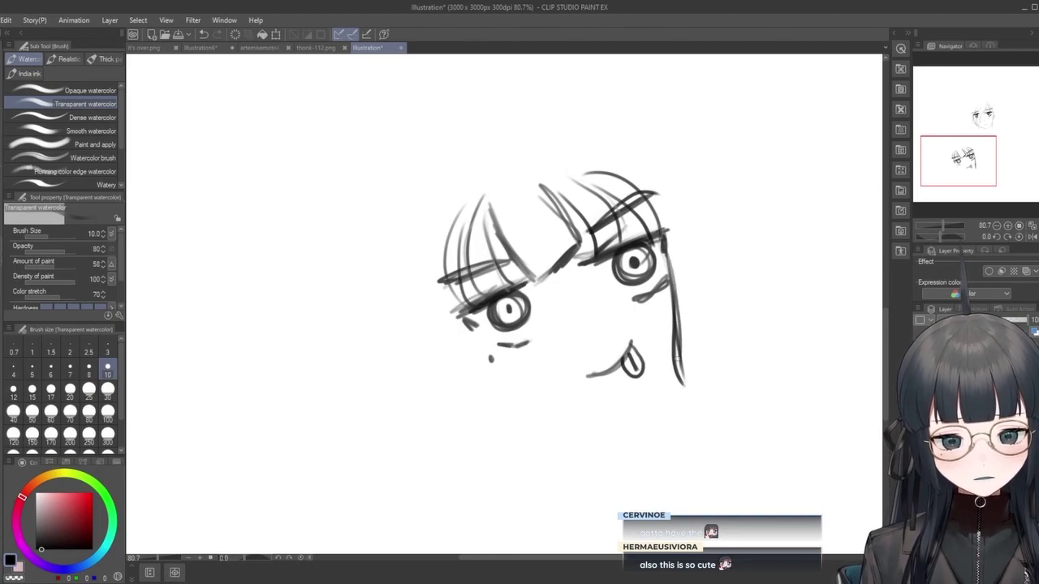
key(ctrl+z)
key(ctrl+z)
scroll(689, 275, up, 3)
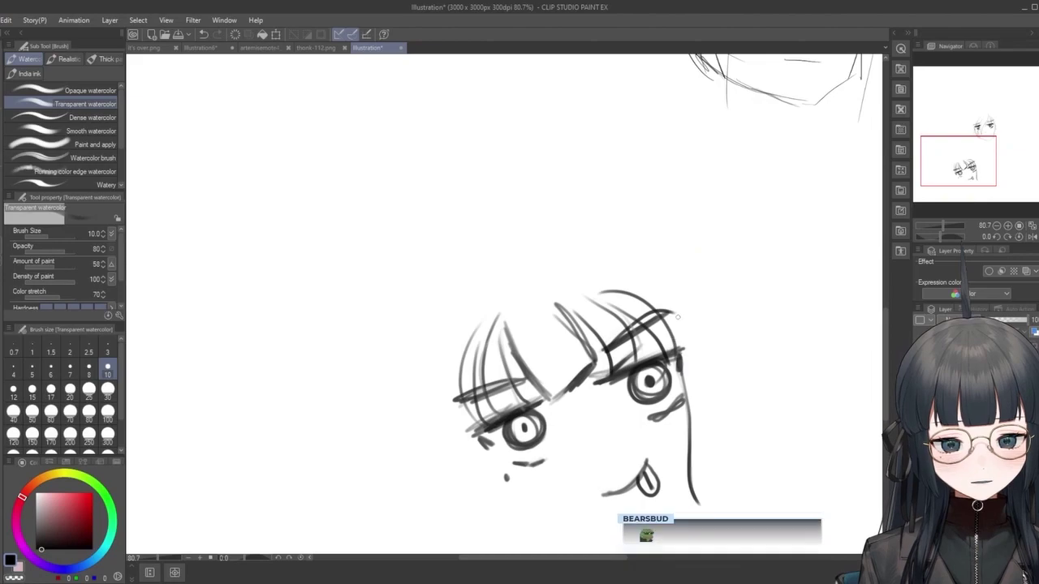
scroll(702, 285, down, 3)
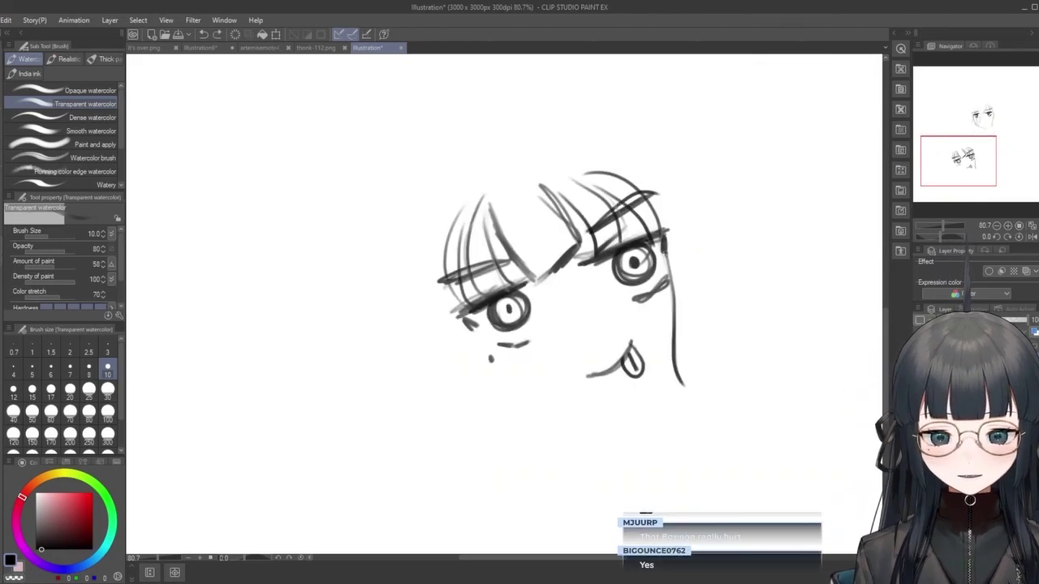
key(ctrl+z)
Draw the right side lock as a long narrow shape falling from the bangs past the eye to a point beside the mouth.
drag(665, 250, 682, 393)
key(ctrl+z)
mouse_move(665, 250)
mouse_down()
mouse_move(684, 391)
mouse_move(708, 349)
mouse_up()
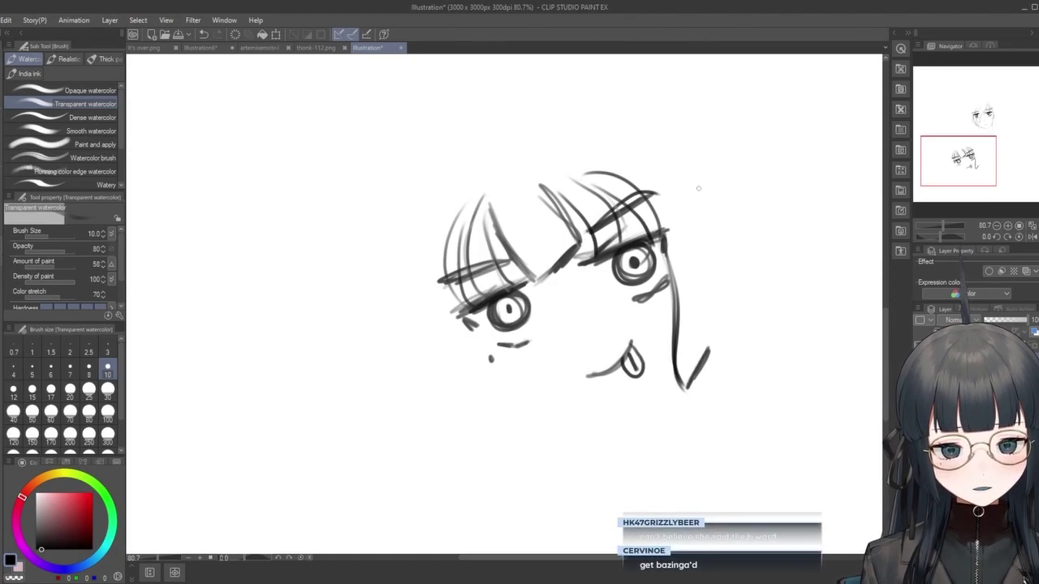
drag(669, 189, 722, 332)
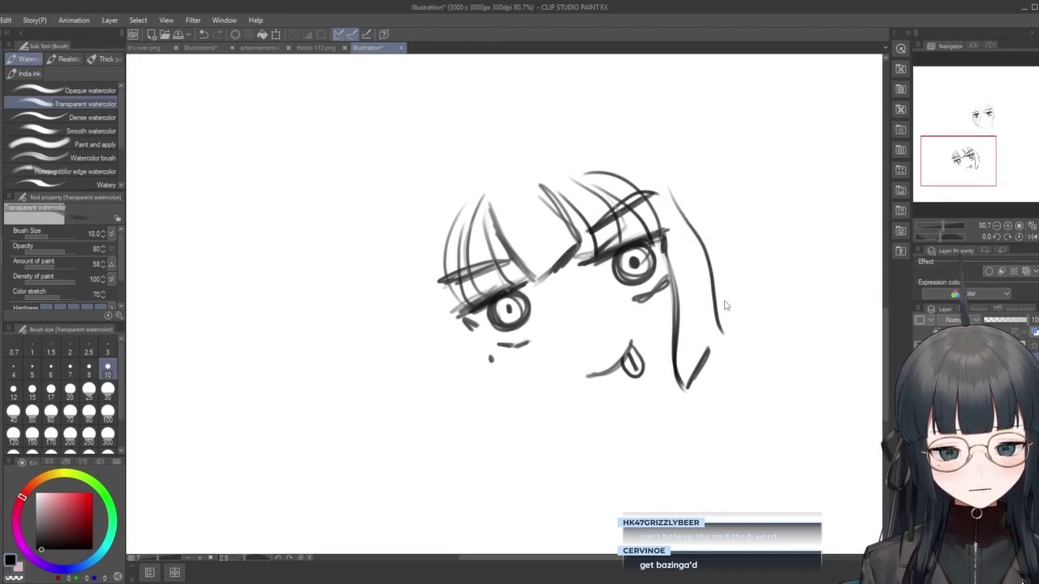
key(ctrl+z)
key(ctrl+z)
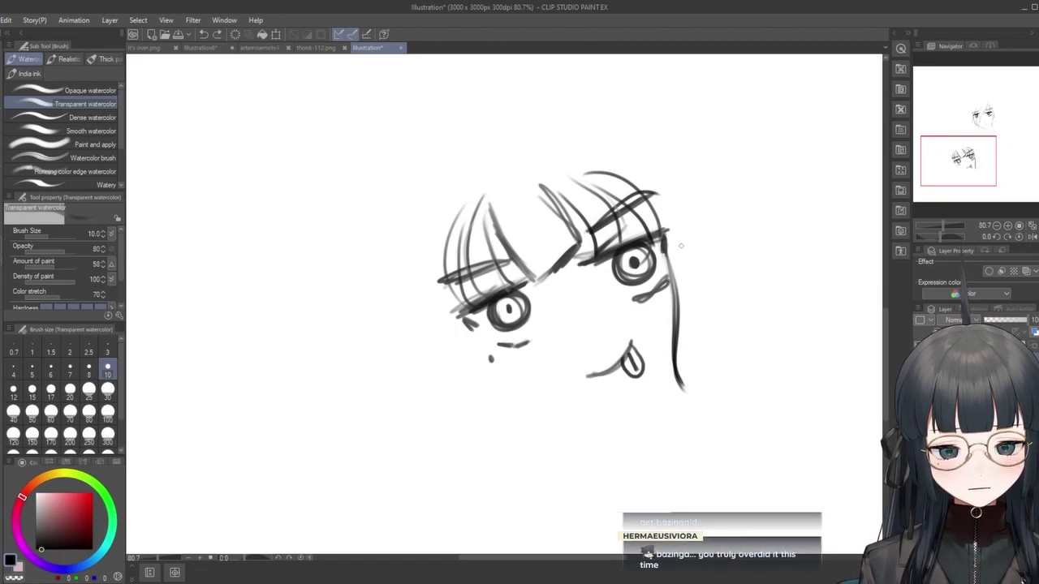
mouse_move(654, 192)
mouse_down()
mouse_move(692, 261)
mouse_move(689, 393)
mouse_up()
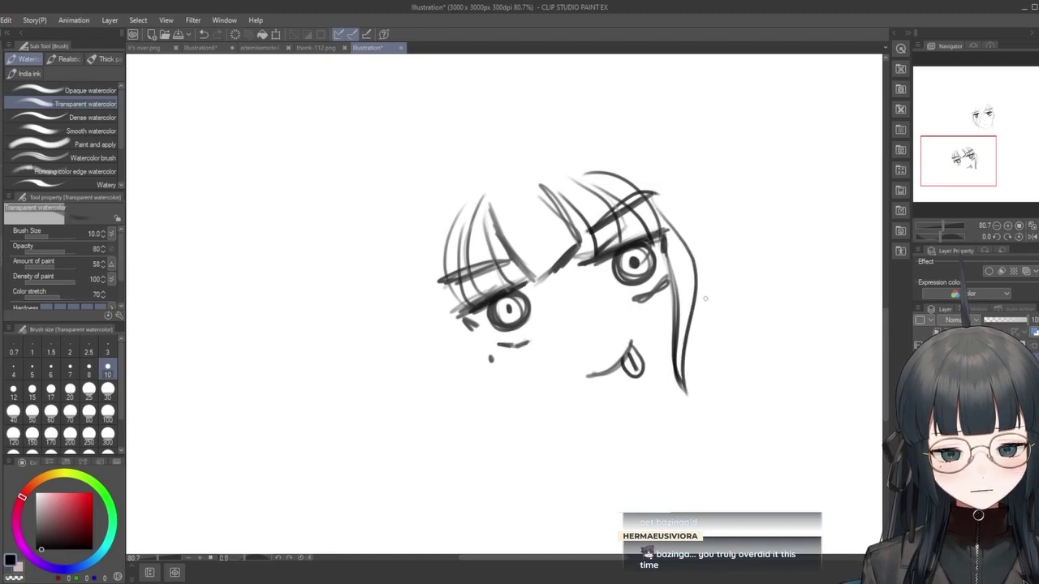
Draw the left side lock's long edge hanging from the bangs below the jaw, with a short slanted stroke near its lower end.
drag(445, 301, 455, 448)
drag(512, 415, 469, 458)
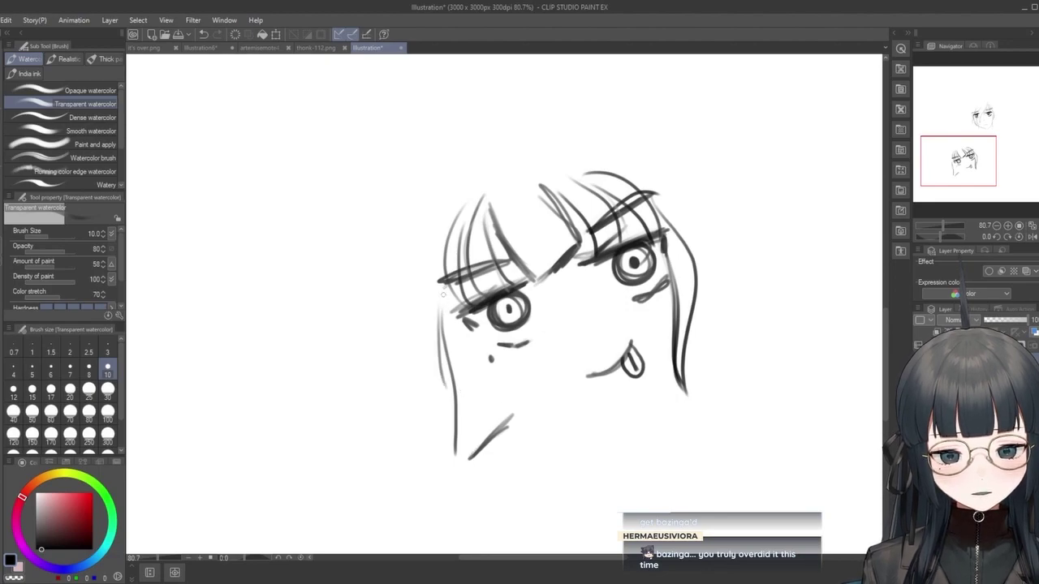
drag(439, 282, 448, 372)
key(ctrl+z)
drag(439, 284, 453, 380)
drag(443, 338, 449, 379)
key(ctrl+z)
drag(444, 339, 459, 435)
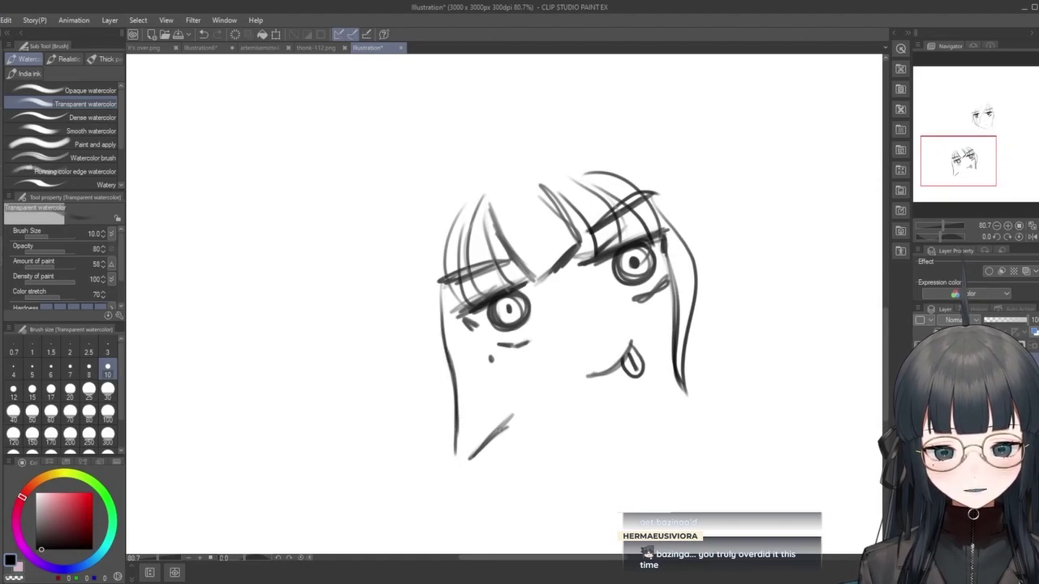
drag(448, 303, 479, 361)
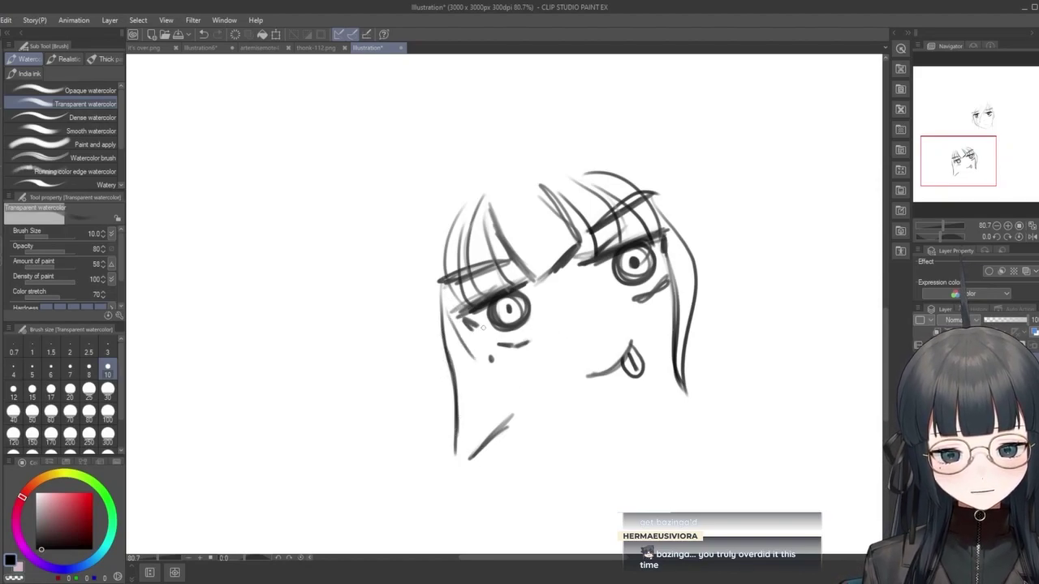
key(ctrl+z)
drag(448, 307, 490, 374)
key(ctrl+z)
Draw the face outline from the left cheek along a wide, nearly flat chin and up to the right side lock.
mouse_move(459, 331)
mouse_down()
mouse_move(503, 388)
mouse_move(577, 400)
mouse_up()
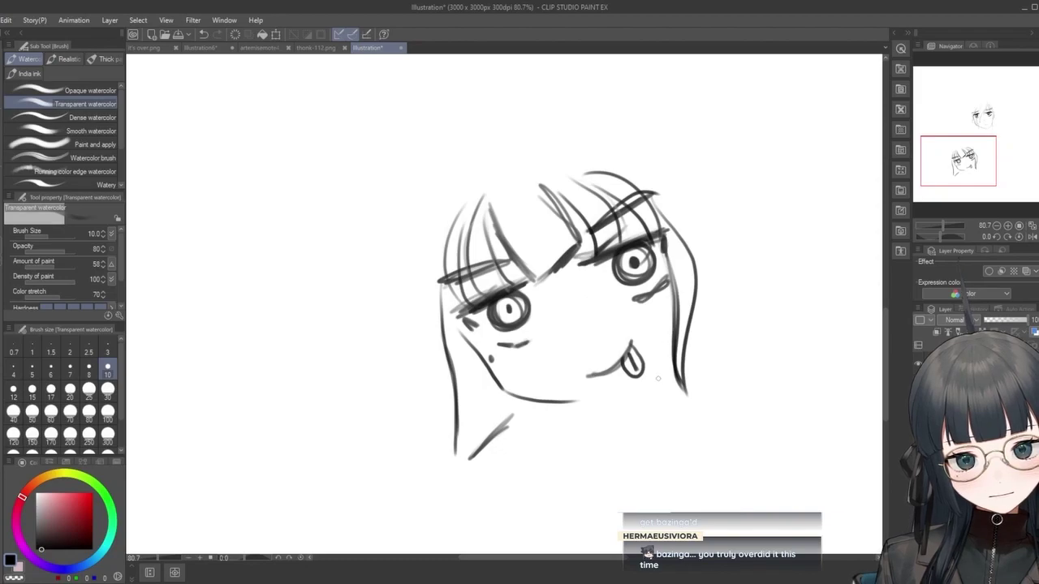
mouse_move(558, 400)
mouse_down()
mouse_move(620, 401)
mouse_move(673, 326)
mouse_up()
key(ctrl+z)
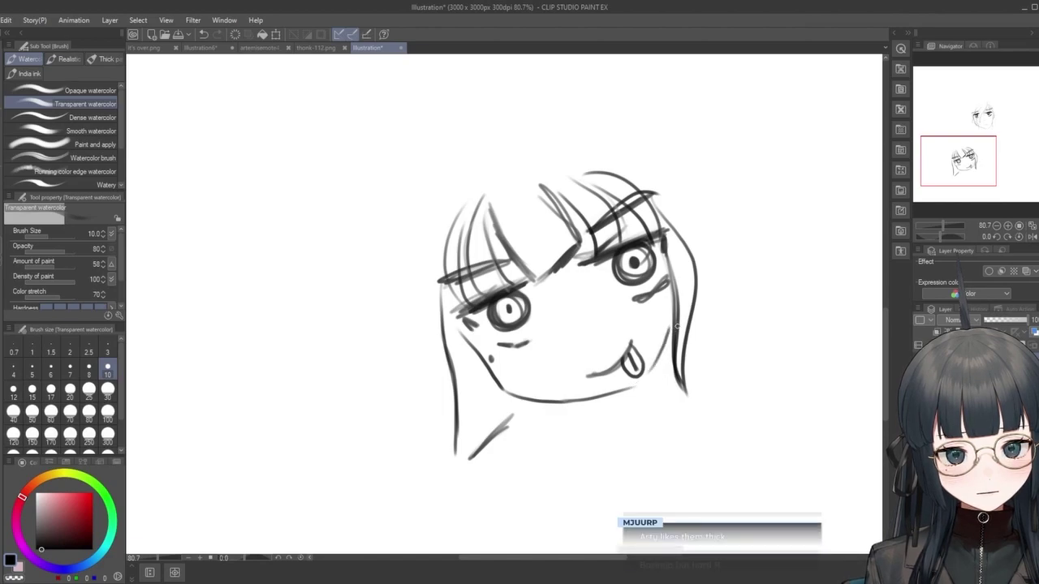
key(ctrl+z)
drag(558, 401, 618, 402)
key(ctrl+z)
mouse_move(544, 401)
mouse_down()
mouse_move(638, 395)
mouse_move(680, 341)
mouse_up()
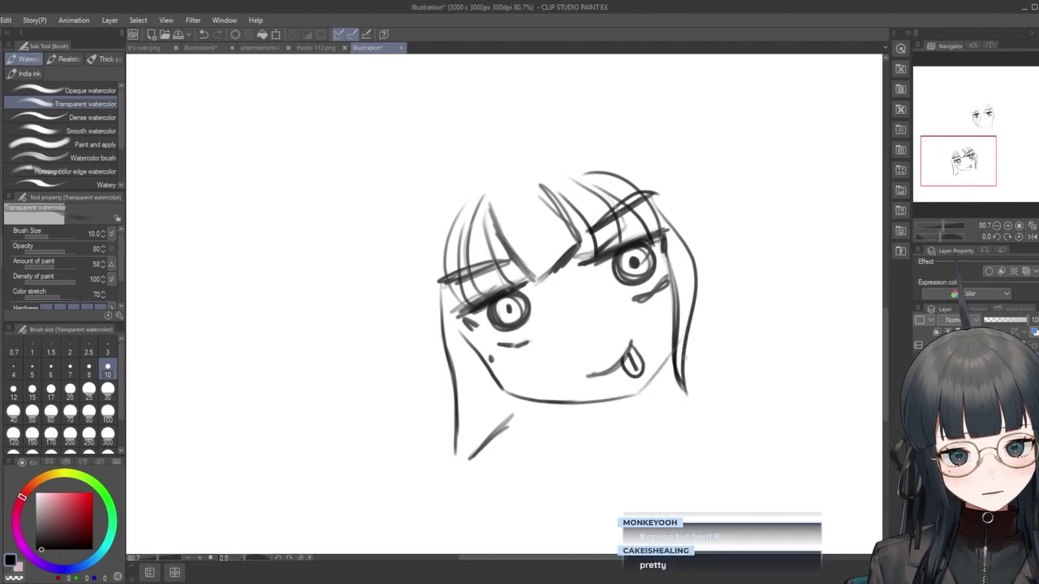
drag(633, 398, 674, 350)
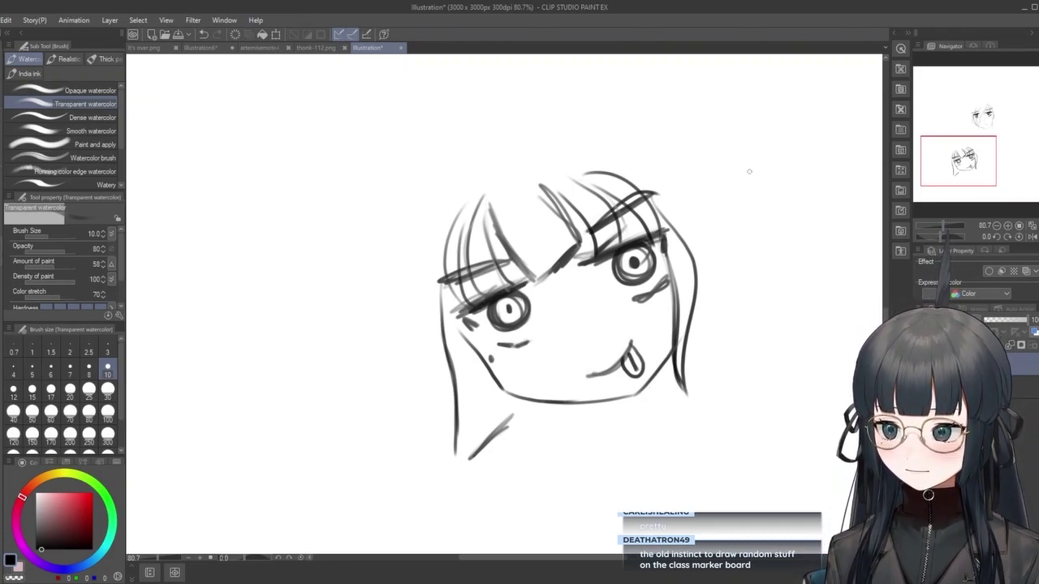
key(x)
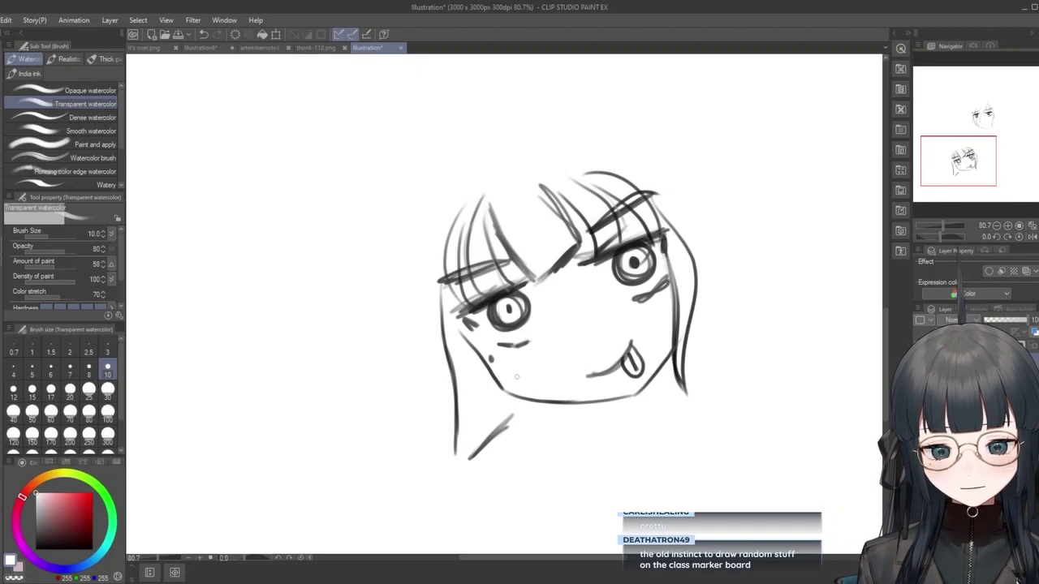
key(x)
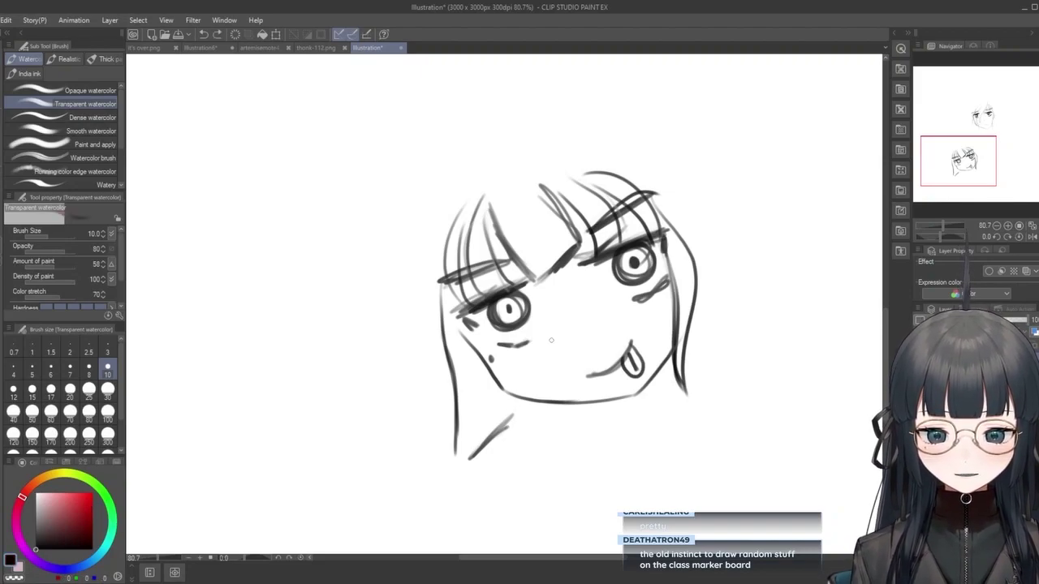
key(ctrl+z)
key(ctrl+y)
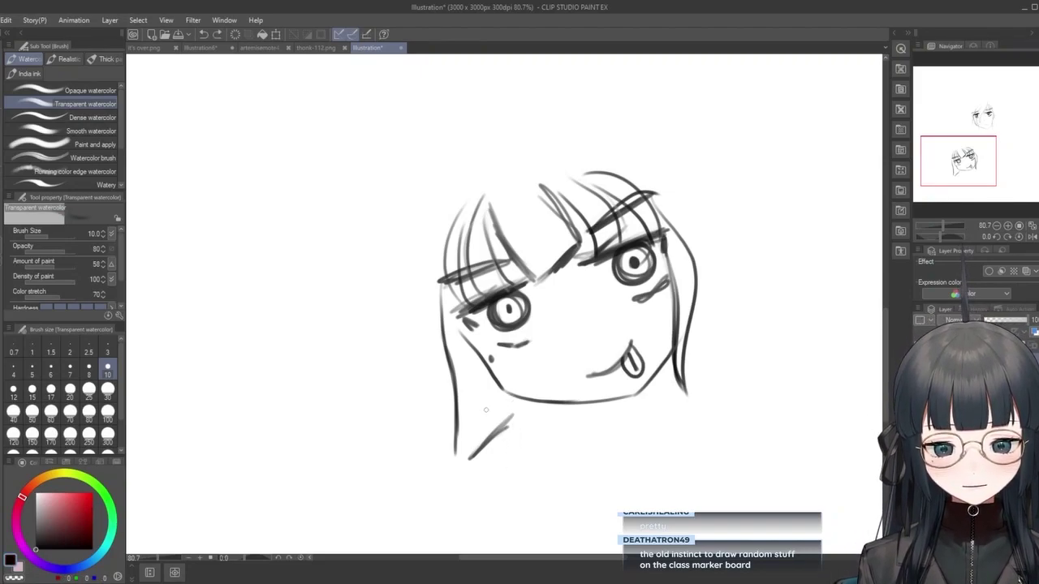
drag(436, 299, 415, 400)
drag(452, 338, 428, 392)
key(ctrl+z)
key(ctrl+z)
Add a second long hair strand running down the outer edge of the left side lock.
drag(438, 280, 445, 426)
drag(451, 357, 446, 417)
drag(446, 338, 442, 370)
Add a short hair flick slanting outward and down from where the left side lock meets the bangs.
drag(435, 270, 415, 344)
mouse_move(439, 294)
mouse_down()
mouse_move(430, 326)
mouse_move(430, 317)
mouse_up()
drag(458, 215, 430, 317)
drag(442, 255, 415, 341)
drag(444, 292, 420, 341)
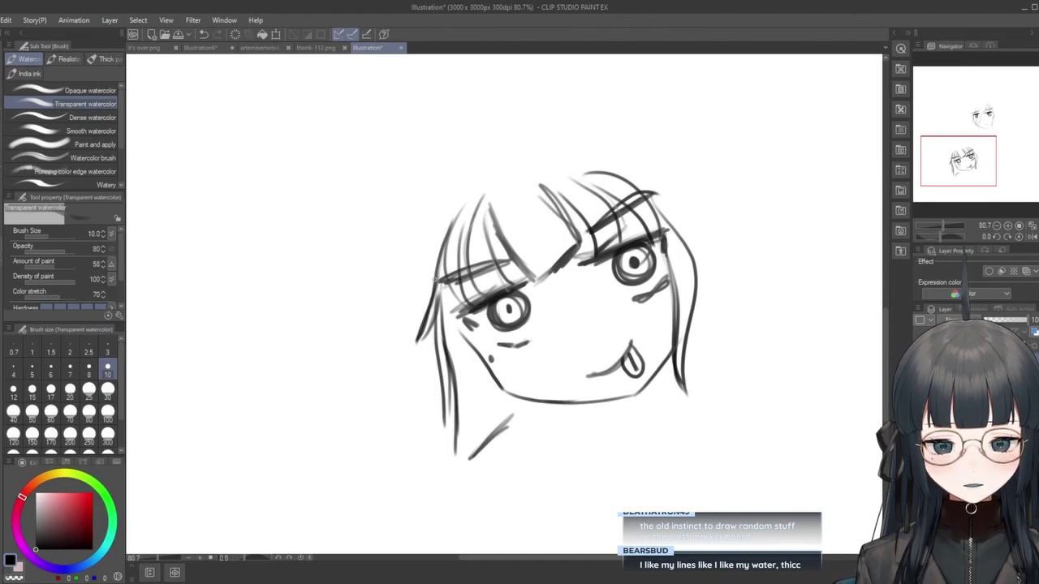
key(ctrl+z)
key(ctrl+z)
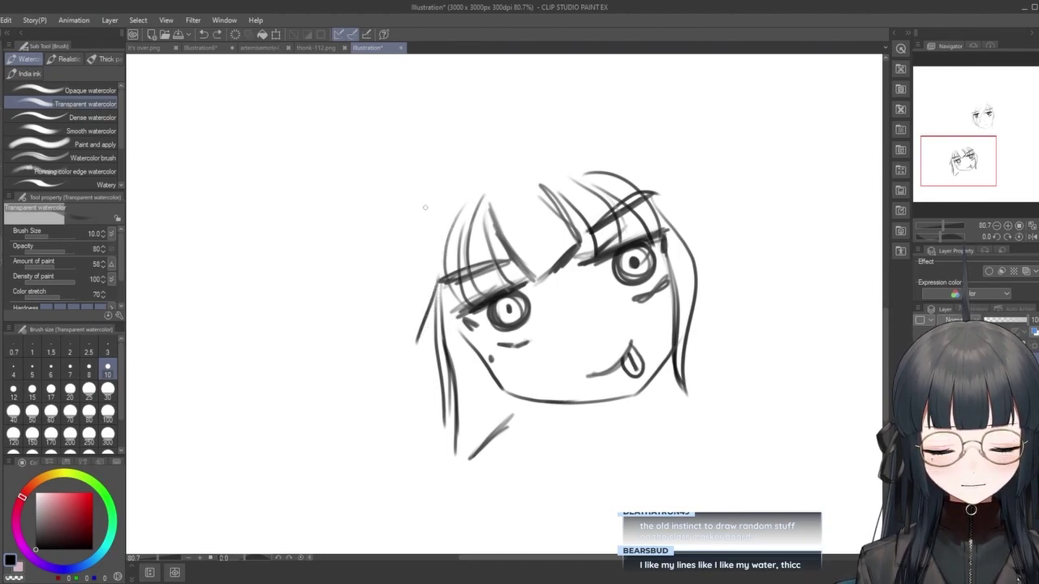
Draw the left part of the head outline as a wide light arc rising from the hair flick toward the crown.
drag(433, 282, 439, 154)
key(ctrl+z)
mouse_move(430, 280)
mouse_down()
mouse_move(425, 235)
mouse_move(454, 159)
mouse_up()
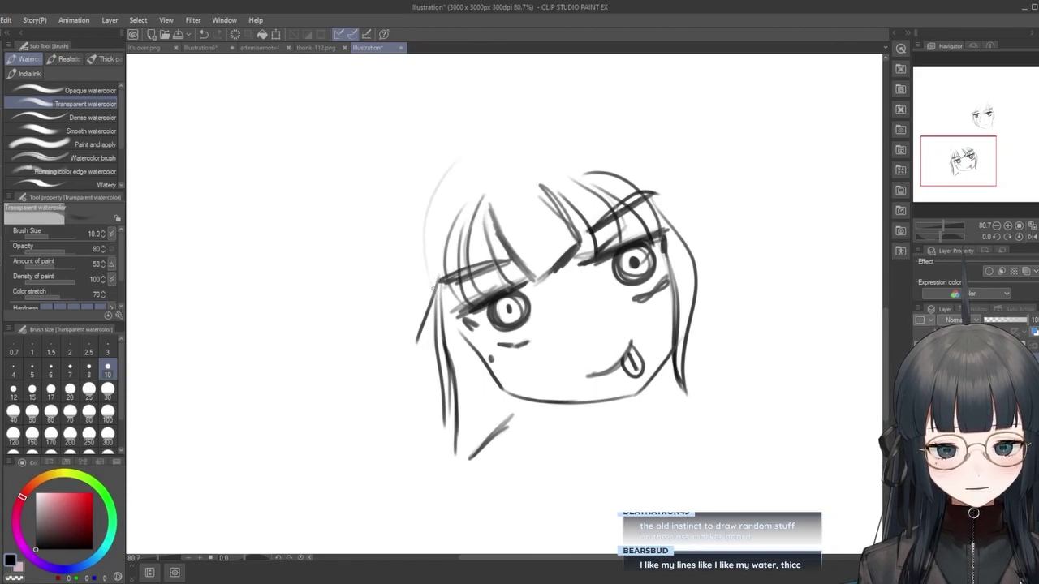
key(ctrl+z)
drag(419, 286, 487, 115)
Draw the right part of the head outline as a rounded arc from the crown, continuing straight down beside the right side lock.
mouse_move(536, 91)
mouse_down()
mouse_move(735, 213)
mouse_move(756, 262)
mouse_up()
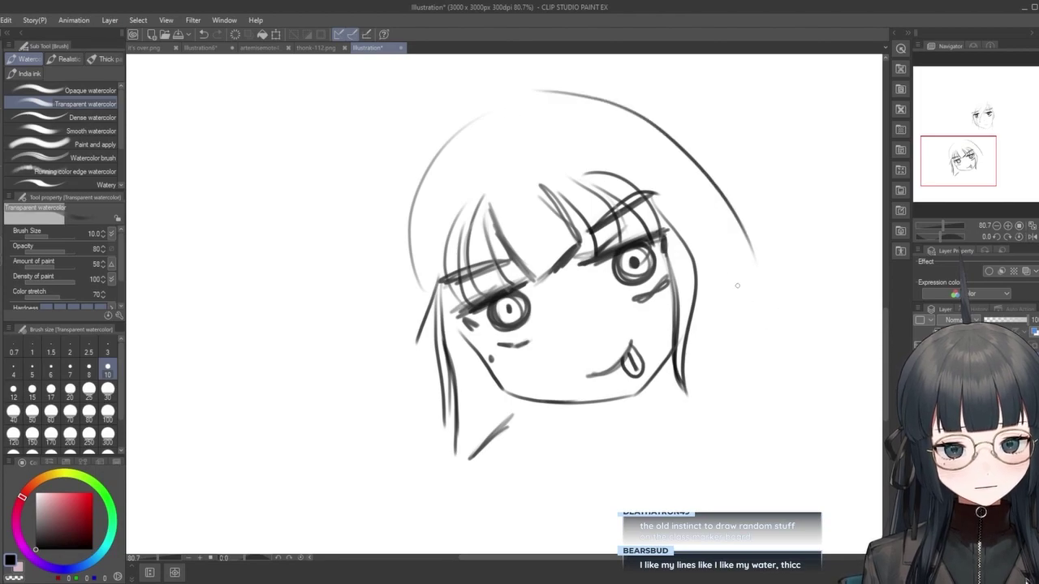
key(ctrl+z)
drag(597, 91, 680, 200)
key(ctrl+z)
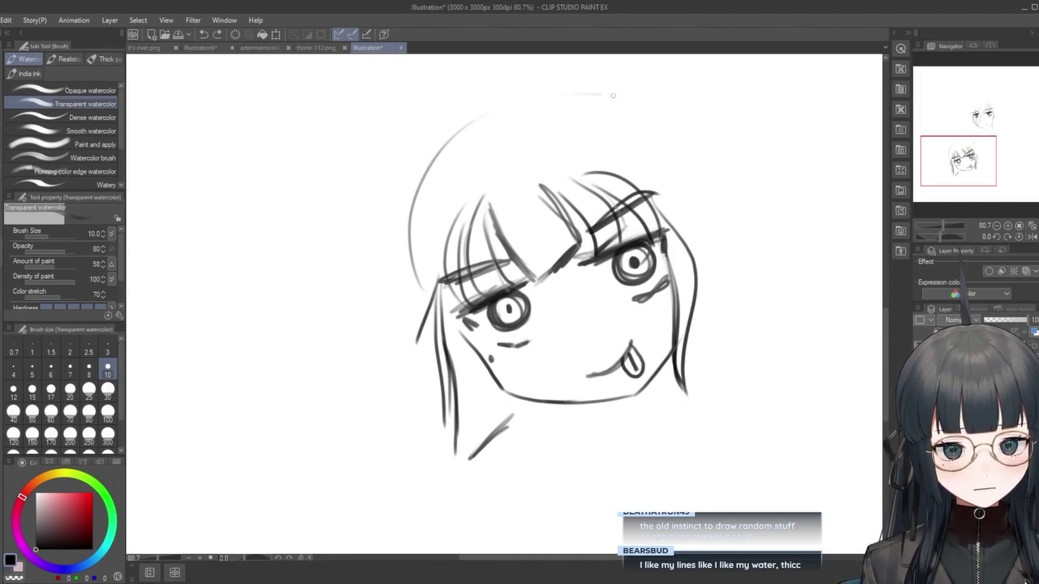
drag(577, 94, 726, 191)
key(ctrl+z)
drag(553, 100, 734, 277)
key(ctrl+z)
mouse_move(557, 86)
mouse_down()
mouse_move(735, 311)
mouse_move(735, 374)
mouse_up()
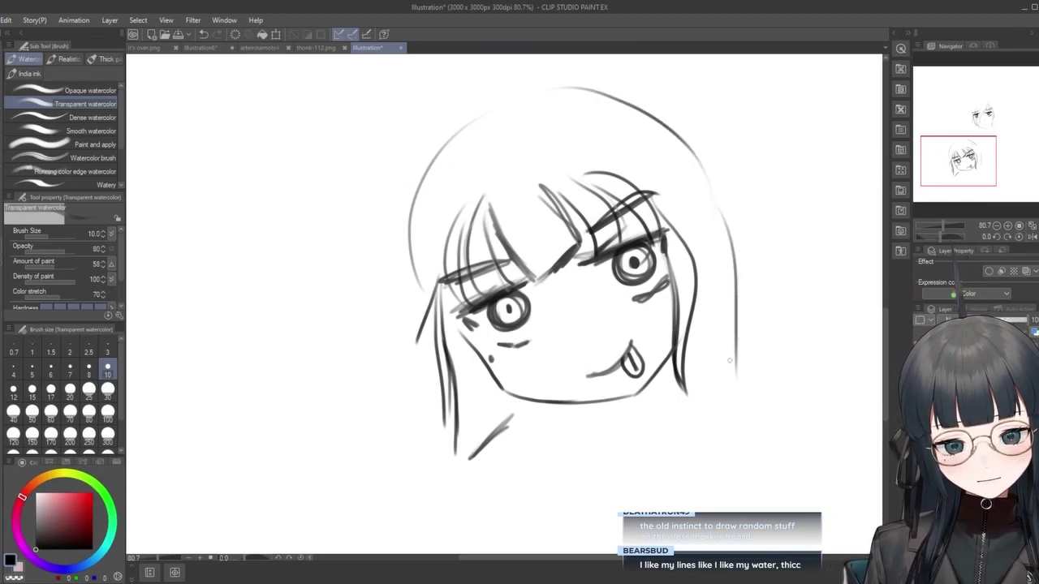
drag(409, 249, 415, 355)
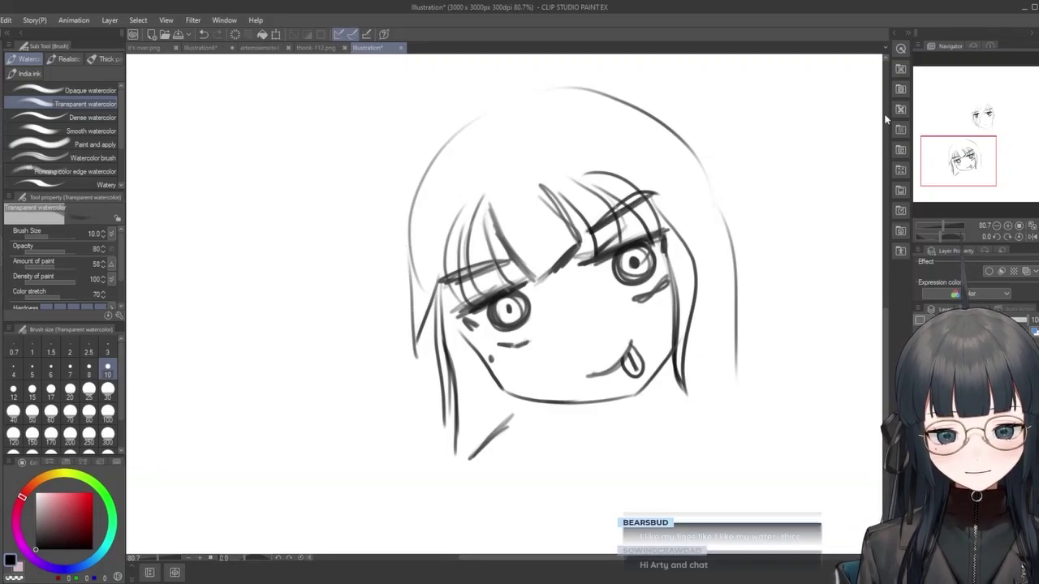
drag(421, 182, 375, 264)
drag(381, 263, 408, 233)
key(ctrl+z)
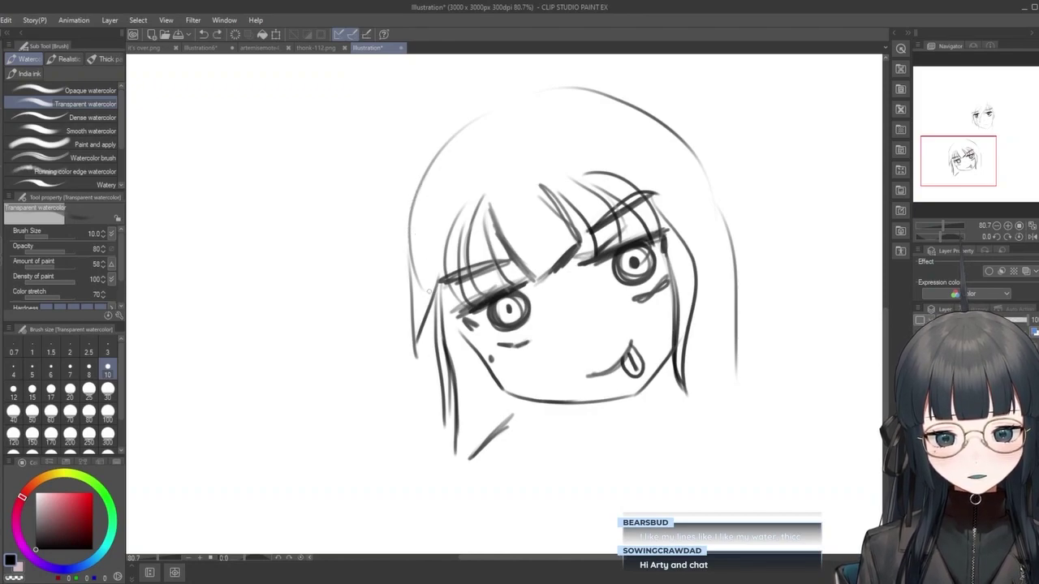
key(ctrl+z)
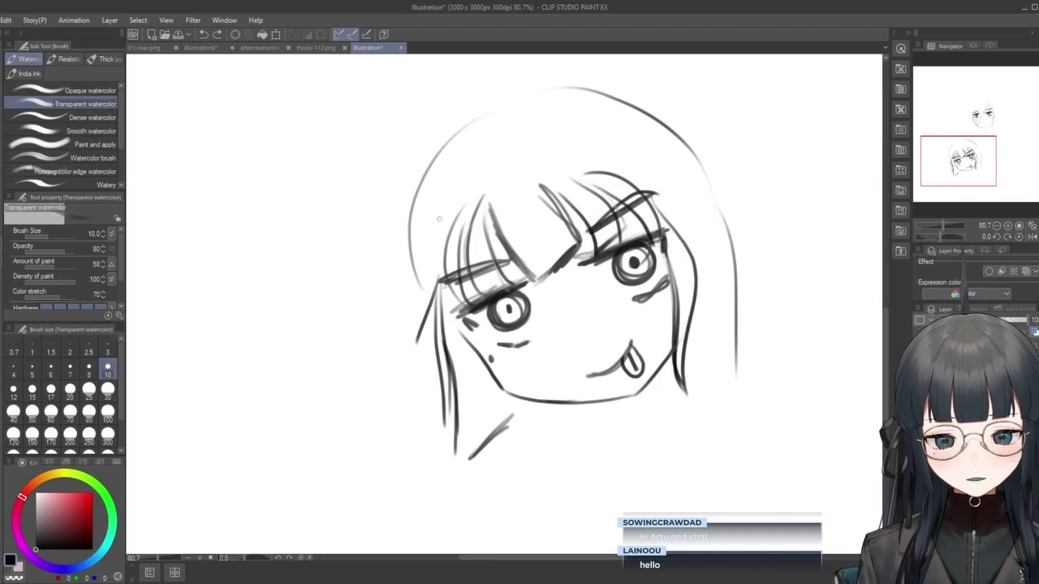
Draw two overlapping flared shapes with blunt ends on the left side of the head, joining the outer one to the crown arc.
mouse_move(406, 224)
mouse_down()
mouse_move(398, 294)
mouse_move(428, 329)
mouse_move(438, 300)
mouse_move(438, 315)
mouse_up()
mouse_move(408, 194)
mouse_down()
mouse_move(370, 270)
mouse_move(396, 265)
mouse_up()
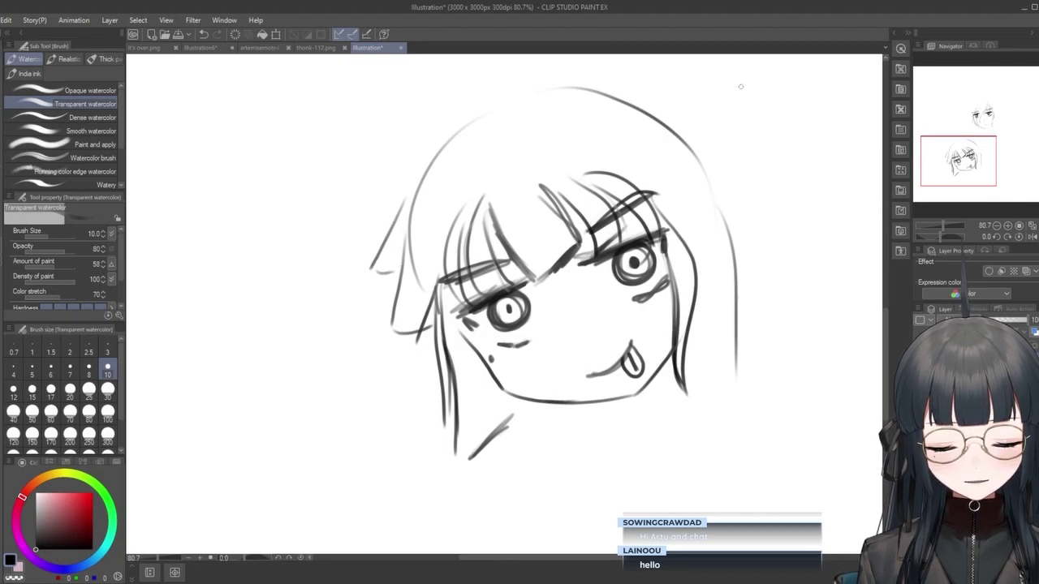
drag(399, 194, 482, 119)
mouse_move(421, 173)
mouse_down()
mouse_move(370, 271)
mouse_move(400, 273)
mouse_move(406, 262)
mouse_move(385, 323)
mouse_up()
key(ctrl+z)
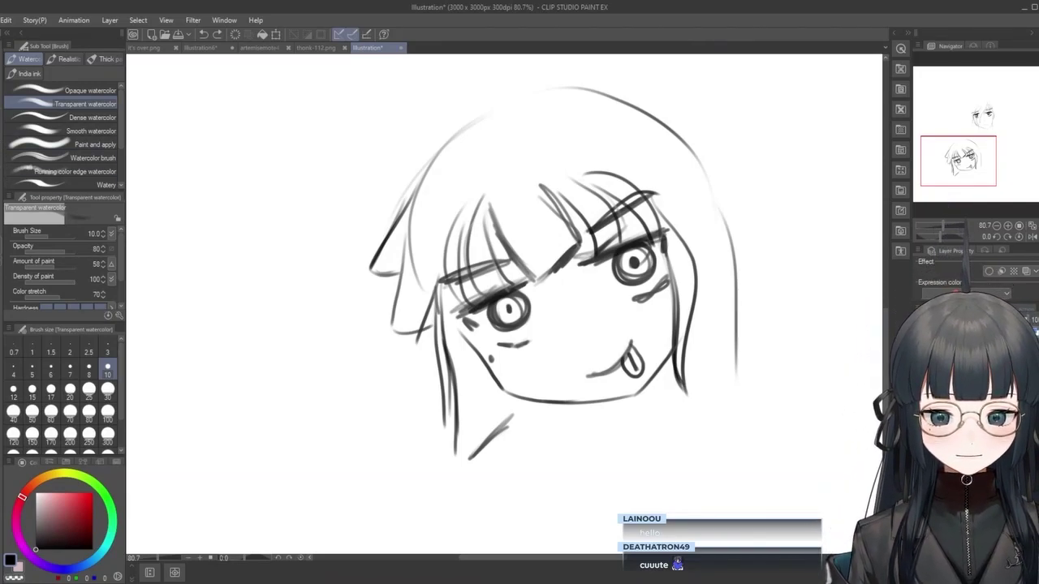
Erase the second face's head outline and redraw its left part as an arc rising from the flared hair shapes toward the crown.
key(e)
mouse_move(754, 369)
mouse_down()
mouse_move(747, 203)
mouse_move(610, 105)
mouse_move(515, 65)
mouse_move(460, 142)
mouse_move(428, 151)
mouse_up()
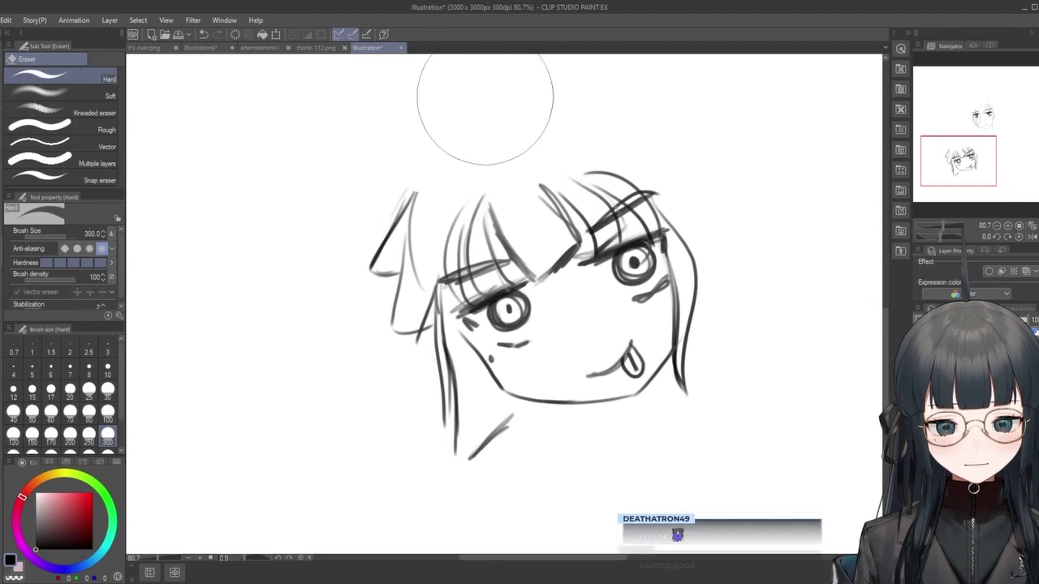
key(b)
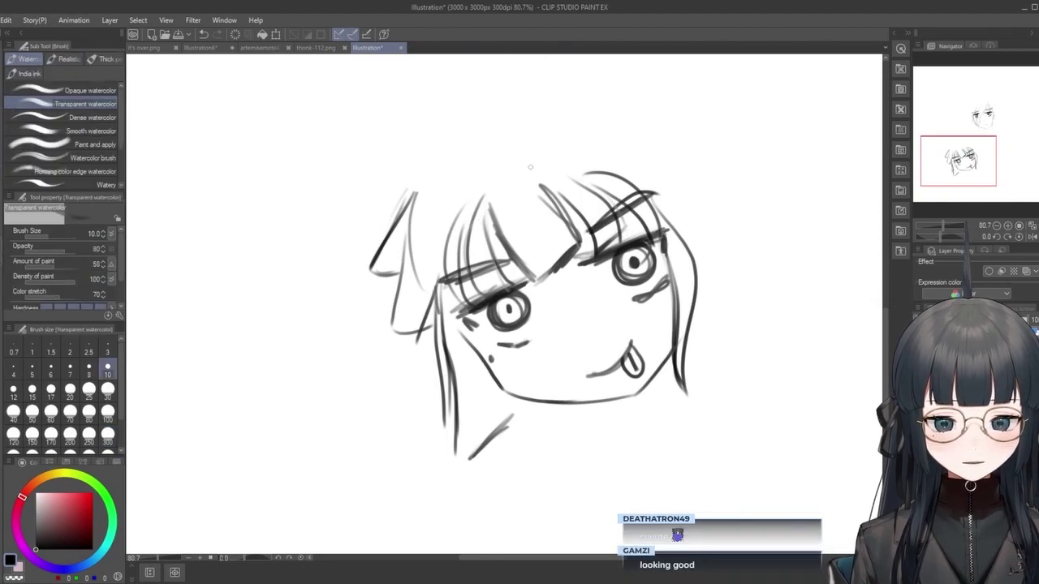
mouse_move(410, 185)
mouse_down()
mouse_move(437, 127)
mouse_move(502, 83)
mouse_move(616, 70)
mouse_up()
key(ctrl+z)
Draw the right part of the head outline as a wide arc from the crown, sloping outward past the right side lock.
drag(487, 83, 672, 119)
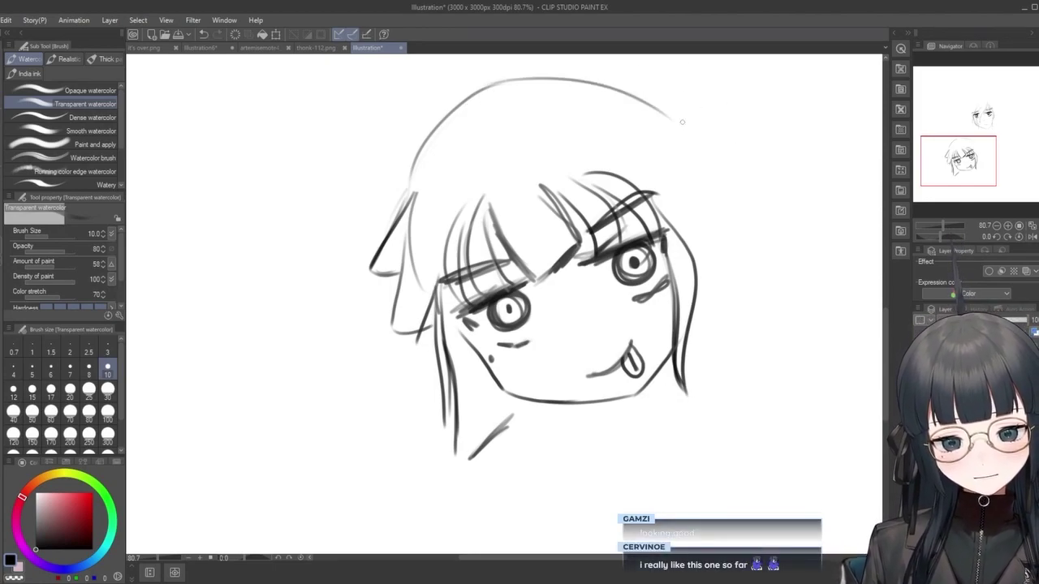
key(ctrl+z)
drag(505, 84, 712, 60)
key(ctrl+z)
mouse_move(556, 77)
mouse_down()
mouse_move(536, 73)
mouse_move(675, 71)
mouse_up()
key(ctrl+z)
drag(542, 73, 696, 227)
key(ctrl+z)
mouse_move(524, 72)
mouse_down()
mouse_move(642, 86)
mouse_move(735, 202)
mouse_up()
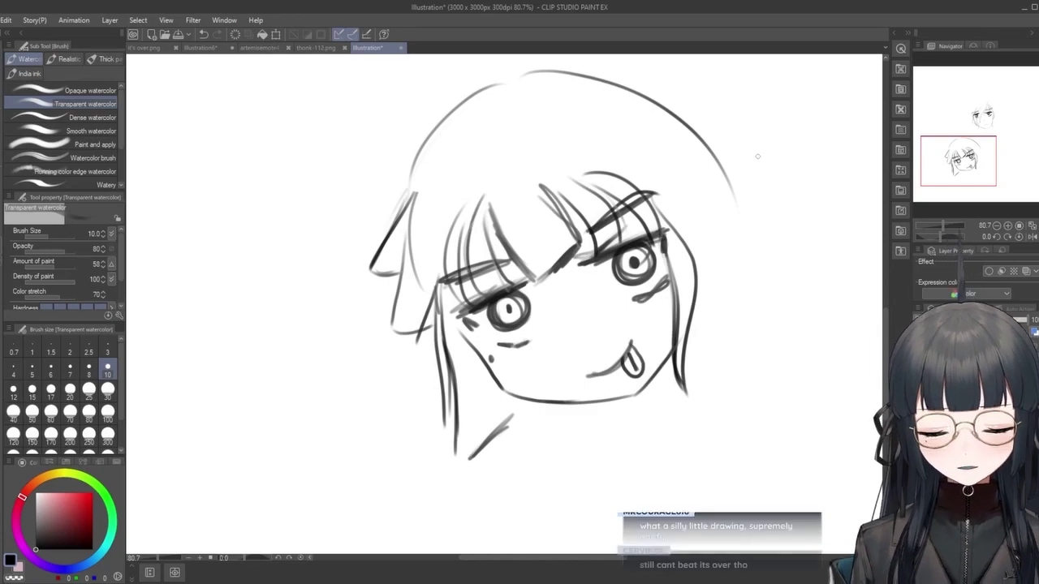
Replace the right head arc with a narrower, rounder one that turns straight down beside the right side lock.
scroll(888, 203, up, 2)
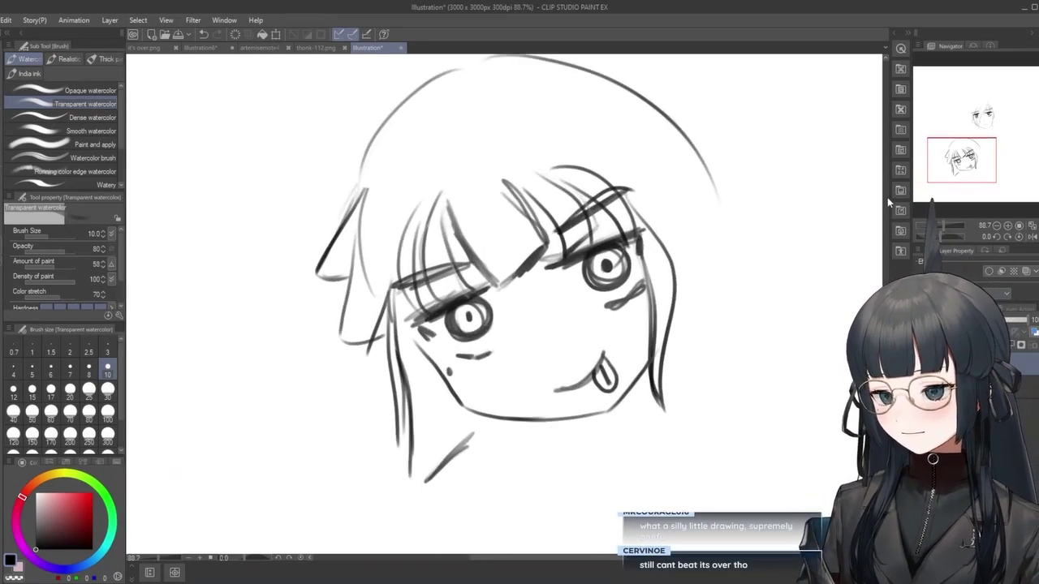
scroll(923, 213, down, 3)
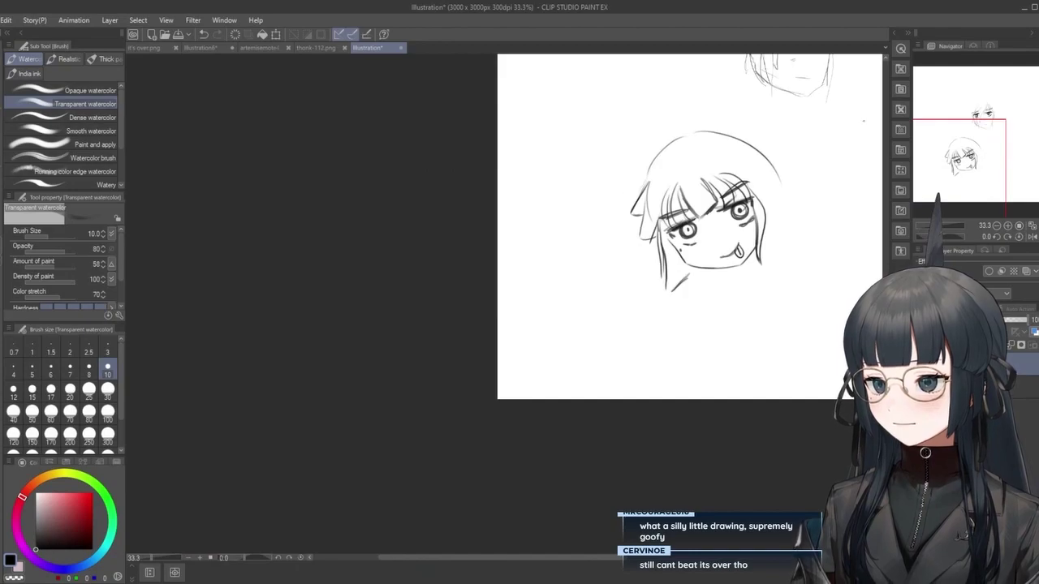
scroll(923, 212, up, 2)
scroll(852, 119, up, 1)
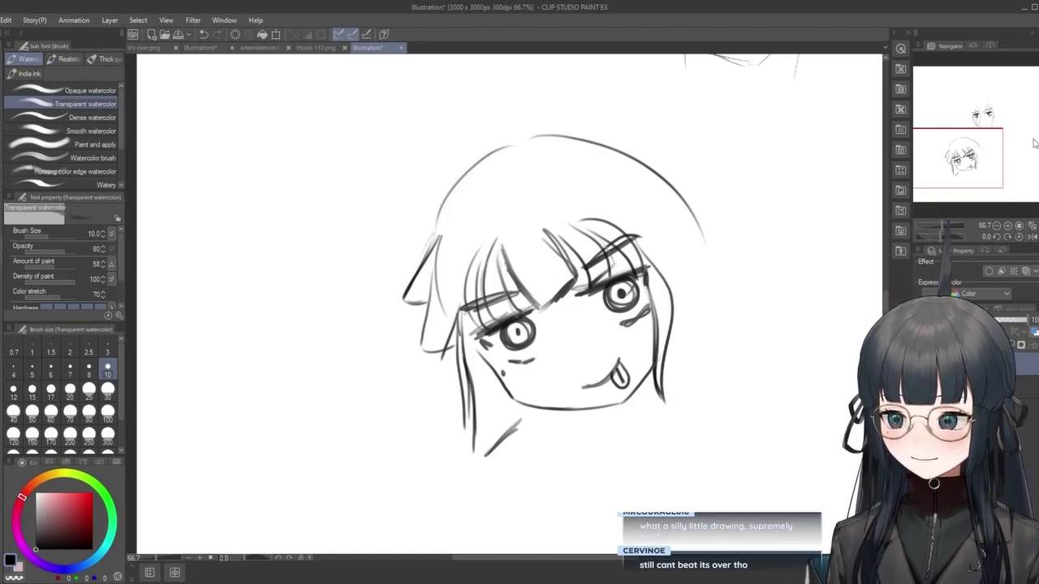
key(ctrl+z)
key(ctrl+y)
key(ctrl+z)
key(ctrl+y)
key(ctrl+z)
mouse_move(519, 136)
mouse_down()
mouse_move(653, 169)
mouse_move(695, 267)
mouse_up()
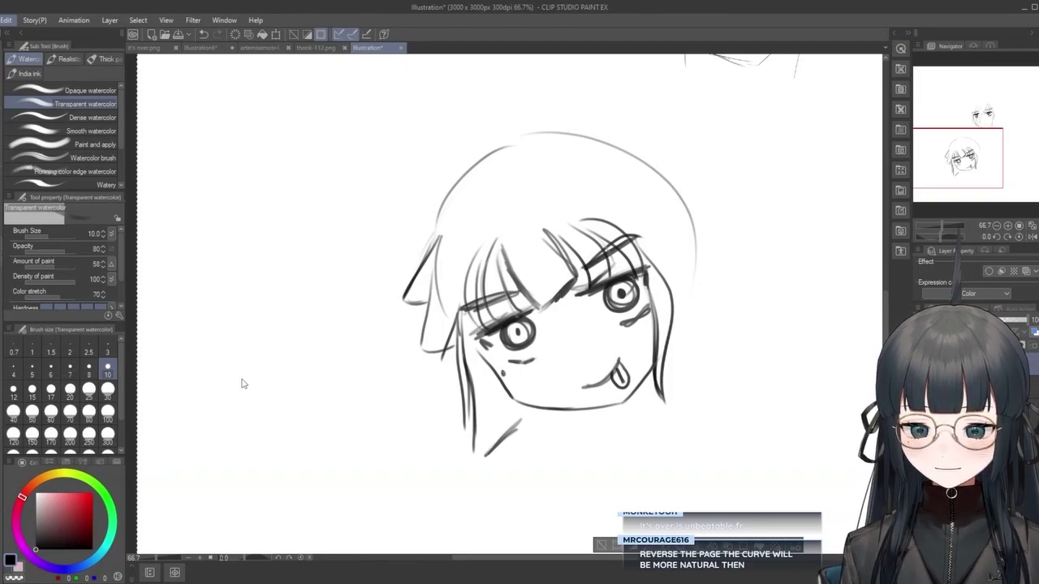
Examine the head outline and facial proportions by comparing the mirrored and normal canvas views.
key(h)
scroll(503, 335, down, 3)
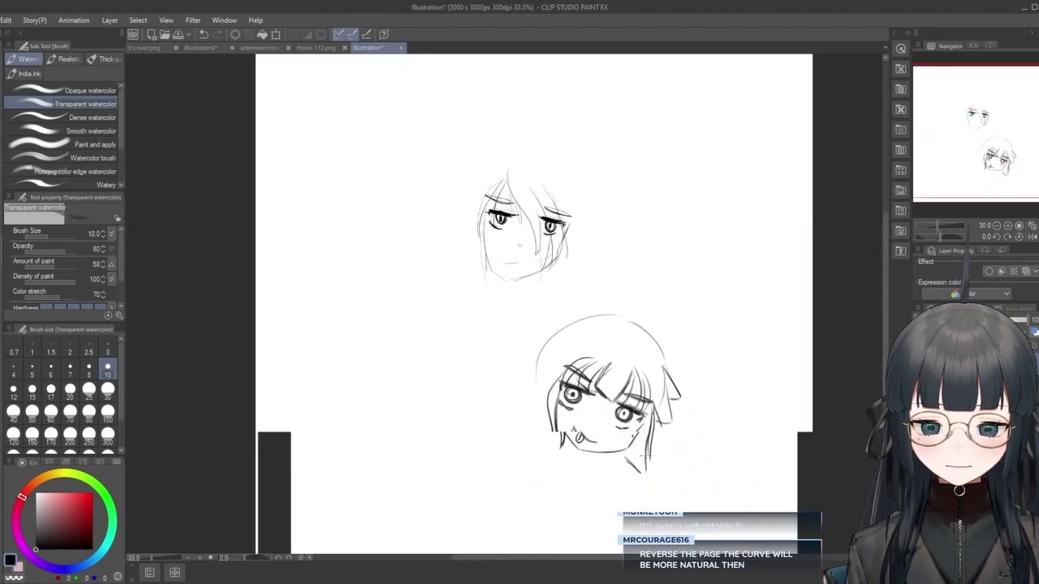
scroll(667, 428, up, 1)
scroll(667, 429, up, 1)
scroll(667, 428, up, 2)
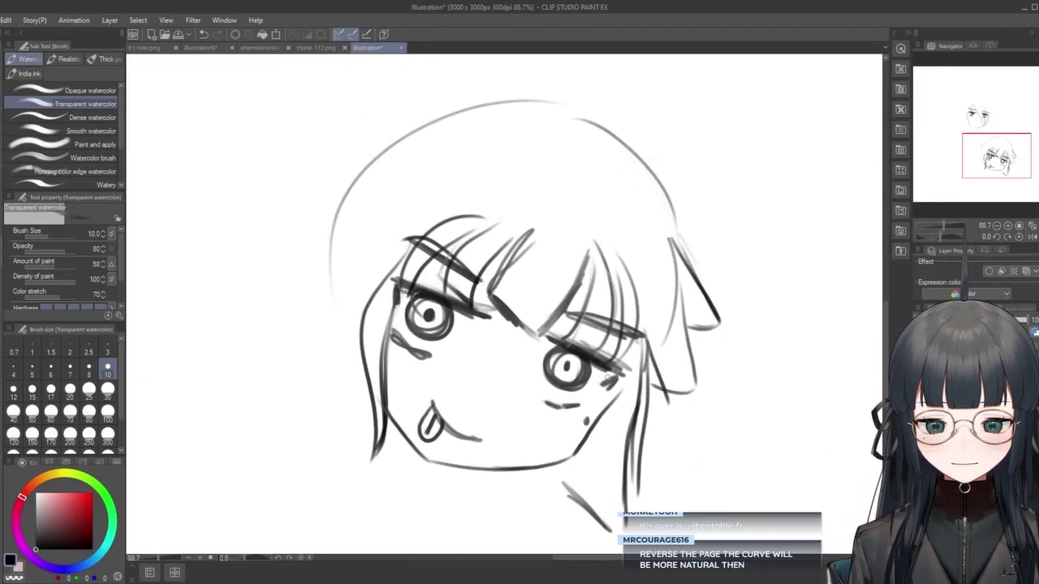
key(h)
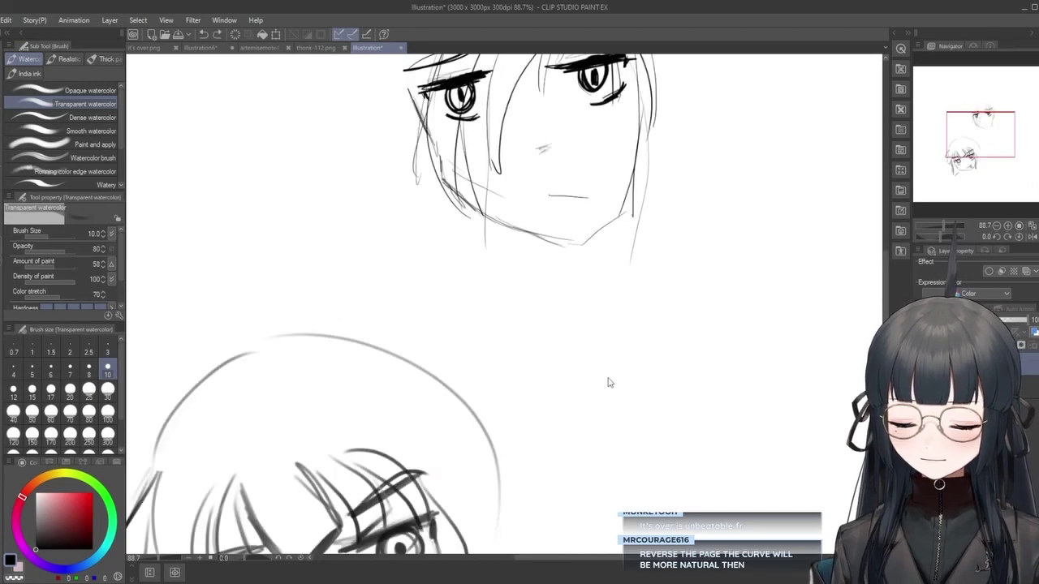
scroll(608, 382, down, 6)
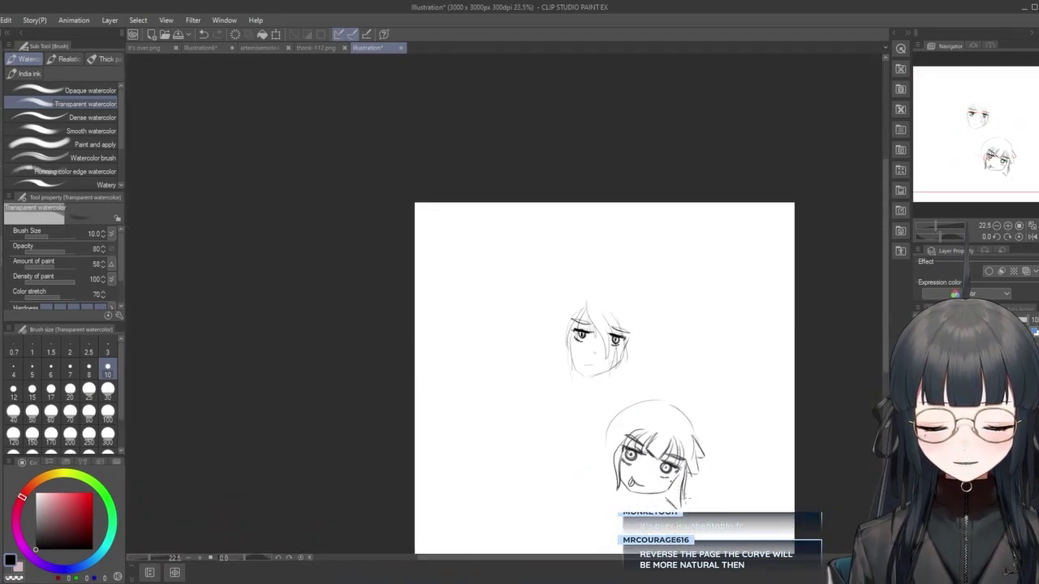
scroll(667, 482, up, 4)
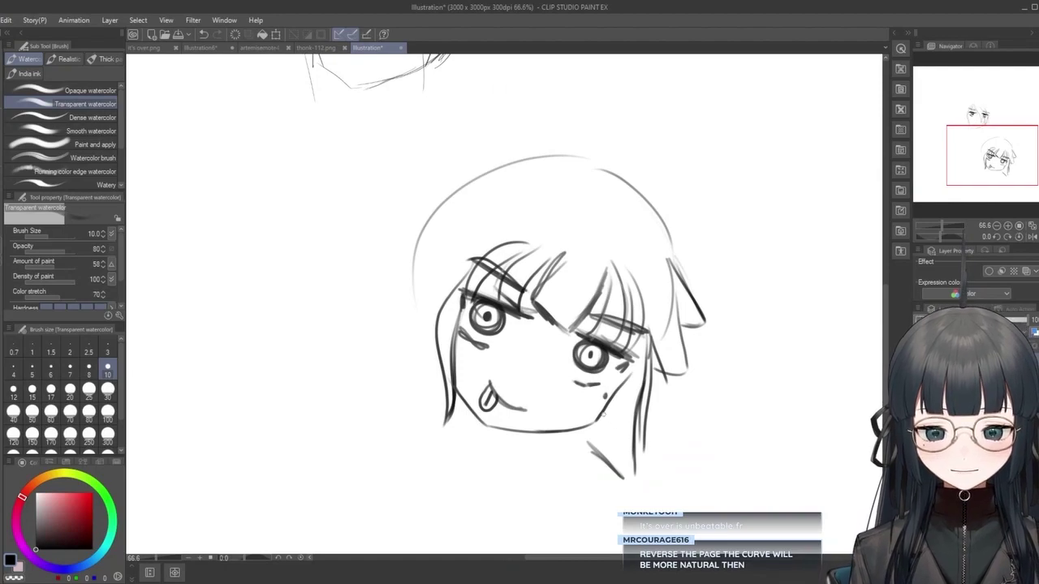
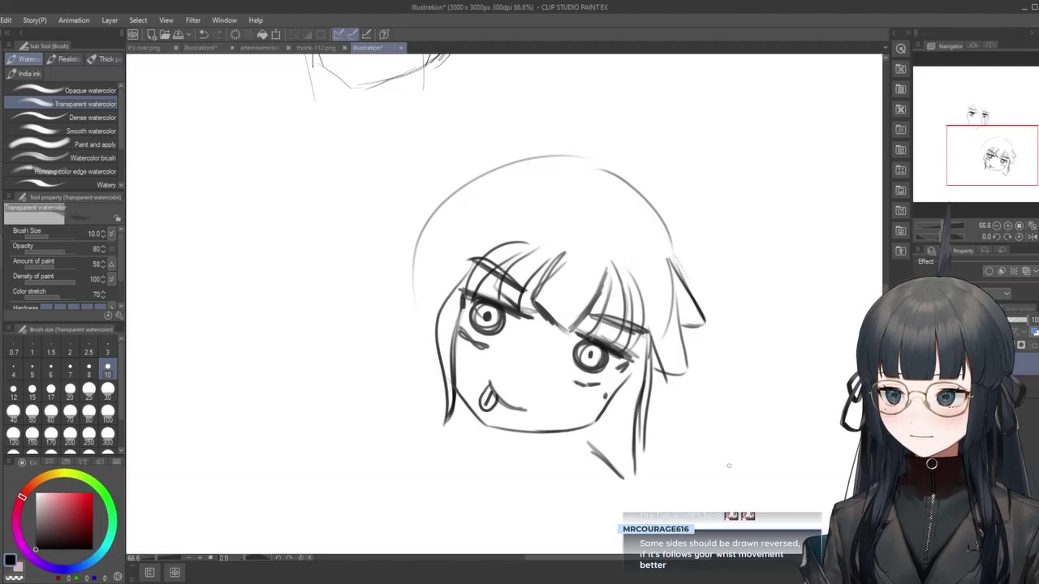
key(h)
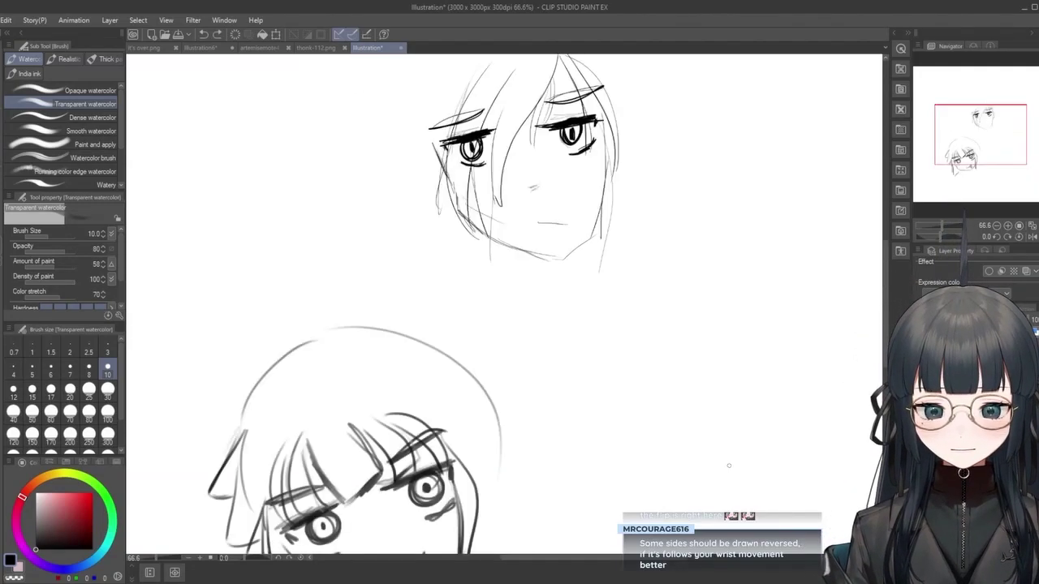
key(h)
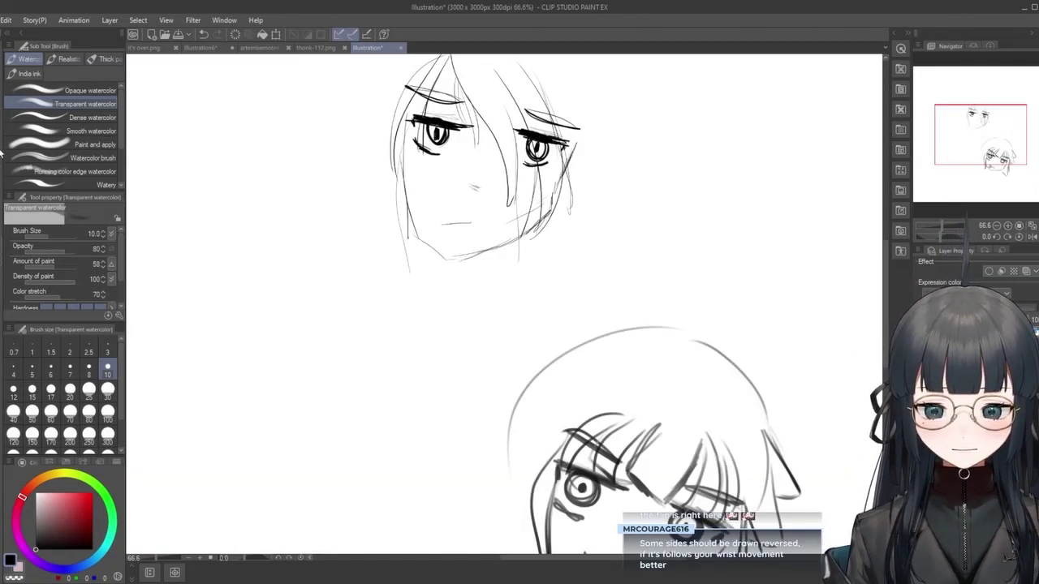
In the mirrored view, erase the outline arc above the tongue side and redraw it wider, sweeping from the crown down past the side lock.
key(e)
mouse_move(656, 304)
mouse_down()
mouse_move(628, 331)
mouse_move(637, 318)
mouse_move(518, 419)
mouse_move(544, 373)
mouse_move(535, 376)
mouse_move(505, 434)
mouse_move(562, 332)
mouse_move(498, 364)
mouse_up()
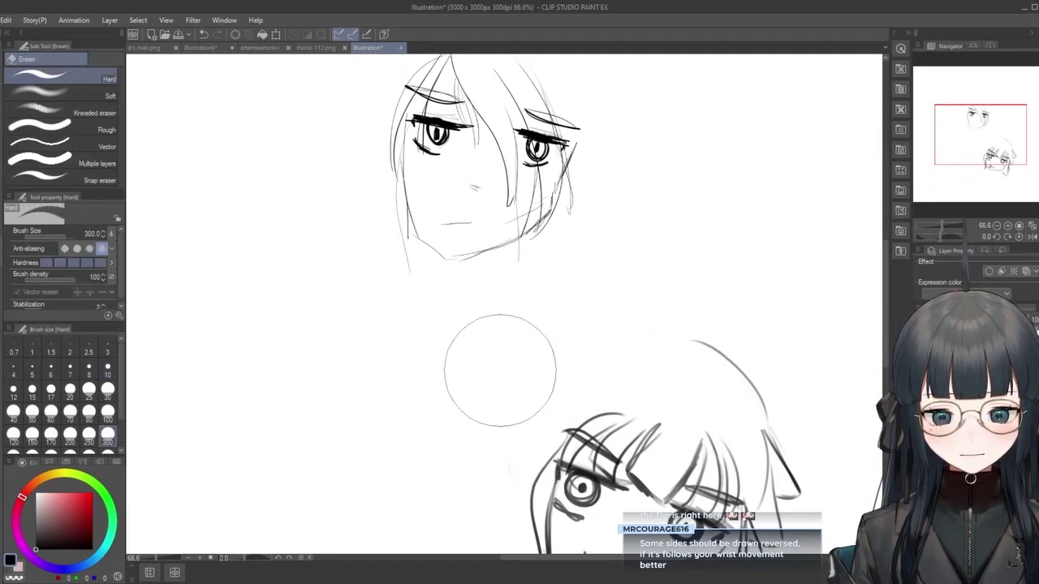
key(b)
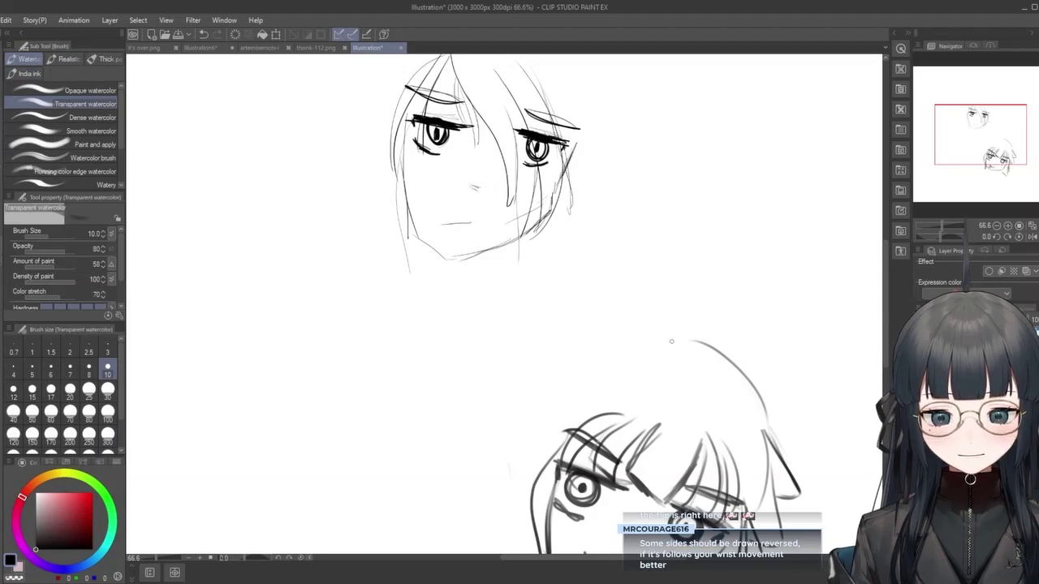
drag(669, 341, 510, 446)
key(ctrl+z)
drag(689, 339, 529, 386)
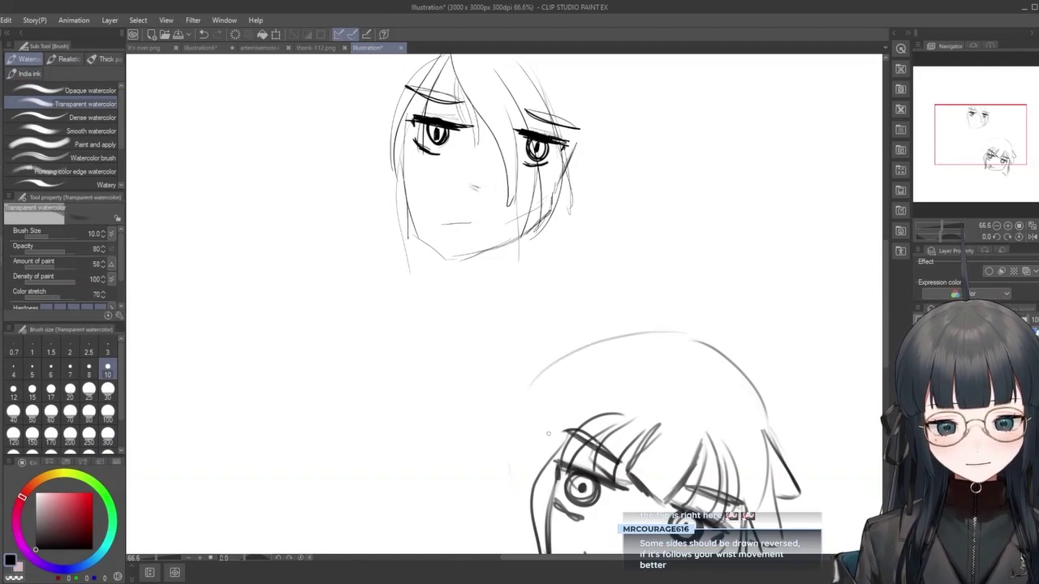
key(ctrl+z)
mouse_move(690, 339)
mouse_down()
mouse_move(516, 394)
mouse_move(482, 481)
mouse_up()
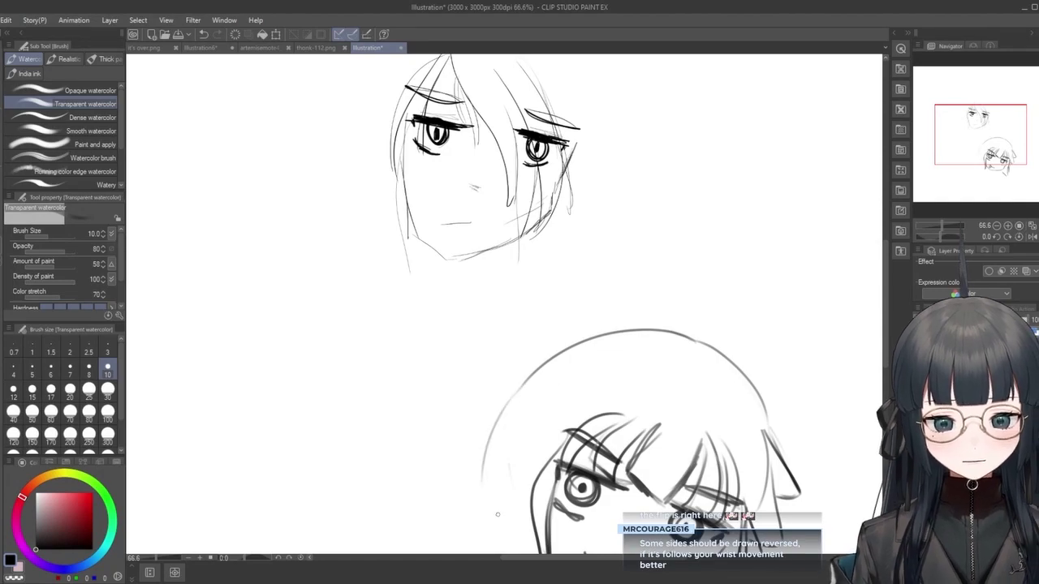
Examine the redrawn head outline in the mirrored view, both as a whole and up close.
scroll(498, 514, down, 5)
scroll(497, 514, up, 3)
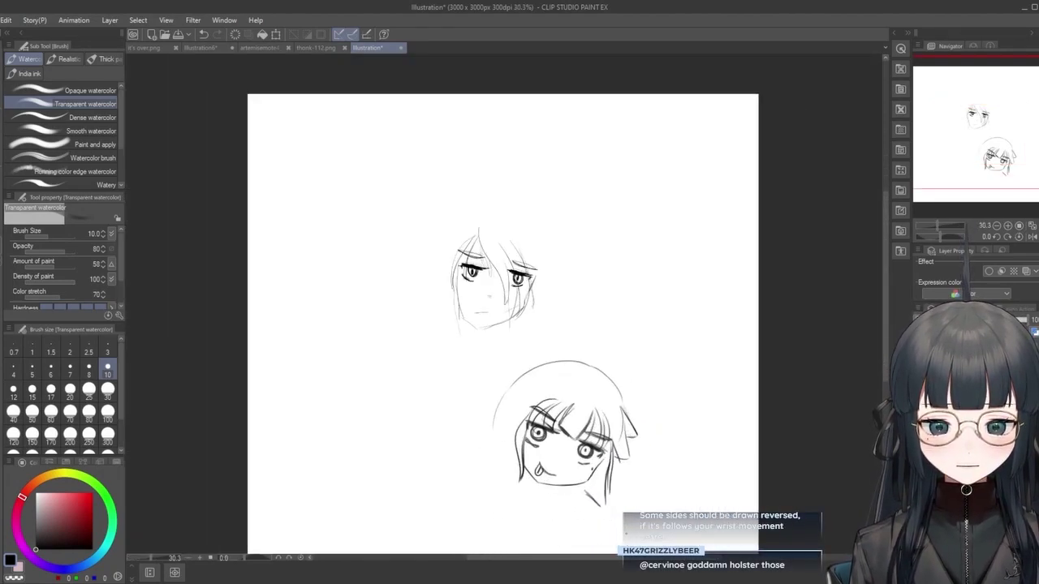
scroll(618, 503, up, 2)
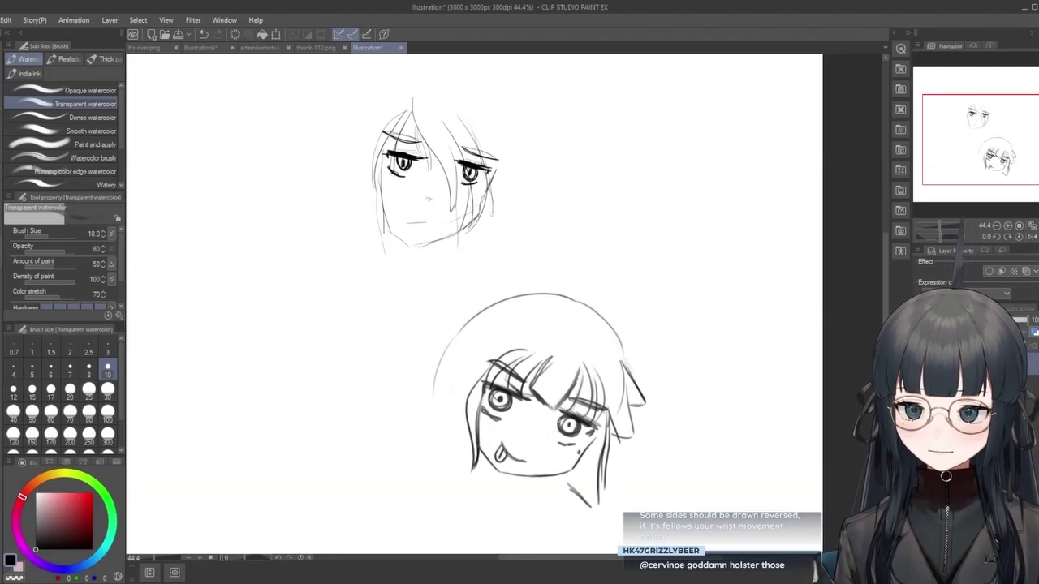
scroll(552, 407, up, 2)
scroll(553, 454, down, 3)
scroll(525, 506, up, 1)
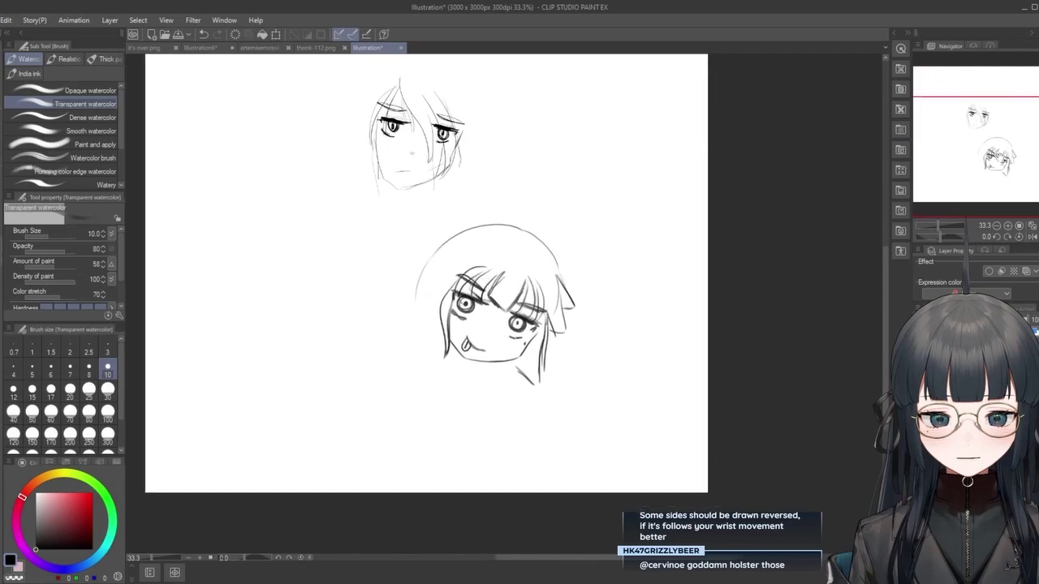
click(989, 144)
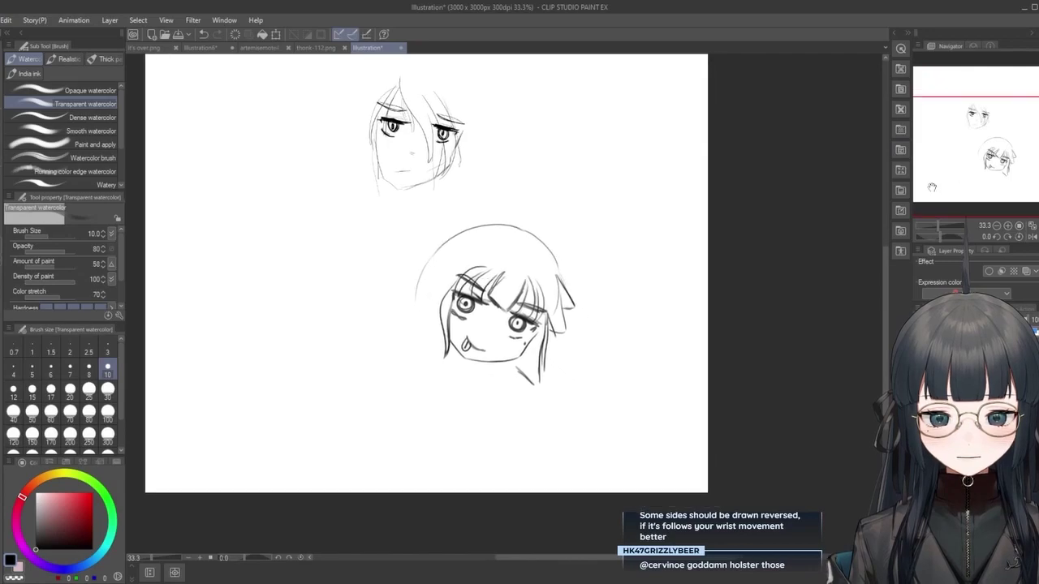
key(ctrl+plus)
key(ctrl+plus)
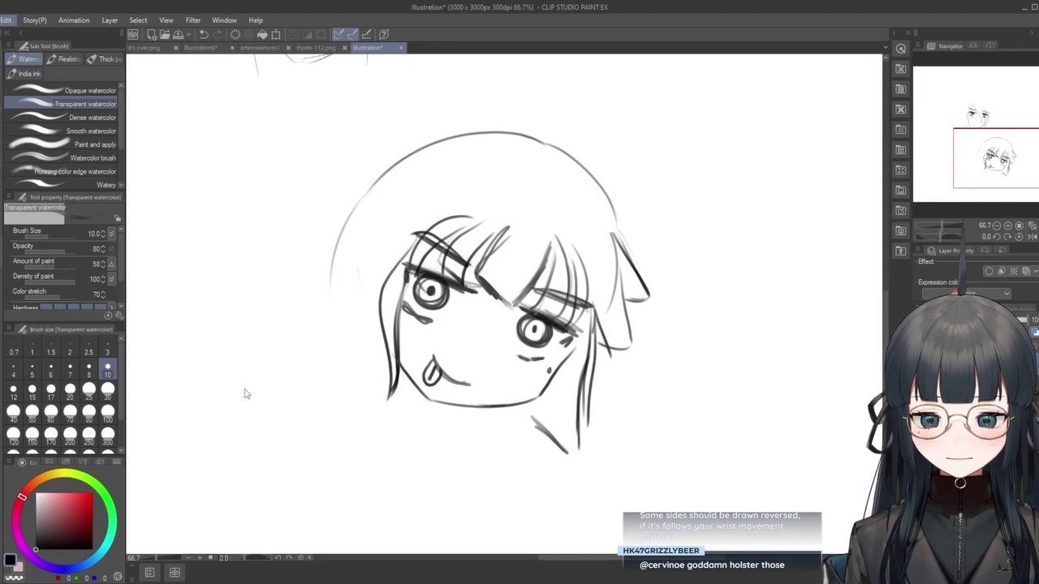
Flip the canvas view back to its normal orientation and check the head outline's shape.
key(h)
scroll(309, 359, down, 3)
scroll(377, 429, up, 4)
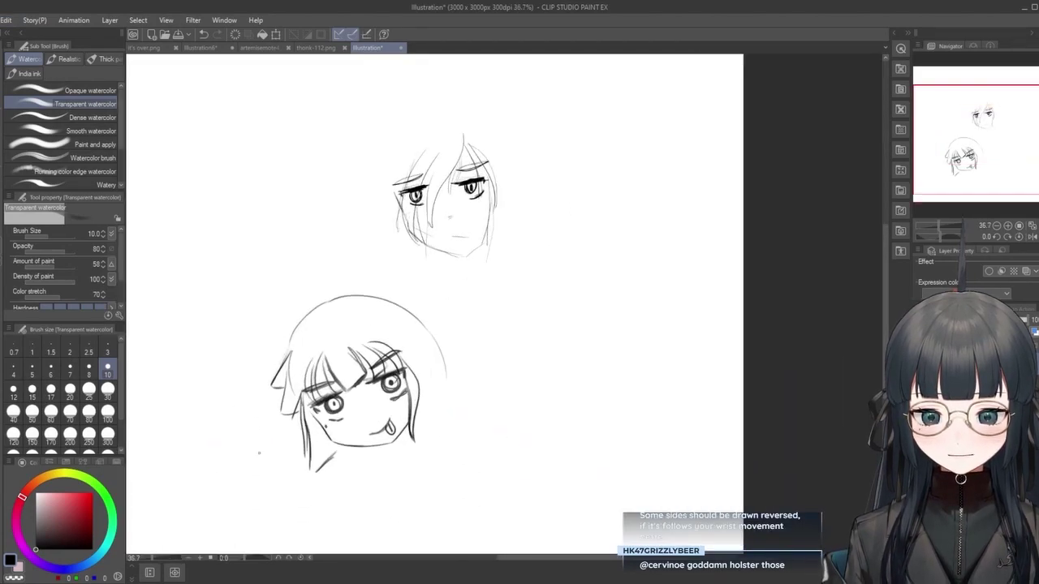
scroll(377, 429, up, 2)
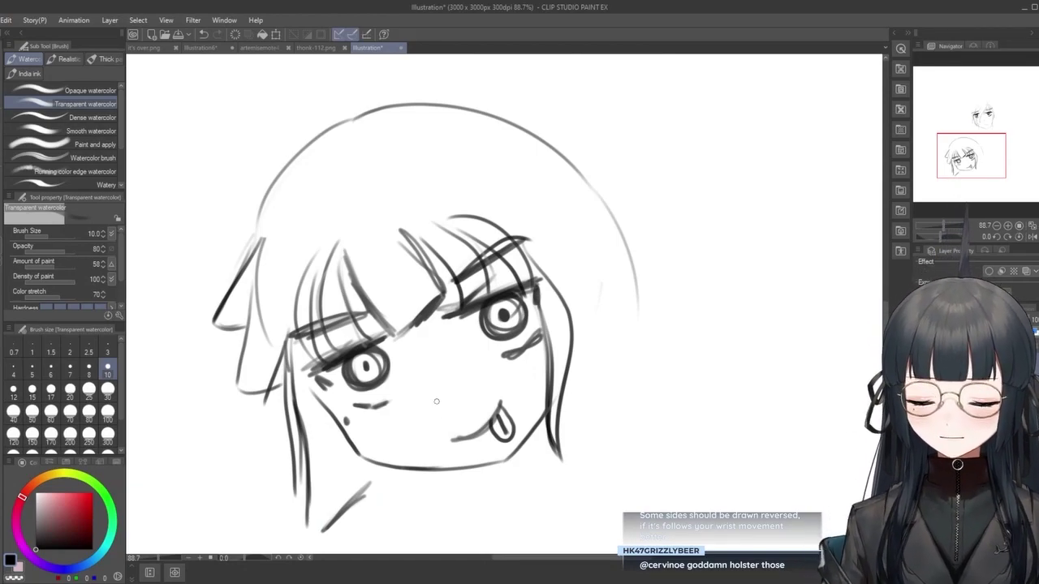
scroll(430, 244, down, 3)
scroll(428, 151, up, 1)
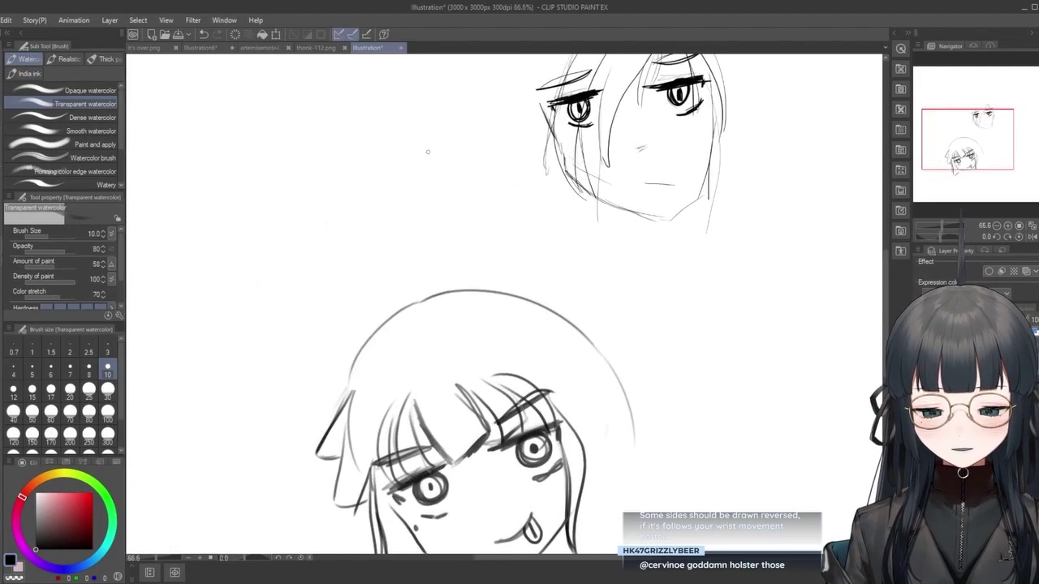
Draw a small pointed tuft on the upper left of the head outline and a tall triangular spike on the crown.
mouse_move(414, 302)
mouse_down()
mouse_move(352, 327)
mouse_move(367, 347)
mouse_up()
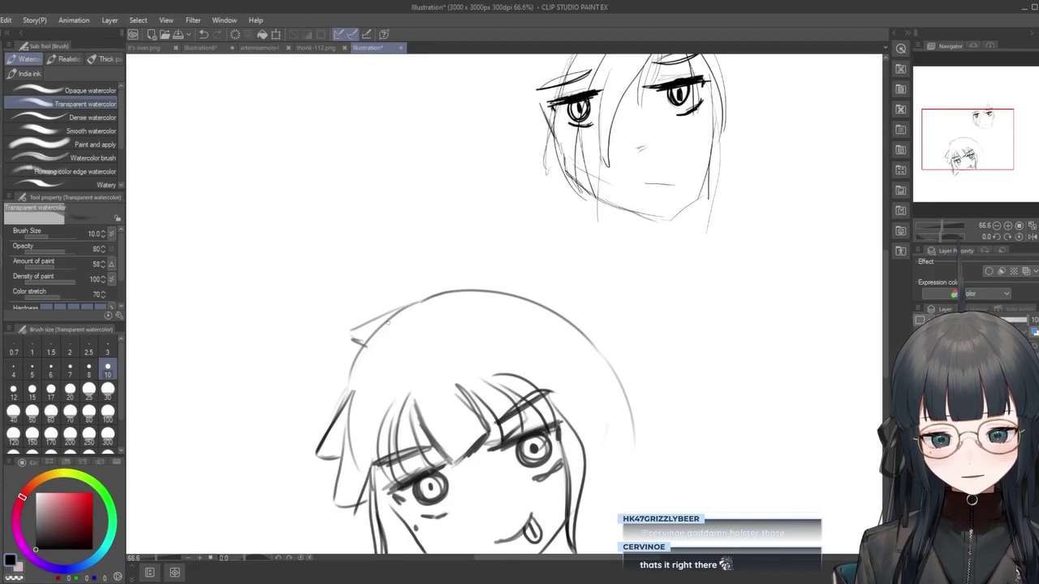
mouse_move(434, 292)
mouse_down()
mouse_move(436, 208)
mouse_move(533, 297)
mouse_up()
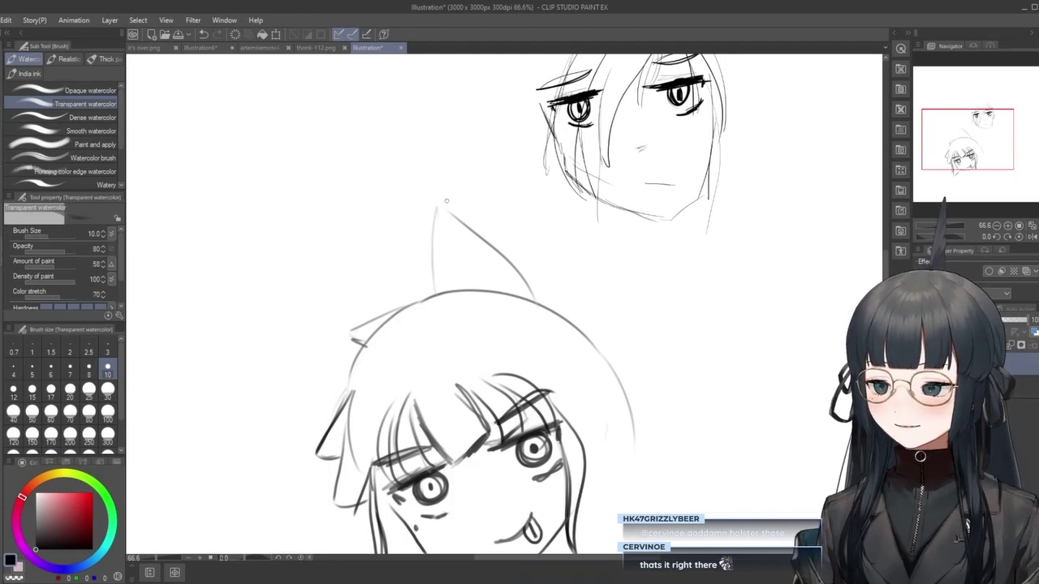
scroll(377, 234, down, 2)
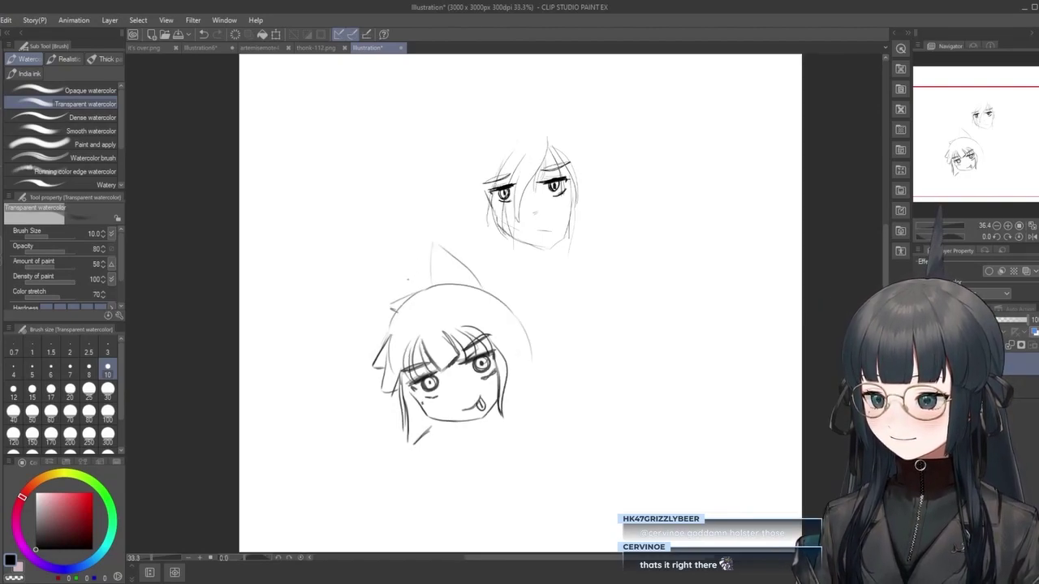
scroll(358, 385, up, 1)
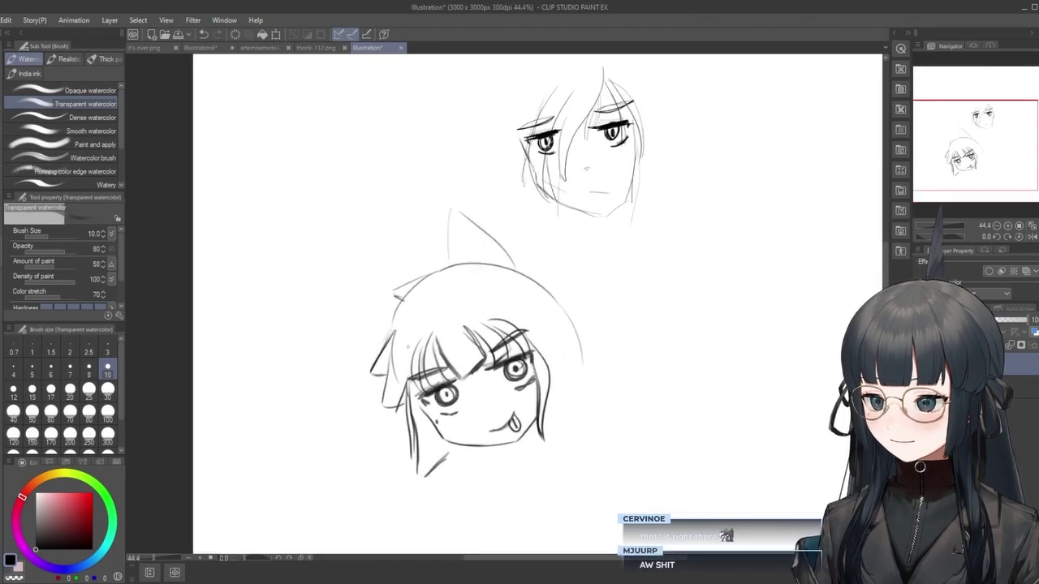
scroll(410, 424, up, 2)
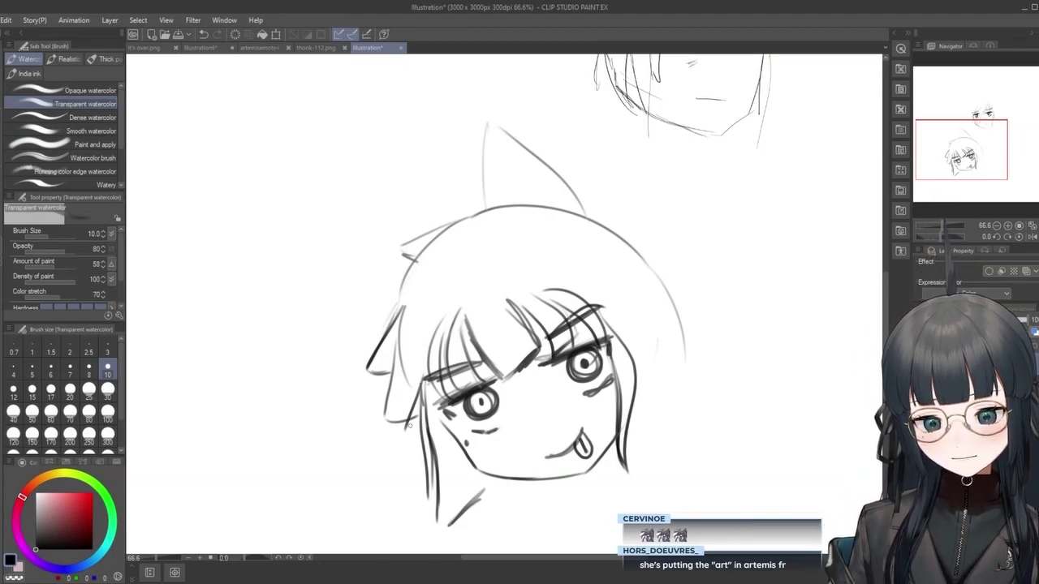
Strengthen the left edge of the crown's triangular spike with a darker, slightly curved line running from its tip to the head outline.
drag(487, 120, 481, 204)
key(ctrl+z)
drag(479, 135, 480, 220)
key(ctrl+z)
mouse_move(488, 125)
mouse_down()
mouse_move(490, 214)
mouse_move(482, 172)
mouse_move(480, 216)
mouse_up()
key(ctrl+z)
key(ctrl+z)
key(ctrl+z)
drag(488, 123, 481, 205)
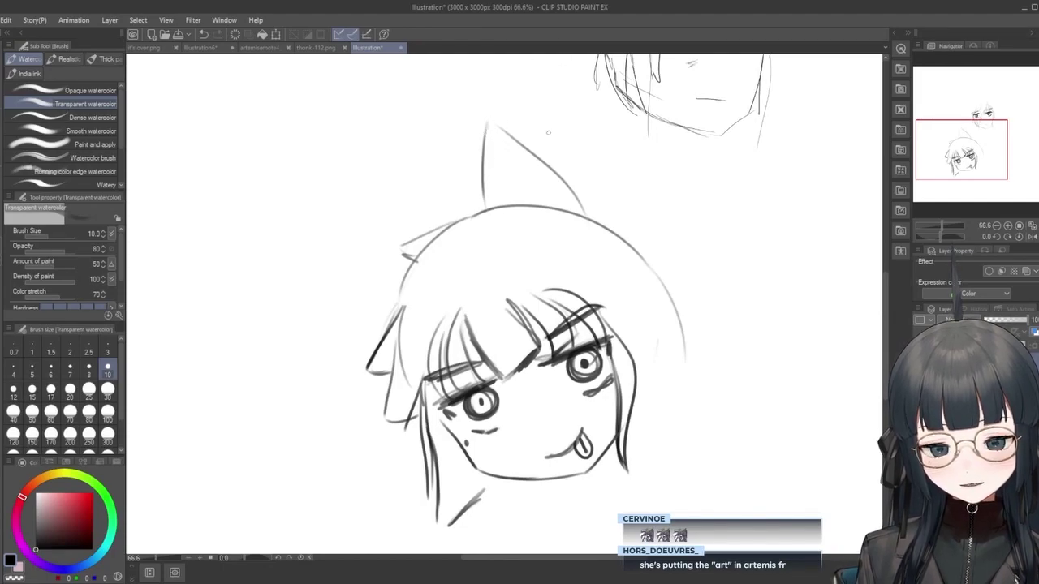
Darken the right edge of the crown's triangular spike with a firmer line running from its tip to the head outline.
drag(495, 120, 581, 191)
key(ctrl+z)
drag(495, 120, 576, 201)
key(ctrl+z)
mouse_move(500, 125)
mouse_down()
mouse_move(553, 172)
mouse_move(580, 215)
mouse_up()
key(ctrl+z)
mouse_move(498, 125)
mouse_down()
mouse_move(579, 191)
mouse_move(496, 126)
mouse_move(583, 215)
mouse_up()
key(ctrl+z)
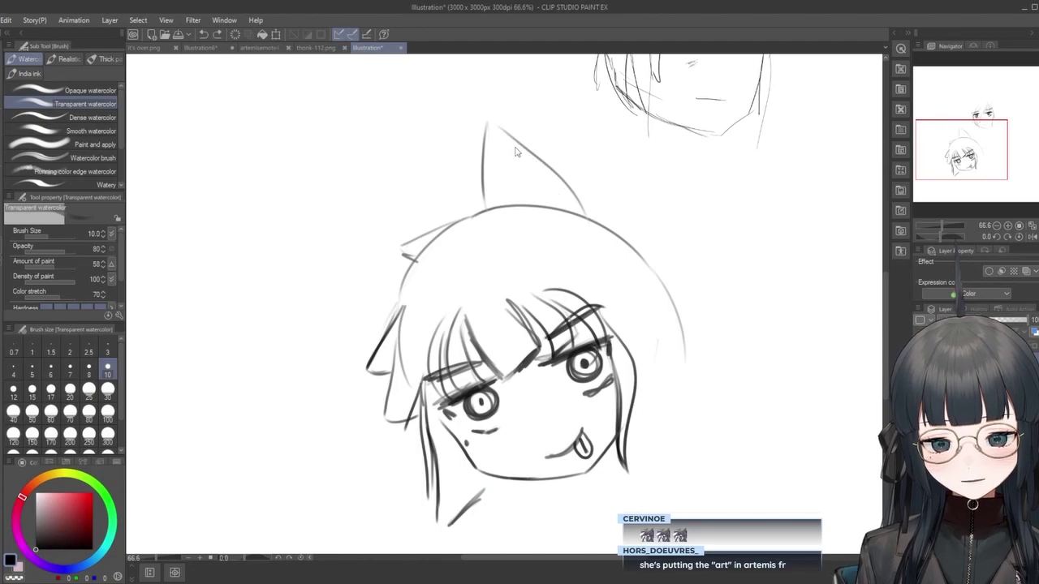
drag(498, 125, 582, 214)
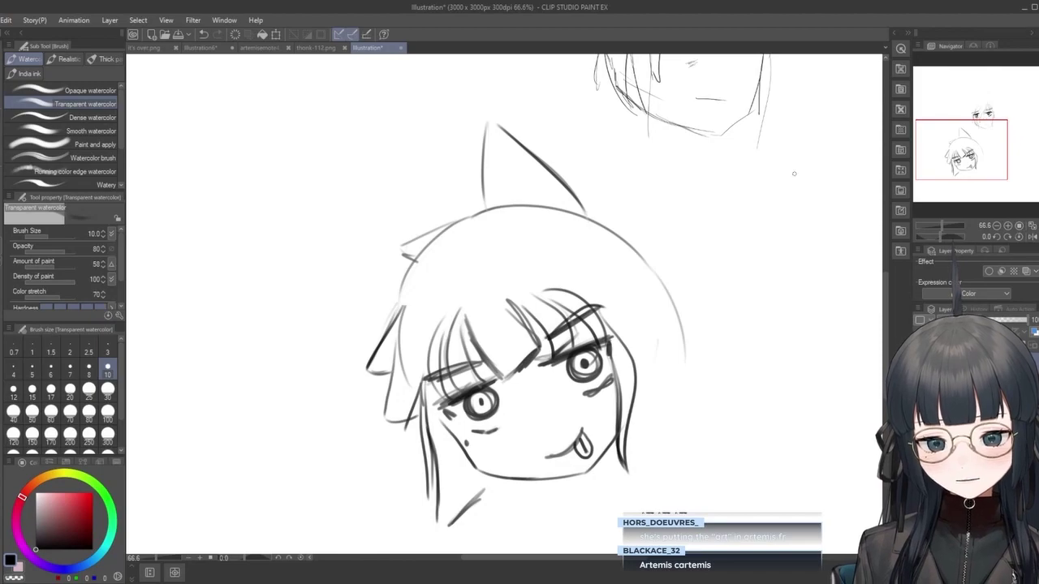
Draw a large pointed hair tuft on the upper right of the head outline, with a short dark stroke closing its underside.
drag(681, 319, 711, 359)
key(ctrl+z)
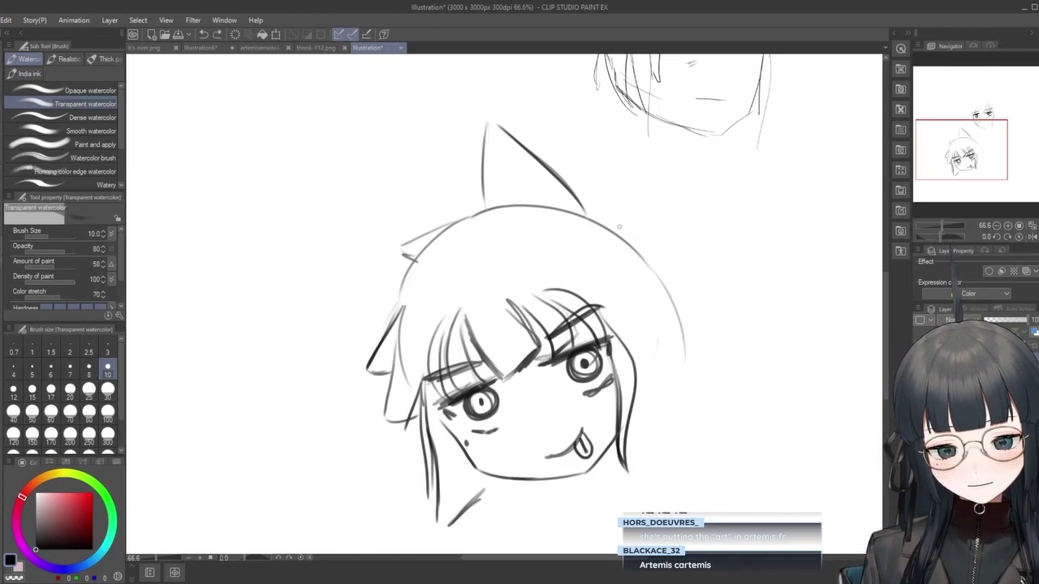
drag(620, 237, 674, 264)
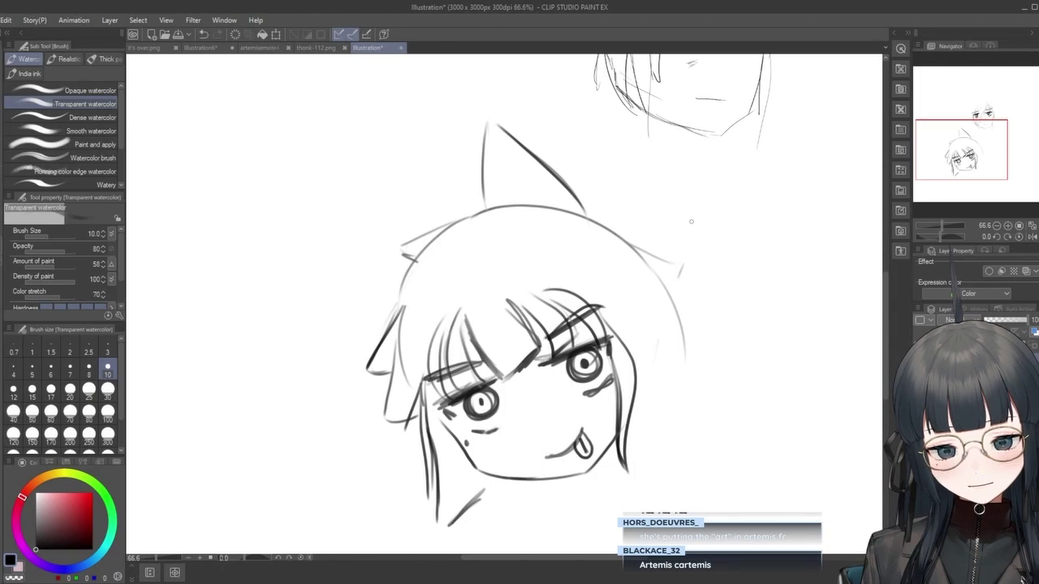
key(ctrl+z)
key(ctrl+z)
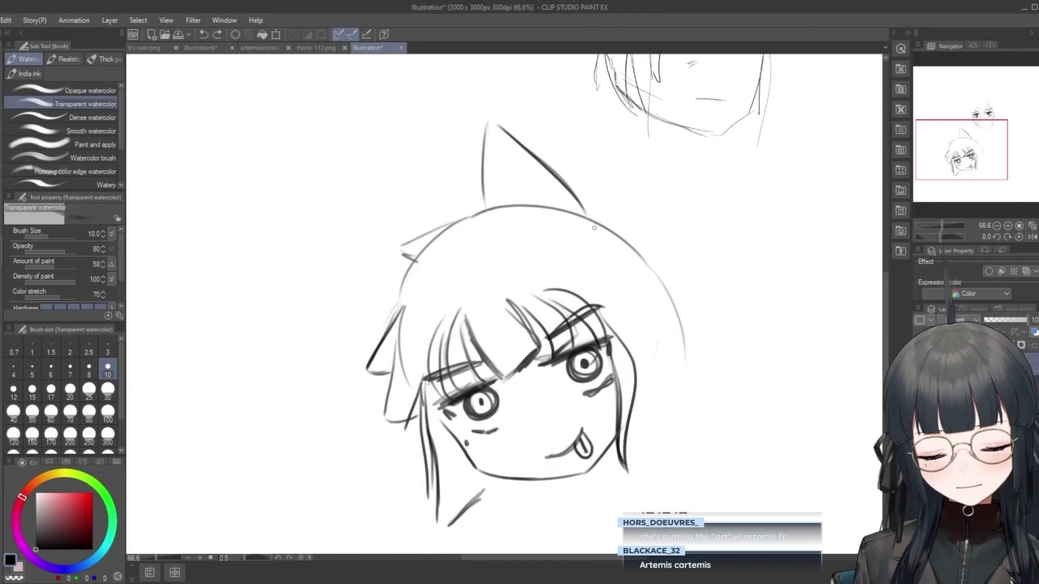
mouse_move(586, 218)
mouse_down()
mouse_move(673, 291)
mouse_move(629, 246)
mouse_move(657, 283)
mouse_up()
key(ctrl+z)
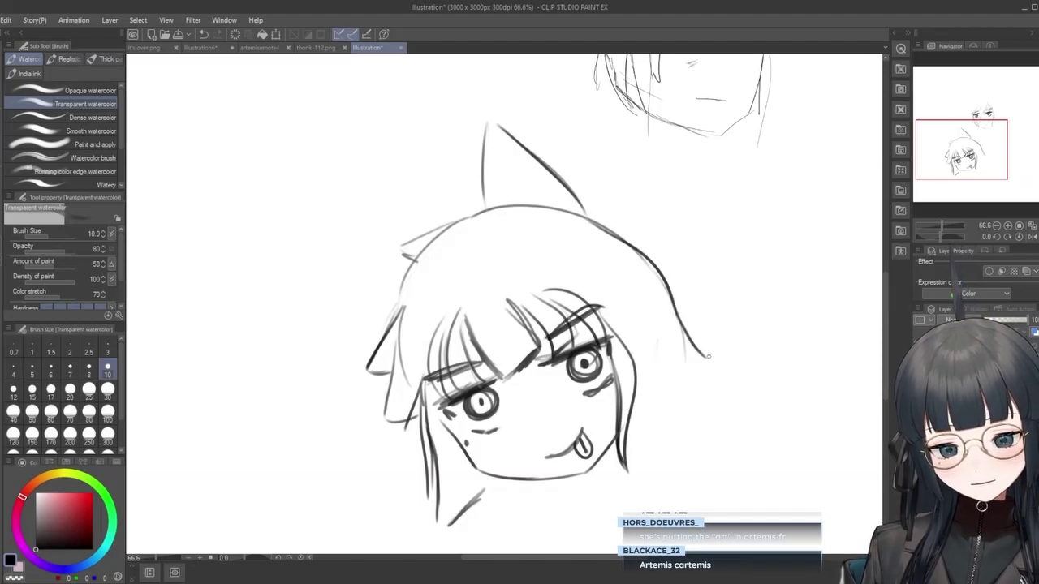
key(ctrl+z)
mouse_move(587, 218)
mouse_down()
mouse_move(670, 268)
mouse_move(695, 281)
mouse_up()
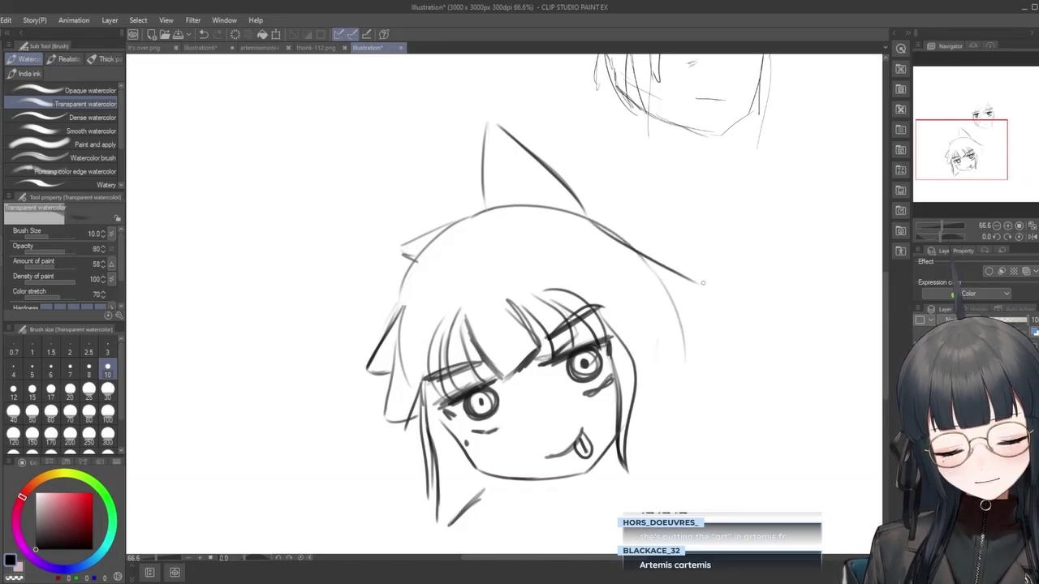
drag(702, 298, 696, 308)
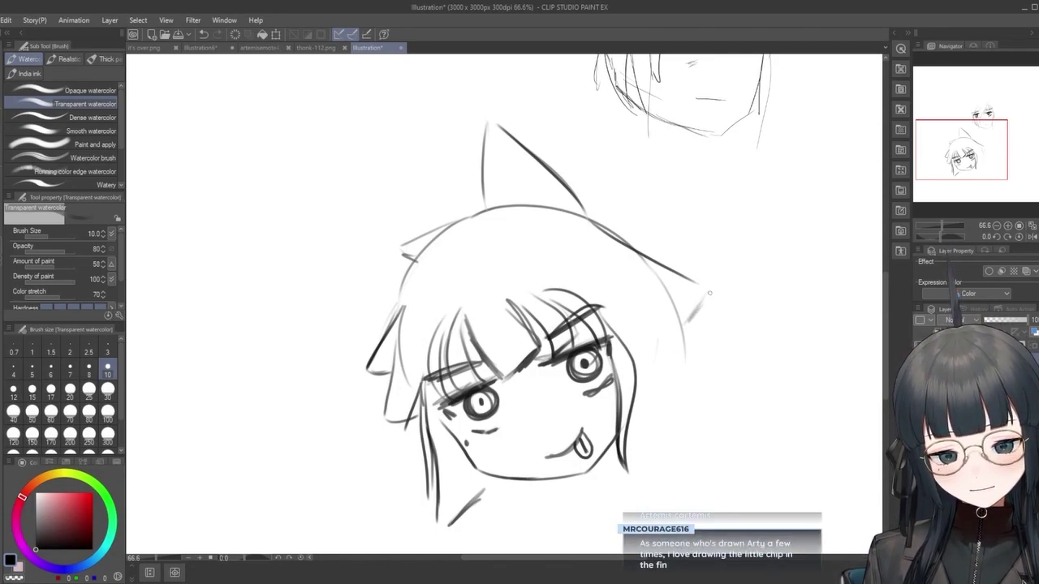
drag(684, 327, 706, 294)
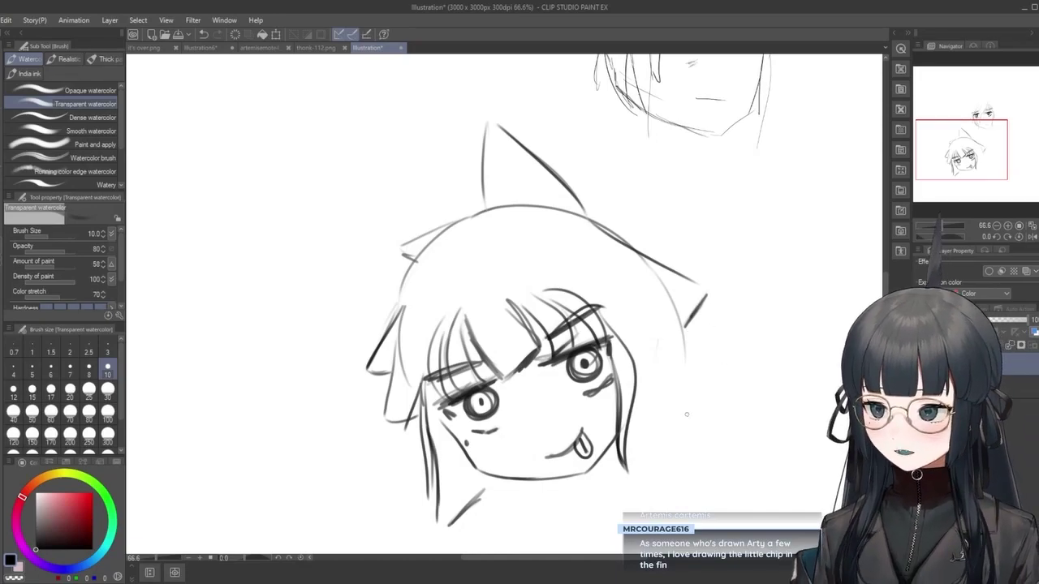
Sketch the hair on the face's right side with an angular lock beside the jaw, a short inner strand and a long outer line.
scroll(751, 478, down, 2)
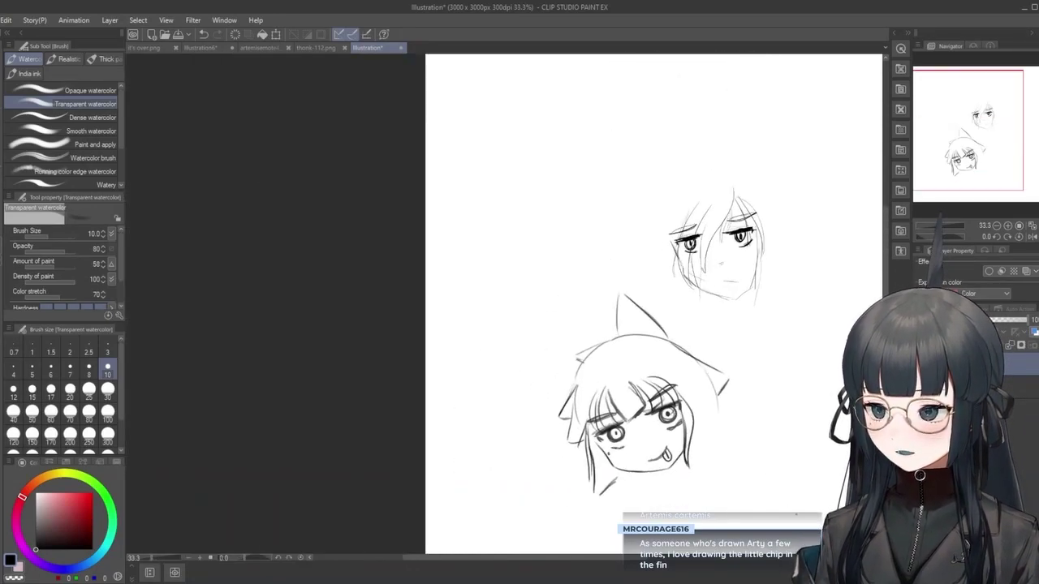
drag(609, 306, 875, 306)
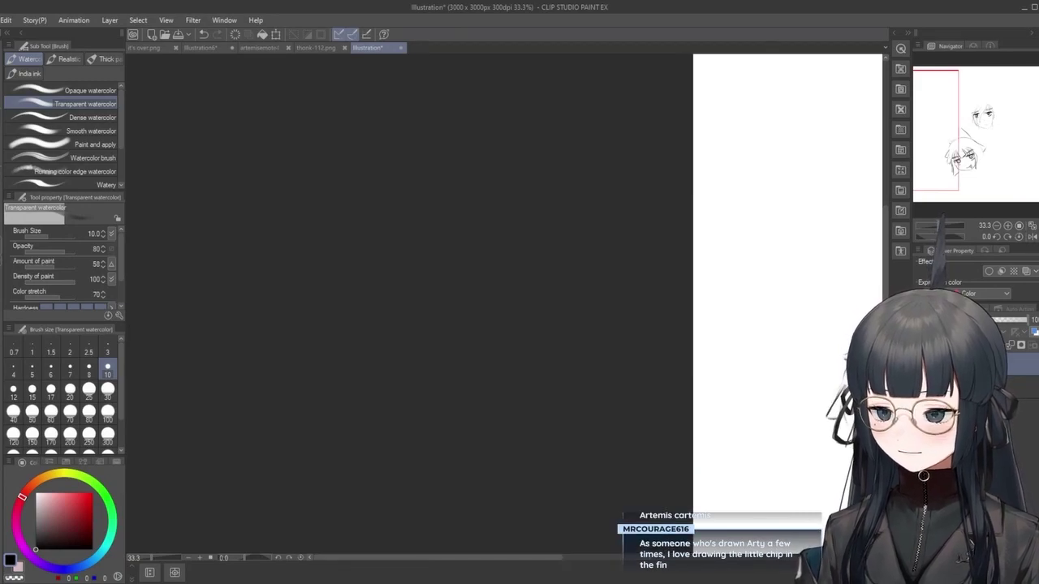
drag(975, 186, 970, 186)
scroll(557, 434, up, 4)
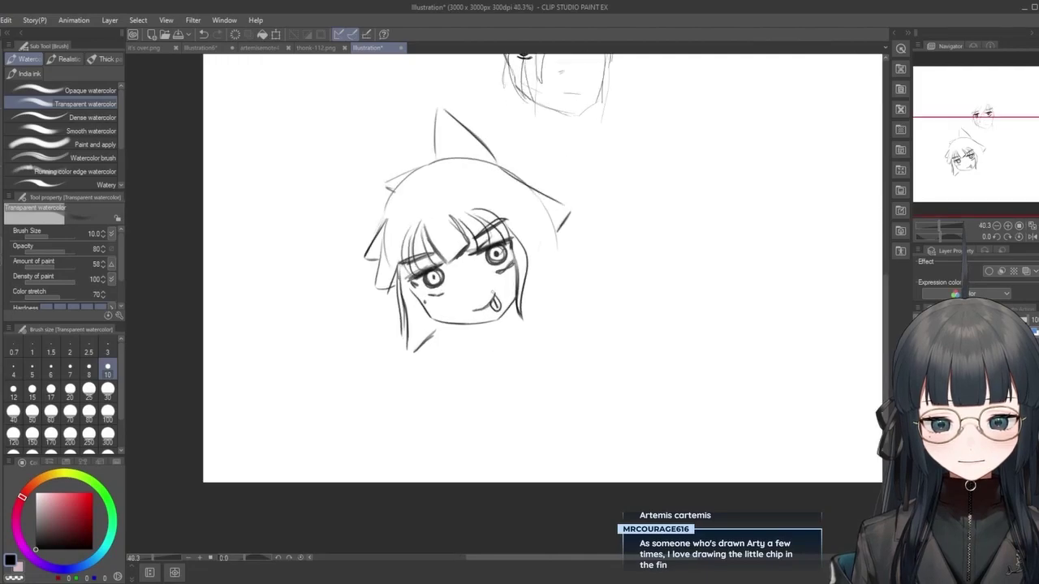
scroll(478, 283, up, 1)
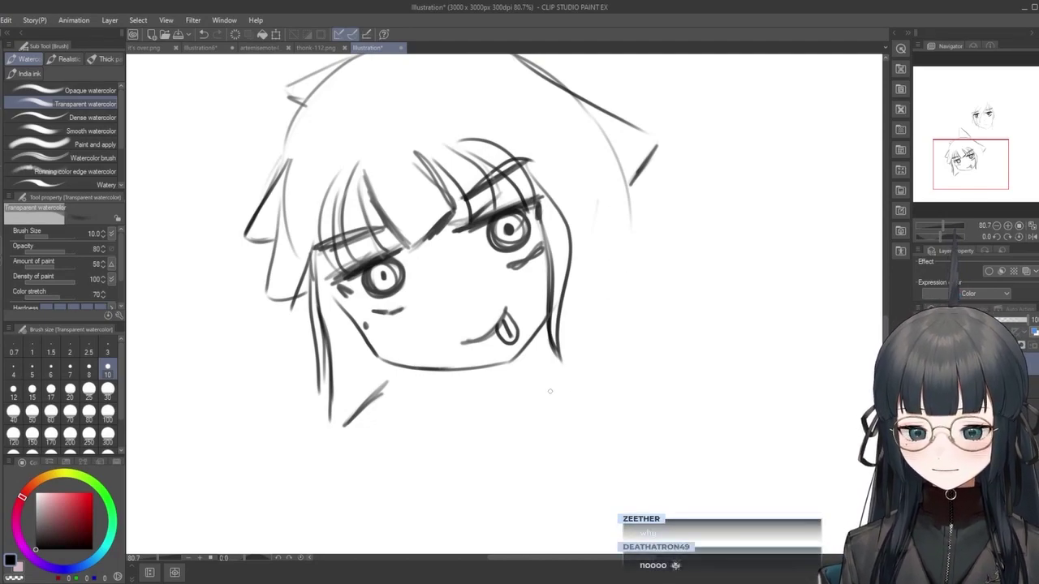
drag(545, 339, 535, 412)
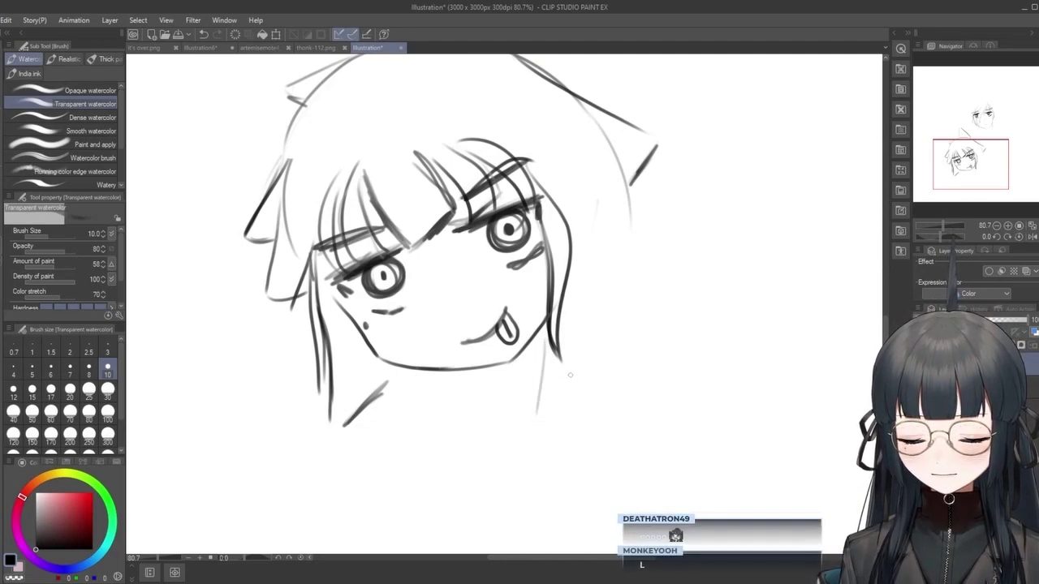
drag(542, 343, 547, 488)
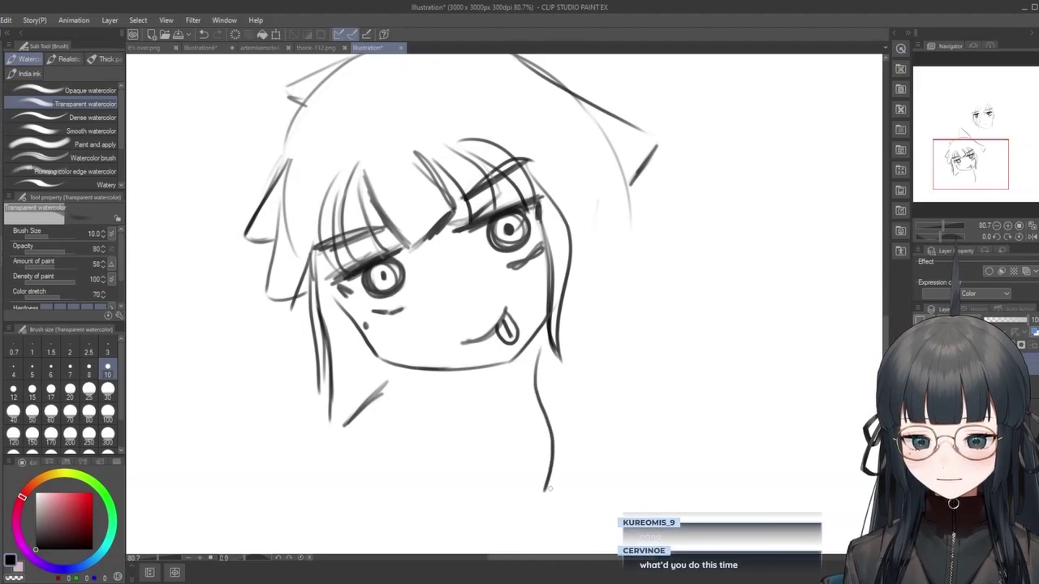
key(ctrl+z)
mouse_move(540, 339)
mouse_down()
mouse_move(539, 365)
mouse_move(544, 474)
mouse_move(590, 430)
mouse_up()
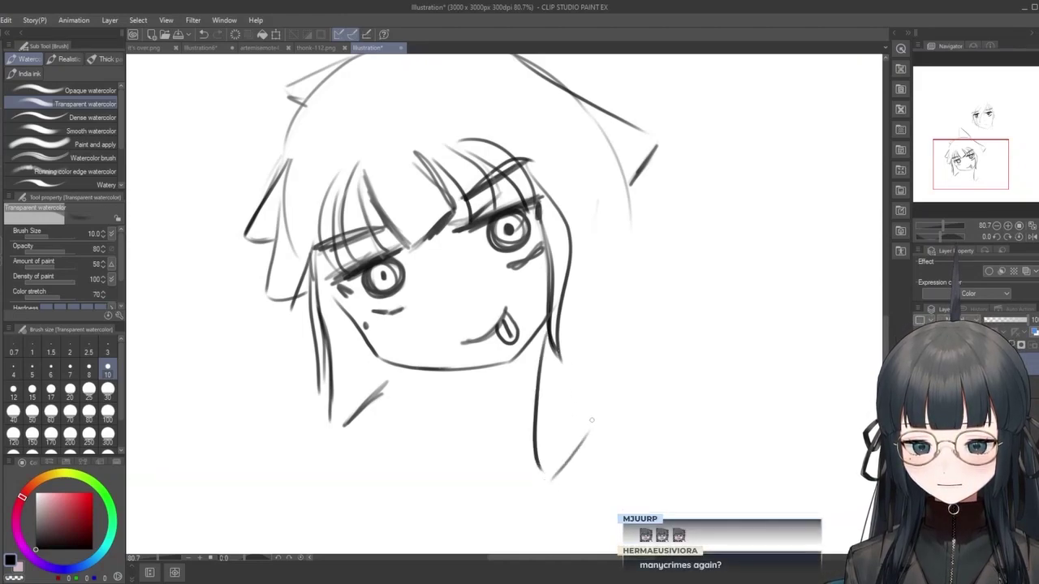
mouse_move(575, 259)
mouse_down()
mouse_move(622, 372)
mouse_move(580, 445)
mouse_up()
mouse_move(534, 354)
mouse_down()
mouse_move(508, 427)
mouse_move(532, 432)
mouse_up()
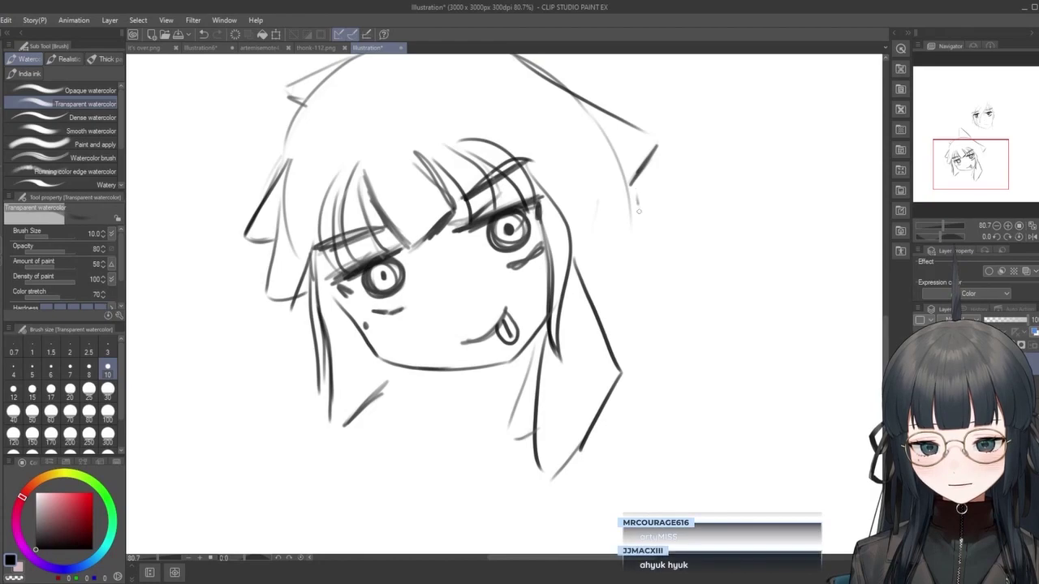
drag(636, 198, 694, 362)
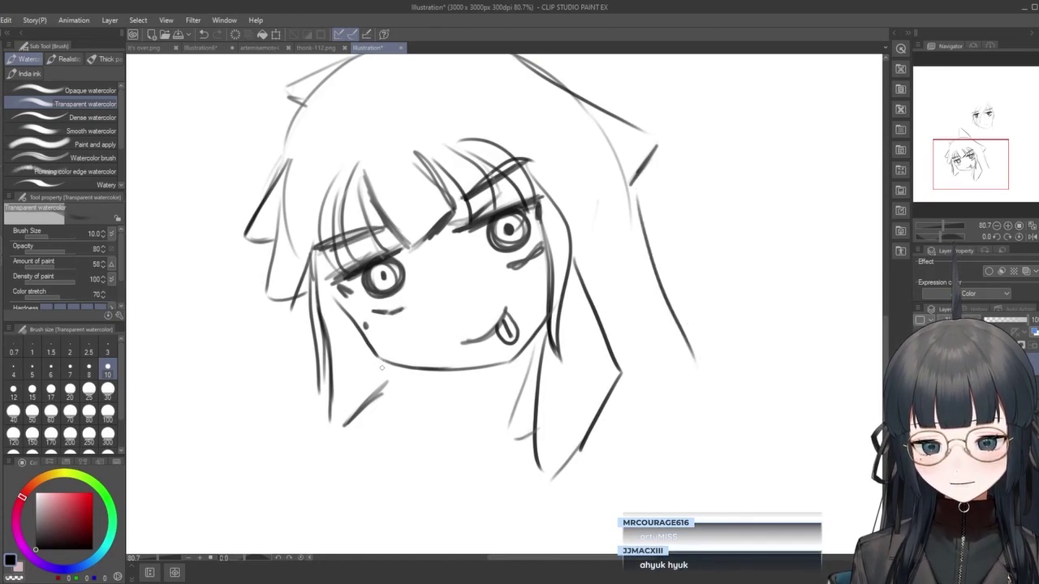
Draw a short curved hair lock hanging below the left side of the jaw.
drag(382, 368, 378, 484)
key(ctrl+z)
drag(386, 371, 371, 488)
key(ctrl+z)
mouse_move(371, 409)
mouse_down()
mouse_move(359, 472)
mouse_move(391, 483)
mouse_up()
Sketch a short, light neck line slanting down from beneath the chin.
drag(418, 390, 450, 431)
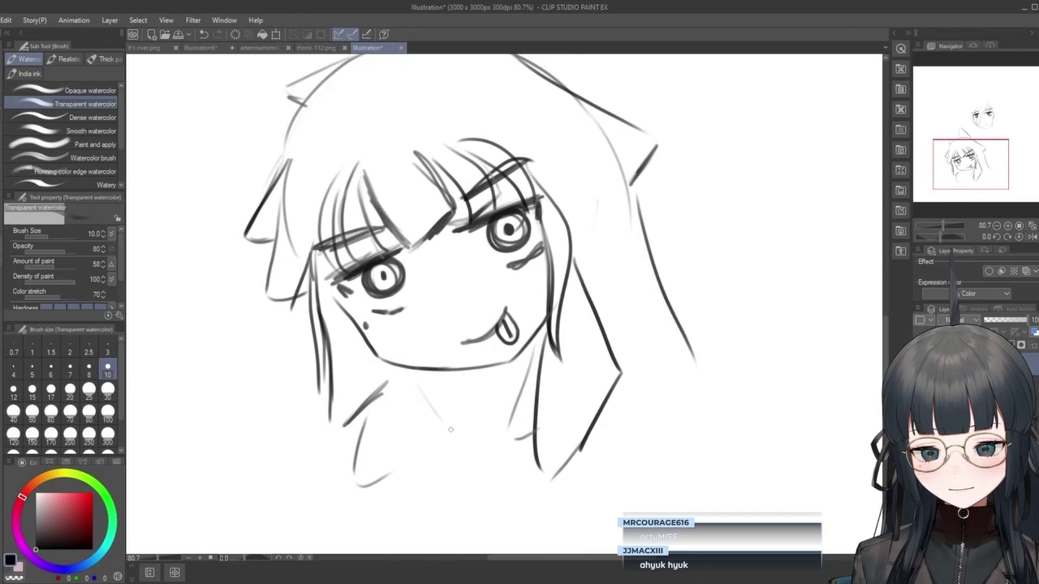
key(ctrl+z)
mouse_move(410, 383)
mouse_down()
mouse_move(435, 460)
mouse_move(399, 473)
mouse_up()
key(ctrl+z)
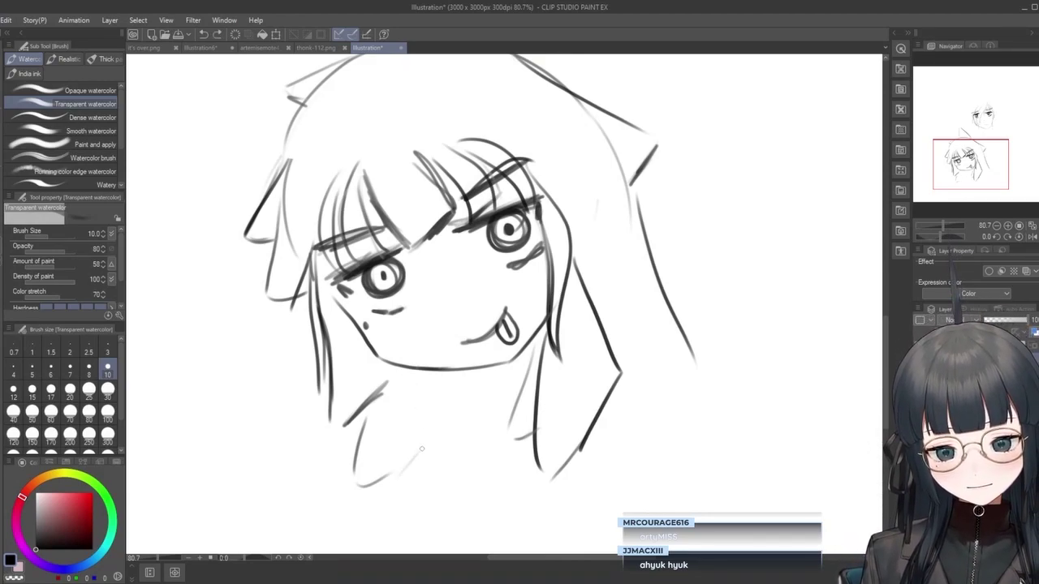
drag(428, 373, 436, 447)
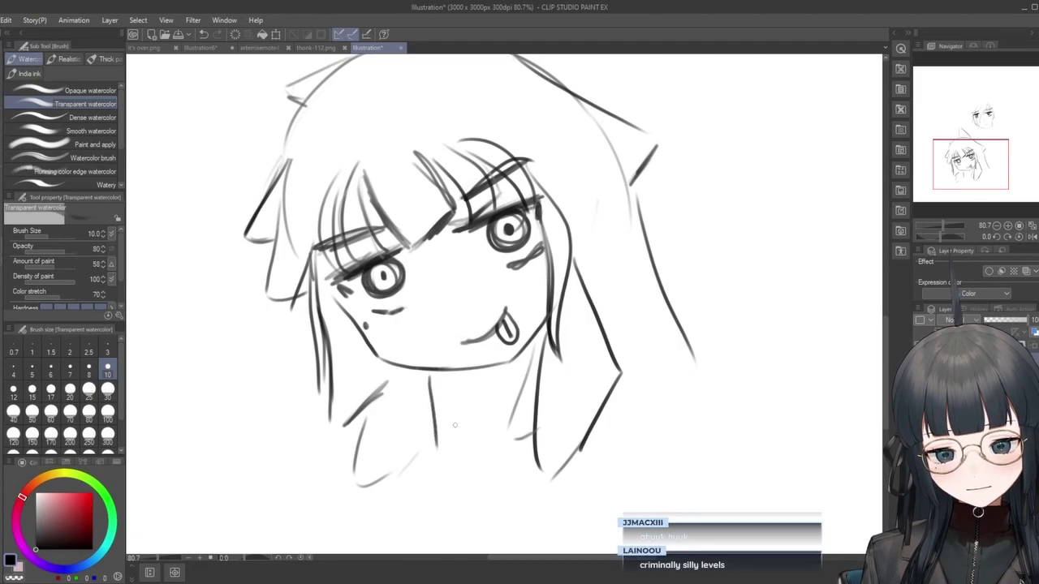
key(ctrl+z)
drag(418, 378, 442, 423)
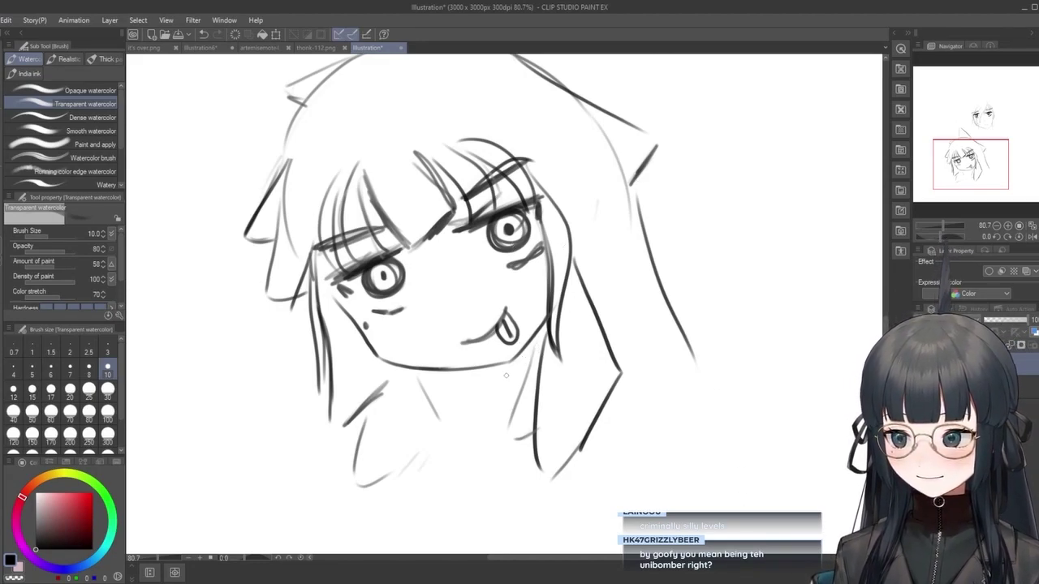
Darken the short strand beneath the right side of the jaw and its hooked end.
drag(534, 344, 510, 448)
key(ctrl+z)
mouse_move(533, 351)
mouse_down()
mouse_move(505, 437)
mouse_move(536, 431)
mouse_up()
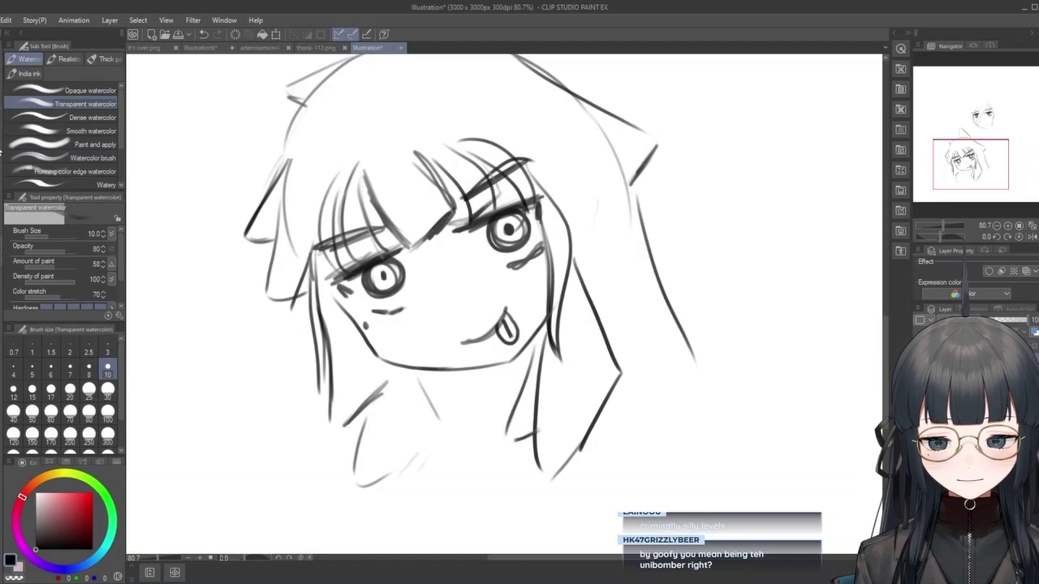
Erase the angular right lock, the neck line, the long outer hair line and the old head outline on the right with the Hard eraser.
key(e)
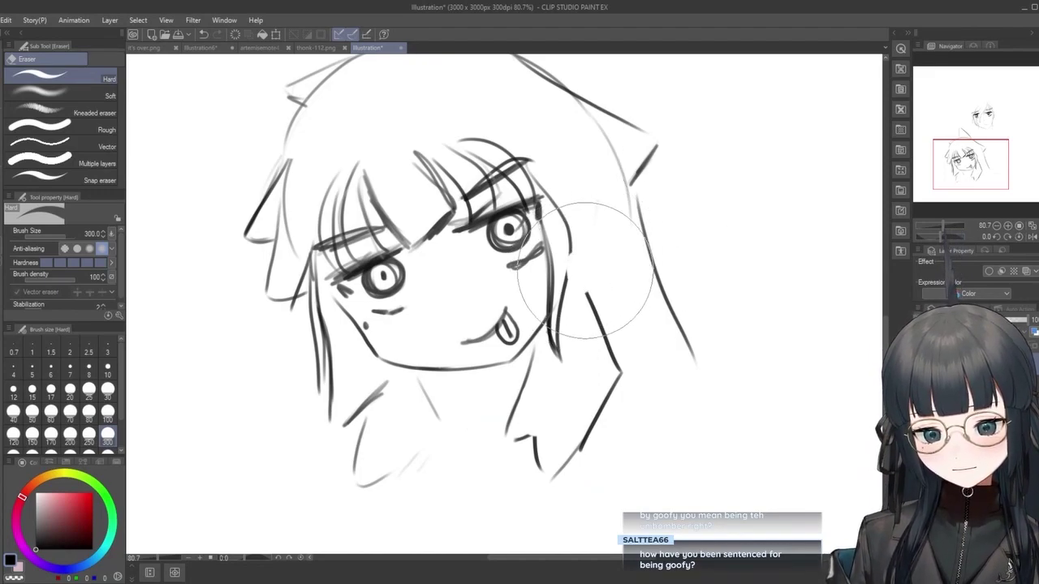
mouse_move(604, 235)
mouse_down()
mouse_move(607, 335)
mouse_move(607, 303)
mouse_move(631, 260)
mouse_up()
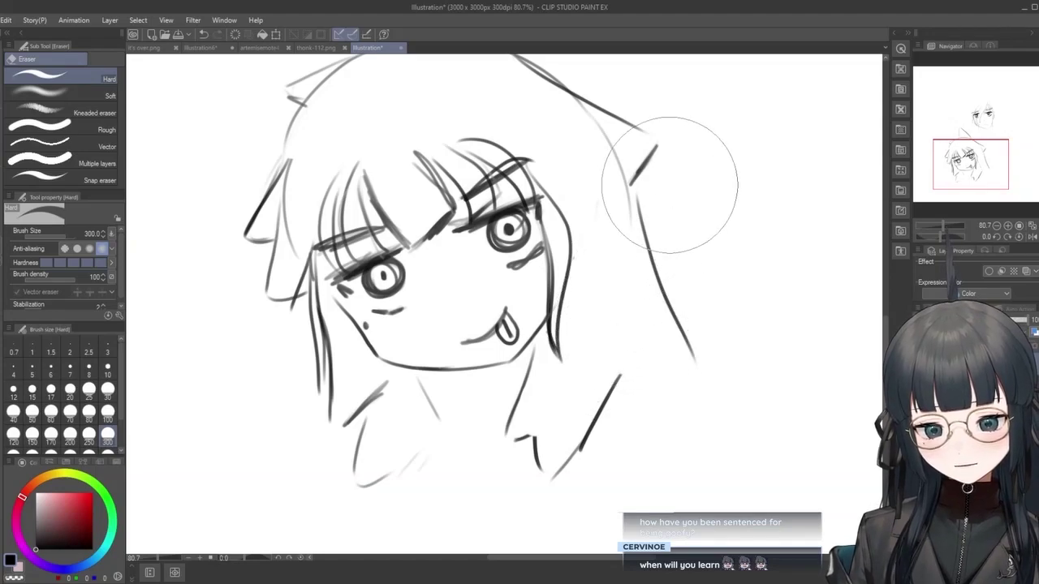
mouse_move(422, 400)
mouse_down()
mouse_move(437, 414)
mouse_move(420, 393)
mouse_up()
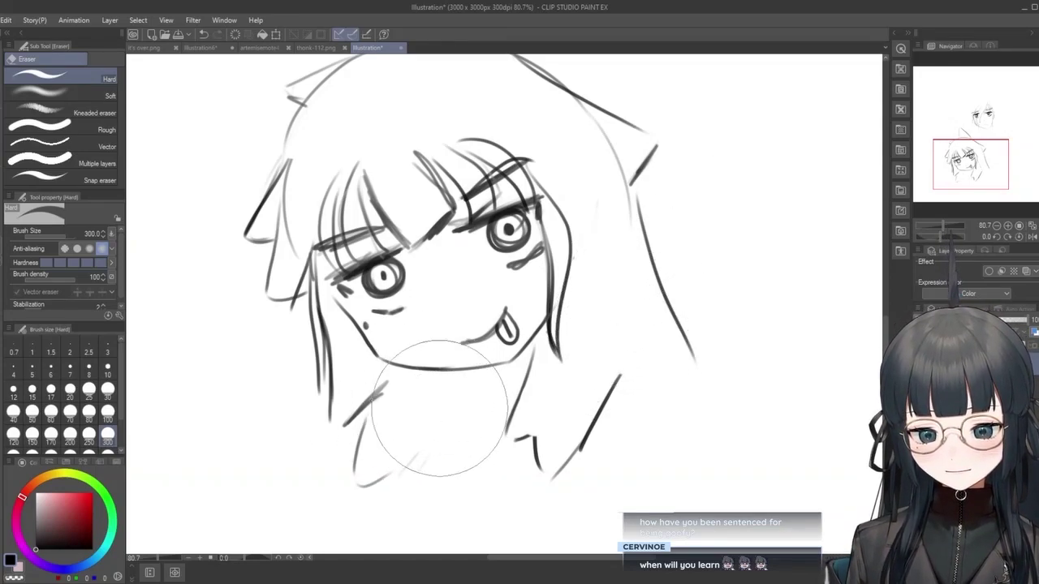
mouse_move(622, 360)
mouse_down()
mouse_move(609, 412)
mouse_move(626, 301)
mouse_up()
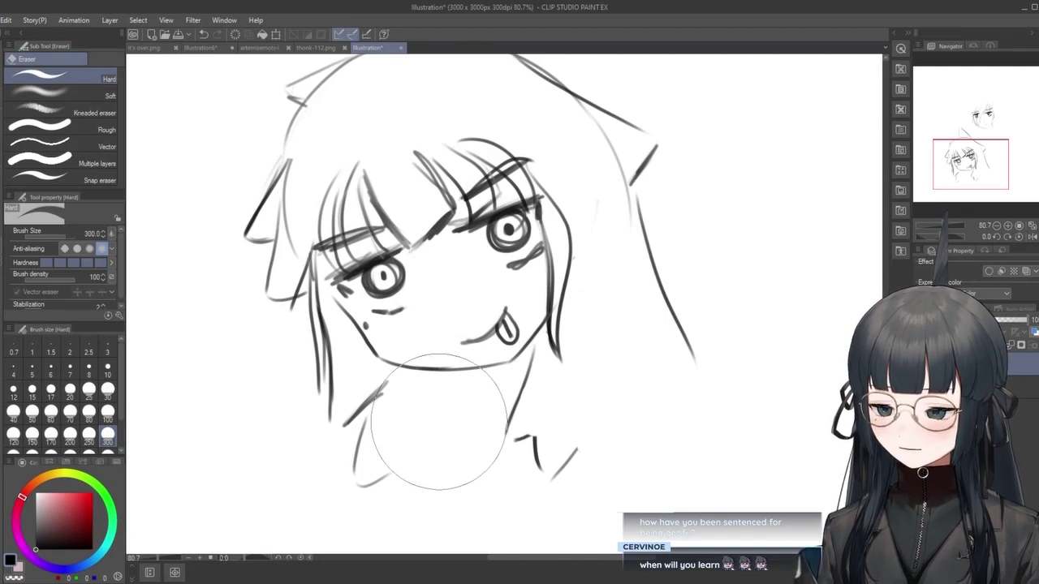
mouse_move(712, 336)
mouse_down()
mouse_move(659, 286)
mouse_move(625, 209)
mouse_up()
mouse_move(628, 106)
mouse_down()
mouse_move(611, 185)
mouse_move(617, 175)
mouse_move(627, 194)
mouse_move(604, 139)
mouse_move(616, 153)
mouse_move(576, 113)
mouse_move(640, 165)
mouse_move(592, 180)
mouse_move(590, 209)
mouse_move(621, 219)
mouse_up()
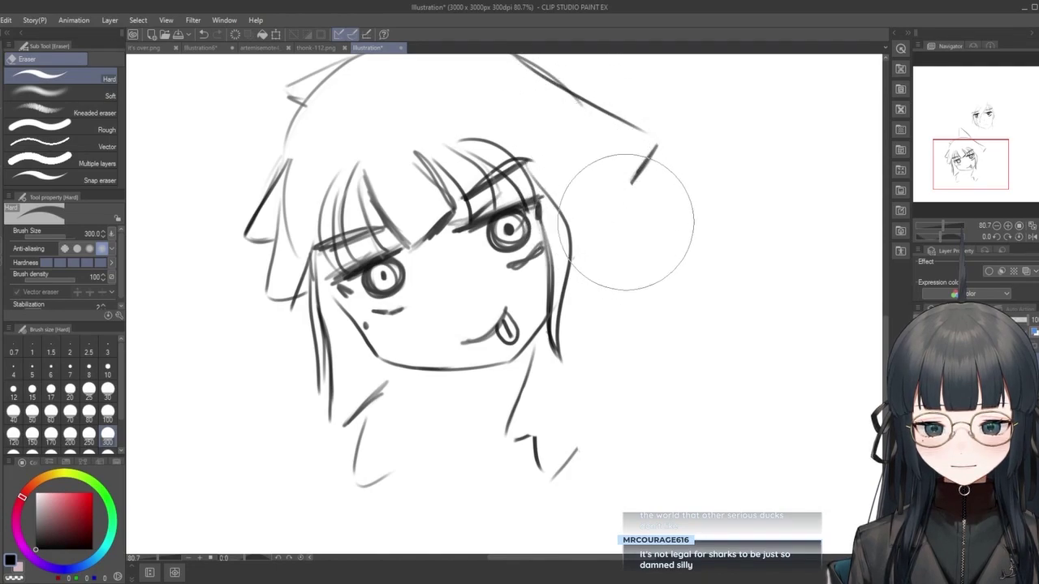
Redraw the outer hair below the right tuft as a diagonal Transparent watercolor line flaring outward to a corner that turns back inward.
click(2, 113)
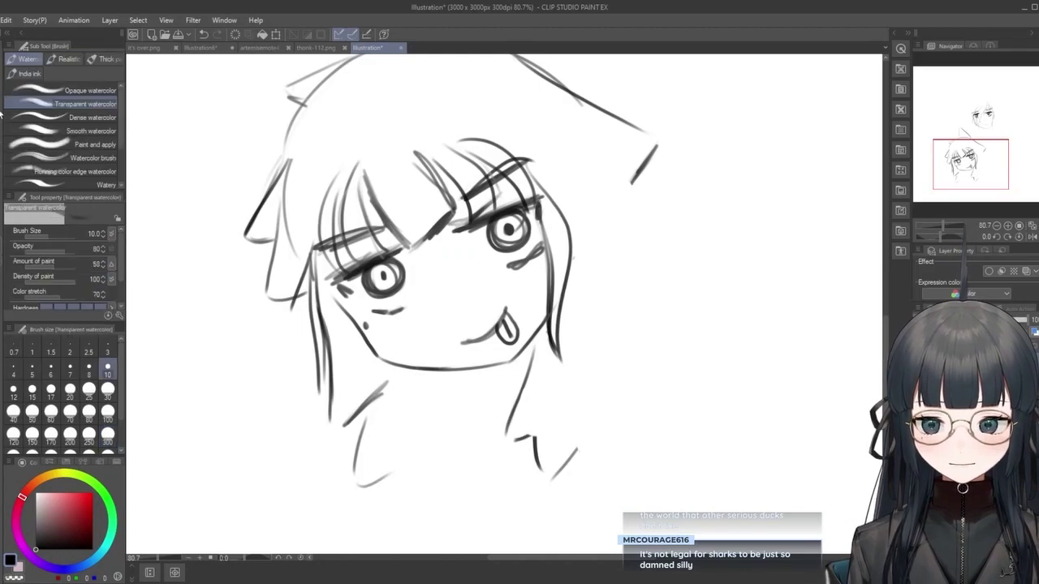
drag(646, 219, 719, 324)
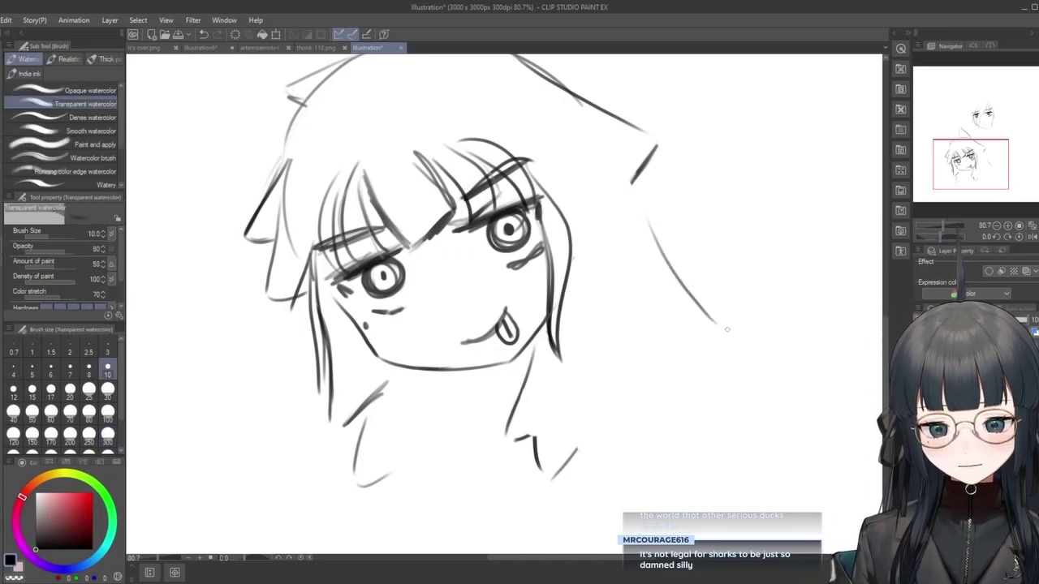
key(ctrl+z)
drag(646, 201, 706, 343)
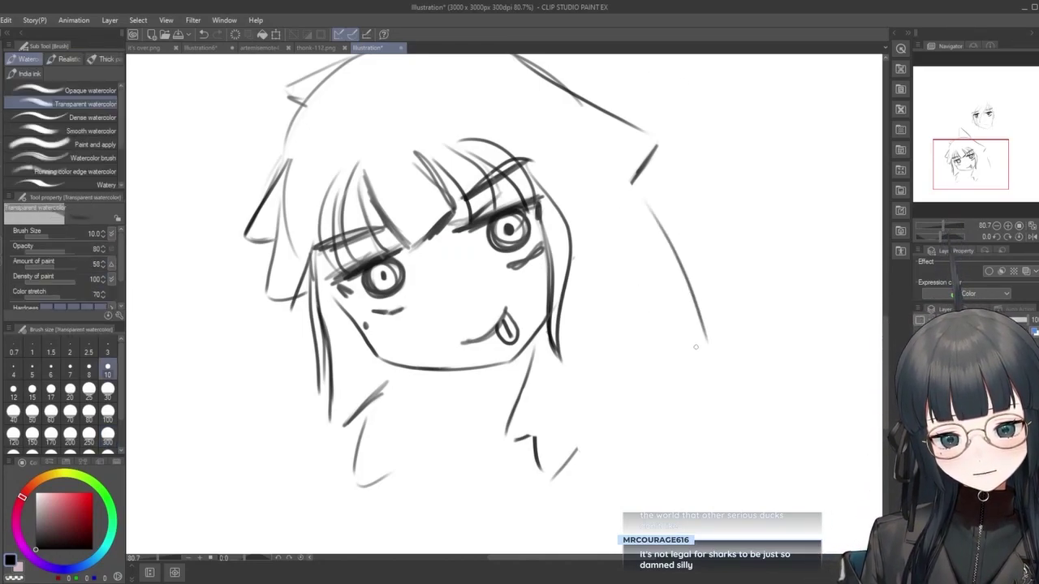
key(ctrl+z)
mouse_move(639, 199)
mouse_down()
mouse_move(697, 278)
mouse_move(730, 285)
mouse_up()
key(ctrl+z)
mouse_move(632, 200)
mouse_down()
mouse_move(733, 285)
mouse_move(706, 354)
mouse_up()
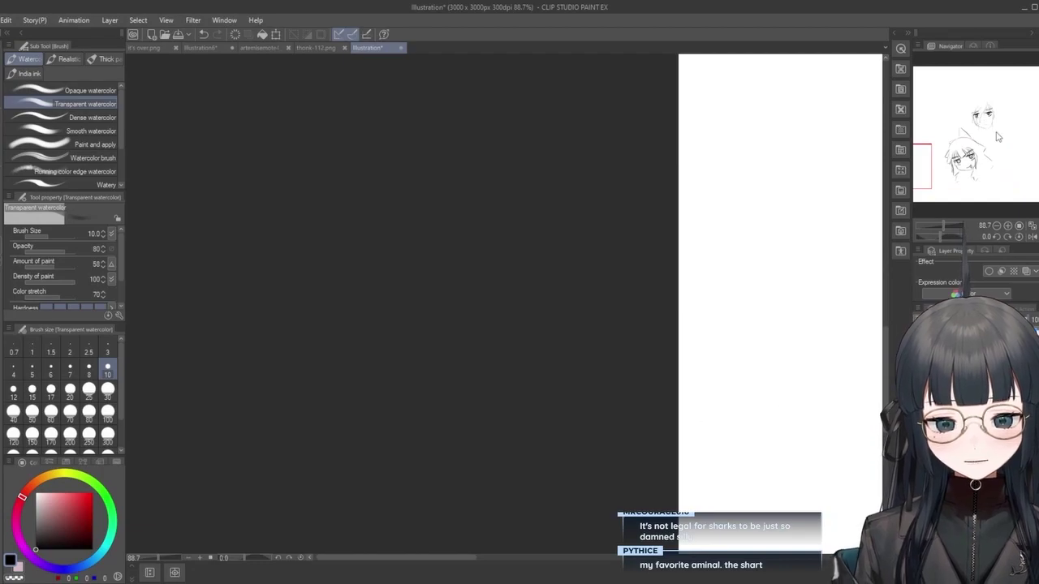
click(985, 177)
scroll(556, 352, down, 2)
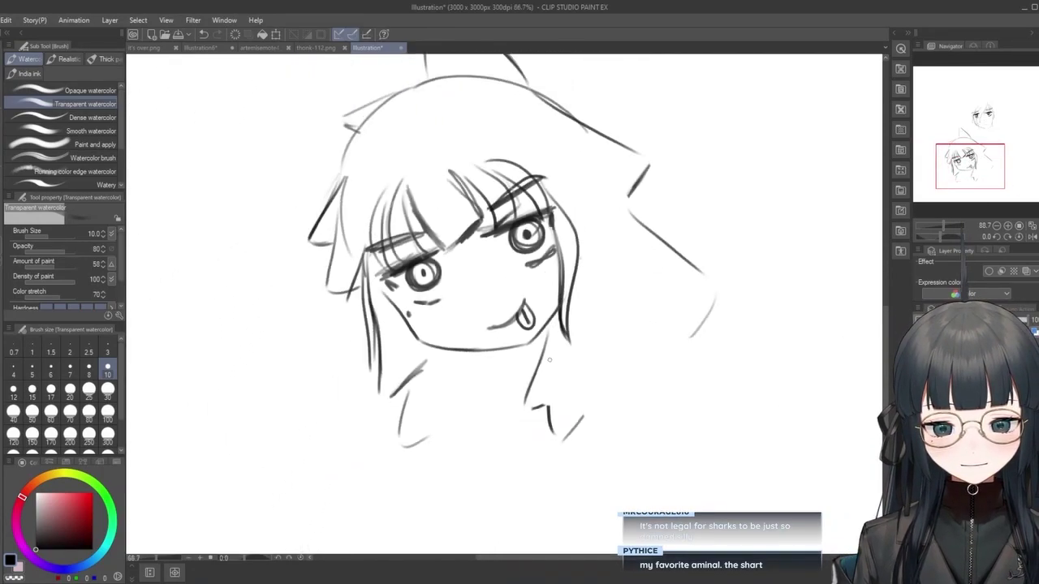
scroll(556, 352, down, 3)
scroll(582, 441, up, 2)
scroll(641, 394, up, 1)
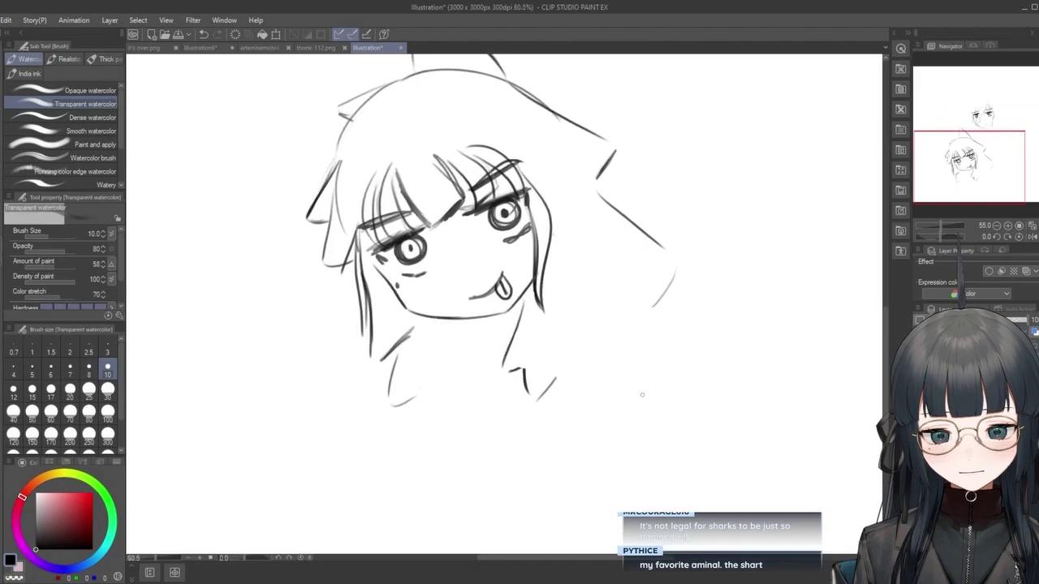
scroll(521, 289, down, 2)
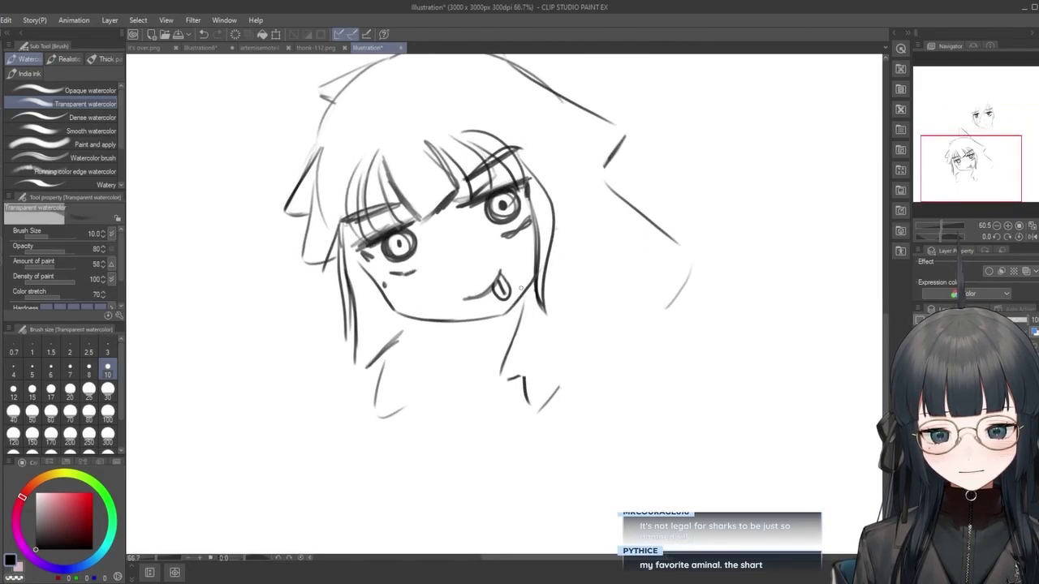
scroll(535, 88, up, 2)
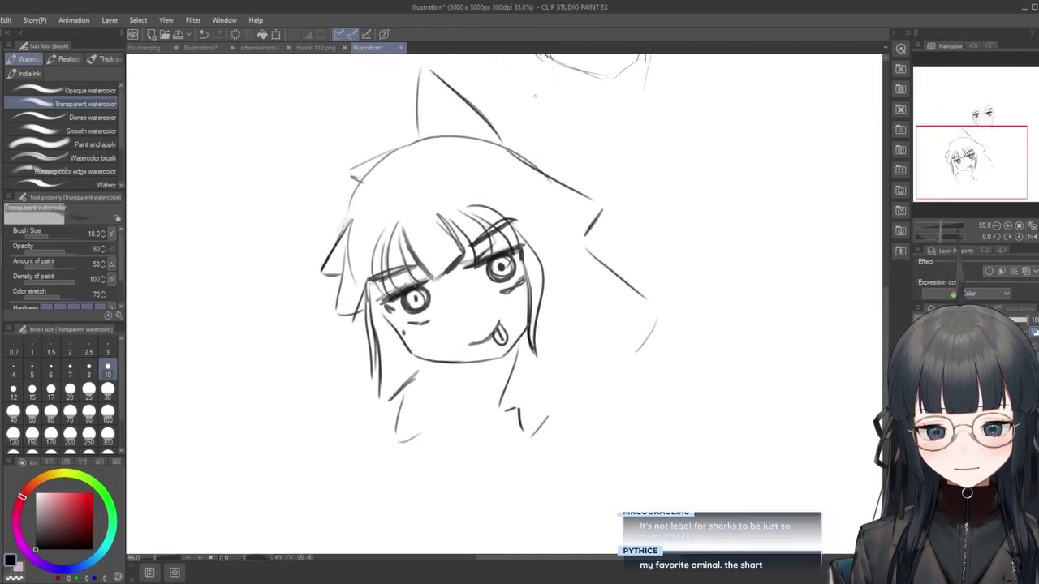
scroll(559, 169, up, 3)
scroll(559, 169, down, 2)
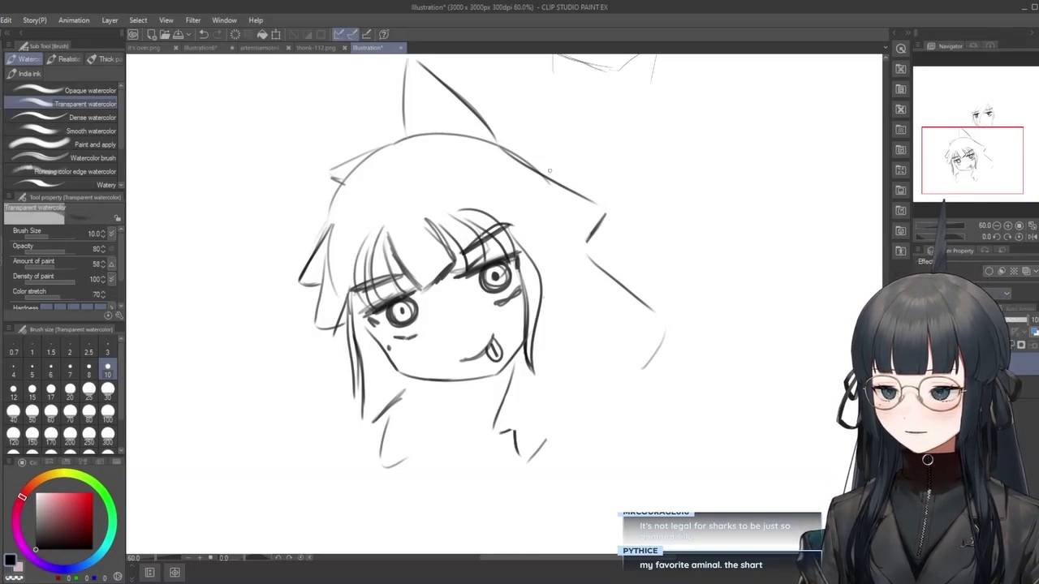
drag(963, 79, 965, 154)
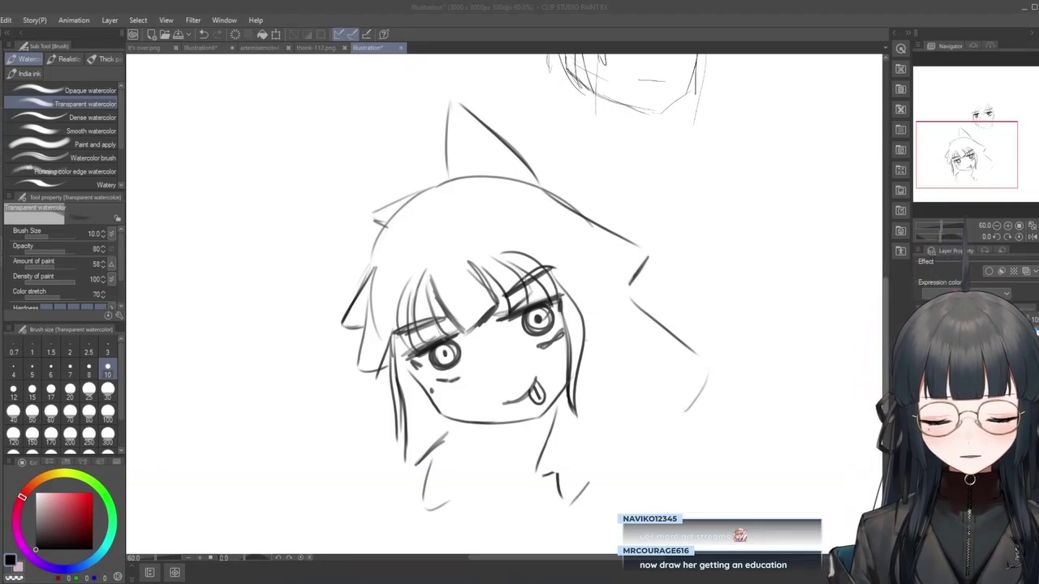
scroll(454, 403, down, 3)
drag(471, 375, 574, 336)
drag(446, 398, 637, 308)
key(ctrl+z)
key(ctrl+z)
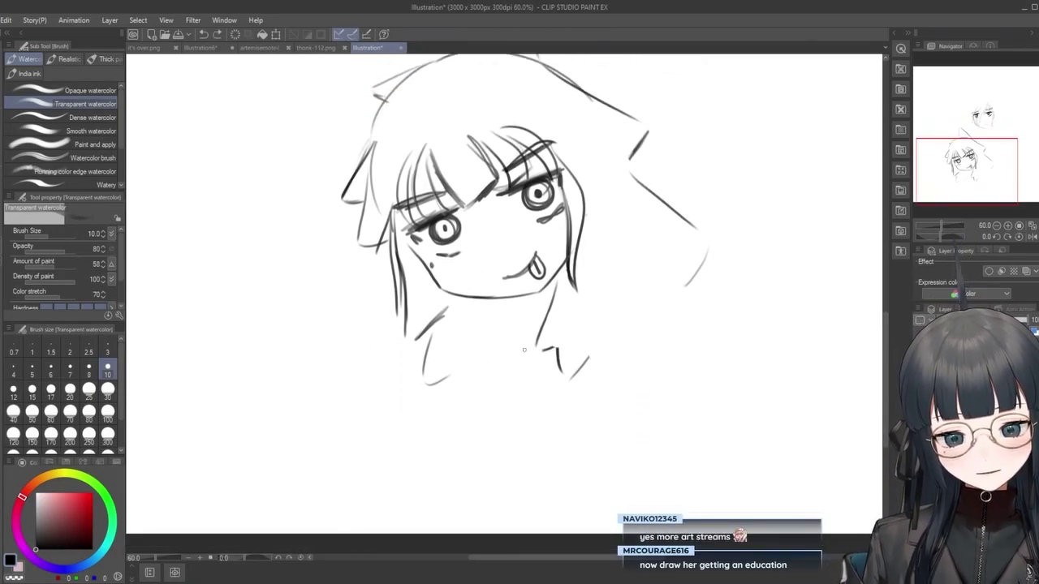
Sketch a tilted rectangular sheet beneath the chin with light Transparent watercolor strokes along its four edges.
mouse_move(489, 386)
mouse_down()
mouse_move(649, 318)
mouse_move(486, 388)
mouse_up()
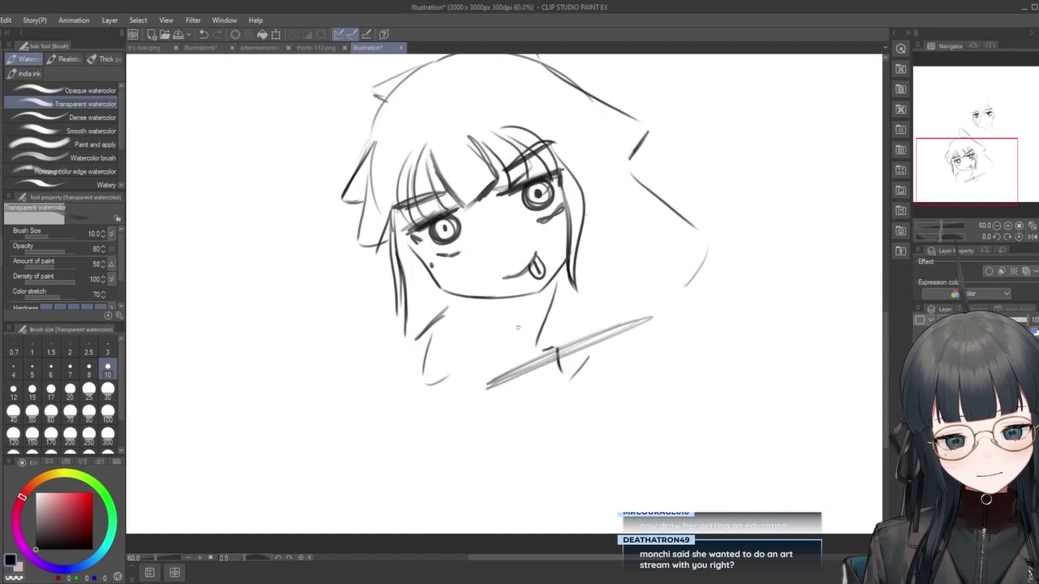
mouse_move(511, 467)
mouse_down()
mouse_move(487, 411)
mouse_move(521, 471)
mouse_up()
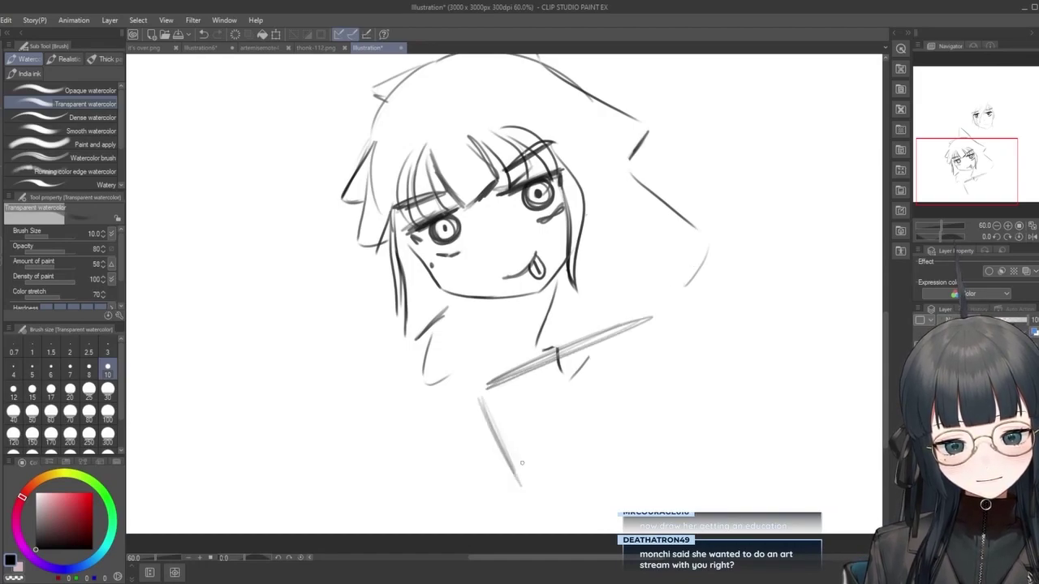
drag(659, 323, 696, 398)
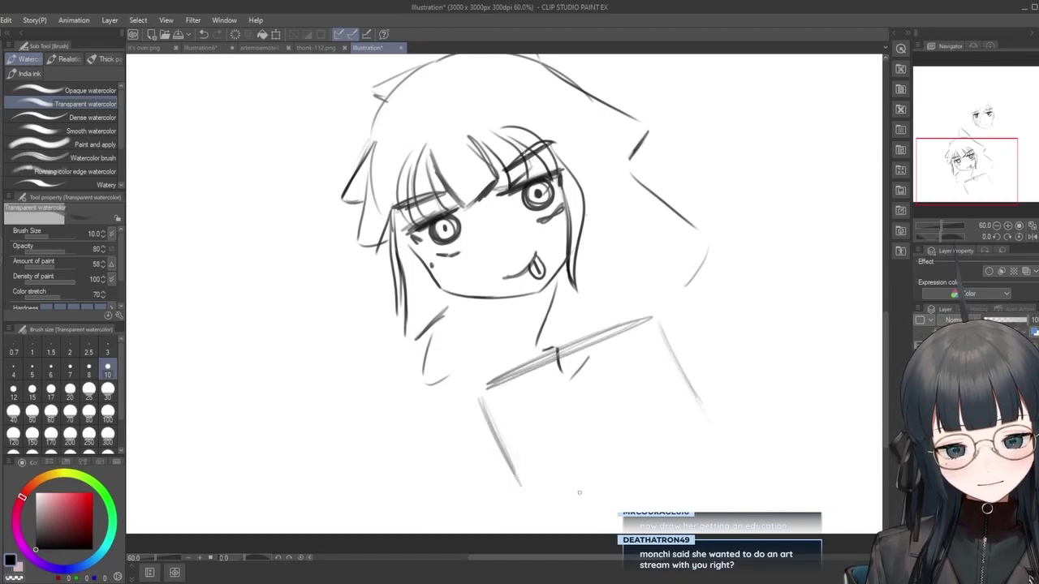
mouse_move(562, 495)
mouse_down()
mouse_move(711, 429)
mouse_move(513, 515)
mouse_up()
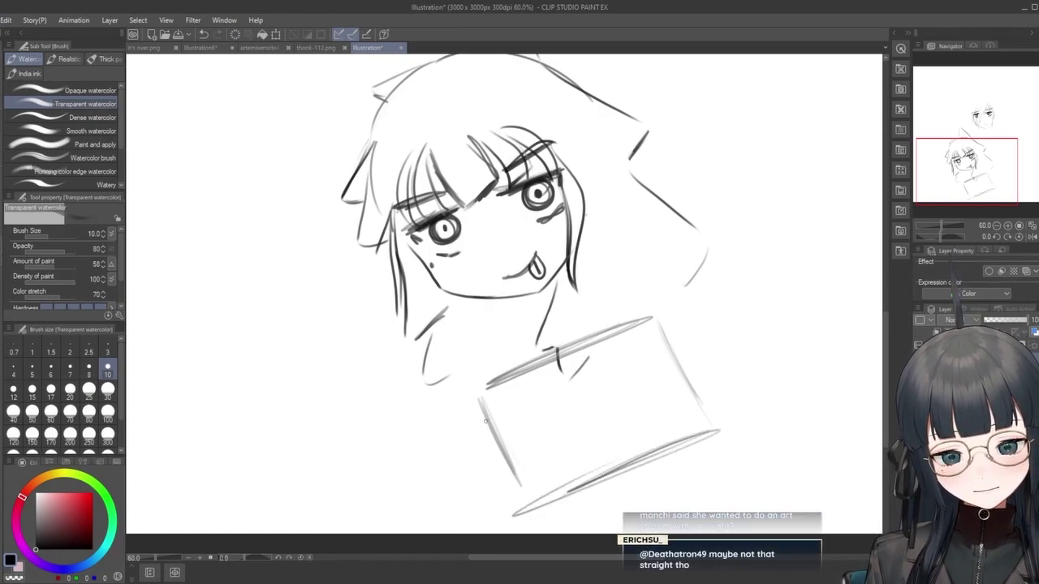
Sketch curled fingers gripping the left edge of the tilted sheet.
mouse_move(481, 423)
mouse_down()
mouse_move(508, 410)
mouse_move(492, 433)
mouse_move(508, 428)
mouse_move(497, 439)
mouse_move(511, 438)
mouse_move(504, 453)
mouse_move(517, 436)
mouse_move(503, 457)
mouse_up()
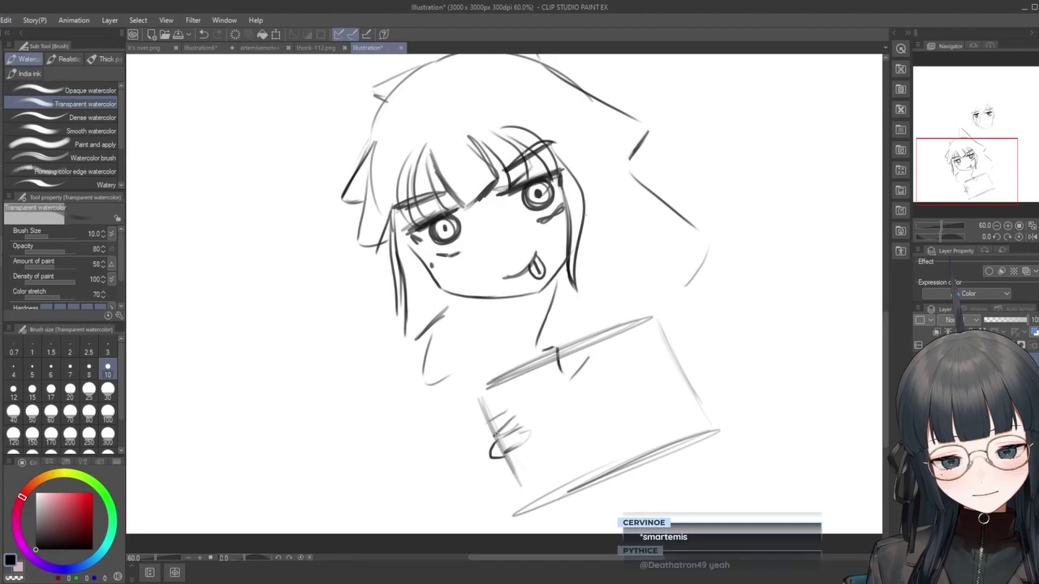
drag(495, 416, 484, 434)
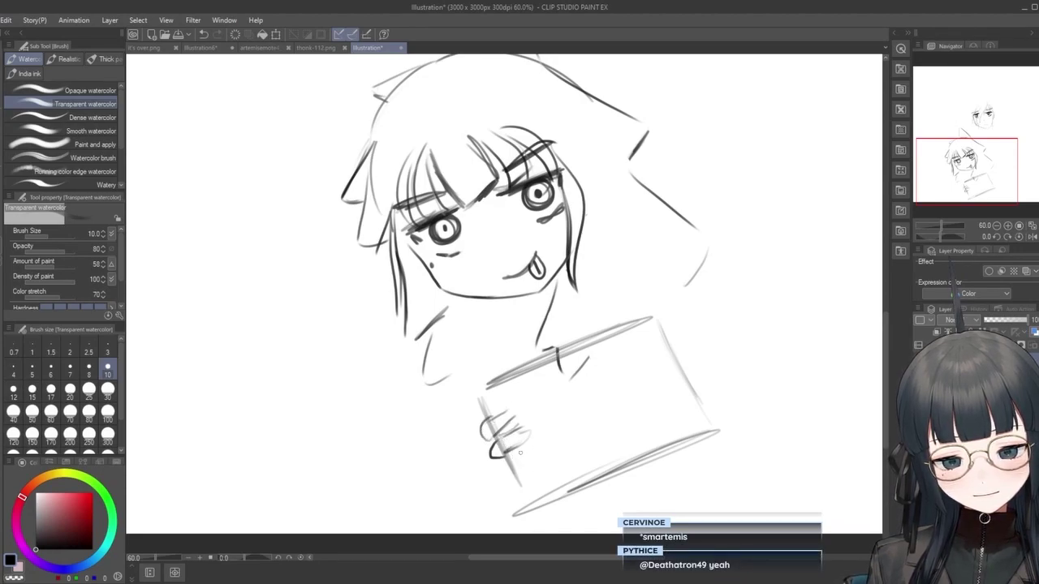
mouse_move(503, 465)
mouse_down()
mouse_move(531, 449)
mouse_move(533, 462)
mouse_move(510, 468)
mouse_move(539, 483)
mouse_move(507, 491)
mouse_up()
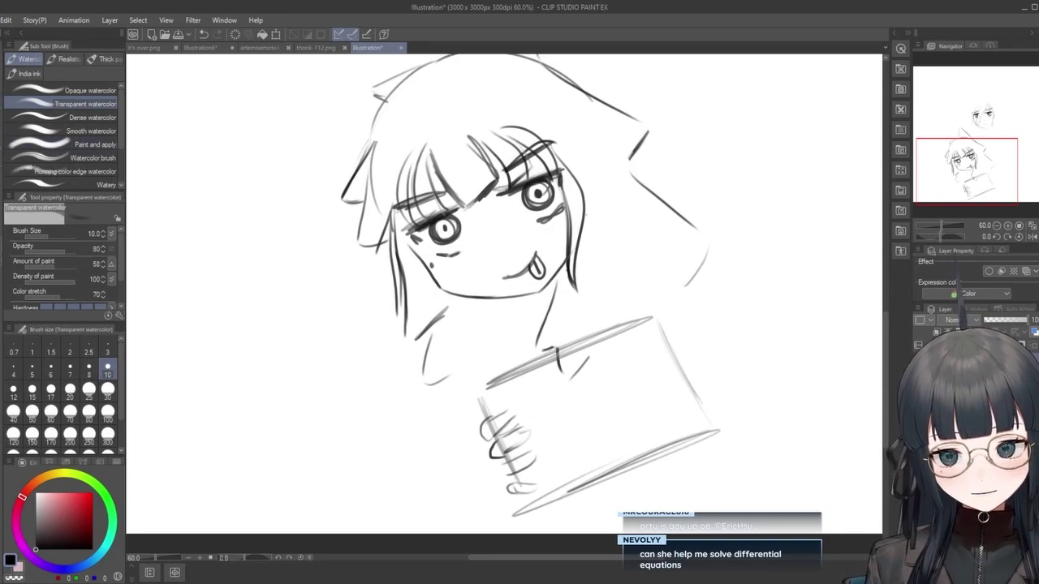
Sketch four small curled fingers gripping the right edge of the sheet with the Transparent watercolor brush.
key(e)
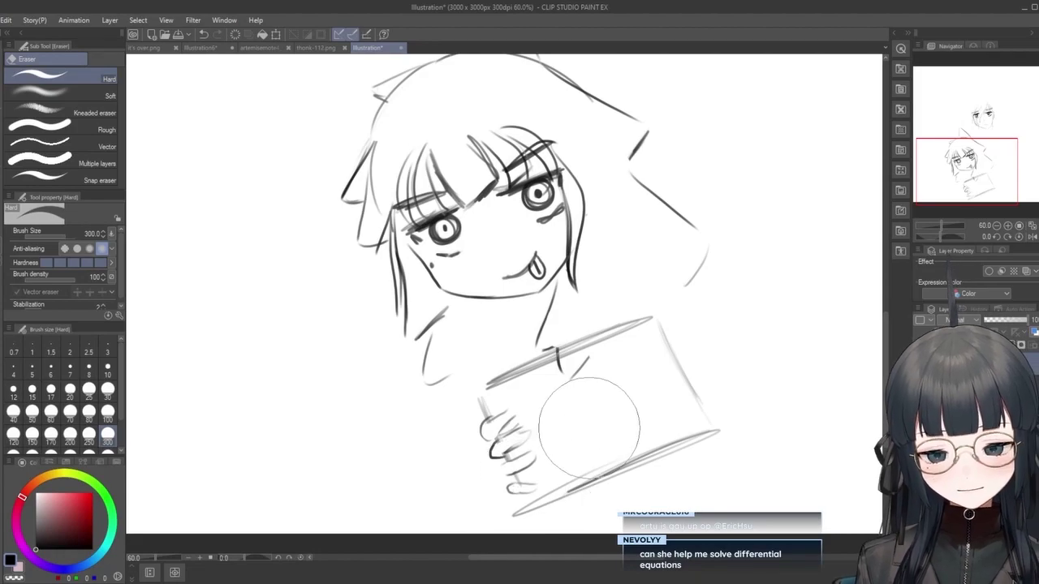
key(p)
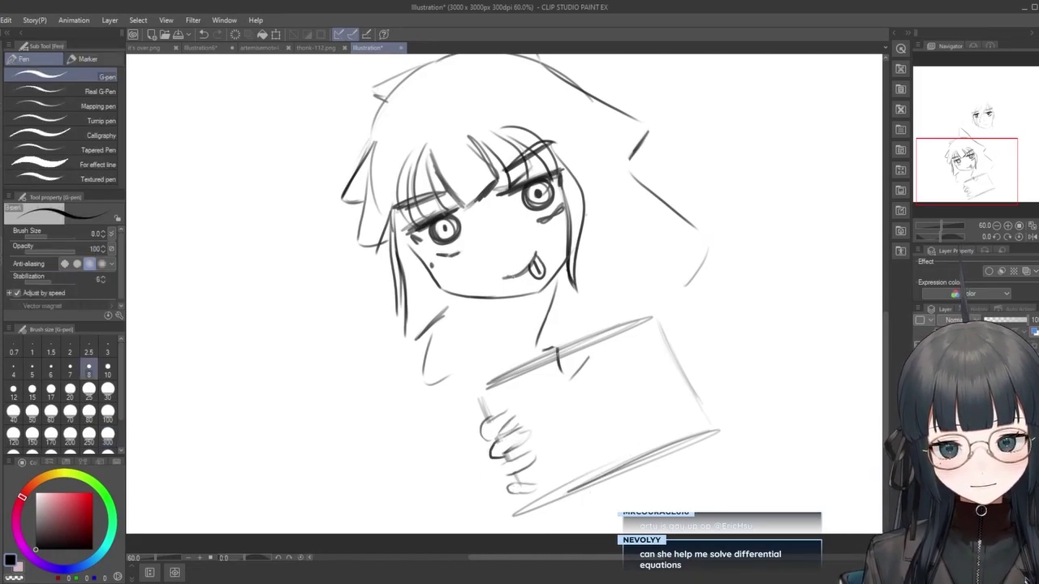
key(b)
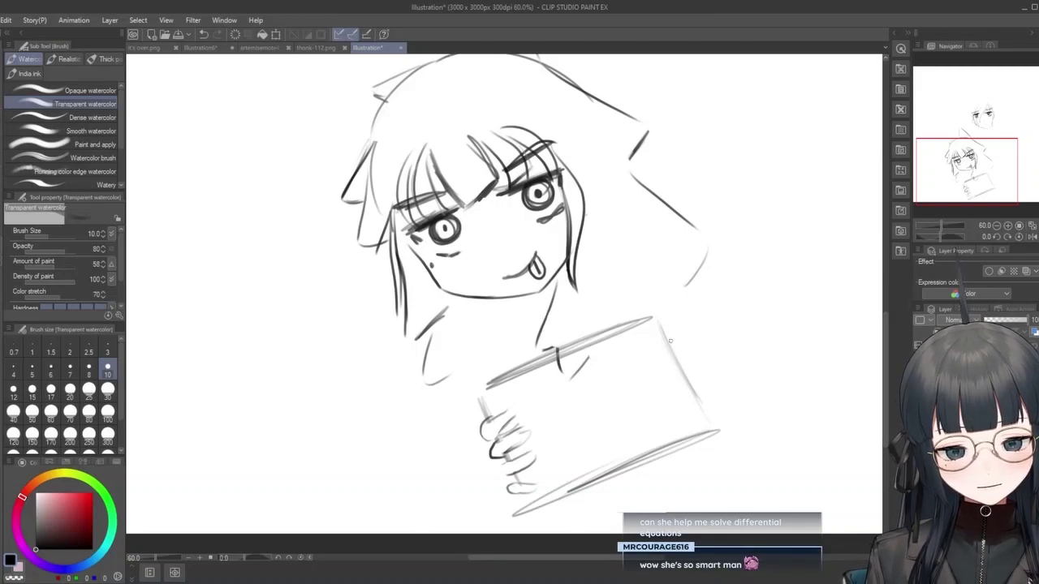
mouse_move(662, 352)
mouse_down()
mouse_move(675, 355)
mouse_move(675, 340)
mouse_move(662, 344)
mouse_up()
key(ctrl+z)
key(ctrl+z)
key(ctrl+z)
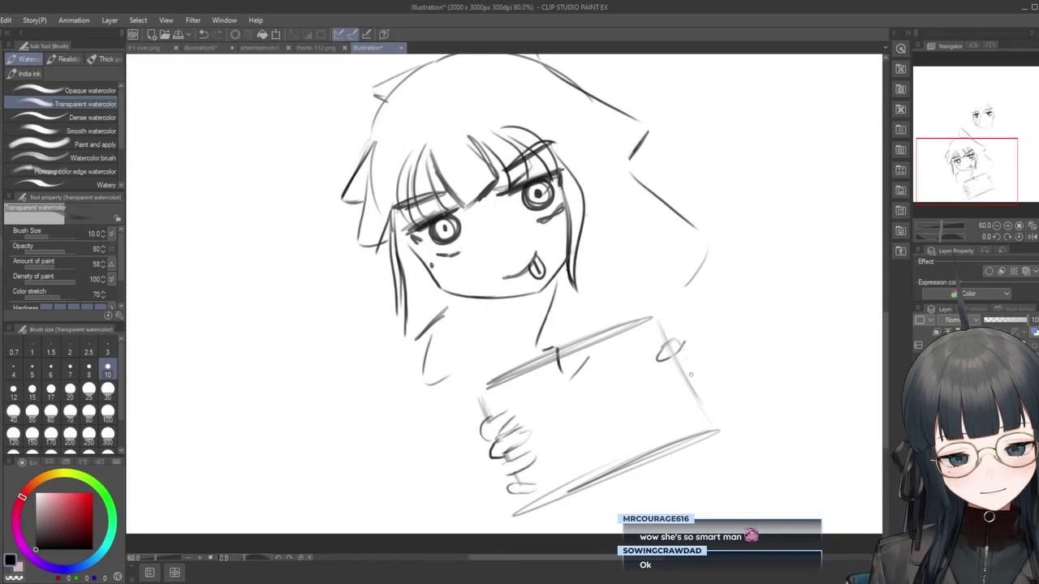
mouse_move(682, 360)
mouse_down()
mouse_move(697, 388)
mouse_move(675, 389)
mouse_move(680, 398)
mouse_move(700, 397)
mouse_move(696, 390)
mouse_move(713, 410)
mouse_up()
key(ctrl+z)
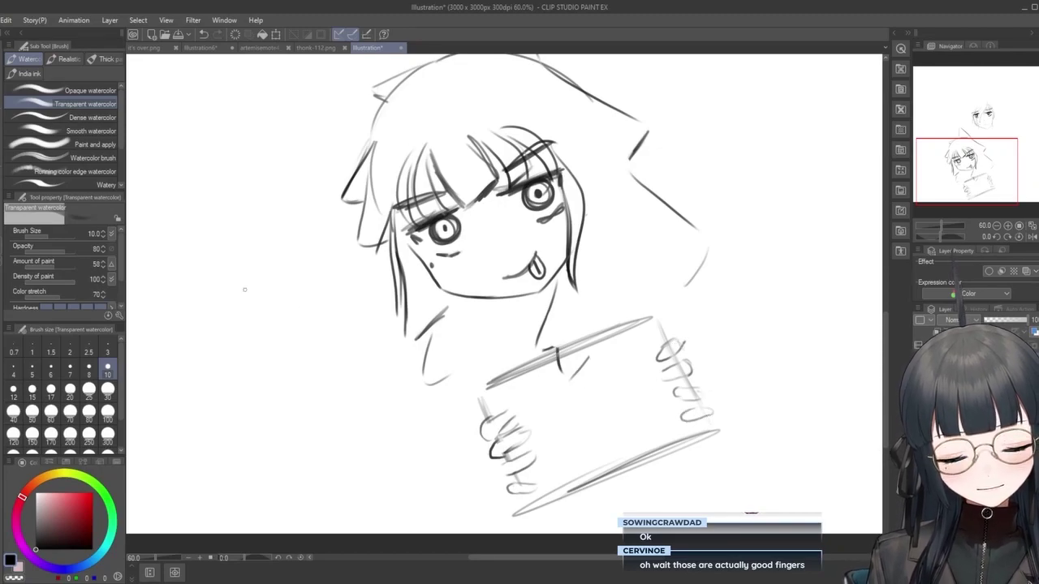
Erase the collar strokes inside the sheet and hand-letter "Certification of Stupid!" on three tilted lines, with ruled strokes beneath the lettering.
key(e)
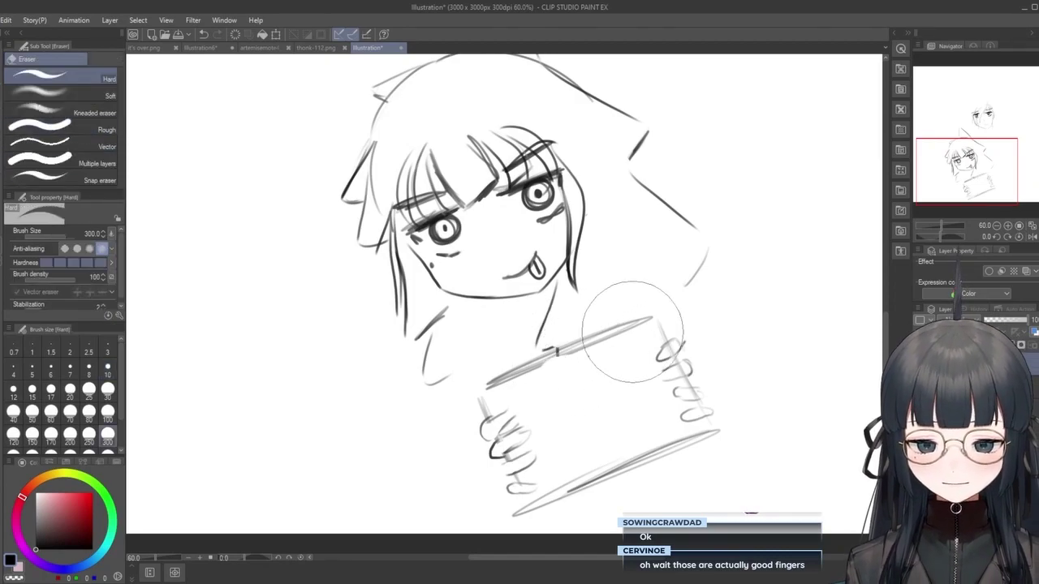
key(b)
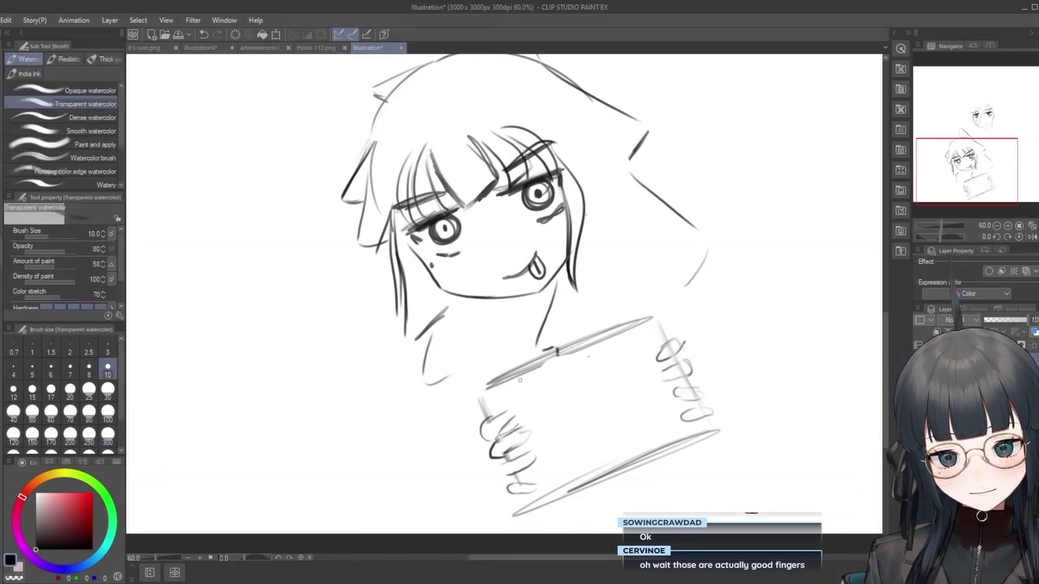
mouse_move(518, 379)
mouse_down()
mouse_move(512, 402)
mouse_move(516, 382)
mouse_move(532, 398)
mouse_move(542, 381)
mouse_move(589, 373)
mouse_up()
mouse_move(593, 357)
mouse_down()
mouse_move(594, 370)
mouse_move(616, 362)
mouse_up()
drag(619, 363, 626, 362)
mouse_move(566, 402)
mouse_down()
mouse_move(577, 445)
mouse_move(559, 452)
mouse_move(559, 438)
mouse_move(581, 453)
mouse_up()
key(ctrl+z)
drag(575, 442, 631, 432)
mouse_move(640, 396)
mouse_down()
mouse_move(638, 435)
mouse_move(644, 416)
mouse_up()
click(645, 426)
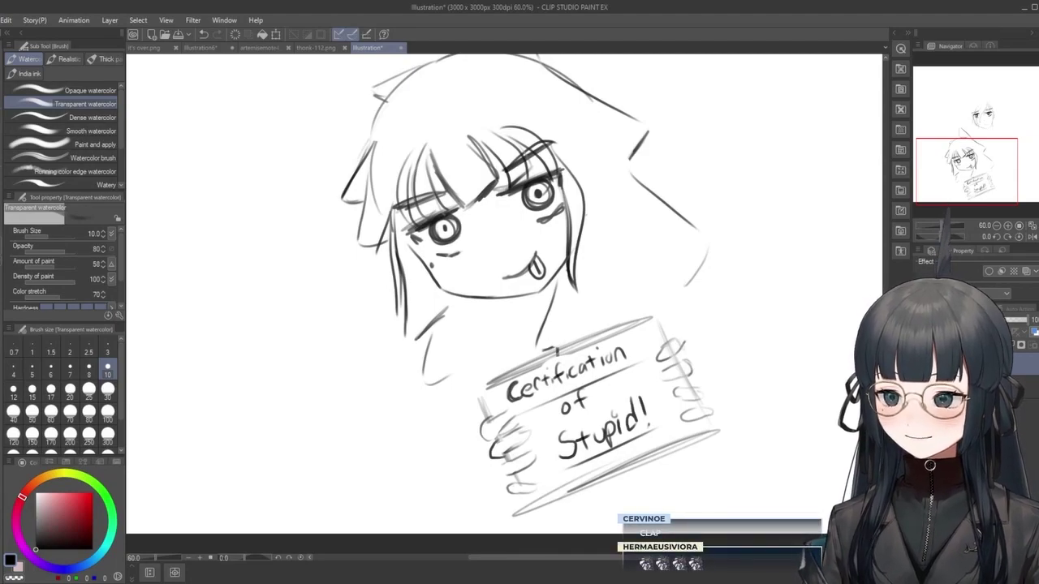
Sketch a light curve along the upper left of the head and a large boxy outline flaring out beyond the left hair.
scroll(715, 380, down, 2)
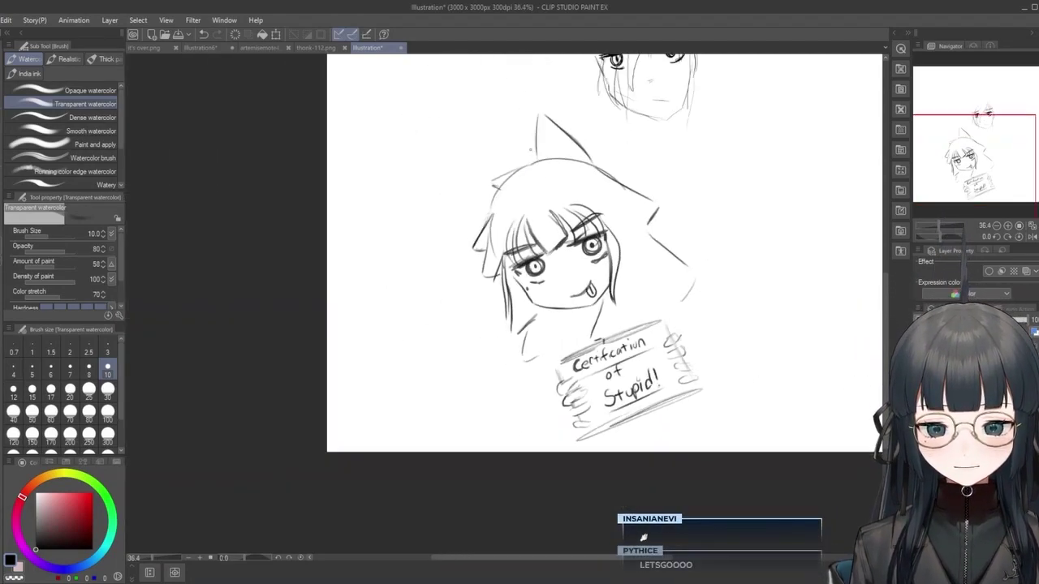
scroll(526, 145, up, 3)
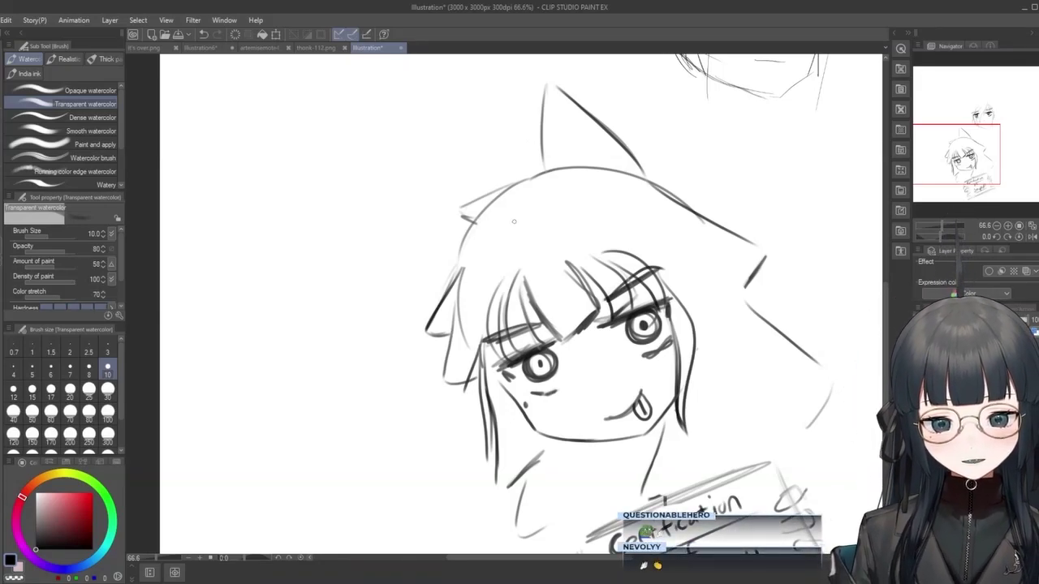
drag(490, 207, 486, 234)
drag(490, 223, 462, 286)
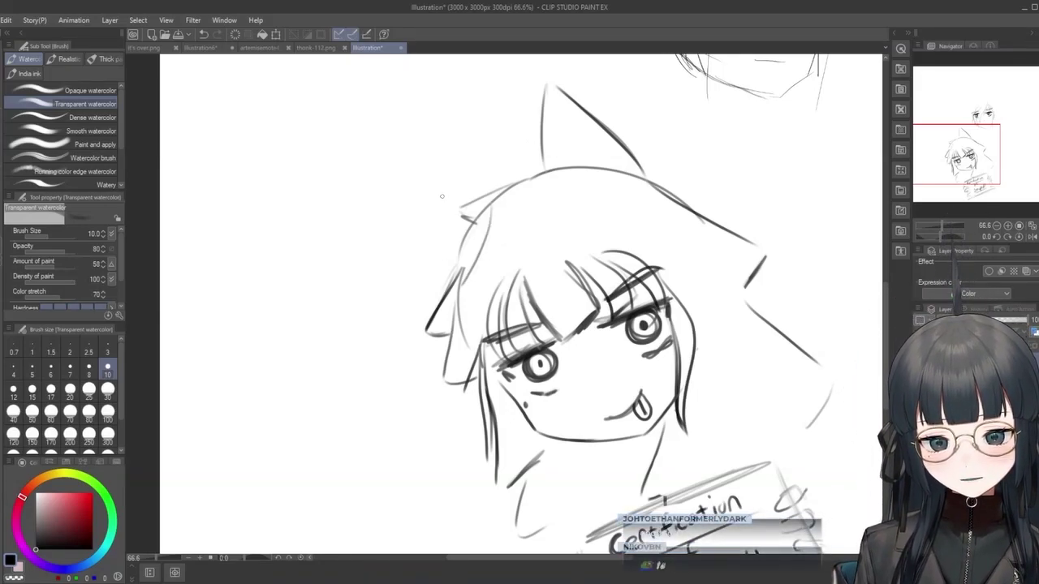
mouse_move(491, 169)
mouse_down()
mouse_move(315, 214)
mouse_move(337, 264)
mouse_move(464, 393)
mouse_up()
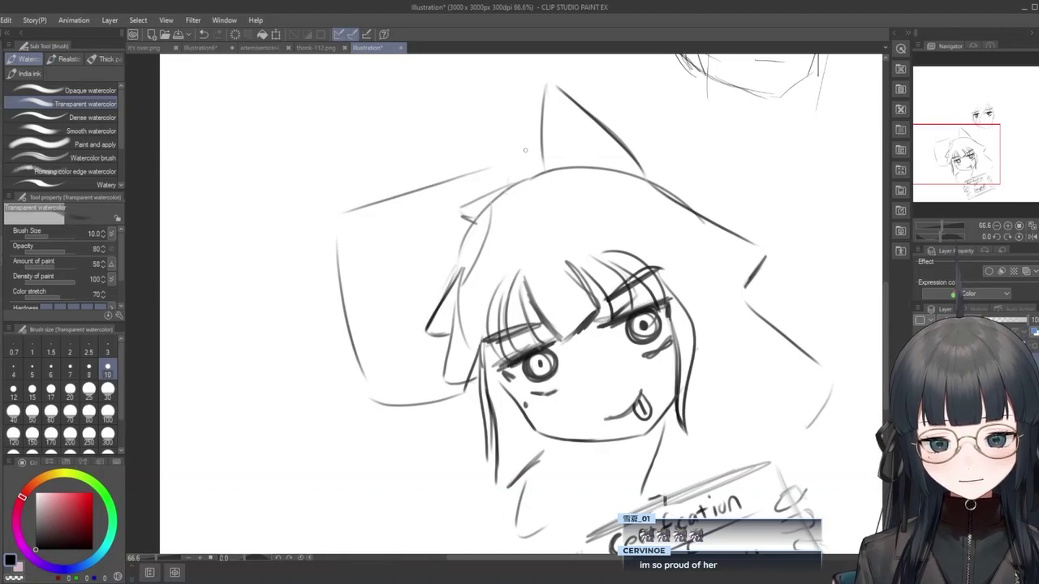
Sketch curved loops beside the upper left tuft and a long hanging side lock ending in a small ring.
drag(467, 264, 444, 369)
drag(442, 237, 428, 290)
drag(483, 207, 440, 284)
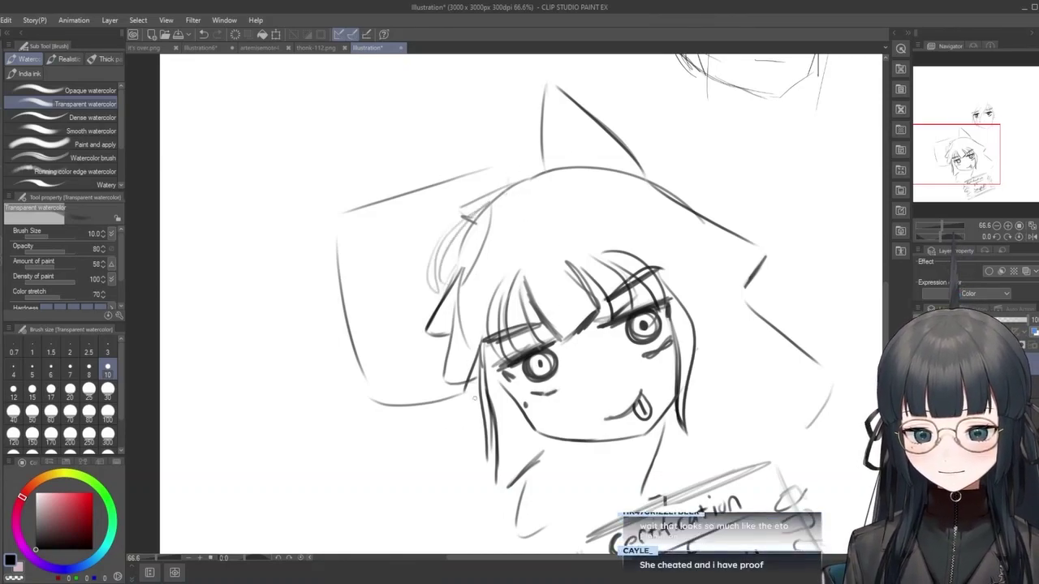
drag(471, 381, 455, 531)
mouse_move(470, 381)
mouse_down()
mouse_move(471, 490)
mouse_move(482, 449)
mouse_move(445, 542)
mouse_up()
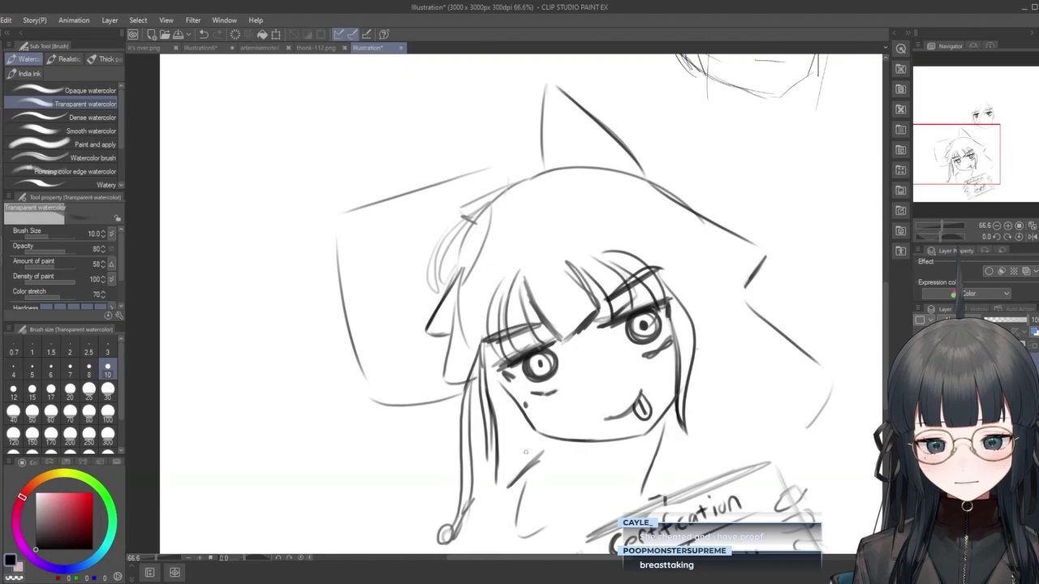
Undo the boxy outline, loops and long ringed side lock on the left of the head.
scroll(695, 428, down, 6)
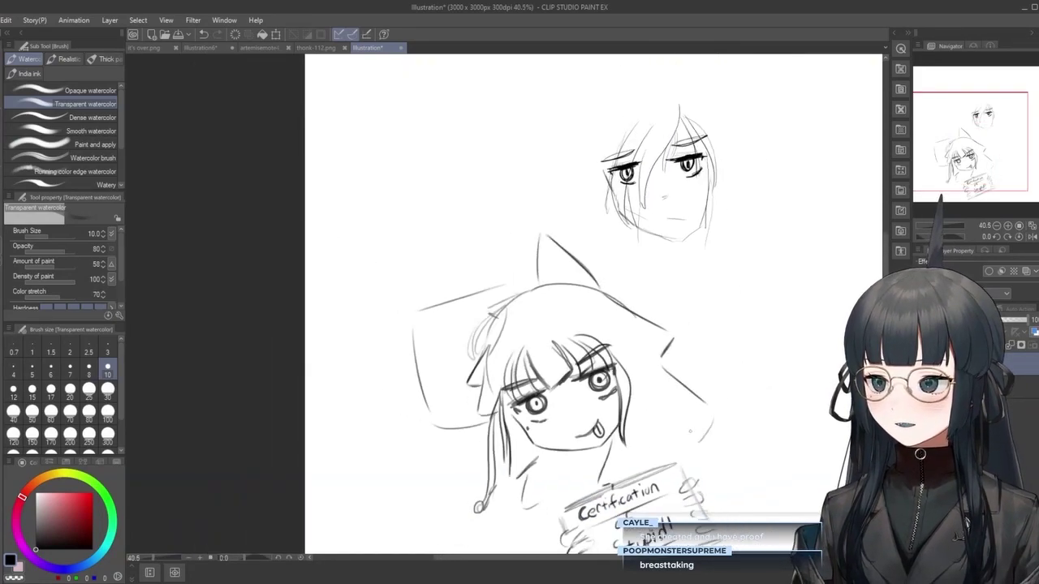
scroll(695, 428, down, 1)
key(ctrl+z)
key(ctrl+z)
key(ctrl+z)
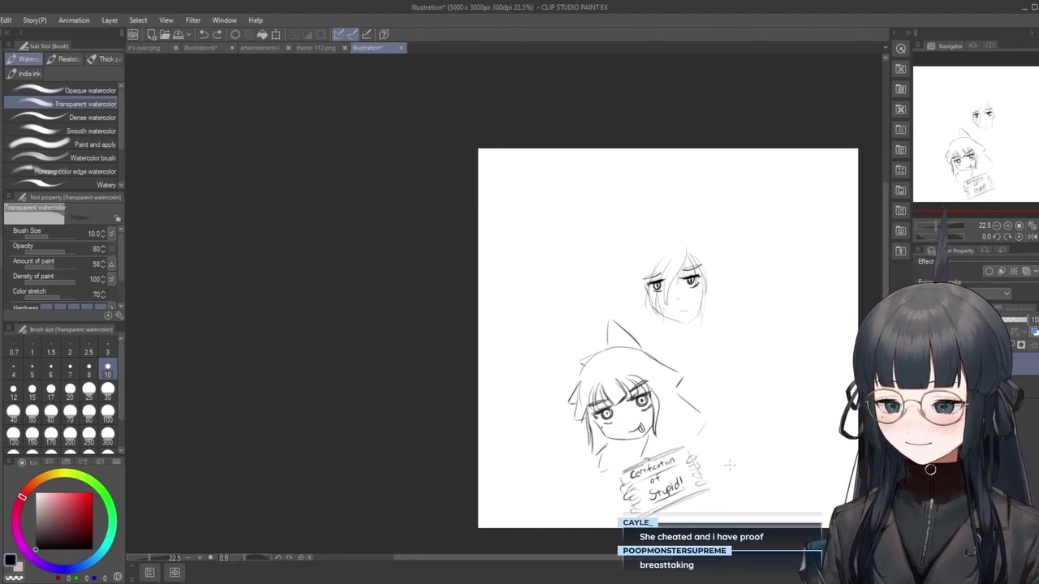
scroll(695, 428, up, 3)
scroll(695, 508, up, 1)
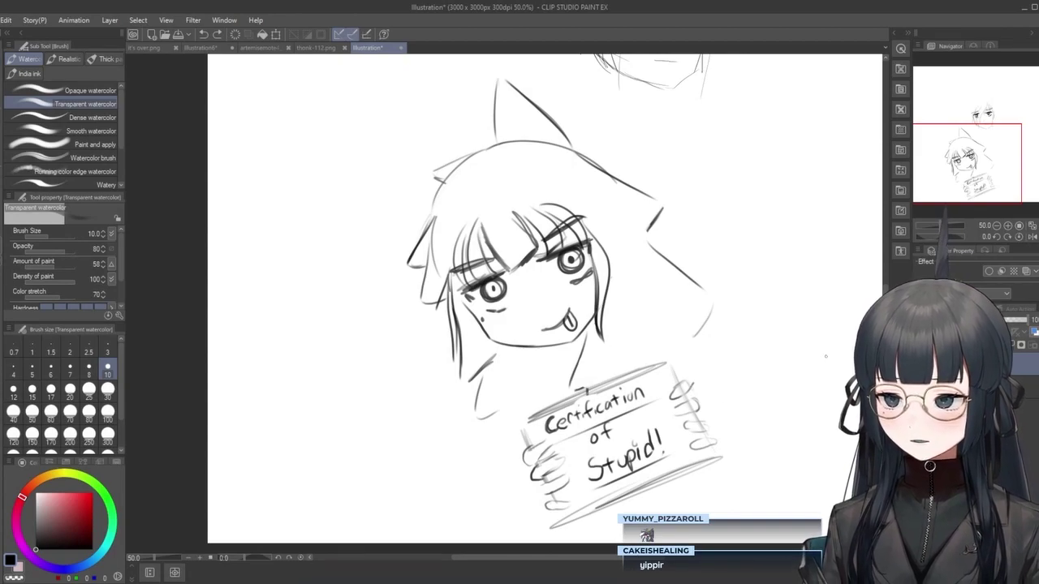
drag(617, 166, 799, 244)
drag(479, 324, 568, 540)
mouse_move(674, 267)
mouse_down()
mouse_move(791, 519)
mouse_move(701, 372)
mouse_up()
key(Delete)
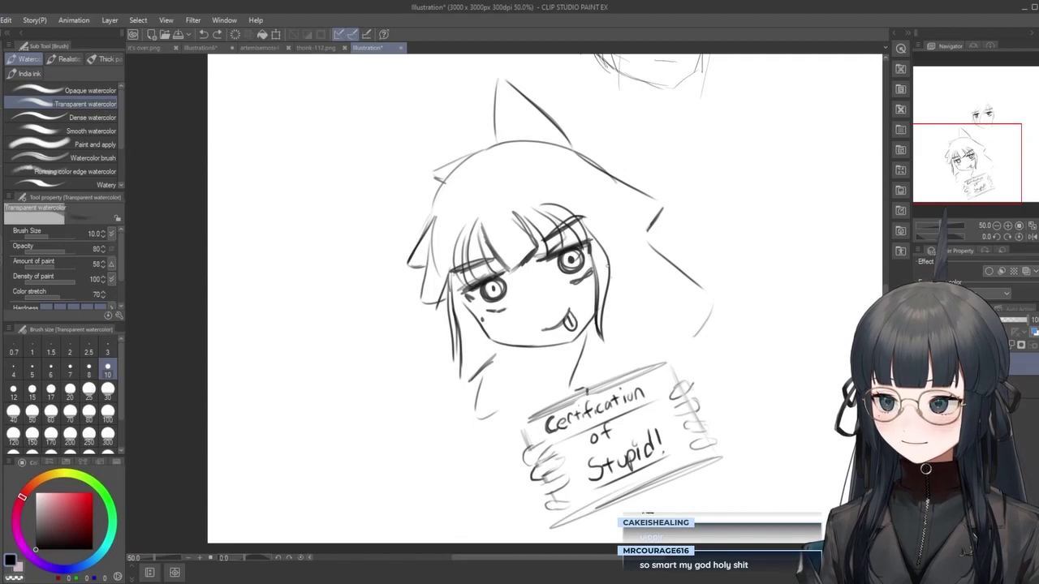
Undo the lettering, the gripping fingers, the collar erasure and the entire tilted sheet beneath the chin.
key(ctrl+z)
key(ctrl+z)
key(ctrl+z)
key(ctrl+z)
key(ctrl+z)
key(ctrl+z)
key(ctrl+z)
key(ctrl+z)
key(ctrl+z)
key(ctrl+z)
key(ctrl+z)
key(ctrl+z)
key(ctrl+z)
key(ctrl+z)
key(ctrl+z)
key(ctrl+z)
key(ctrl+z)
key(ctrl+z)
key(ctrl+z)
key(ctrl+z)
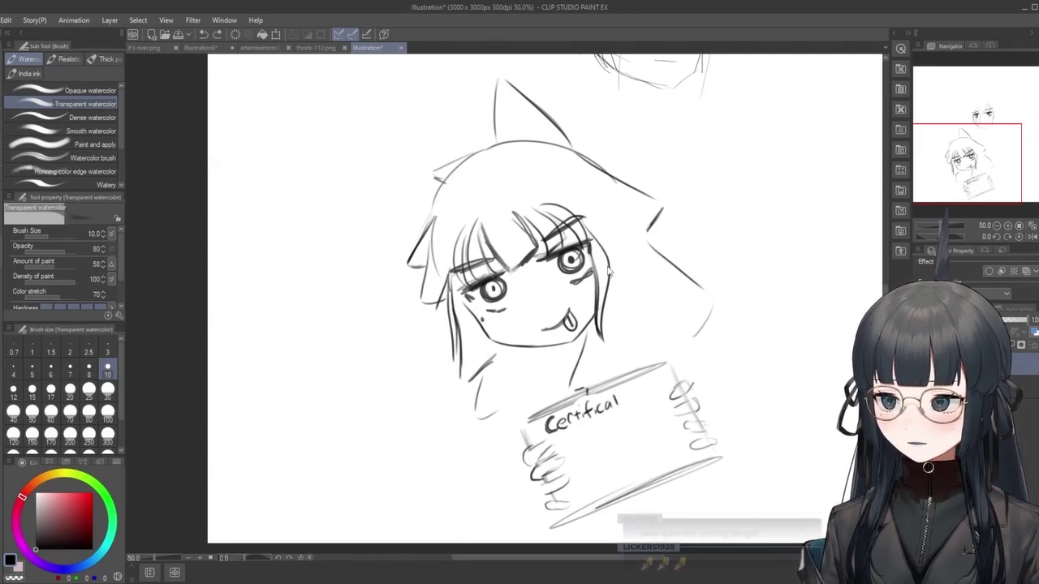
key(ctrl+z)
key(ctrl+z)
key(ctrl+z)
key(ctrl+z)
key(ctrl+z)
key(ctrl+z)
key(ctrl+z)
key(ctrl+z)
key(ctrl+z)
key(ctrl+z)
key(ctrl+z)
key(ctrl+z)
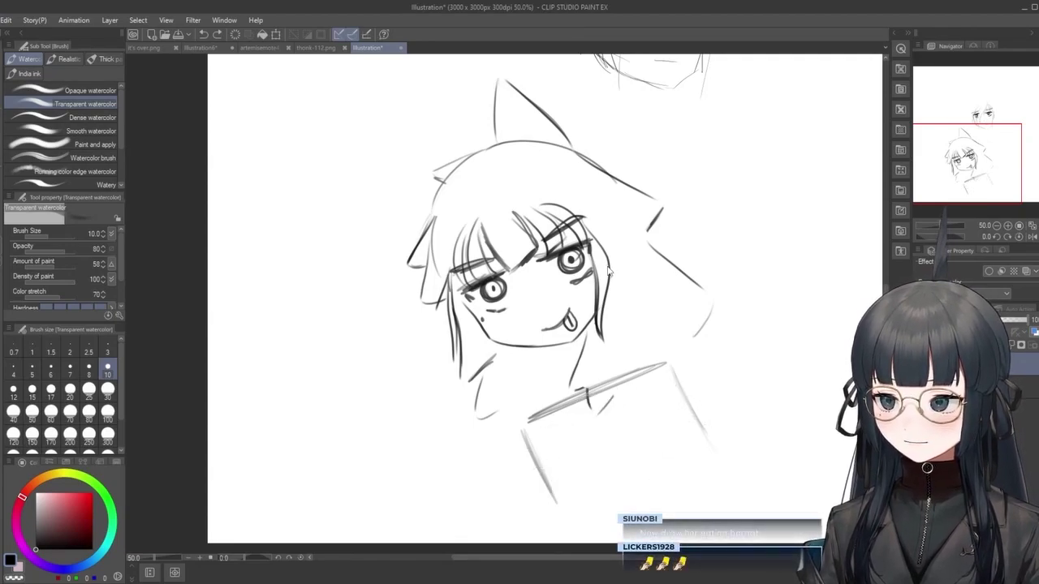
key(ctrl+y)
key(ctrl+y)
key(ctrl+y)
key(ctrl+y)
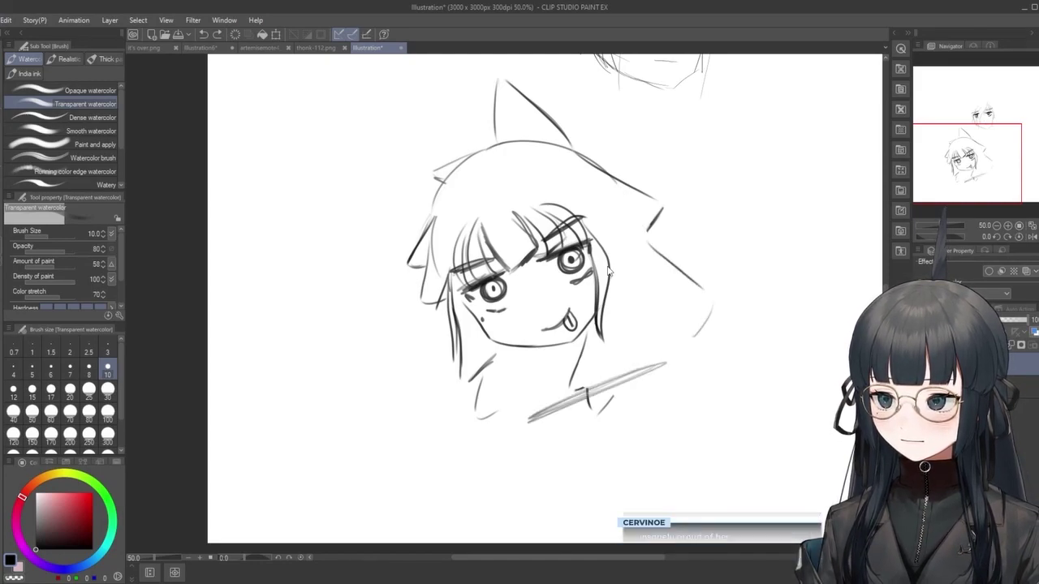
key(ctrl+z)
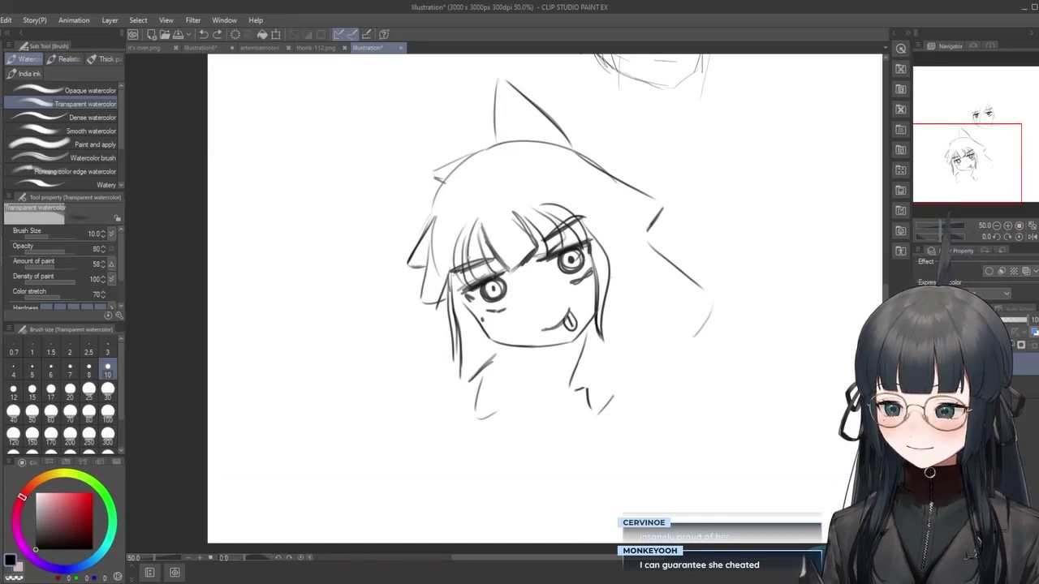
scroll(550, 120, up, 1)
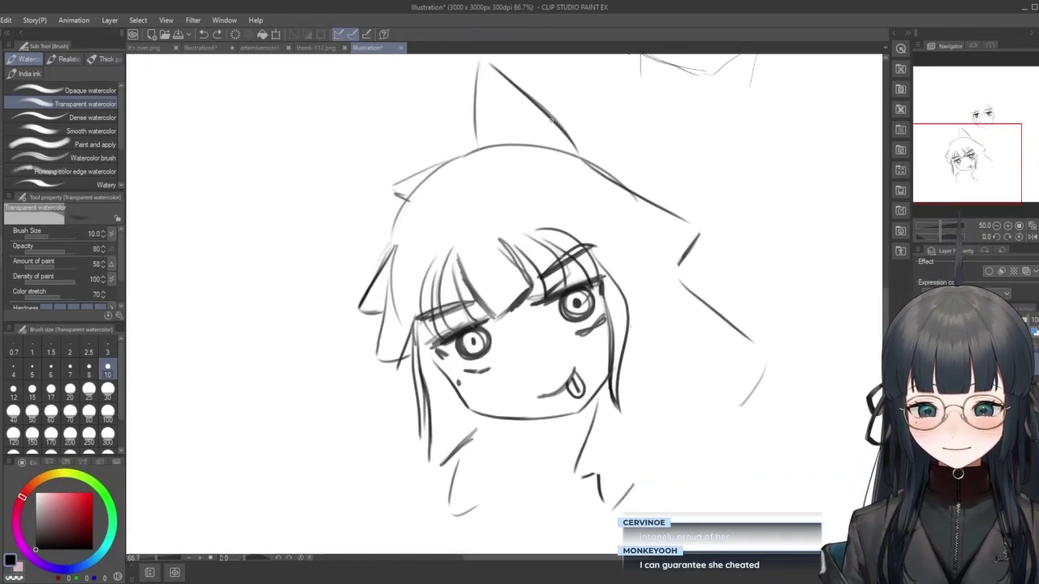
scroll(551, 120, down, 2)
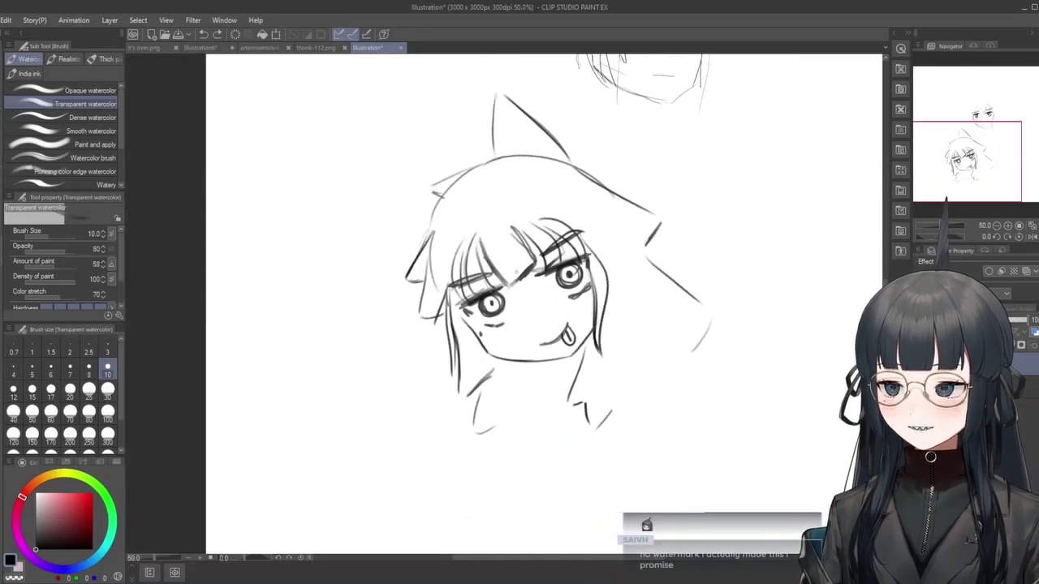
Sketch a small hand with one raised finger and a cuff beside the character's chin, below the right side lock.
scroll(516, 244, up, 1)
mouse_move(649, 398)
mouse_down()
mouse_move(667, 441)
mouse_move(641, 365)
mouse_move(679, 434)
mouse_move(641, 464)
mouse_move(661, 492)
mouse_up()
mouse_move(688, 430)
mouse_down()
mouse_move(710, 478)
mouse_move(720, 464)
mouse_move(712, 475)
mouse_move(707, 437)
mouse_up()
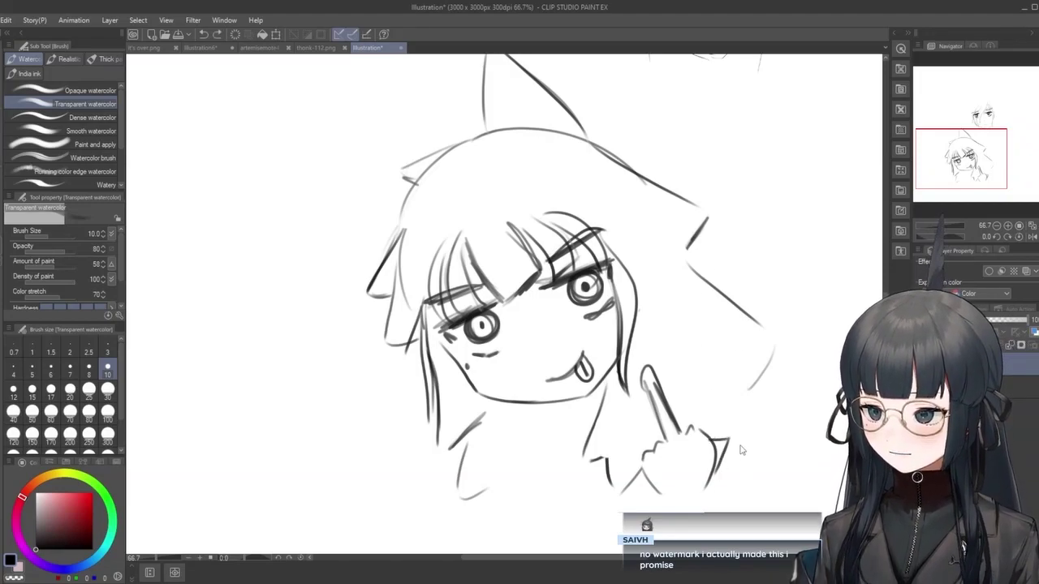
key(ctrl+z)
mouse_move(716, 457)
mouse_down()
mouse_move(720, 481)
mouse_move(730, 443)
mouse_move(711, 443)
mouse_up()
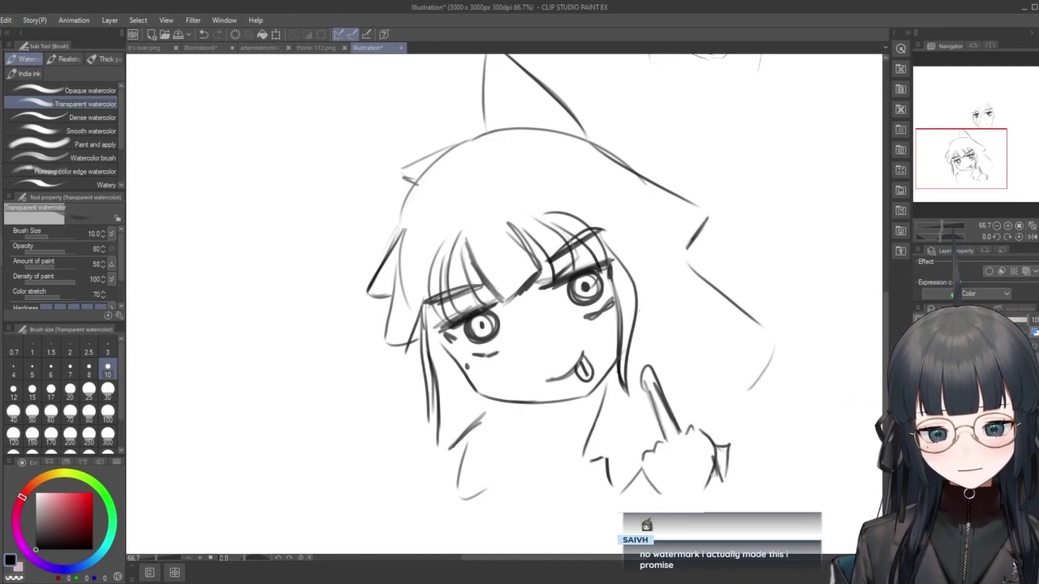
Erase the raised fingertip and redraw the finger much longer, reaching up over the right side lock.
key(e)
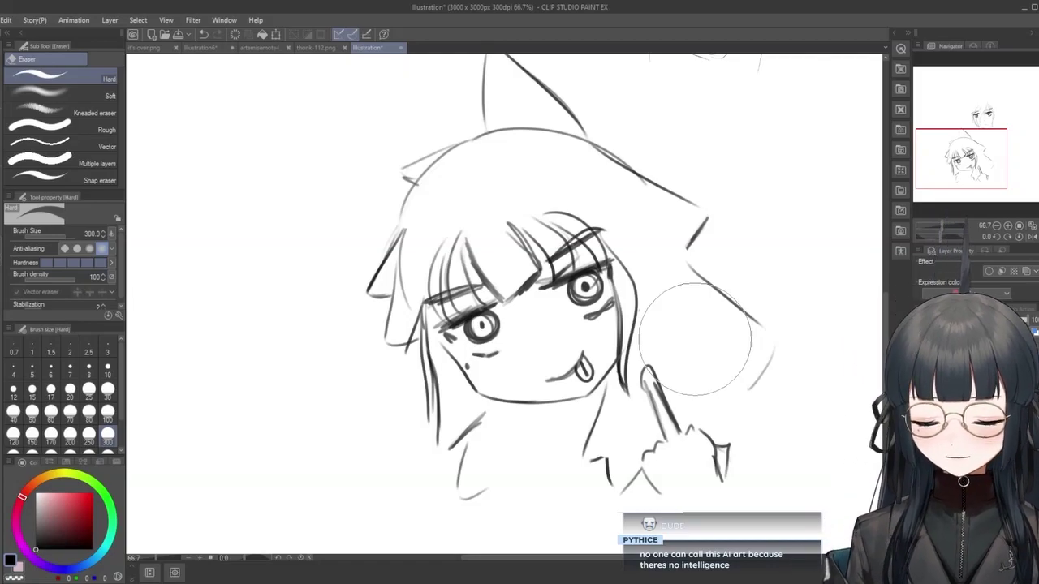
drag(695, 341, 654, 369)
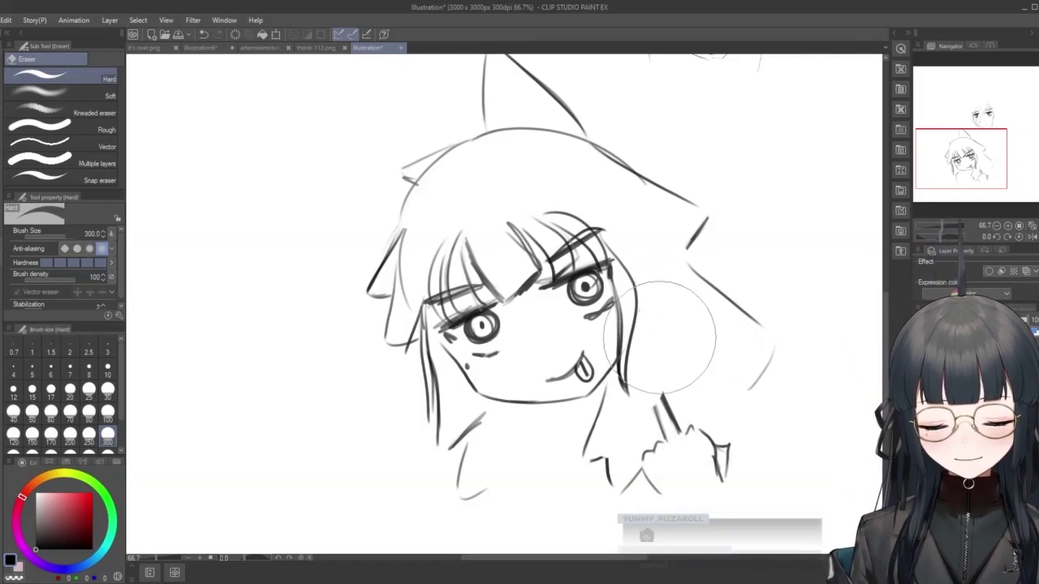
key(b)
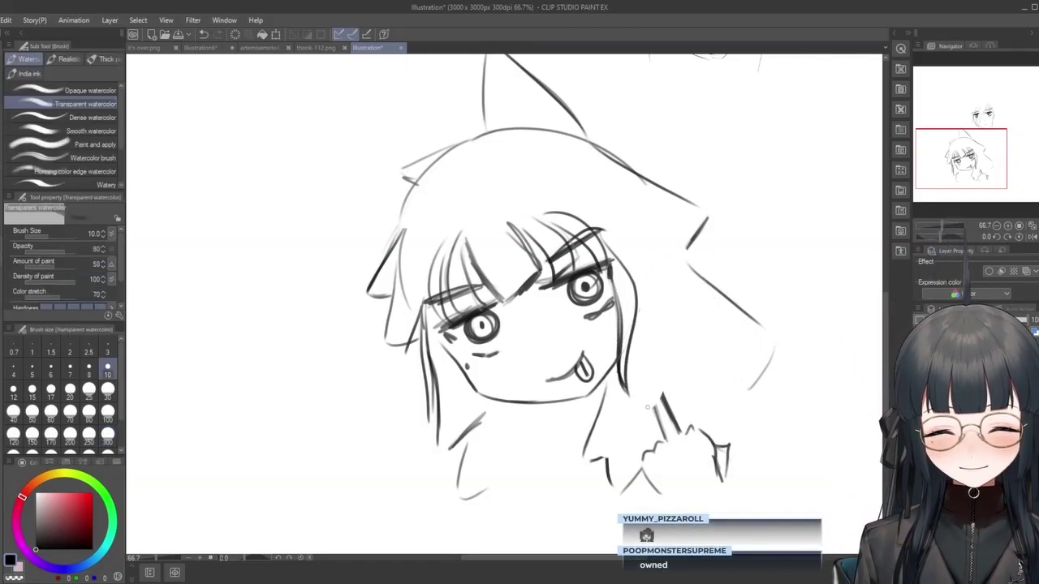
mouse_move(625, 299)
mouse_down()
mouse_move(654, 410)
mouse_move(678, 412)
mouse_up()
key(ctrl+z)
drag(654, 351, 649, 376)
drag(635, 308, 654, 389)
drag(618, 290, 652, 407)
mouse_move(618, 314)
mouse_down()
mouse_move(654, 410)
mouse_move(639, 322)
mouse_move(666, 400)
mouse_up()
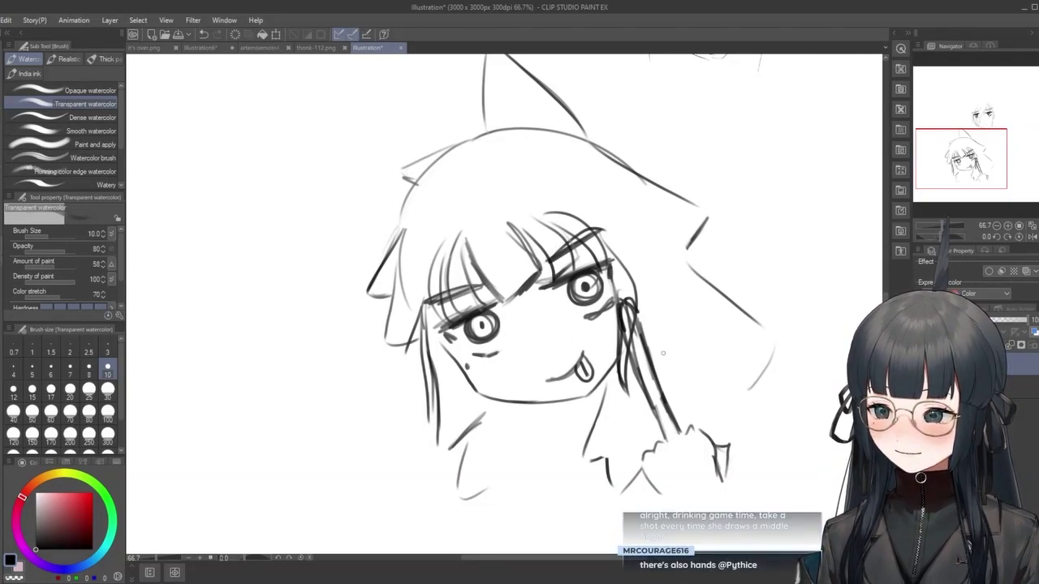
Undo the elongated finger and the whole hand beside the chin.
key(ctrl+z)
key(ctrl+z)
key(ctrl+z)
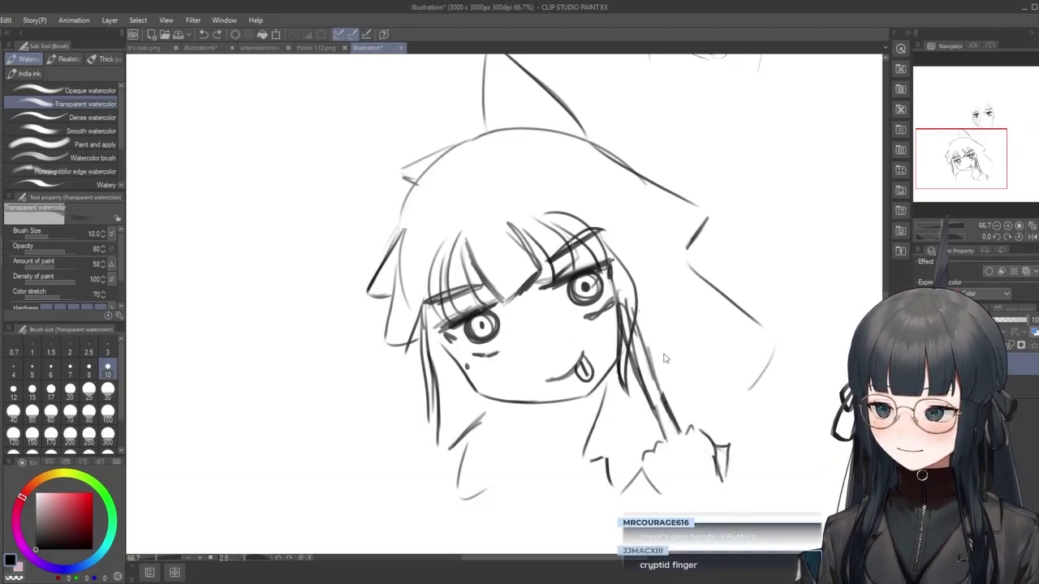
key(ctrl+z)
key(ctrl+z)
key(ctrl+z)
key(ctrl+z)
key(ctrl+z)
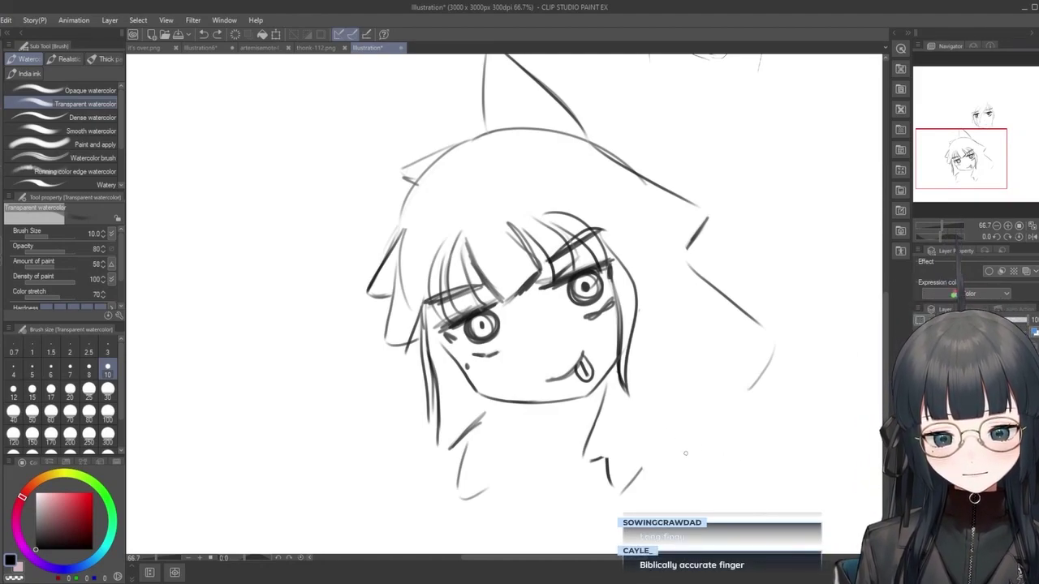
Sketch a foreshortened reaching hand to the lower right of the chin, with an arched back, splayed fingers and round fingertips.
drag(670, 430, 686, 461)
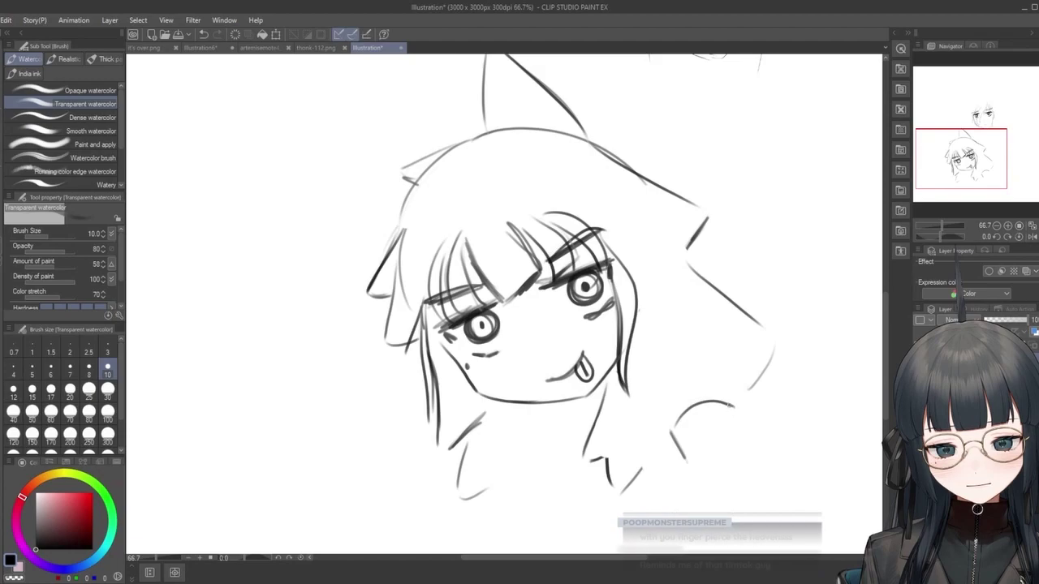
drag(675, 418, 734, 409)
drag(747, 418, 738, 452)
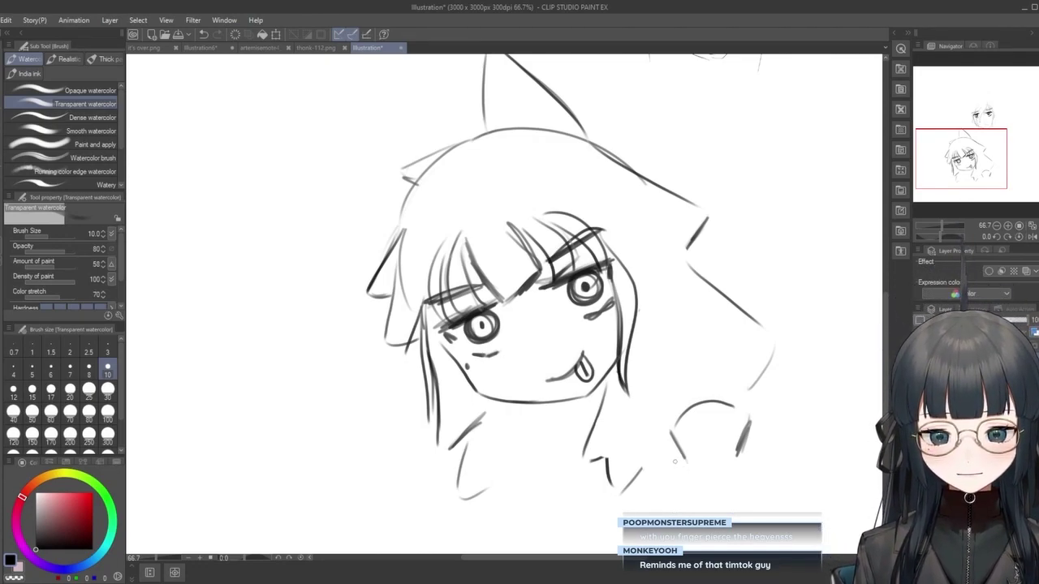
mouse_move(671, 459)
mouse_down()
mouse_move(659, 439)
mouse_move(665, 427)
mouse_move(677, 445)
mouse_move(665, 451)
mouse_up()
drag(745, 383, 773, 352)
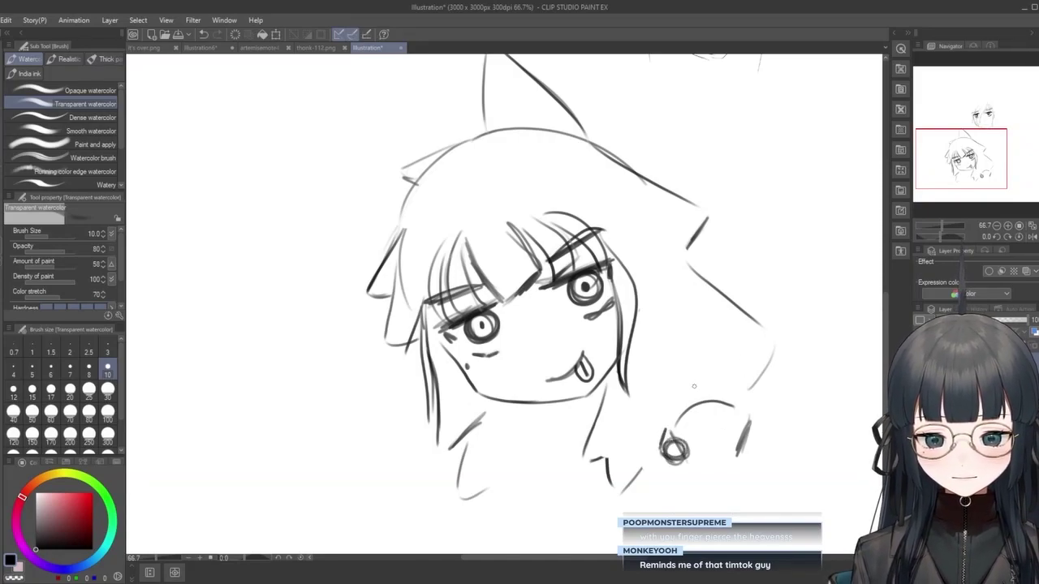
drag(691, 396, 681, 407)
mouse_move(746, 433)
mouse_down()
mouse_move(737, 451)
mouse_move(784, 420)
mouse_move(751, 410)
mouse_move(763, 414)
mouse_move(742, 426)
mouse_move(795, 407)
mouse_up()
drag(771, 425, 784, 415)
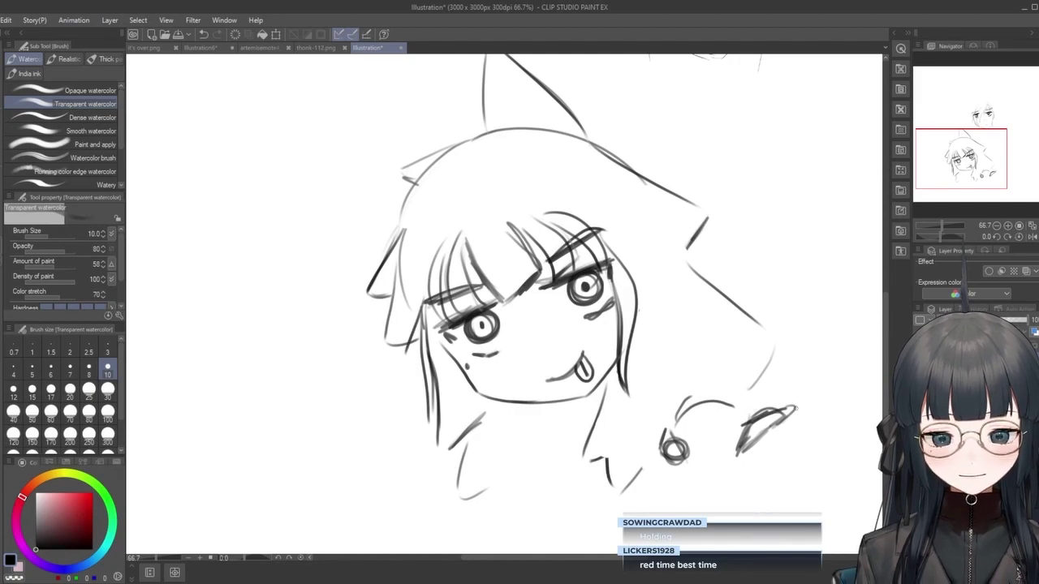
mouse_move(751, 410)
mouse_down()
mouse_move(742, 425)
mouse_move(755, 383)
mouse_move(745, 394)
mouse_move(760, 390)
mouse_move(695, 391)
mouse_move(737, 366)
mouse_move(710, 392)
mouse_move(719, 369)
mouse_up()
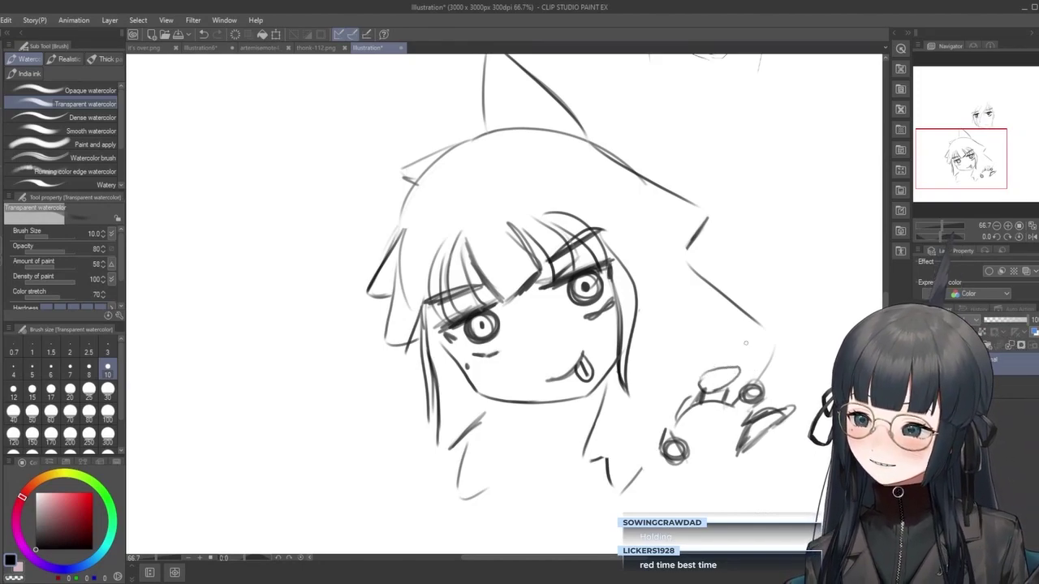
Undo all strokes of the reaching hand at the lower right of the face.
key(ctrl+z)
key(ctrl+z)
key(ctrl+z)
key(ctrl+z)
key(ctrl+z)
key(ctrl+z)
key(ctrl+z)
key(ctrl+z)
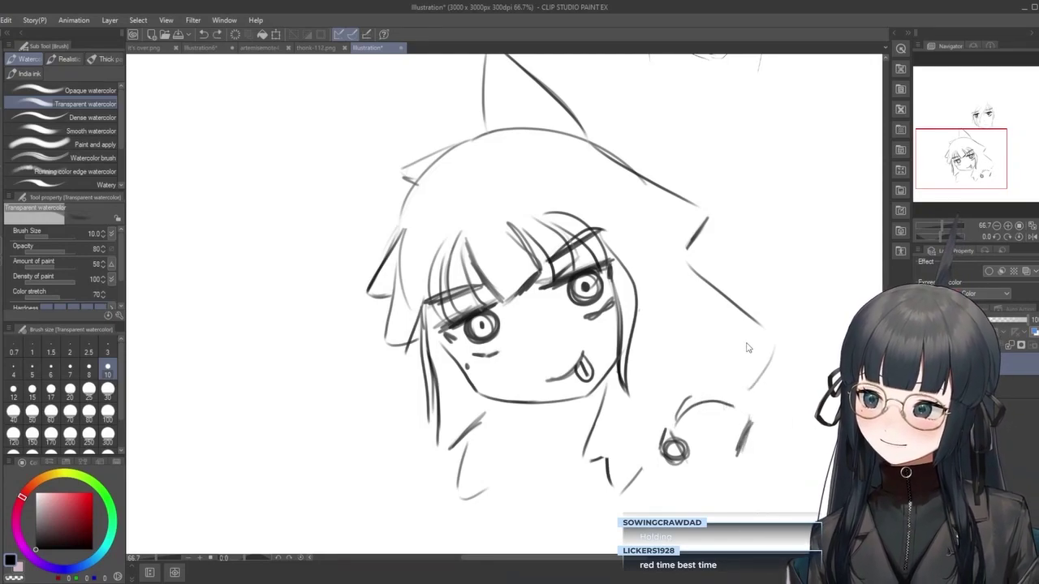
key(ctrl+z)
key(ctrl+z)
key(ctrl+z)
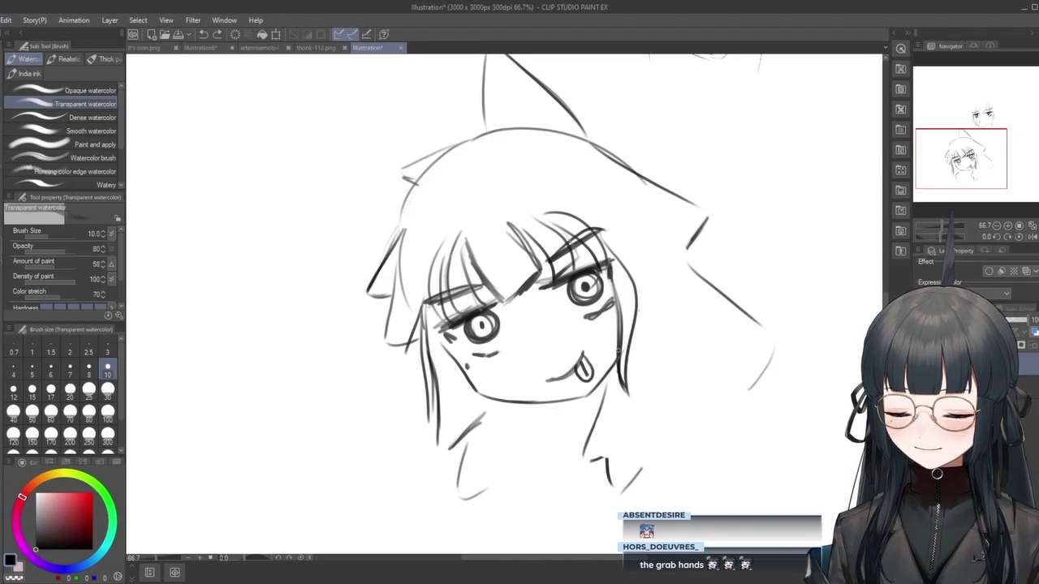
Choose a bright cyan (25, 222, 250) and draw cross-shaped glints over both eyes with the G-pen.
click(581, 362)
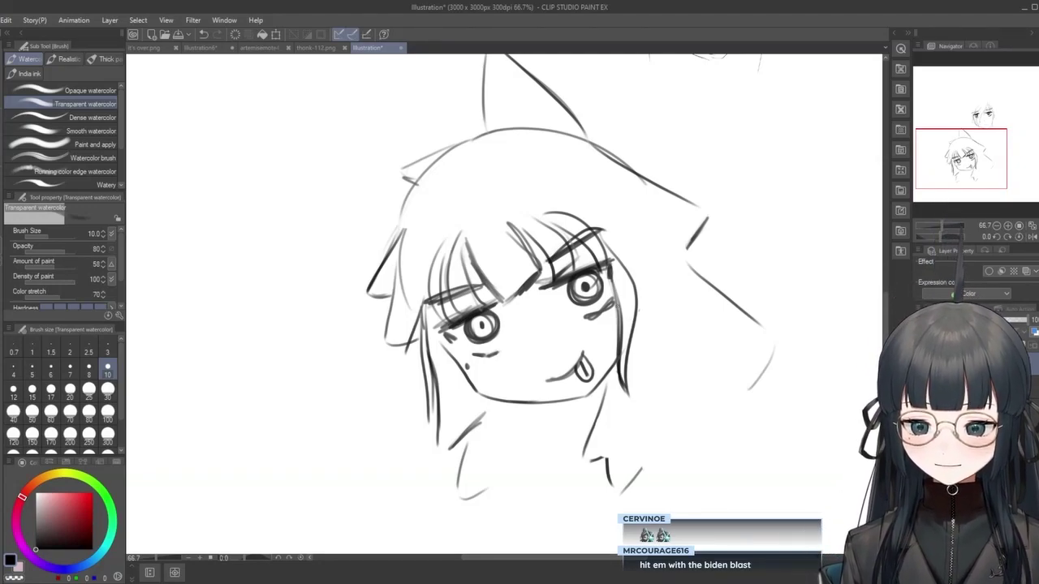
click(114, 535)
click(82, 514)
drag(82, 514, 94, 495)
click(101, 555)
drag(101, 555, 104, 554)
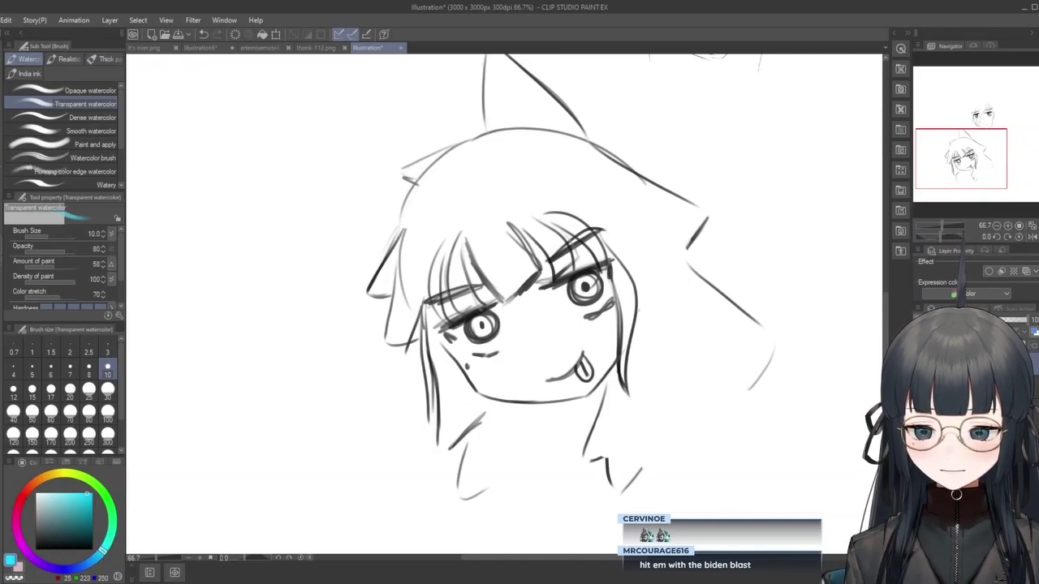
key(p)
mouse_move(581, 280)
mouse_down()
mouse_move(592, 308)
mouse_move(615, 272)
mouse_up()
drag(553, 304, 615, 271)
drag(467, 312, 492, 342)
mouse_move(485, 326)
mouse_down()
mouse_move(451, 347)
mouse_move(524, 303)
mouse_up()
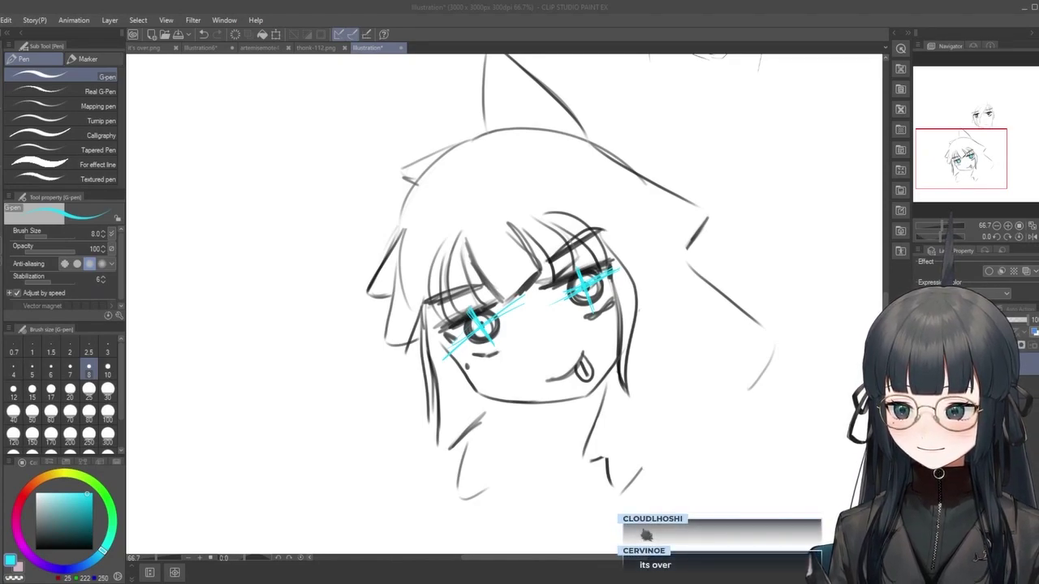
Undo the cyan eye glints while keeping the black hair outline on the right side of the head.
click(387, 476)
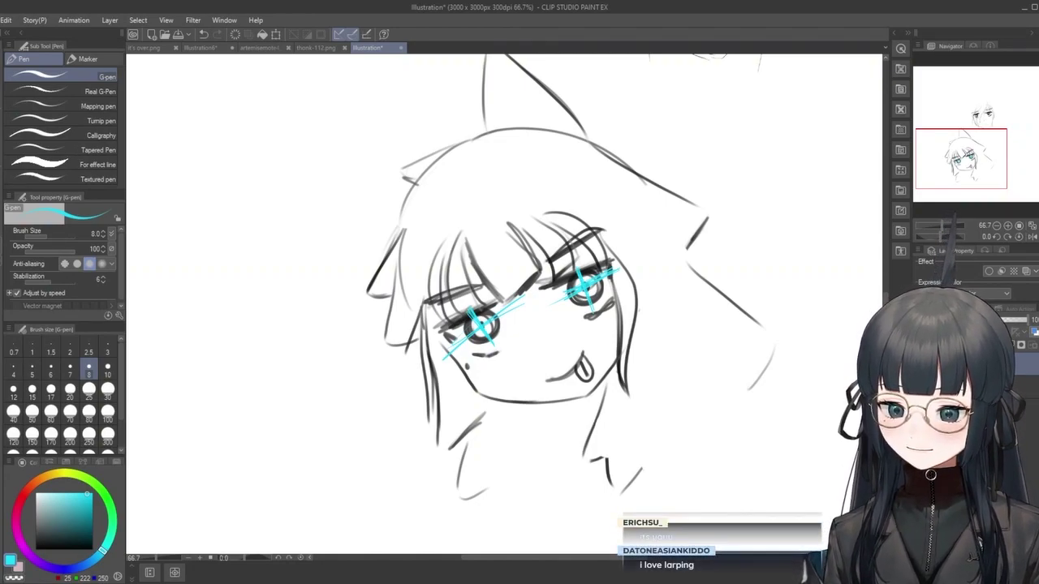
key(ctrl+z)
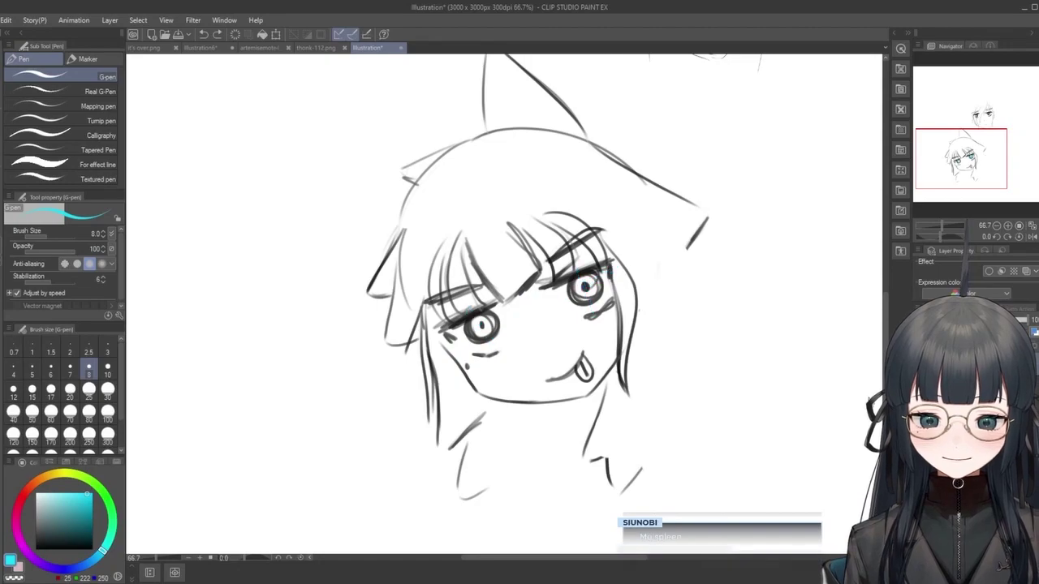
drag(687, 259, 761, 325)
drag(773, 349, 748, 390)
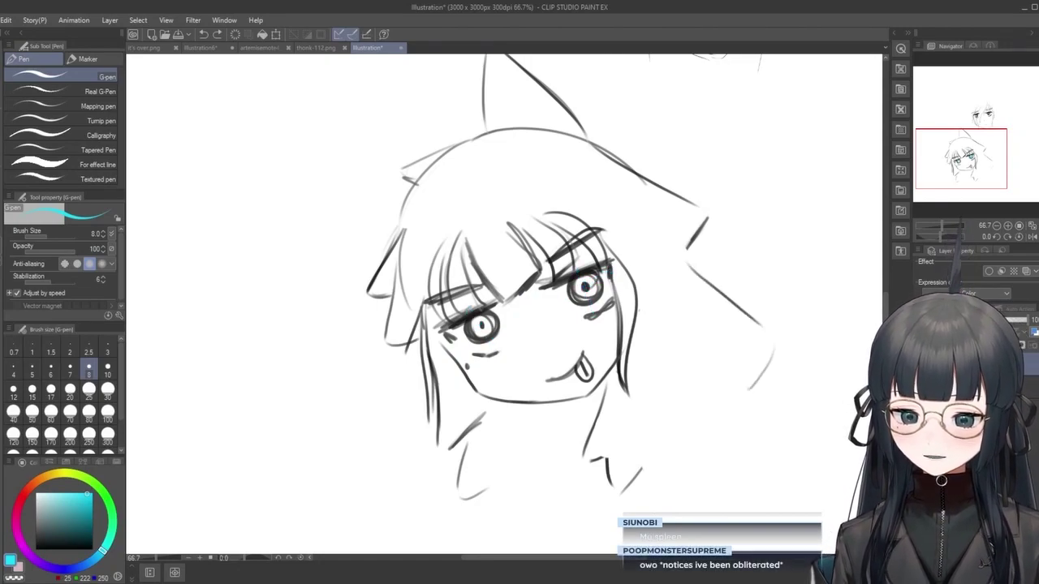
key(ctrl+y)
key(ctrl+z)
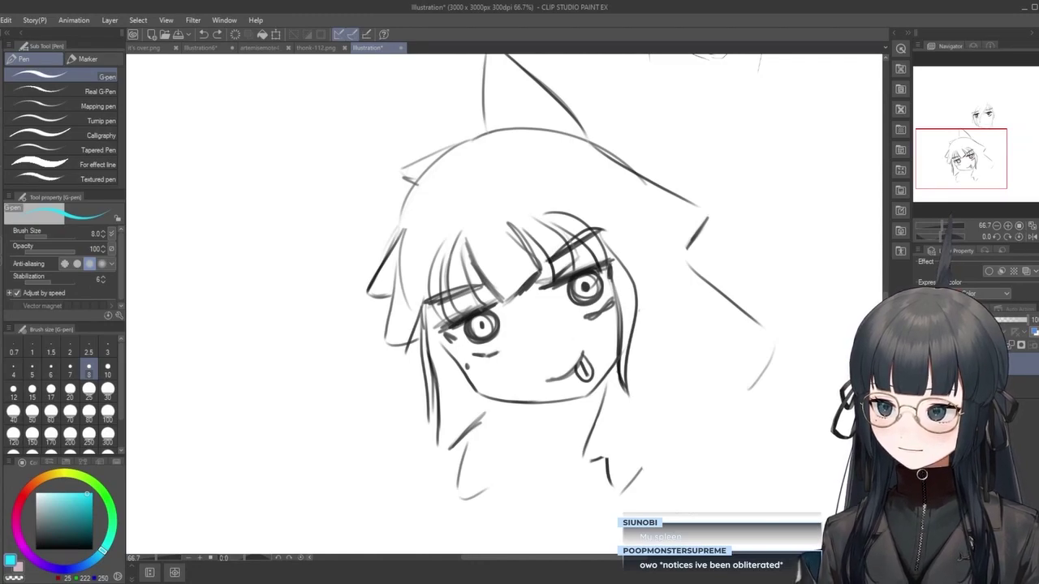
Return to black with the Transparent watercolor brush and add short strokes at the right side lock's tip and the neck.
key(x)
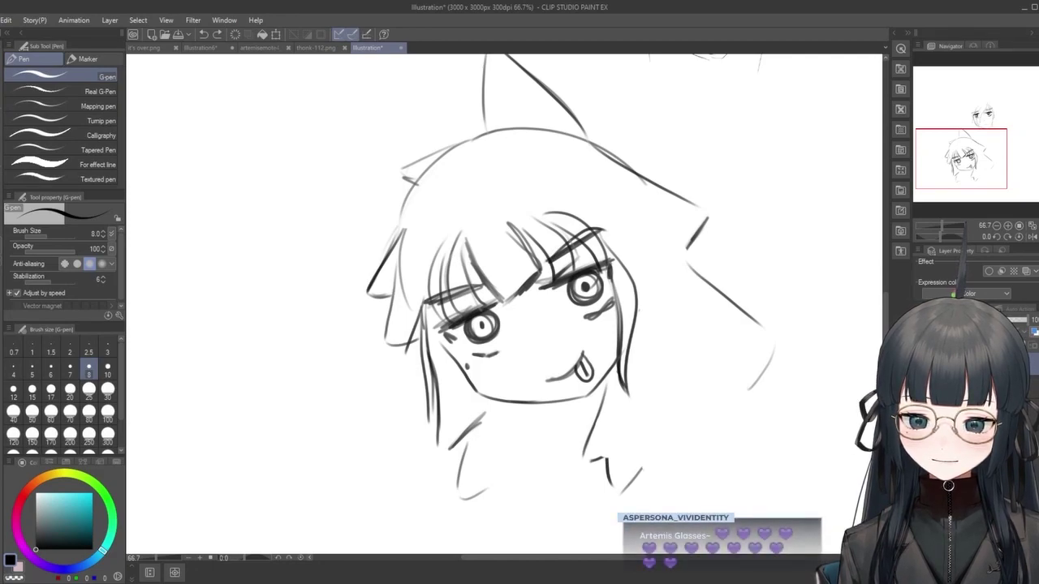
key(b)
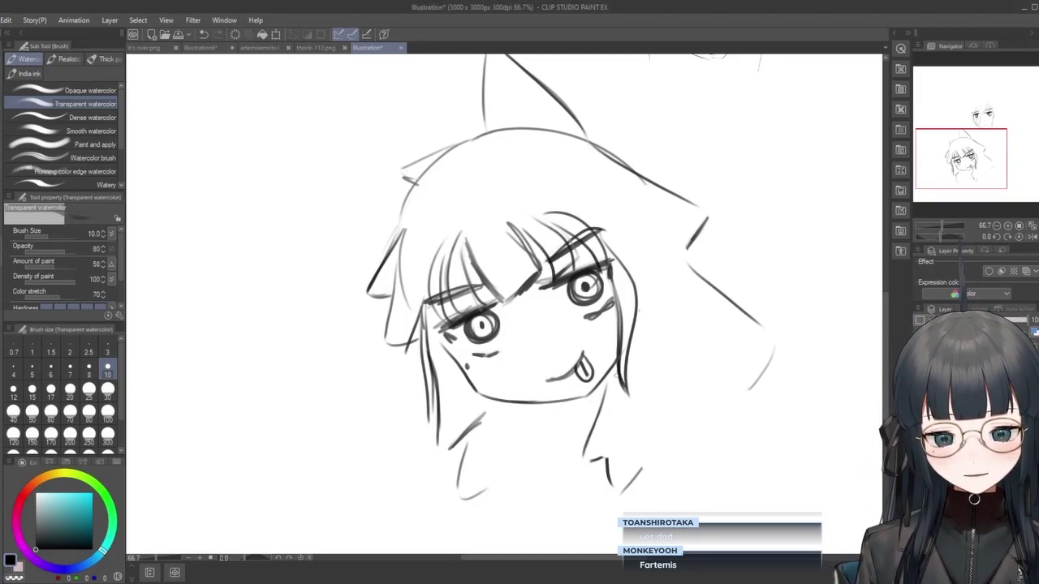
drag(629, 376, 640, 390)
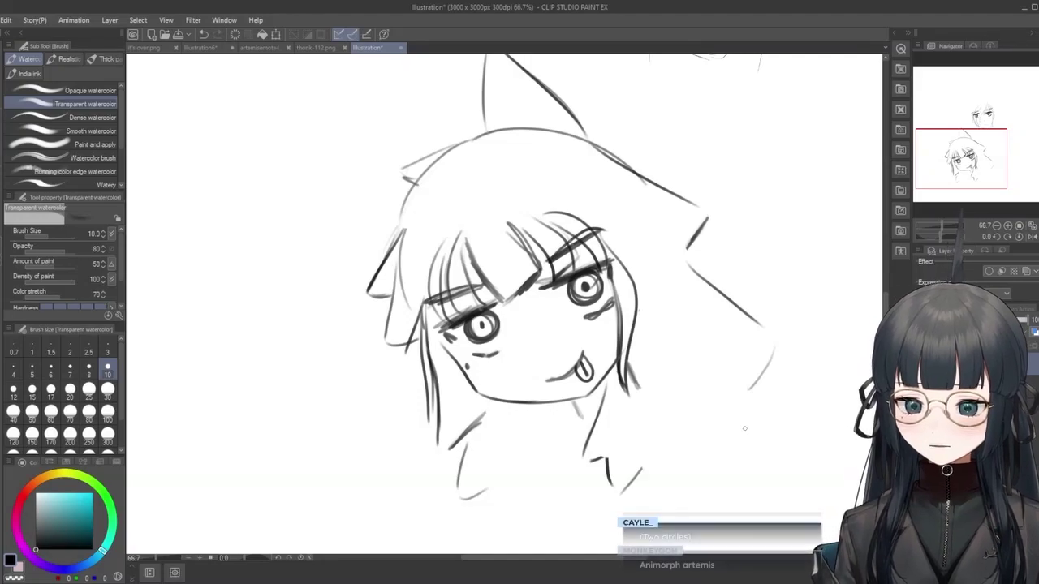
Sketch large oval glasses lenses over both eyes and a long curved body line running down from the neck.
mouse_move(600, 349)
mouse_down()
mouse_move(653, 288)
mouse_move(538, 334)
mouse_up()
mouse_move(454, 296)
mouse_down()
mouse_move(487, 382)
mouse_move(434, 304)
mouse_up()
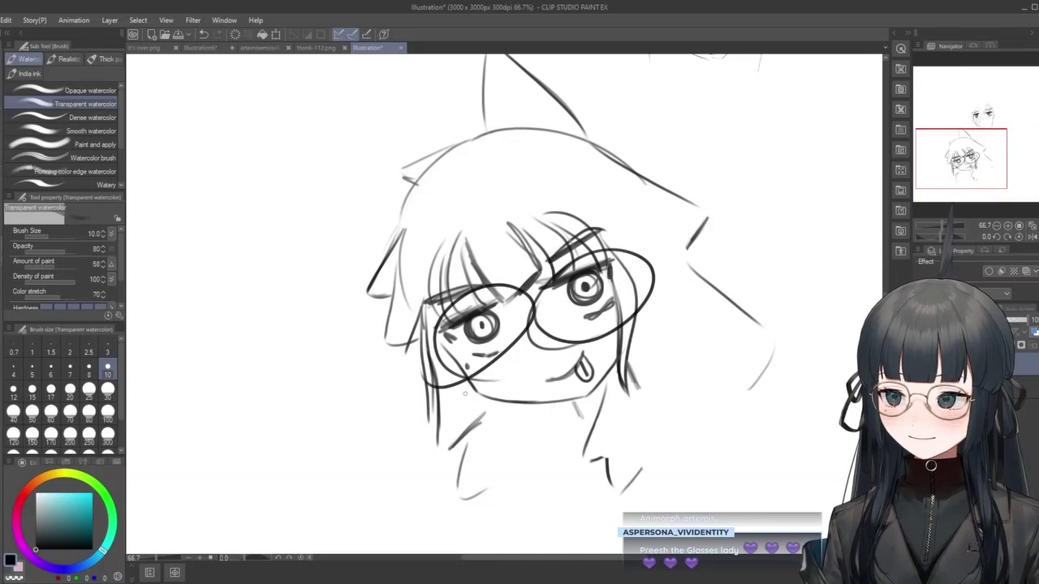
scroll(626, 438, down, 3)
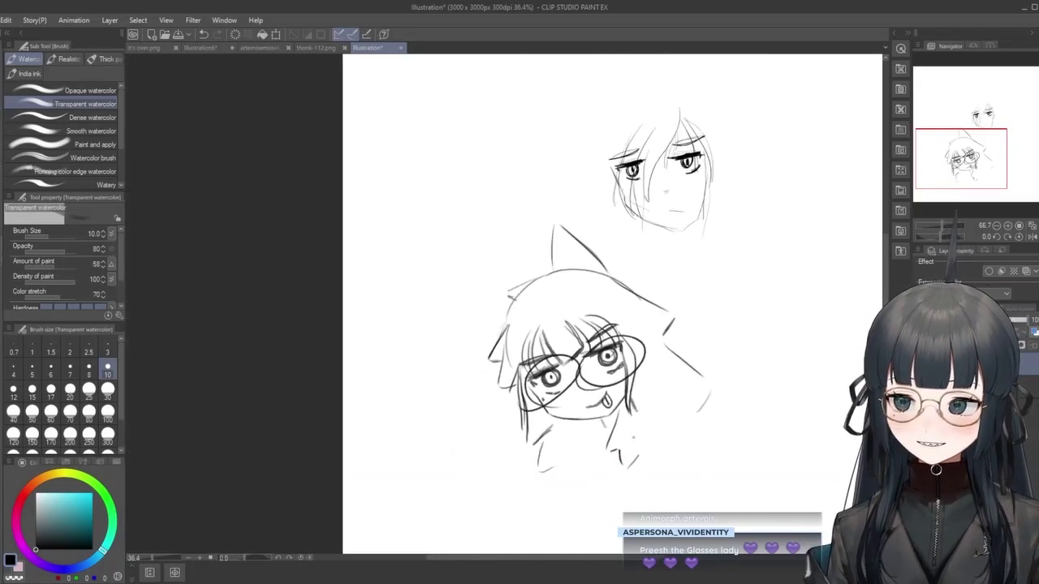
scroll(706, 483, up, 1)
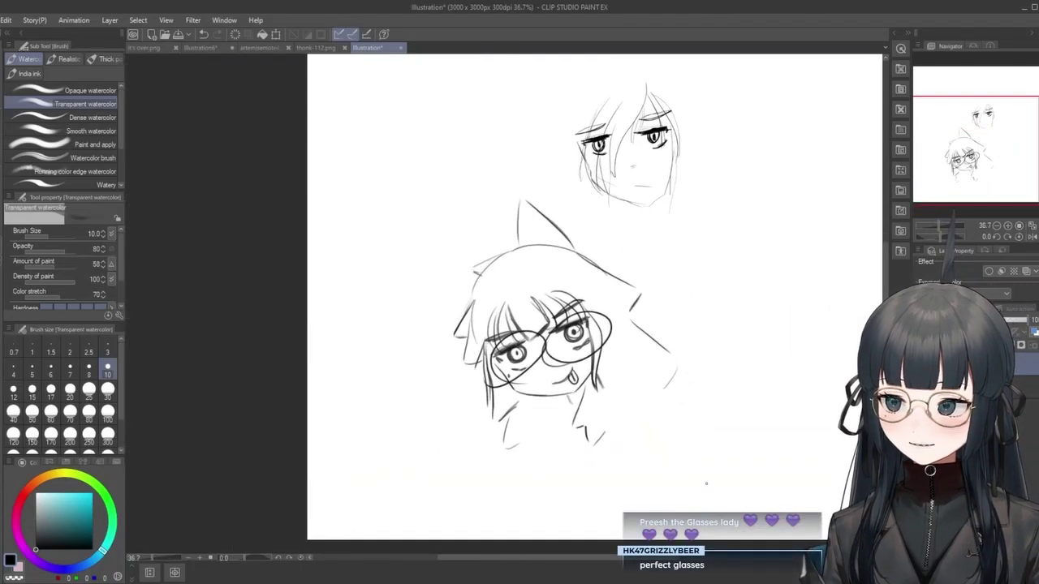
mouse_move(540, 445)
mouse_down()
mouse_move(553, 466)
mouse_move(559, 539)
mouse_up()
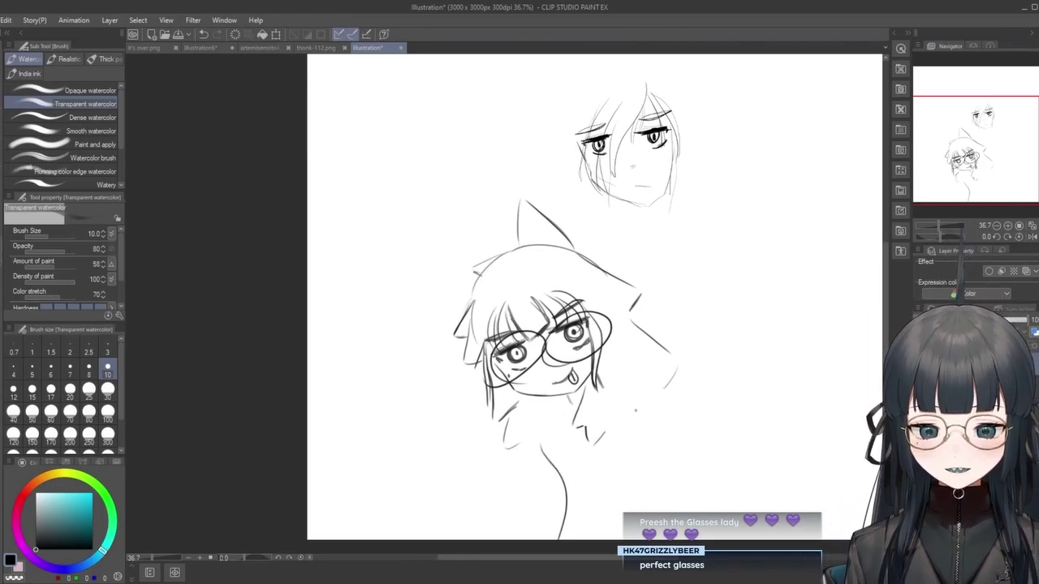
Undo the curved body line and both oval glasses lenses.
key(ctrl+z)
key(ctrl+z)
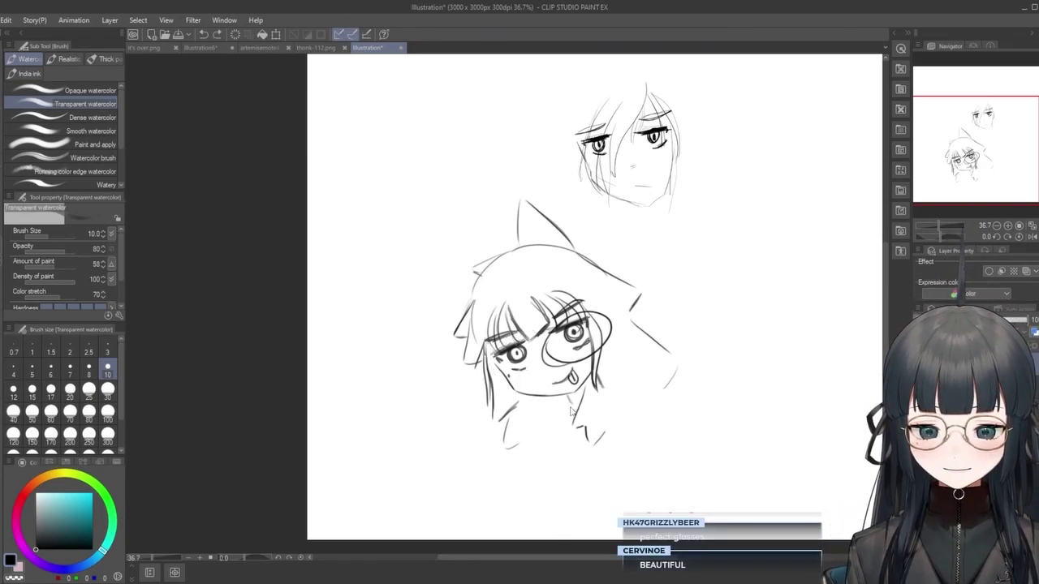
key(ctrl+y)
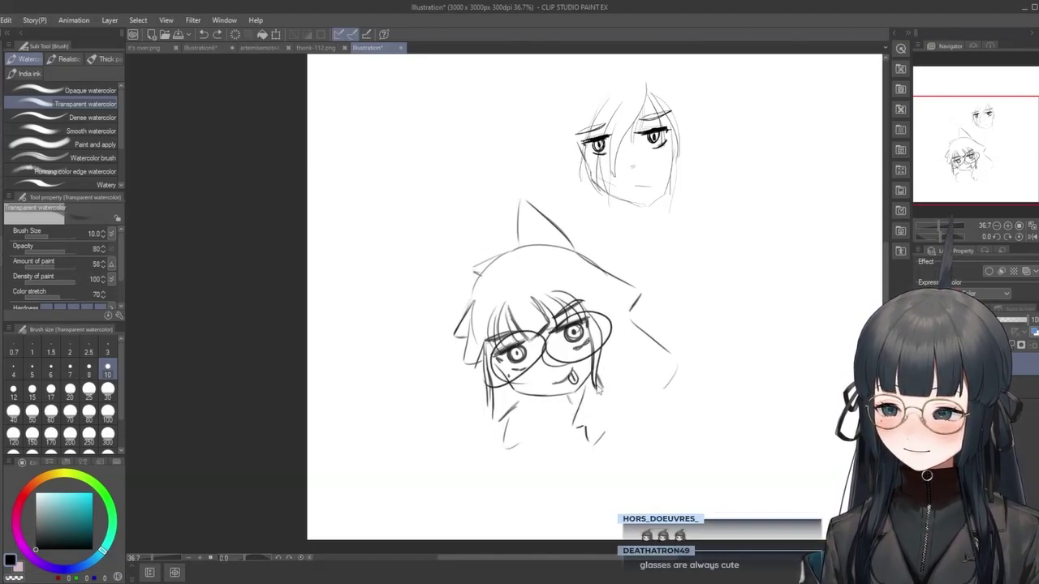
key(ctrl+z)
key(ctrl+z)
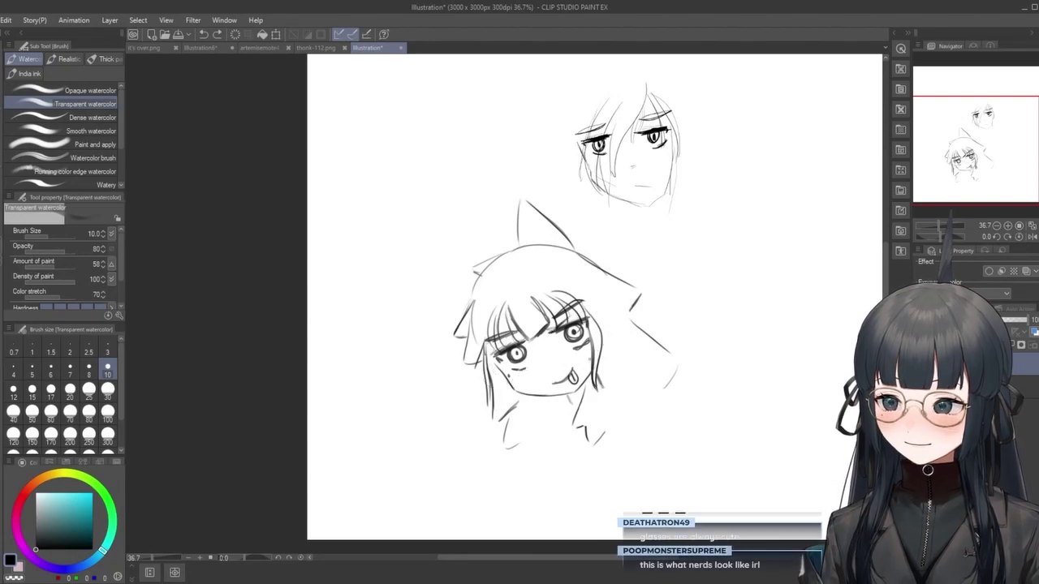
Try sketching a rounded glasses lens around the right-hand eye of the second face, undoing the misplaced inner loop.
scroll(557, 354, up, 8)
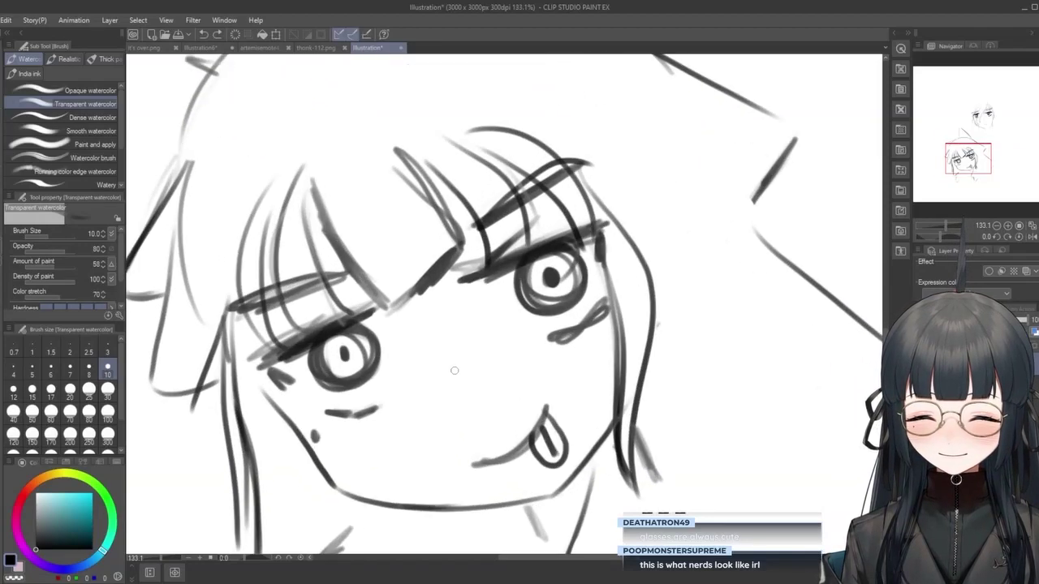
mouse_move(414, 311)
mouse_down()
mouse_move(435, 297)
mouse_move(442, 315)
mouse_move(560, 339)
mouse_up()
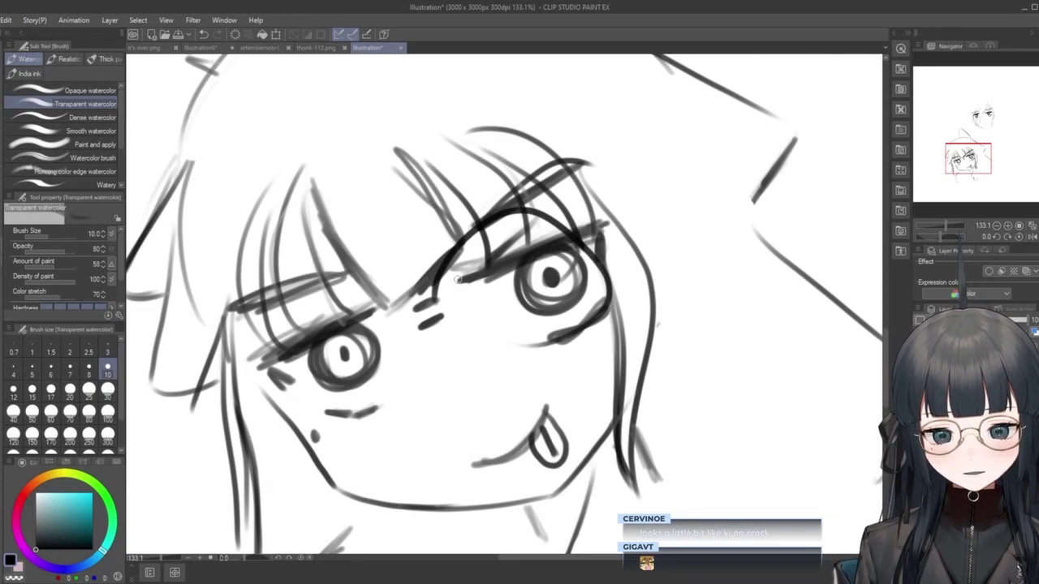
mouse_move(592, 319)
mouse_down()
mouse_move(443, 318)
mouse_move(546, 231)
mouse_move(523, 353)
mouse_move(462, 251)
mouse_up()
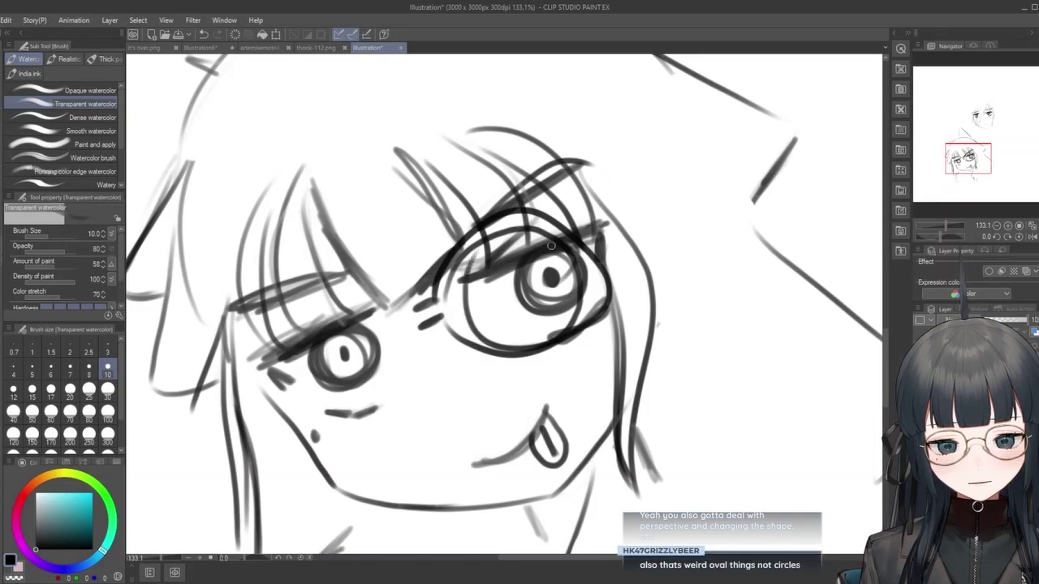
key(ctrl+z)
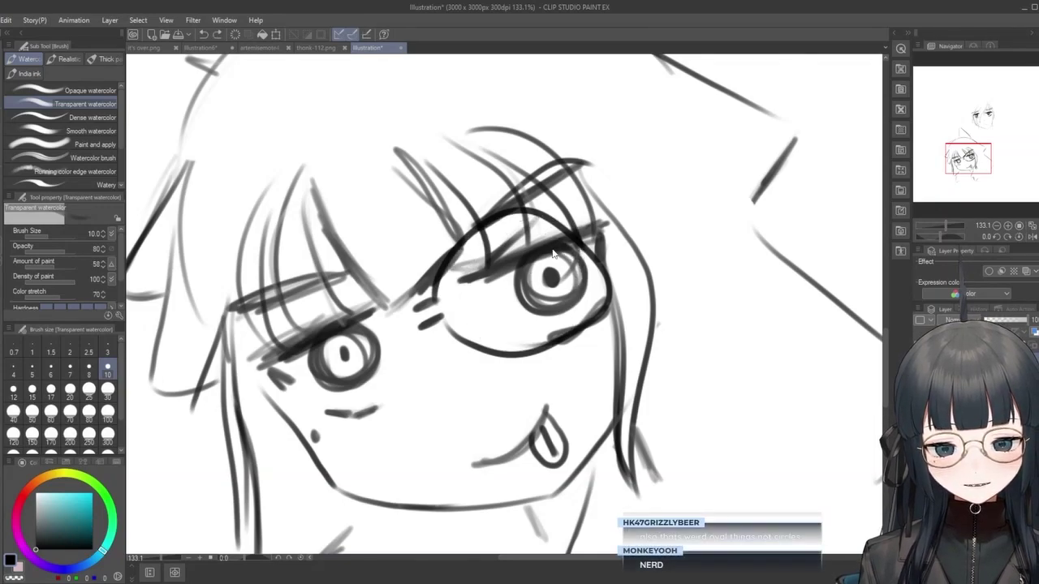
Try several glasses-bridge and second-lens strokes between the eyes, undoing each and keeping only the lens around the right-hand eye.
mouse_move(432, 304)
mouse_down()
mouse_move(438, 320)
mouse_move(256, 357)
mouse_move(410, 321)
mouse_move(354, 401)
mouse_move(433, 315)
mouse_move(276, 369)
mouse_move(434, 312)
mouse_move(324, 314)
mouse_move(381, 387)
mouse_up()
key(ctrl+z)
key(ctrl+z)
key(ctrl+z)
key(ctrl+z)
mouse_move(409, 299)
mouse_down()
mouse_move(347, 312)
mouse_move(396, 380)
mouse_up()
key(ctrl+z)
drag(419, 271, 395, 370)
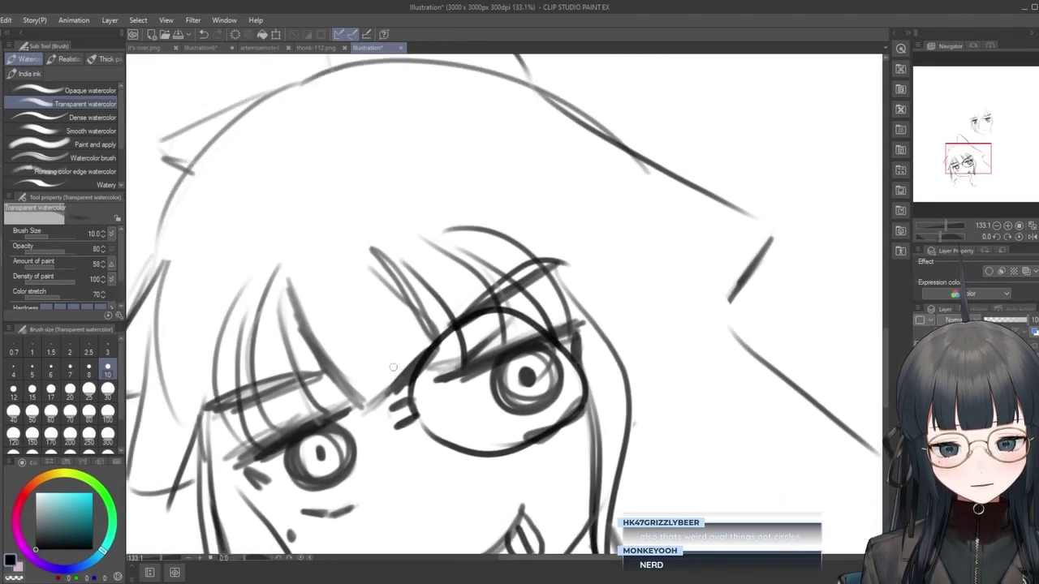
drag(453, 297, 477, 199)
mouse_move(418, 305)
mouse_down()
mouse_move(276, 333)
mouse_move(392, 299)
mouse_move(436, 326)
mouse_move(440, 361)
mouse_move(381, 305)
mouse_move(389, 406)
mouse_move(409, 307)
mouse_up()
key(ctrl+z)
key(ctrl+z)
key(ctrl+z)
key(ctrl+z)
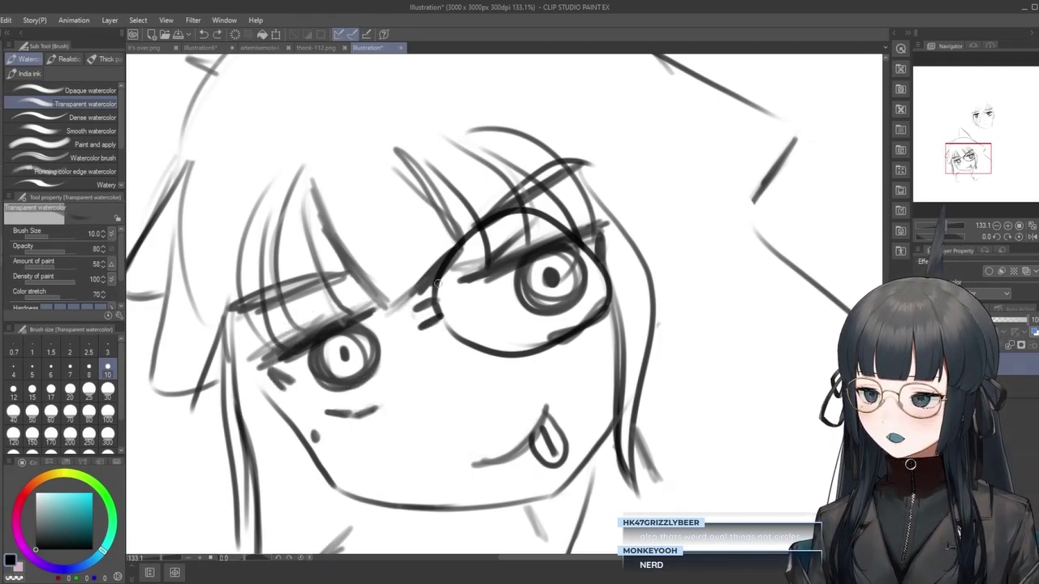
Try one more bridge stroke and undo it together with the glasses lens around the right-hand eye.
mouse_move(416, 306)
mouse_down()
mouse_move(306, 307)
mouse_move(399, 305)
mouse_up()
scroll(835, 375, down, 5)
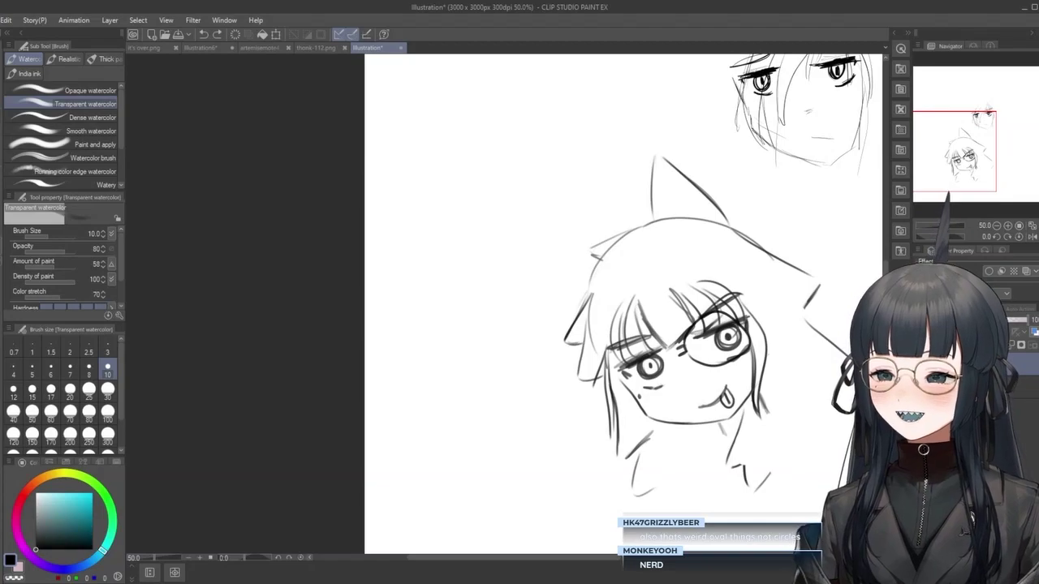
key(ctrl+z)
key(ctrl+z)
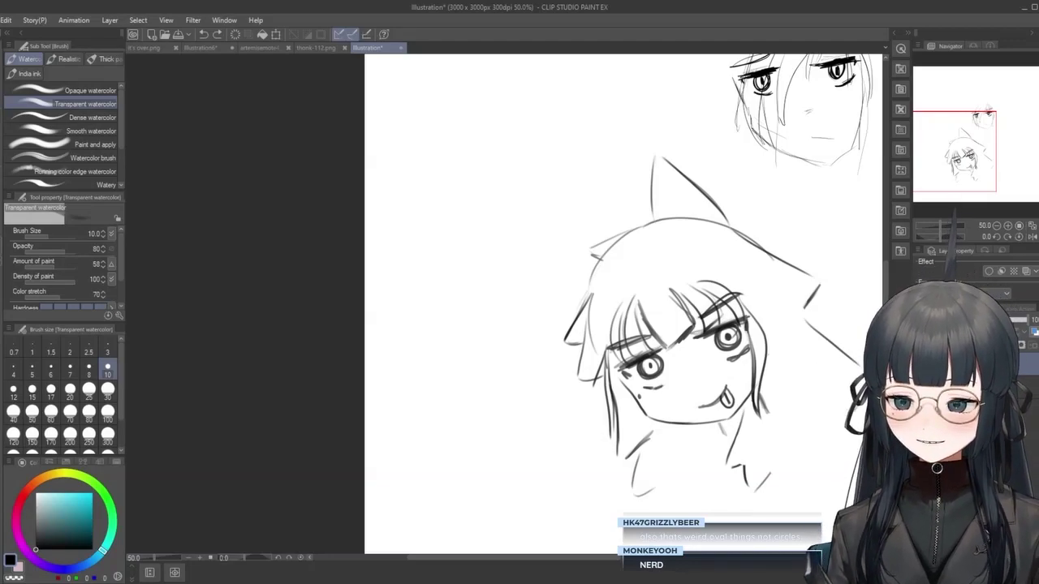
scroll(866, 393, down, 2)
scroll(865, 393, up, 4)
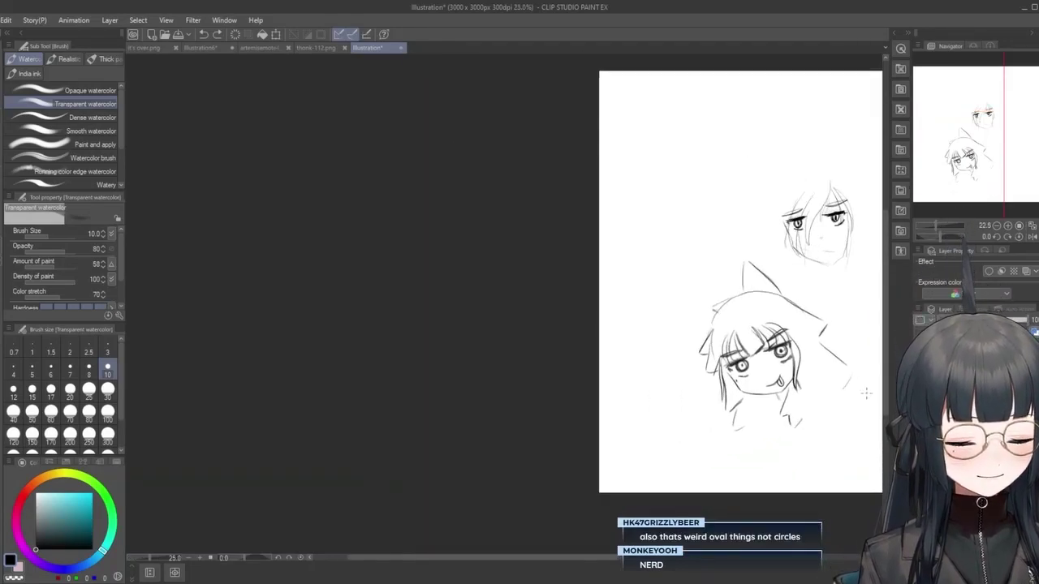
scroll(866, 393, up, 2)
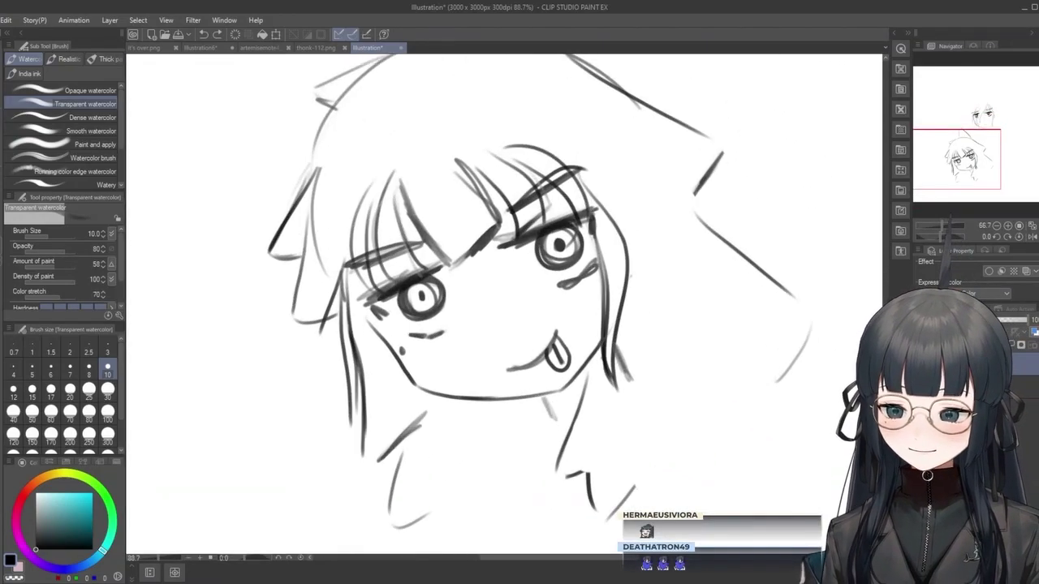
scroll(865, 393, down, 2)
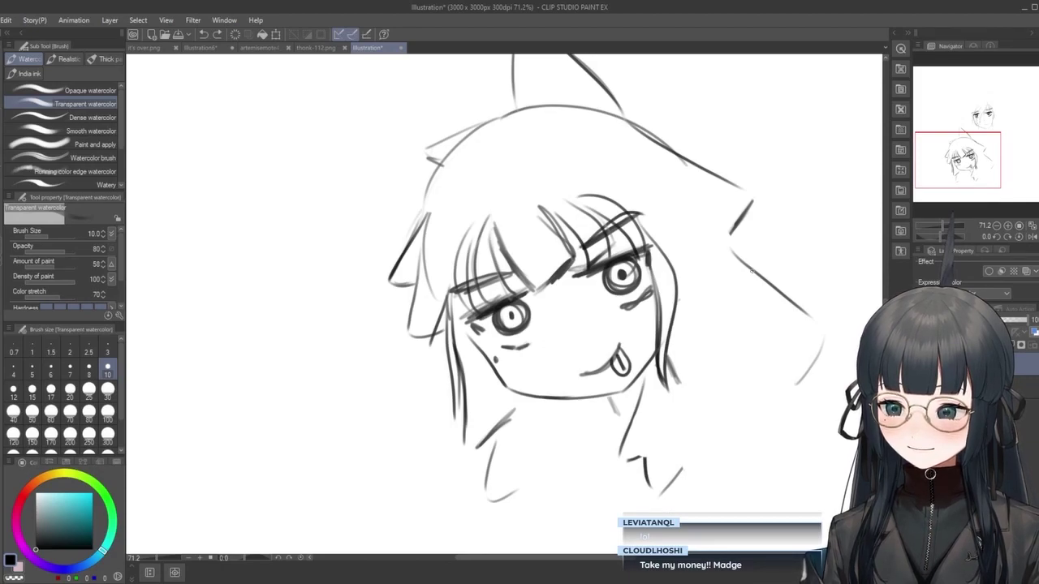
scroll(803, 241, down, 5)
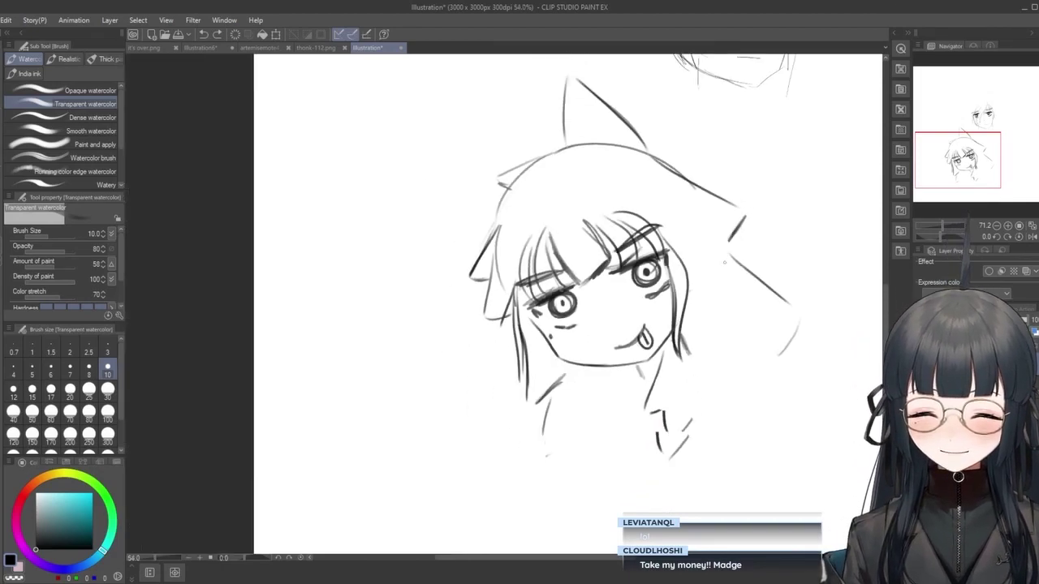
scroll(803, 241, up, 4)
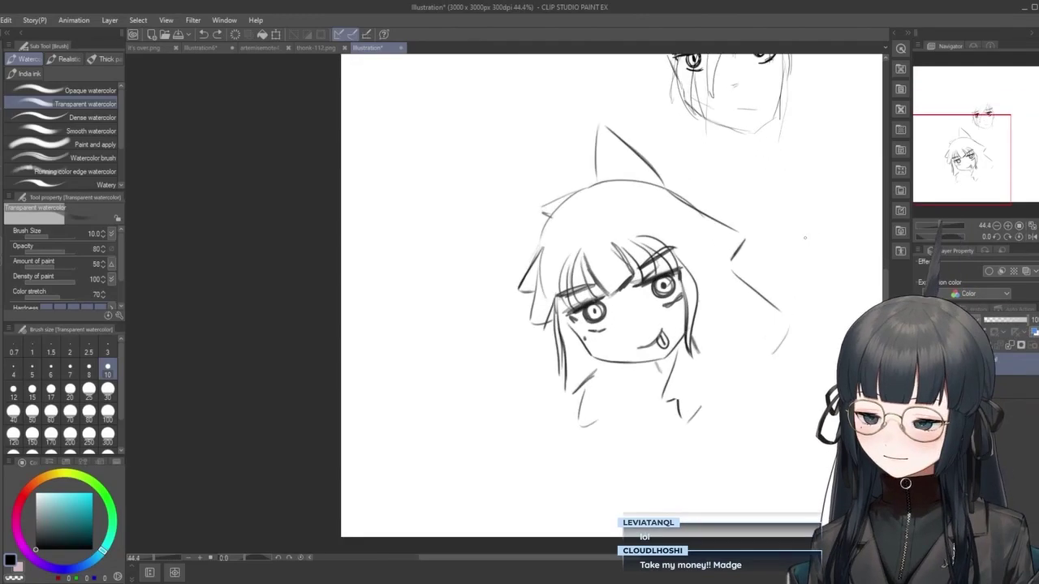
scroll(830, 254, up, 1)
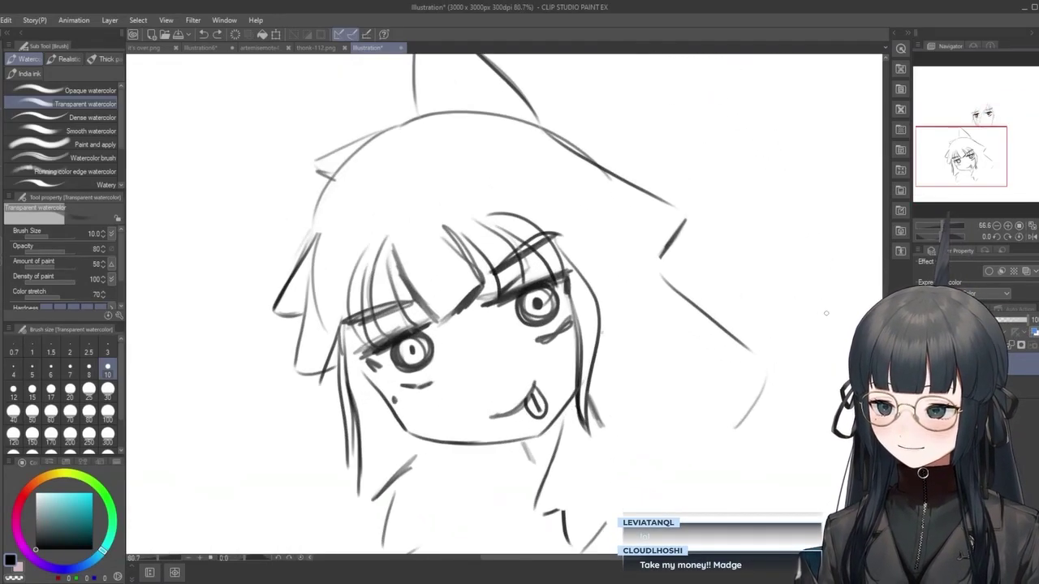
scroll(751, 329, up, 1)
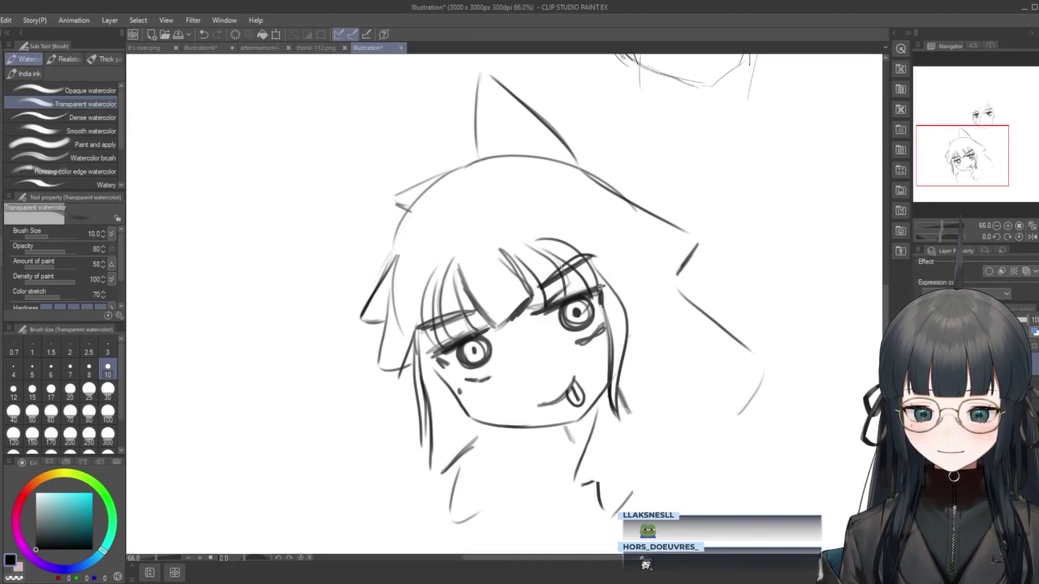
Sketch long inner hair strands between the right cheek lock and the outer hair outline, redoing strokes that miss.
drag(605, 253, 716, 367)
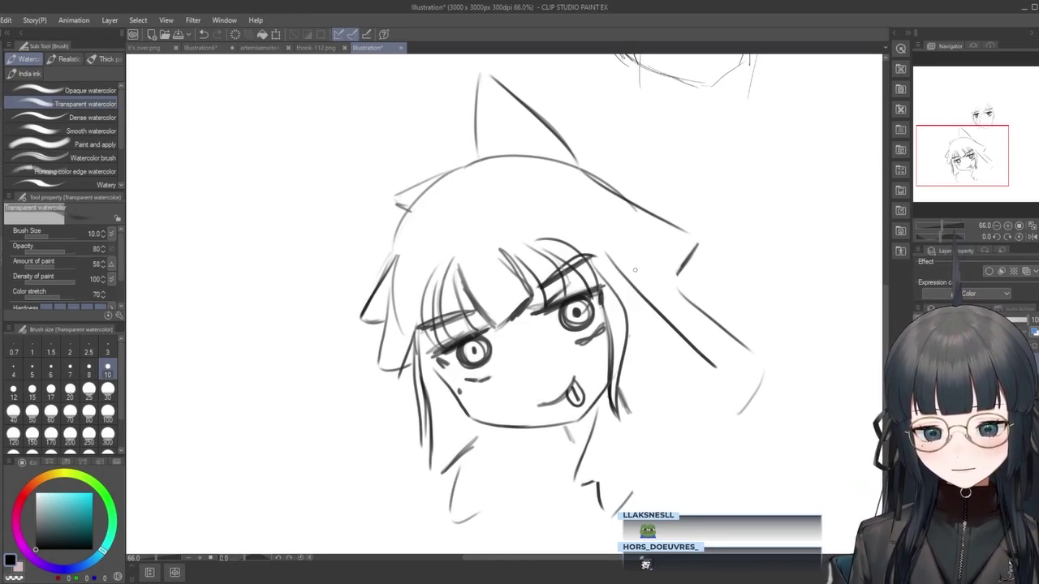
key(ctrl+z)
drag(641, 265, 695, 369)
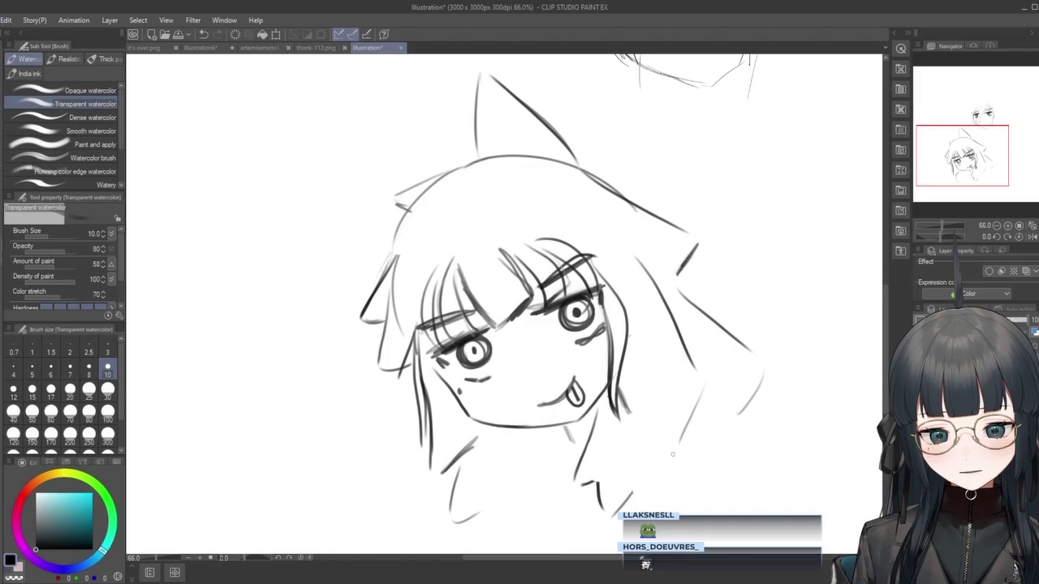
drag(624, 350, 645, 463)
key(ctrl+z)
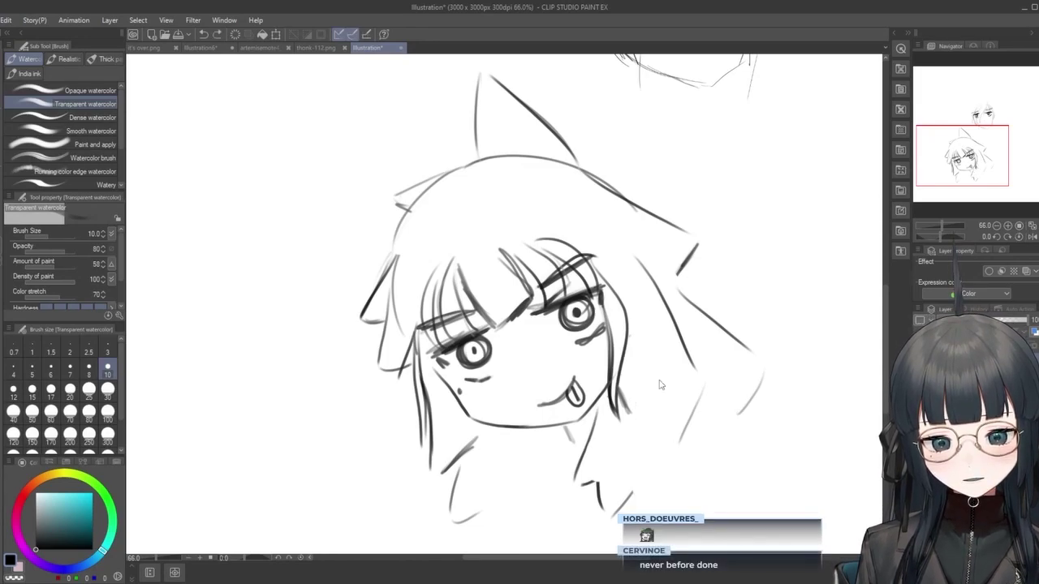
drag(624, 299, 646, 457)
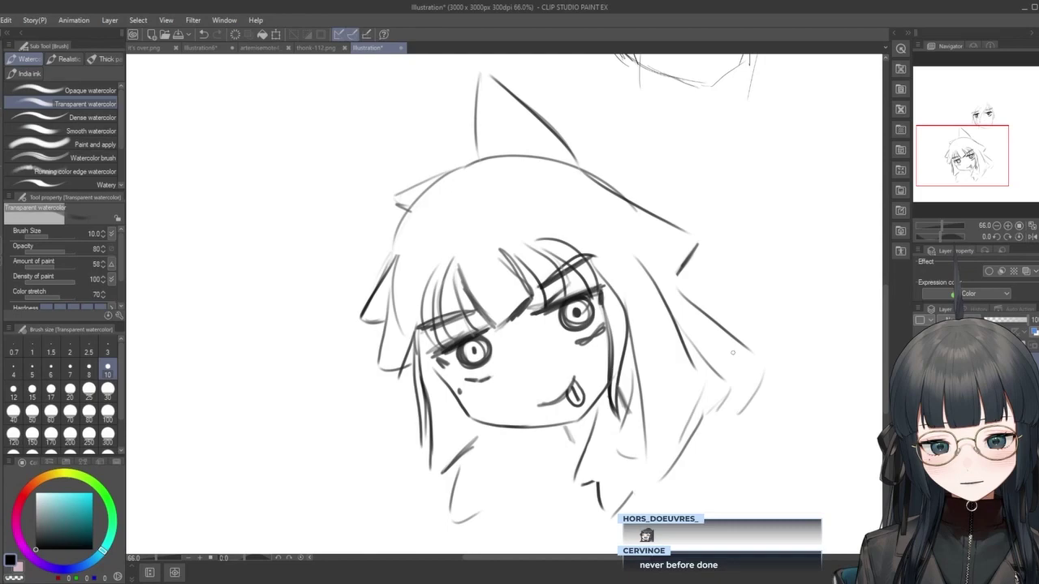
Try the Hard eraser on the hair and undo the added inner strands on the right side of the head.
key(e)
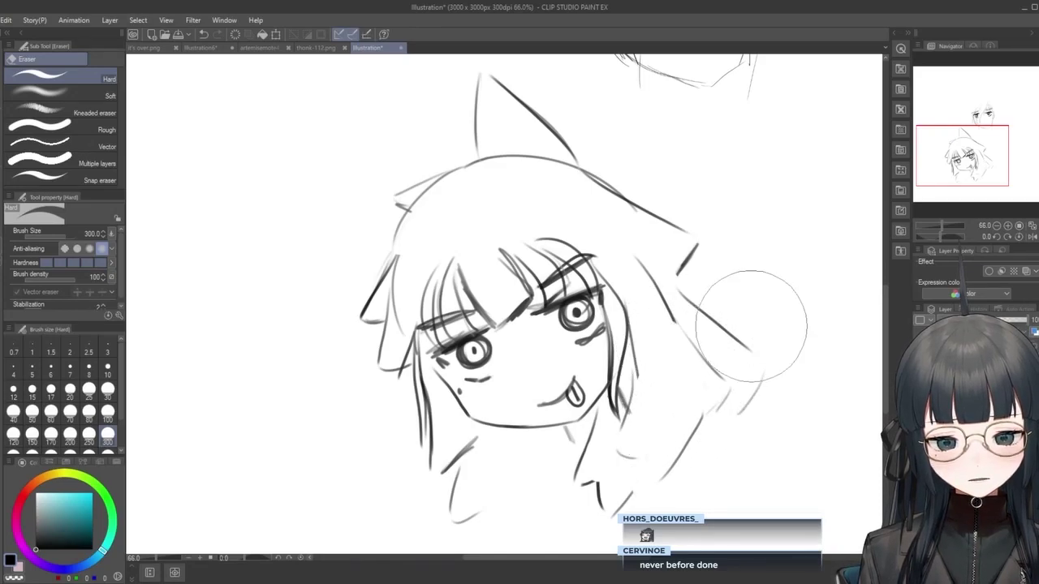
key(ctrl+z)
key(ctrl+y)
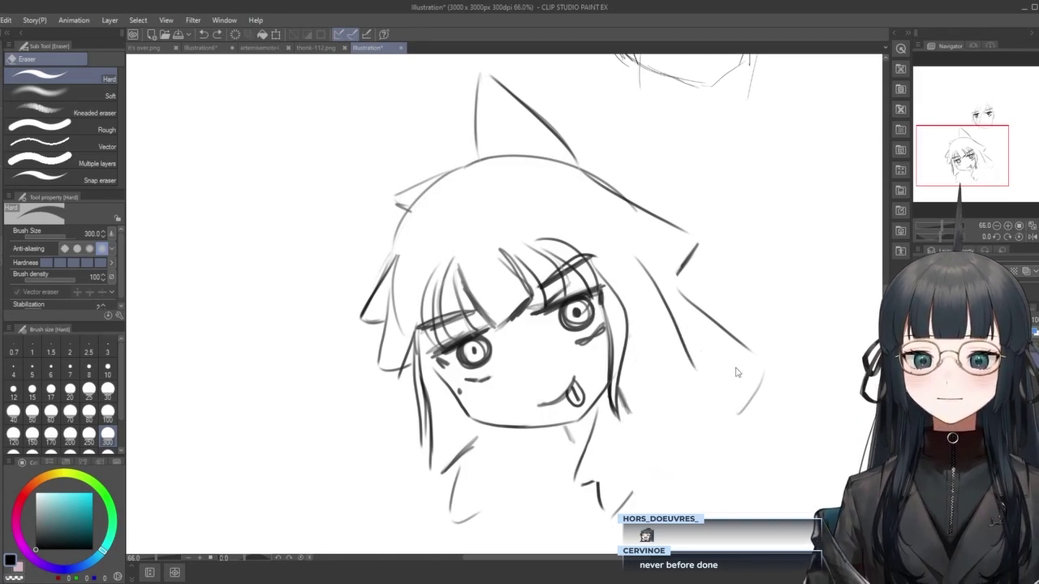
key(ctrl+y)
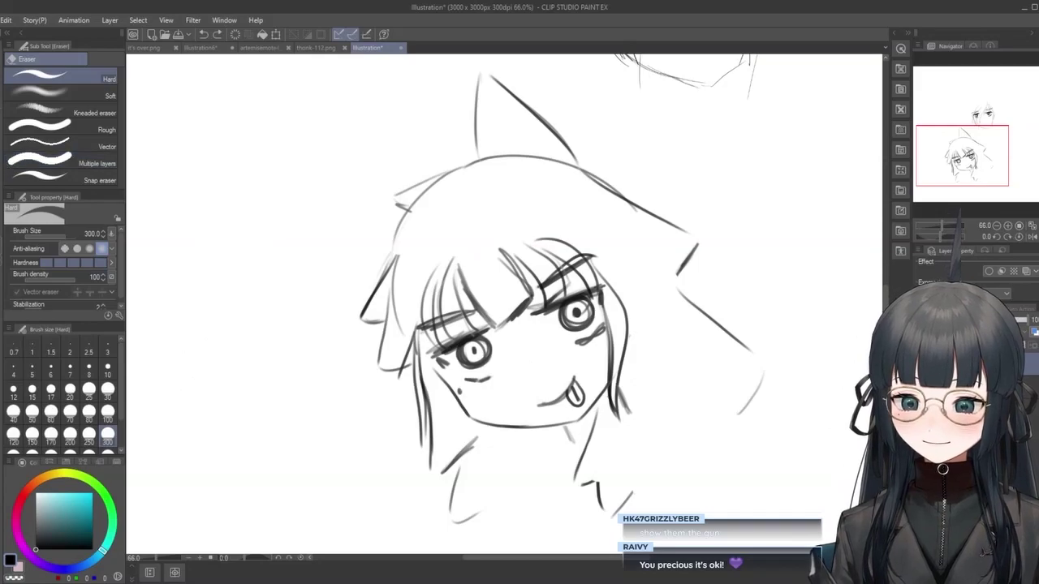
Scatter pink hearts in a ring around the second head with the Heart color decoration brush, undoing the first pass and repainting it.
key(b)
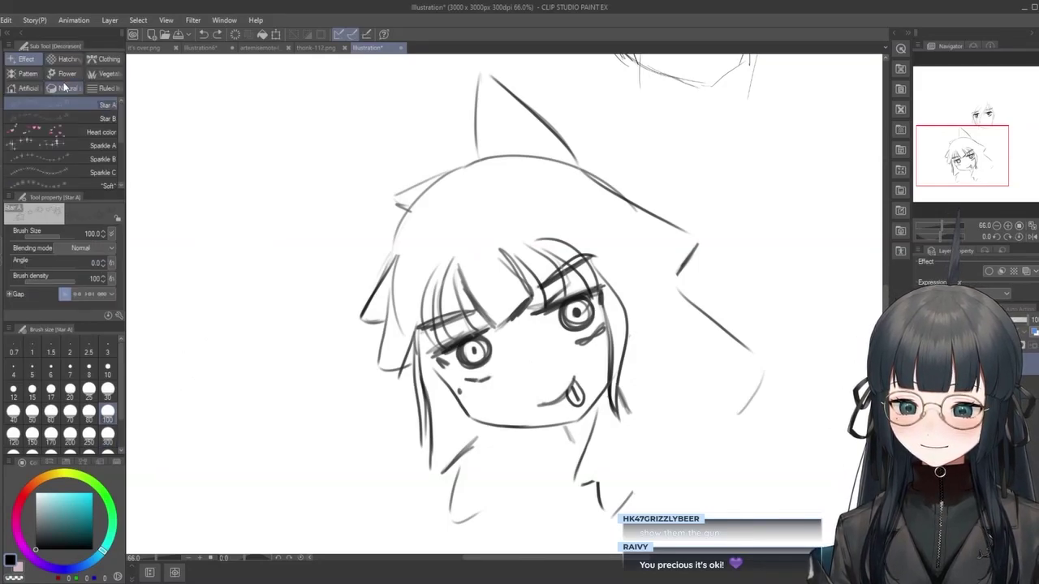
click(90, 131)
mouse_move(779, 318)
mouse_down()
mouse_move(747, 251)
mouse_move(598, 209)
mouse_move(405, 274)
mouse_move(388, 469)
mouse_move(631, 501)
mouse_move(729, 295)
mouse_move(682, 275)
mouse_up()
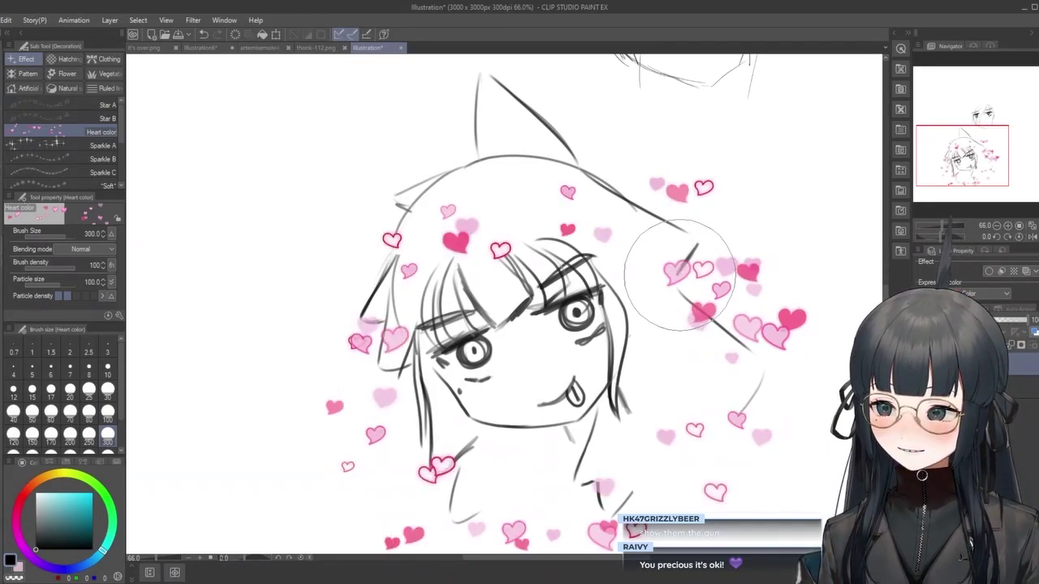
key(ctrl+z)
mouse_move(620, 183)
mouse_down()
mouse_move(560, 182)
mouse_move(335, 388)
mouse_move(737, 344)
mouse_move(553, 190)
mouse_up()
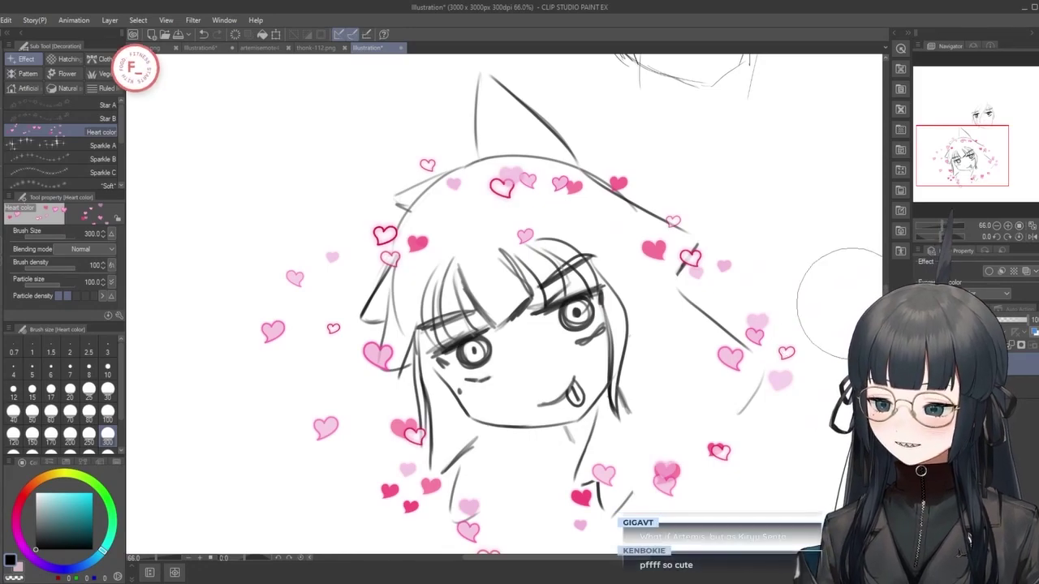
scroll(840, 297, down, 3)
scroll(848, 378, up, 2)
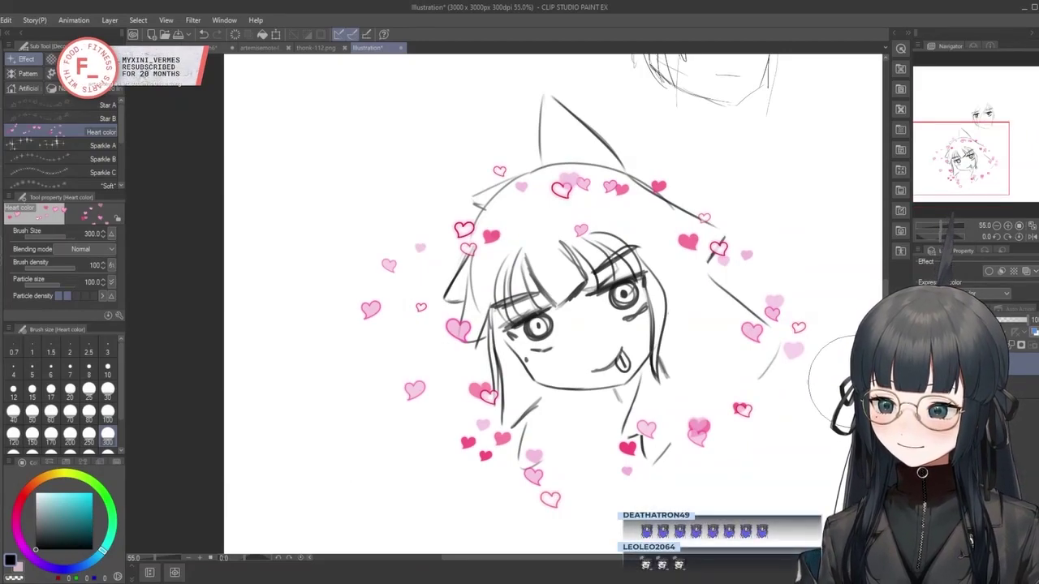
scroll(843, 381, up, 1)
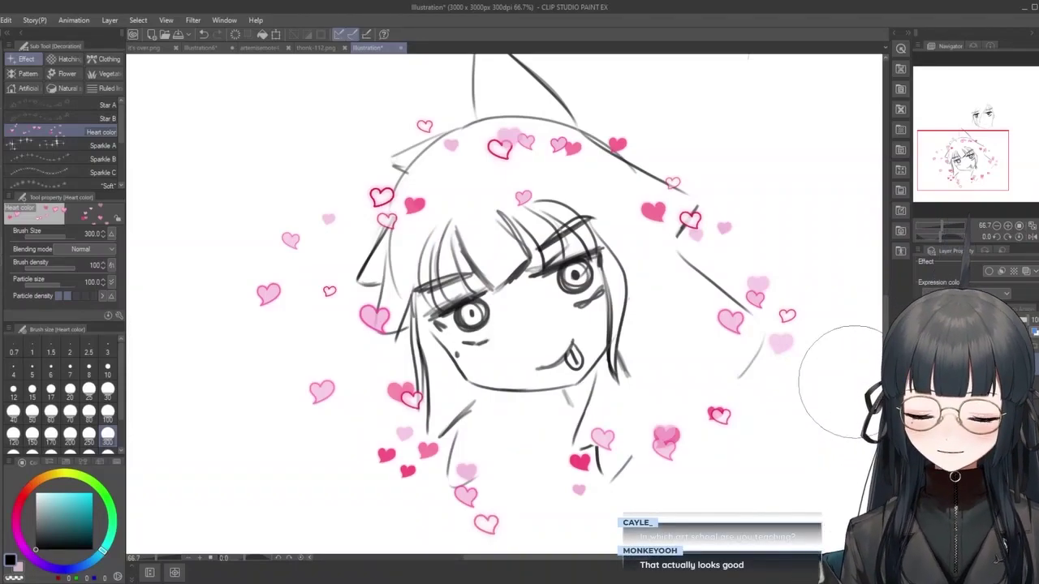
scroll(812, 365, down, 2)
scroll(801, 366, up, 2)
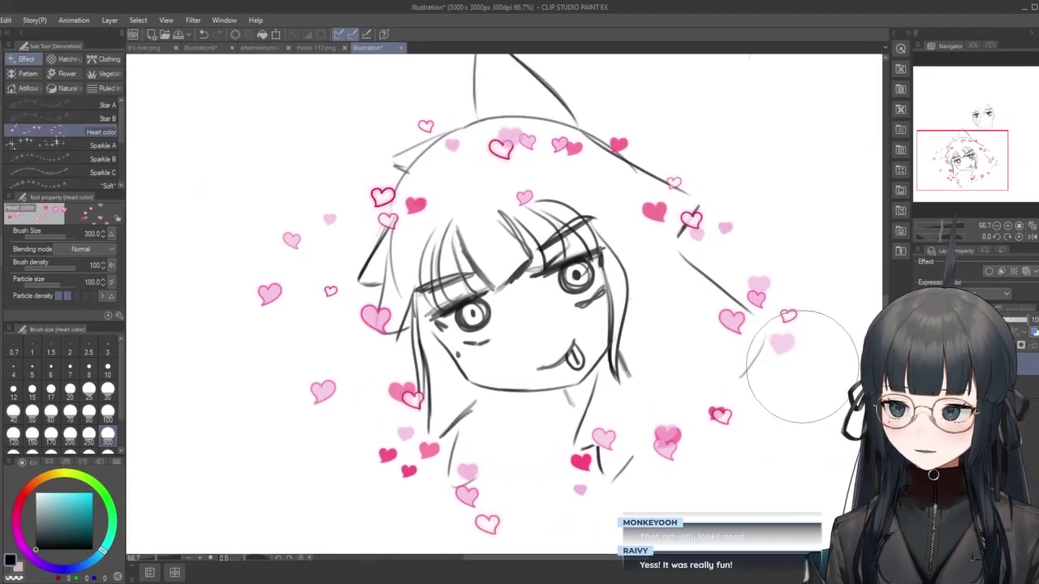
scroll(801, 367, down, 1)
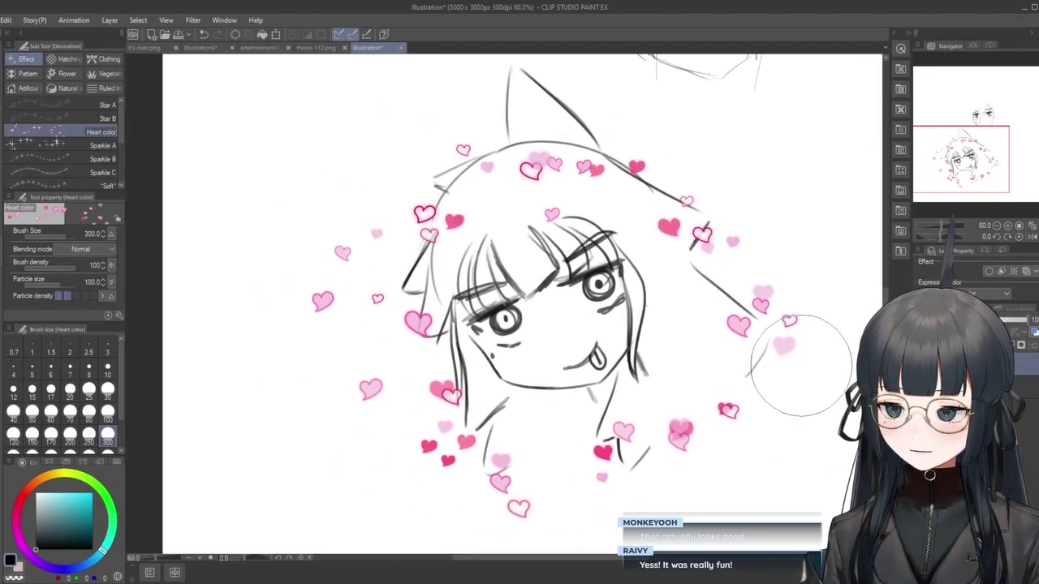
Try stamping a few extra hearts below the neck and undo them.
click(503, 552)
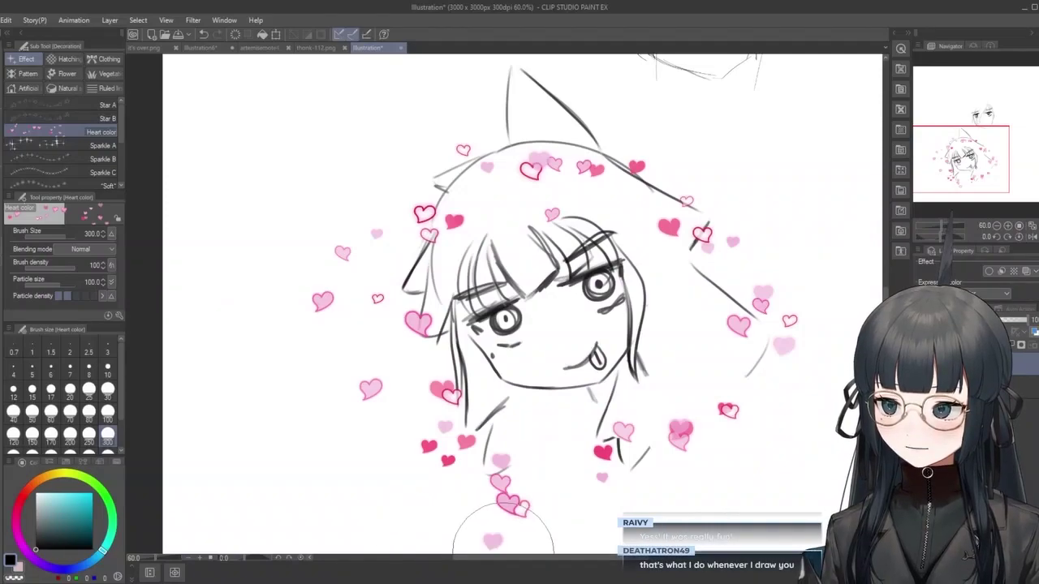
key(ctrl+z)
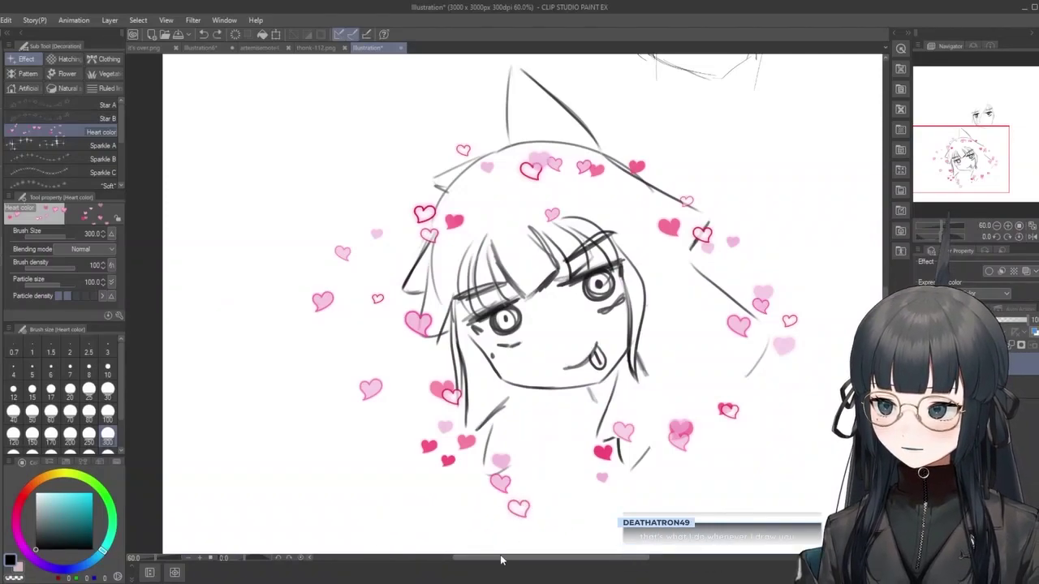
drag(498, 559, 517, 560)
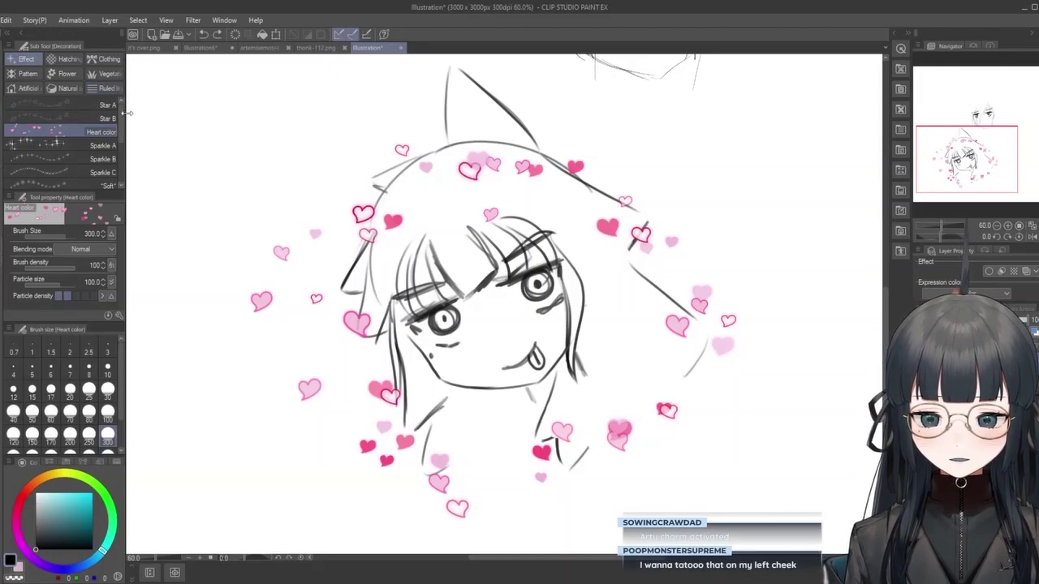
Try the Sparkle A decoration brush around the head at size 40 and again at size 800, undoing both strokes.
click(82, 145)
mouse_move(598, 235)
mouse_down()
mouse_move(471, 127)
mouse_move(308, 258)
mouse_up()
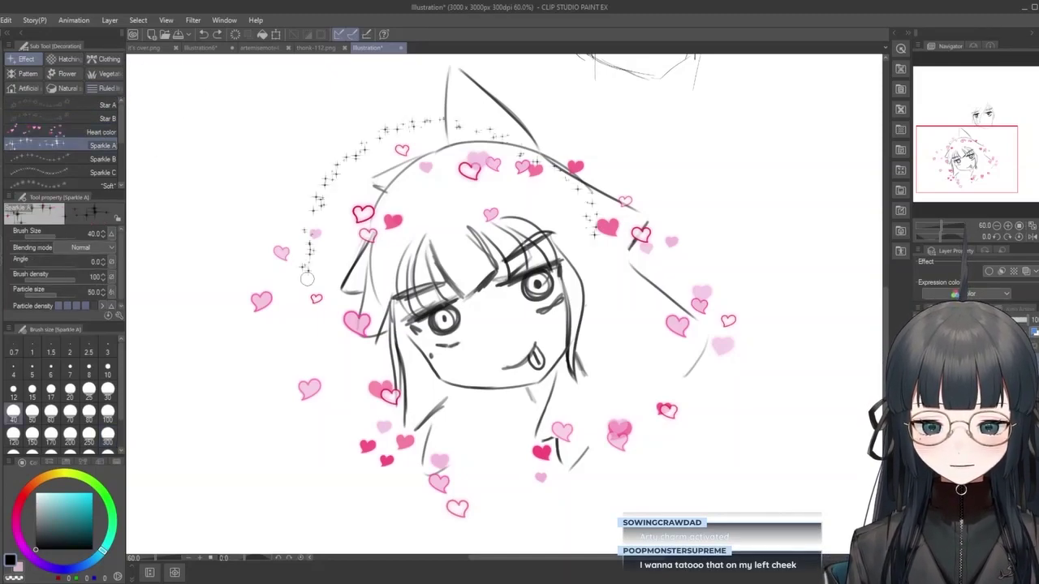
key(ctrl+z)
click(116, 442)
mouse_move(535, 335)
mouse_down()
mouse_move(281, 356)
mouse_move(753, 220)
mouse_move(333, 318)
mouse_move(584, 111)
mouse_move(573, 167)
mouse_up()
key(ctrl+z)
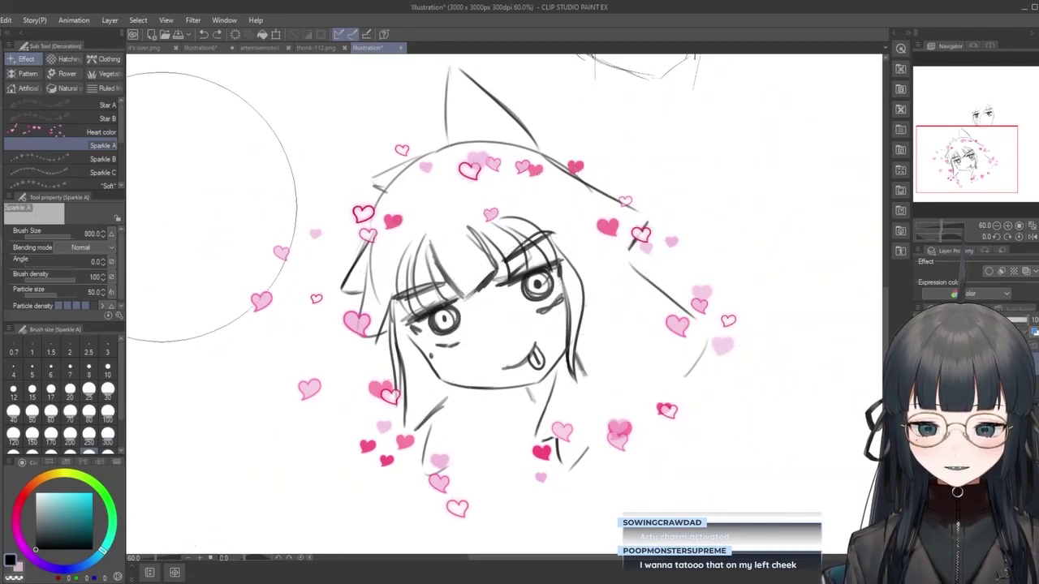
Try Sparkle C and Sparkle B brush strokes around the head, raising the brush size to 300, and undo them.
click(65, 159)
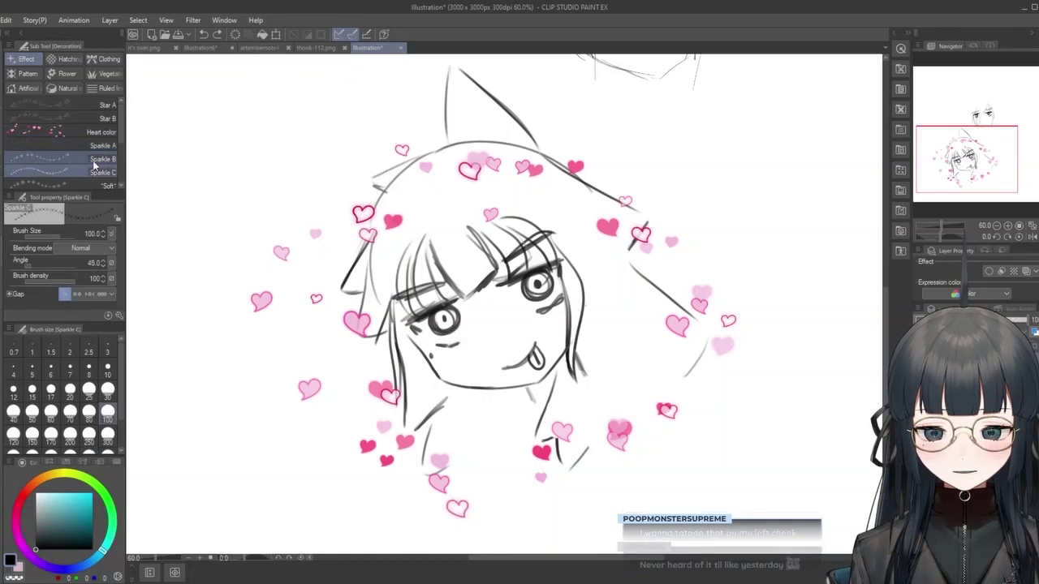
mouse_move(590, 281)
mouse_down()
mouse_move(413, 209)
mouse_move(451, 447)
mouse_move(575, 165)
mouse_up()
key(ctrl+z)
click(108, 441)
mouse_move(722, 361)
mouse_down()
mouse_move(630, 238)
mouse_move(545, 429)
mouse_move(595, 235)
mouse_up()
key(ctrl+z)
Stamp single grey four-pointed stars around the head and hair with the Sparkle B brush at size 300.
click(288, 223)
click(726, 324)
click(426, 474)
click(358, 393)
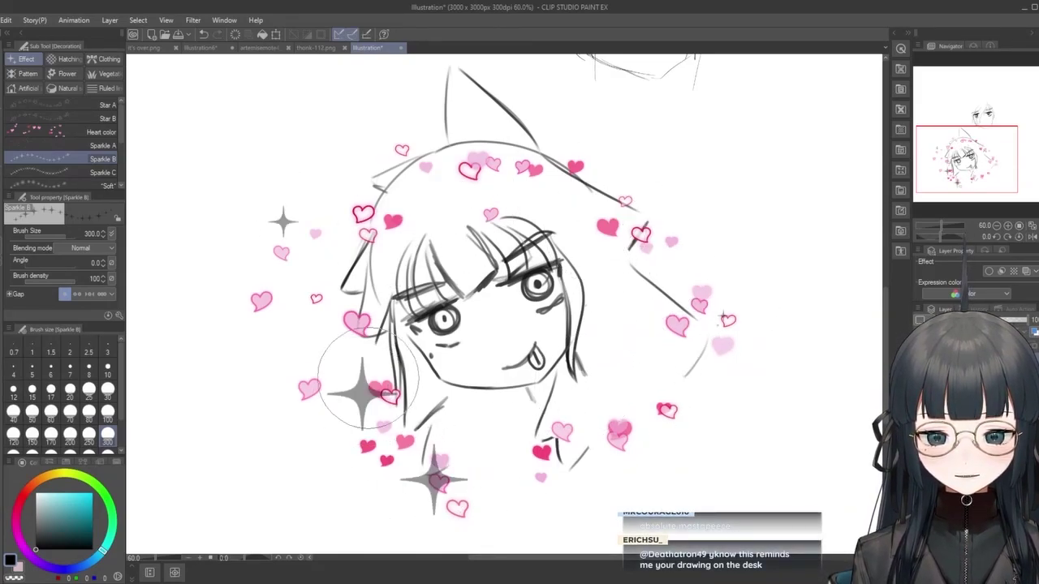
click(609, 270)
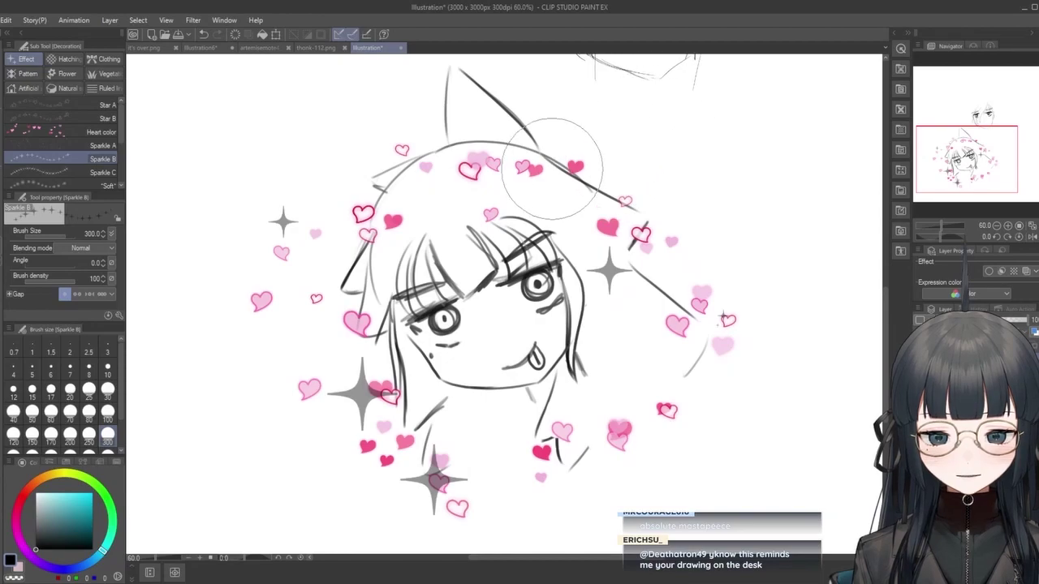
click(551, 205)
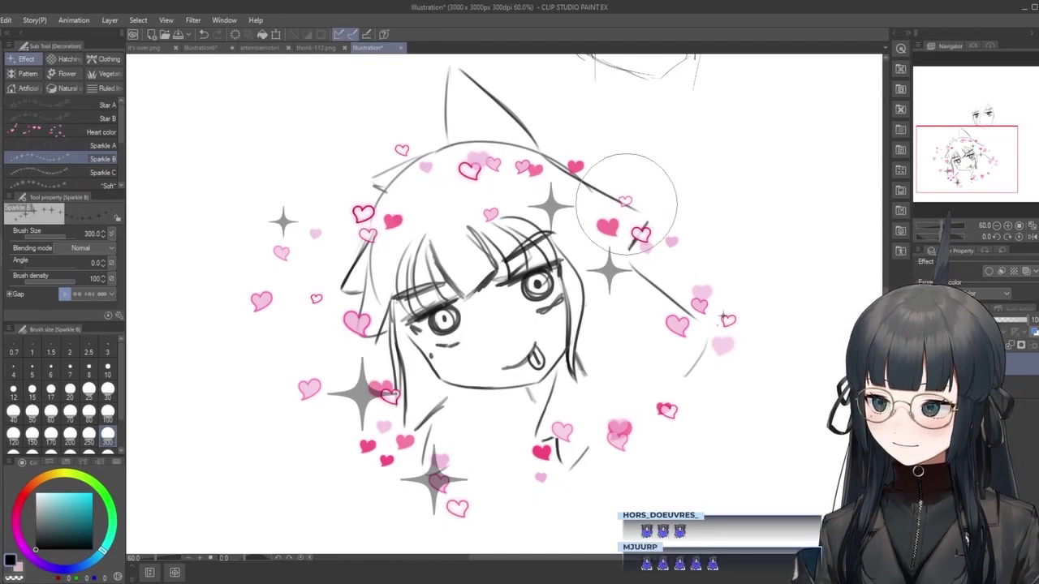
Undo the stamped stars and the ring of pink hearts around the second head.
key(ctrl+z)
key(ctrl+z)
key(ctrl+z)
key(ctrl+z)
key(ctrl+z)
key(ctrl+z)
key(ctrl+z)
key(ctrl+z)
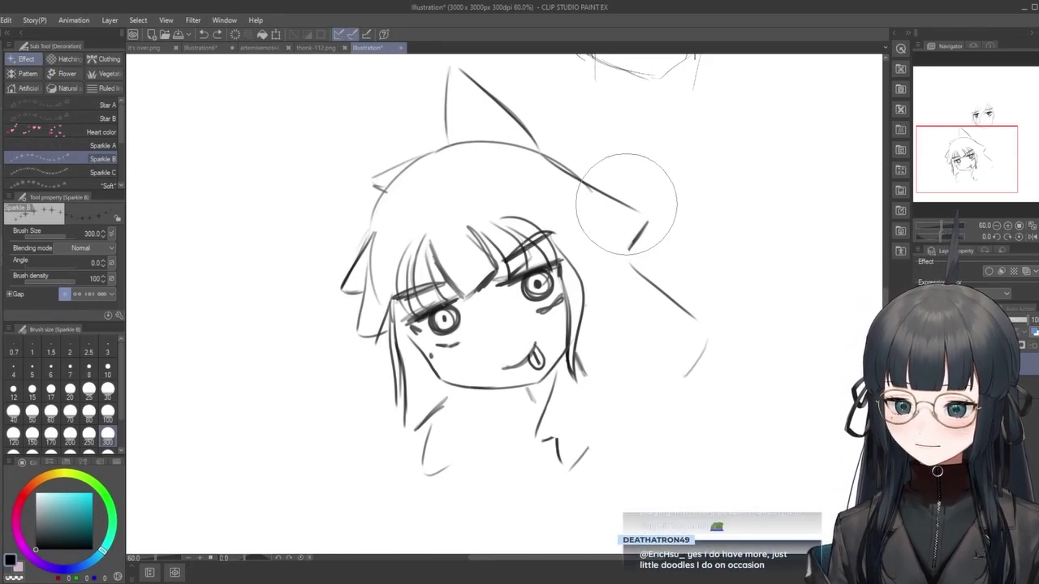
Try painting a full ring of grey Sparkle B stars around the head twice, undoing each attempt.
mouse_move(666, 432)
mouse_down()
mouse_move(351, 464)
mouse_move(716, 435)
mouse_move(325, 186)
mouse_move(714, 455)
mouse_move(598, 243)
mouse_up()
key(ctrl+z)
mouse_move(394, 476)
mouse_down()
mouse_move(292, 241)
mouse_move(695, 149)
mouse_move(534, 537)
mouse_move(387, 125)
mouse_move(665, 428)
mouse_move(315, 229)
mouse_up()
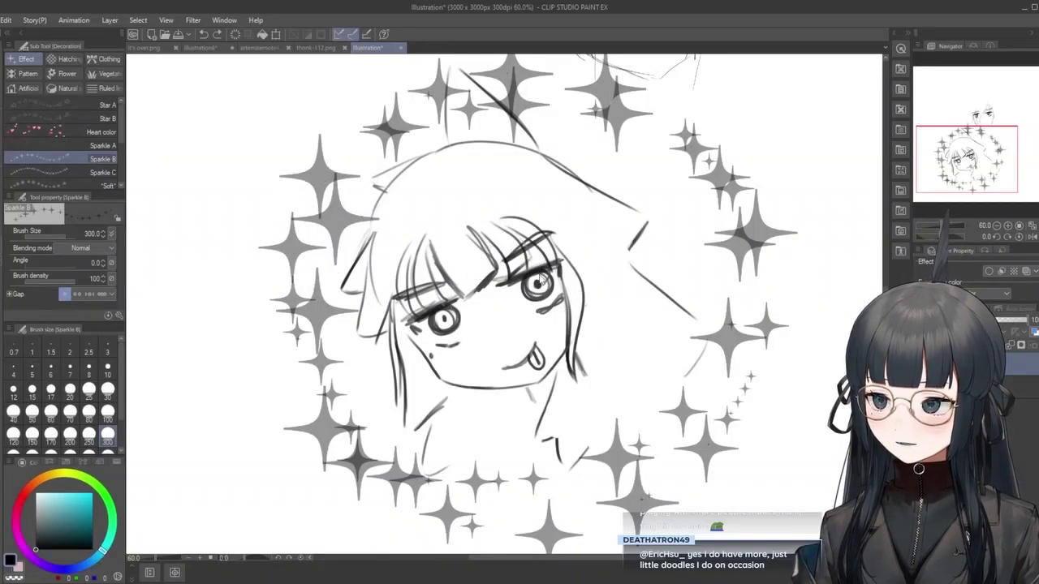
key(ctrl+z)
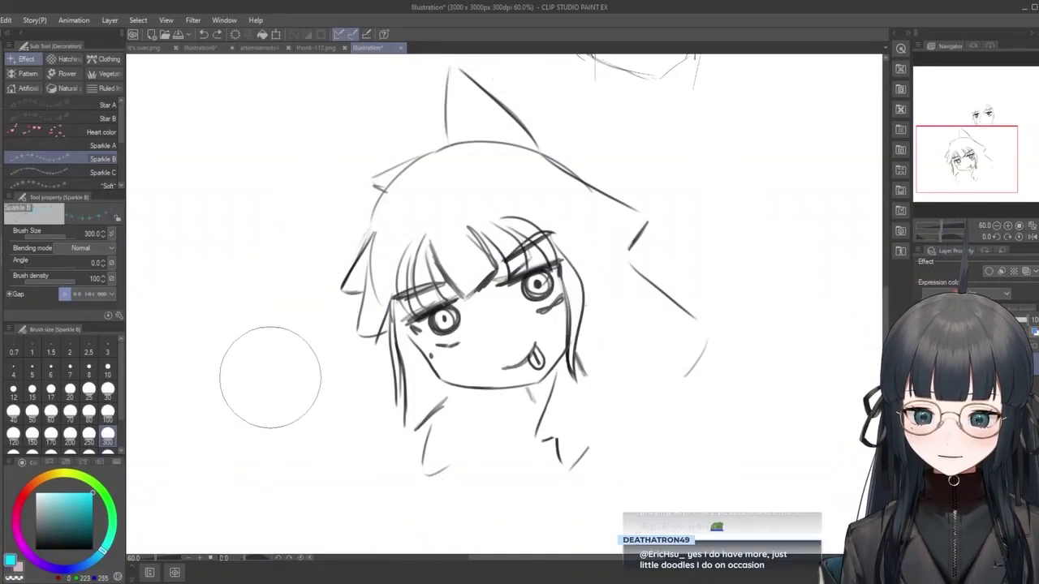
Try stamping a cyan Sparkle B star over each eye, redoing the one on the right eye, and undo both.
click(443, 320)
click(537, 278)
key(ctrl+z)
click(533, 284)
key(ctrl+z)
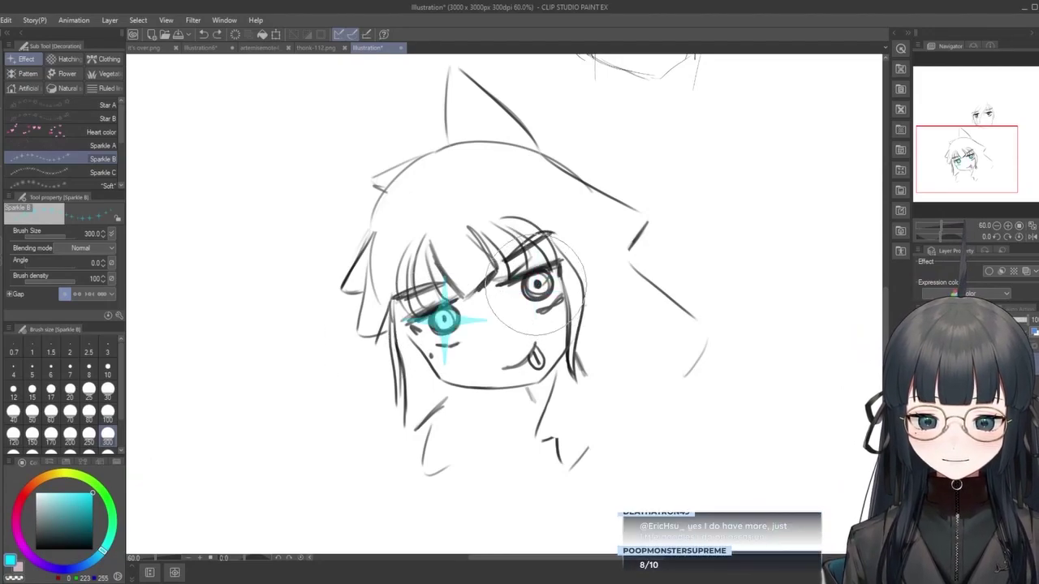
click(536, 282)
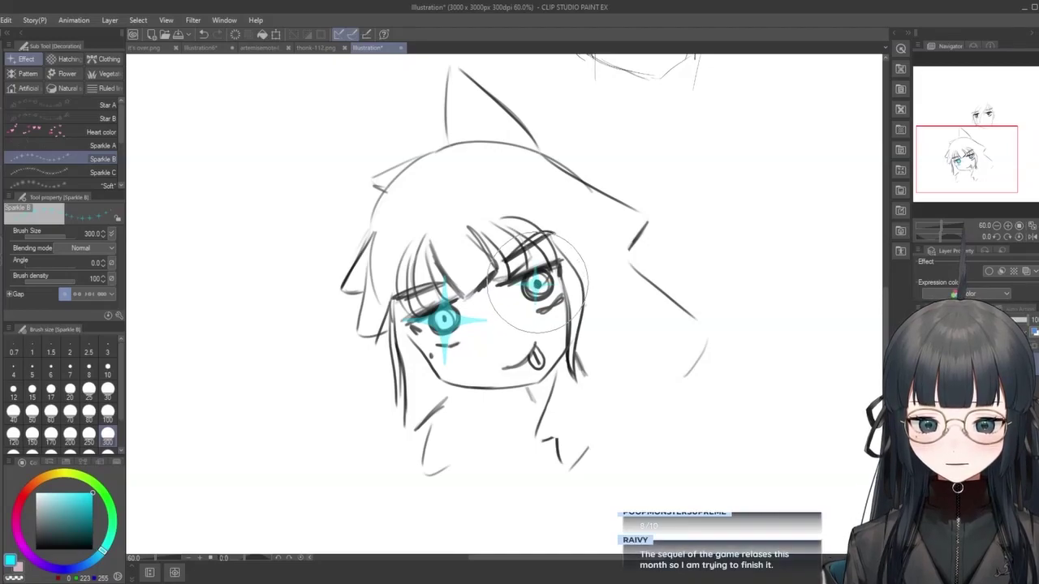
click(536, 284)
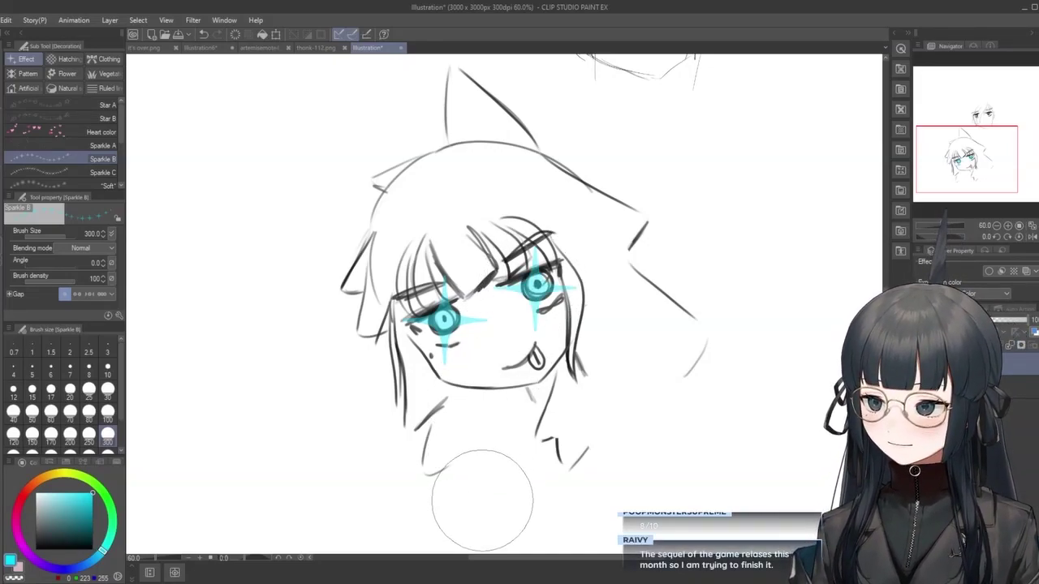
key(ctrl+z)
key(ctrl+z)
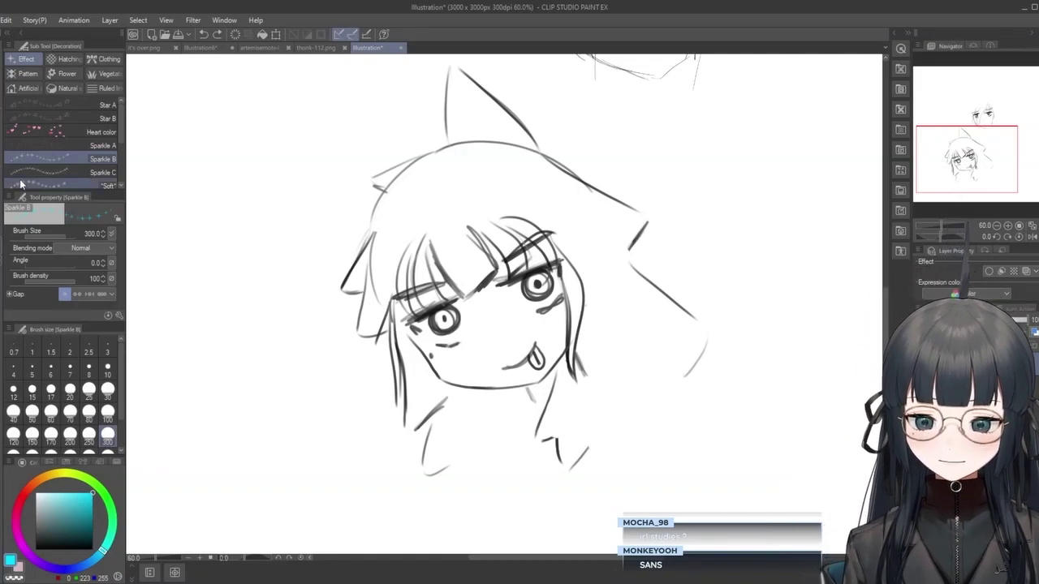
Try black Transparent watercolor strokes at size 10 in the blank area to the right of the head and remove them.
key(p)
key(b)
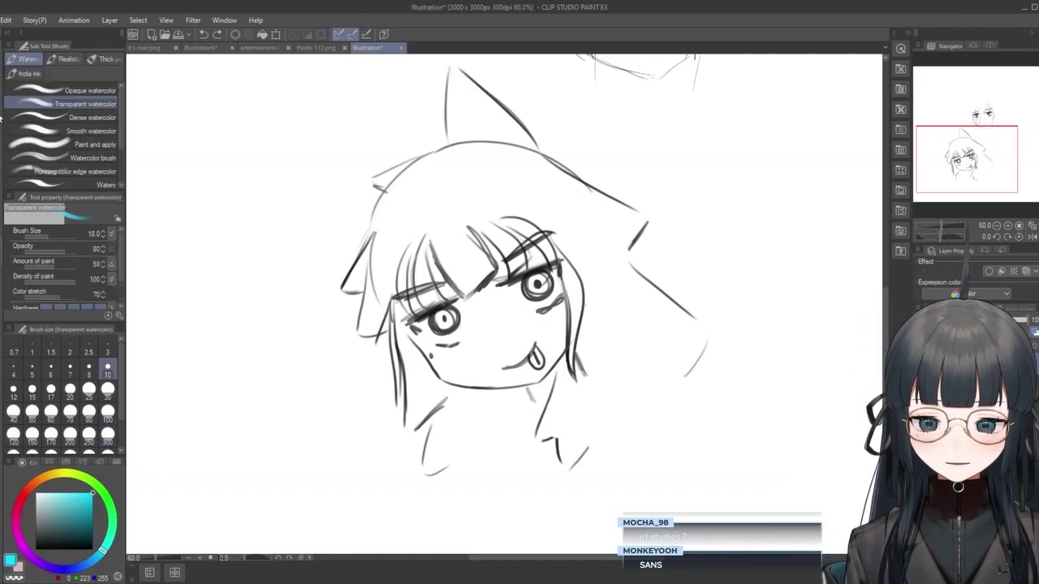
key(x)
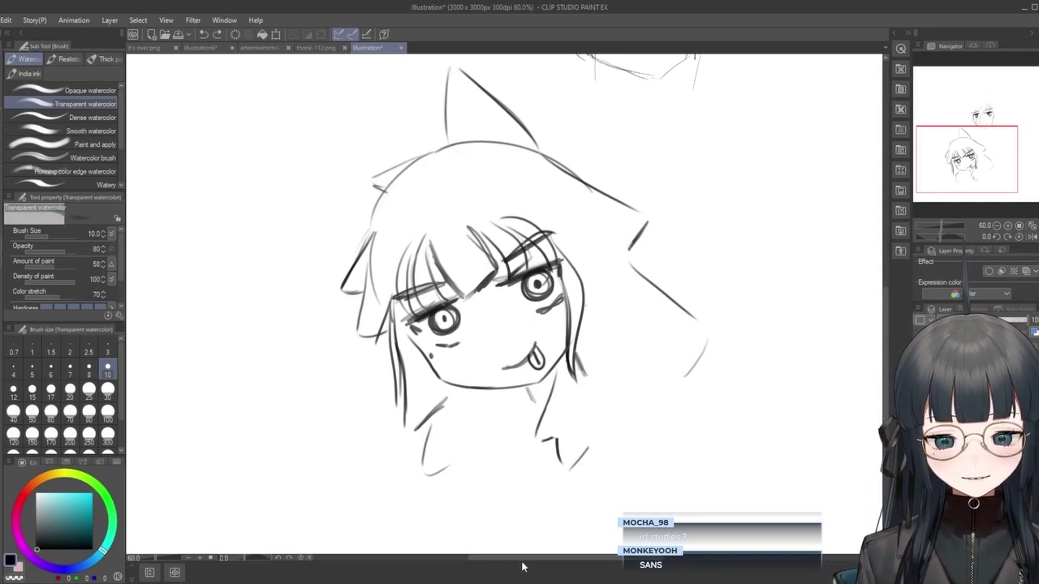
drag(621, 560, 654, 510)
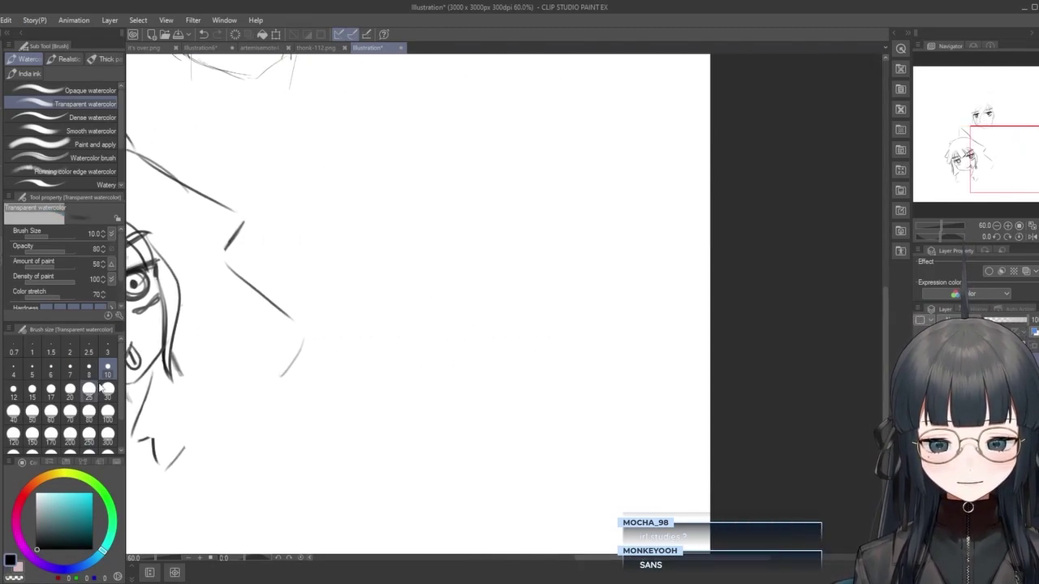
drag(489, 340, 483, 404)
mouse_move(492, 227)
mouse_down()
mouse_move(484, 365)
mouse_move(469, 404)
mouse_up()
key(Delete)
Paint a thick, slightly curved vertical black stroke in the blank area with Transparent watercolor at size 30.
click(108, 390)
drag(464, 195, 478, 406)
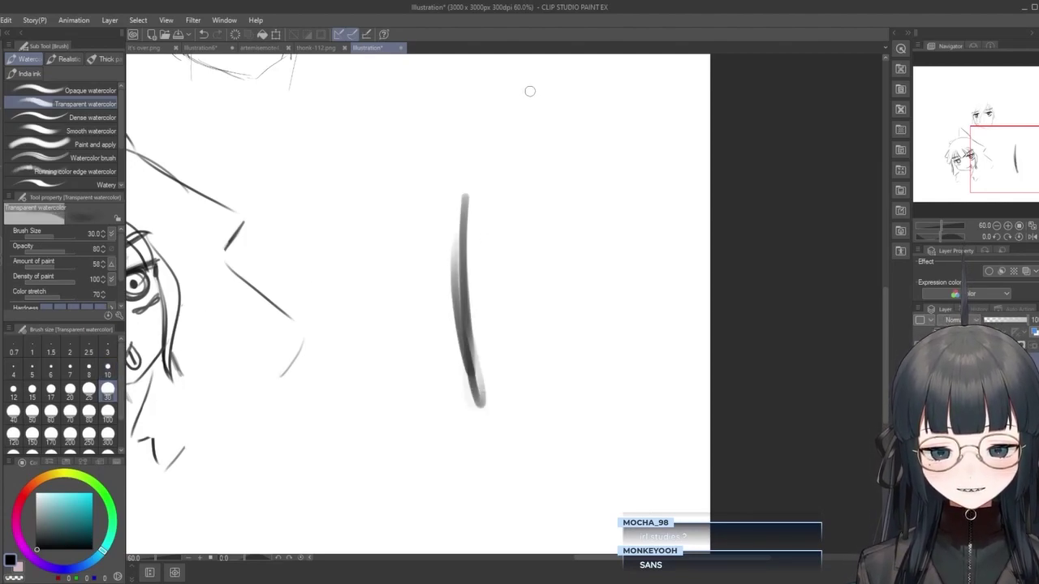
drag(465, 199, 485, 415)
drag(462, 284, 481, 406)
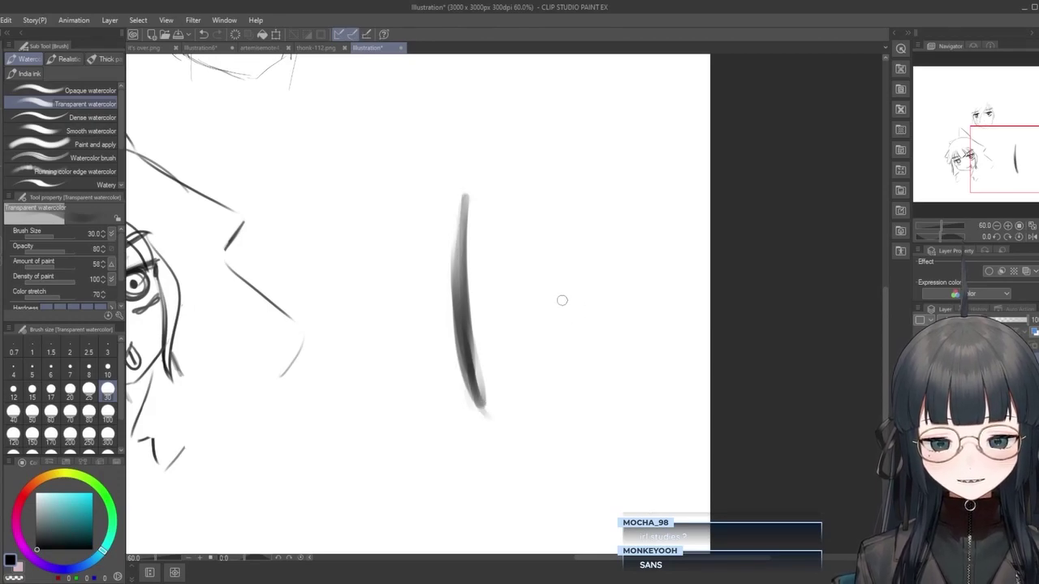
drag(459, 196, 490, 414)
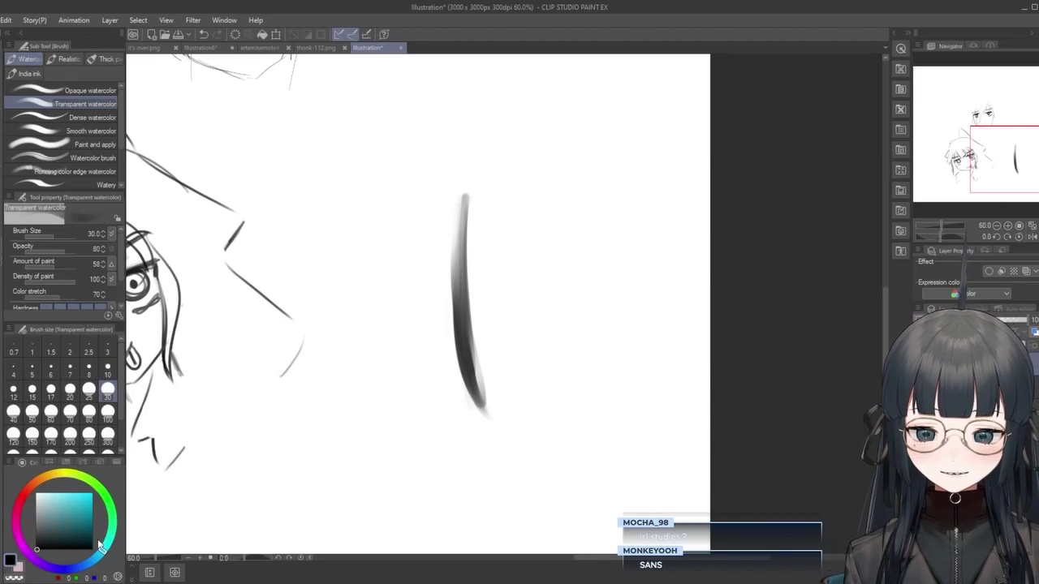
Try trimming the curved stroke's edge with white at size 20 and undo the whole stroke.
key(x)
click(70, 389)
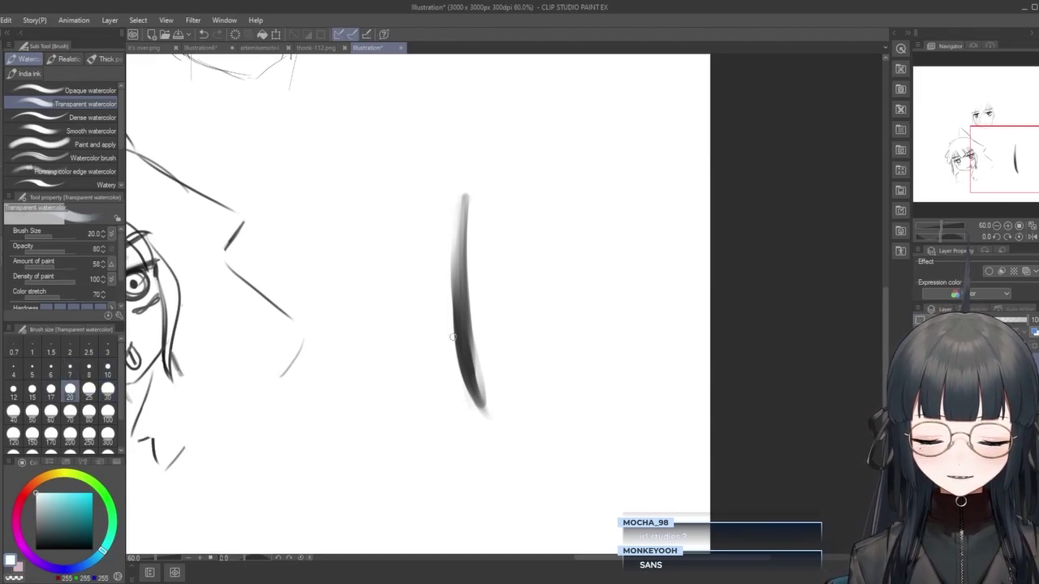
mouse_move(471, 242)
mouse_down()
mouse_move(459, 266)
mouse_move(461, 238)
mouse_move(469, 372)
mouse_move(455, 250)
mouse_move(476, 381)
mouse_move(460, 219)
mouse_move(465, 357)
mouse_up()
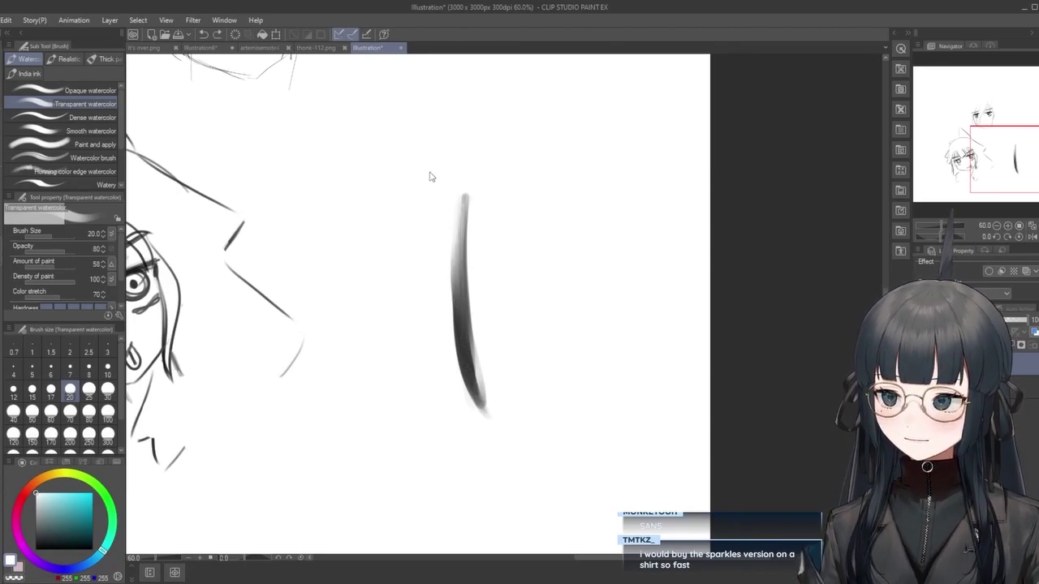
key(ctrl+z)
key(ctrl+z)
key(ctrl+z)
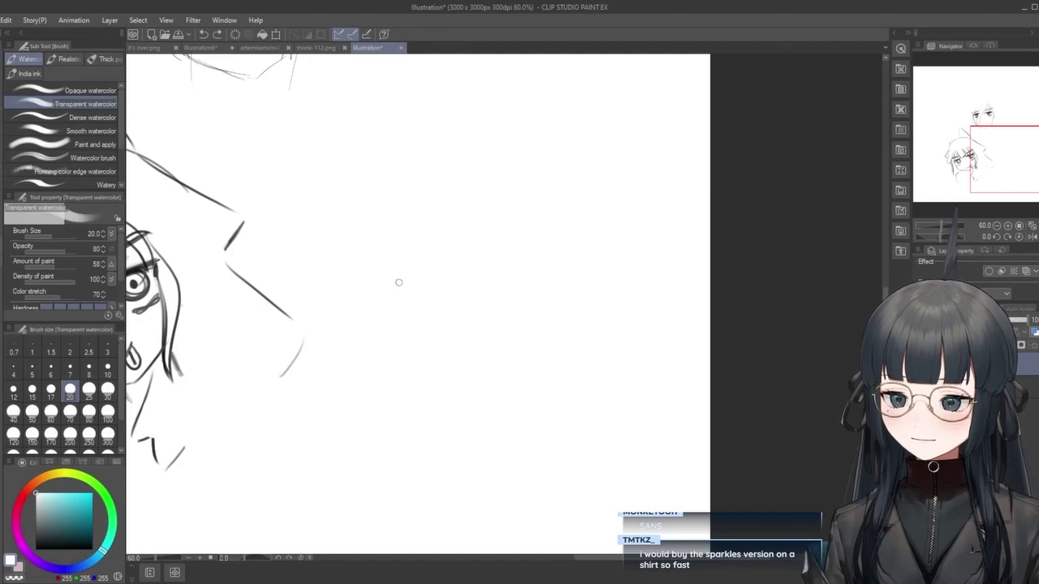
Set the drawing colour to cyan and switch back to the Decoration effect brushes.
mouse_move(579, 558)
mouse_down()
mouse_move(399, 559)
mouse_move(496, 572)
mouse_move(480, 571)
mouse_up()
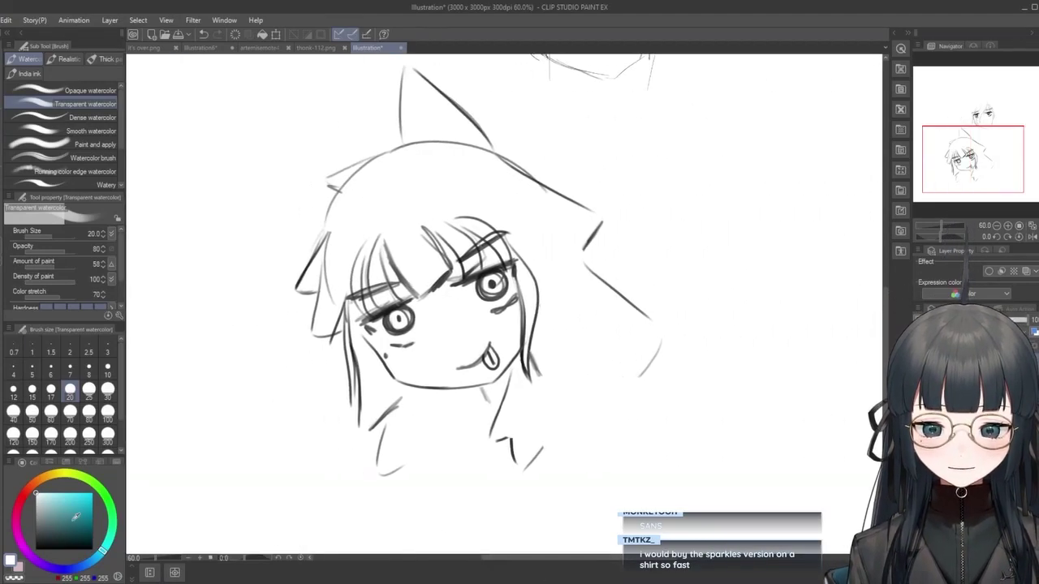
click(95, 497)
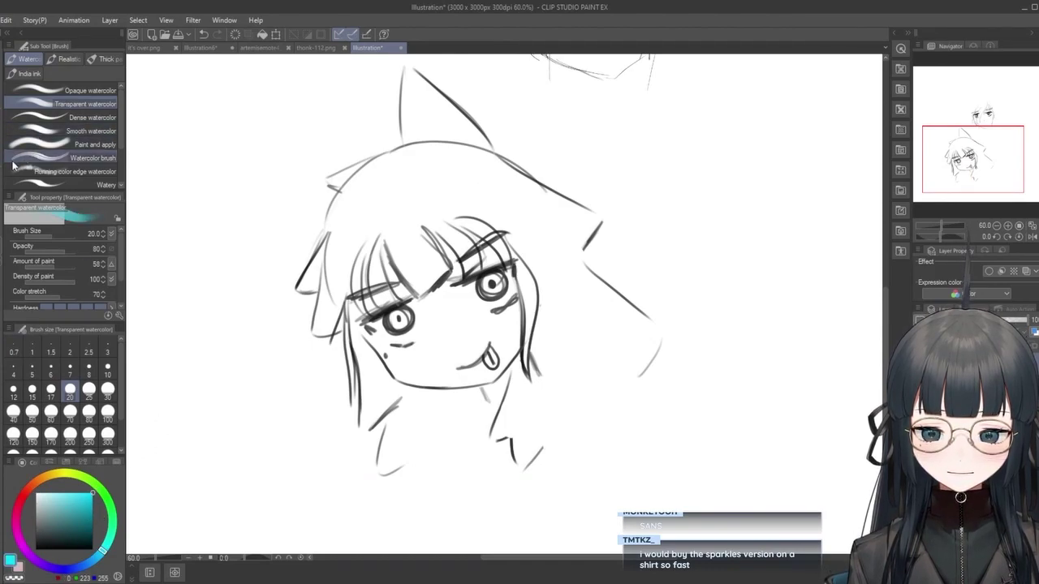
key(j)
key(e)
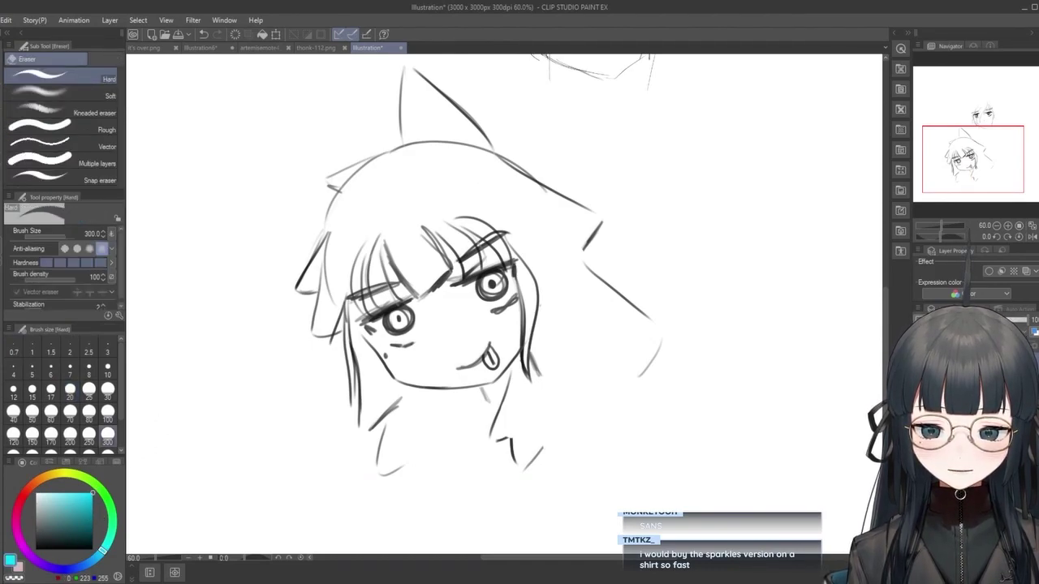
key(g)
key(t)
key(u)
key(p)
key(y)
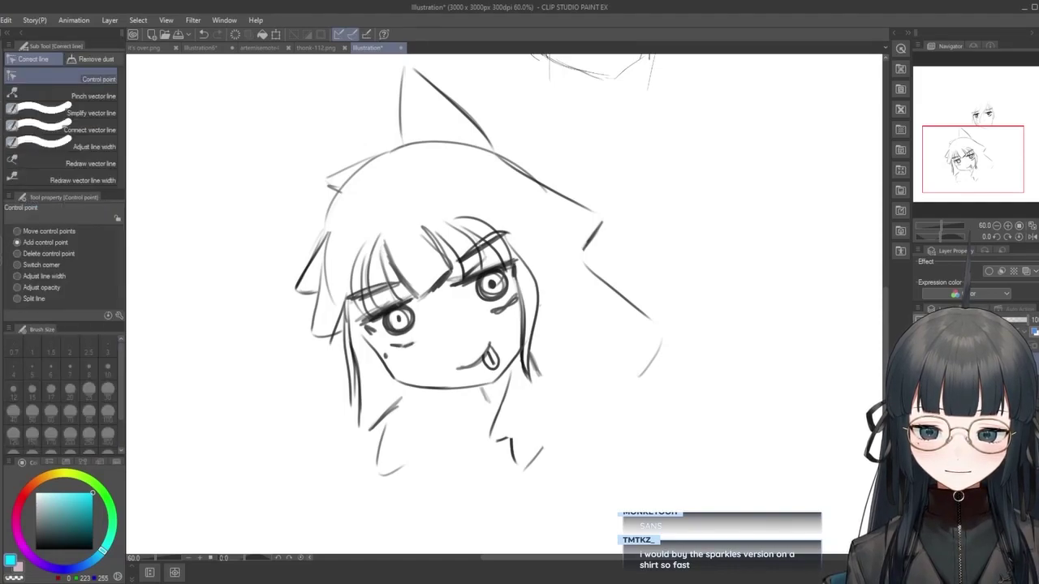
key(e)
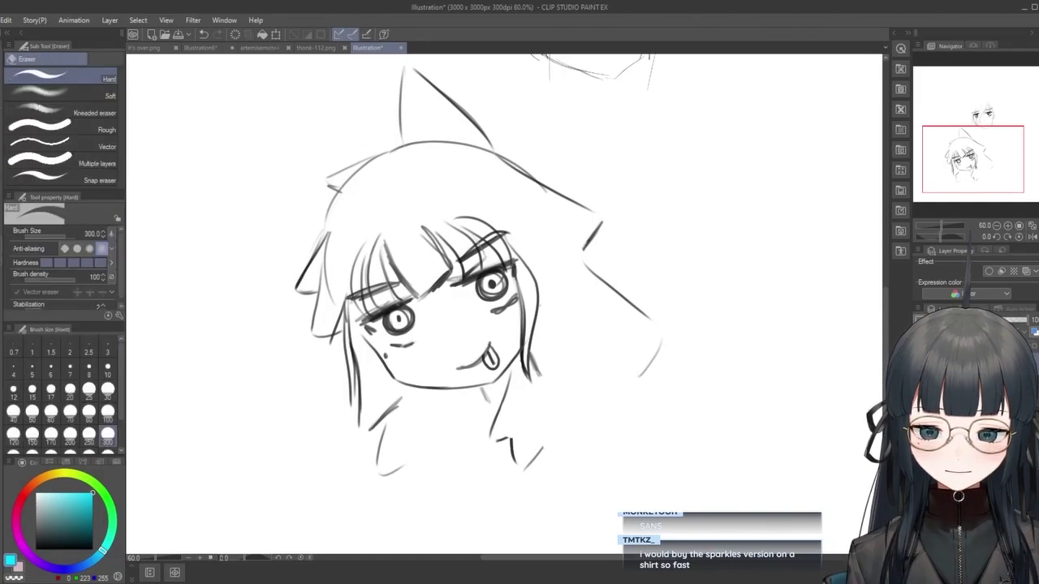
key(b)
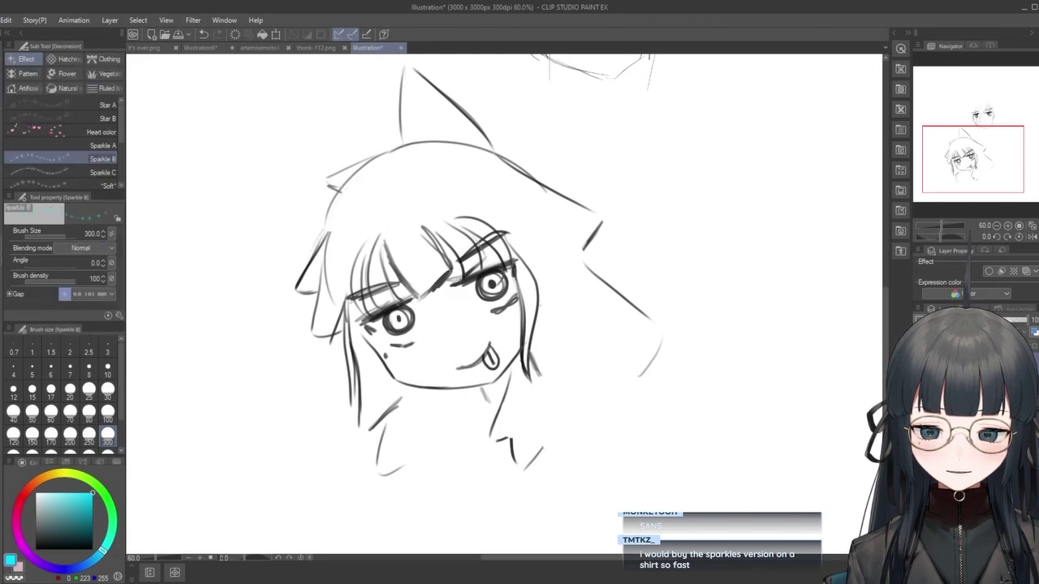
Paint a ring of pink hearts around the head with the Heart color brush at size 300, undoing the first pass and repainting it wider.
click(31, 132)
mouse_move(615, 211)
mouse_down()
mouse_move(566, 143)
mouse_move(302, 190)
mouse_move(443, 499)
mouse_move(648, 316)
mouse_move(527, 121)
mouse_move(571, 147)
mouse_move(457, 107)
mouse_move(313, 336)
mouse_move(526, 420)
mouse_move(552, 200)
mouse_move(482, 158)
mouse_up()
key(ctrl+z)
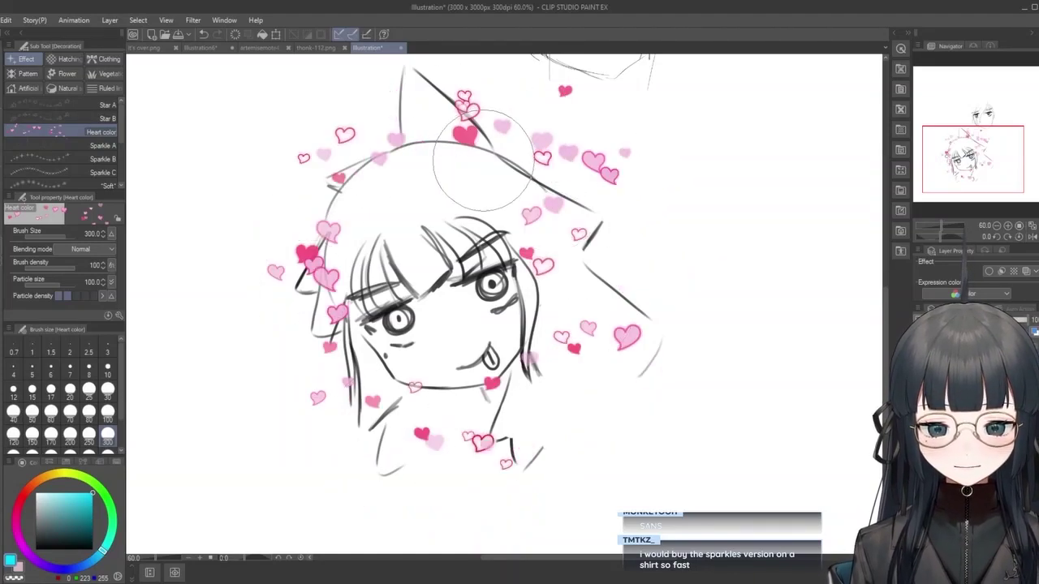
key(ctrl+z)
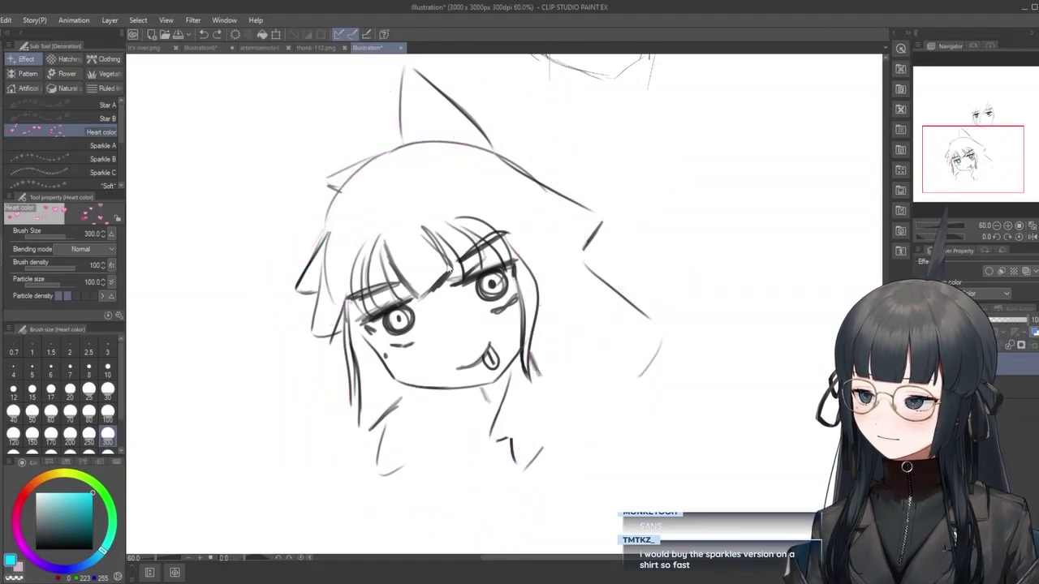
mouse_move(589, 149)
mouse_down()
mouse_move(533, 105)
mouse_move(267, 259)
mouse_move(514, 463)
mouse_move(512, 143)
mouse_move(461, 178)
mouse_up()
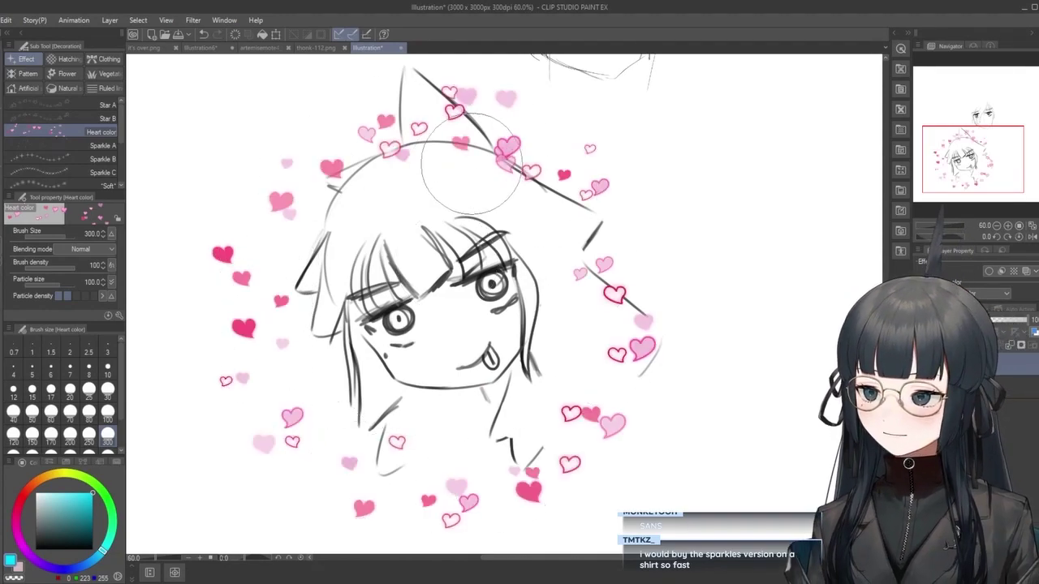
Try hearts on the eye and across the cheeks, and undo them along with the heart ring.
scroll(605, 356, up, 1)
scroll(605, 356, up, 1)
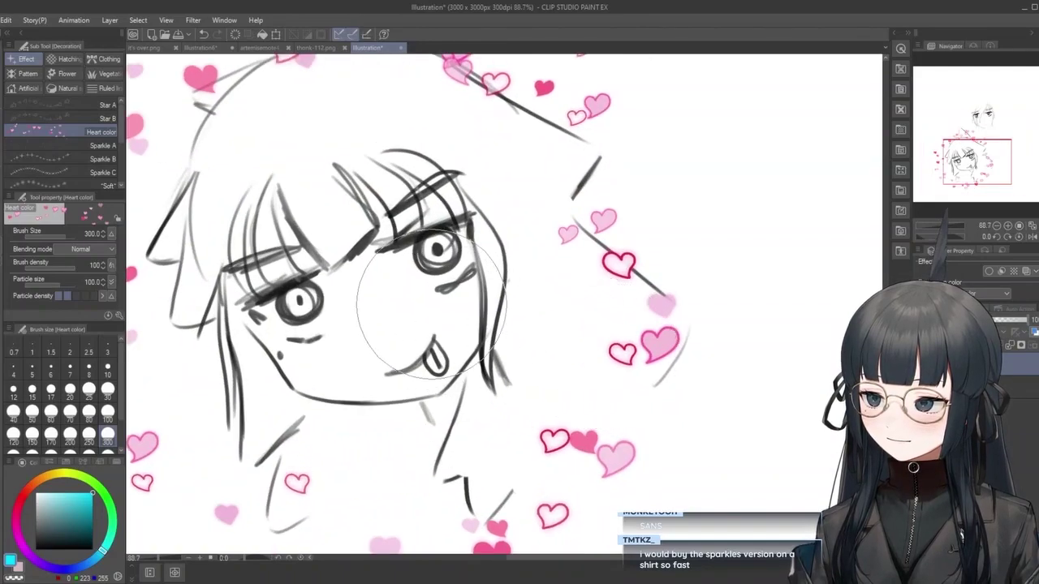
click(453, 251)
key(ctrl+z)
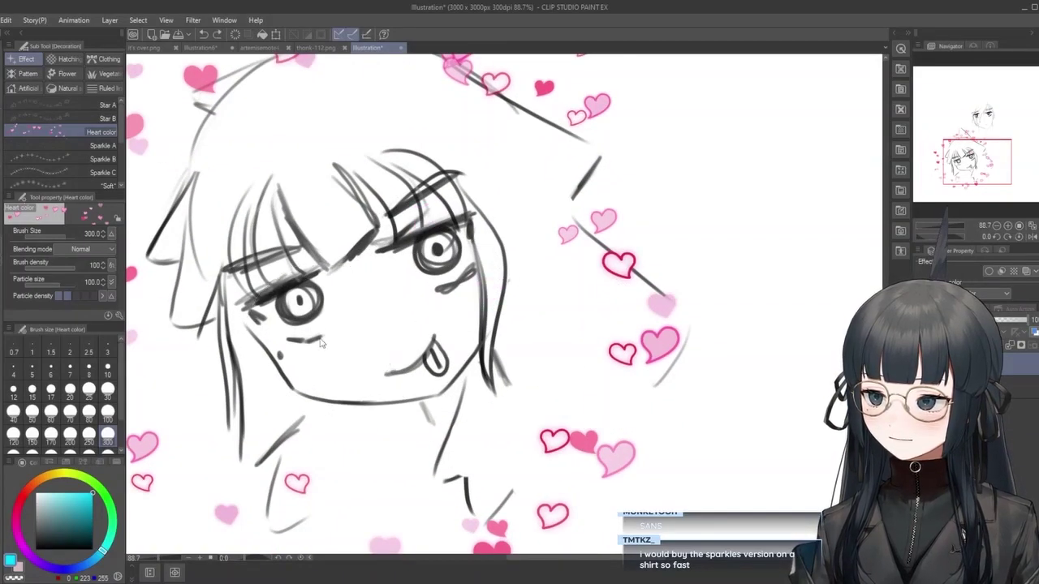
mouse_move(320, 336)
mouse_down()
mouse_move(389, 285)
mouse_move(439, 314)
mouse_up()
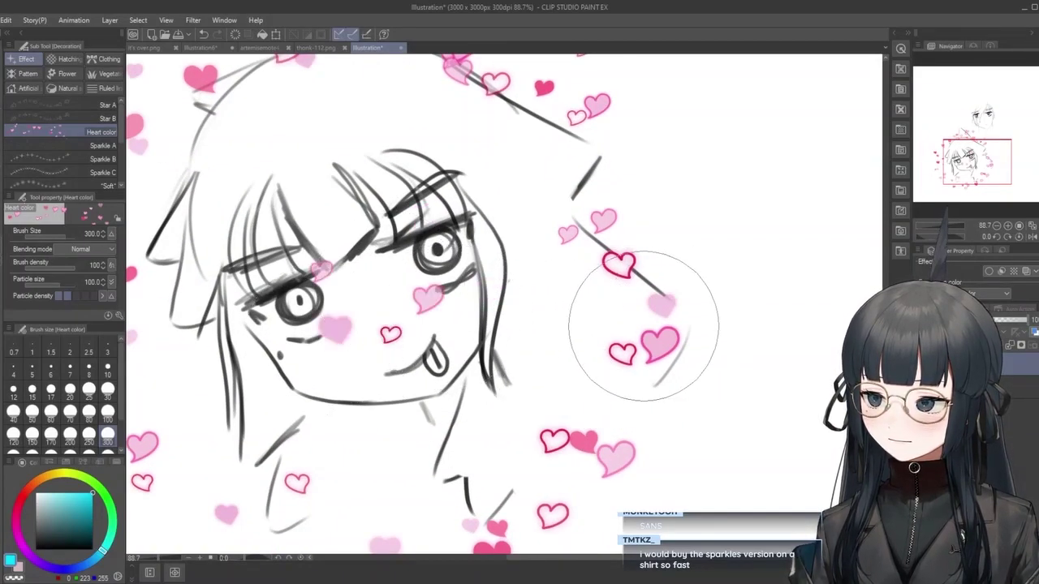
key(ctrl+z)
scroll(633, 327, down, 2)
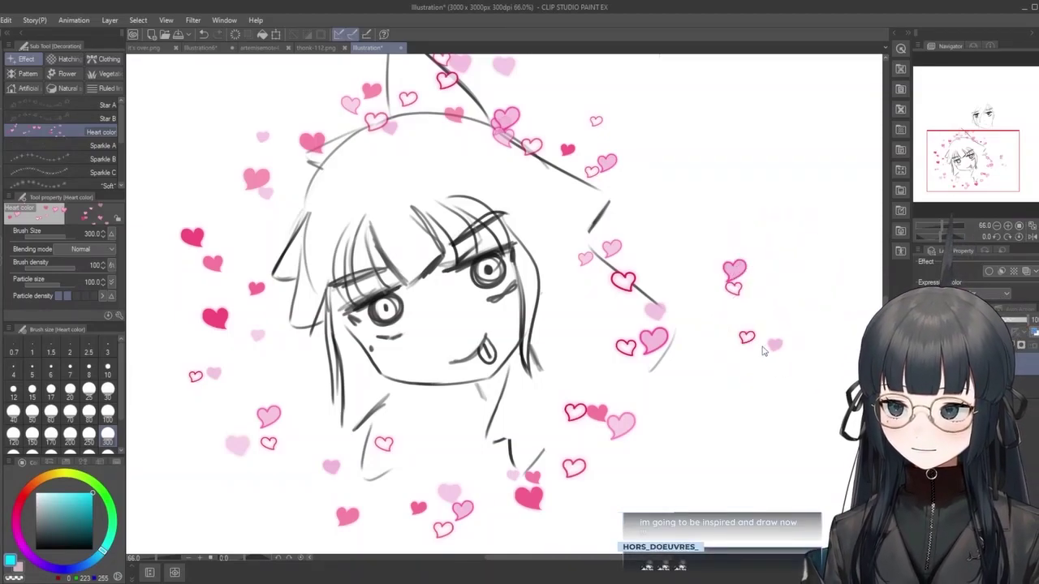
key(ctrl+z)
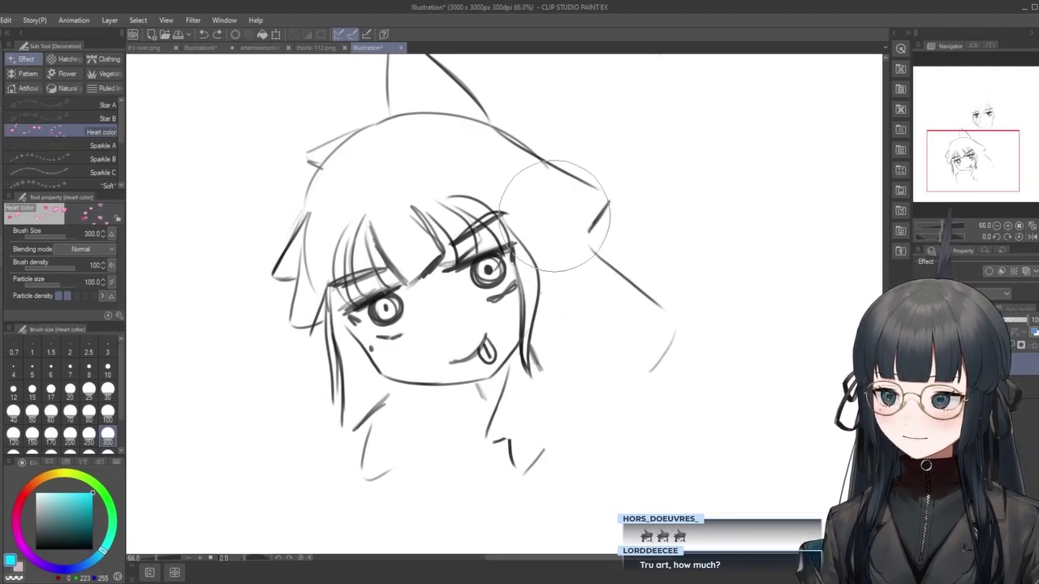
Draw a cyan smiley face in the blank area beside the head with the Transparent watercolor brush at size 20, undoing the first scribble.
click(680, 559)
drag(680, 559, 751, 559)
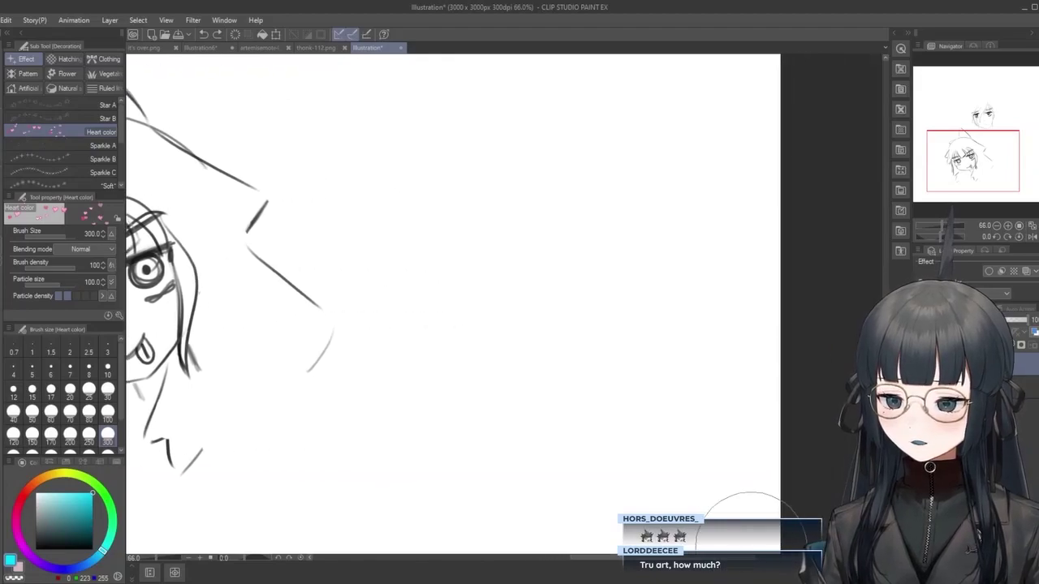
click(1, 137)
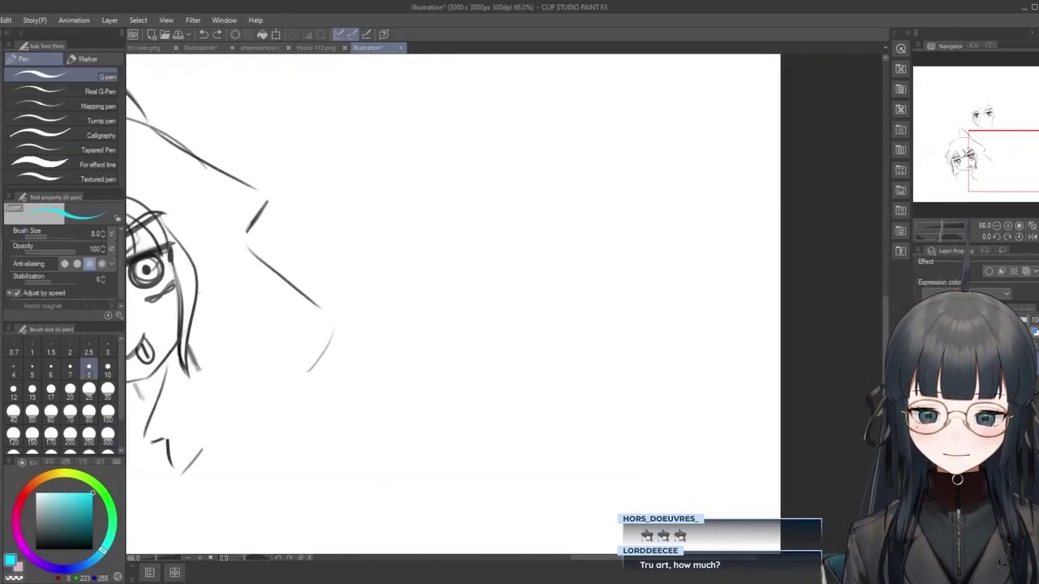
click(2, 102)
mouse_move(611, 279)
mouse_down()
mouse_move(636, 239)
mouse_move(600, 240)
mouse_move(579, 254)
mouse_move(621, 281)
mouse_up()
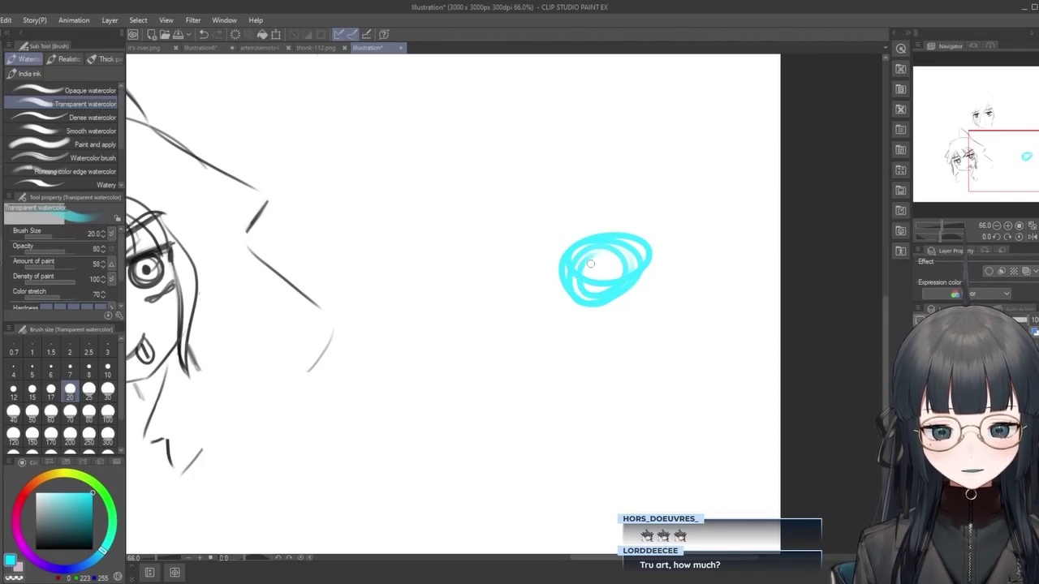
key(ctrl+z)
mouse_move(566, 225)
mouse_down()
mouse_move(624, 318)
mouse_move(596, 208)
mouse_up()
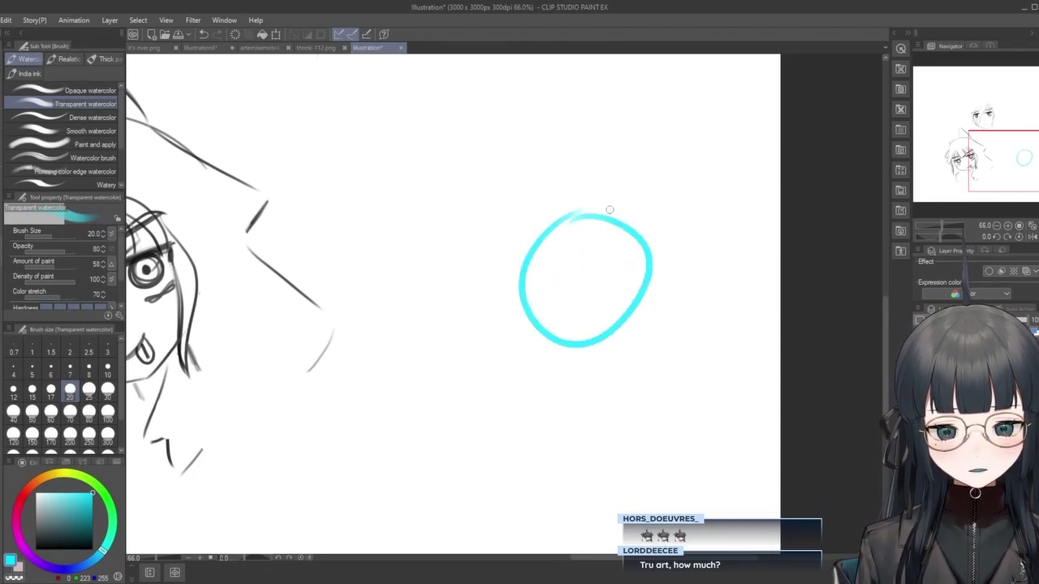
mouse_move(561, 256)
mouse_down()
mouse_move(562, 266)
mouse_move(599, 263)
mouse_up()
drag(561, 301, 619, 286)
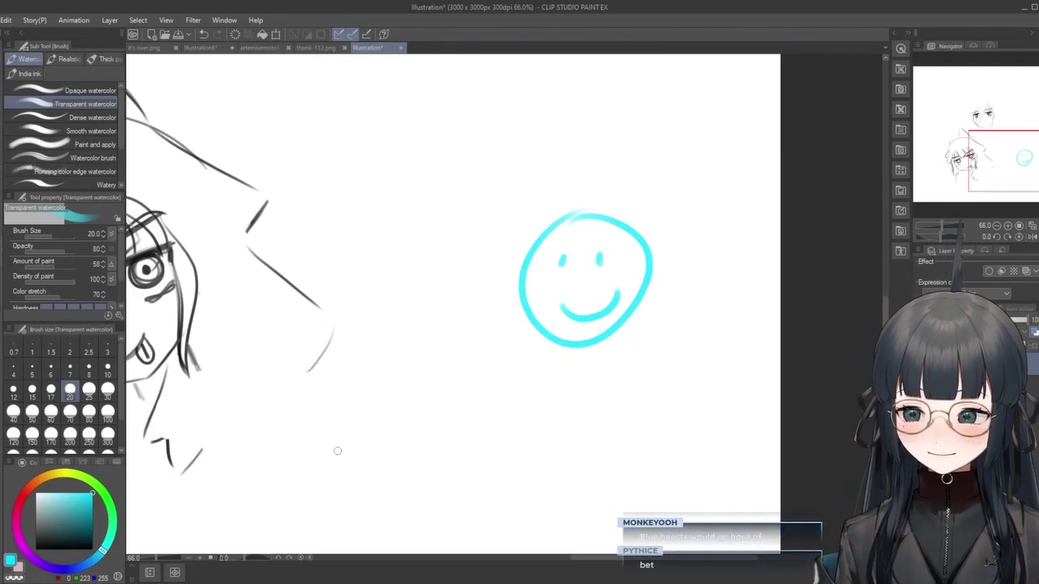
Set the drawing colour to black and undo the whole smiley face.
mouse_move(83, 514)
mouse_down()
mouse_move(93, 545)
mouse_move(72, 514)
mouse_up()
click(34, 549)
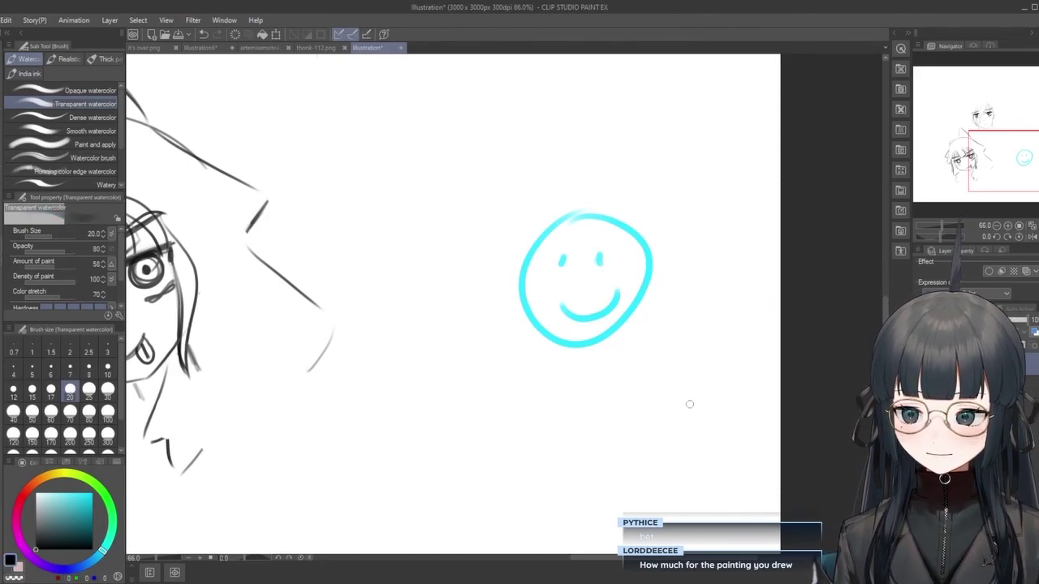
key(ctrl+z)
key(ctrl+z)
key(ctrl+z)
key(ctrl+z)
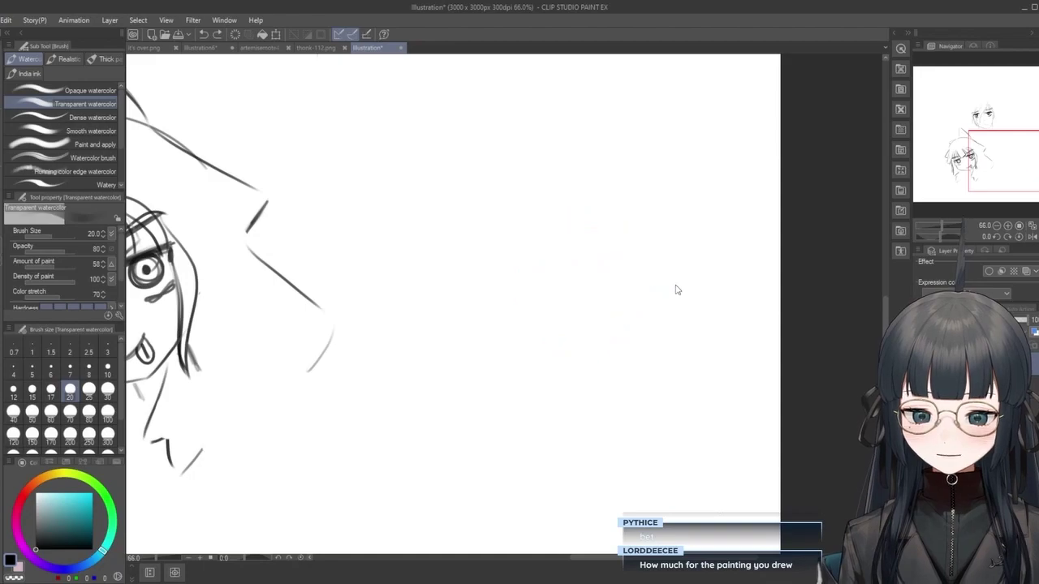
scroll(618, 249, down, 3)
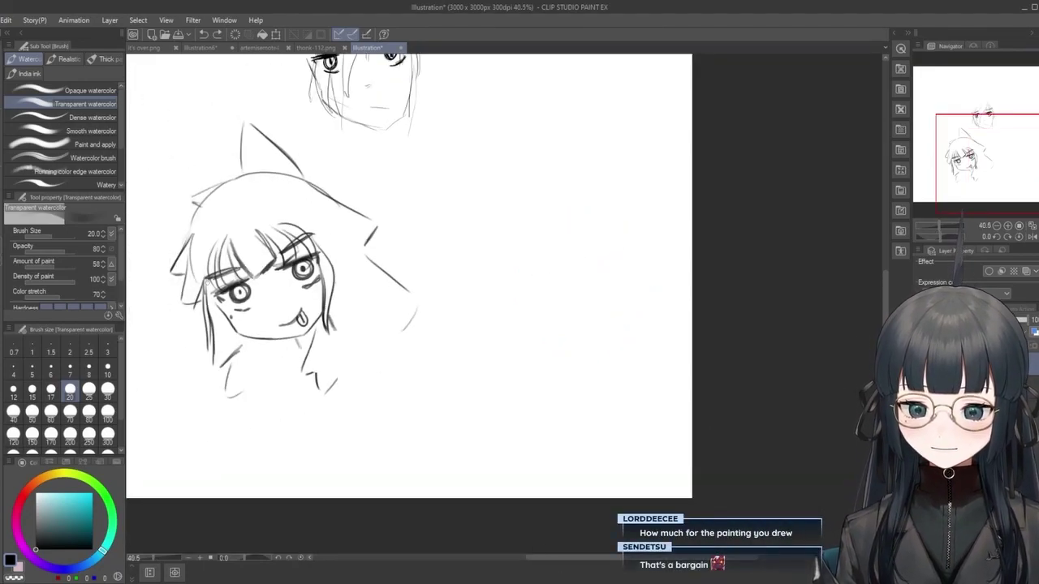
scroll(192, 278, up, 3)
scroll(178, 252, down, 3)
scroll(162, 220, up, 2)
scroll(163, 207, up, 2)
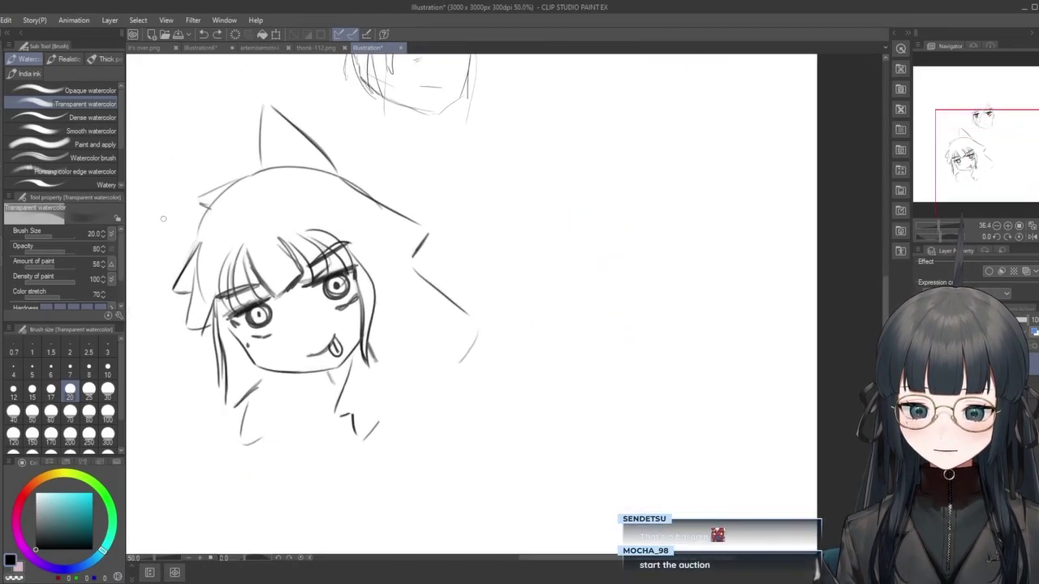
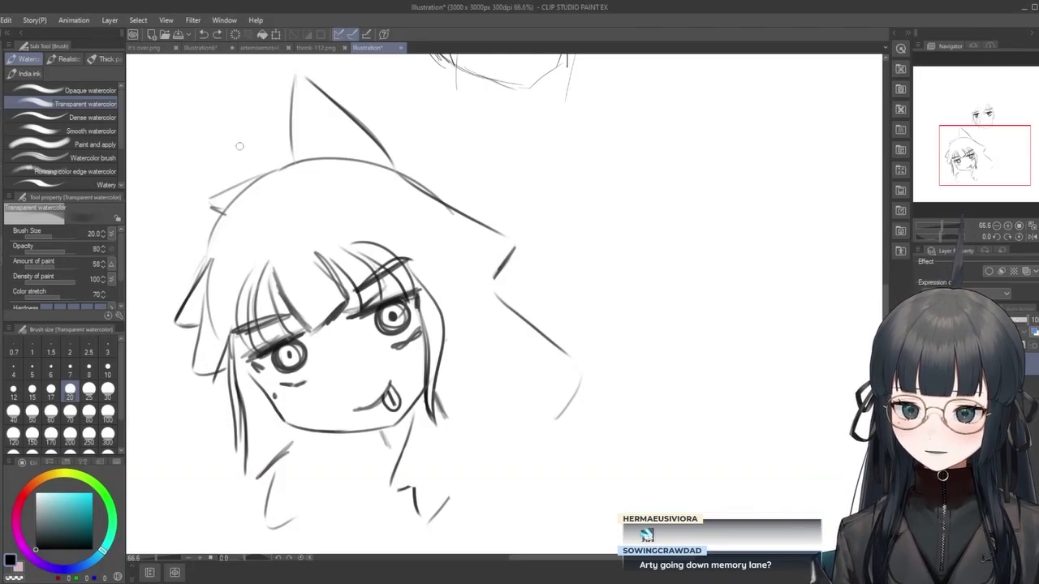
key(super+Down)
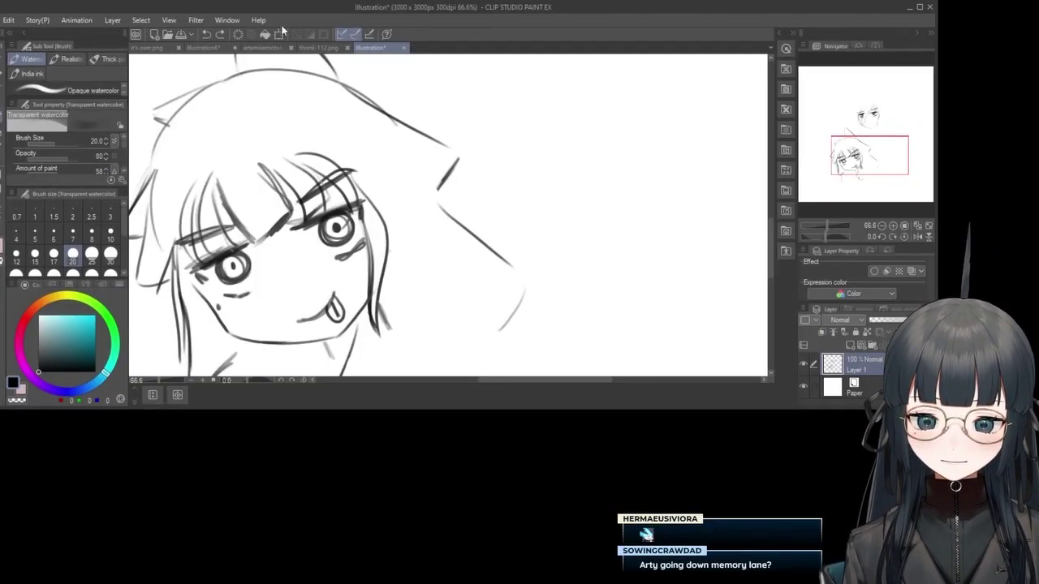
key(super+Up)
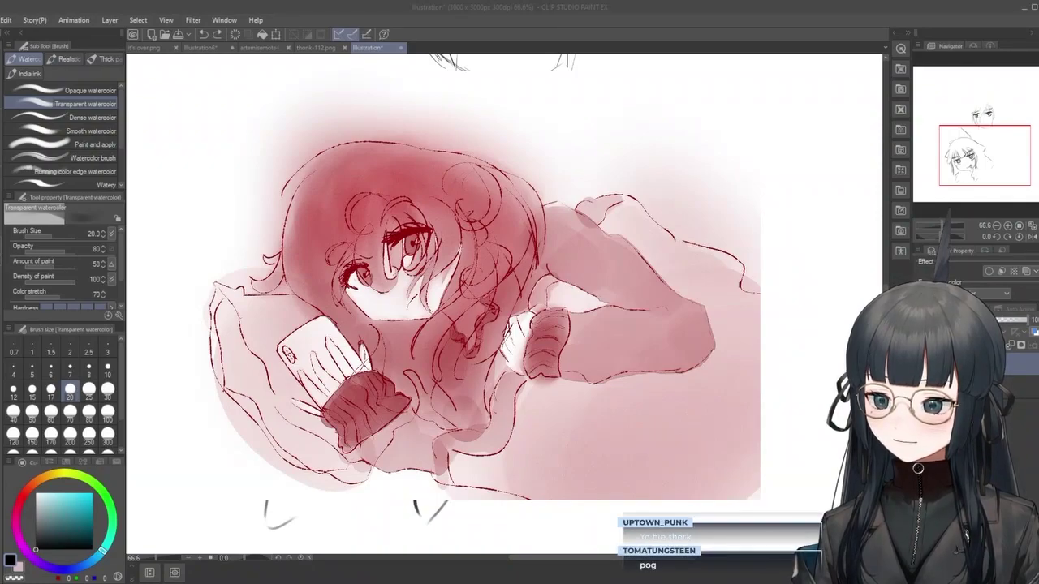
drag(487, 284, 457, 271)
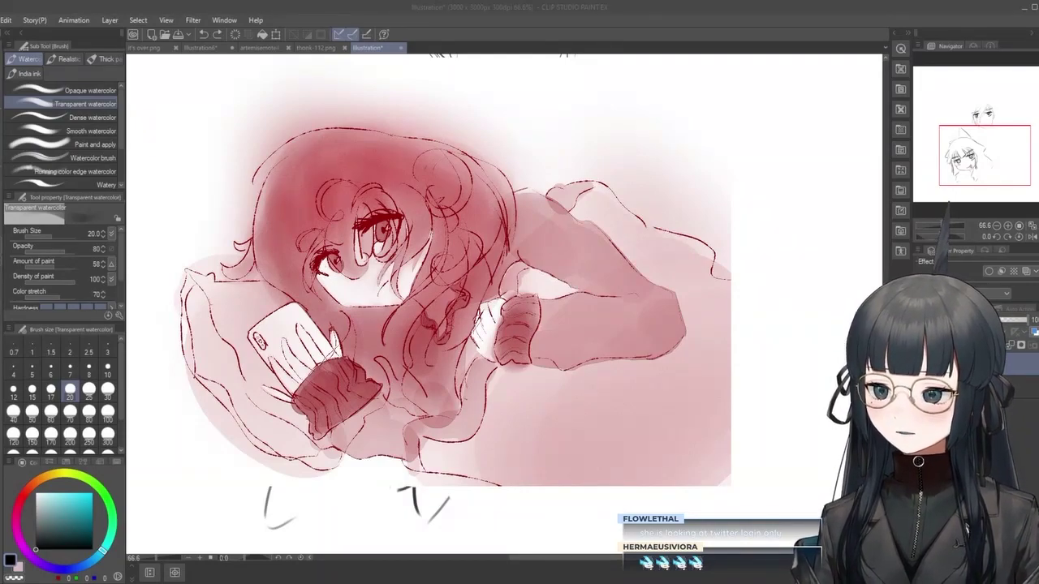
drag(464, 270, 492, 265)
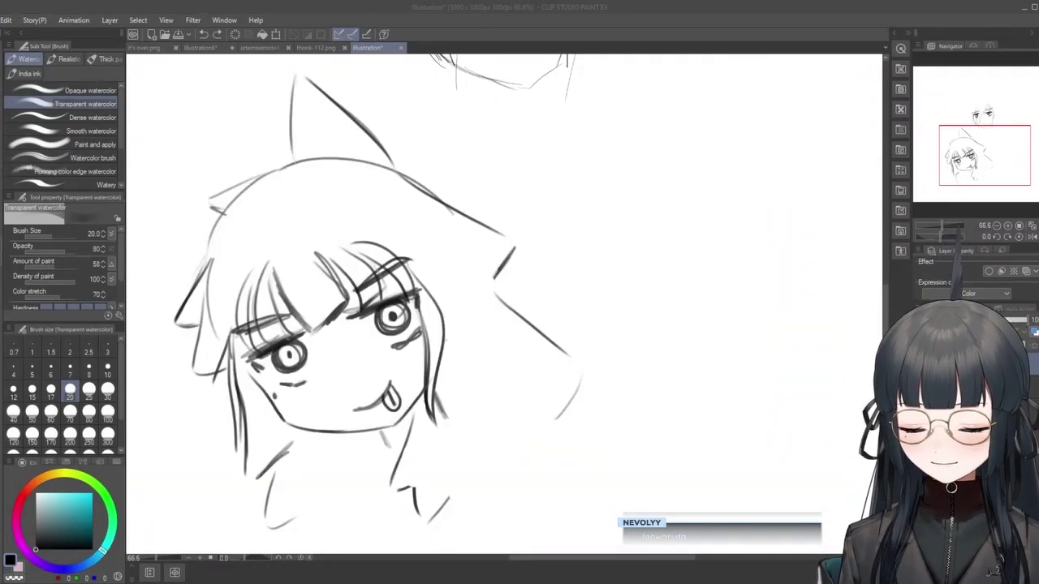
Test the Real pencil at size 7 with a loose looping scribble in the blank area beside the head, and remove it.
drag(707, 436, 501, 436)
key(p)
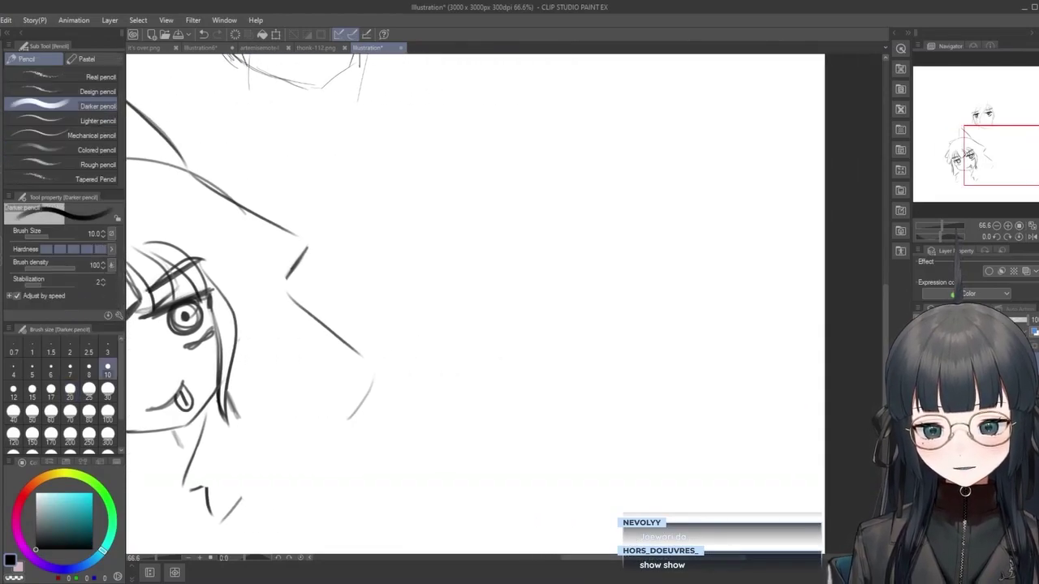
click(97, 77)
mouse_move(659, 203)
mouse_down()
mouse_move(639, 450)
mouse_move(649, 325)
mouse_move(628, 390)
mouse_move(754, 174)
mouse_up()
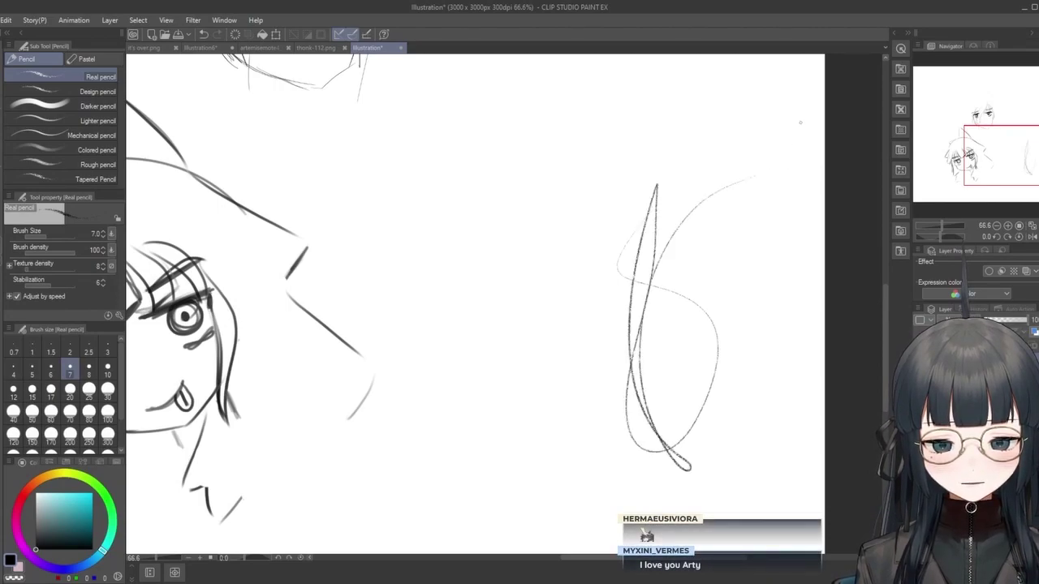
scroll(714, 164, up, 3)
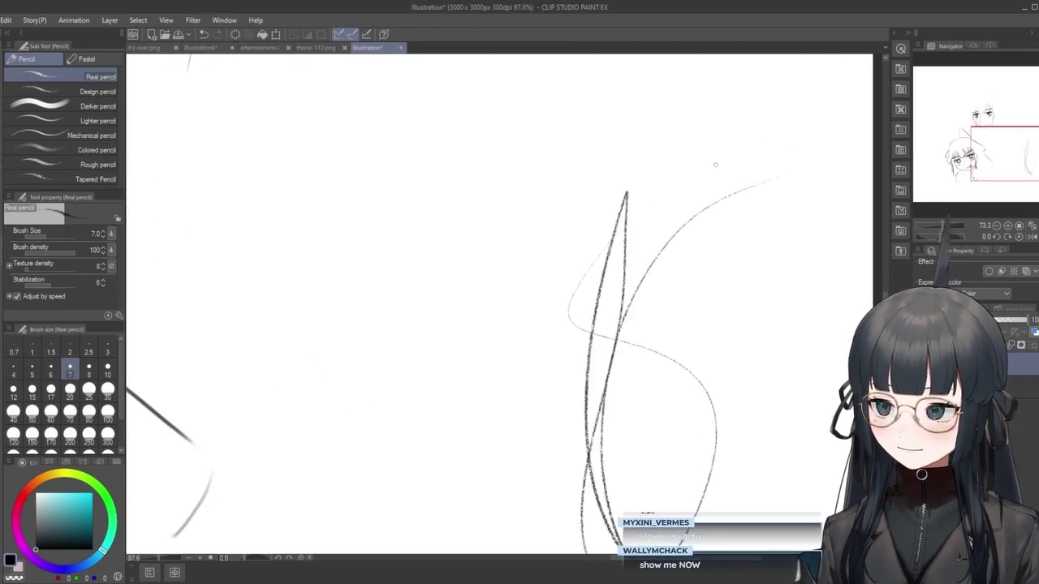
key(Delete)
Sketch a new eye in the blank area with a thick arched upper lash line and an oval iris, undoing stray strokes.
mouse_move(610, 309)
mouse_down()
mouse_move(679, 289)
mouse_move(614, 305)
mouse_move(656, 293)
mouse_move(639, 321)
mouse_move(659, 294)
mouse_up()
key(ctrl+z)
key(ctrl+z)
key(ctrl+z)
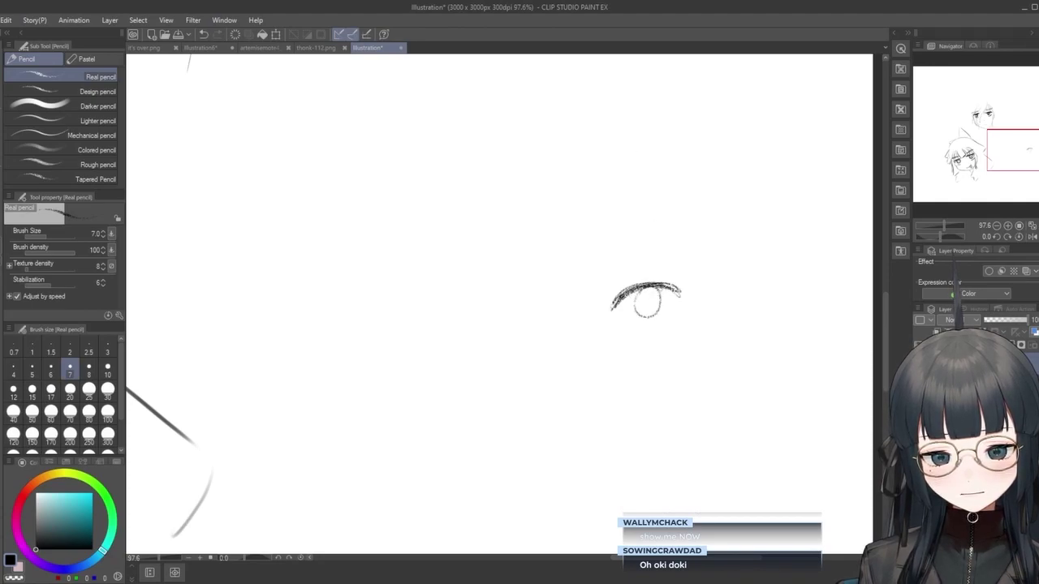
Sketch a matching second eye beside the first with an arched lash line and oval iris, undoing and redrawing strokes until it fits.
mouse_move(734, 292)
mouse_down()
mouse_move(794, 288)
mouse_move(765, 309)
mouse_move(760, 286)
mouse_move(774, 286)
mouse_move(729, 300)
mouse_move(801, 300)
mouse_move(767, 321)
mouse_move(762, 277)
mouse_move(779, 307)
mouse_move(765, 314)
mouse_move(769, 292)
mouse_move(761, 314)
mouse_move(750, 308)
mouse_move(786, 297)
mouse_up()
key(ctrl+z)
key(ctrl+z)
key(ctrl+z)
key(ctrl+z)
key(ctrl+z)
key(ctrl+z)
key(ctrl+z)
key(ctrl+z)
key(ctrl+z)
key(ctrl+z)
key(ctrl+z)
key(ctrl+z)
key(ctrl+z)
key(ctrl+z)
key(ctrl+z)
key(ctrl+z)
key(ctrl+z)
key(ctrl+z)
key(ctrl+z)
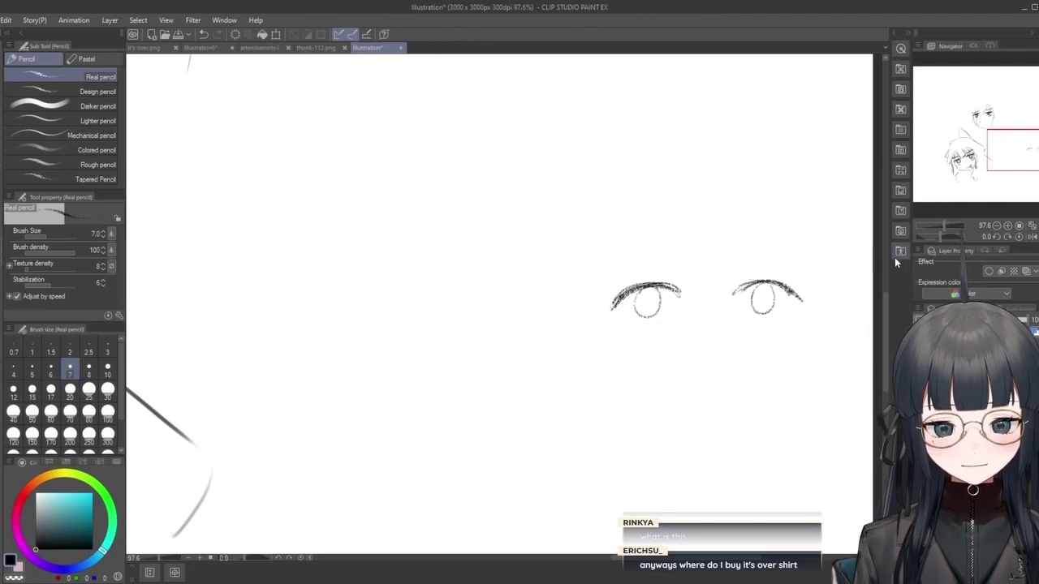
Redraw the second eye's iris, thicken its lash line, and add short lower-lid strokes under both eyes.
key(ctrl+z)
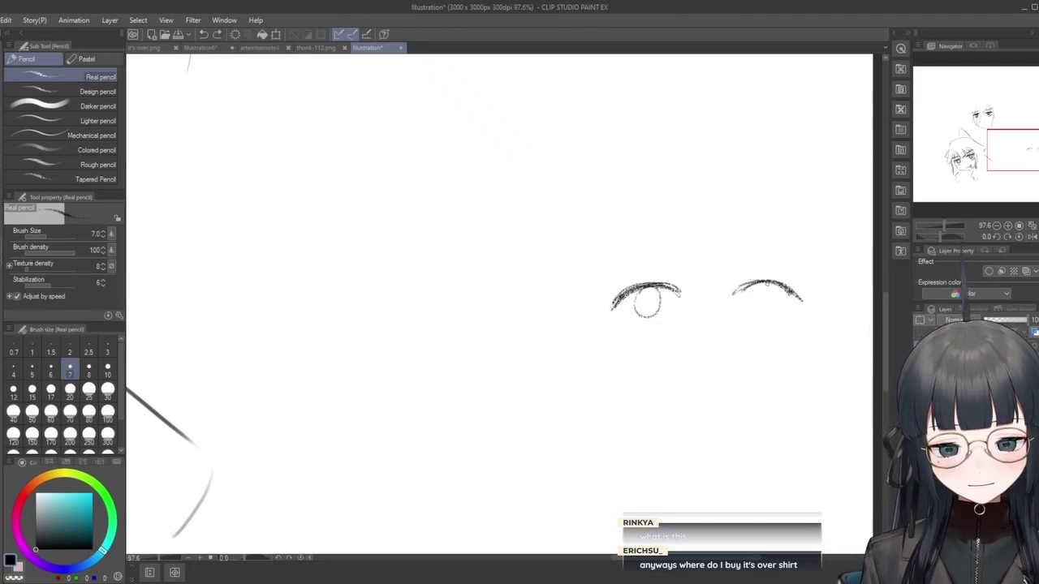
mouse_move(756, 286)
mouse_down()
mouse_move(753, 311)
mouse_move(769, 282)
mouse_up()
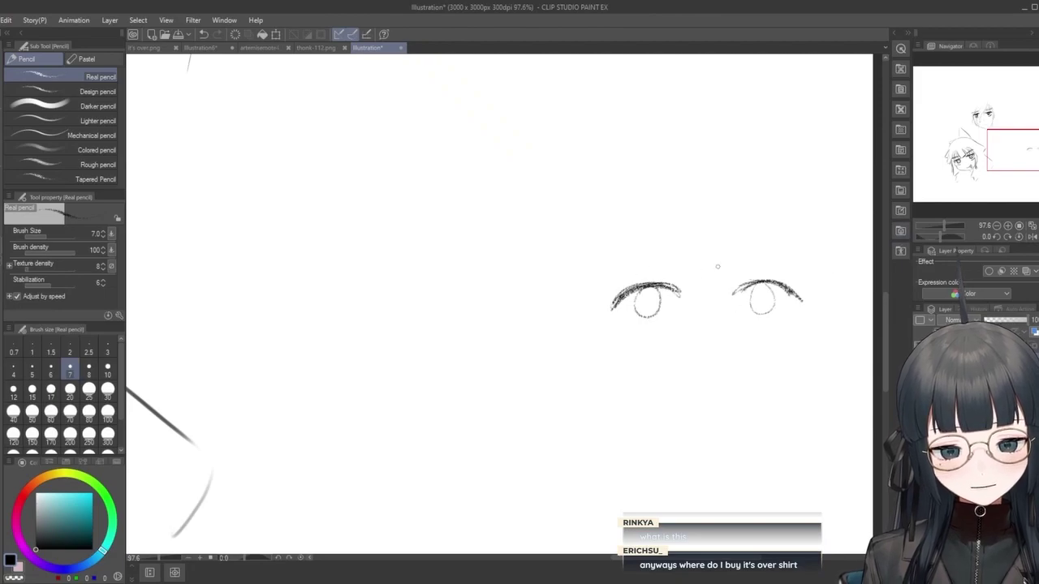
mouse_move(773, 280)
mouse_down()
mouse_move(800, 297)
mouse_move(768, 328)
mouse_move(755, 326)
mouse_up()
drag(654, 323, 635, 335)
key(ctrl+z)
drag(658, 328, 634, 331)
mouse_move(766, 297)
mouse_down()
mouse_move(781, 316)
mouse_move(762, 282)
mouse_move(767, 315)
mouse_move(765, 281)
mouse_up()
key(ctrl+z)
mouse_move(638, 294)
mouse_down()
mouse_move(635, 320)
mouse_move(659, 317)
mouse_up()
key(ctrl+z)
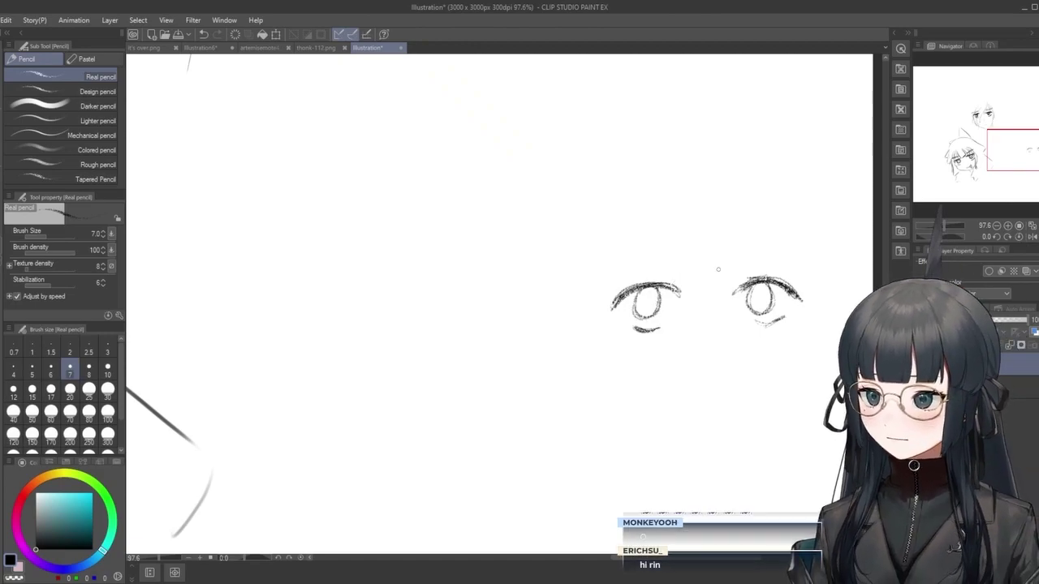
scroll(793, 331, down, 2)
scroll(826, 299, up, 4)
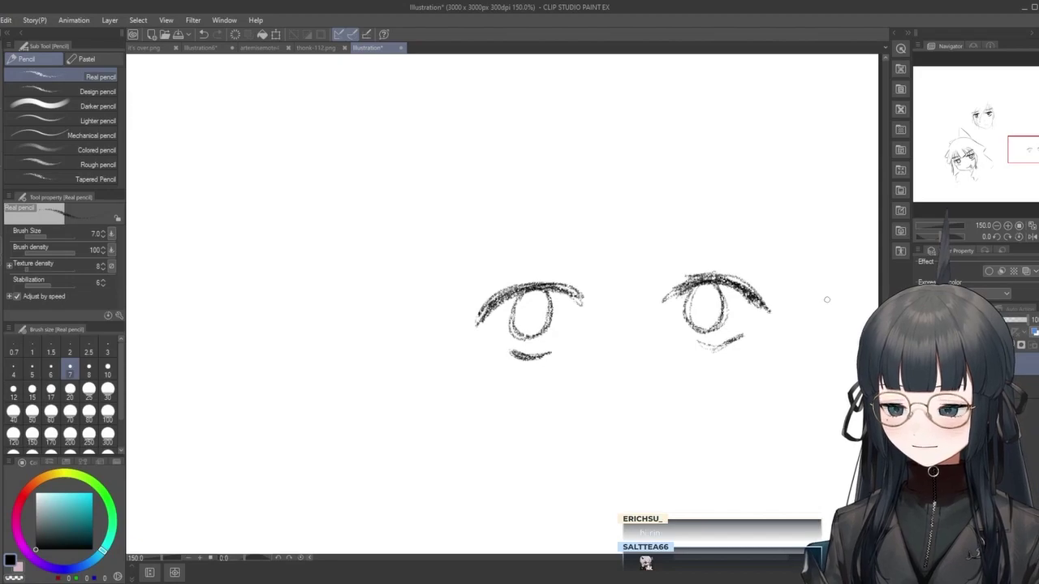
scroll(804, 283, down, 6)
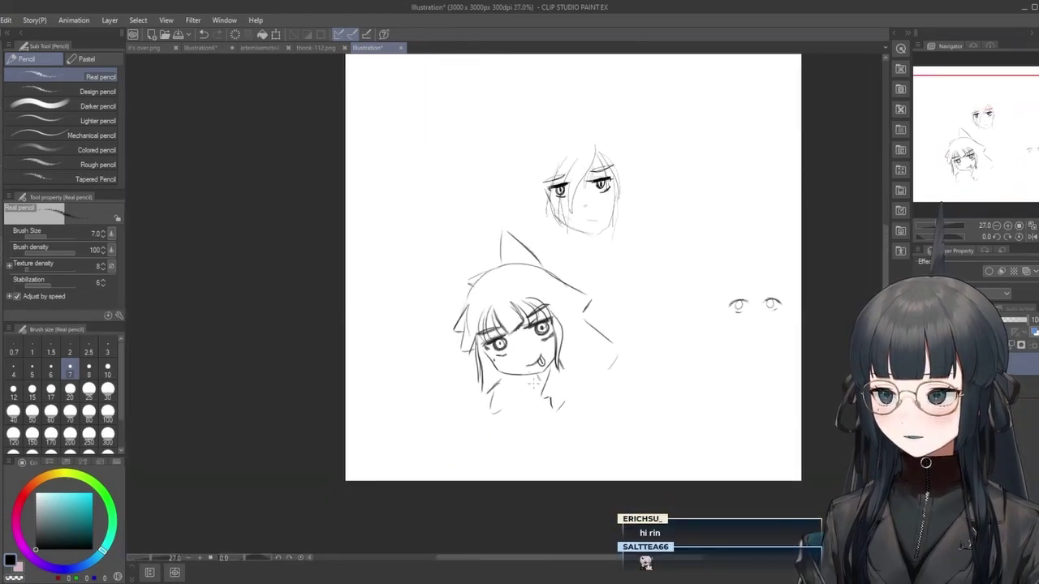
scroll(533, 384, up, 5)
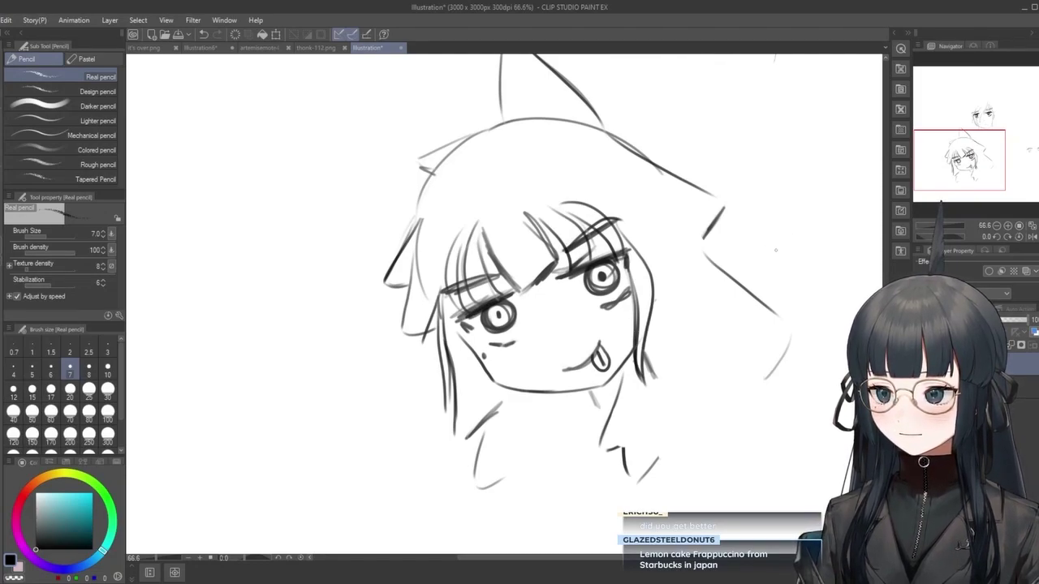
scroll(775, 250, down, 1)
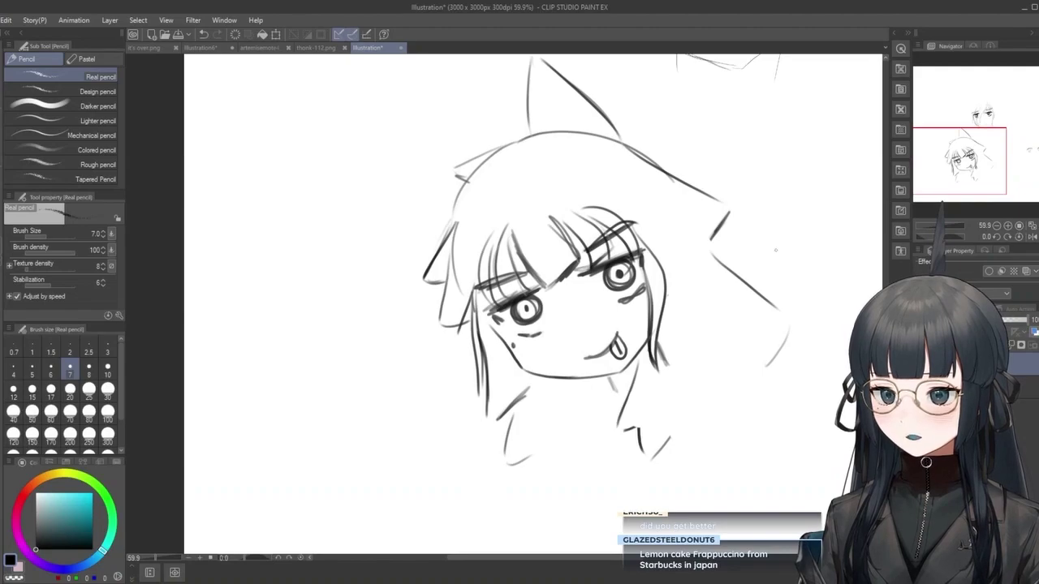
scroll(855, 118, up, 1)
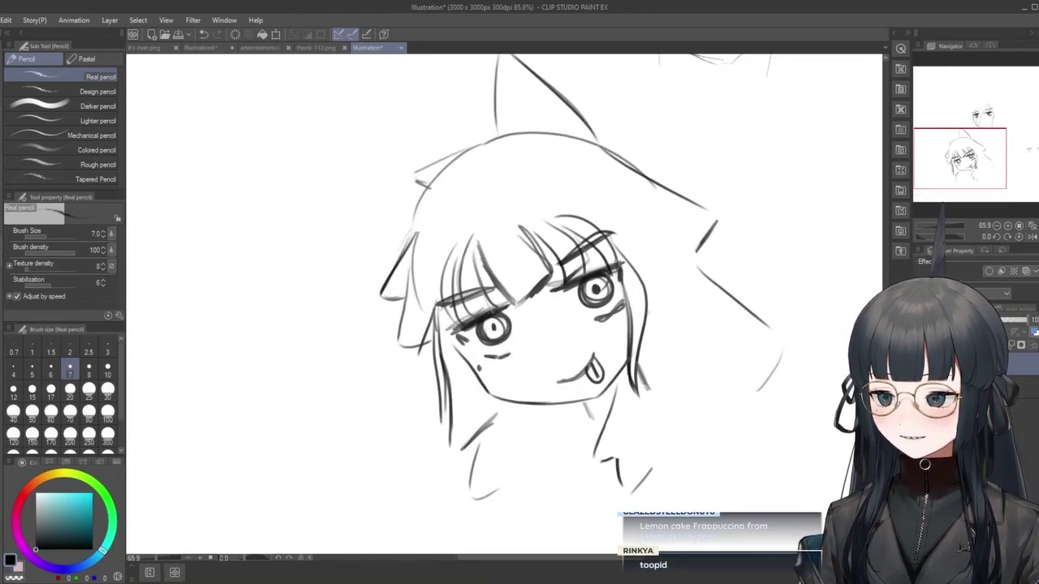
scroll(600, 308, down, 1)
scroll(601, 309, up, 1)
scroll(601, 308, down, 1)
scroll(600, 308, up, 1)
scroll(592, 256, down, 1)
scroll(592, 255, up, 1)
scroll(592, 255, down, 1)
scroll(596, 251, up, 1)
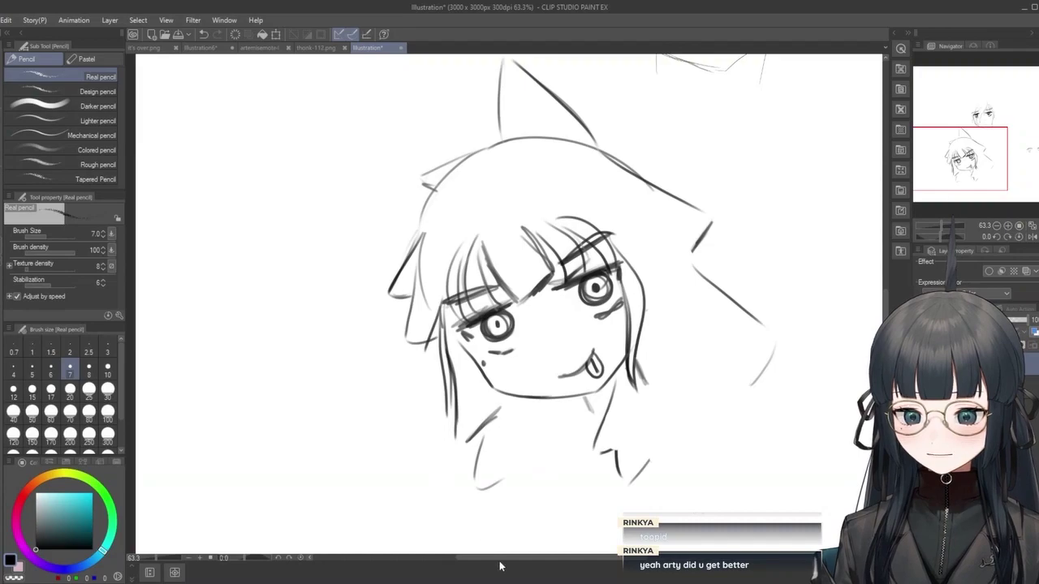
mouse_move(495, 567)
mouse_down()
mouse_move(659, 570)
mouse_move(520, 582)
mouse_up()
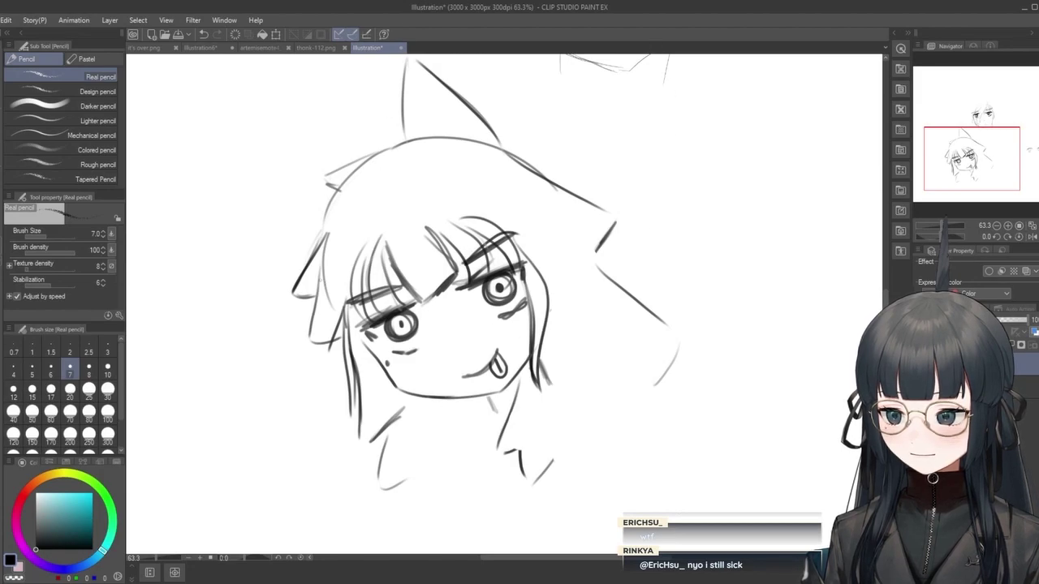
Open the it's over.png drawing and move its "it's over" text slightly lower beneath the mouth.
click(155, 49)
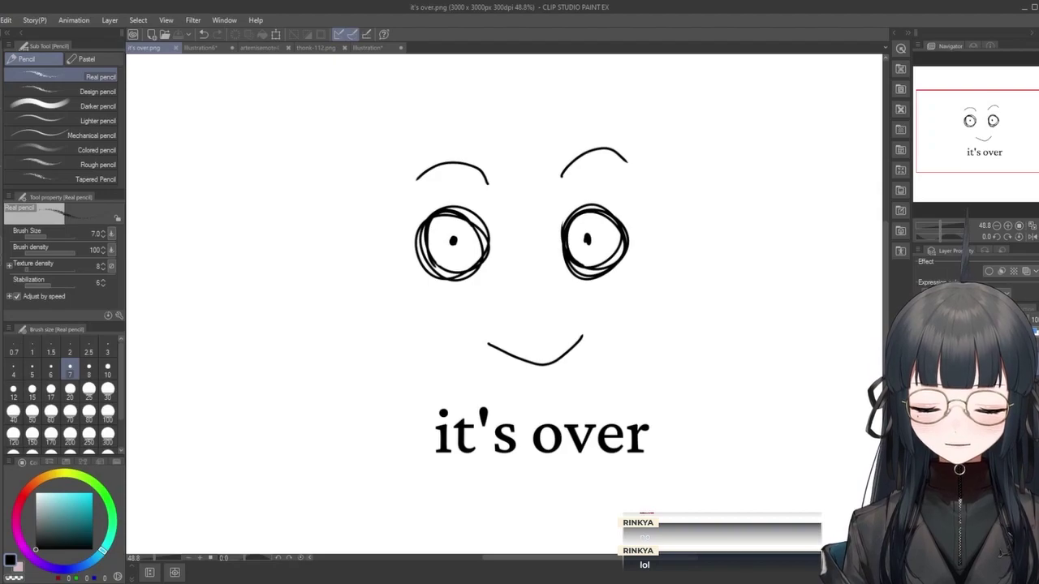
key(t)
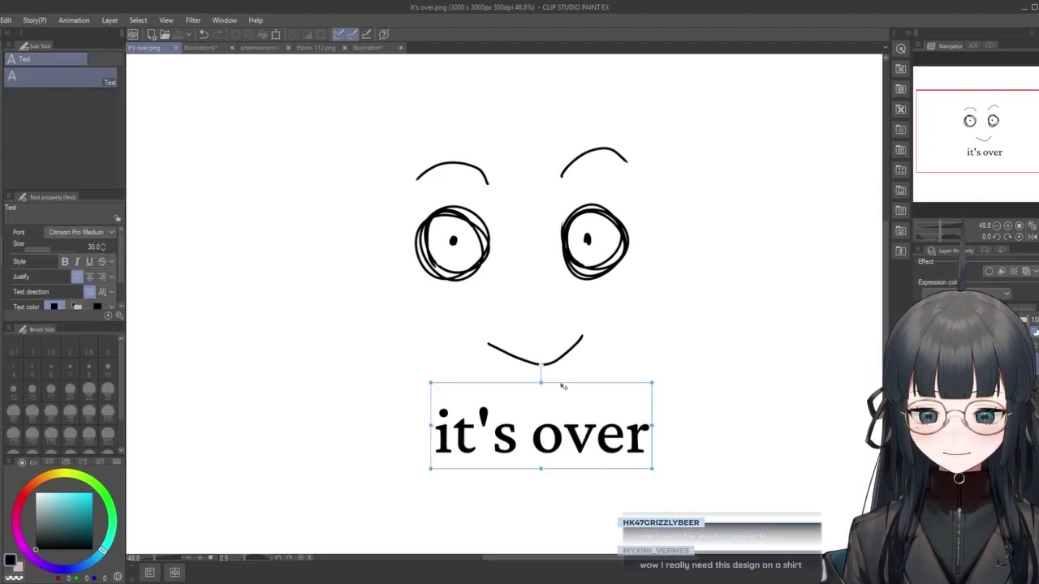
drag(563, 385, 558, 402)
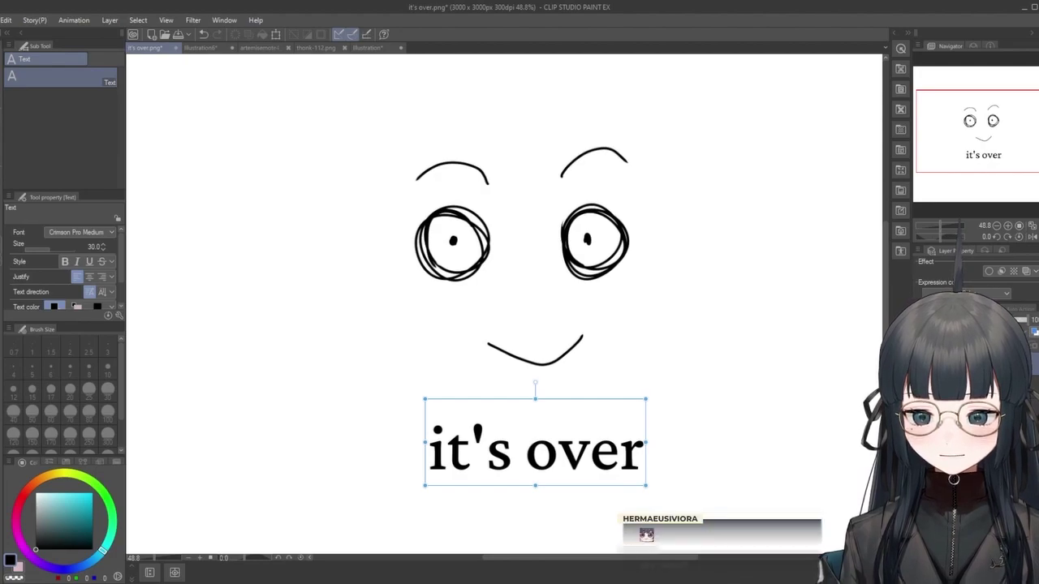
Select the whole "it's over" canvas with the Move layer tool active and invert the drawing's colors.
key(k)
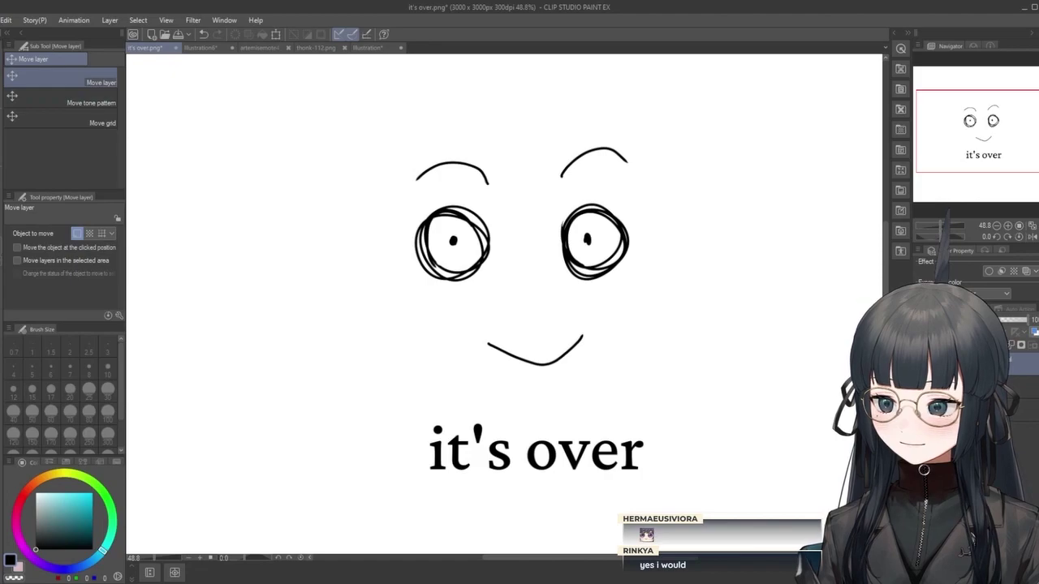
scroll(454, 304, down, 3)
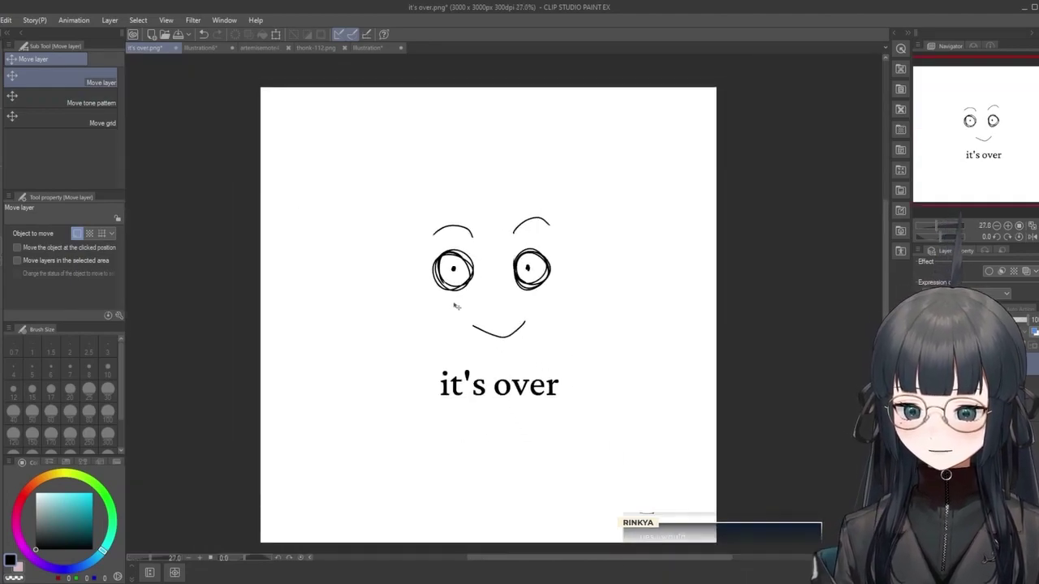
key(ctrl+a)
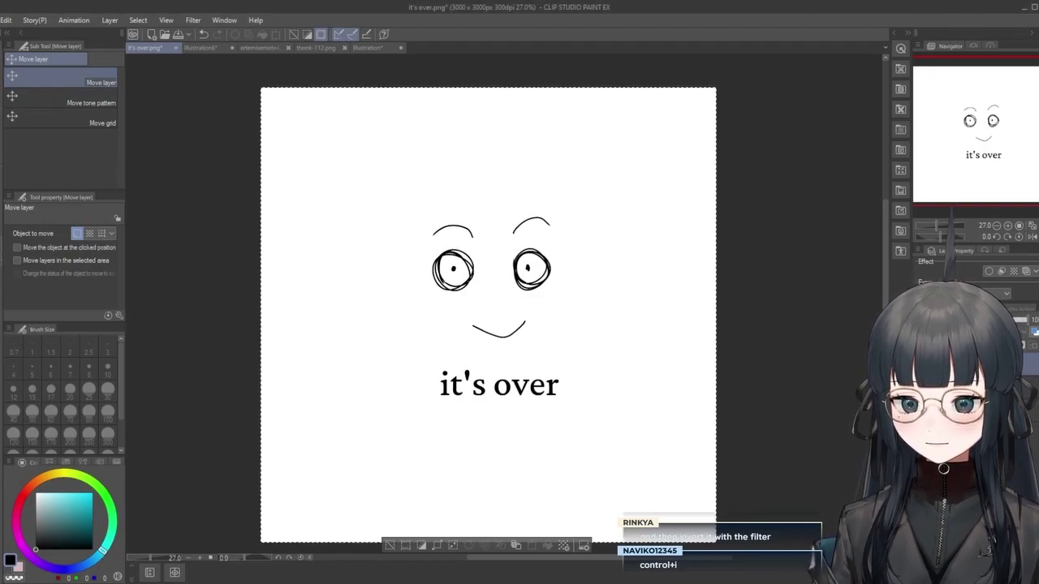
key(alt)
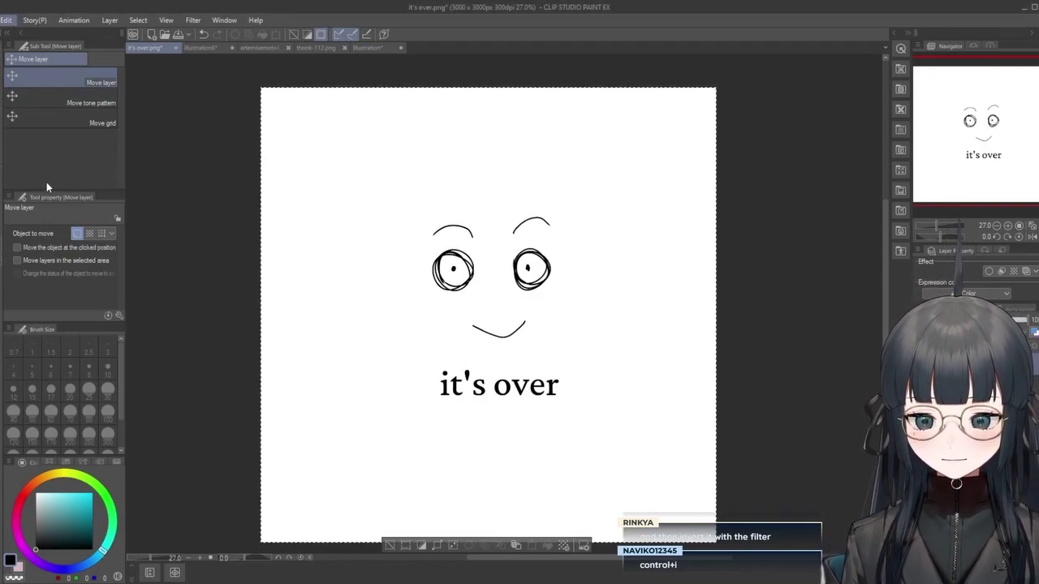
key(alt)
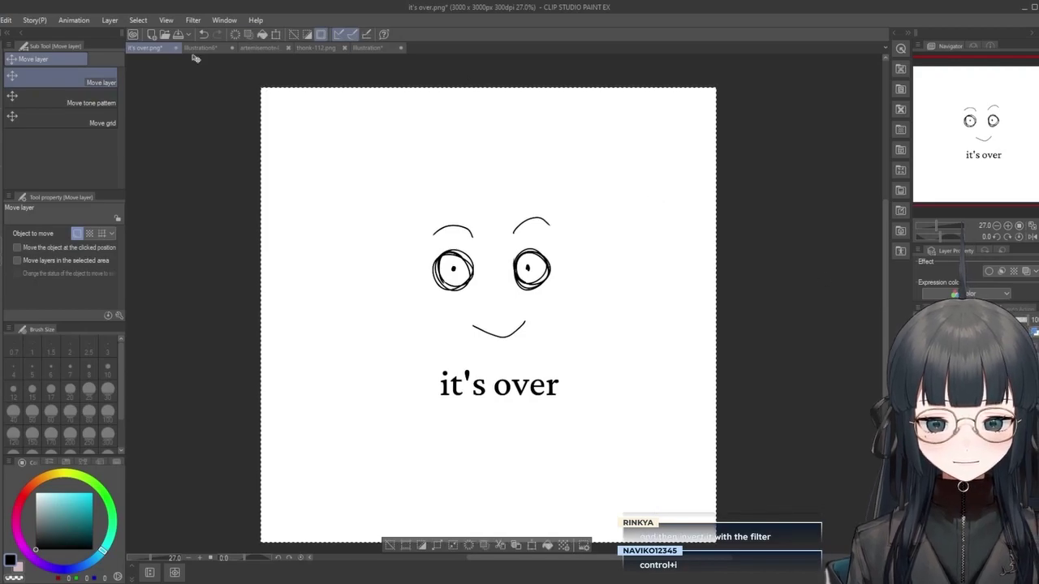
key(alt)
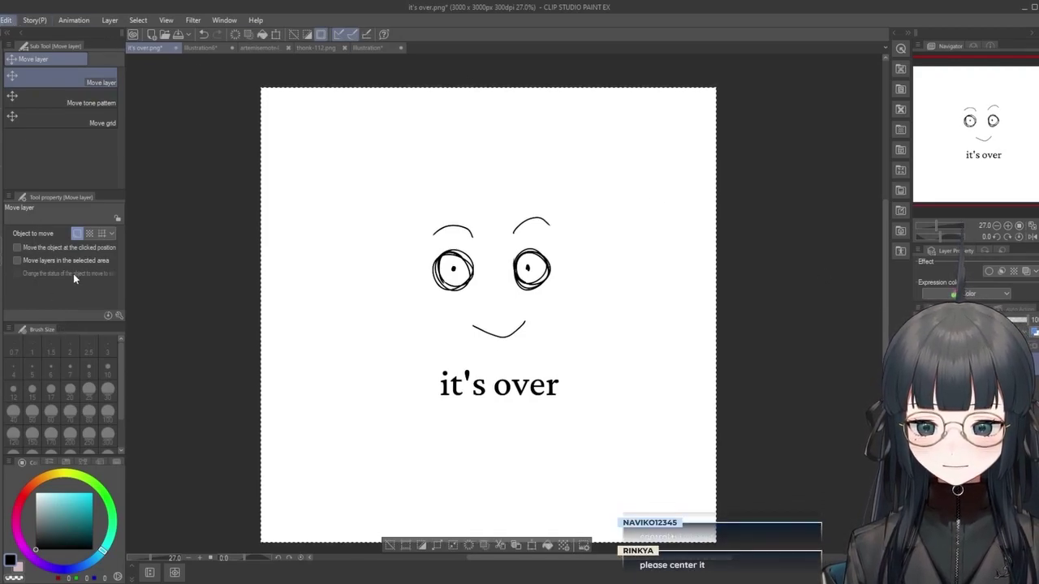
key(ctrl+i)
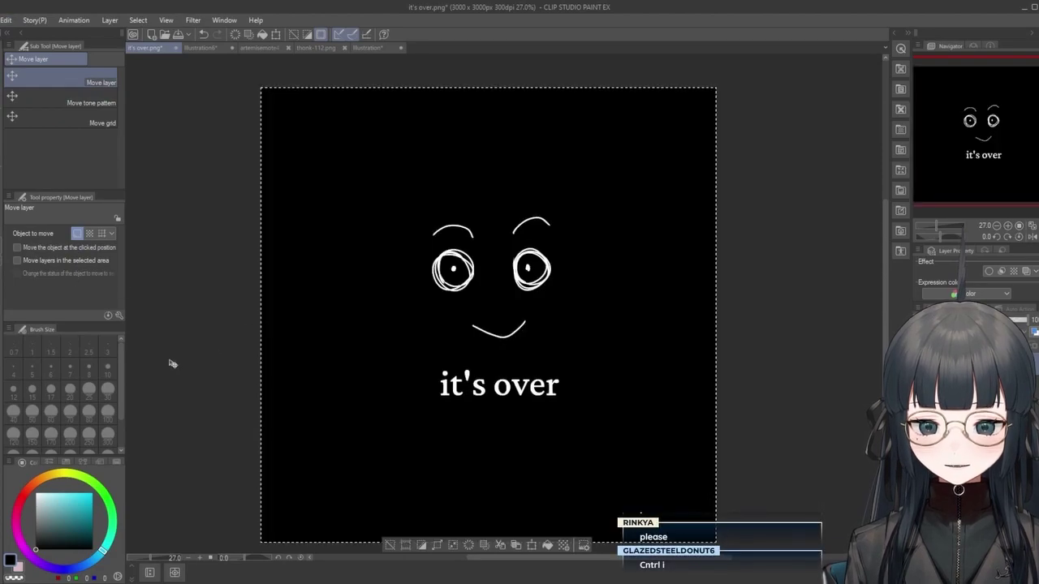
scroll(626, 359, up, 3)
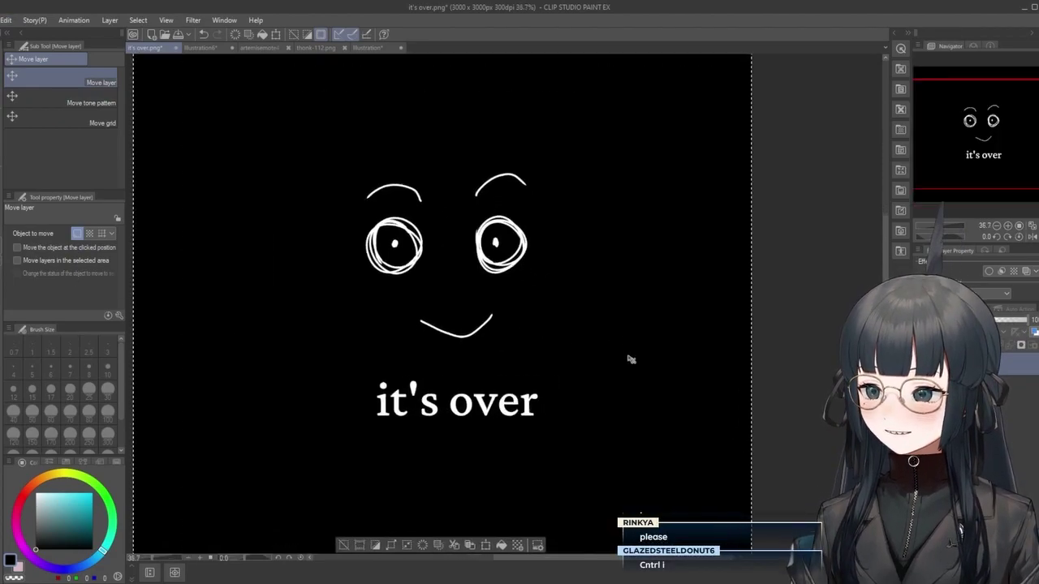
scroll(417, 264, down, 1)
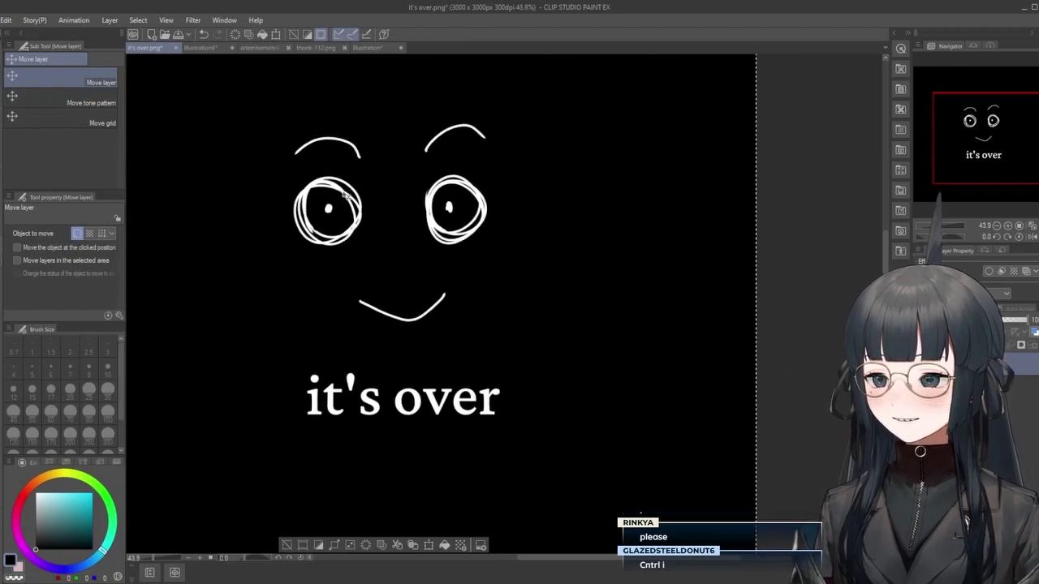
scroll(243, 110, down, 1)
scroll(233, 114, up, 1)
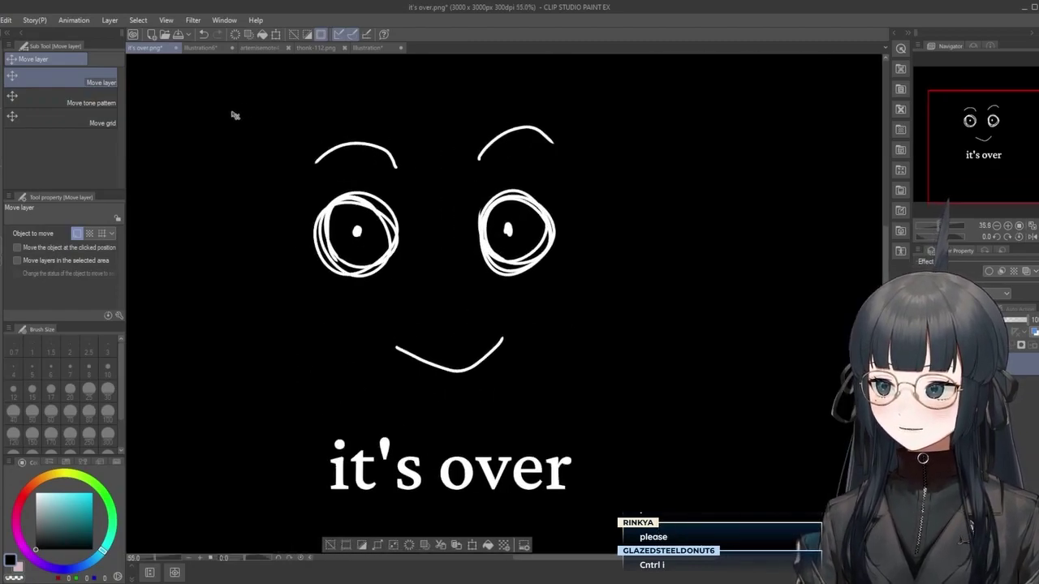
scroll(225, 123, up, 1)
scroll(226, 125, down, 1)
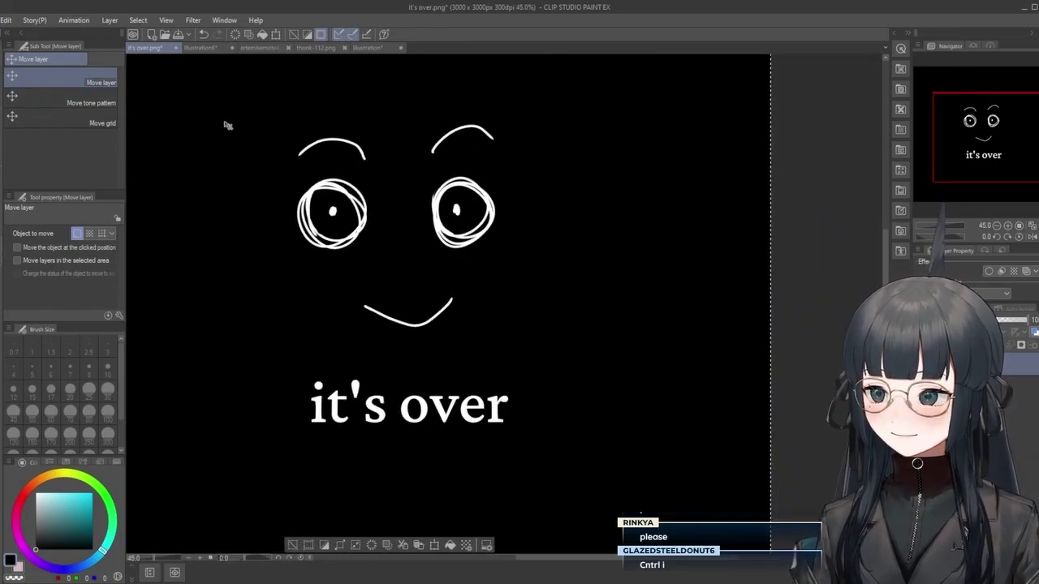
Toggle the color inversion repeatedly to compare both versions, ending on black lines over white.
key(ctrl+i)
key(ctrl+i)
key(ctrl+i)
key(ctrl+i)
key(ctrl+i)
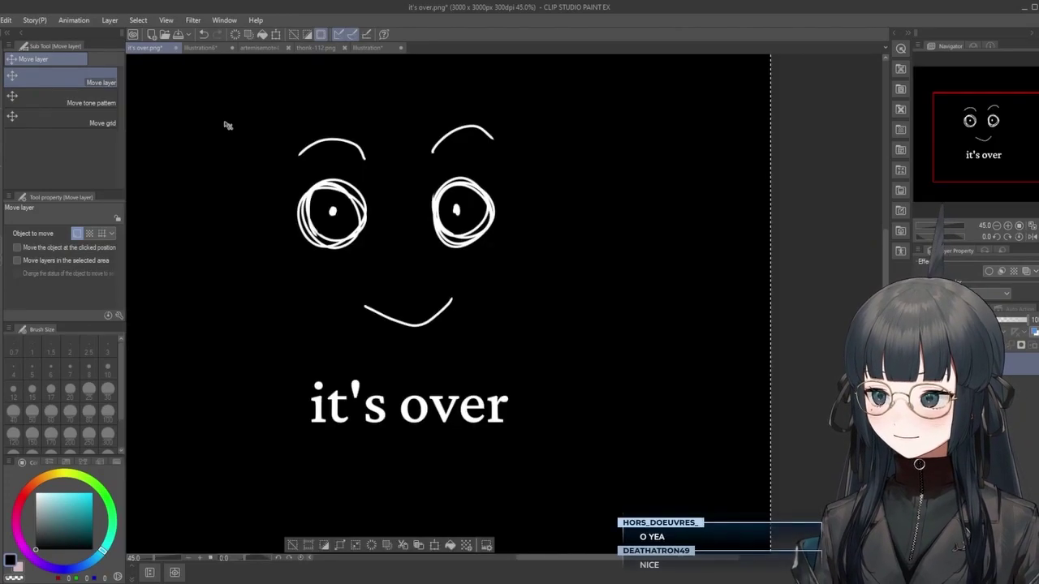
key(ctrl+i)
key(ctrl+i)
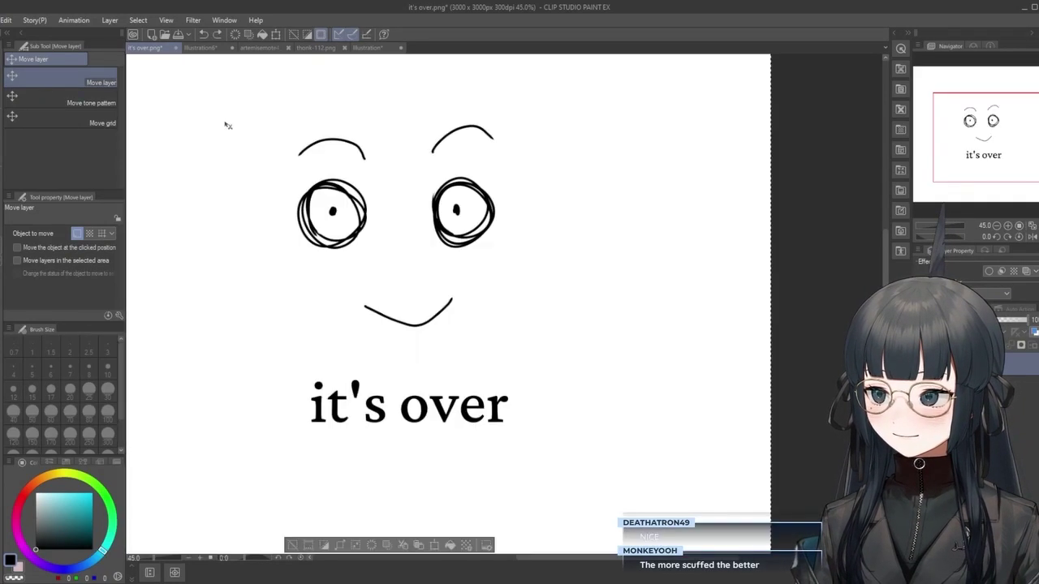
key(ctrl+i)
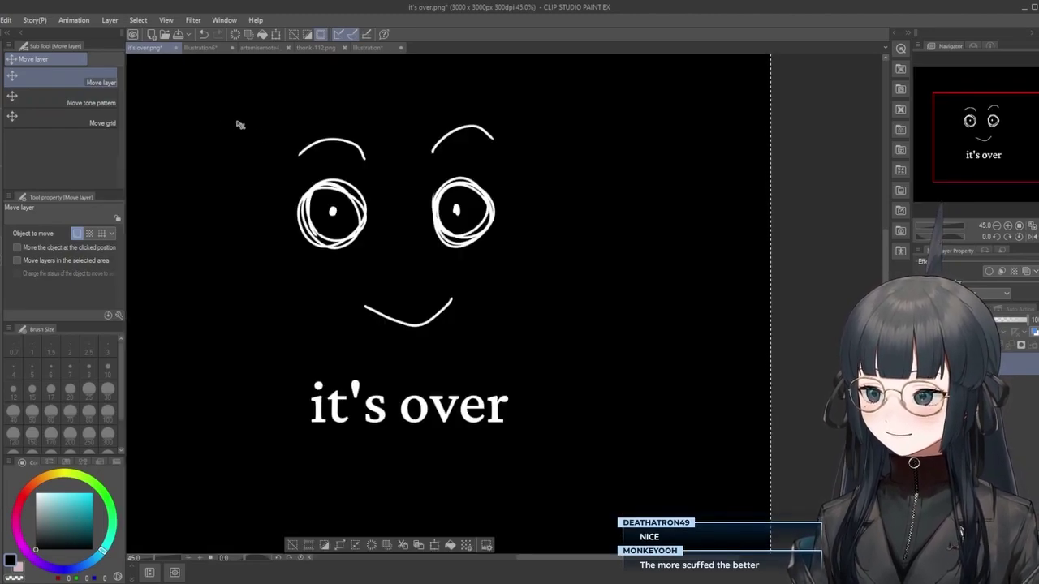
scroll(298, 167, down, 1)
scroll(298, 166, down, 3)
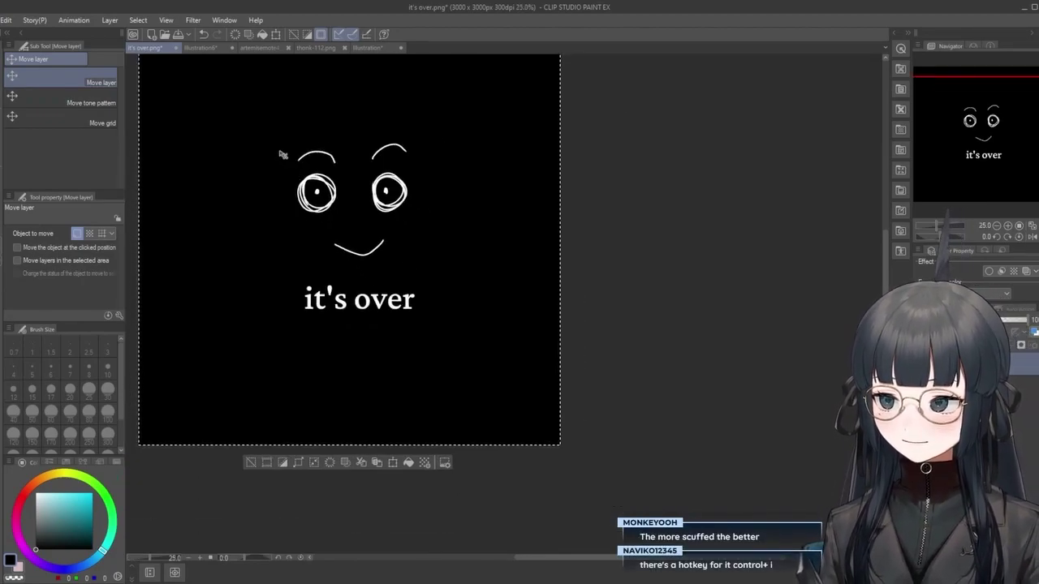
key(ctrl+i)
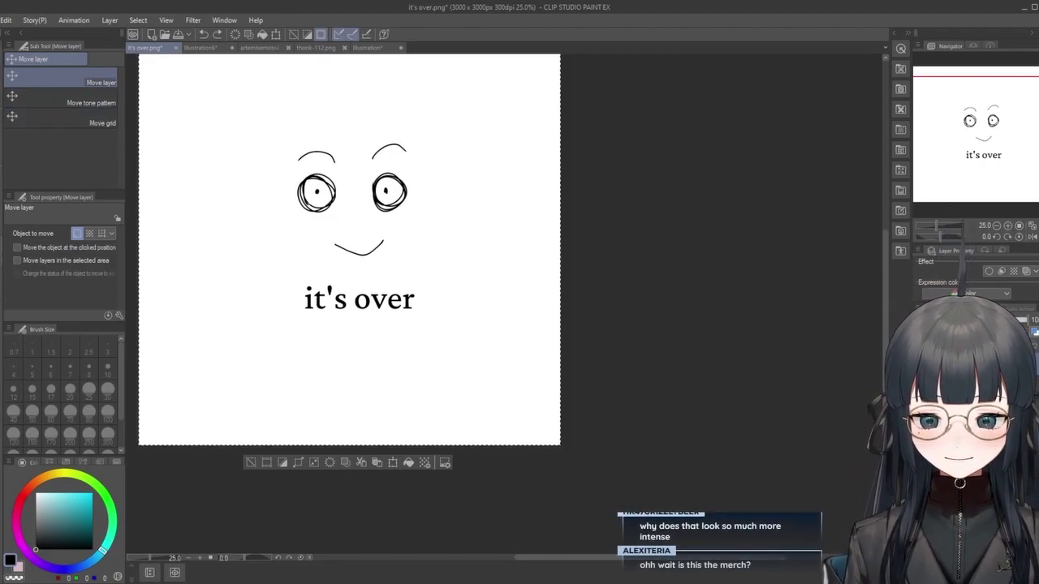
Lasso the face together with its "it's over" text, shift them slightly up and left on the canvas, and clear the selection.
key(m)
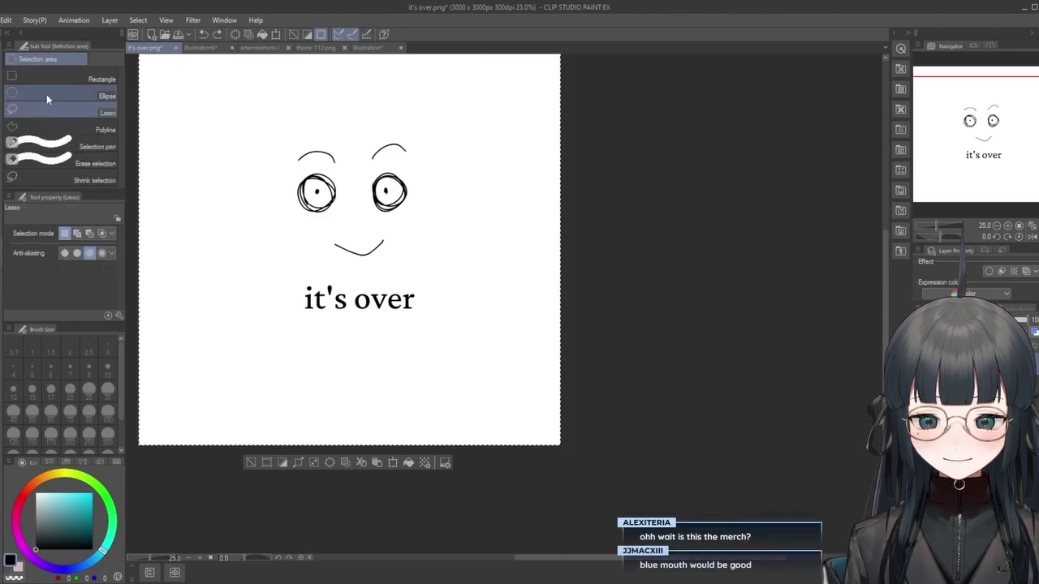
key(ctrl+d)
mouse_move(458, 131)
mouse_down()
mouse_move(389, 124)
mouse_move(253, 143)
mouse_move(251, 201)
mouse_move(275, 237)
mouse_move(267, 307)
mouse_move(369, 369)
mouse_move(466, 307)
mouse_move(440, 145)
mouse_up()
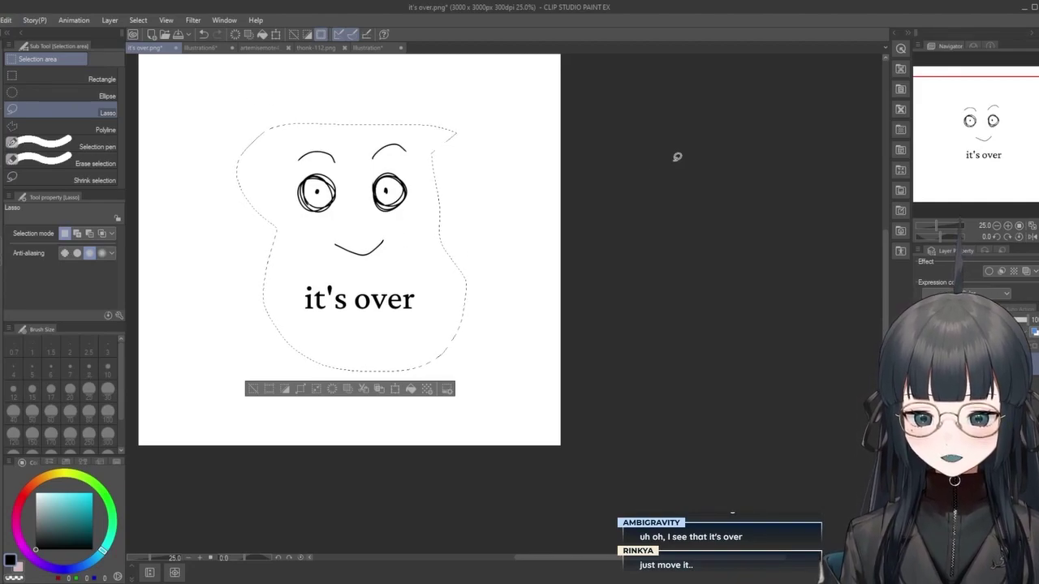
scroll(349, 55, down, 5)
scroll(312, 56, up, 3)
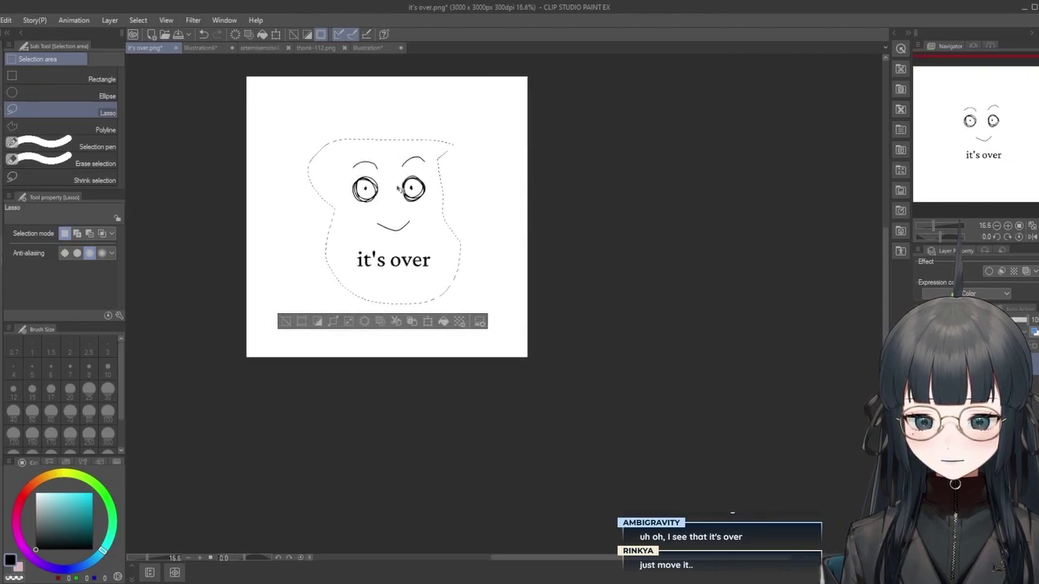
drag(393, 186, 385, 177)
key(ctrl+d)
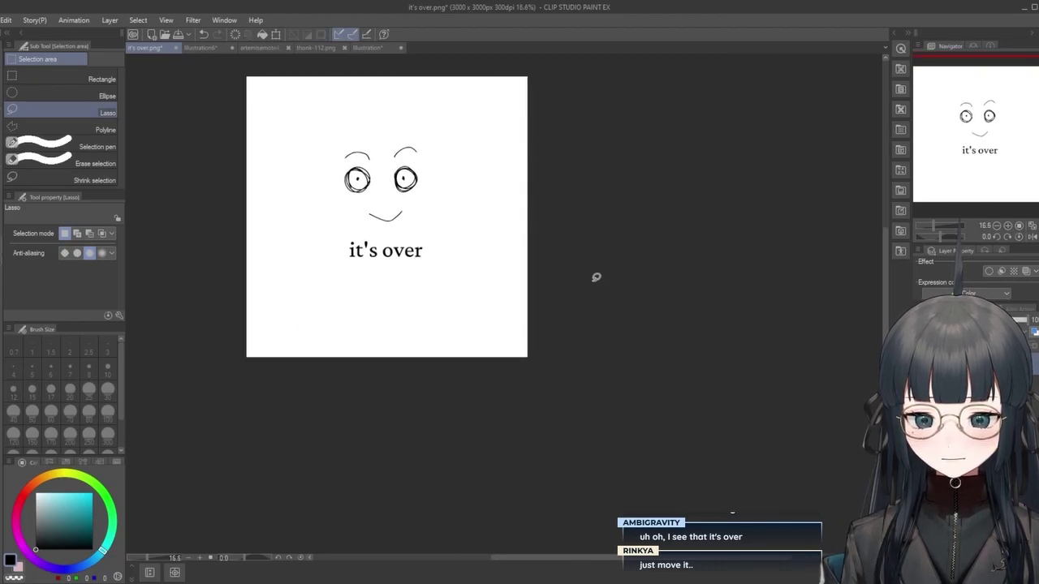
scroll(372, 93, up, 2)
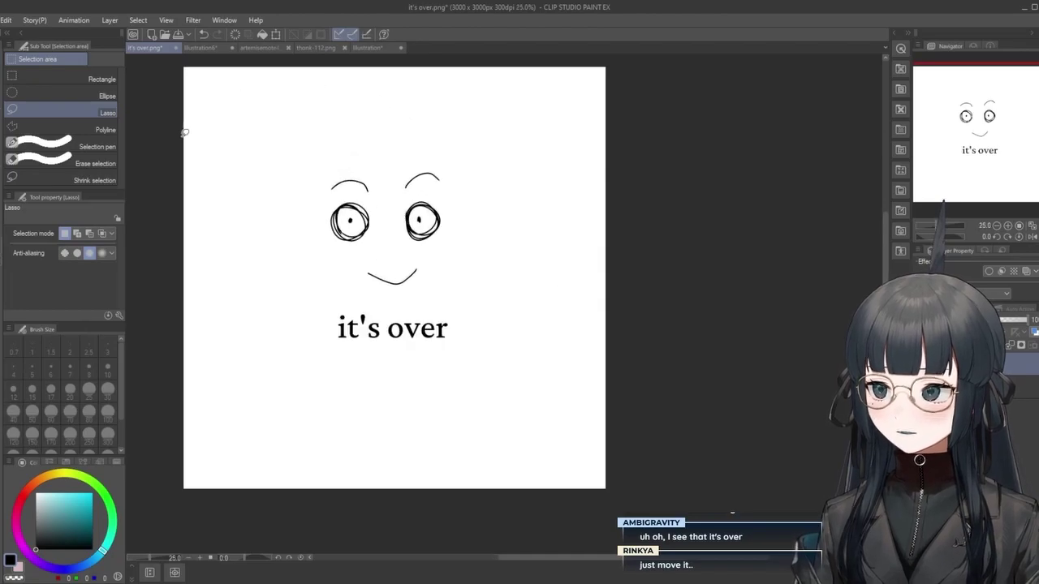
scroll(190, 127, up, 2)
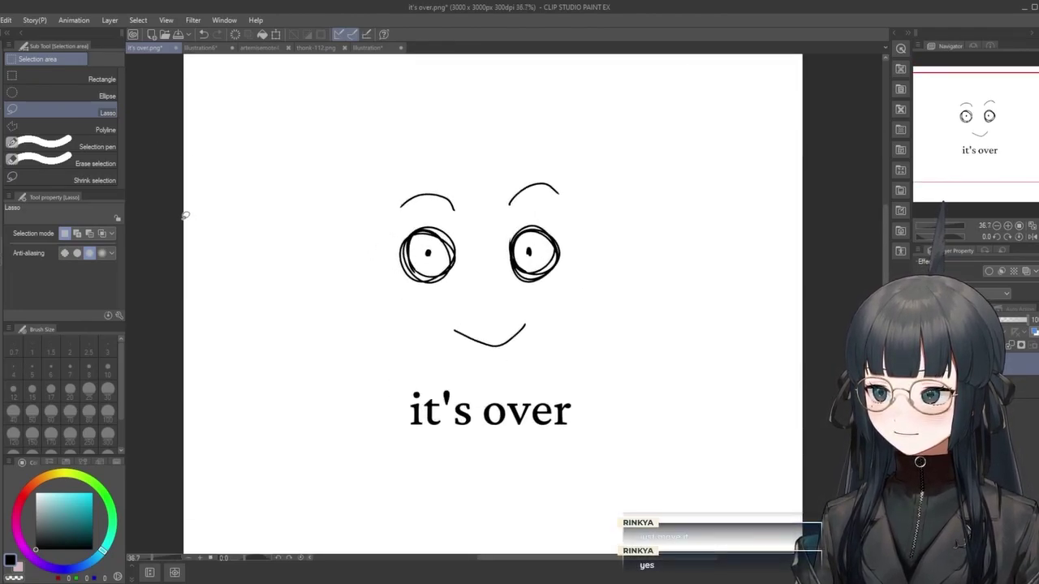
scroll(185, 215, down, 3)
scroll(185, 215, up, 4)
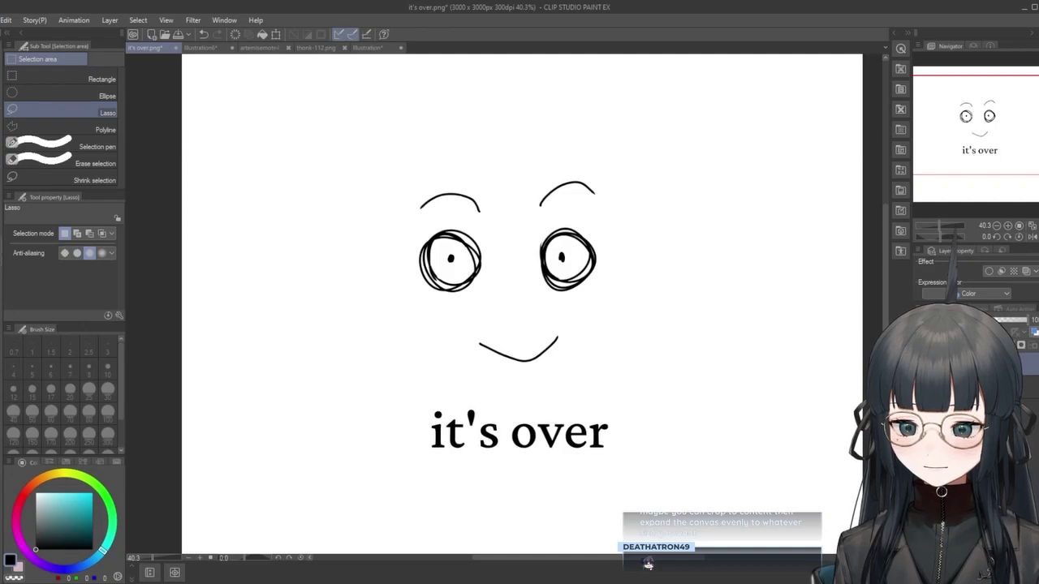
scroll(284, 157, down, 2)
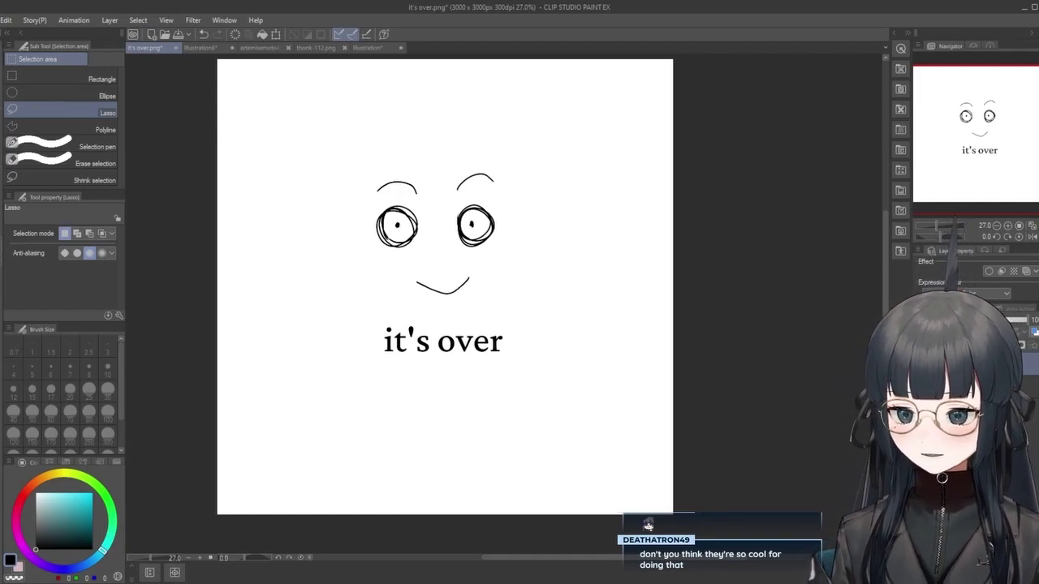
Return to the Illustration canvas and add Real pencil strokes at size 7 over the upper lash lines of the newest pair of eyes.
click(367, 48)
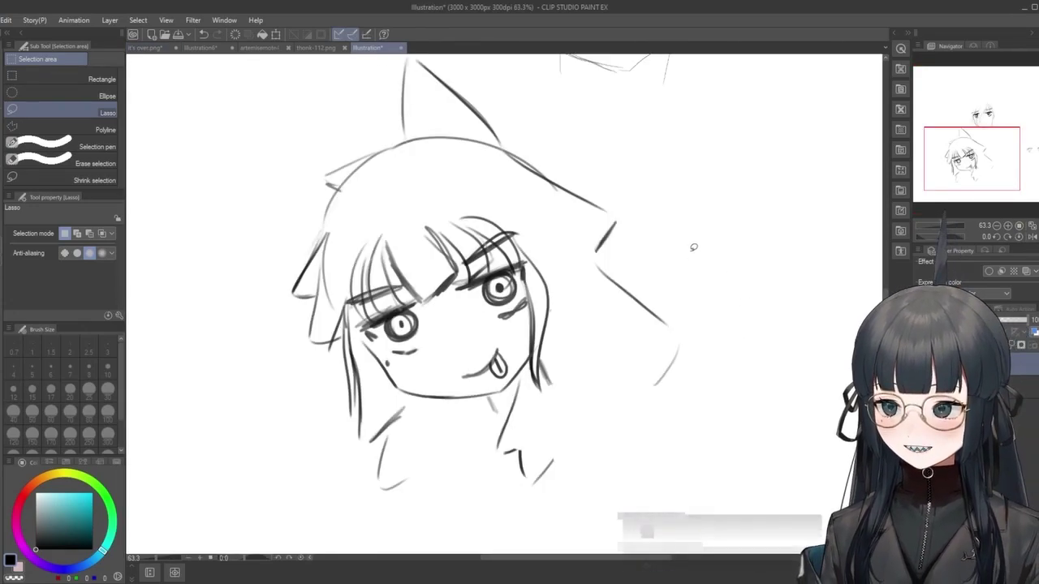
scroll(688, 252, down, 3)
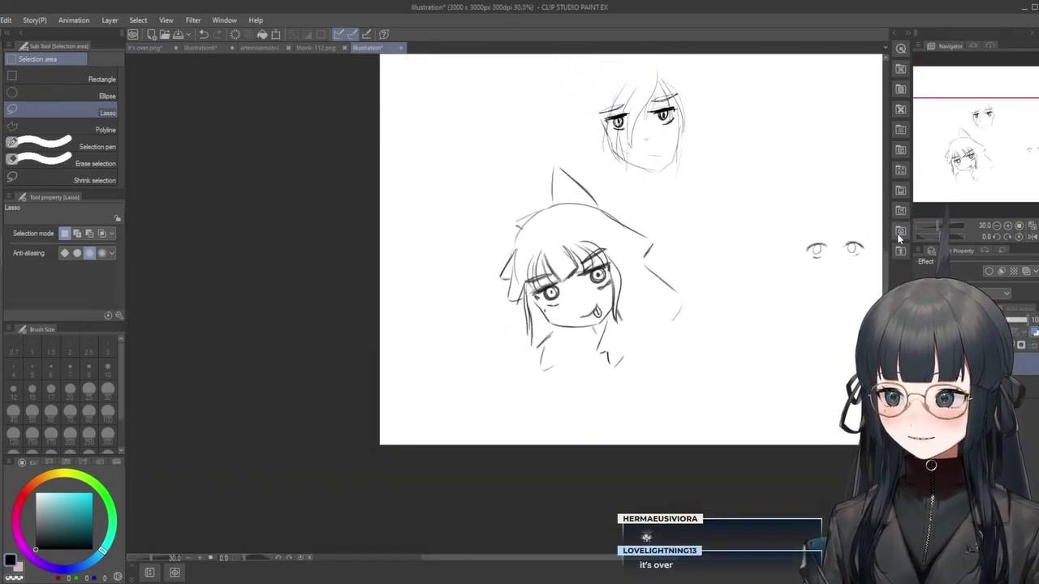
scroll(866, 235, up, 2)
scroll(874, 233, up, 5)
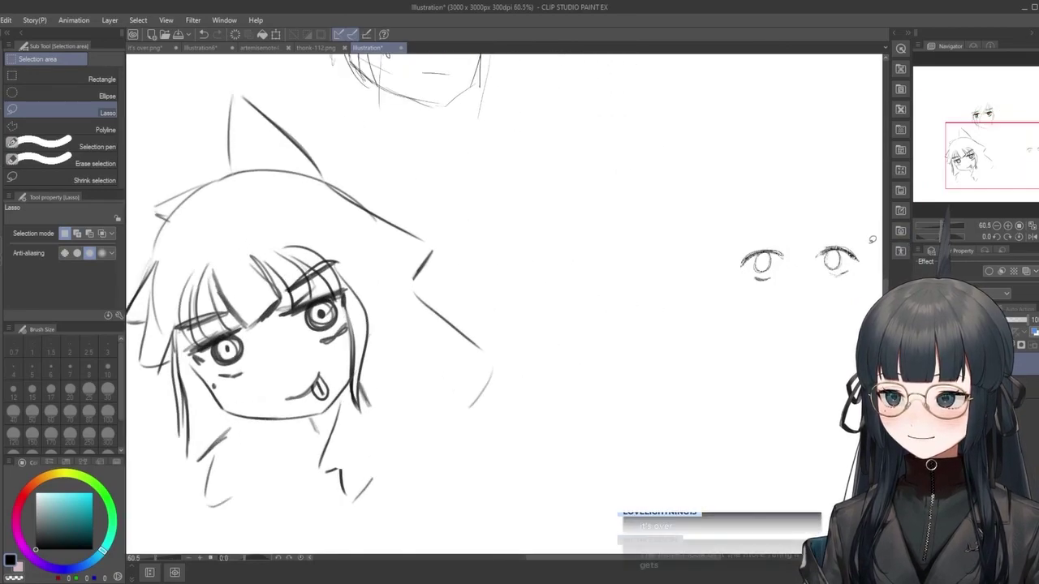
scroll(864, 252, up, 1)
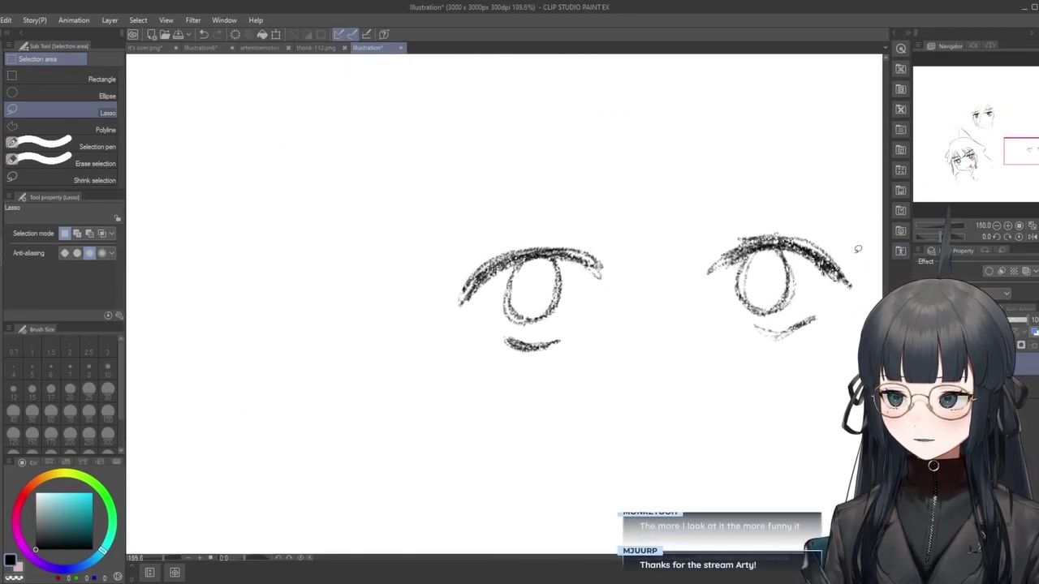
key(p)
key(p)
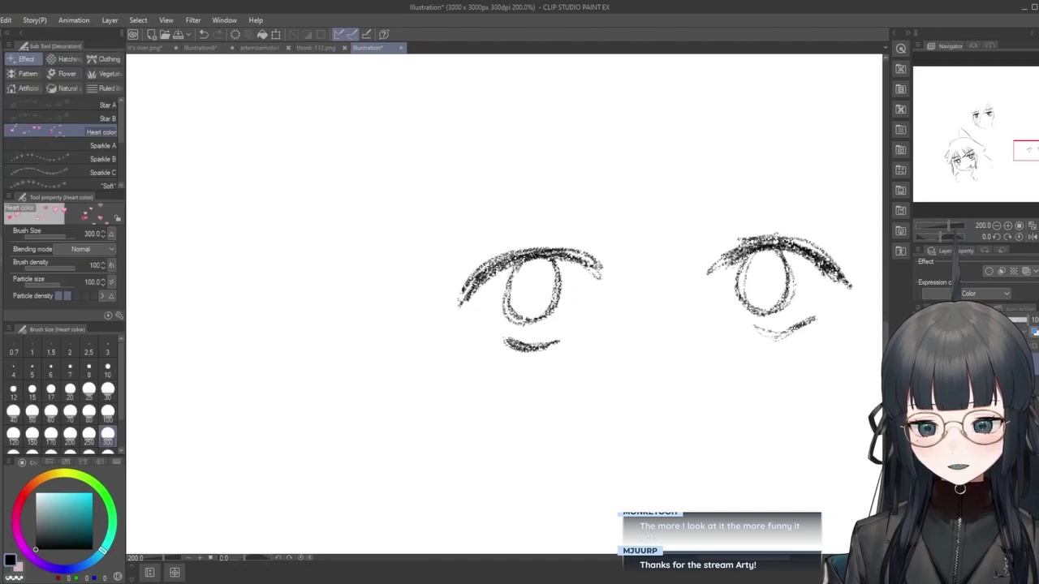
drag(495, 259, 461, 278)
drag(526, 251, 475, 260)
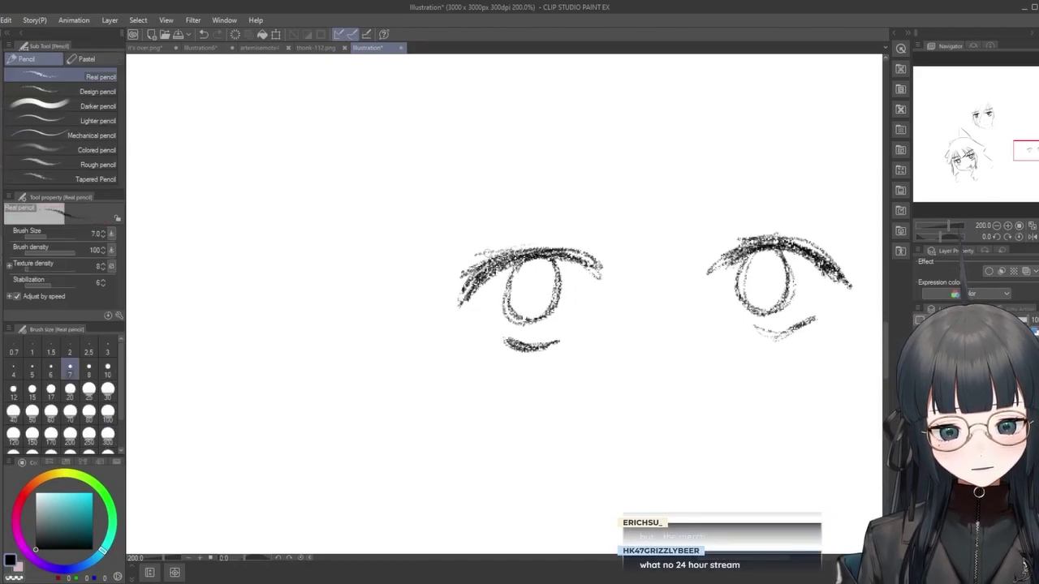
drag(766, 232, 724, 242)
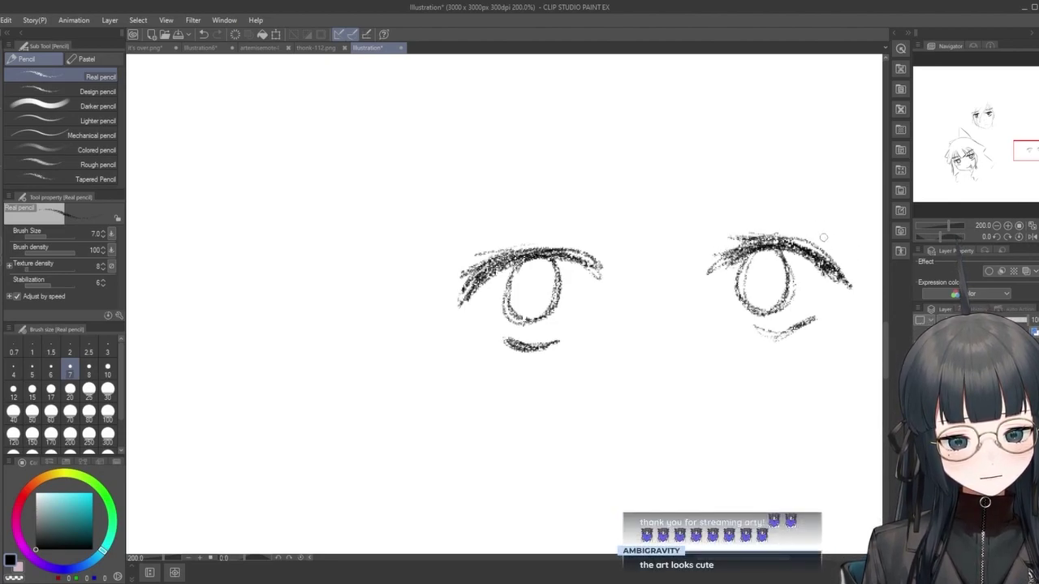
drag(722, 208, 816, 185)
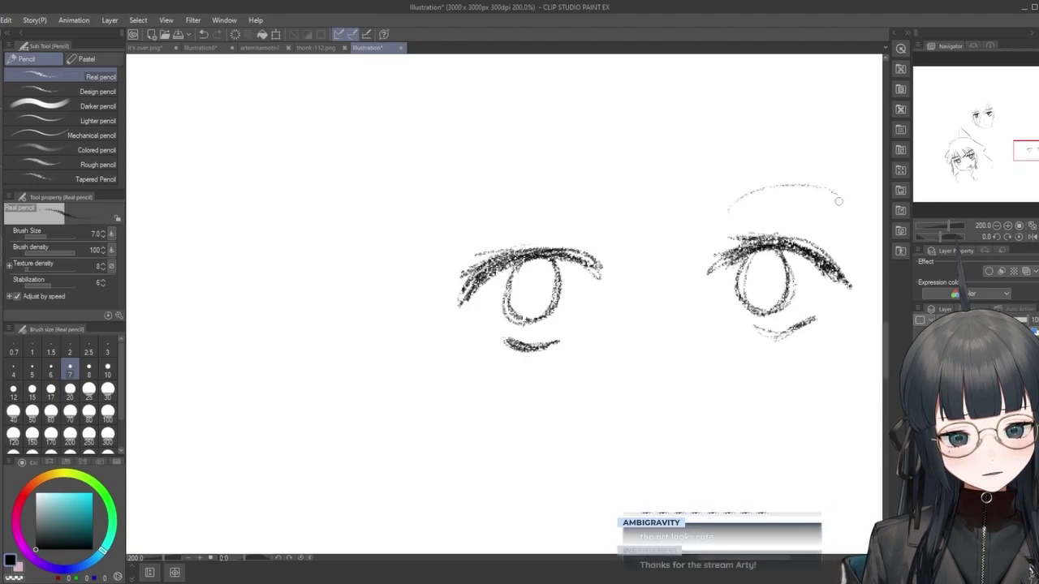
key(ctrl+z)
drag(732, 205, 842, 202)
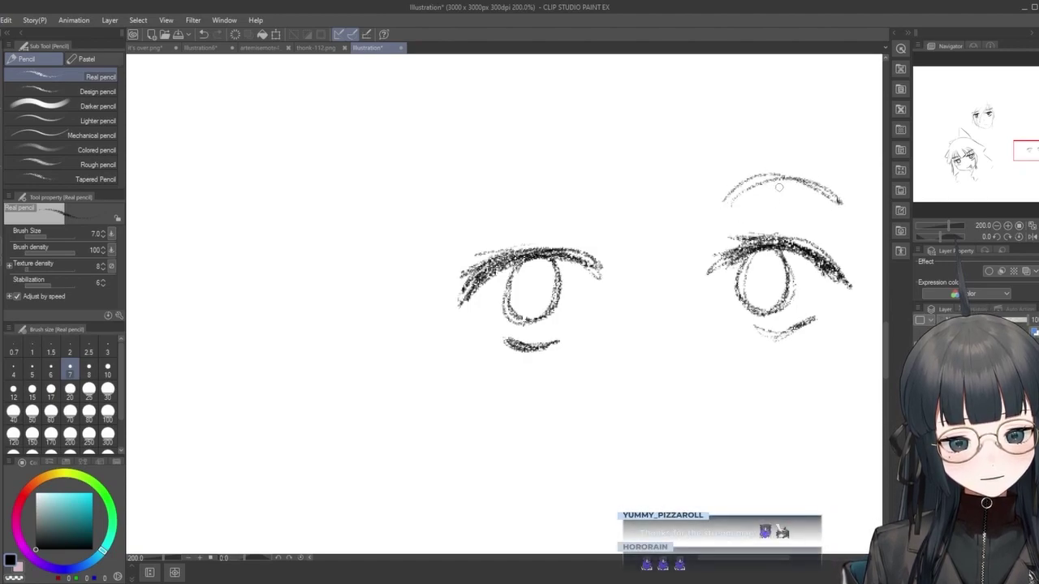
key(ctrl+z)
drag(733, 196, 844, 192)
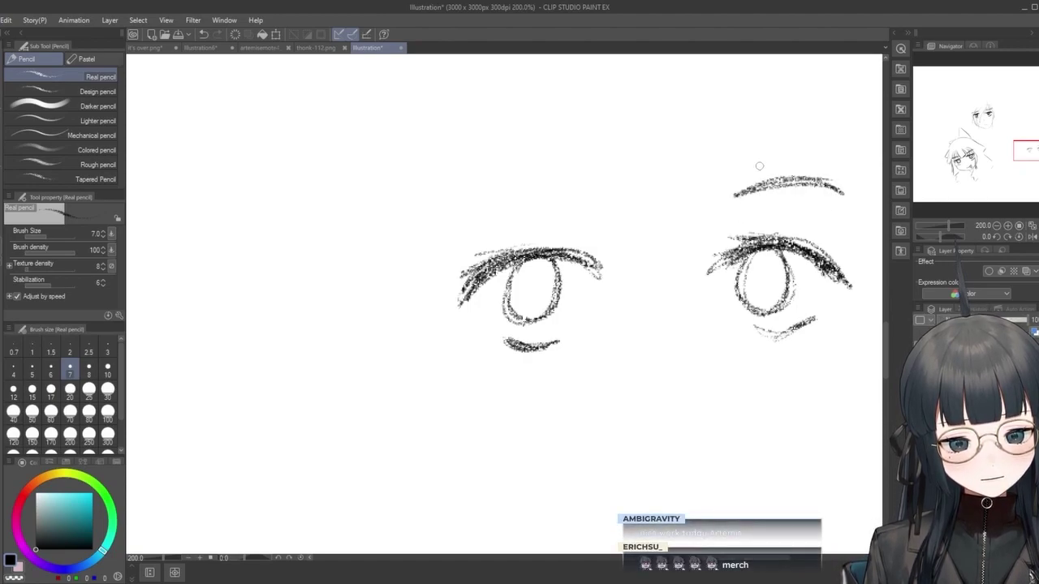
drag(472, 224, 577, 187)
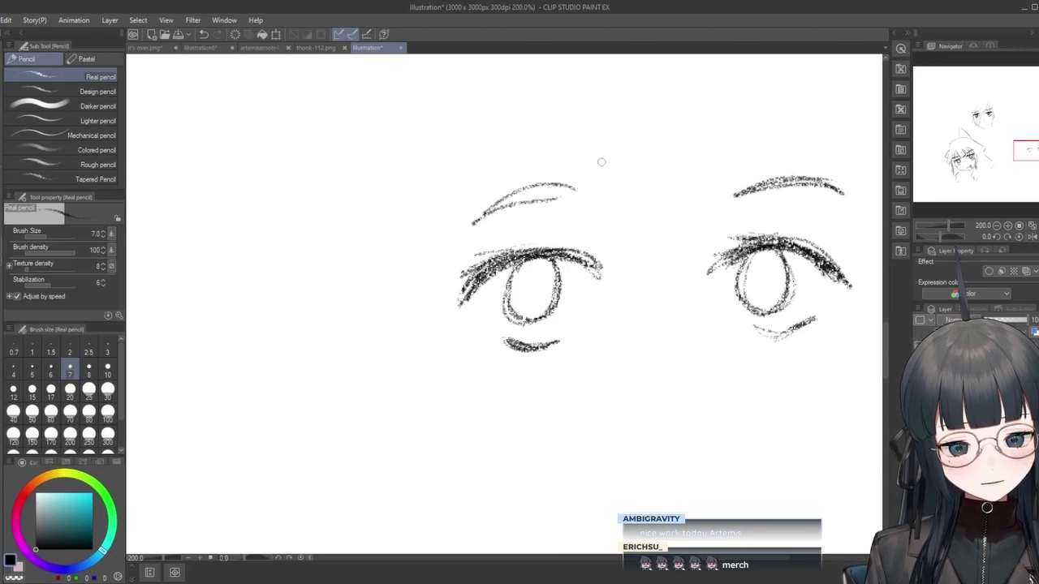
key(ctrl+z)
key(ctrl+z)
Sketch thin double-line eyebrows arching above both eyes, redrawing one until it sits higher and wider than its eye.
drag(835, 208, 713, 215)
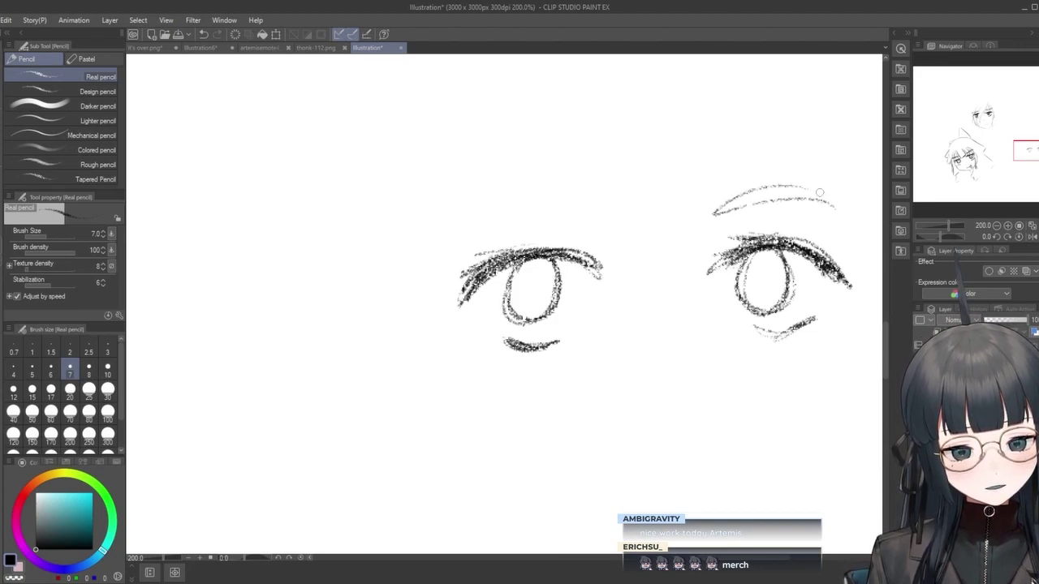
drag(573, 214, 575, 208)
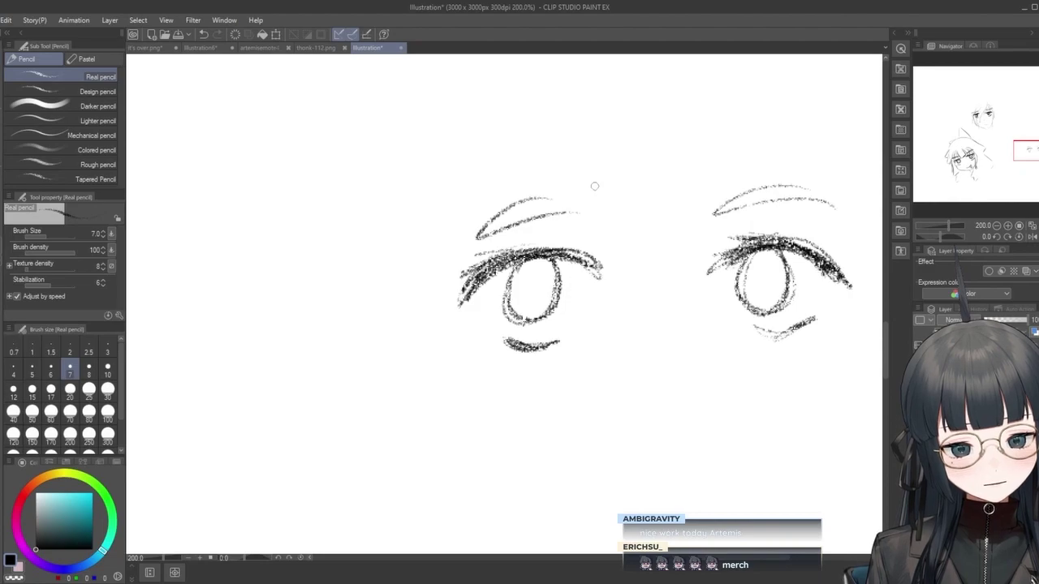
key(ctrl+z)
drag(475, 224, 573, 190)
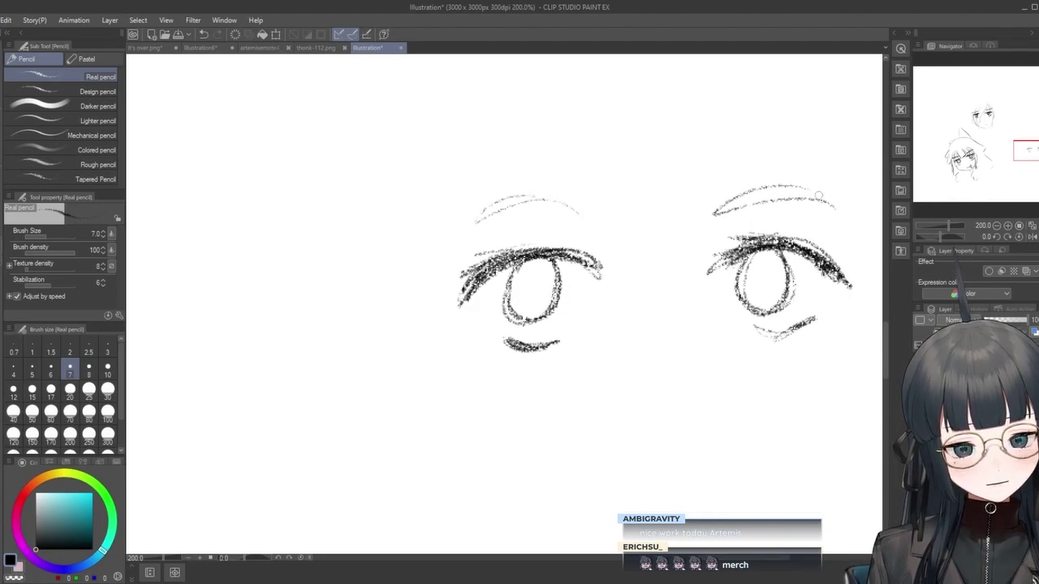
key(ctrl+z)
drag(451, 221, 579, 193)
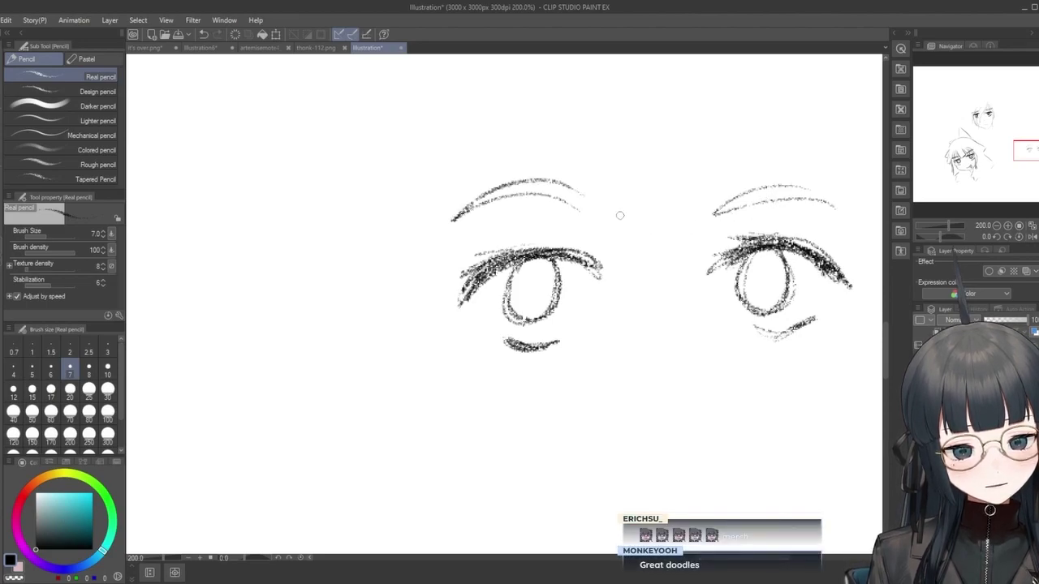
Draw the front bangs as long curved strands falling between and over the two eyebrows.
scroll(620, 215, down, 3)
scroll(707, 158, up, 2)
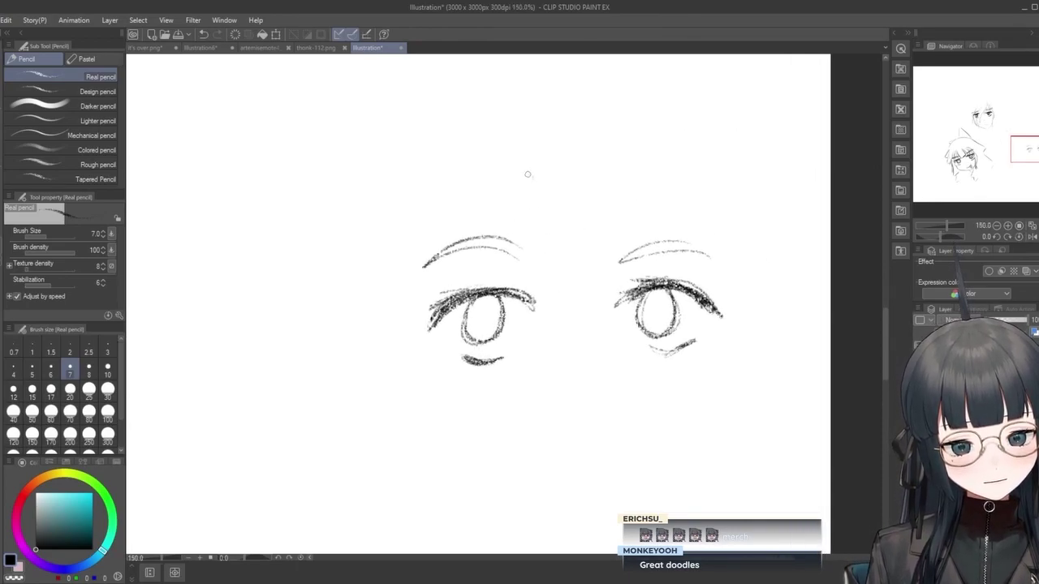
drag(497, 172, 591, 310)
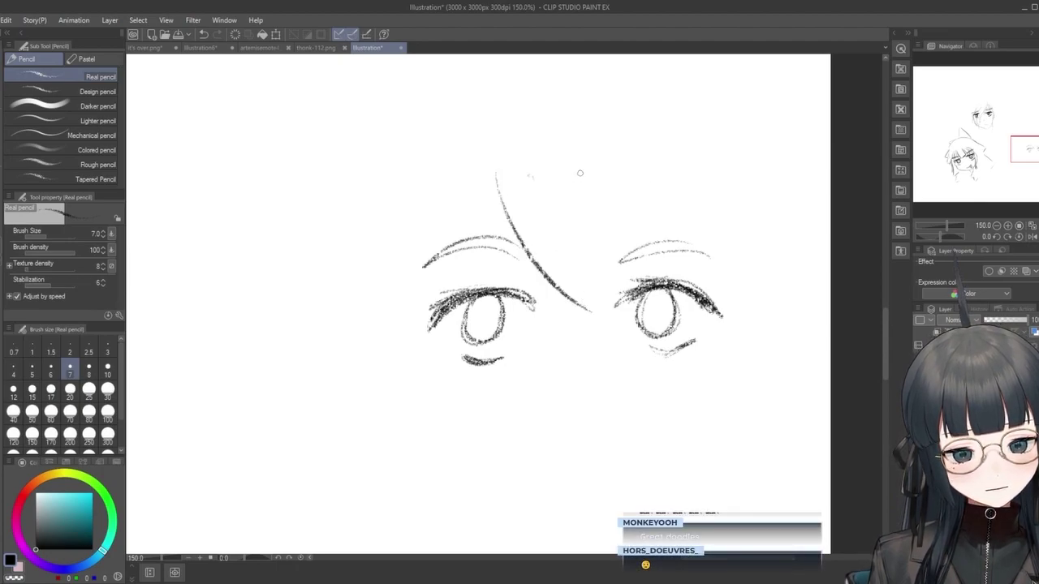
drag(587, 186, 608, 302)
mouse_move(489, 175)
mouse_down()
mouse_move(511, 277)
mouse_move(491, 152)
mouse_up()
mouse_move(604, 188)
mouse_down()
mouse_move(670, 265)
mouse_move(598, 183)
mouse_up()
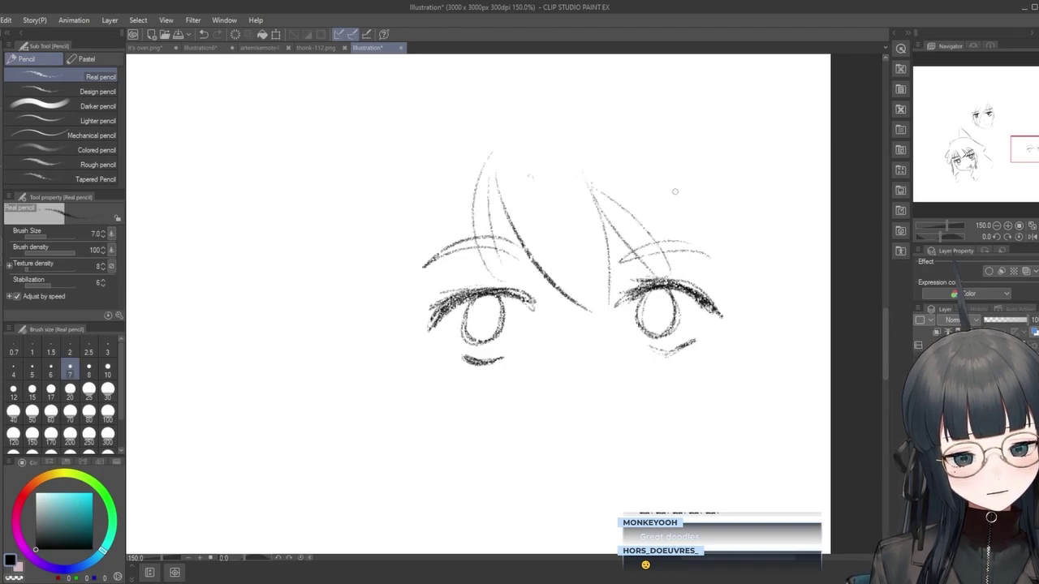
Add the side hair locks that curve down past the outer corners of both eyes and frame the face.
drag(438, 268, 451, 397)
mouse_move(429, 382)
mouse_down()
mouse_move(420, 357)
mouse_move(483, 162)
mouse_up()
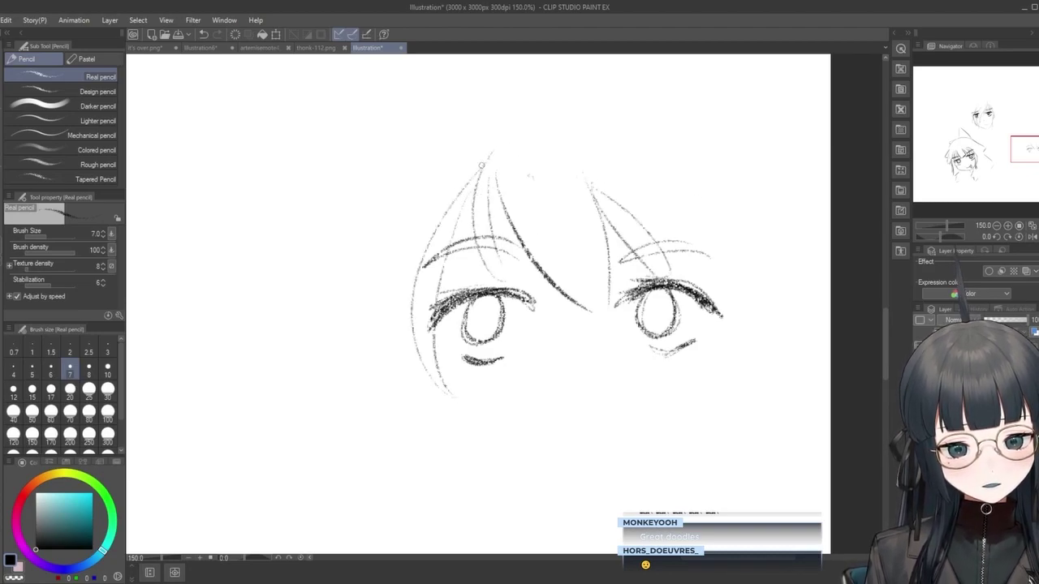
drag(674, 248, 704, 337)
drag(662, 218, 696, 291)
mouse_move(702, 251)
mouse_down()
mouse_move(684, 413)
mouse_move(725, 363)
mouse_move(677, 177)
mouse_up()
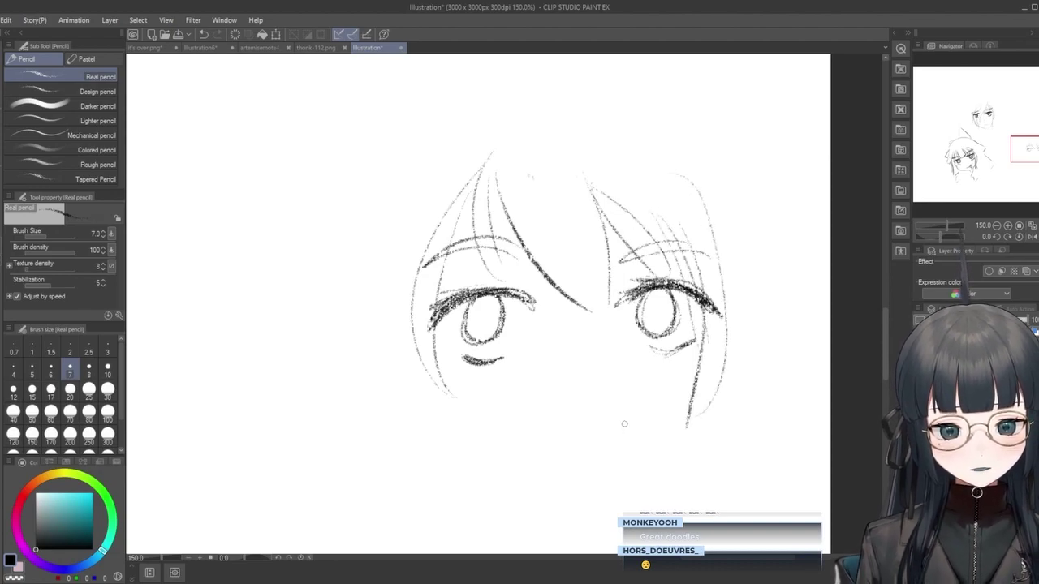
Sketch the lower face with a small nose mark, a short curved mouth and a jawline stroke on each side of the chin.
mouse_move(565, 445)
mouse_down()
mouse_move(616, 430)
mouse_move(593, 460)
mouse_move(567, 468)
mouse_up()
key(ctrl+z)
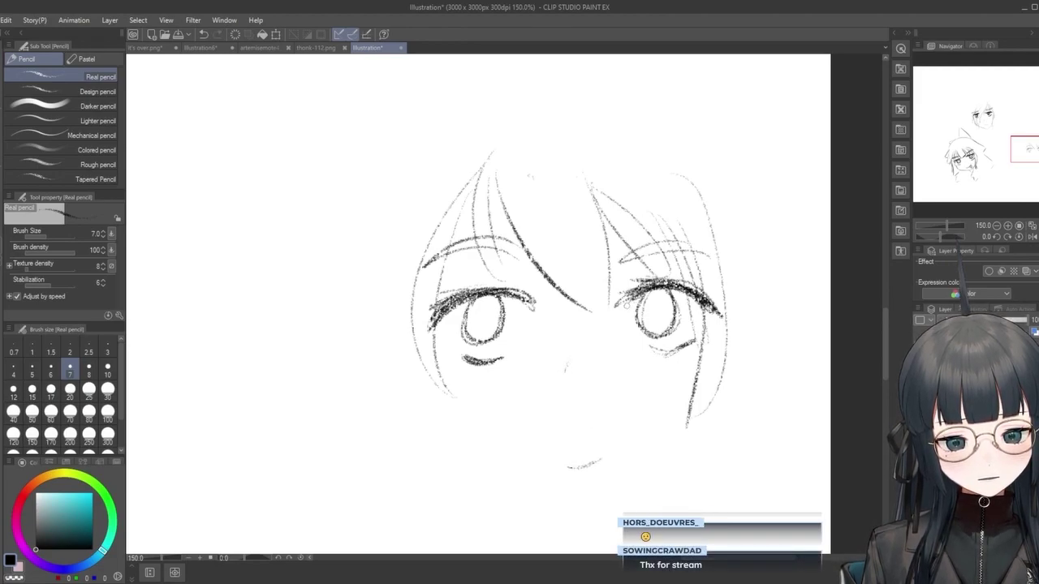
scroll(744, 317, down, 3)
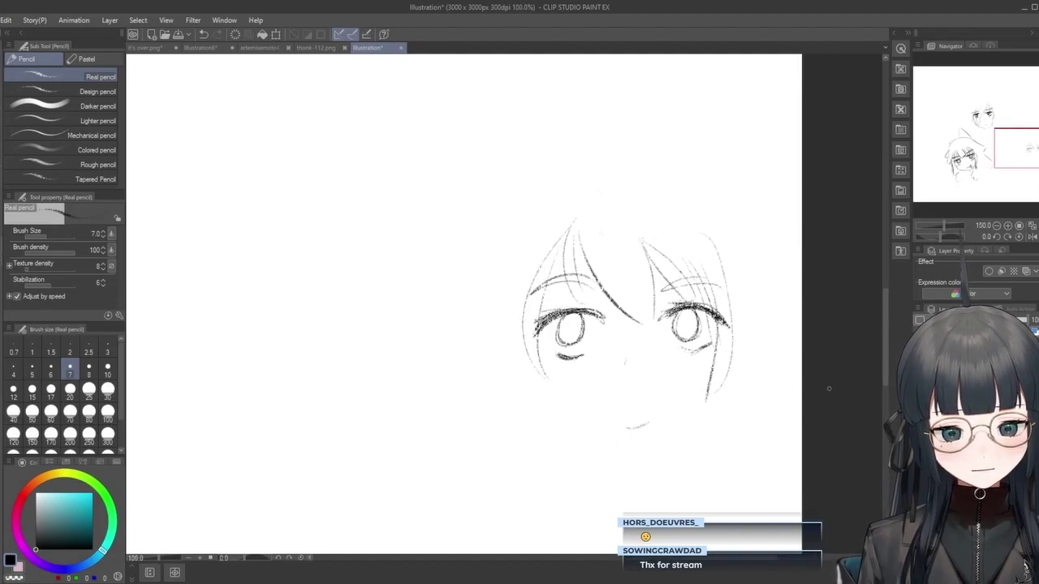
scroll(800, 431, up, 3)
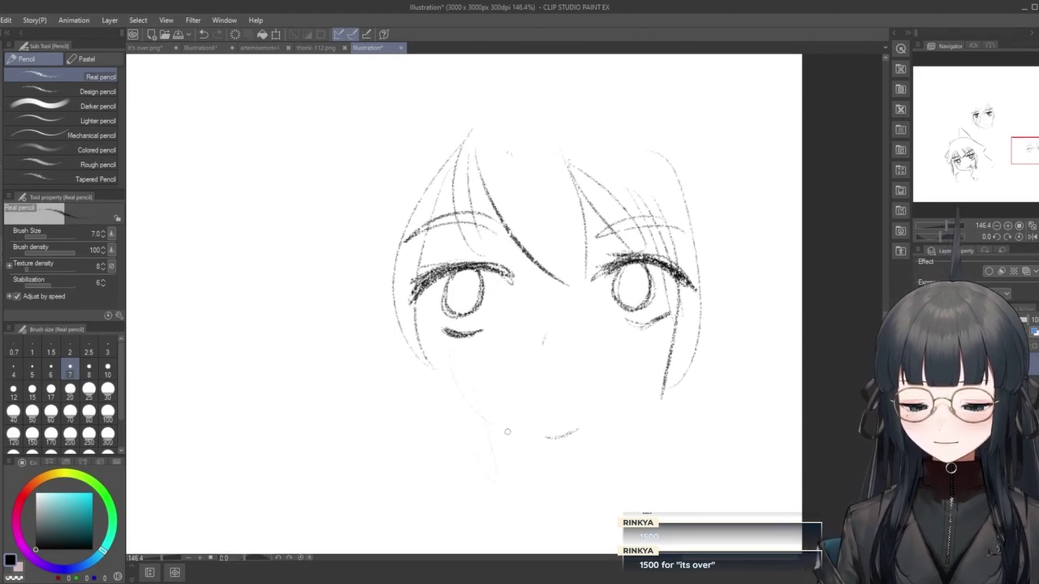
drag(416, 380, 492, 456)
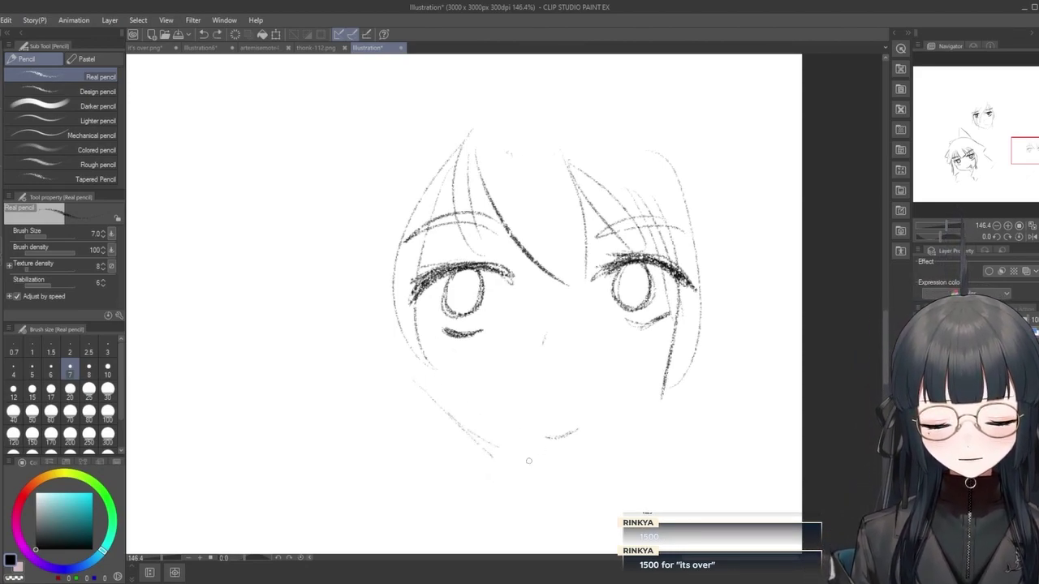
drag(434, 407, 540, 461)
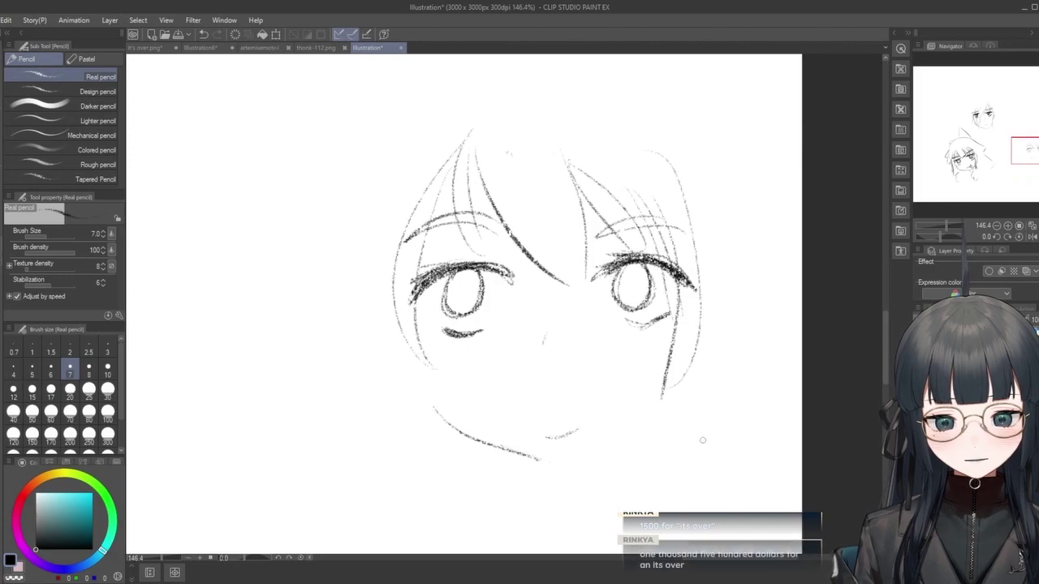
drag(642, 430, 581, 456)
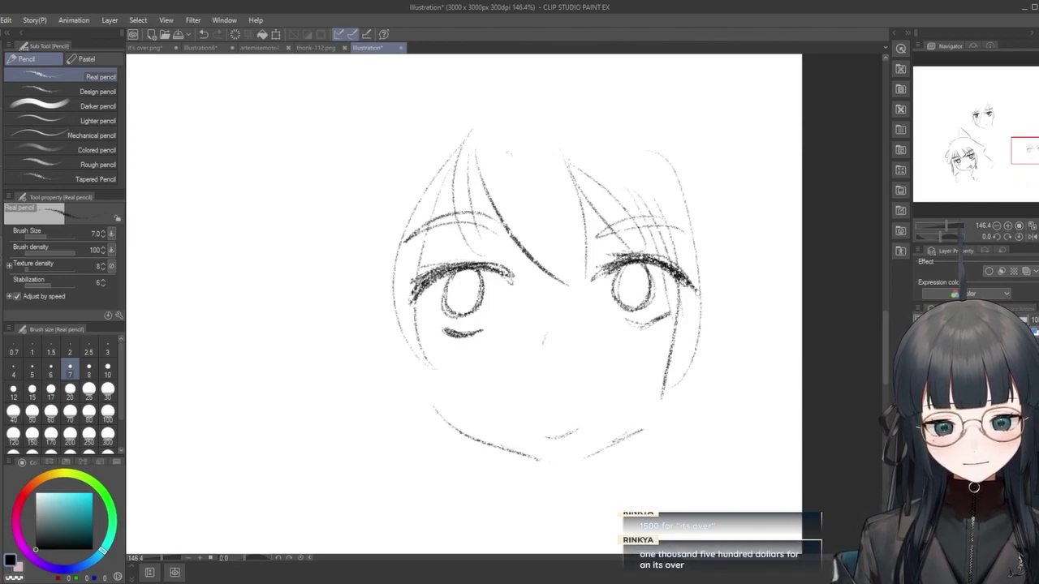
Lasso the mouth, shift it slightly up toward the nose, and clear the selection.
key(m)
mouse_move(573, 405)
mouse_down()
mouse_move(599, 428)
mouse_move(568, 406)
mouse_up()
key(Delete)
key(ctrl+d)
Lasso the mouth of the newest face, delete it, and clear the selection.
scroll(698, 422, down, 5)
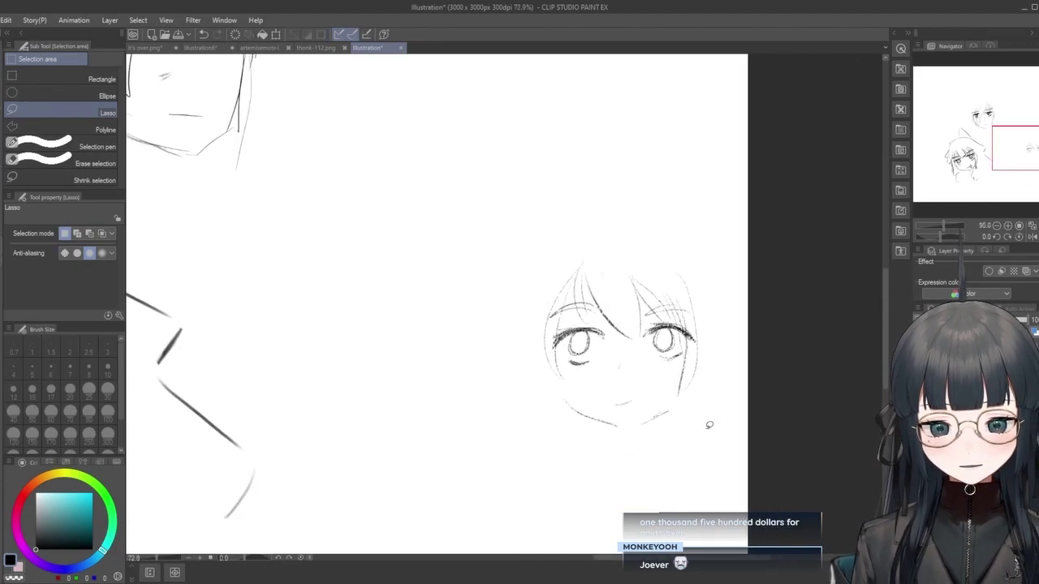
scroll(707, 426, up, 3)
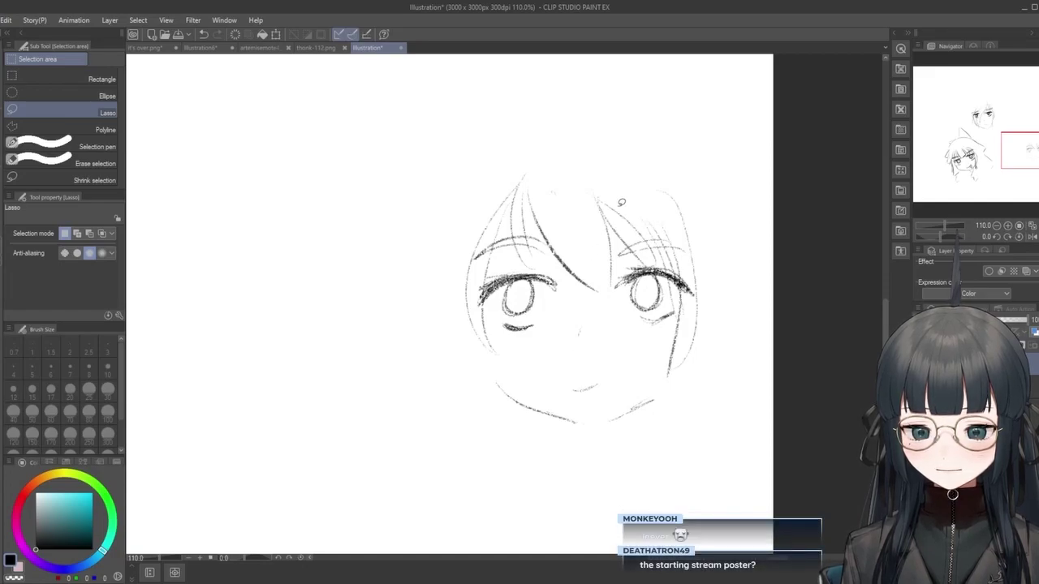
mouse_move(601, 372)
mouse_down()
mouse_move(570, 391)
mouse_move(606, 374)
mouse_move(602, 357)
mouse_move(571, 363)
mouse_move(627, 359)
mouse_move(559, 365)
mouse_up()
drag(566, 397, 572, 404)
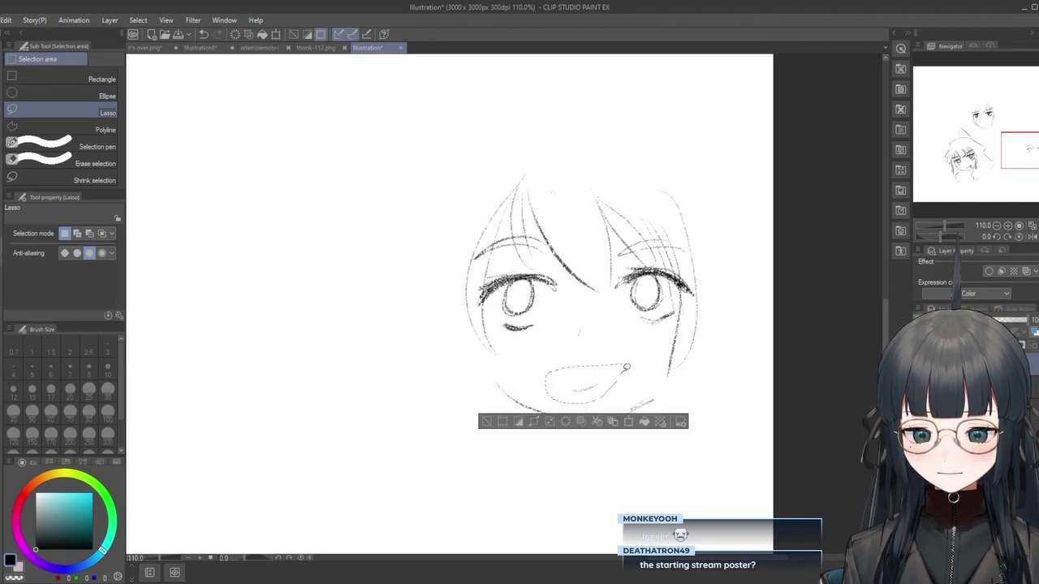
key(Delete)
key(ctrl+d)
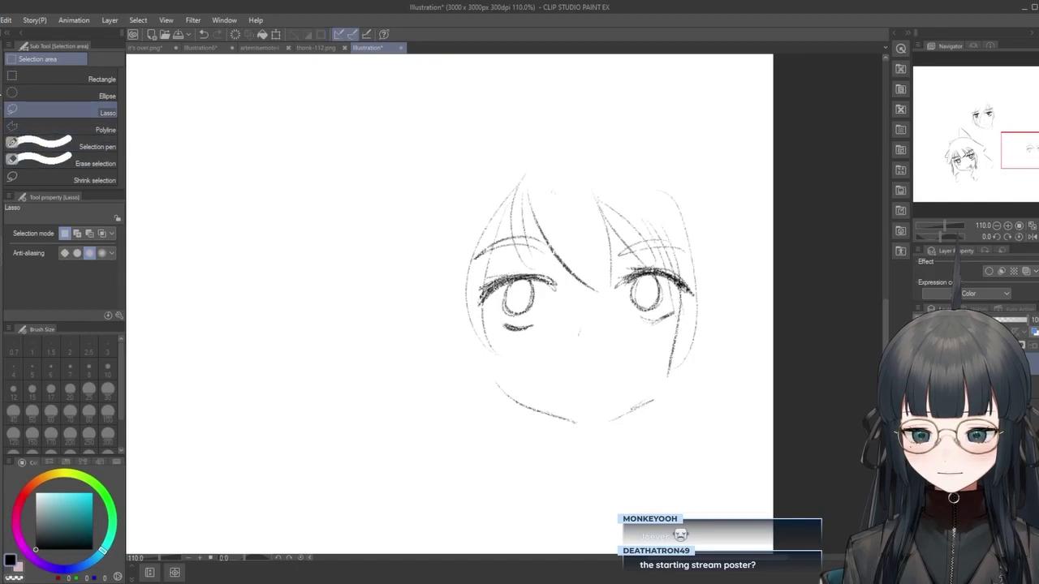
Redraw the mouth with the Real pencil as a wider, shallow curve between the nose and the chin.
key(p)
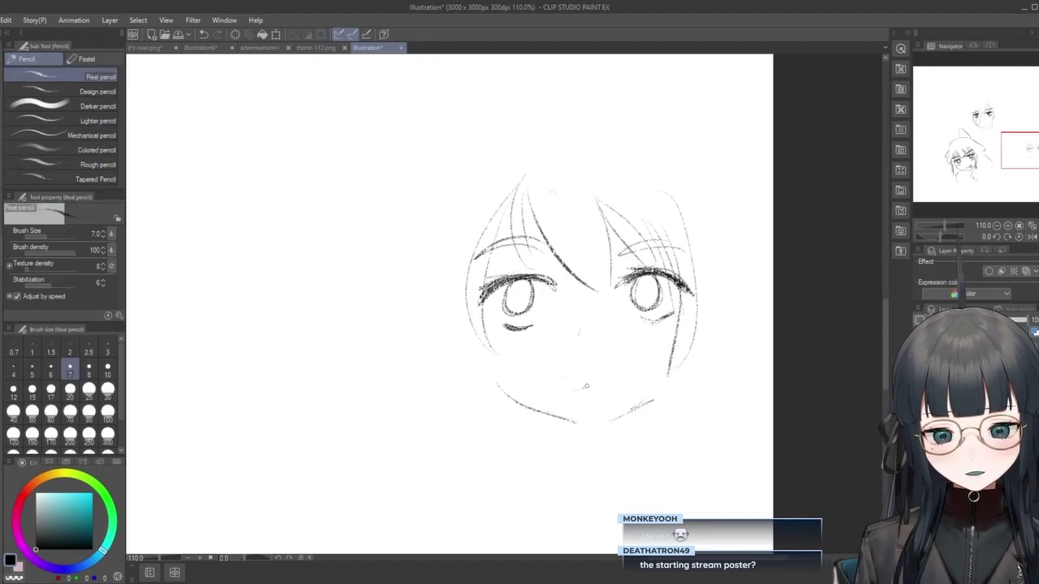
key(ctrl+z)
mouse_move(567, 387)
mouse_down()
mouse_move(632, 384)
mouse_move(640, 399)
mouse_move(613, 381)
mouse_move(630, 378)
mouse_move(604, 387)
mouse_up()
key(ctrl+z)
key(ctrl+z)
key(ctrl+z)
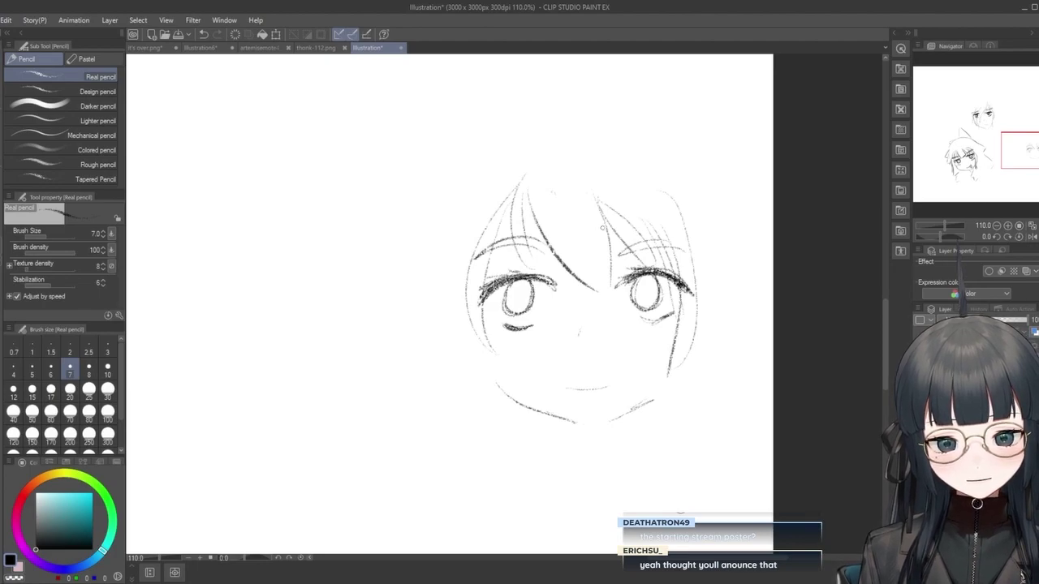
Draw a large looping, spiky outline around the top and sides of the head, and switch the drawing color to white.
mouse_move(438, 348)
mouse_down()
mouse_move(520, 169)
mouse_move(675, 329)
mouse_up()
mouse_move(657, 381)
mouse_down()
mouse_move(618, 130)
mouse_move(618, 146)
mouse_up()
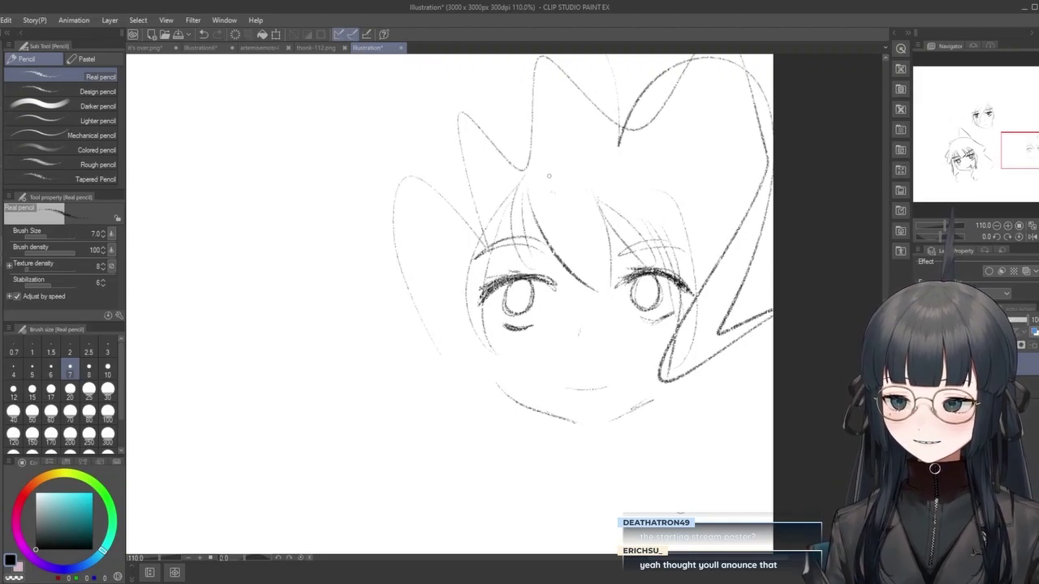
key(x)
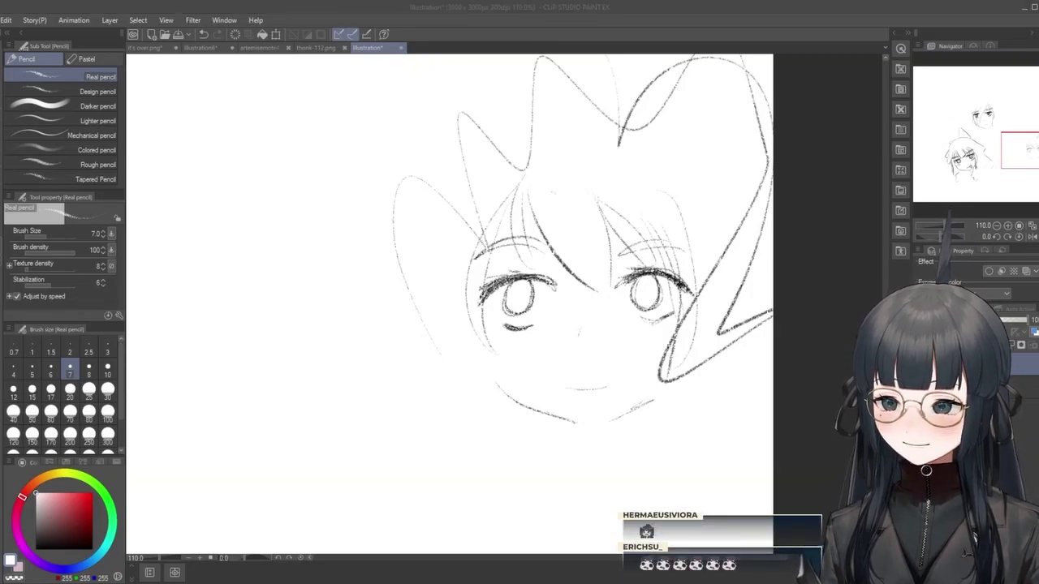
Switch to the it's over.png canvas and bring it back in front of the fish poster image.
key(alt+Tab)
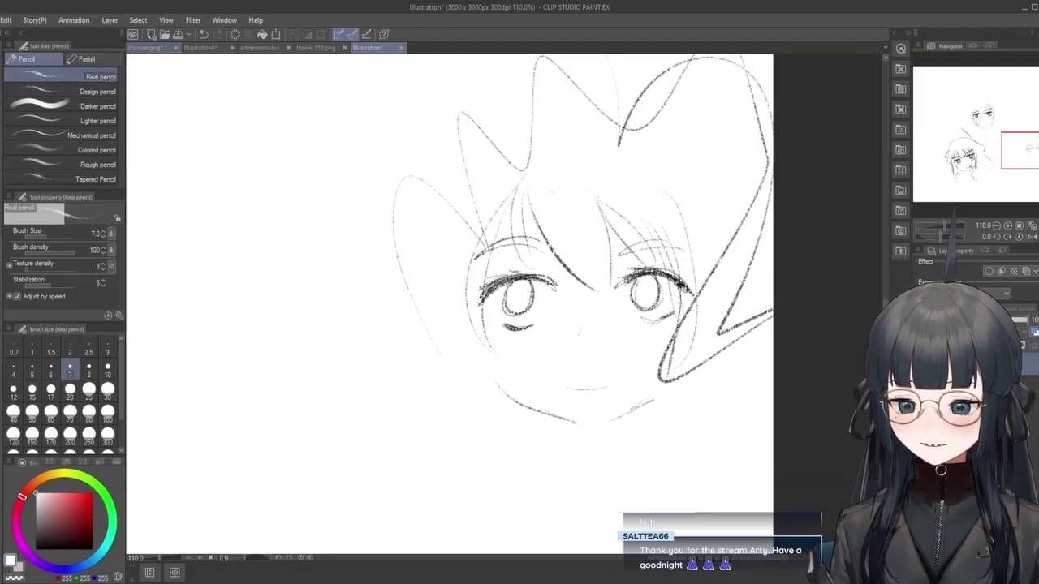
click(146, 47)
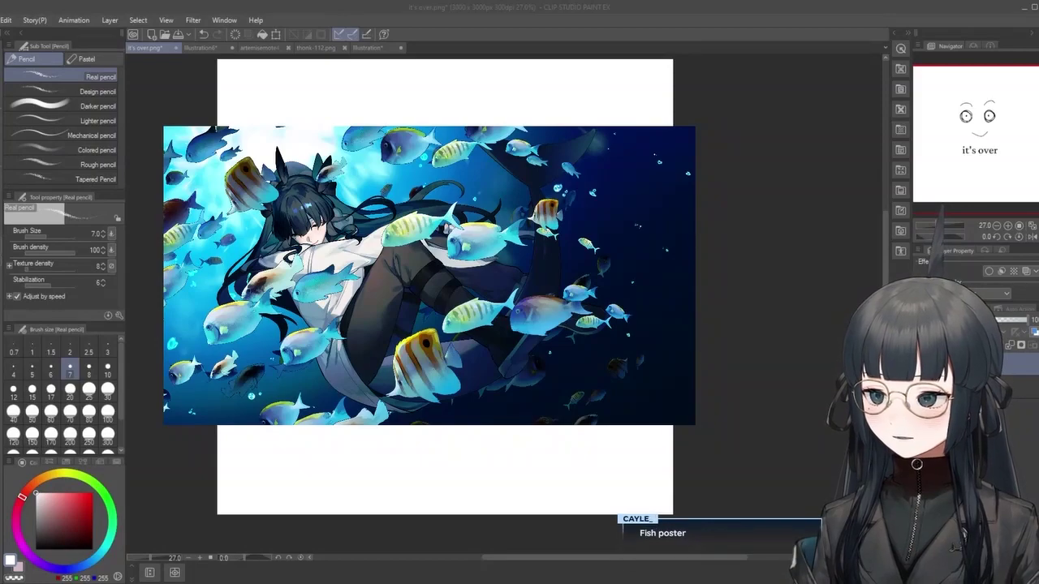
click(207, 89)
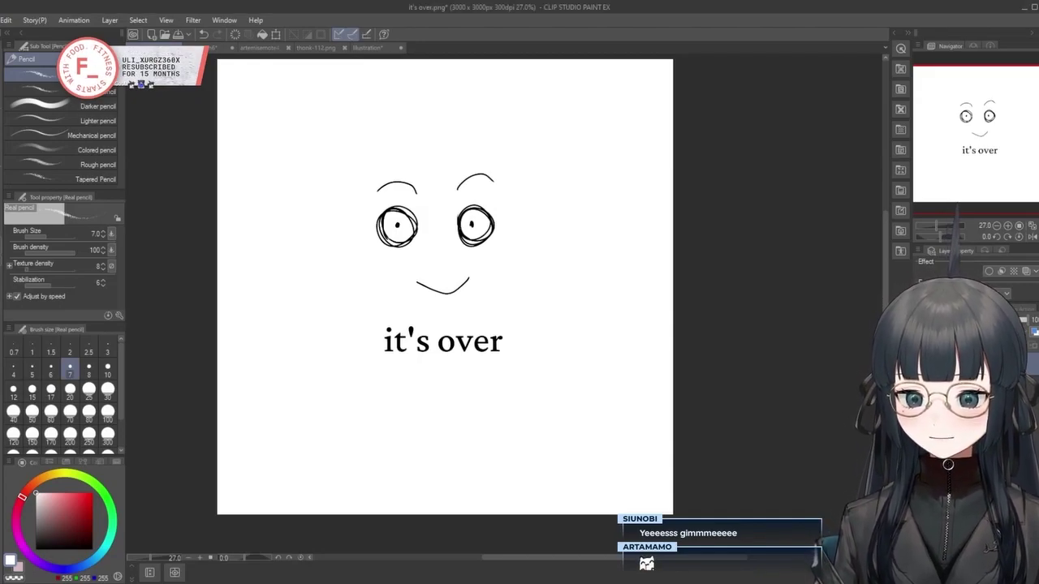
Lasso the "it's over" text, nudge it down away from the mouth, and clear the selection.
key(m)
mouse_move(511, 314)
mouse_down()
mouse_move(417, 299)
mouse_move(490, 404)
mouse_move(554, 369)
mouse_up()
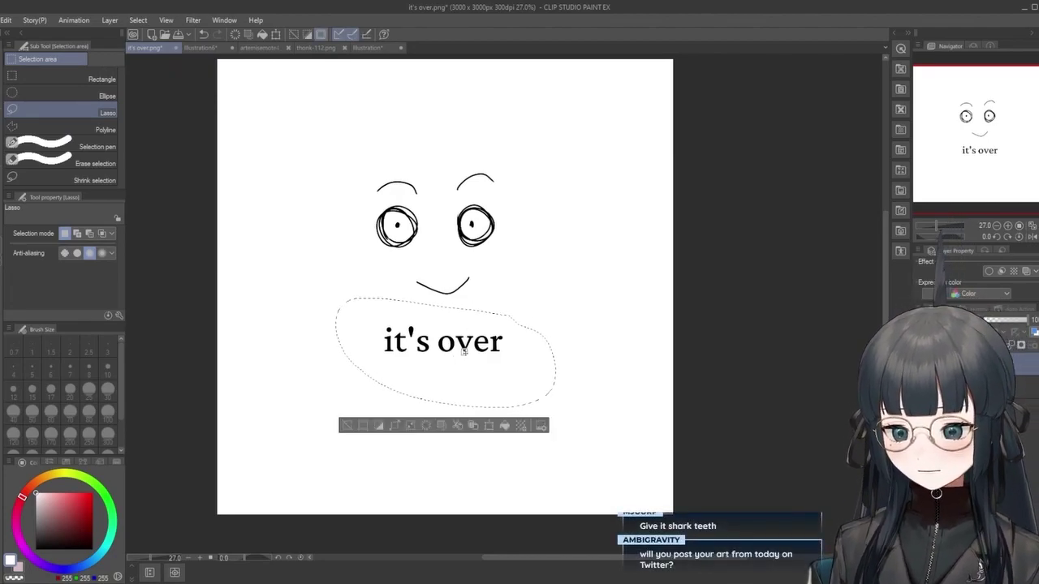
drag(465, 349, 466, 356)
key(Down)
key(Down)
key(Down)
key(Down)
key(Down)
key(Down)
key(Down)
key(Down)
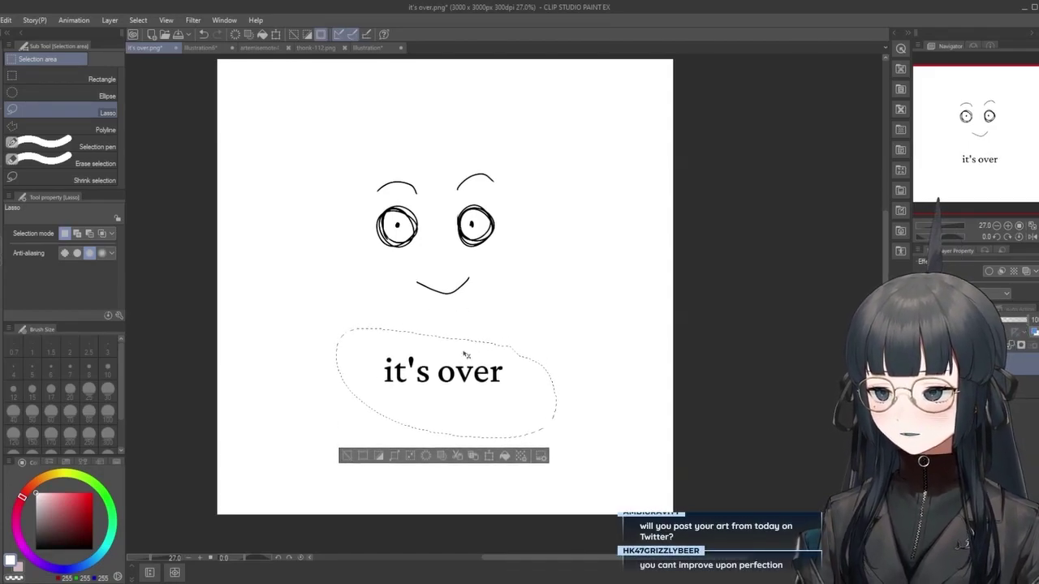
key(ctrl+d)
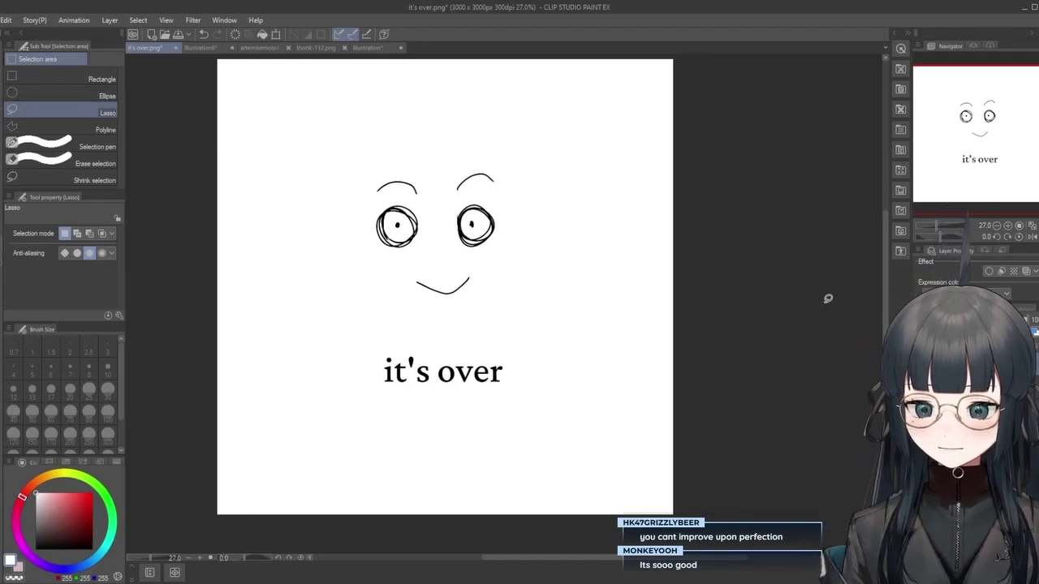
Move the "it's over" text back up toward the mouth, and shift the whole face with its text slightly down and right.
drag(536, 341, 527, 349)
drag(442, 370, 442, 341)
drag(539, 154, 527, 167)
drag(442, 308, 455, 325)
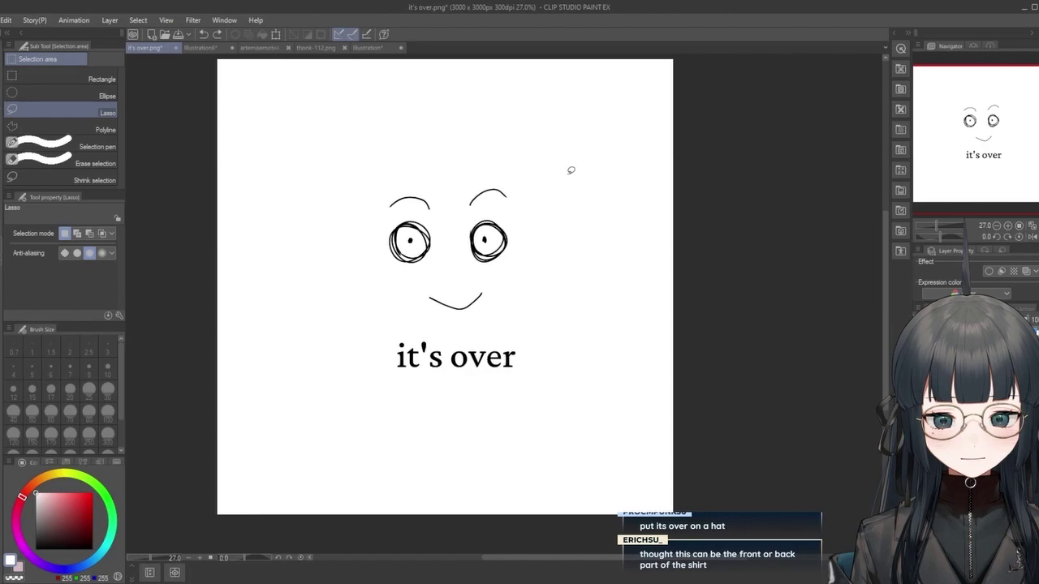
Return the face and text to their previous position, clear the selection, and check the design without its white background.
drag(570, 170, 568, 170)
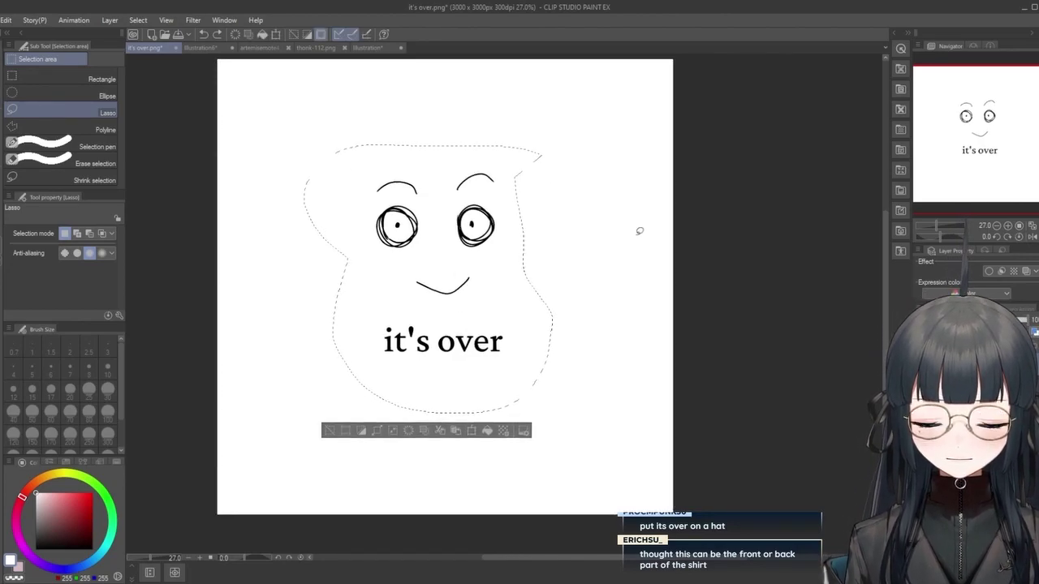
key(ctrl+d)
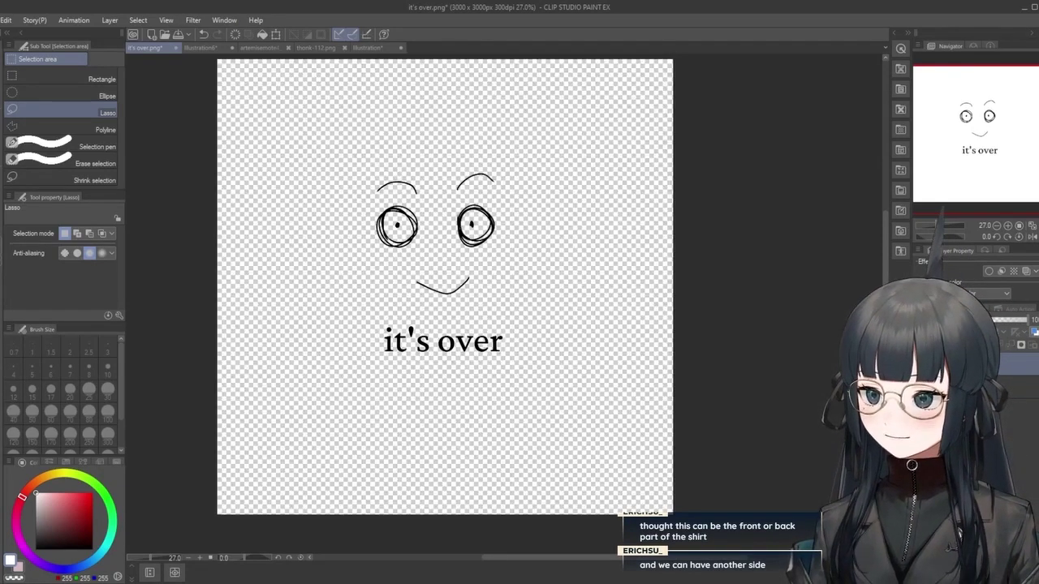
key(ctrl+z)
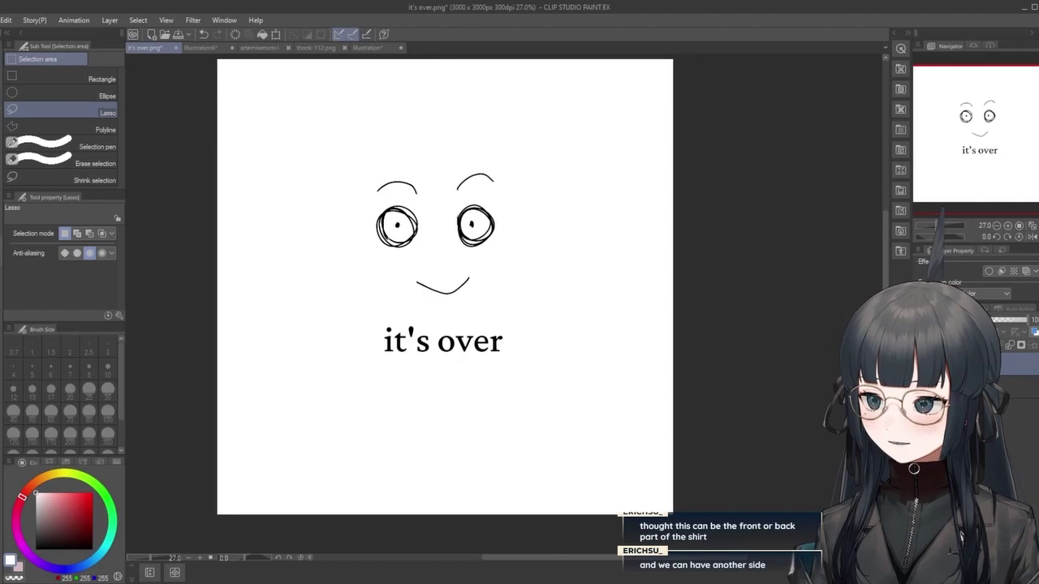